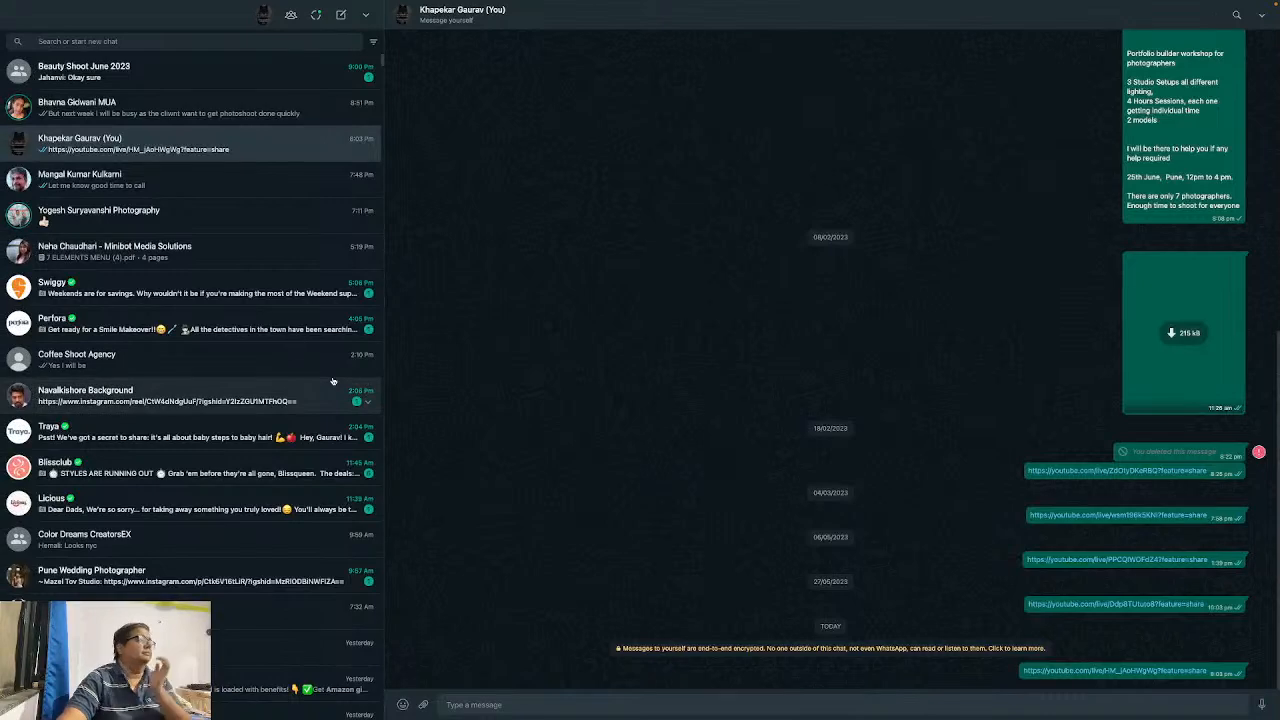
# - Switch to Adobe Bridge and open the AI Live folder inside Photos
pyautogui.press('super+Tab')
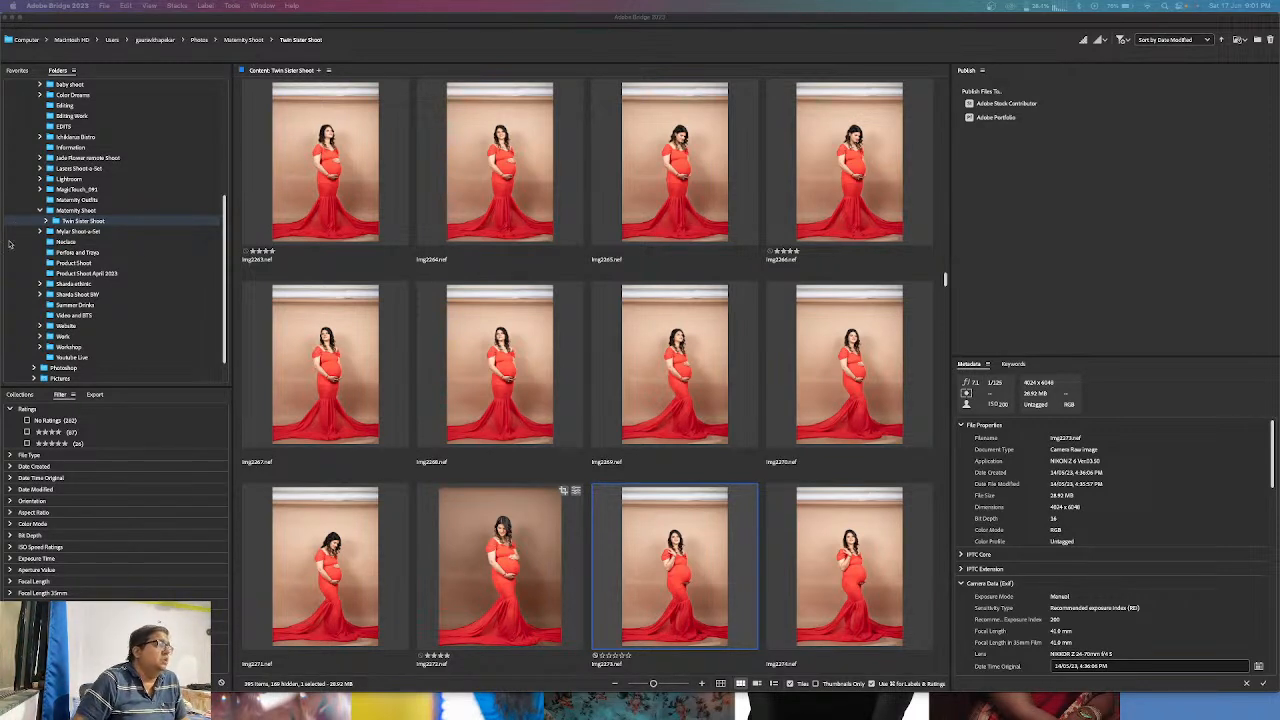
pyautogui.click(226, 248)
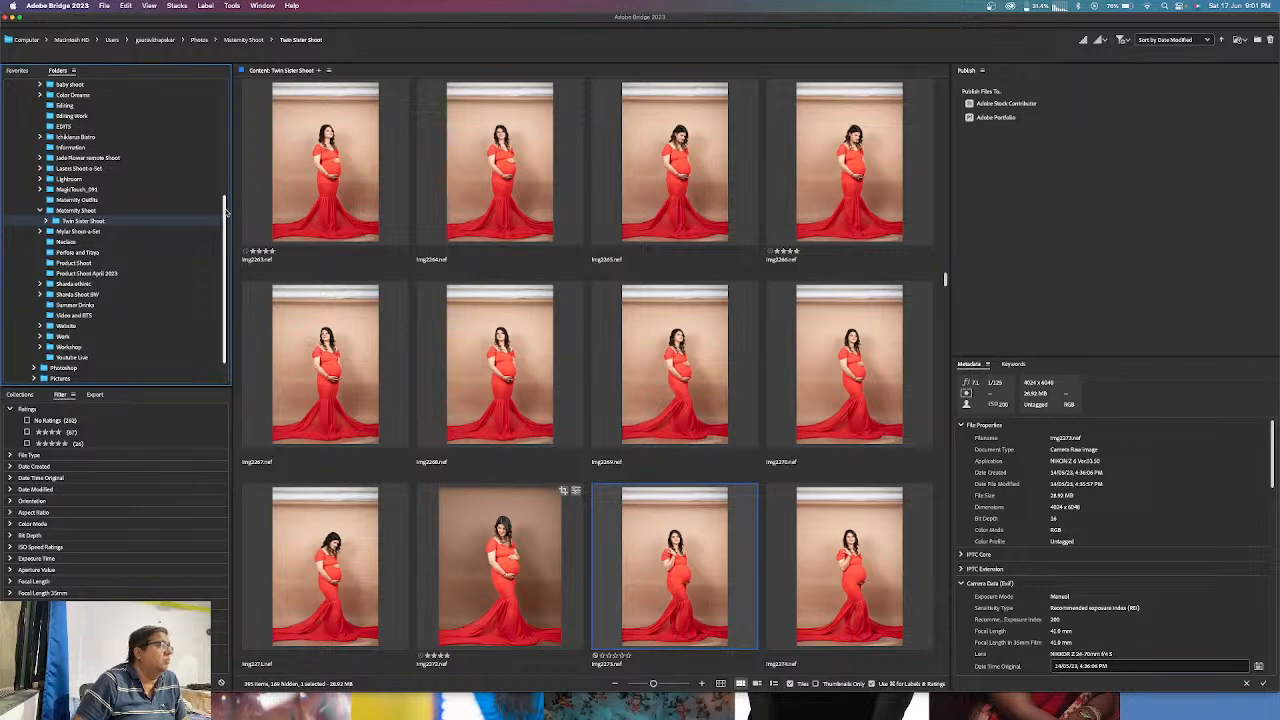
pyautogui.moveTo(227, 211); pyautogui.dragTo(228, 170)
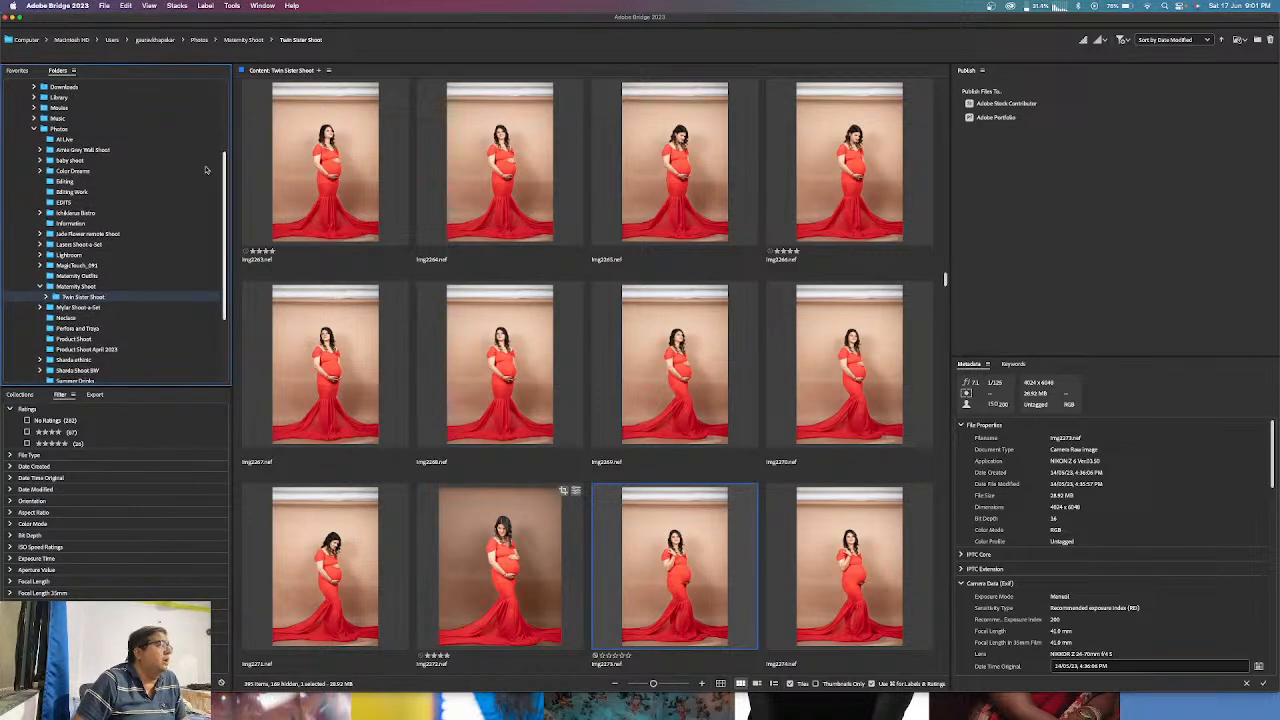
pyautogui.click(66, 140)
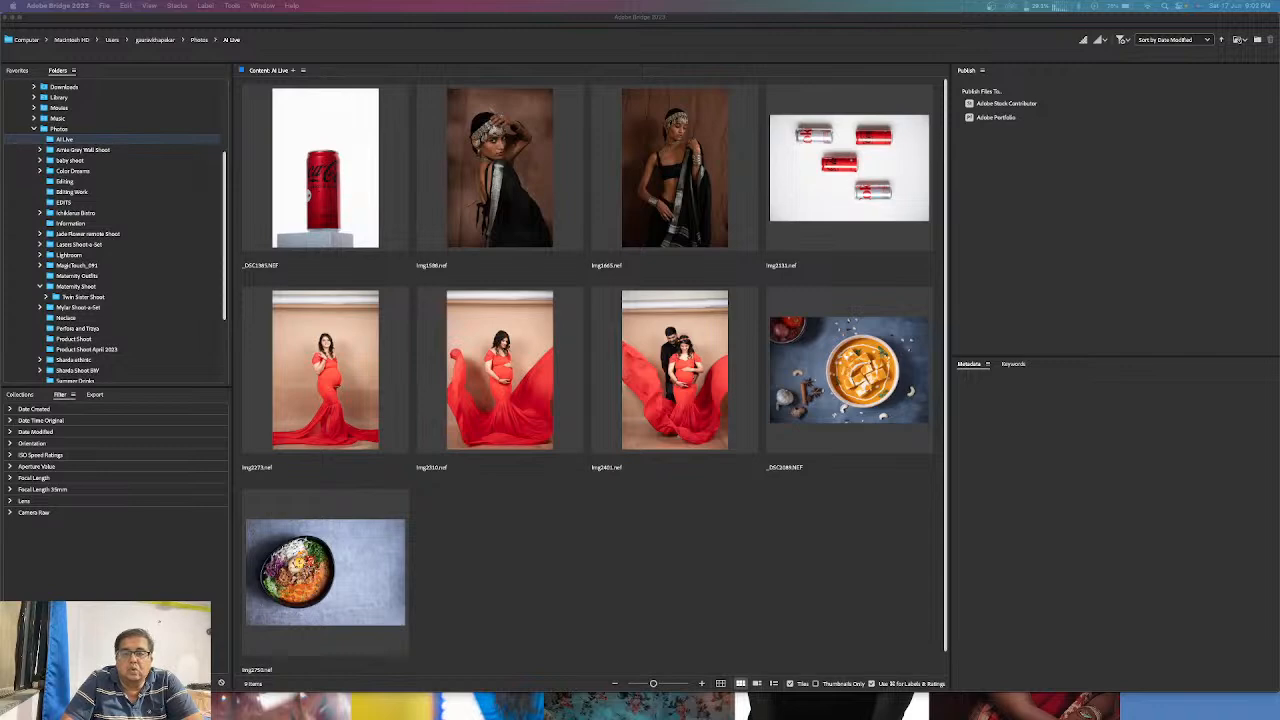
pyautogui.click(527, 583)
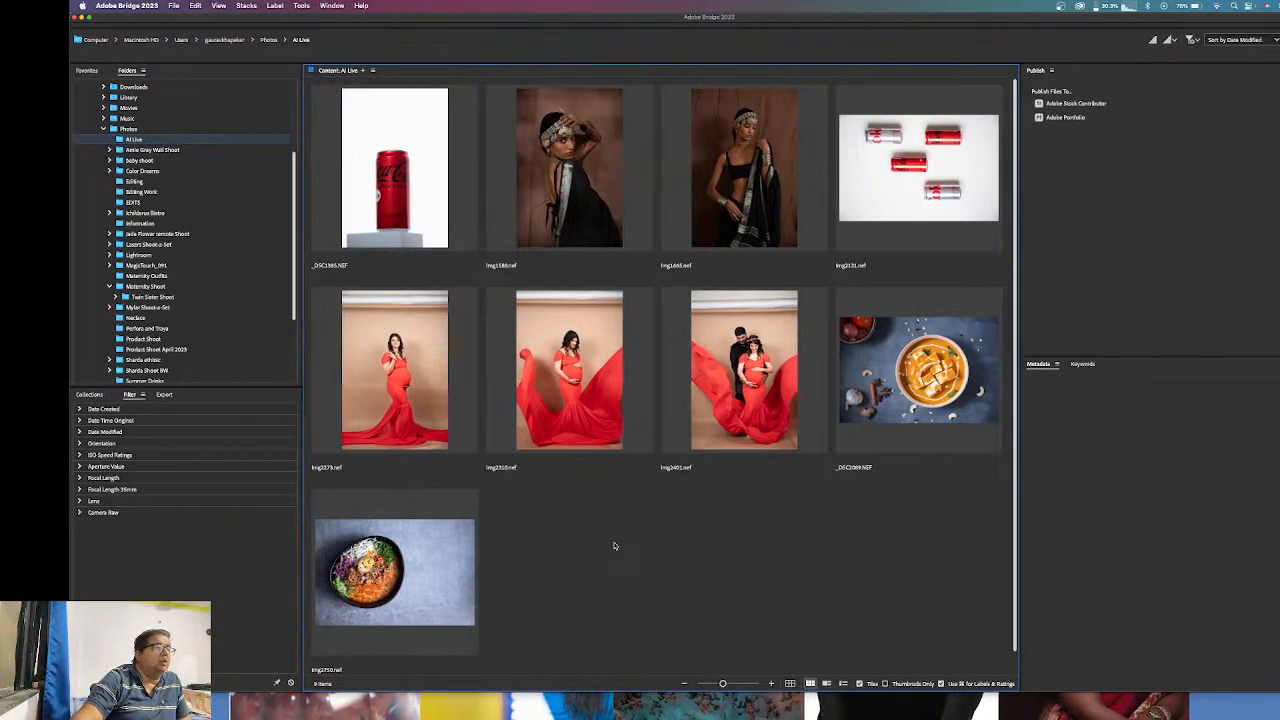
pyautogui.hotkey('ctrl', 'Right')
pyautogui.rightClick(615, 546)
pyautogui.hotkey('ctrl', 'Left')
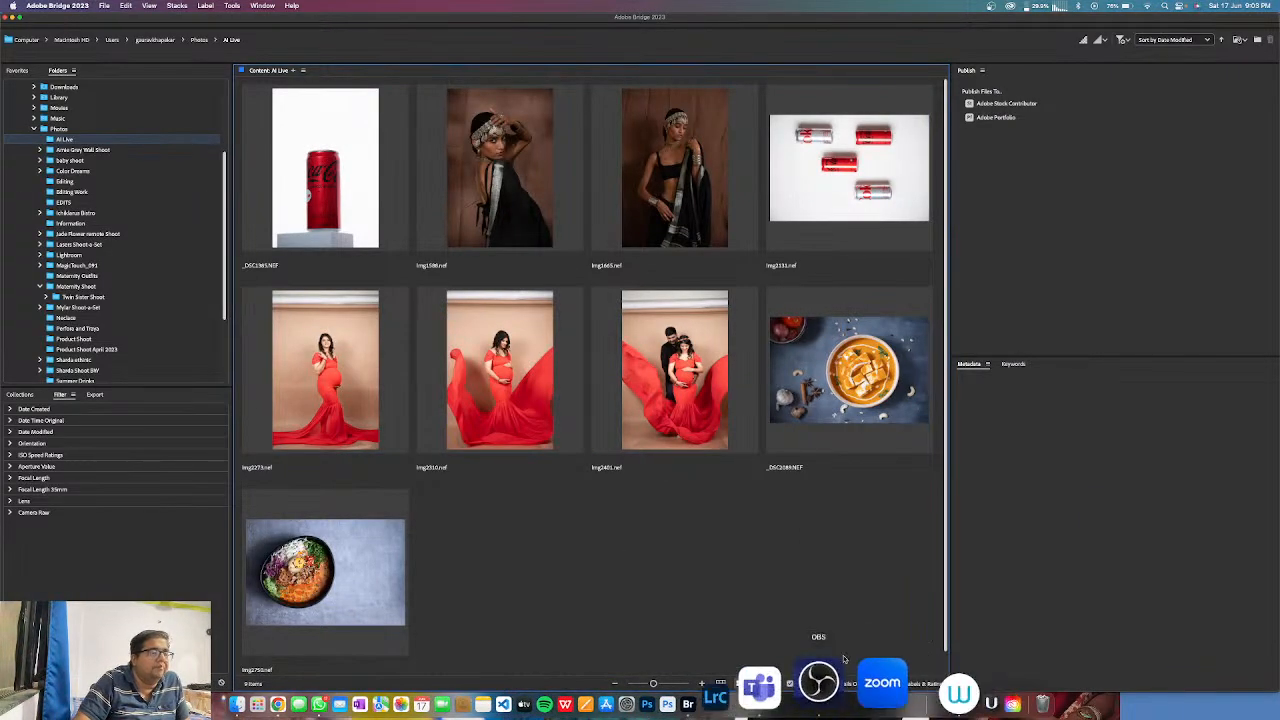
# - Switch to the Creative Cloud app, enlarge its window and list the beta apps
pyautogui.click(1010, 6)
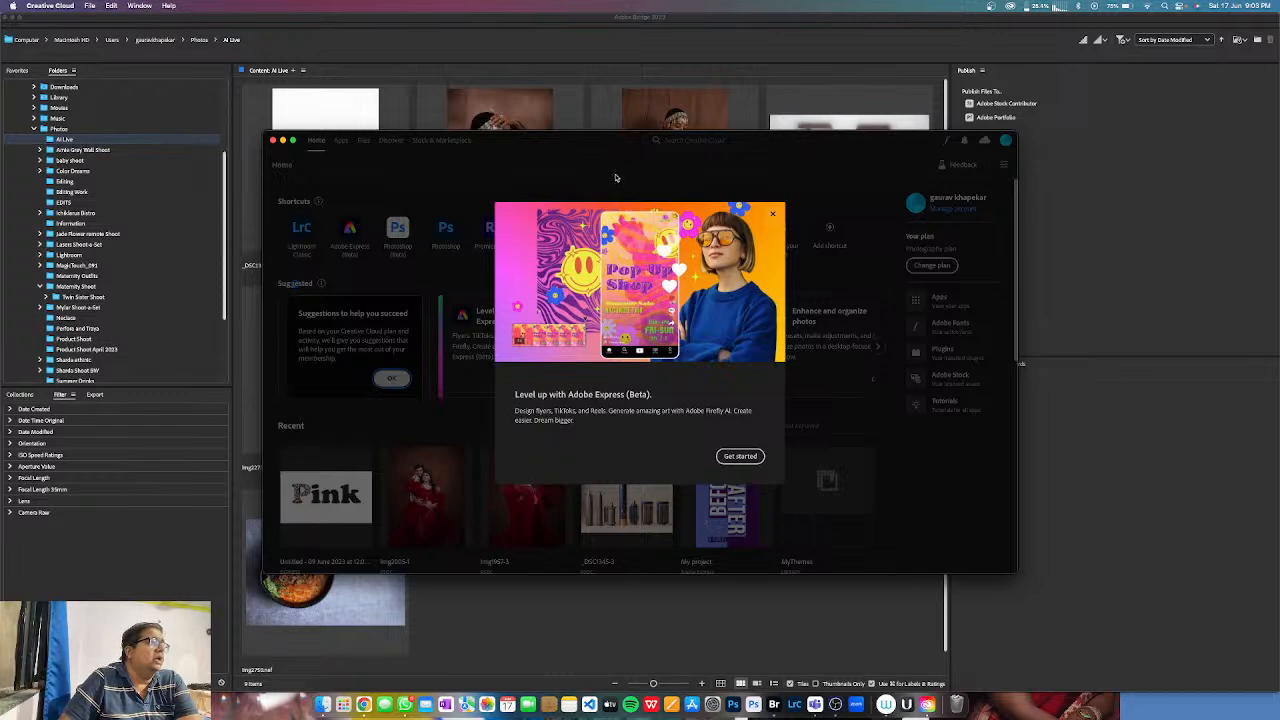
pyautogui.click(613, 138)
pyautogui.doubleClick(613, 138)
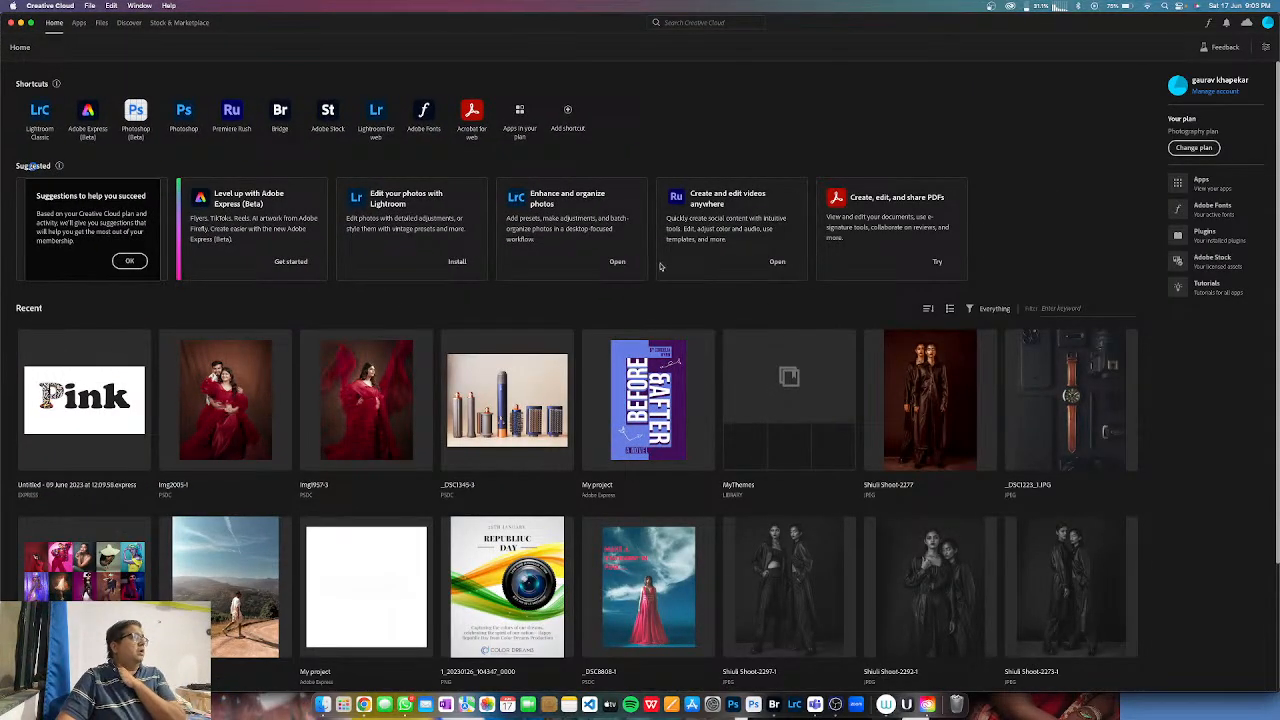
pyautogui.click(1211, 189)
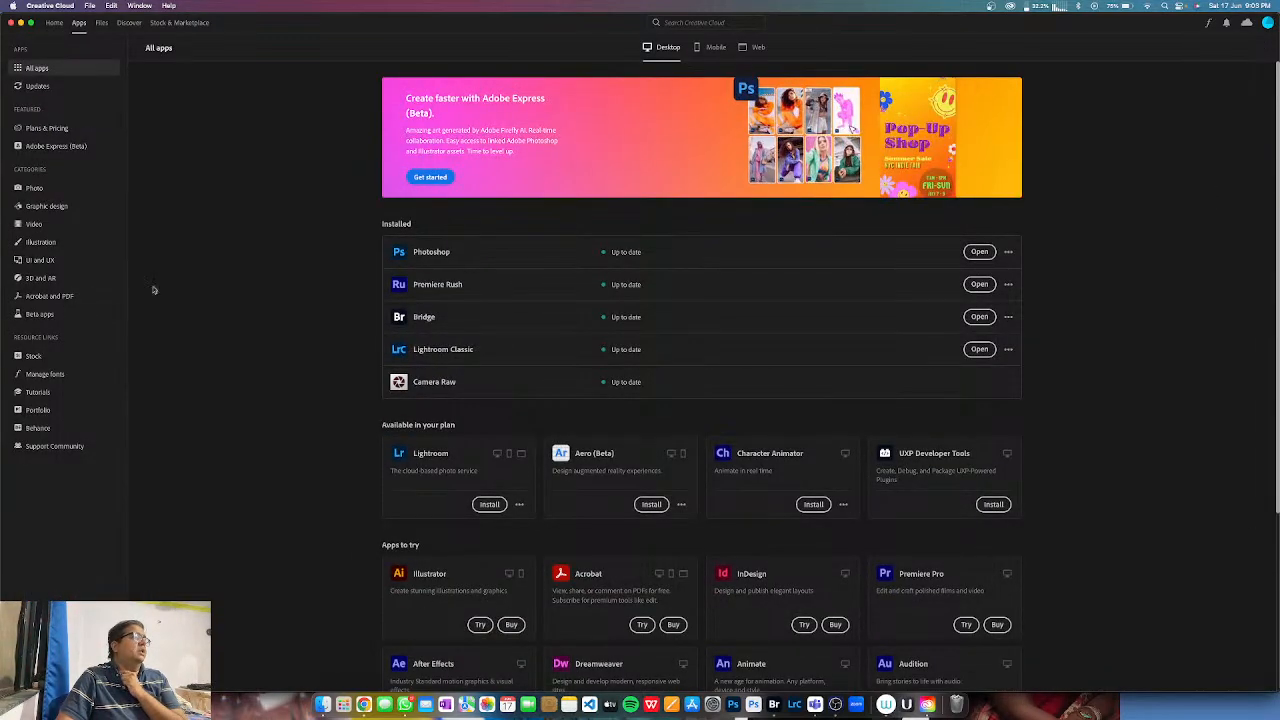
pyautogui.click(45, 316)
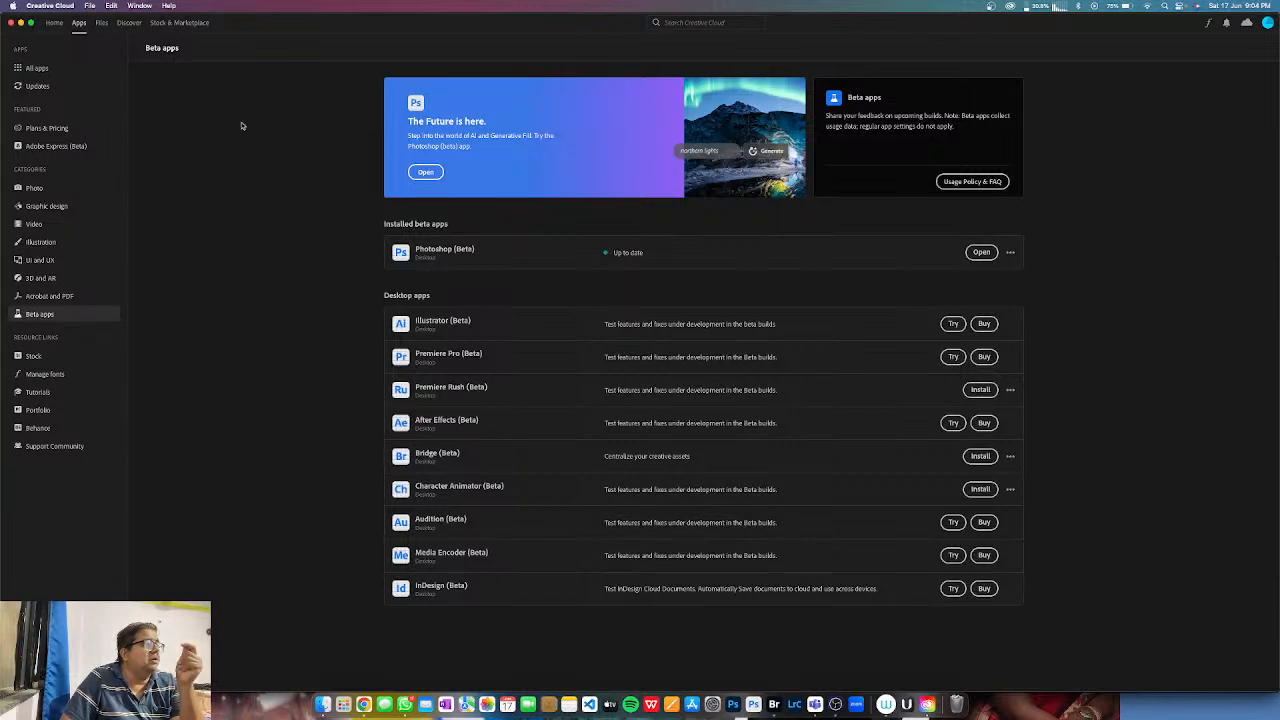
# - Return to the Creative Cloud home page and open the recent Pink project in Adobe Express in an enlarged browser window
pyautogui.click(56, 26)
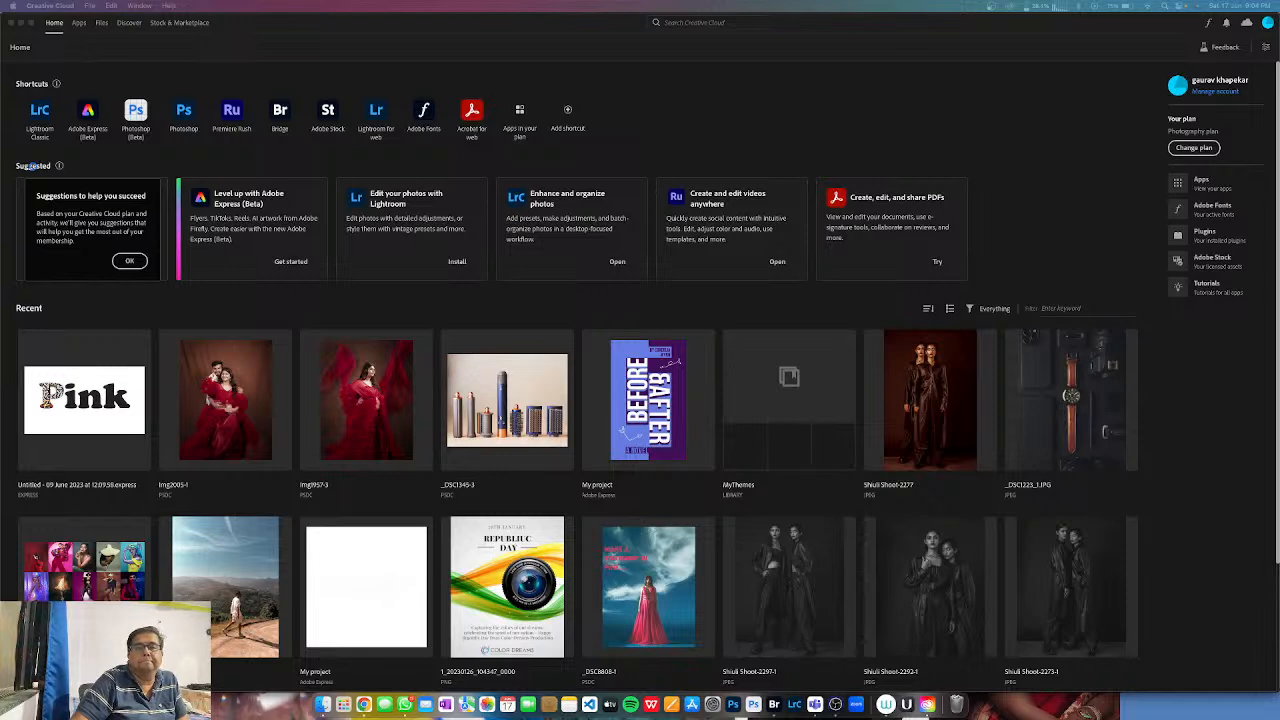
pyautogui.moveTo(308, 59); pyautogui.dragTo(540, 61)
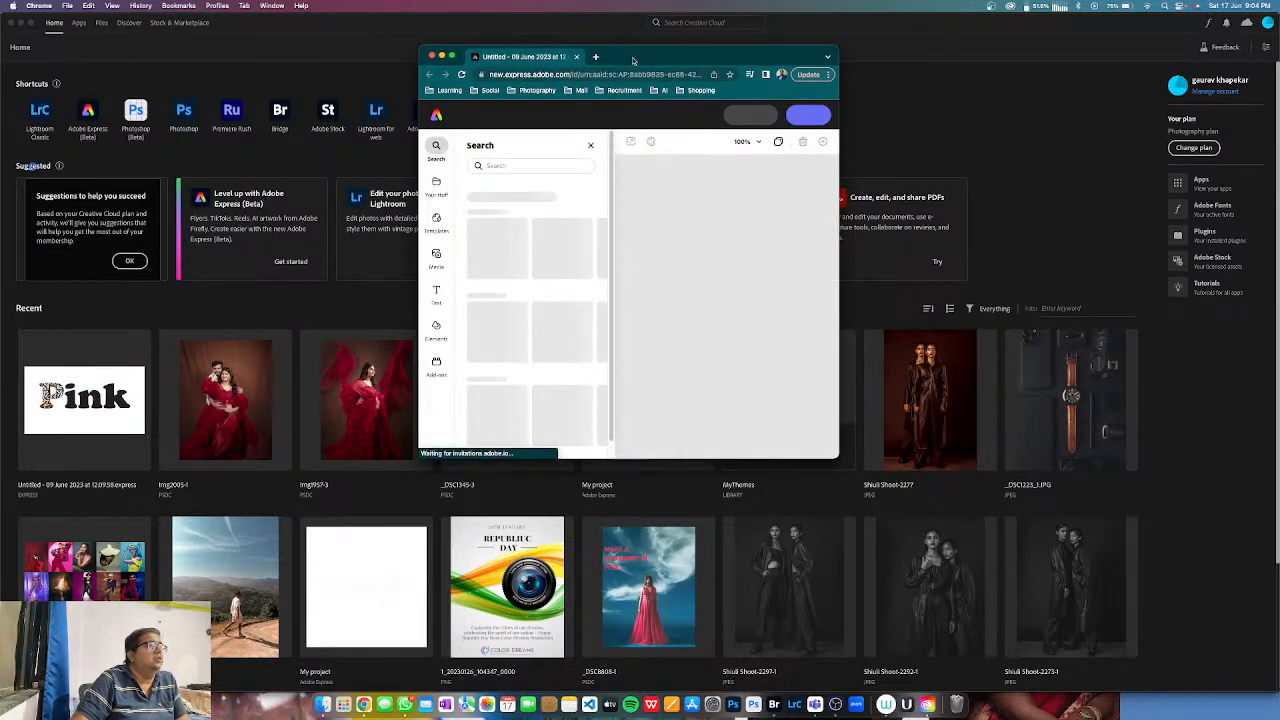
pyautogui.doubleClick(634, 56)
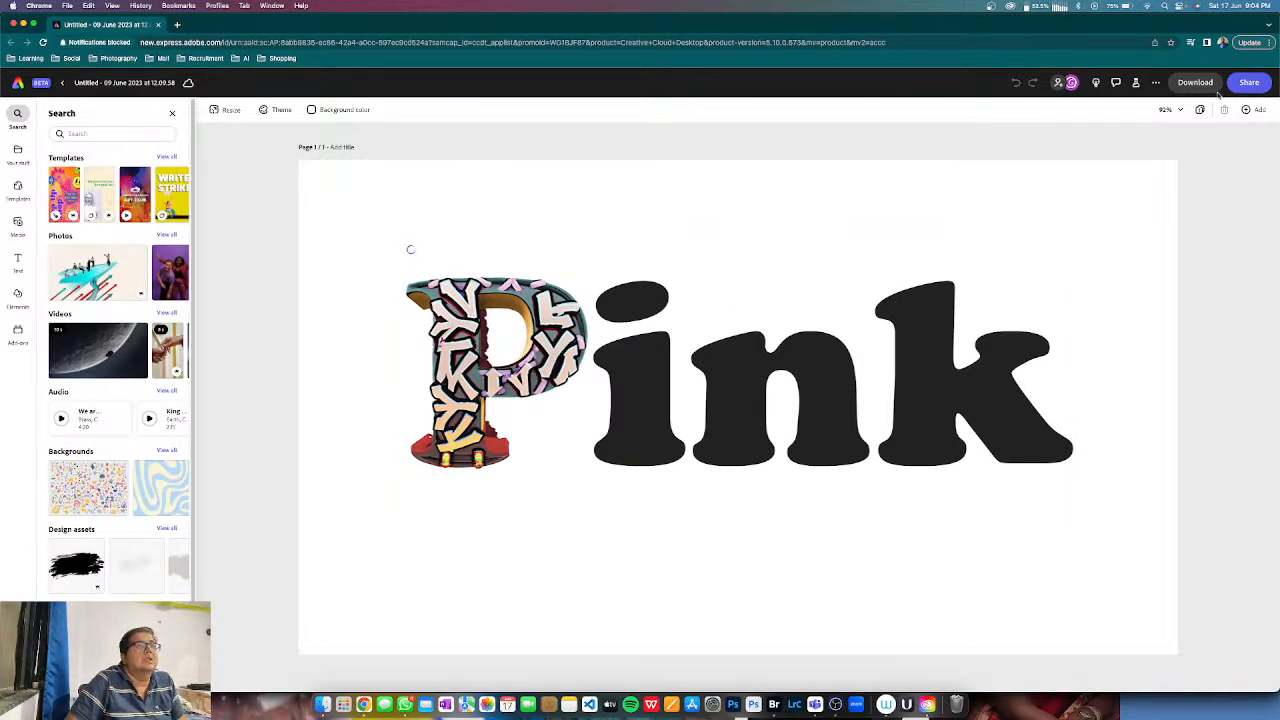
# - View the available templates in the Pink project and leave the document for the Adobe Express home page
pyautogui.click(18, 152)
pyautogui.click(17, 188)
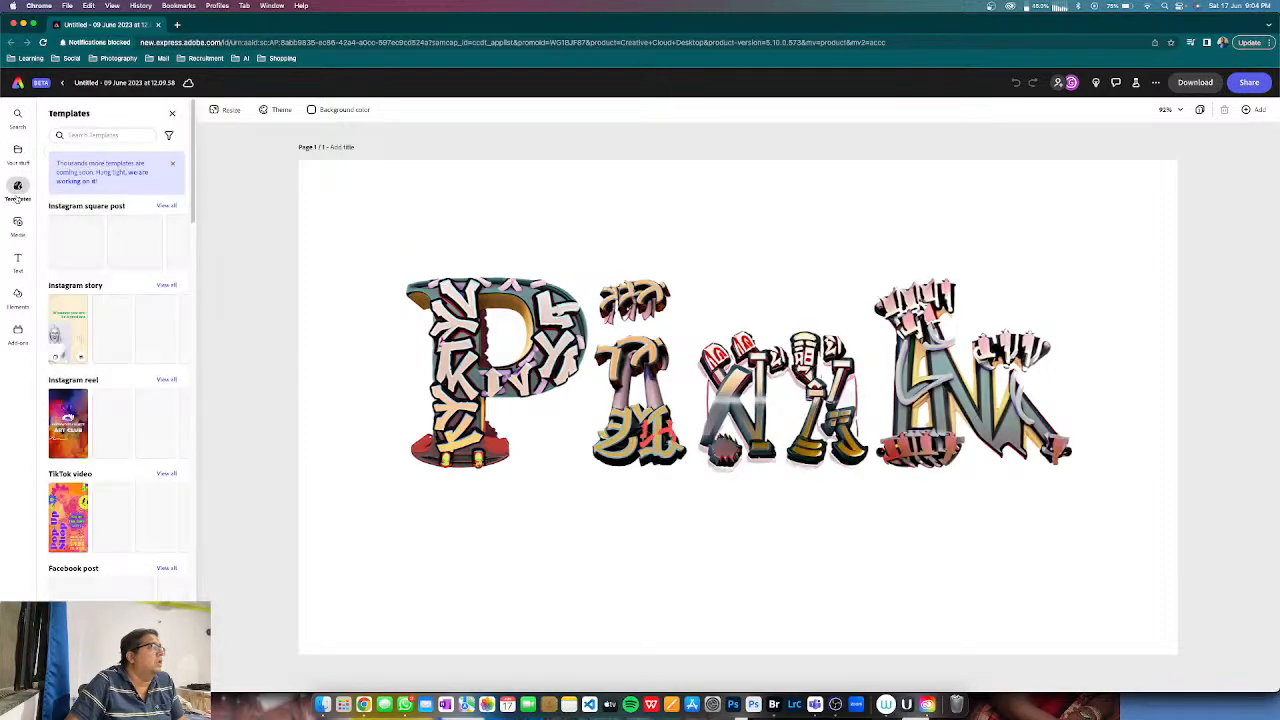
pyautogui.click(62, 83)
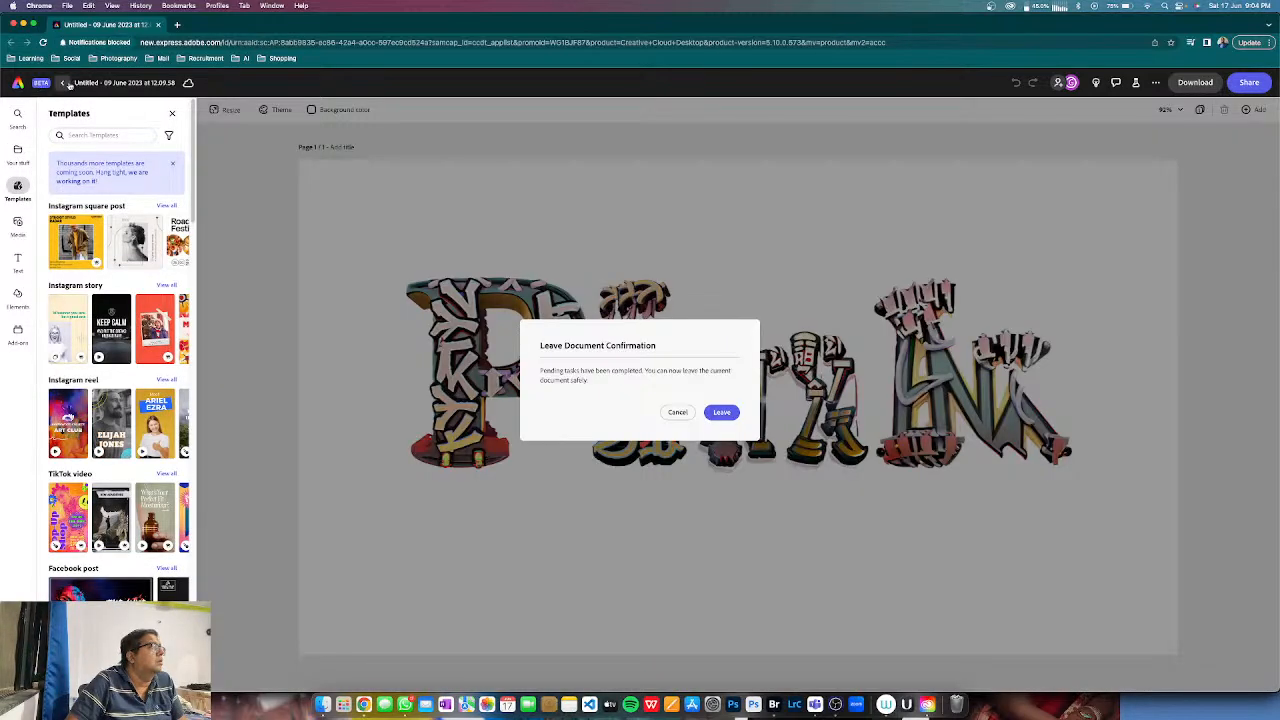
pyautogui.click(723, 416)
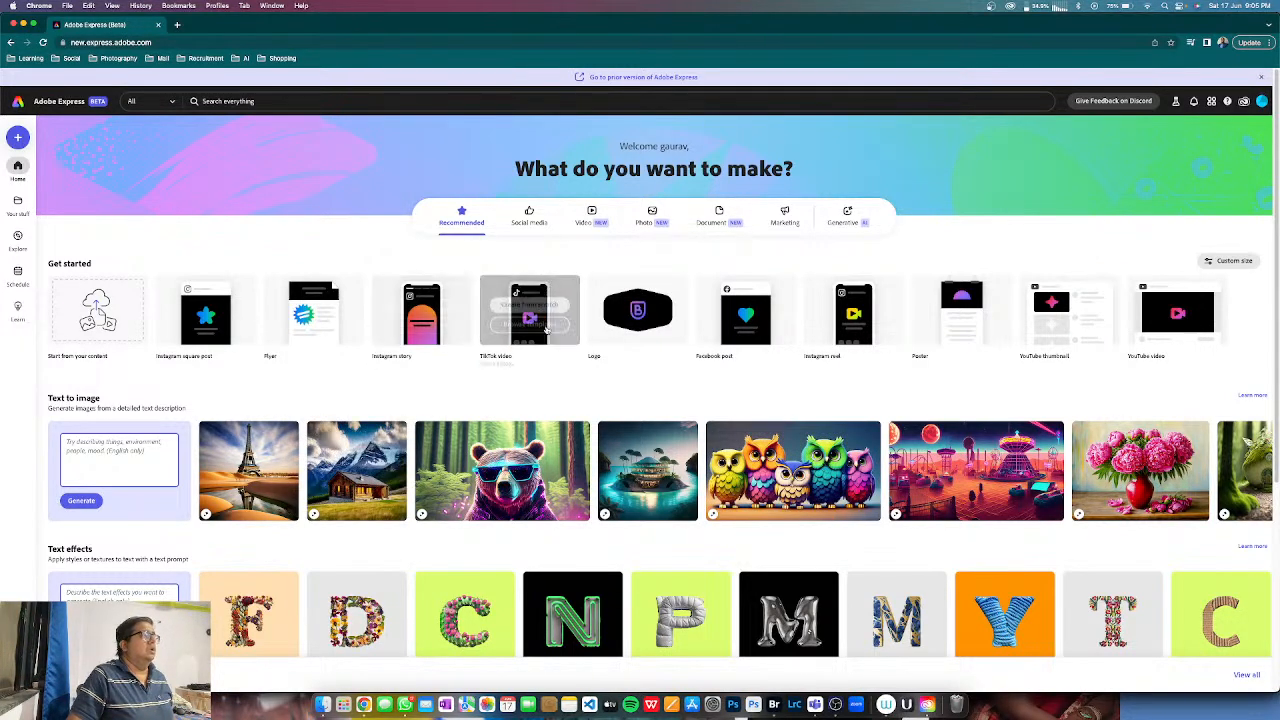
# - Generate a text-to-image result from the prompt "a neon panda sitting in a neon city"
pyautogui.moveTo(439, 314)
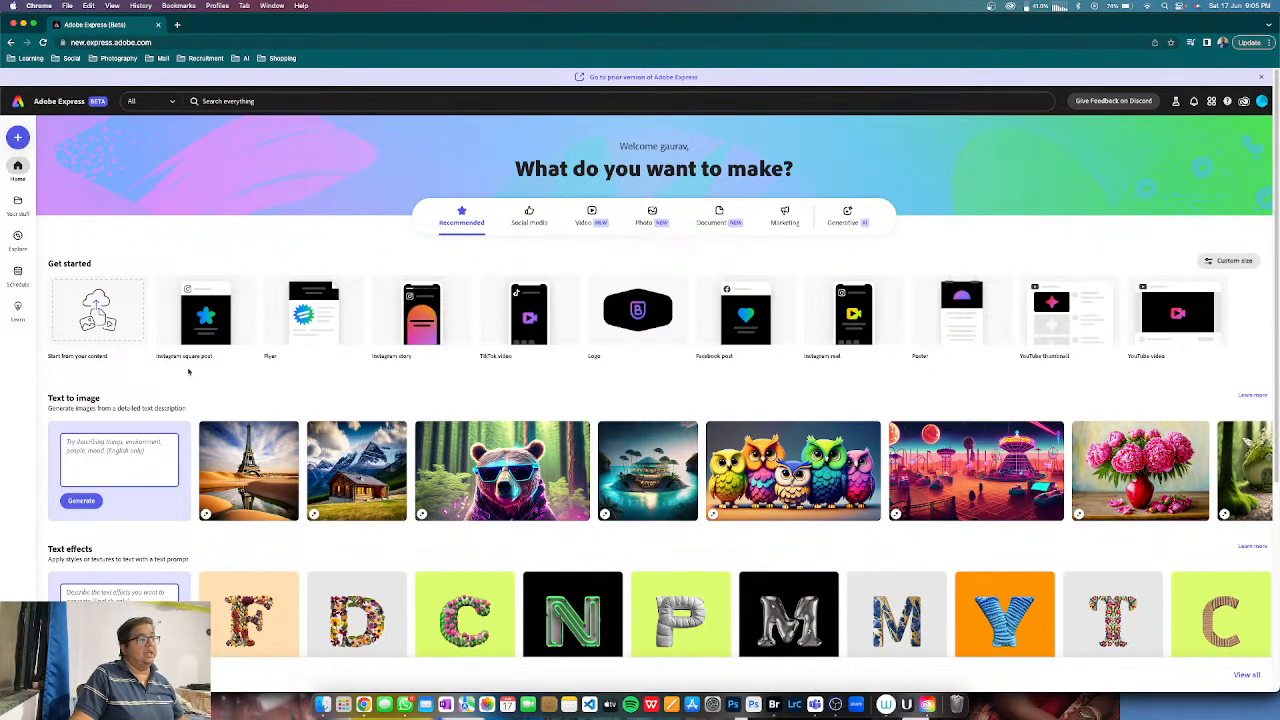
pyautogui.scroll(-2, 150, 380)
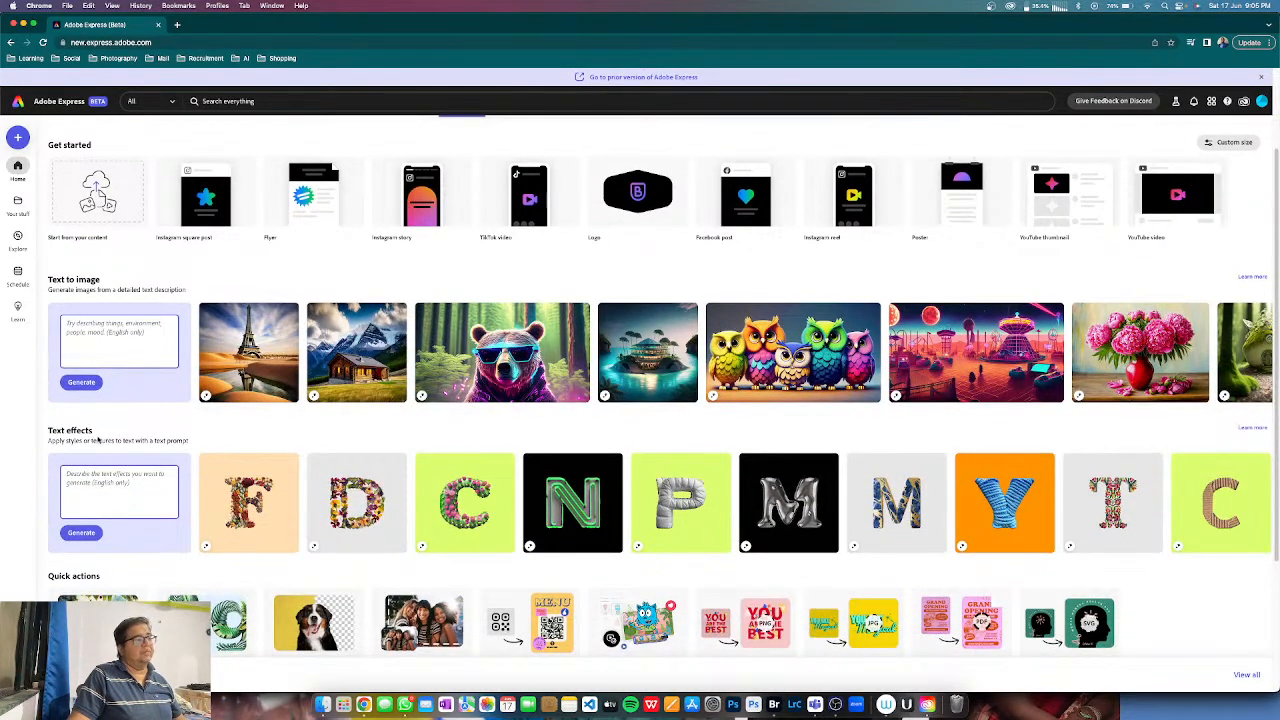
pyautogui.scroll(-2, 98, 440)
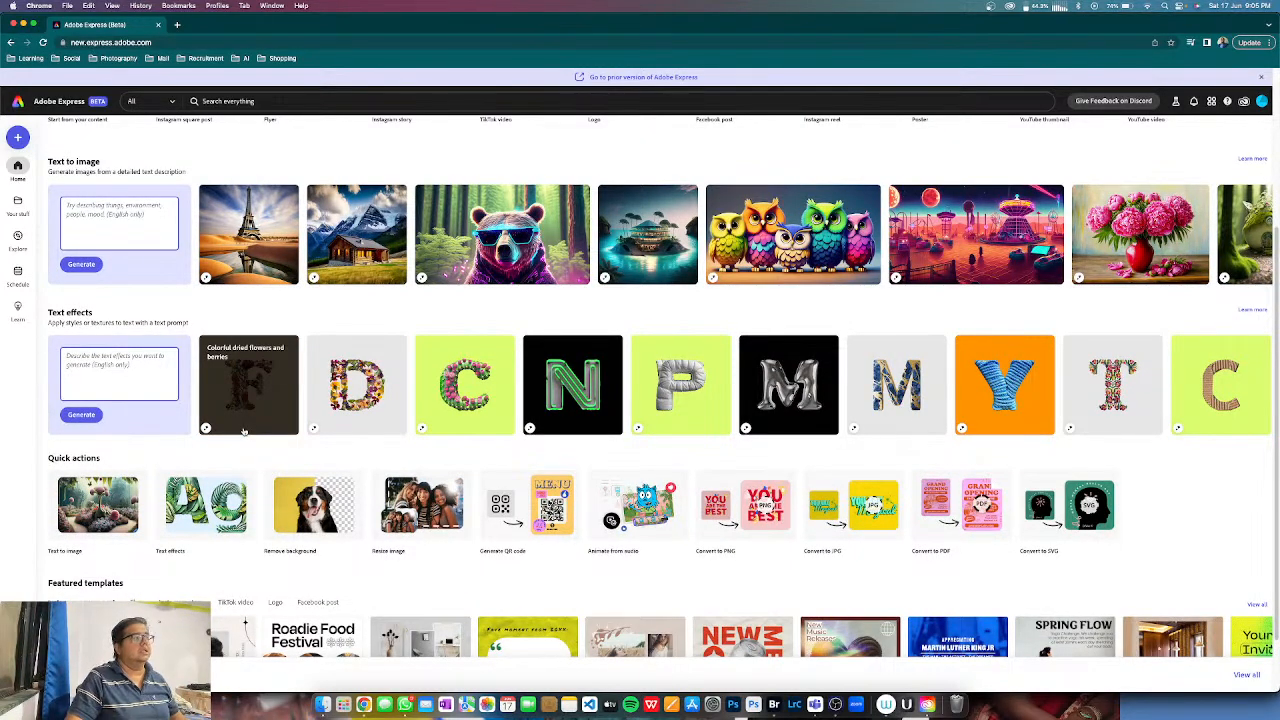
pyautogui.scroll(1, 245, 430)
pyautogui.scroll(1, 250, 372)
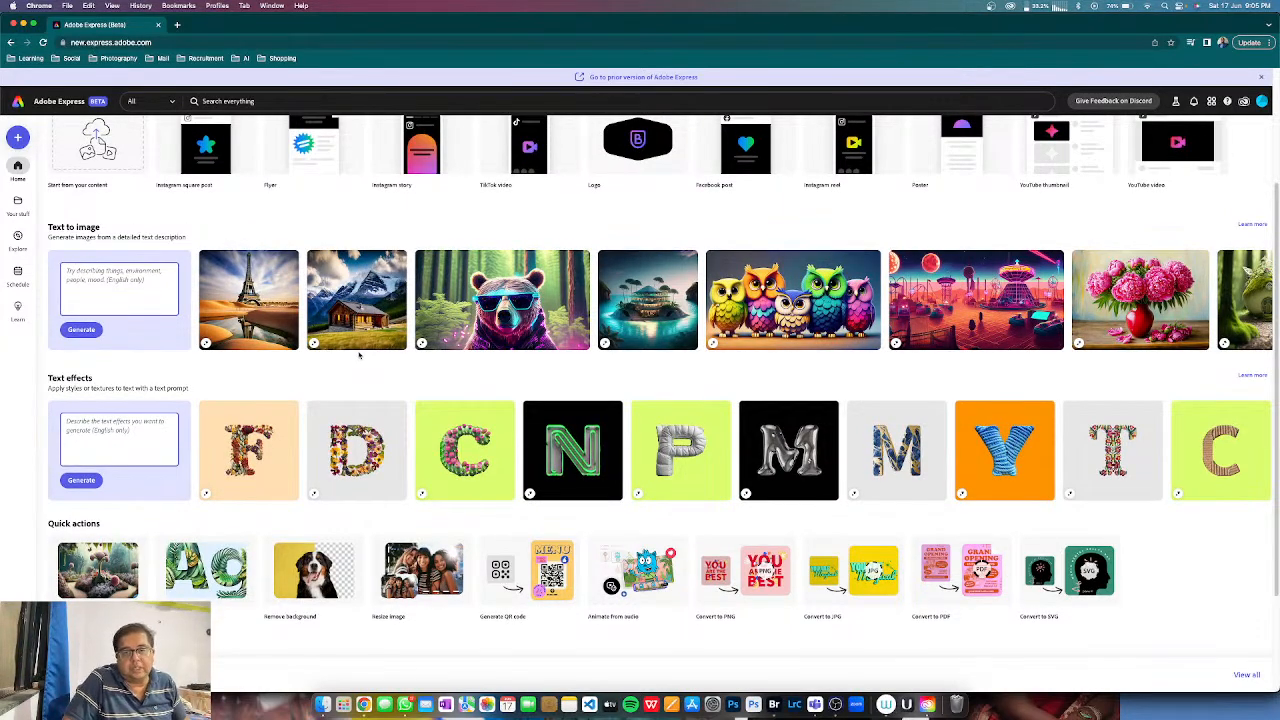
pyautogui.click(89, 281)
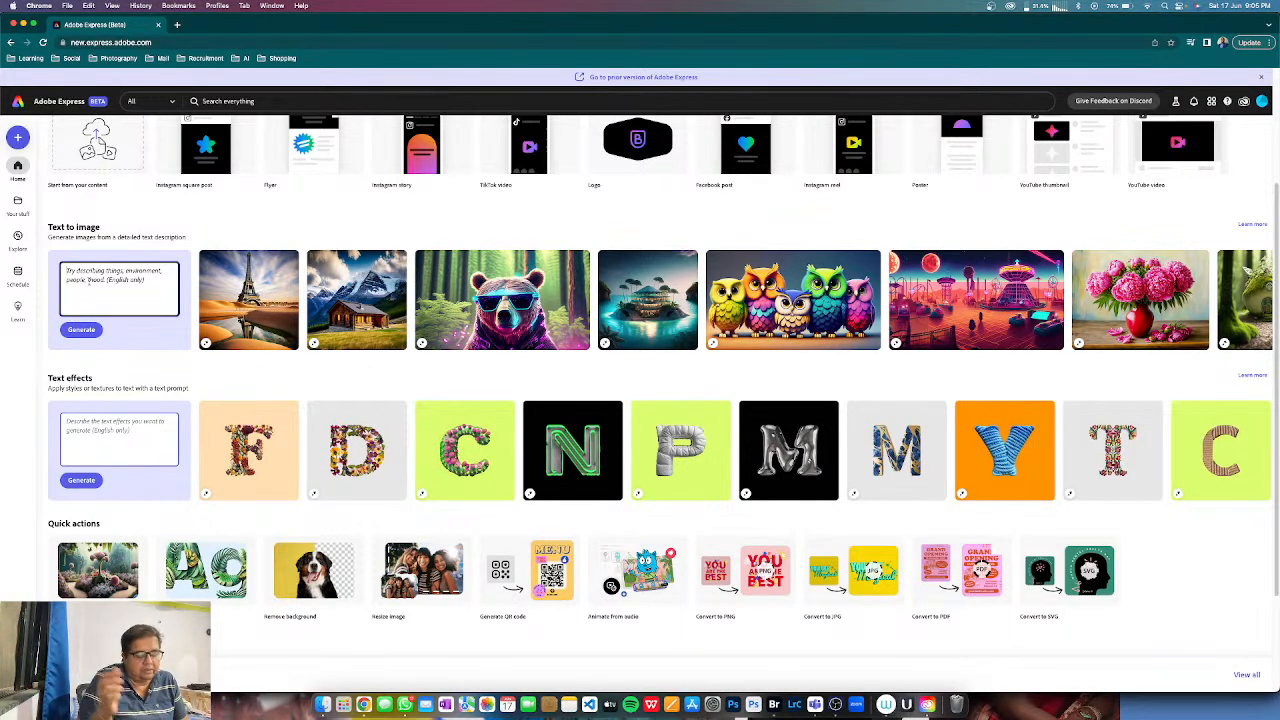
pyautogui.write('a')
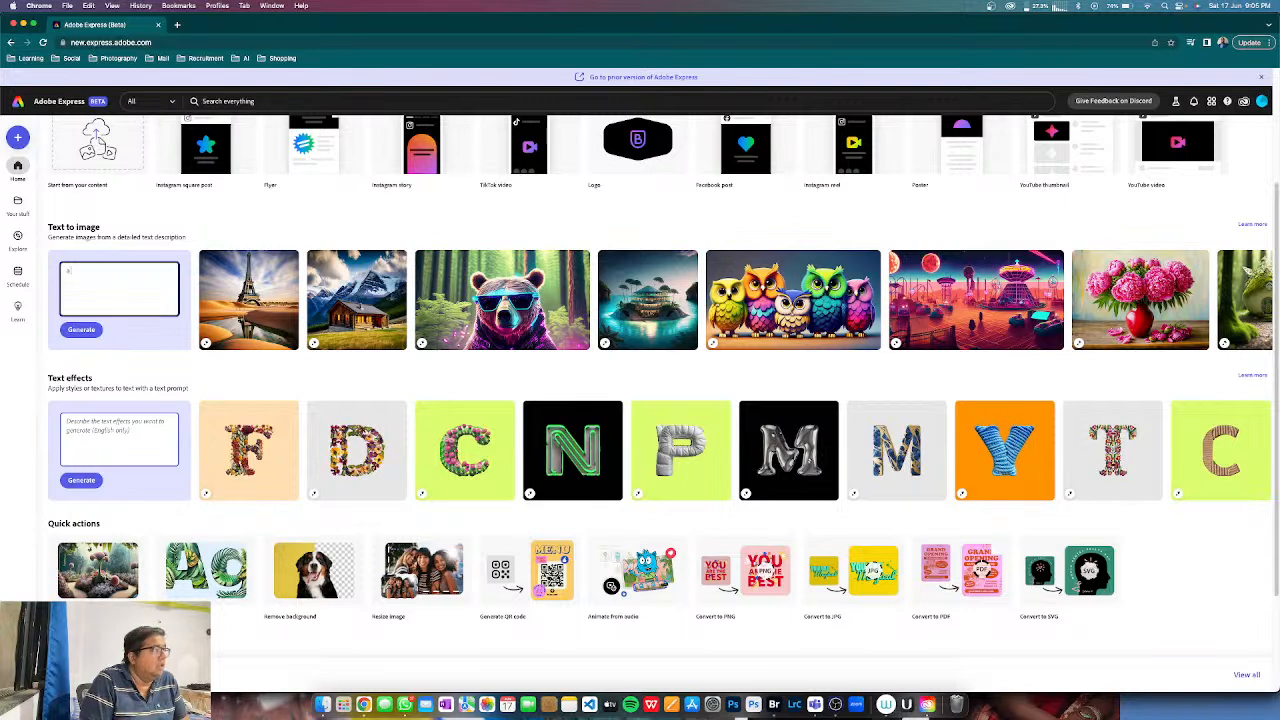
pyautogui.write(' neon pi')
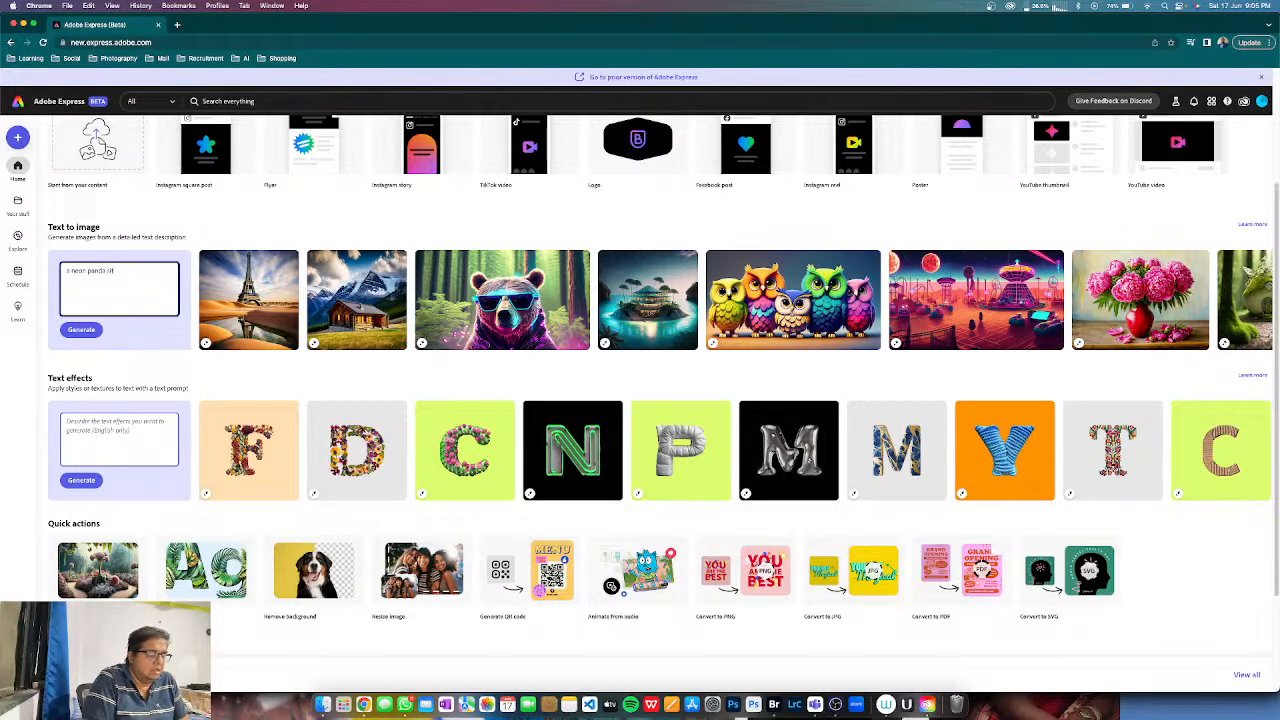
pyautogui.write('nda sitting in a neon city')
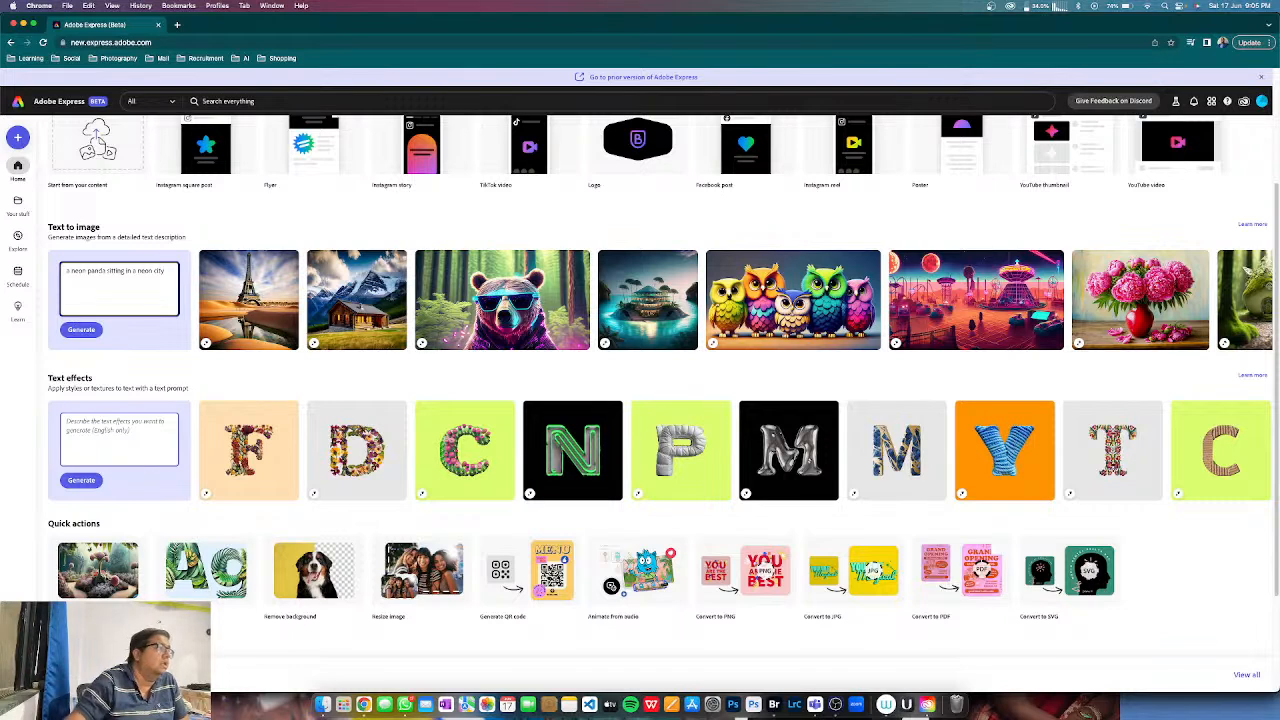
pyautogui.click(75, 330)
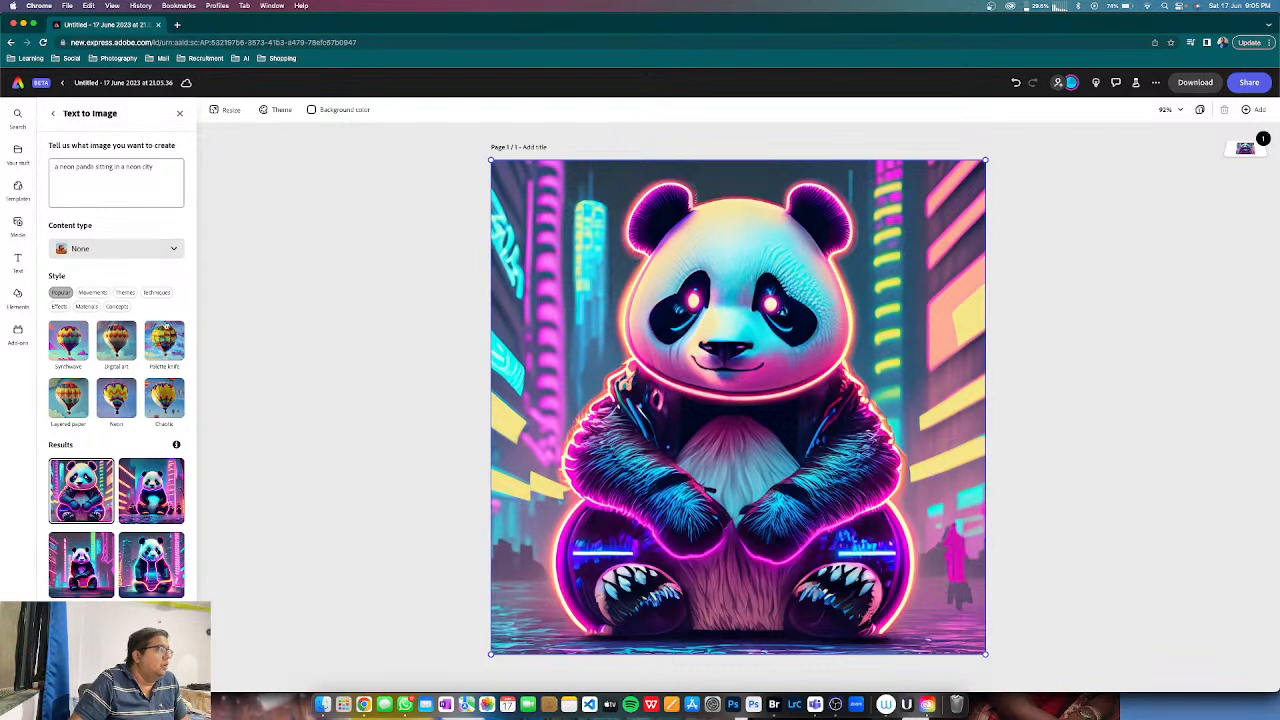
# - Regenerate the panda image with the Digital art and Chaotic styles and go back to the Adobe Express home page
pyautogui.click(109, 351)
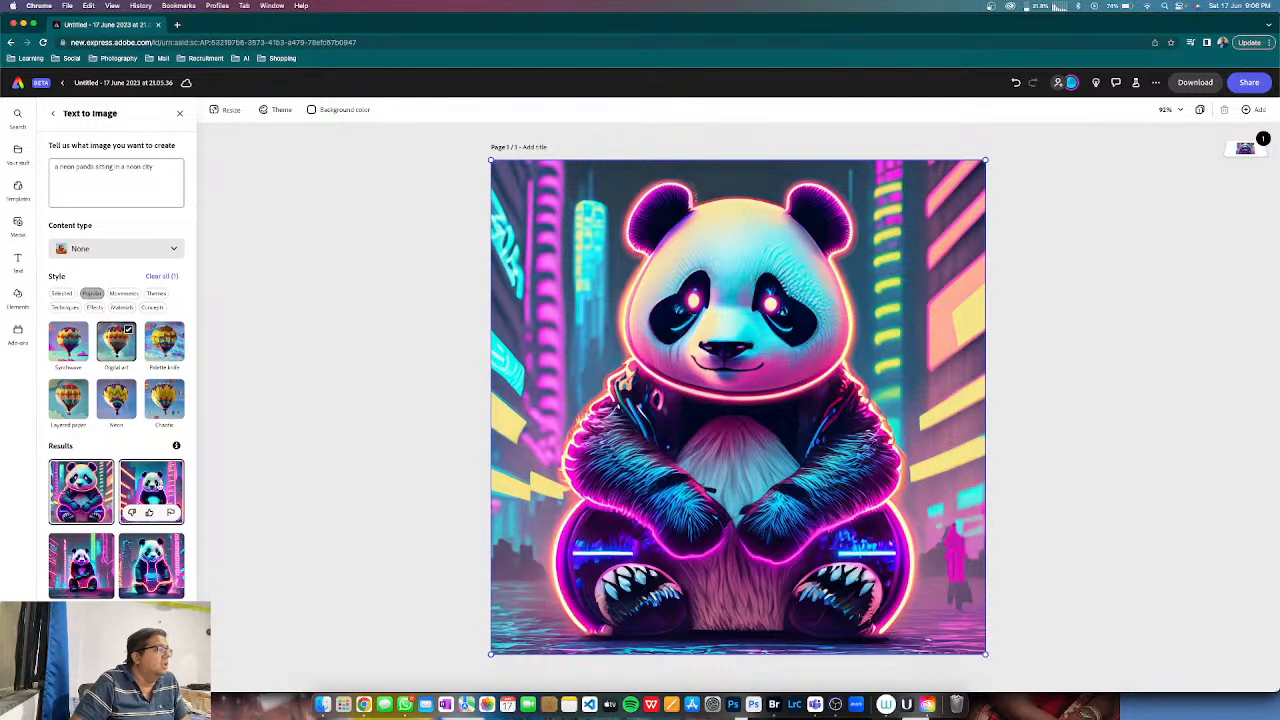
pyautogui.click(165, 408)
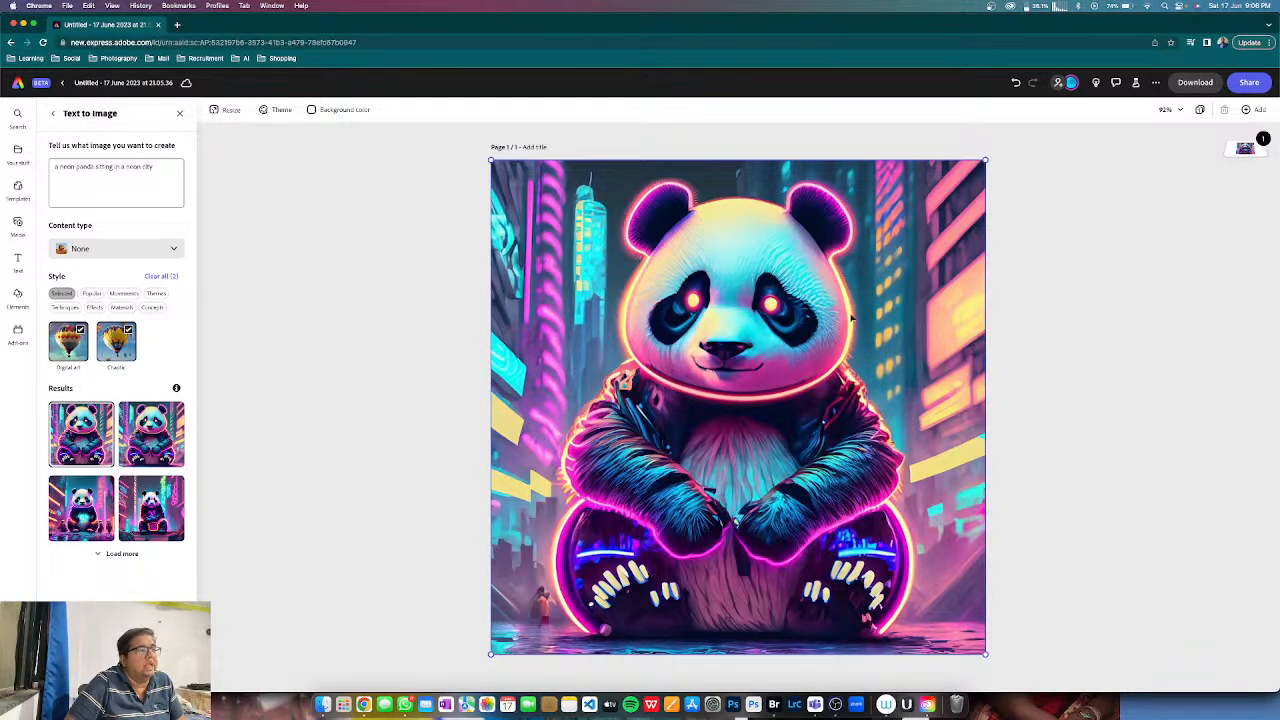
pyautogui.click(53, 113)
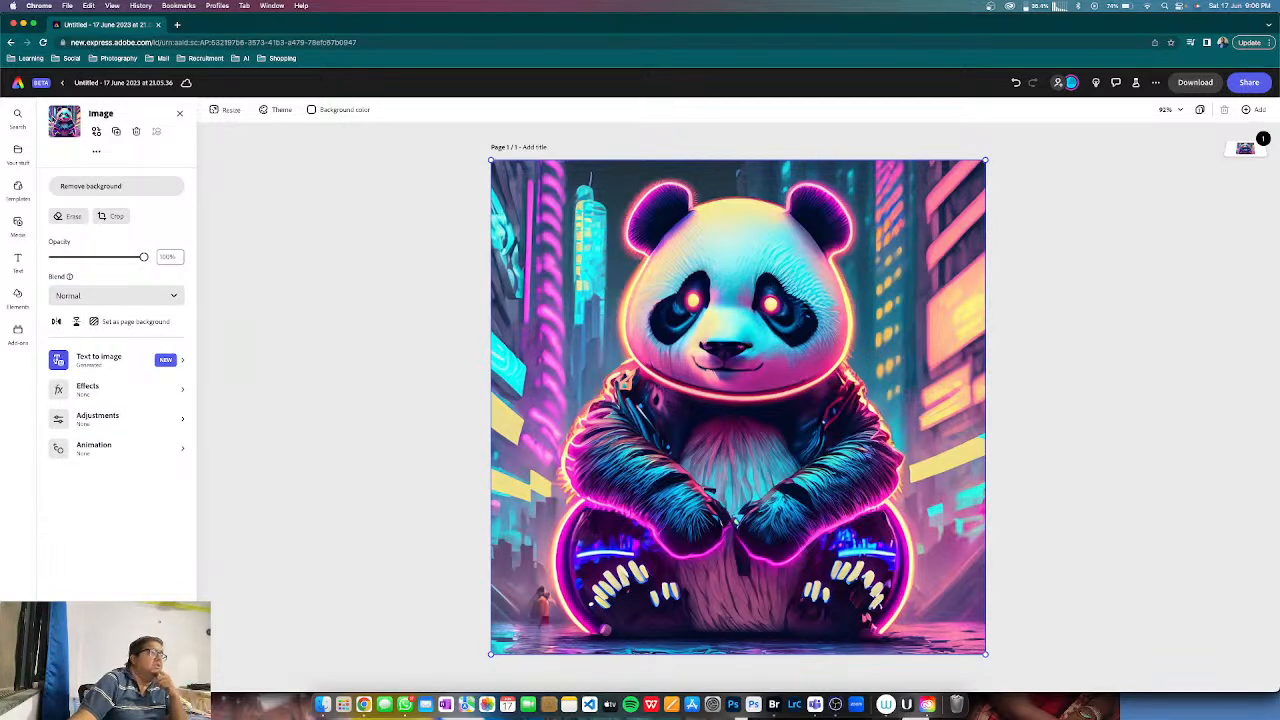
pyautogui.click(62, 82)
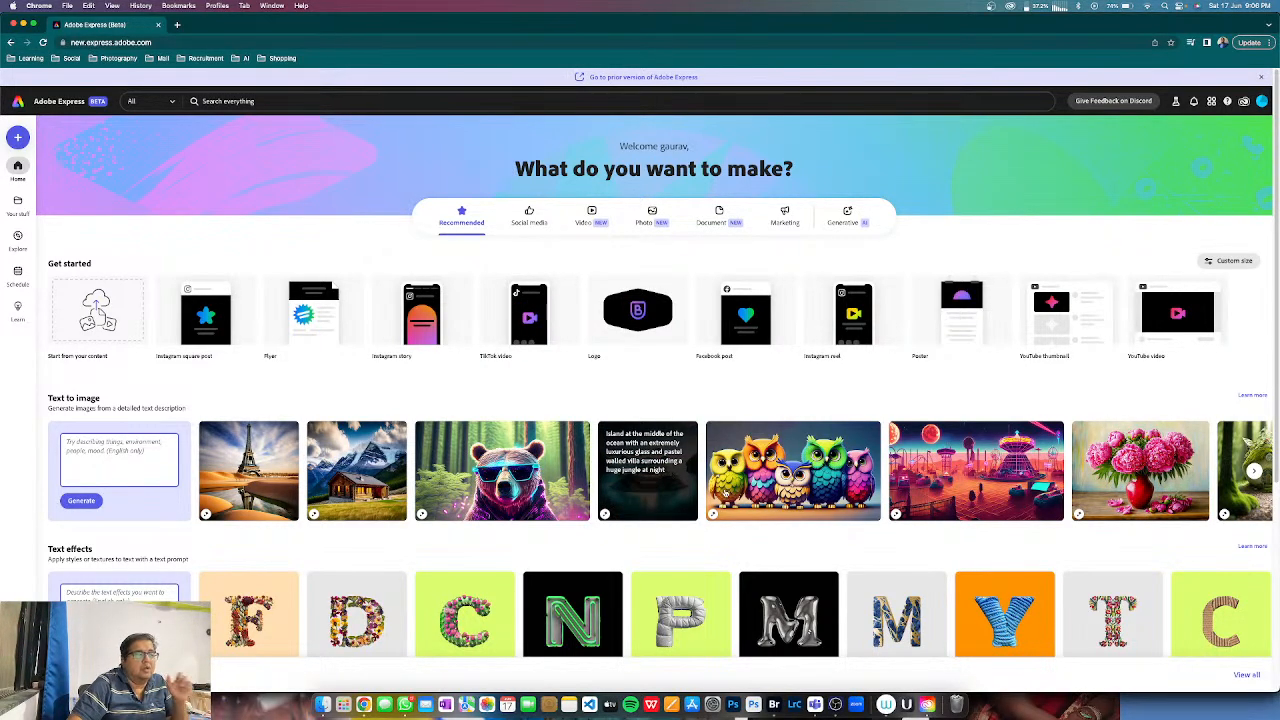
# - Look through the text effects, quick actions and featured templates on the home page
pyautogui.scroll(-5, 716, 470)
pyautogui.scroll(-2, 716, 468)
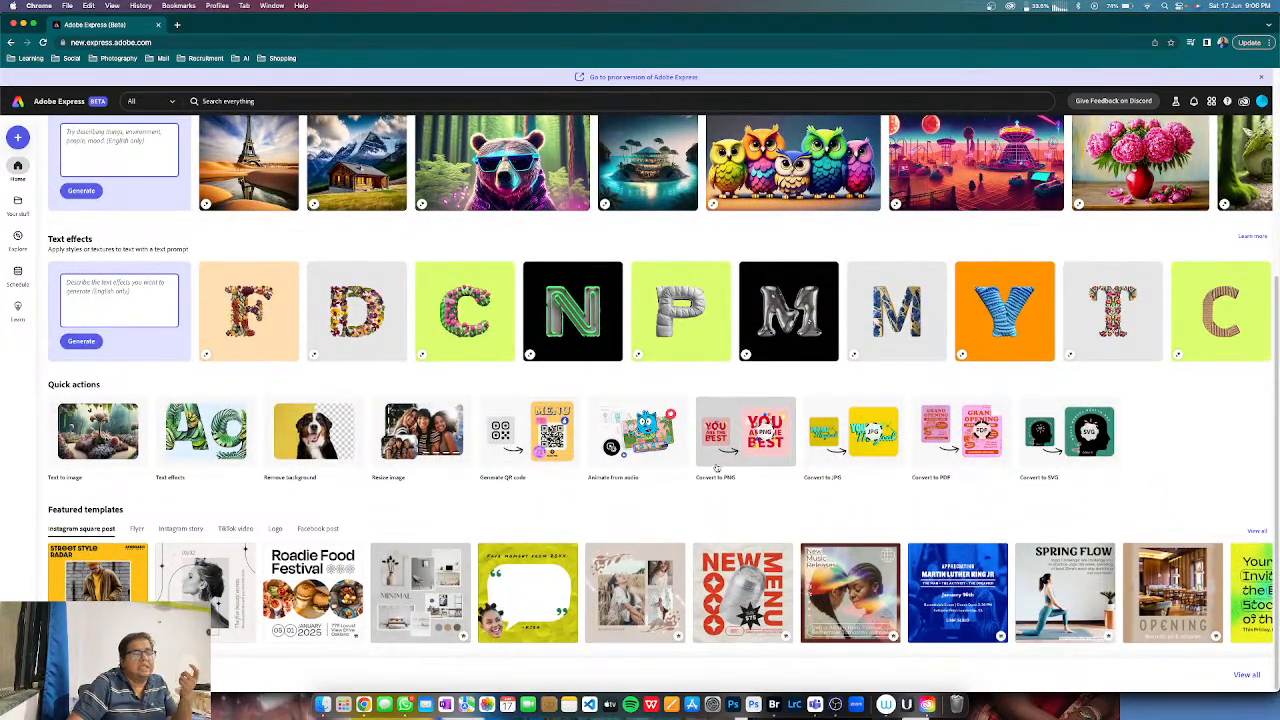
pyautogui.scroll(1, 716, 468)
pyautogui.scroll(6, 716, 468)
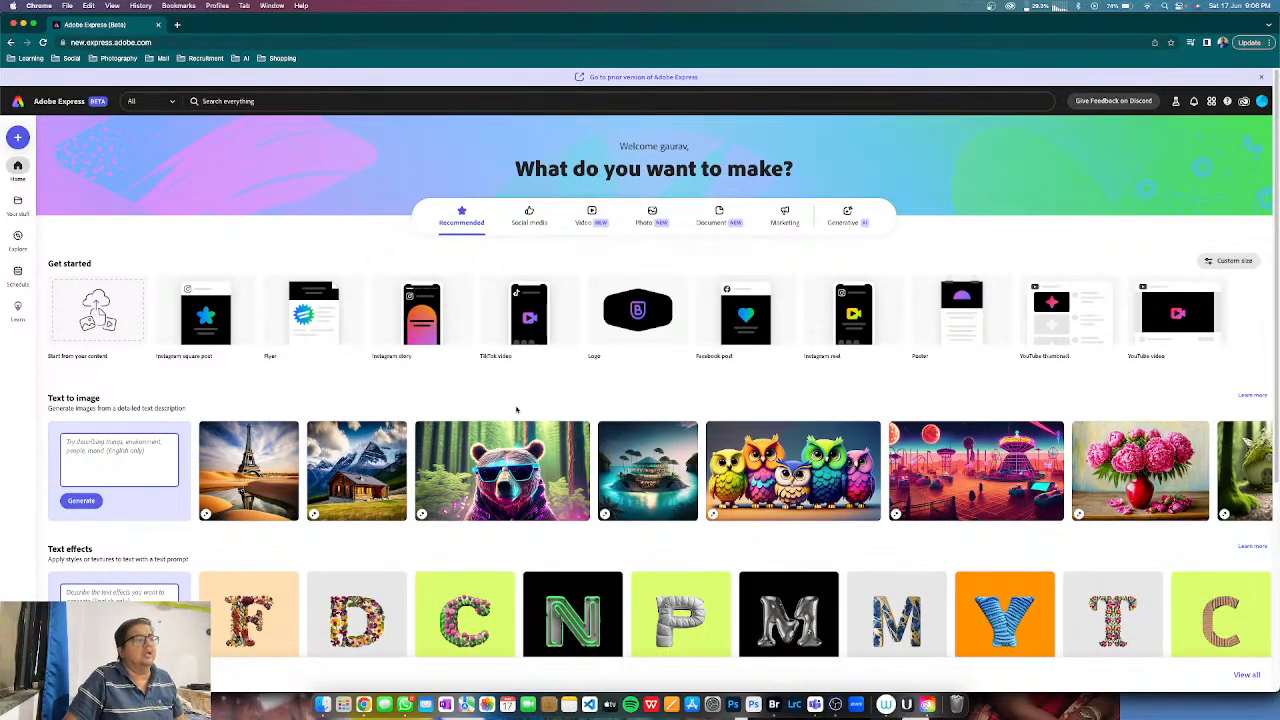
pyautogui.moveTo(249, 369)
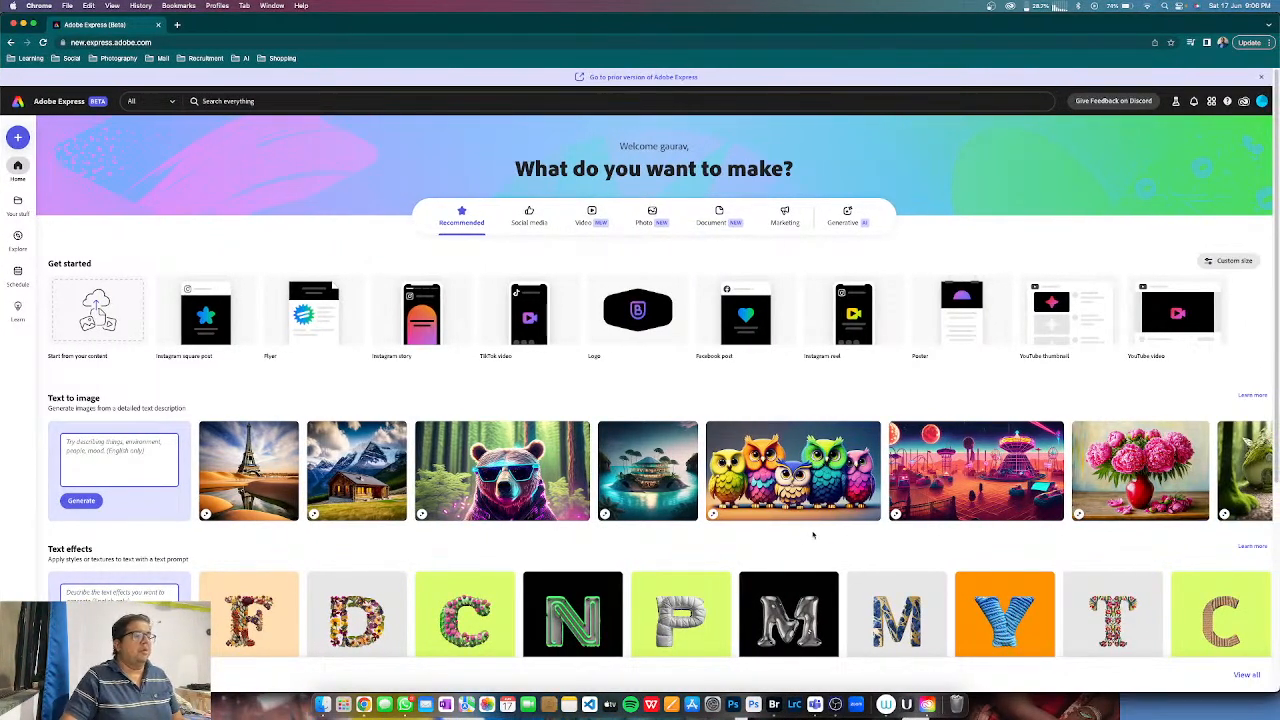
# - Switch back to Adobe Bridge and preview the portrait of the model in black with her hand on her headpiece full screen
pyautogui.click(770, 690)
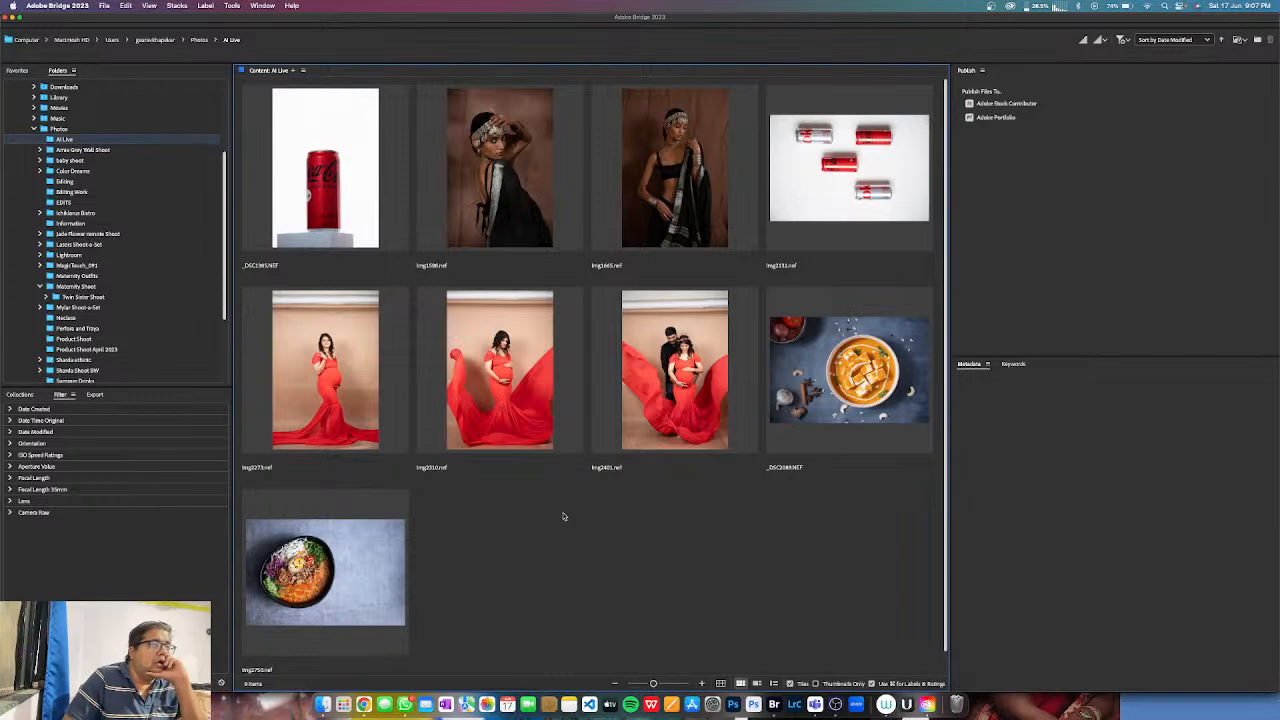
pyautogui.click(494, 204)
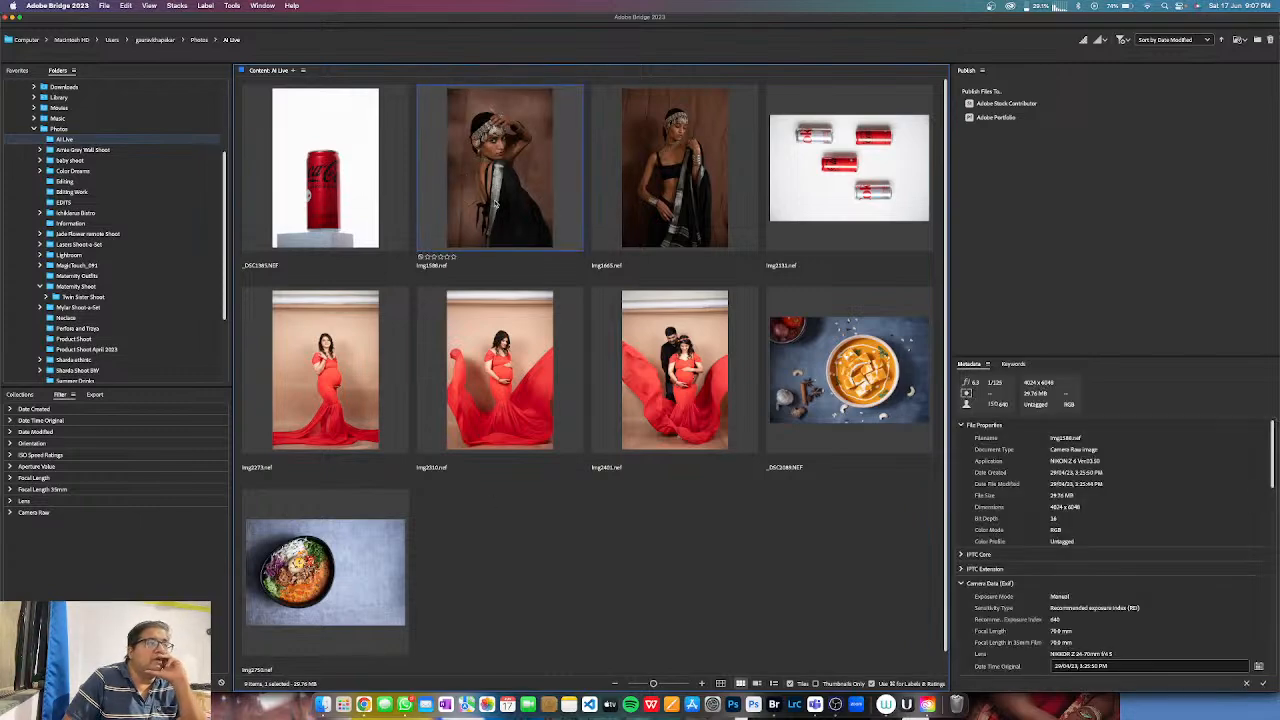
pyautogui.press('space')
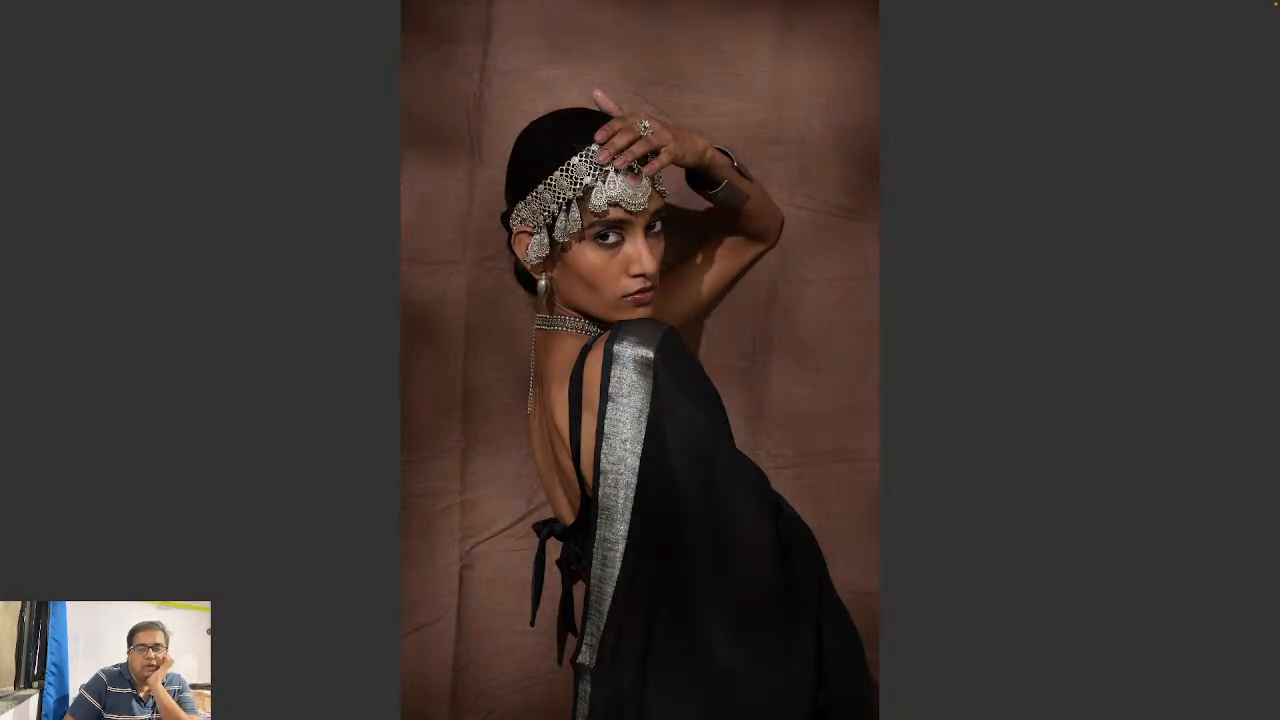
# - Open the portrait of the model in black in Camera Raw and bring up its crop frame
pyautogui.press('space')
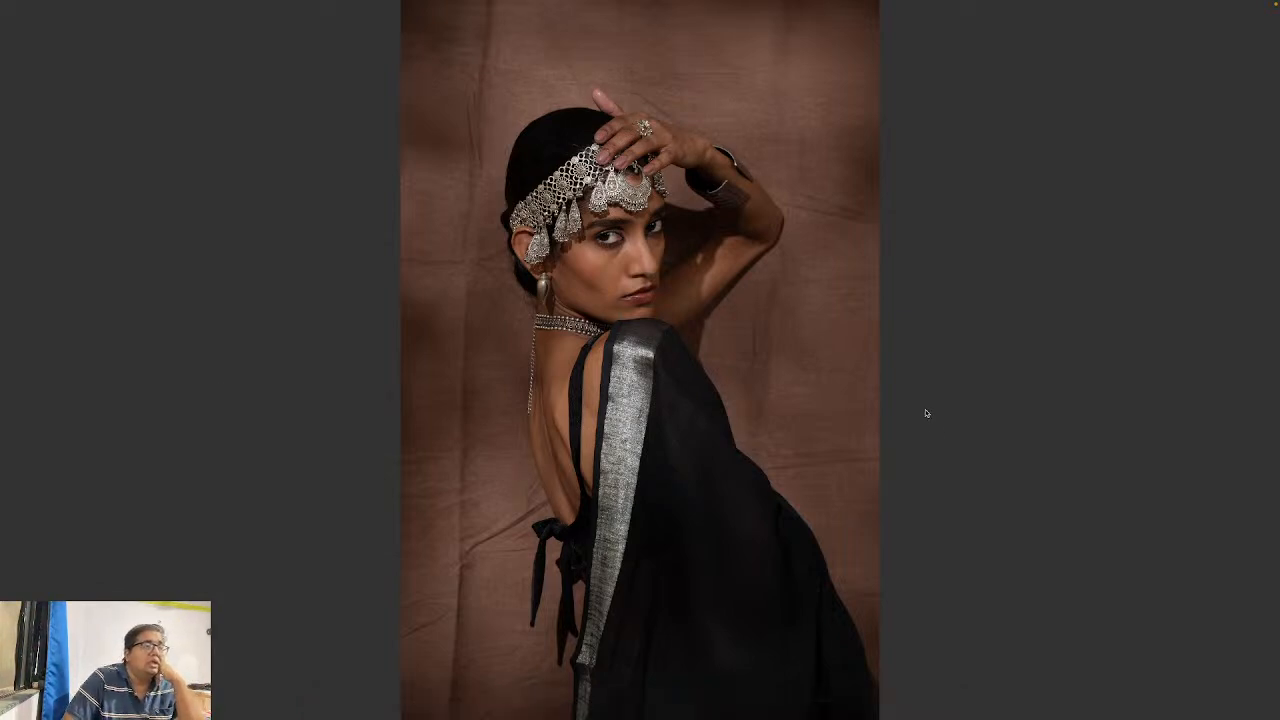
pyautogui.press('space')
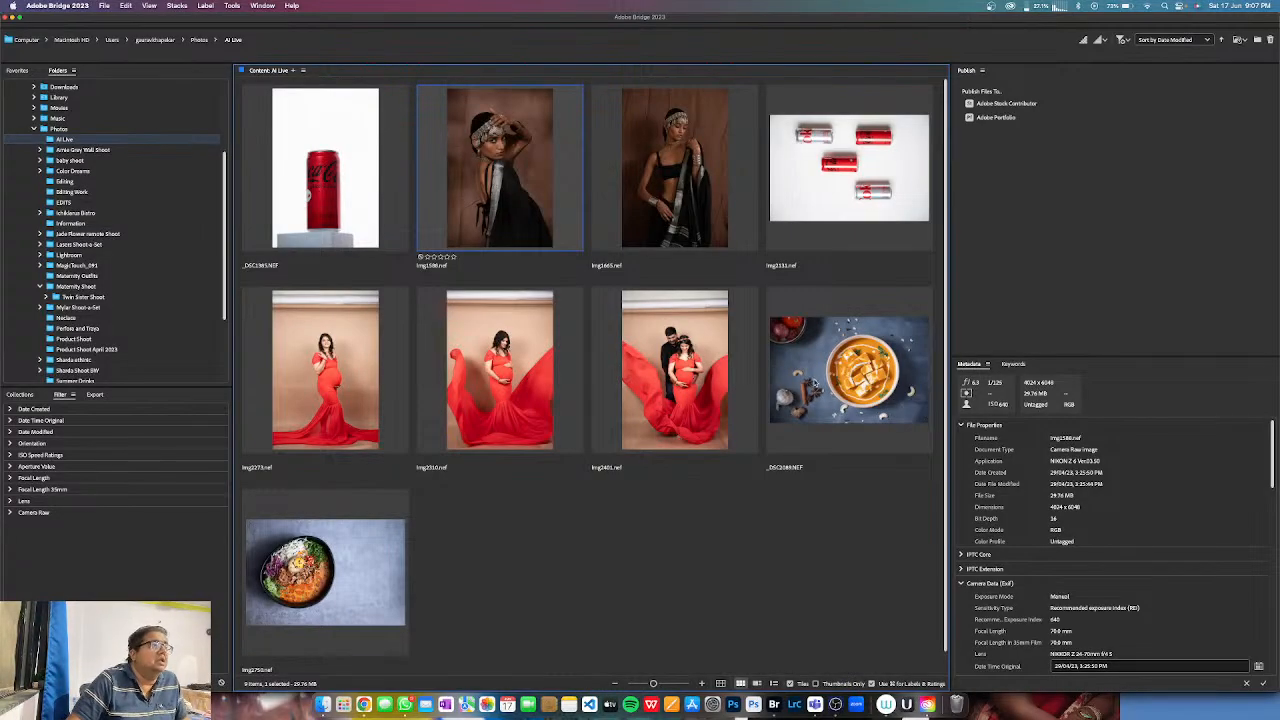
pyautogui.doubleClick(508, 216)
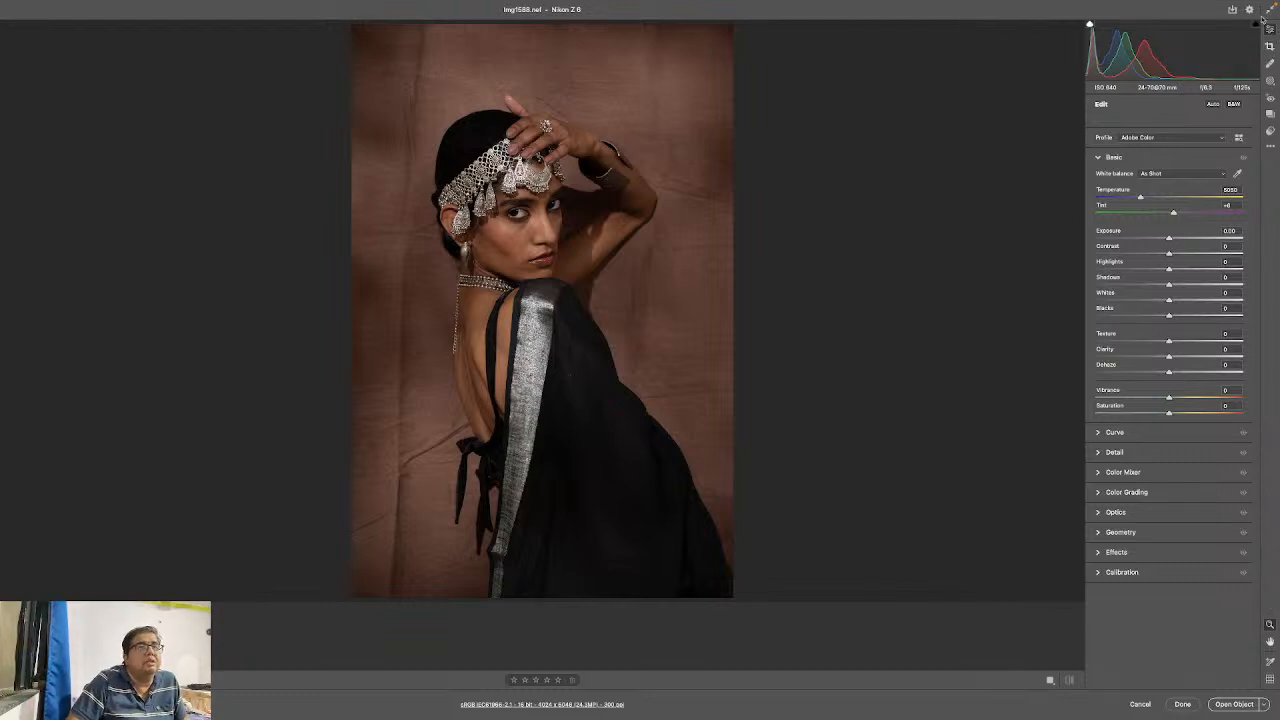
pyautogui.click(1270, 46)
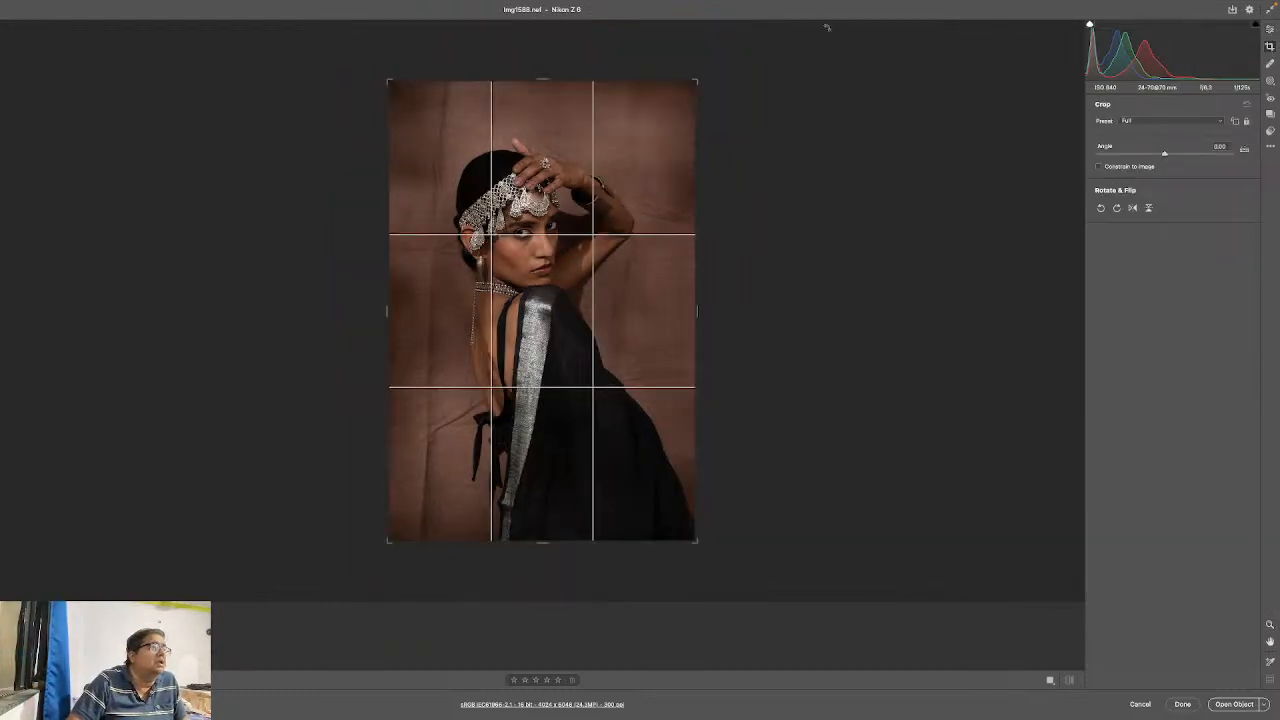
pyautogui.moveTo(712, 68); pyautogui.dragTo(707, 72)
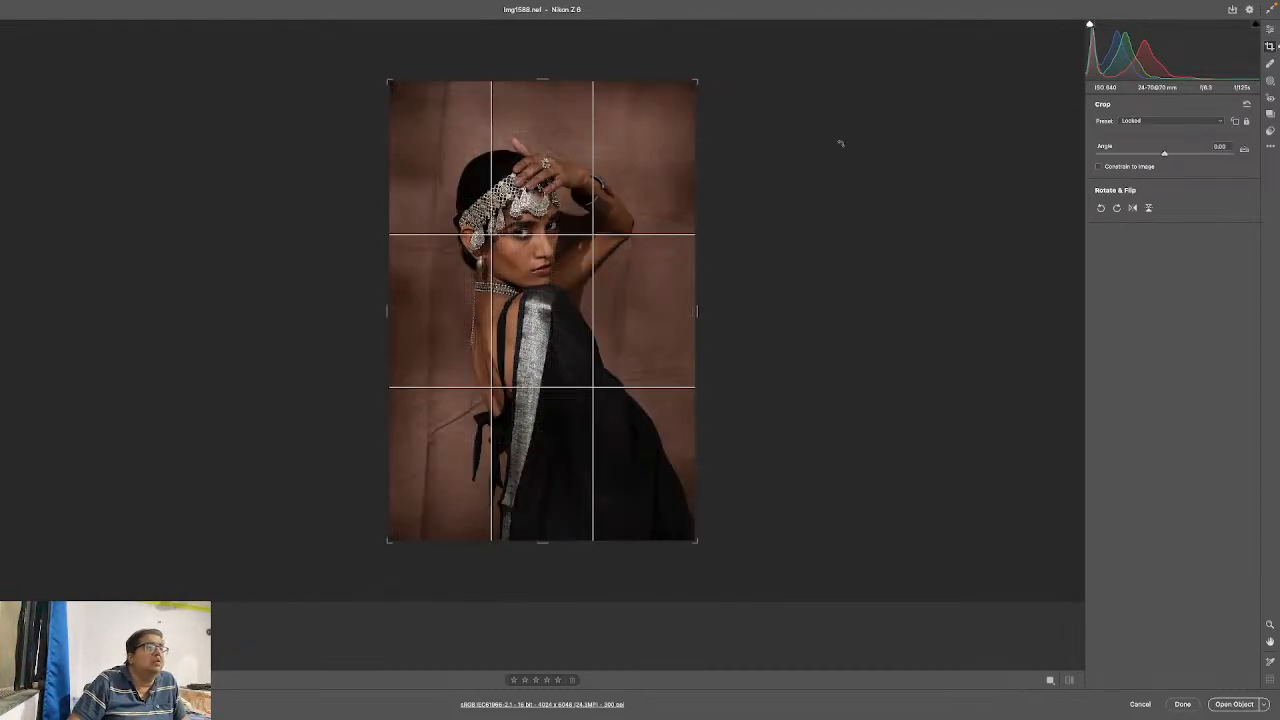
# - Apply the Adaptive: Portrait preset Enhance Portrait, check the face up close, and apply the Adaptive: Subject preset Pop
pyautogui.click(1270, 131)
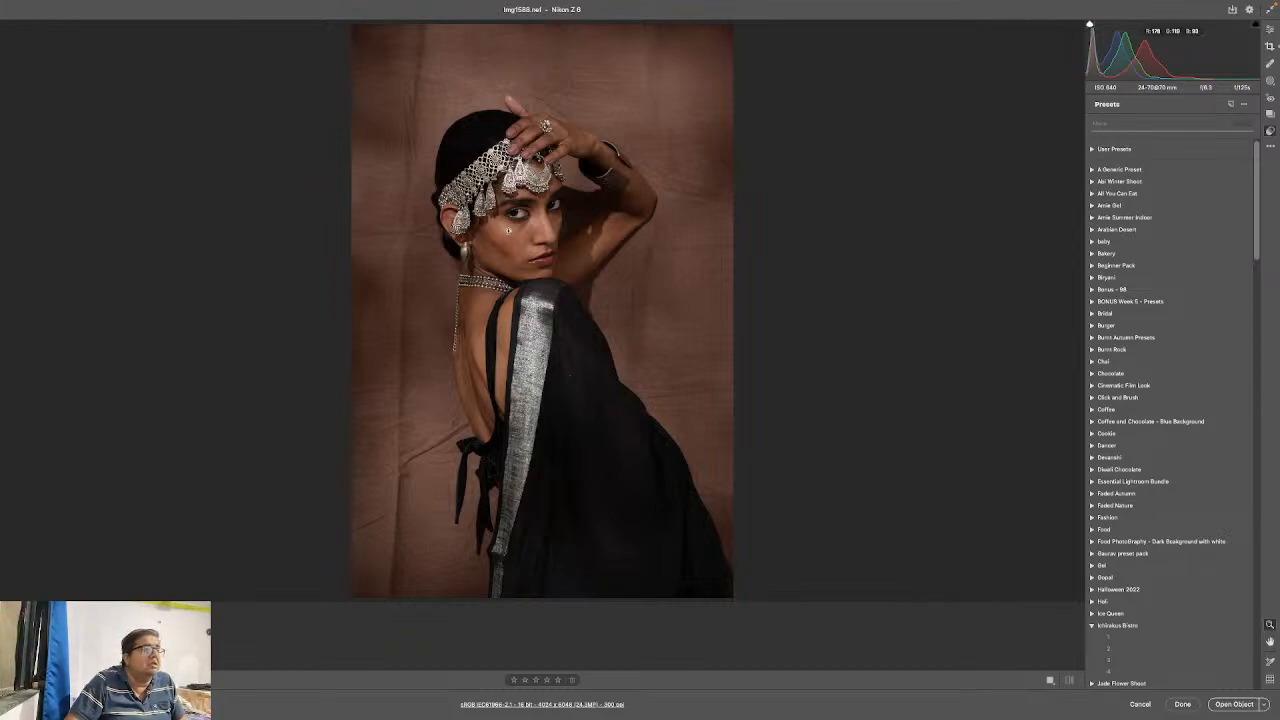
pyautogui.click(510, 230)
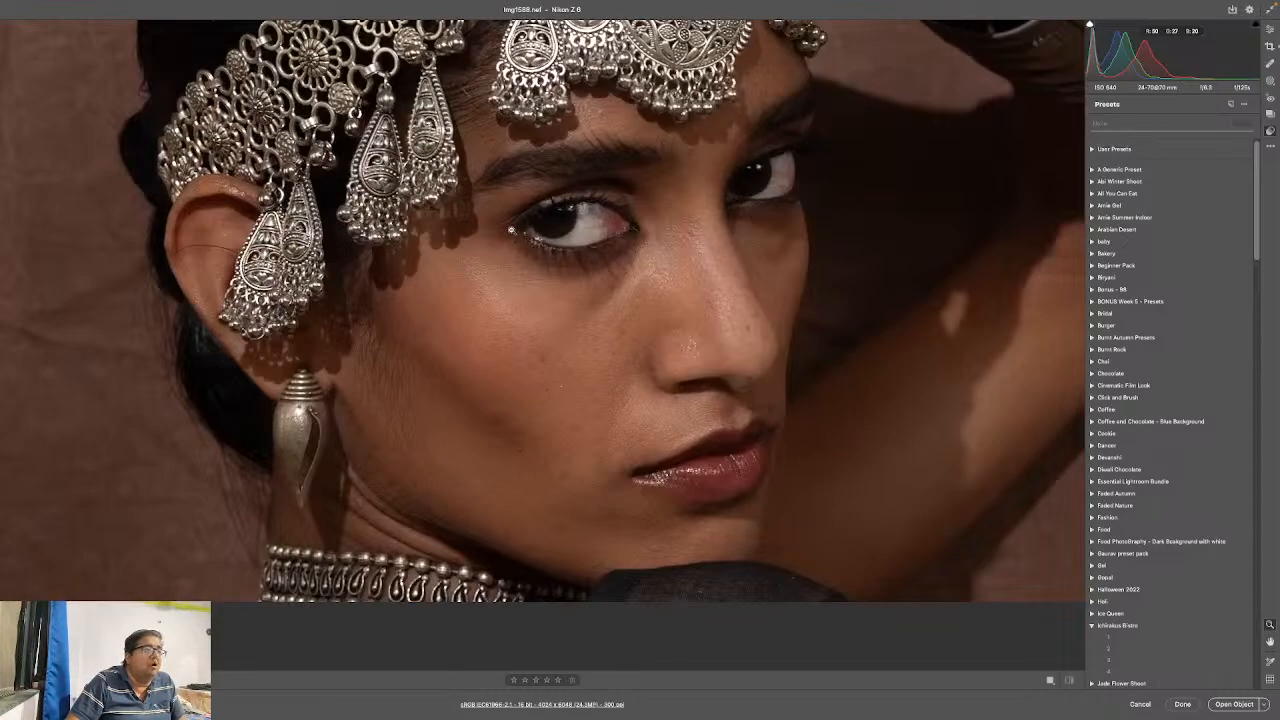
pyautogui.moveTo(1254, 240); pyautogui.dragTo(1274, 440)
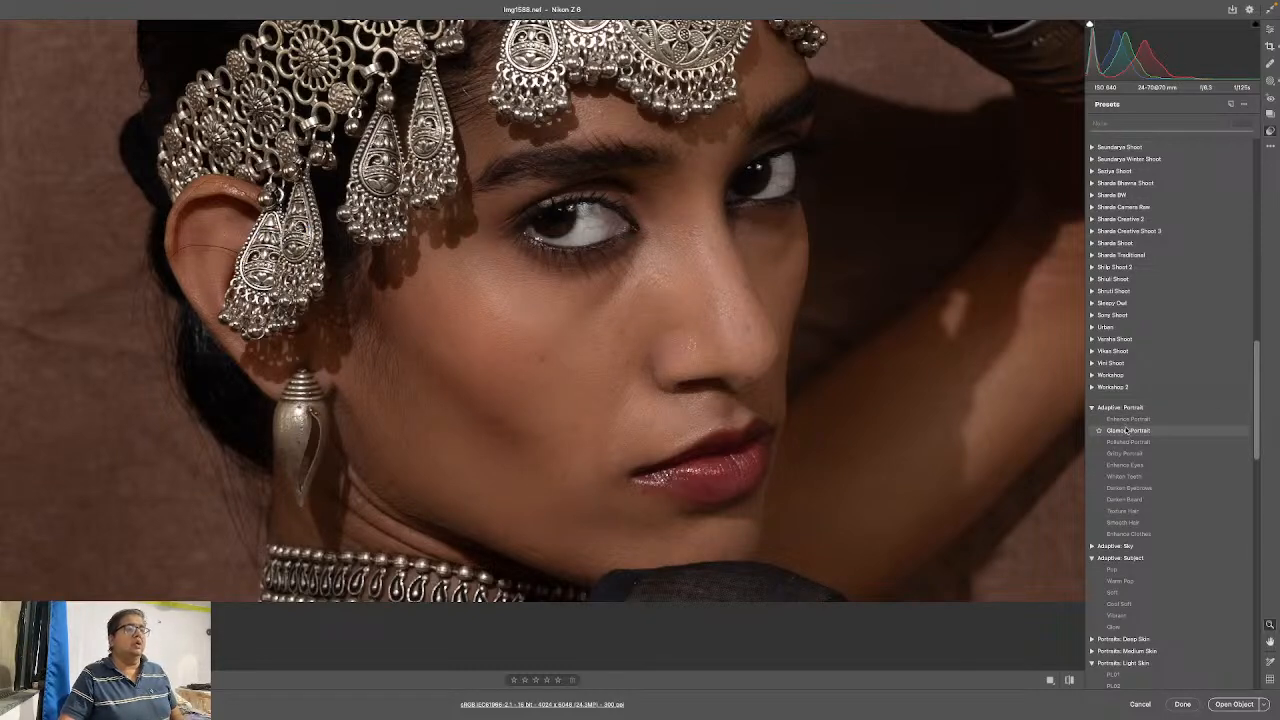
pyautogui.click(1125, 420)
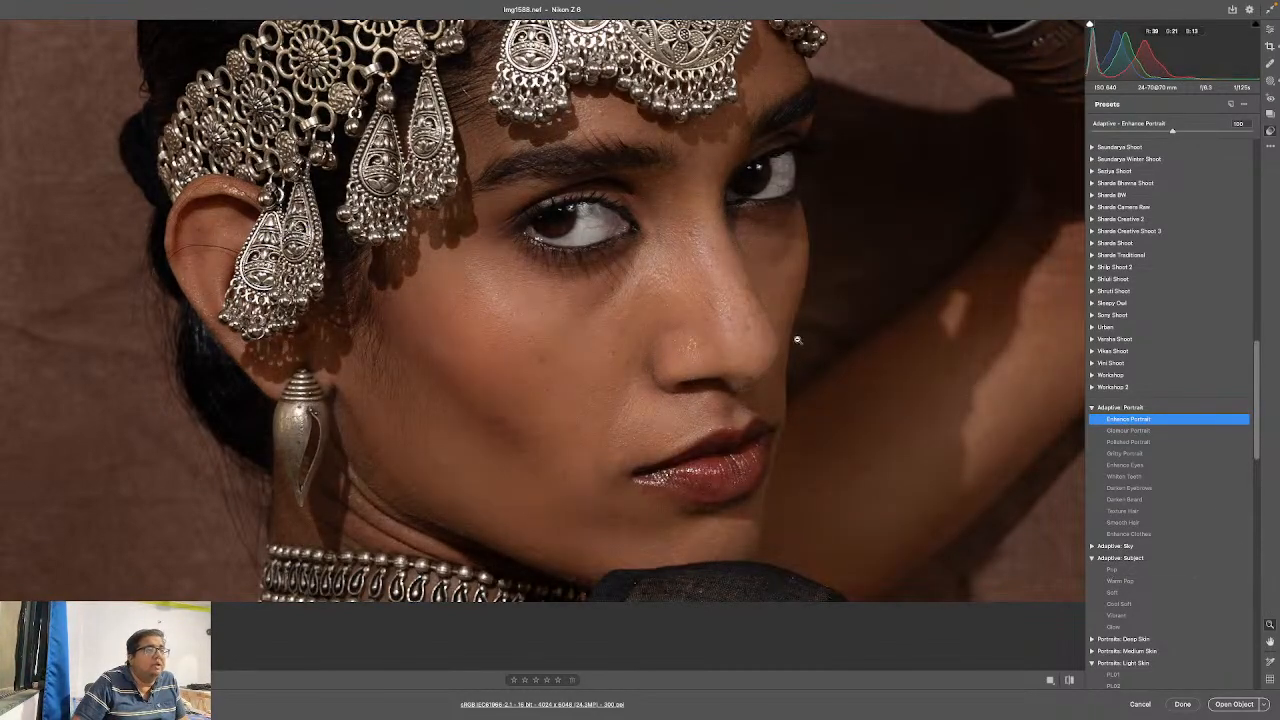
pyautogui.rightClick(800, 340)
pyautogui.click(820, 308)
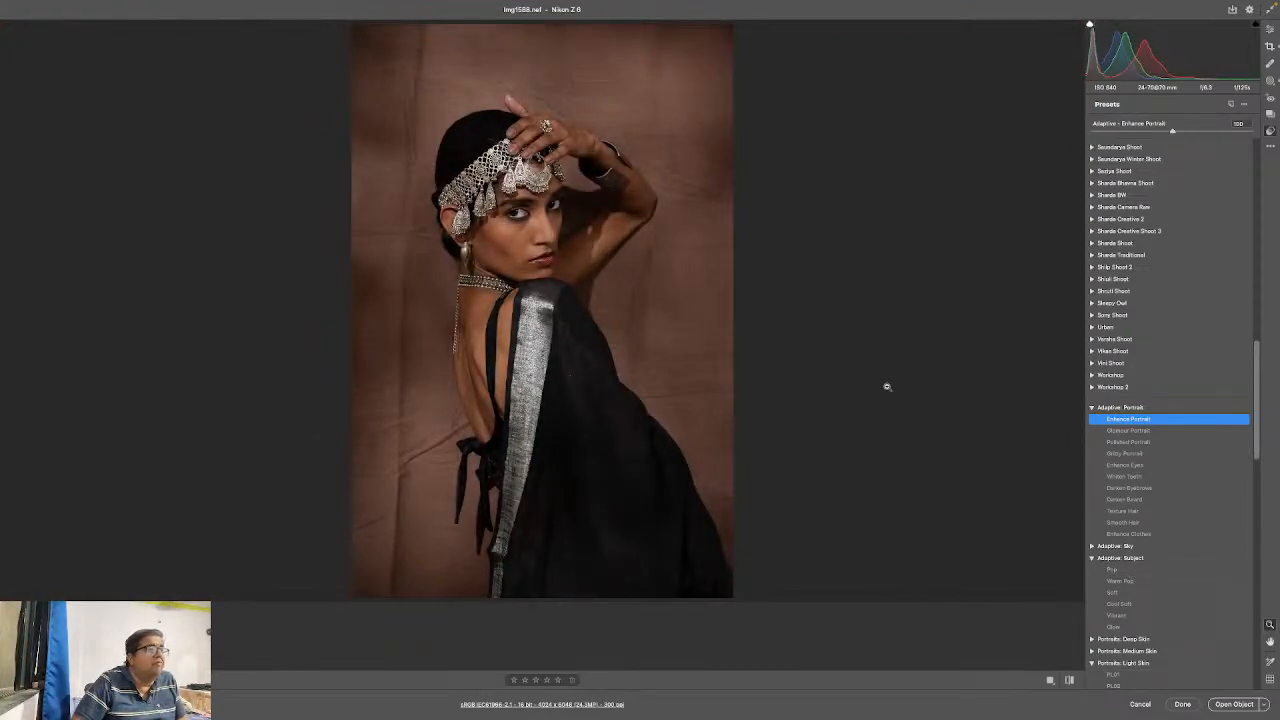
pyautogui.click(1170, 572)
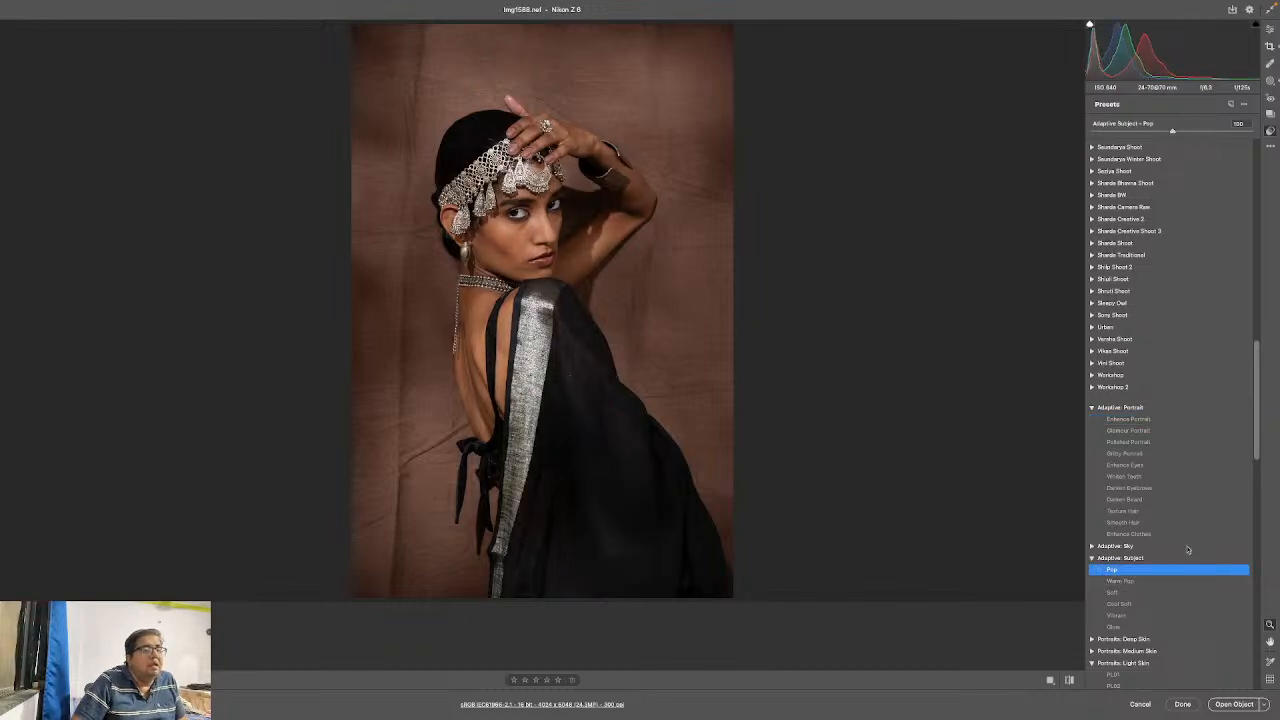
pyautogui.moveTo(1259, 441); pyautogui.dragTo(1261, 478)
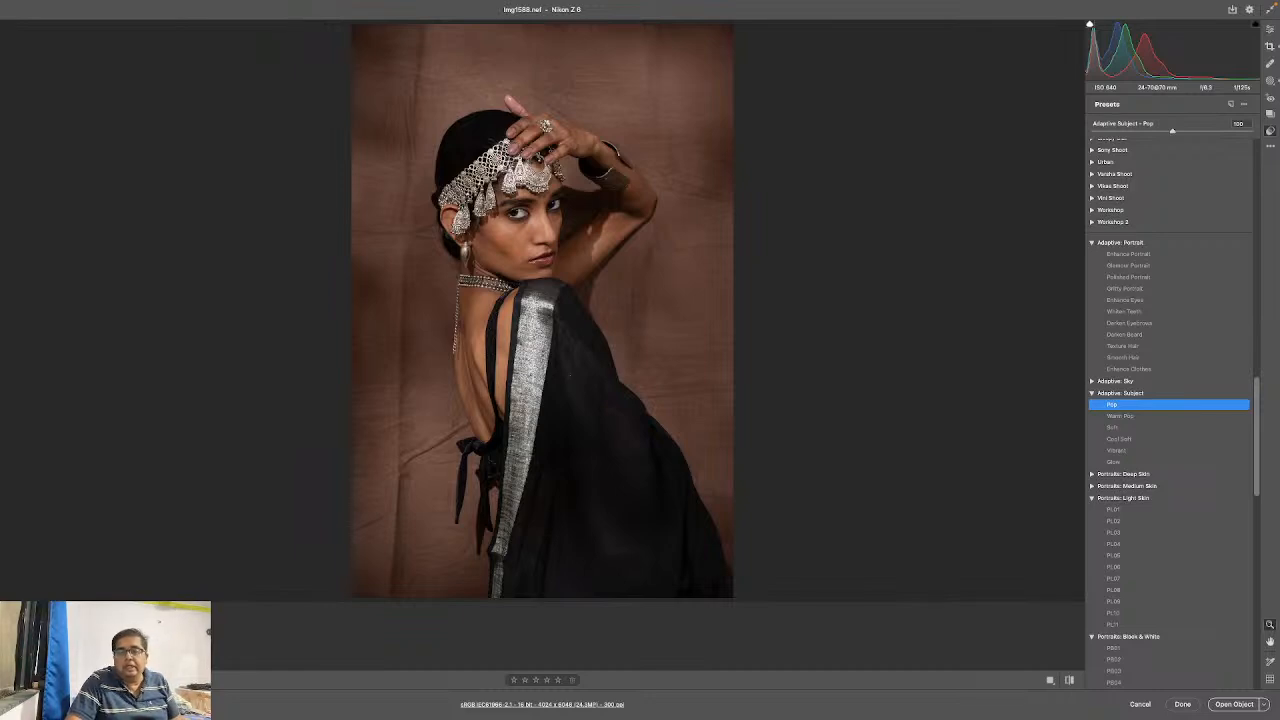
# - Close the browser window showing Prime Video and return to the portrait in Camera Raw
pyautogui.press('Return')
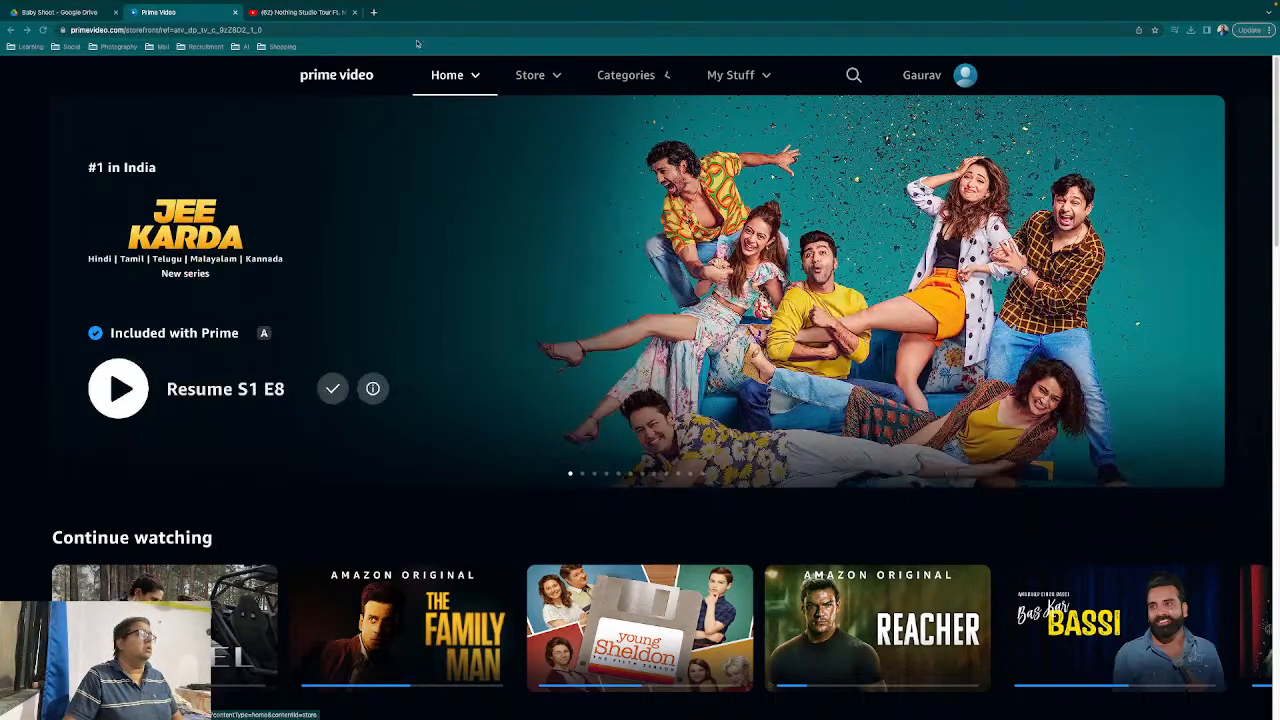
pyautogui.moveTo(72, 4)
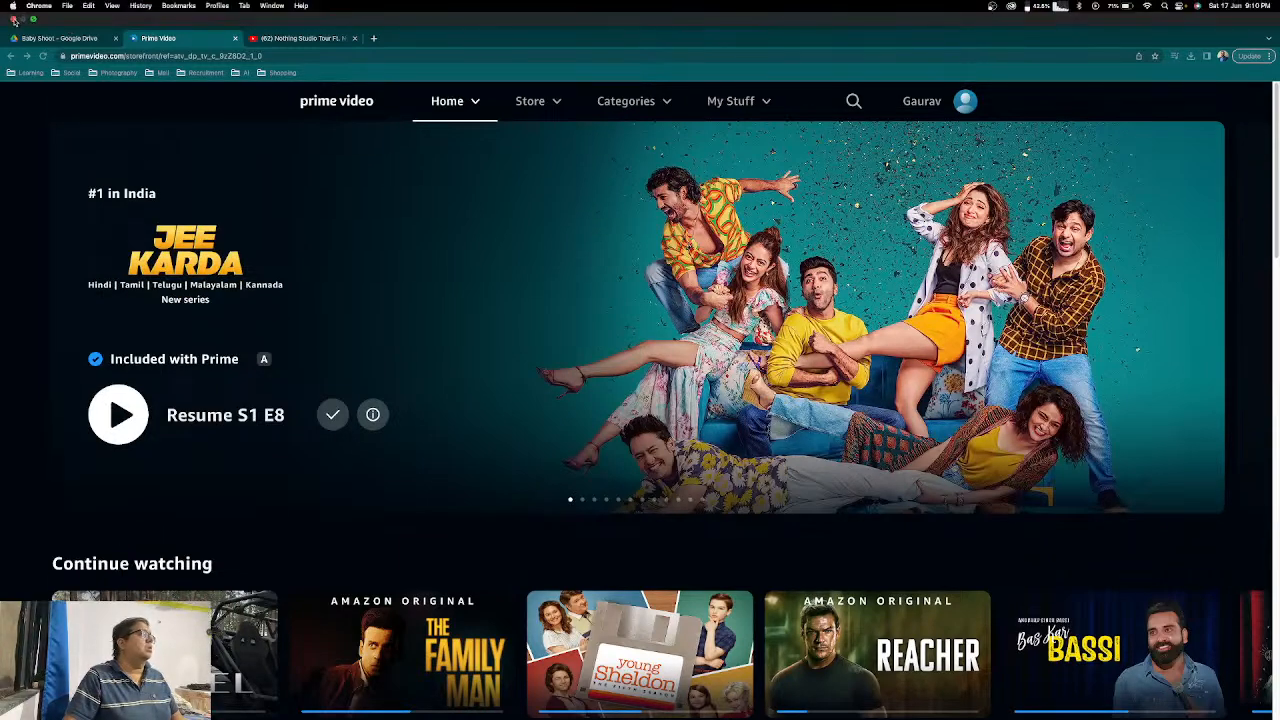
pyautogui.click(14, 20)
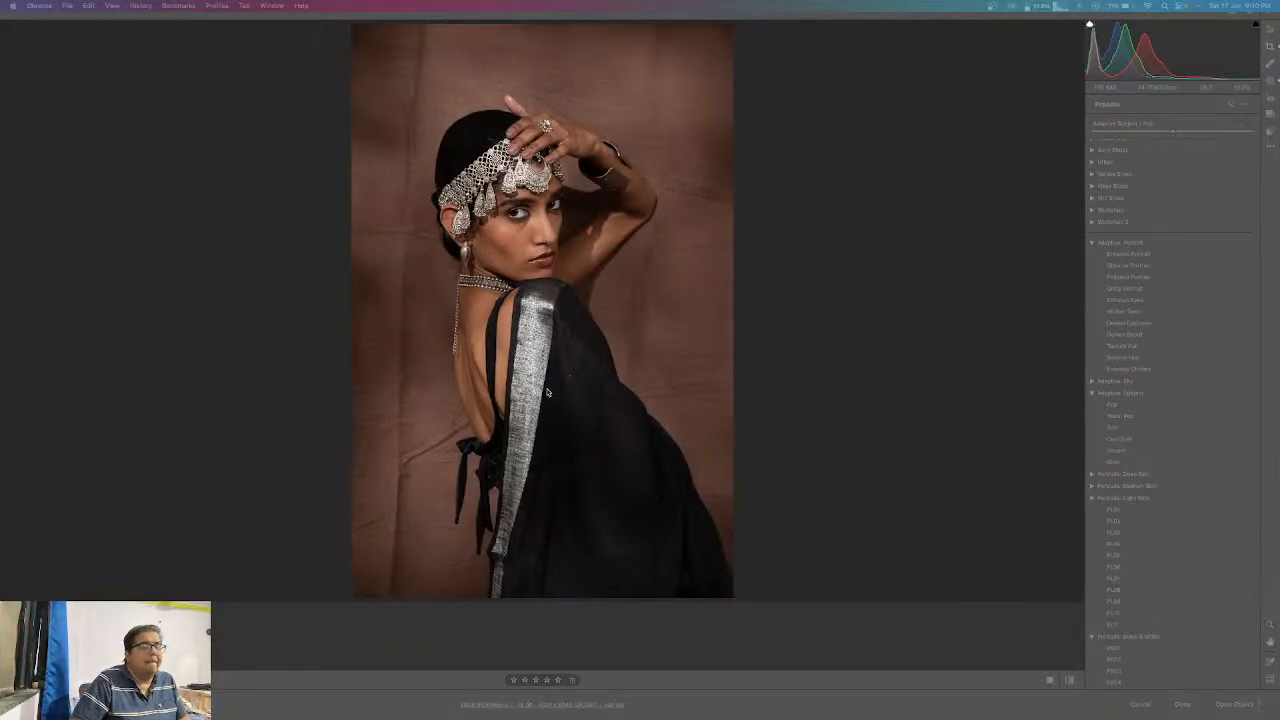
pyautogui.moveTo(0, 150); pyautogui.dragTo(0, 36)
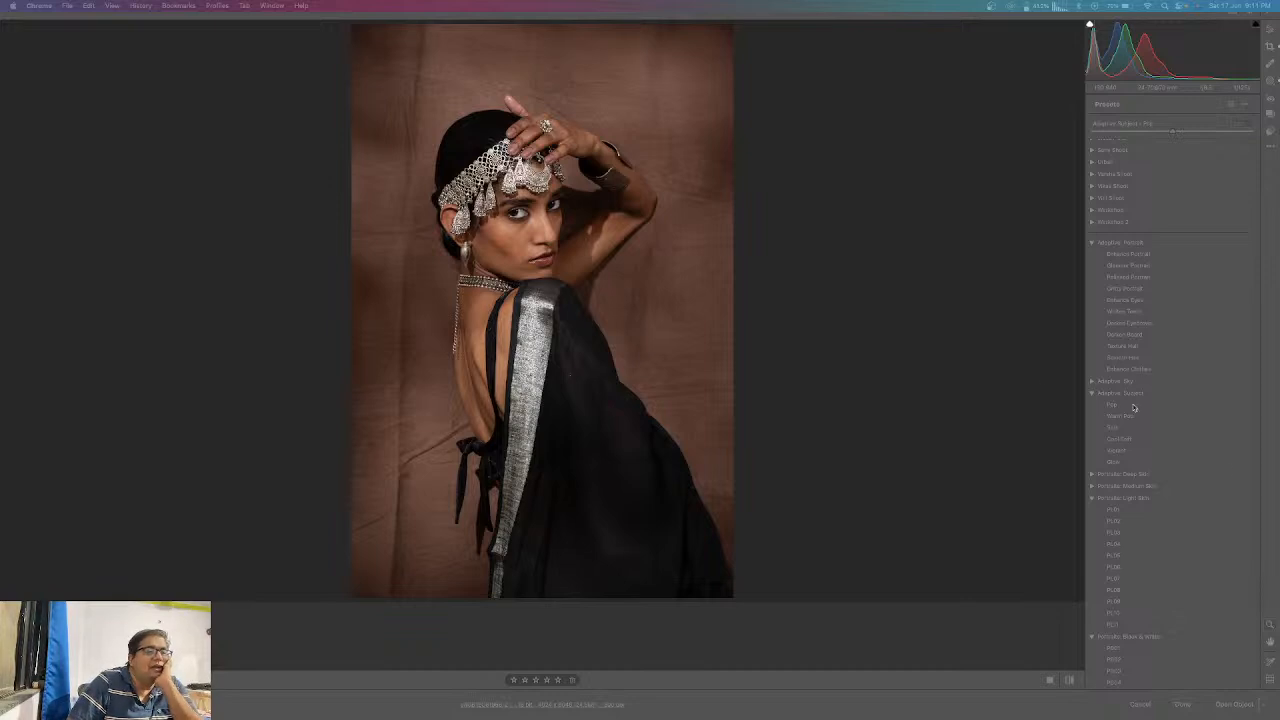
# - Apply the Adaptive: Subject preset Cool Soft and the Portraits: Light Skin preset PL02, slightly reducing the PL02 amount
pyautogui.click(1100, 439)
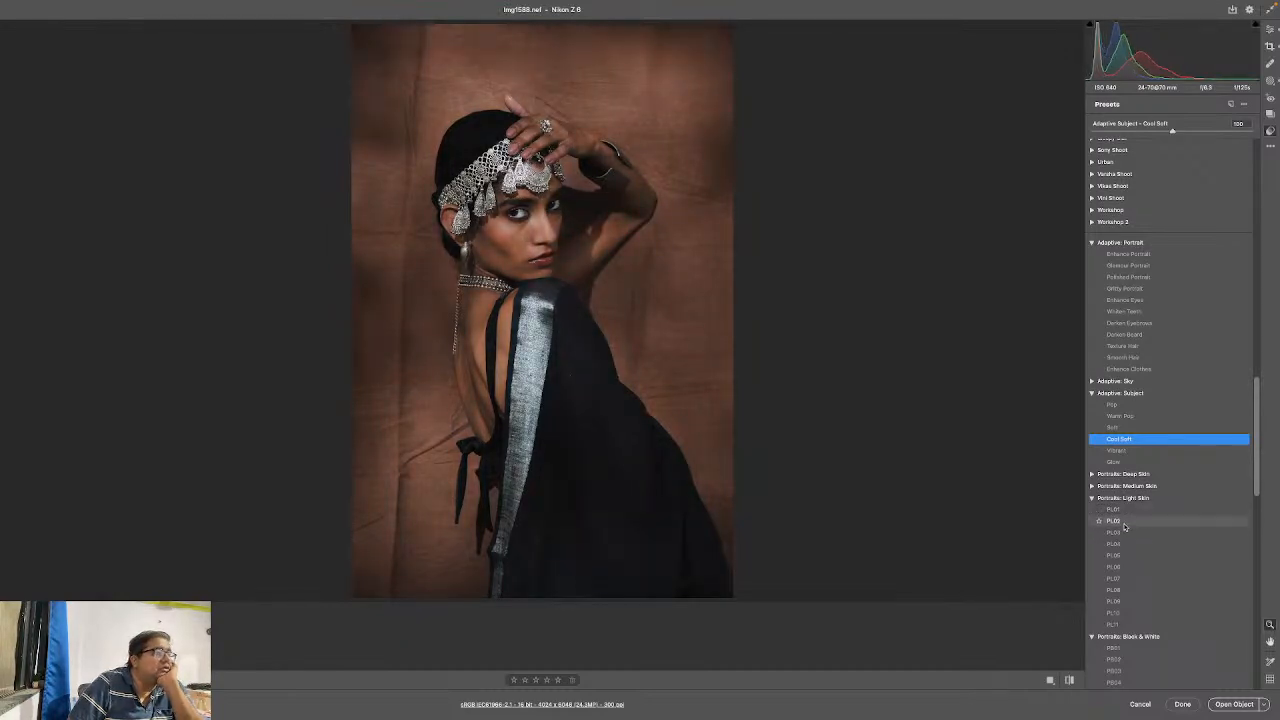
pyautogui.click(1124, 524)
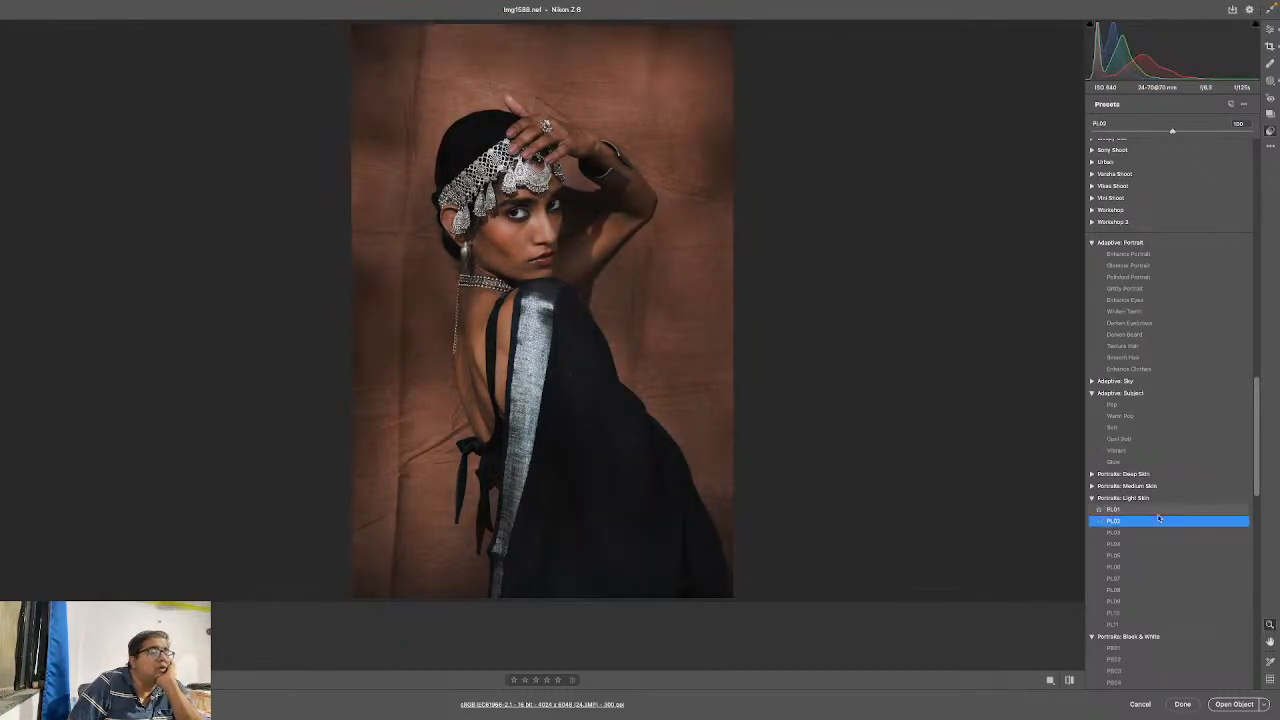
pyautogui.click(1130, 133)
pyautogui.moveTo(1129, 133); pyautogui.dragTo(1166, 133)
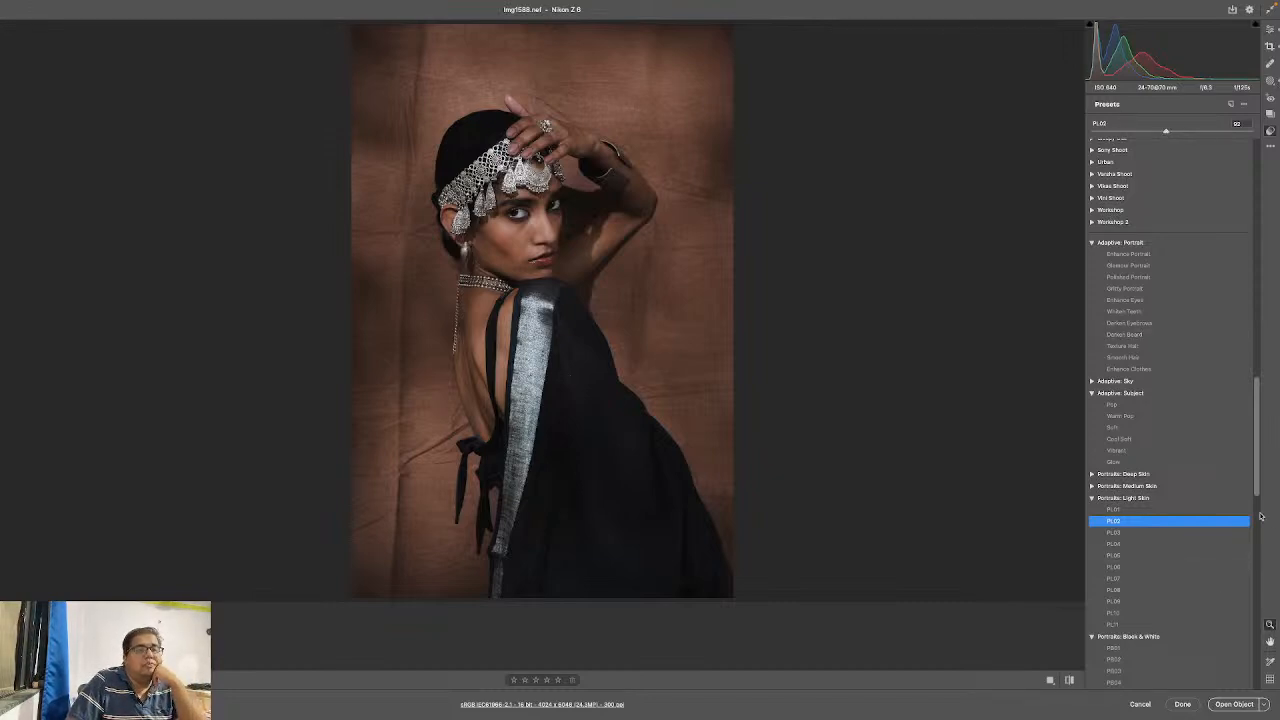
# - Preview the Portraits: Black & White presets on the photo and open the photo as a smart object in Photoshop (Beta)
pyautogui.scroll(-8, 1262, 496)
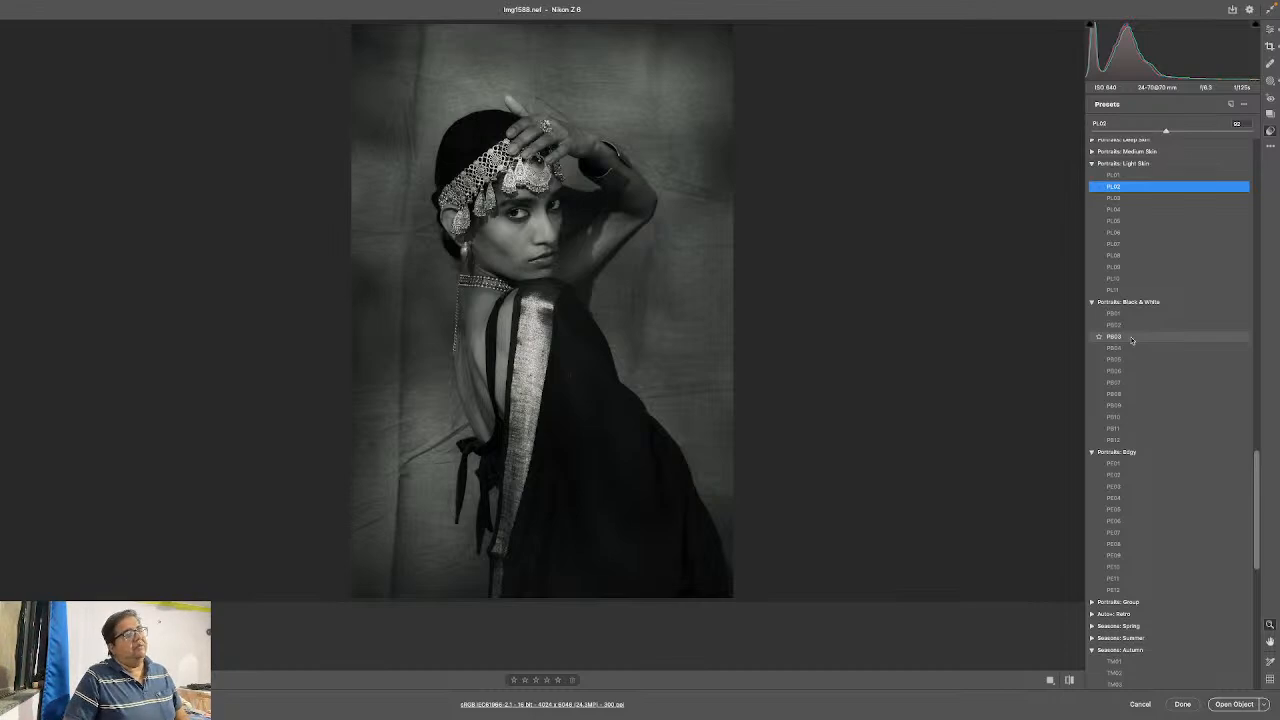
pyautogui.moveTo(1257, 511); pyautogui.dragTo(1254, 202)
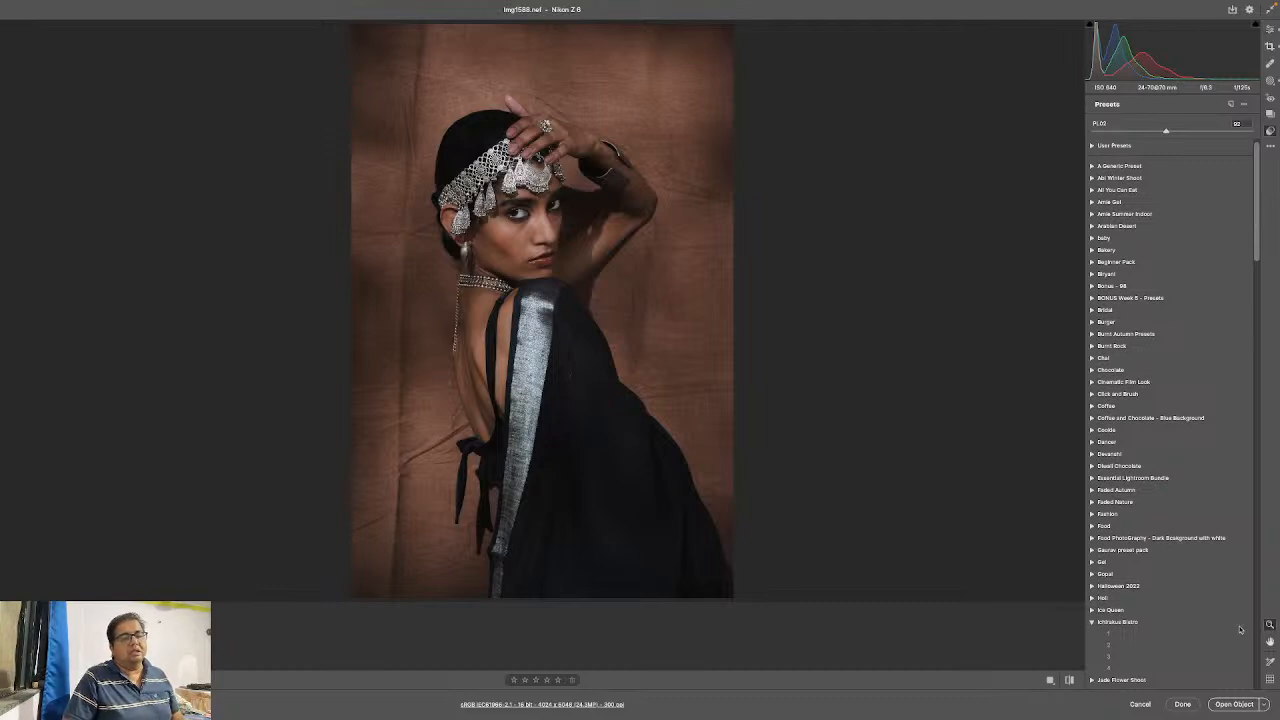
pyautogui.click(1234, 705)
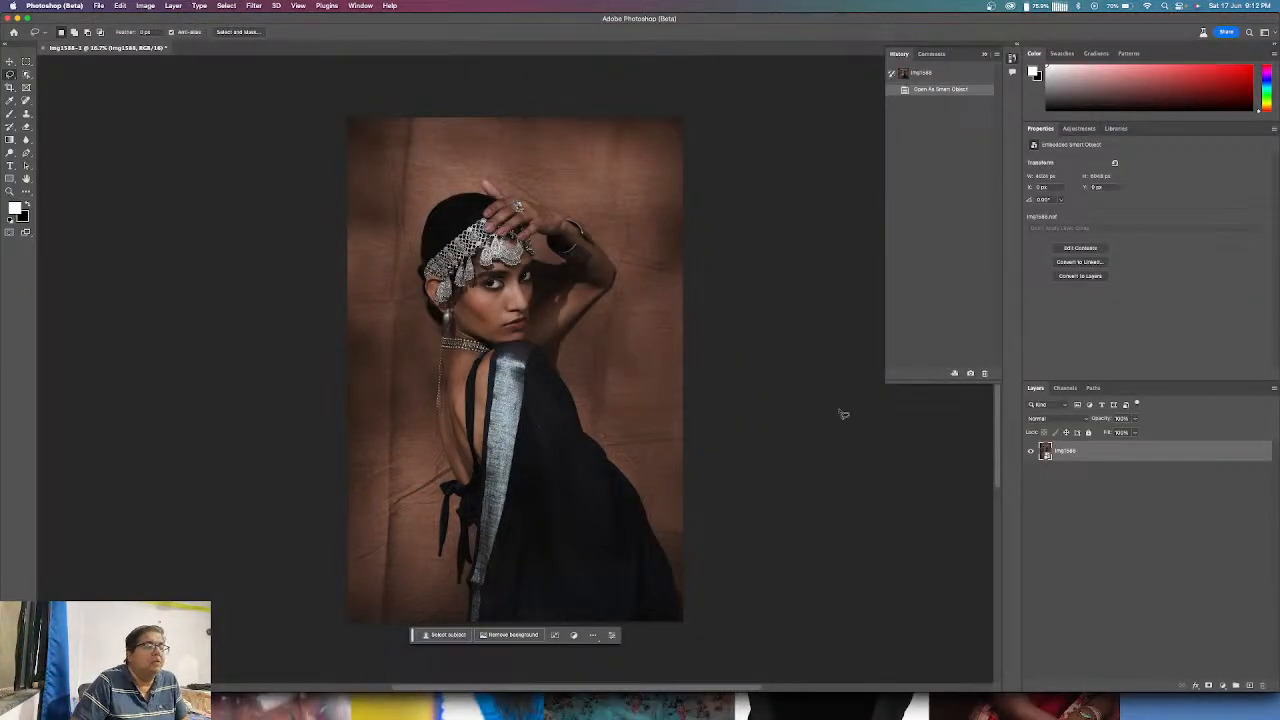
# - Duplicate the portrait's smart object layer and convert the copy to a pixel layer
pyautogui.press('super+j')
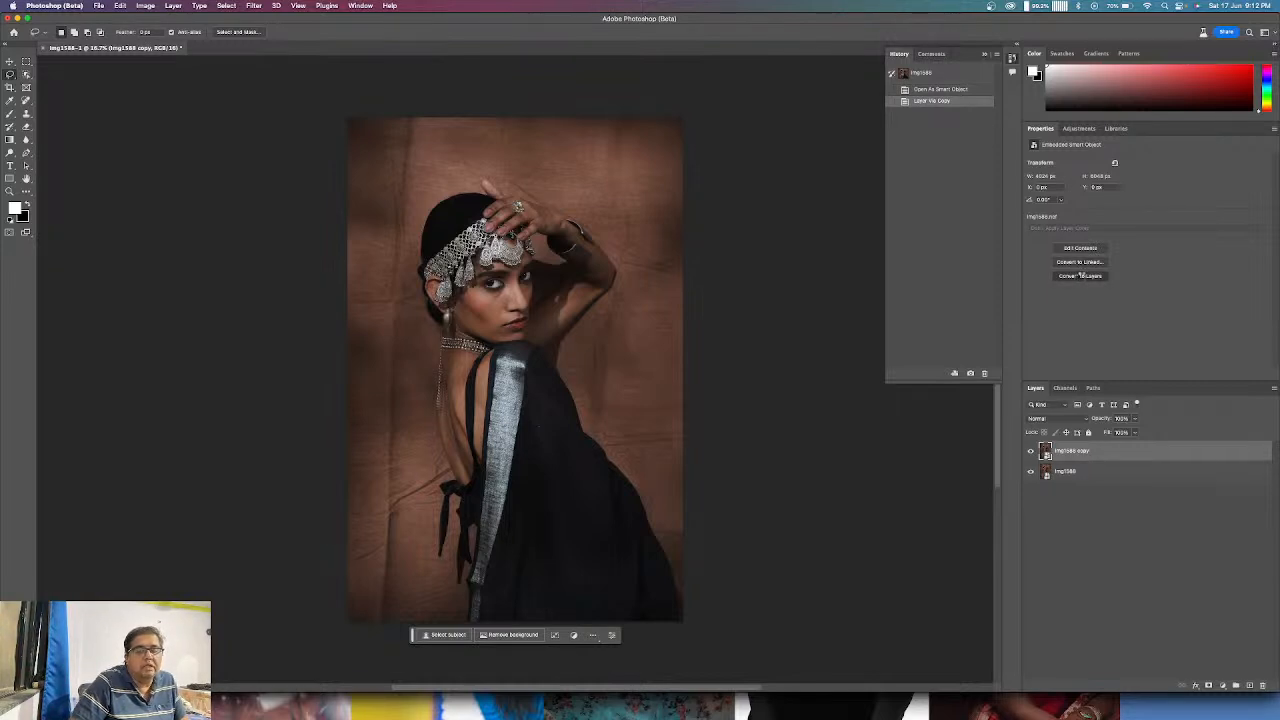
pyautogui.click(1081, 276)
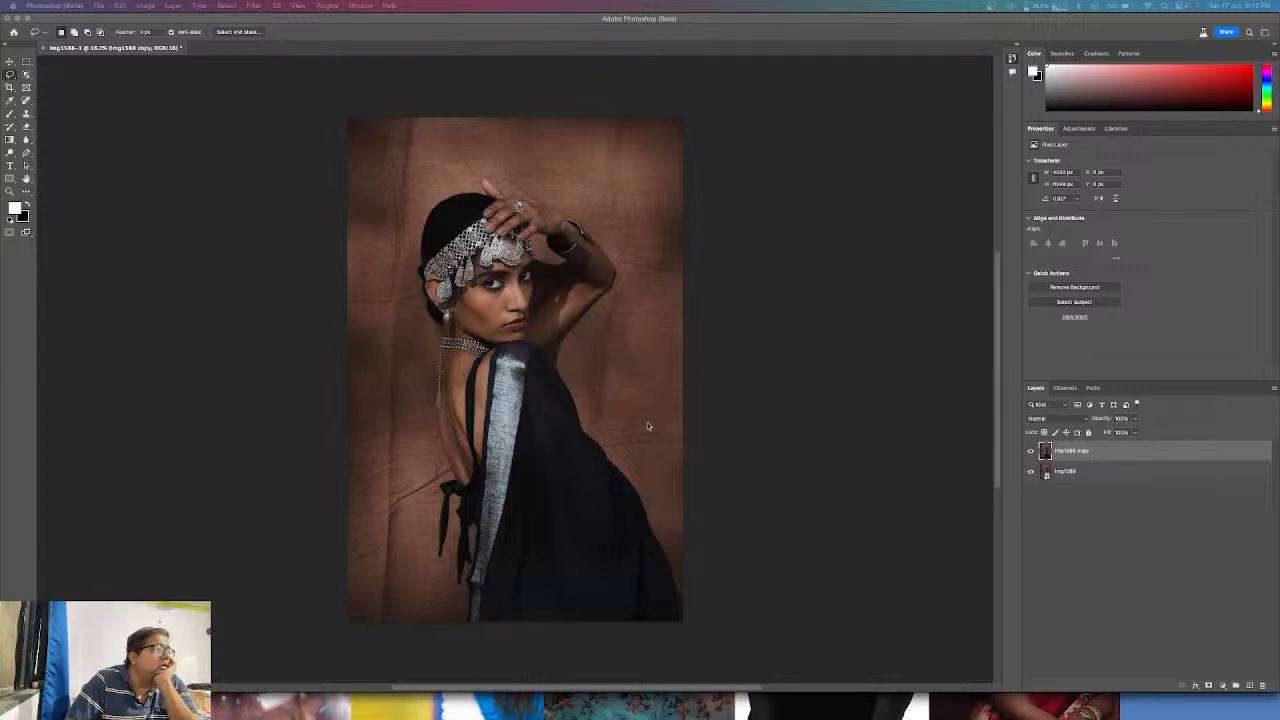
pyautogui.click(497, 304)
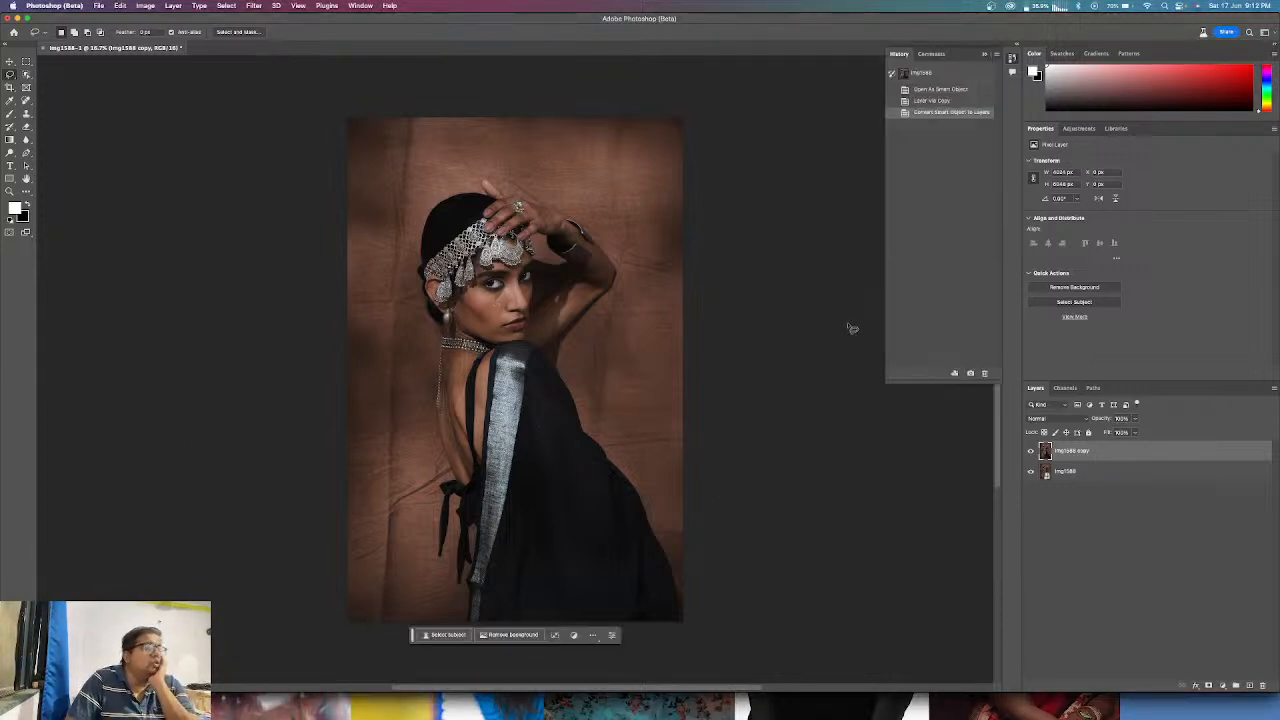
# - Open Neural Filters for the copied layer with the face in close view and enable Skin Smoothing
pyautogui.press('z')
pyautogui.moveTo(497, 295); pyautogui.dragTo(694, 407)
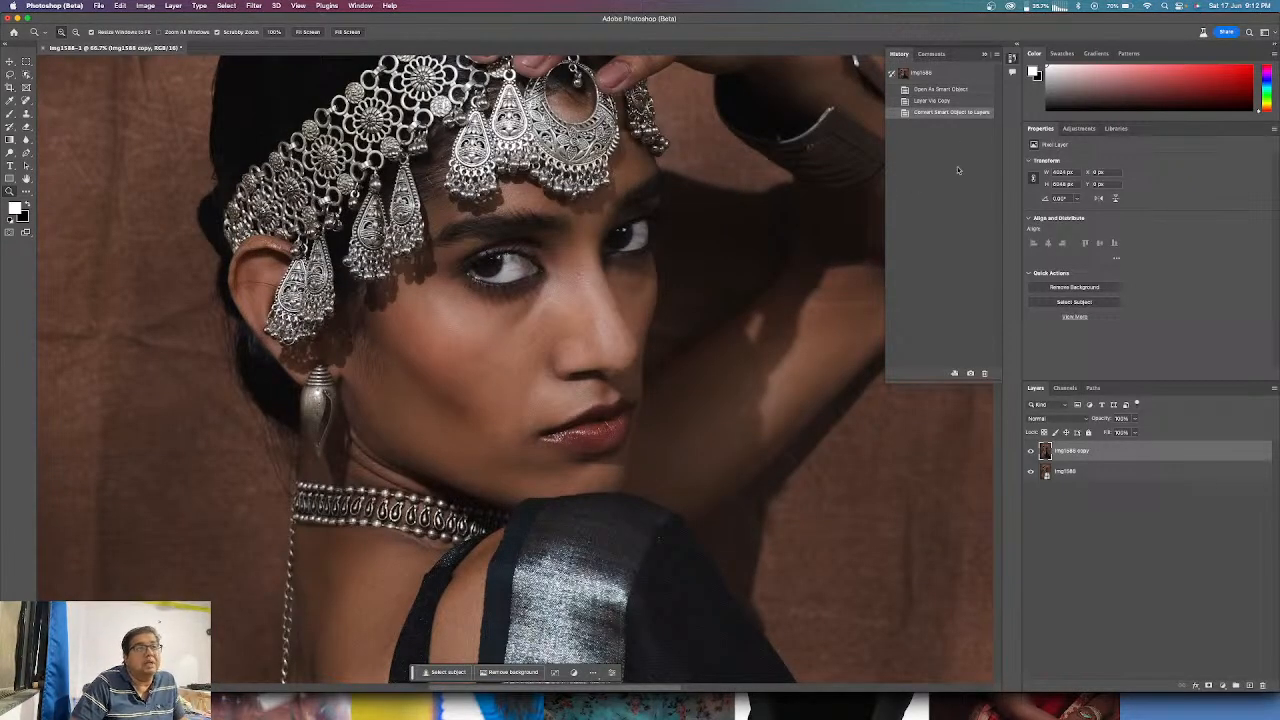
pyautogui.click(1012, 59)
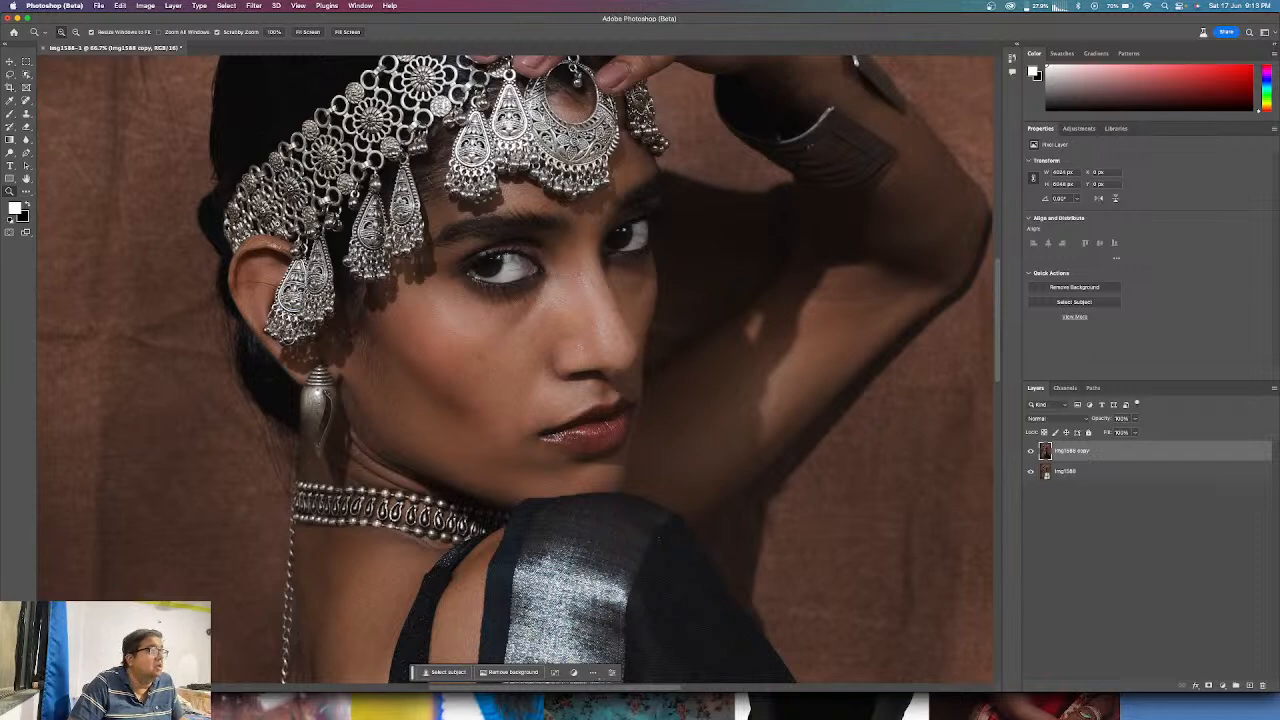
pyautogui.click(257, 9)
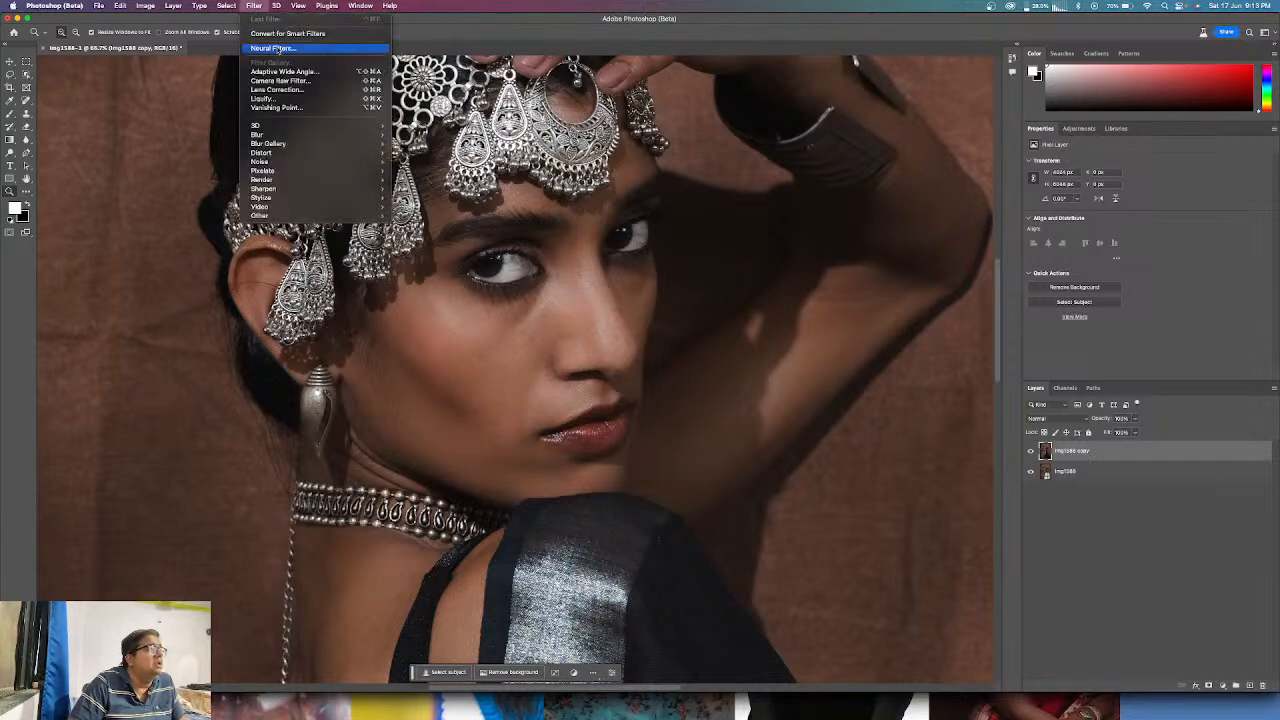
pyautogui.click(278, 50)
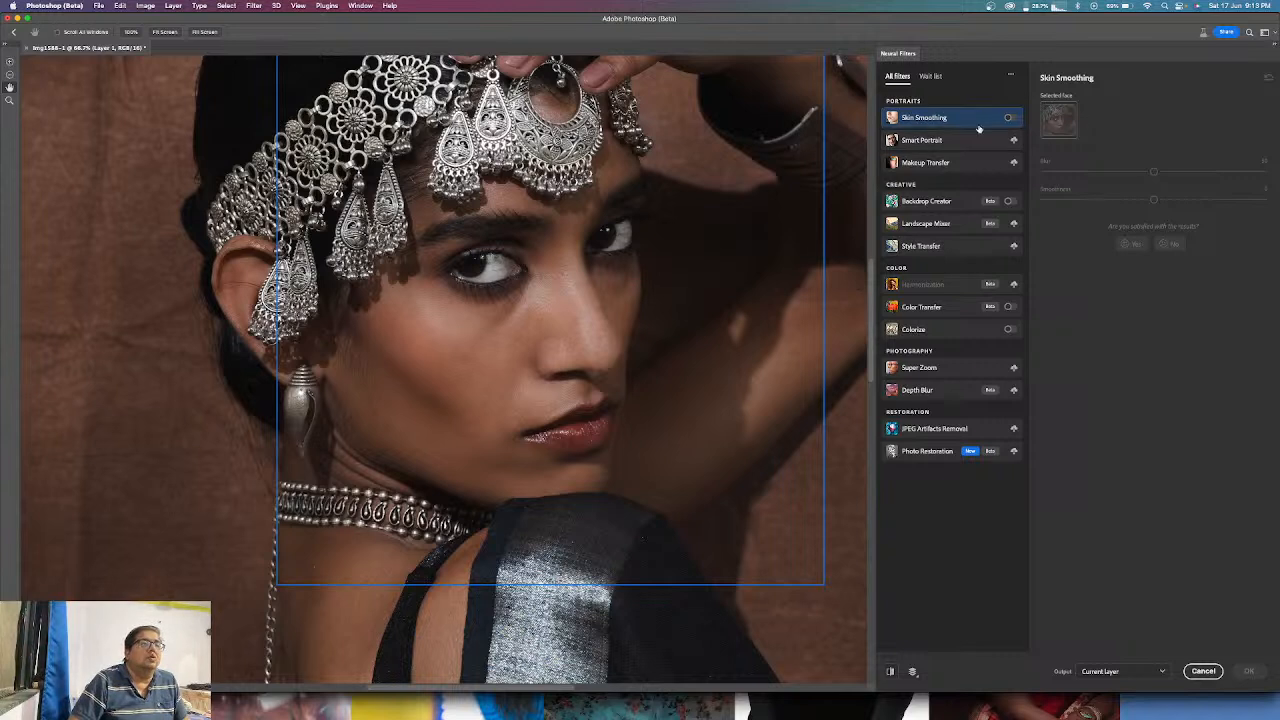
pyautogui.click(1012, 118)
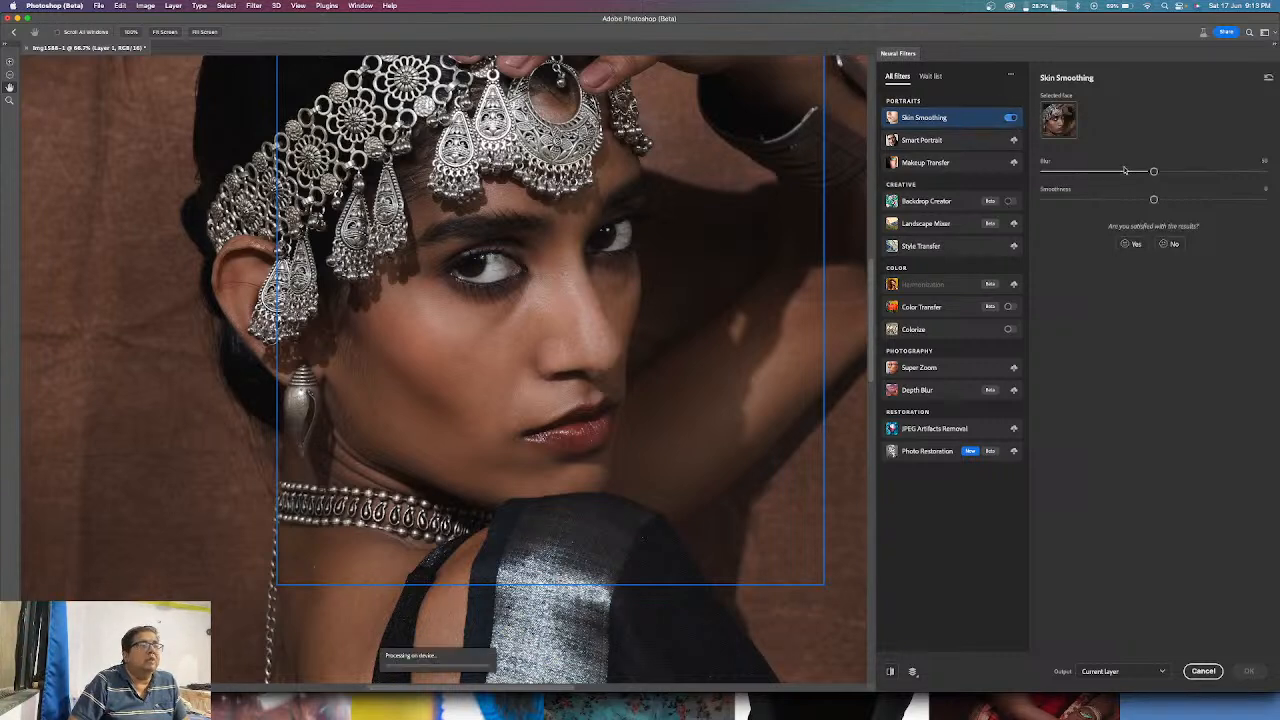
# - Apply Skin Smoothing with a blur of about 25 and slightly raised smoothness, and compare the face with and without the smoothed layer
pyautogui.click(1091, 173)
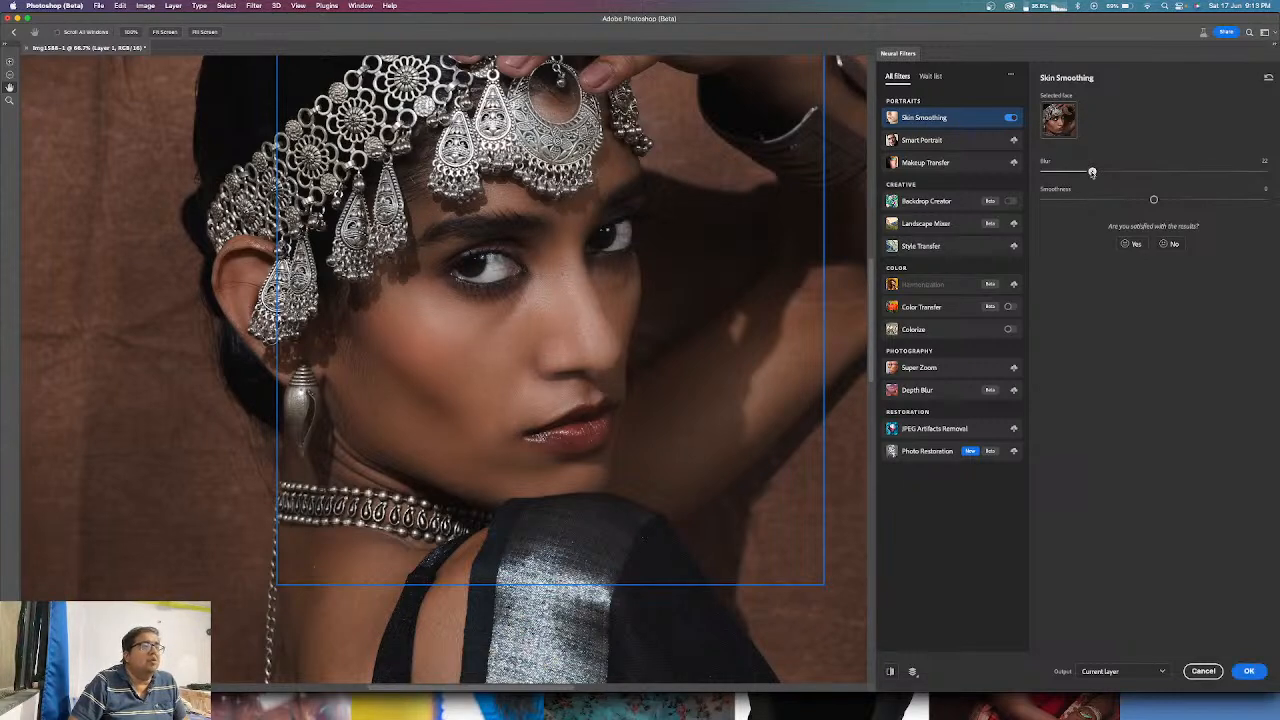
pyautogui.moveTo(1091, 173); pyautogui.dragTo(1098, 173)
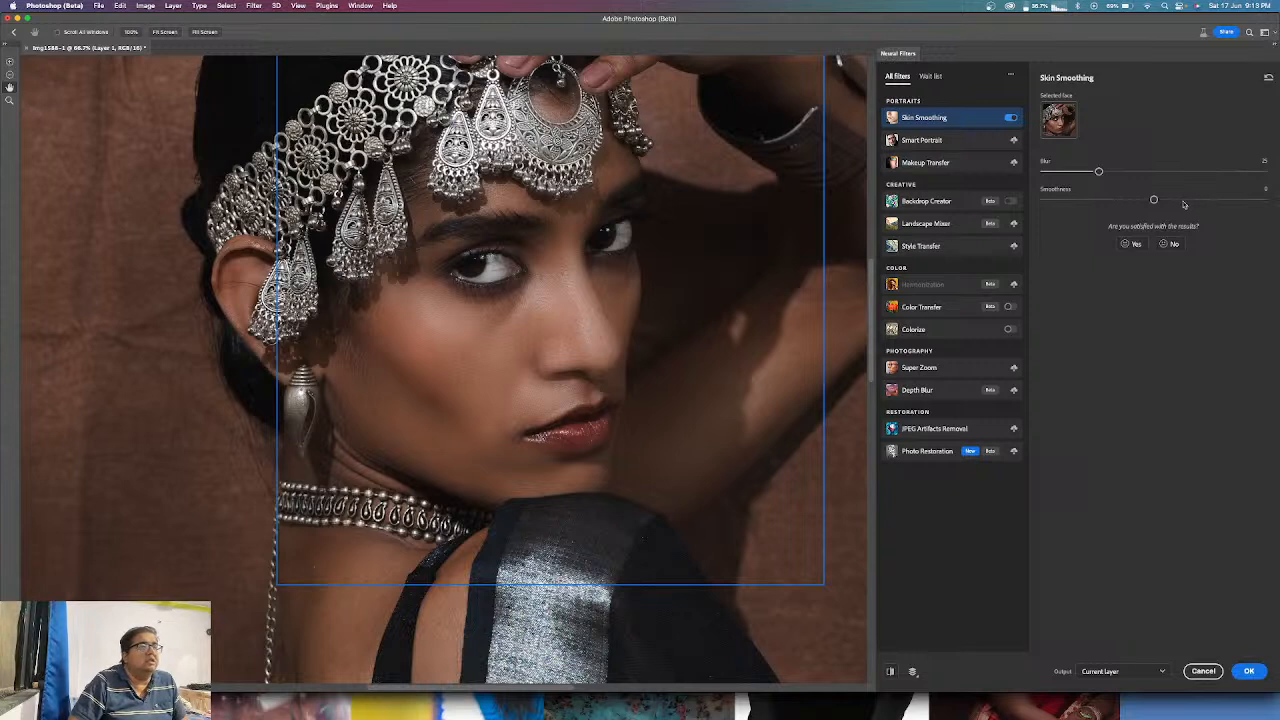
pyautogui.moveTo(1176, 200); pyautogui.dragTo(1184, 200)
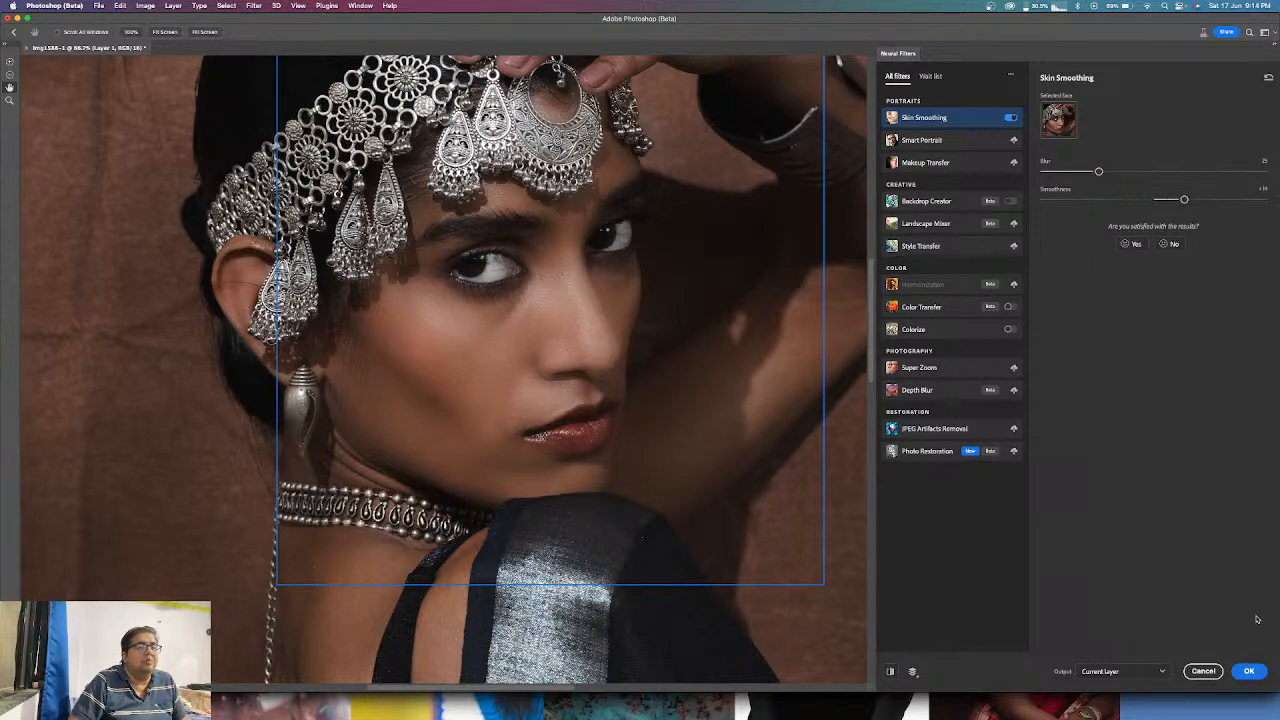
pyautogui.click(1266, 676)
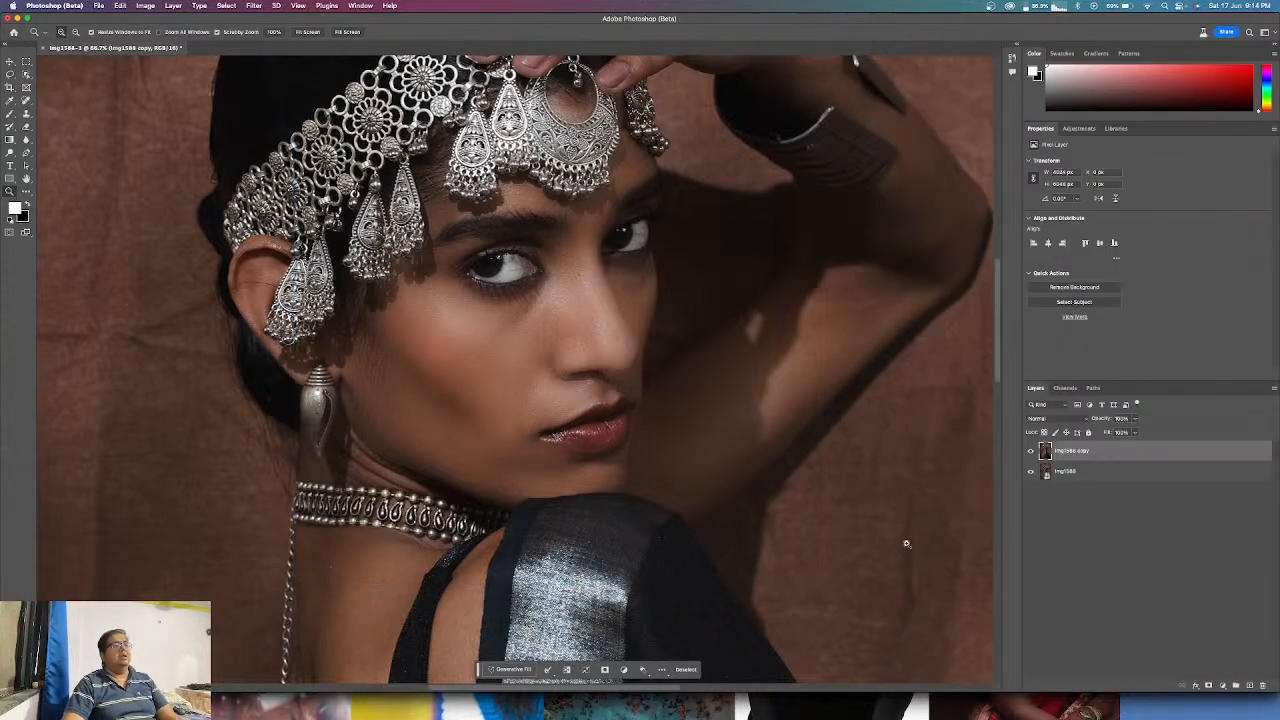
pyautogui.click(1032, 451)
pyautogui.click(1032, 451)
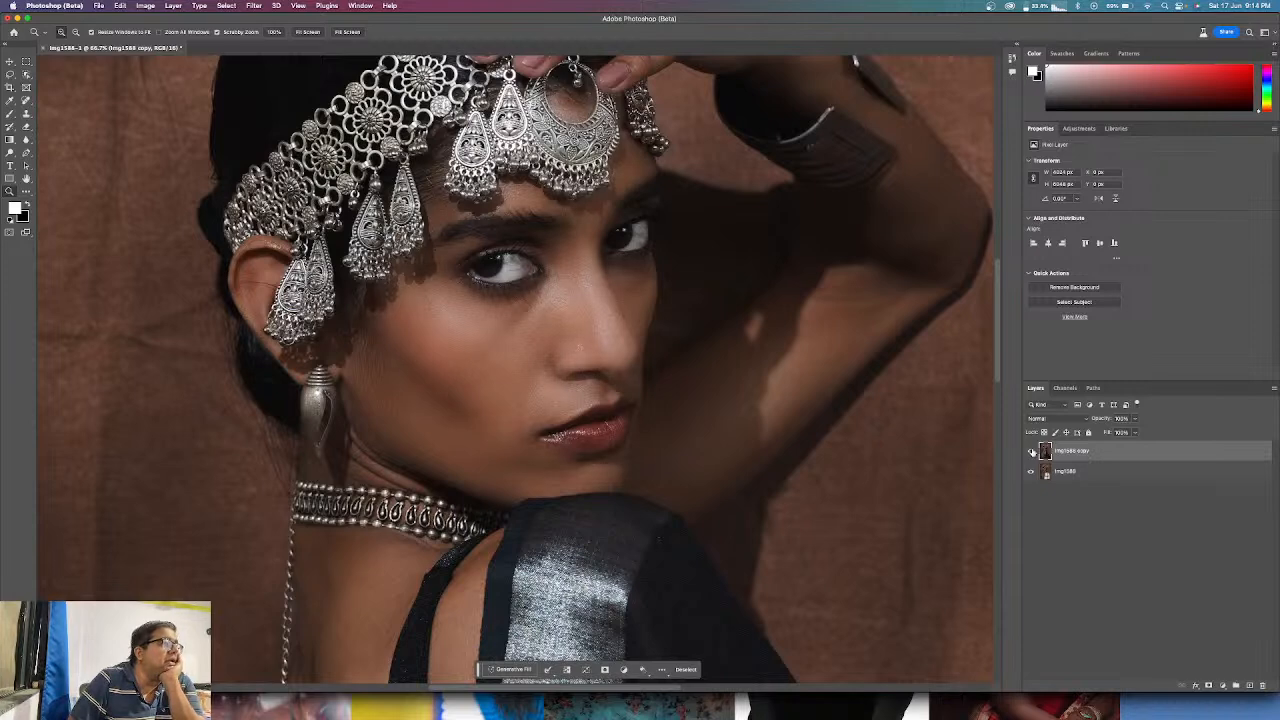
# - Compare the face with and without the smoothed layer, inspect the skin closely, and add a layer mask to the smoothed layer
pyautogui.click(1032, 451)
pyautogui.click(1032, 451)
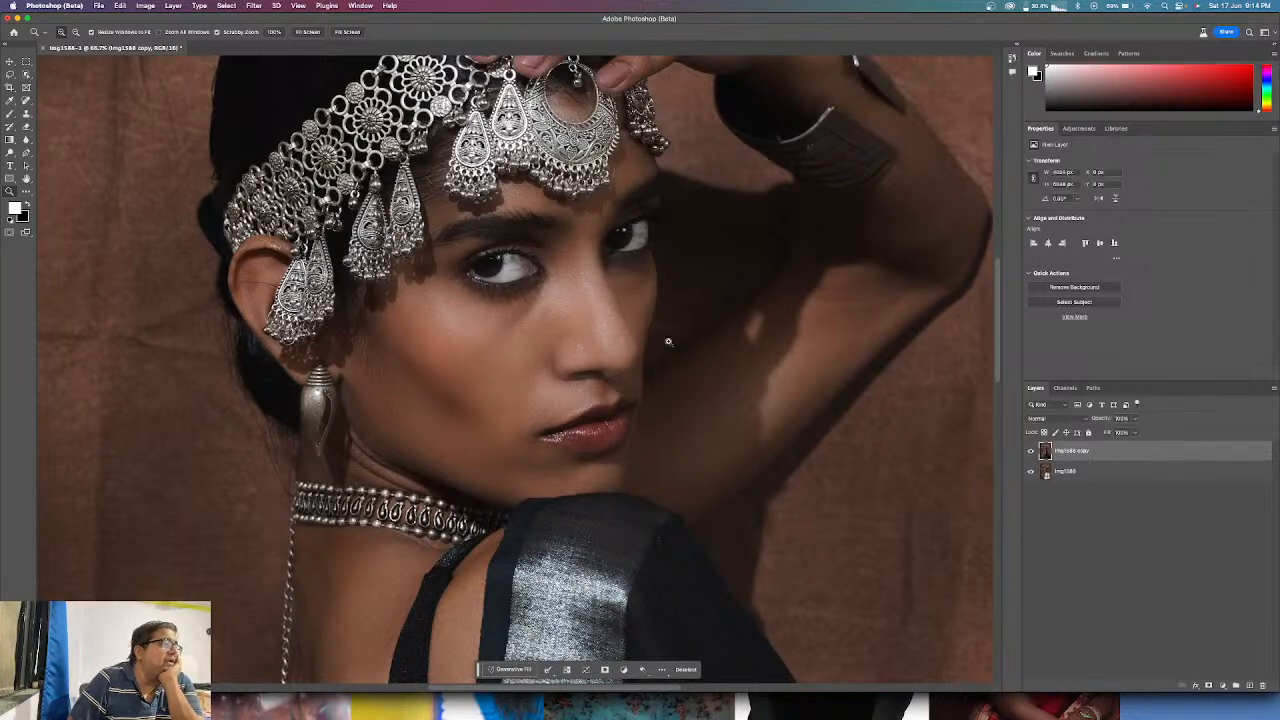
pyautogui.moveTo(497, 340); pyautogui.dragTo(567, 358)
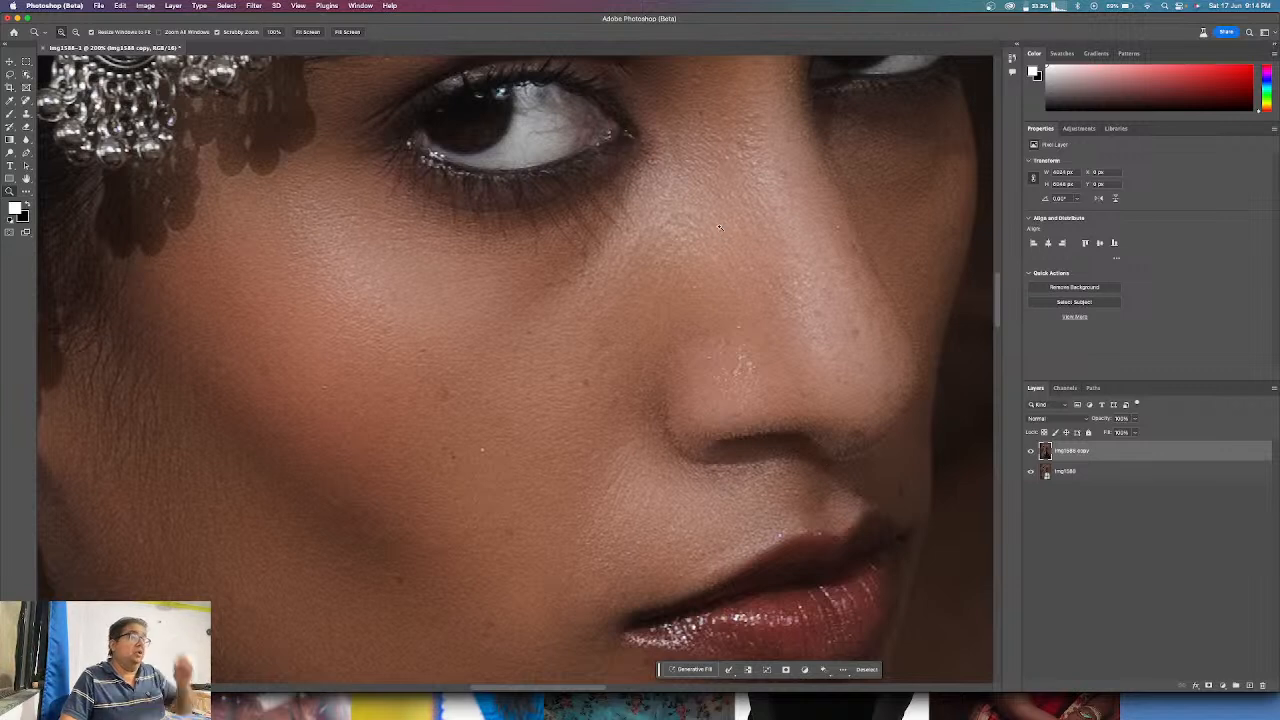
pyautogui.moveTo(624, 279); pyautogui.dragTo(624, 367)
pyautogui.click(1209, 686)
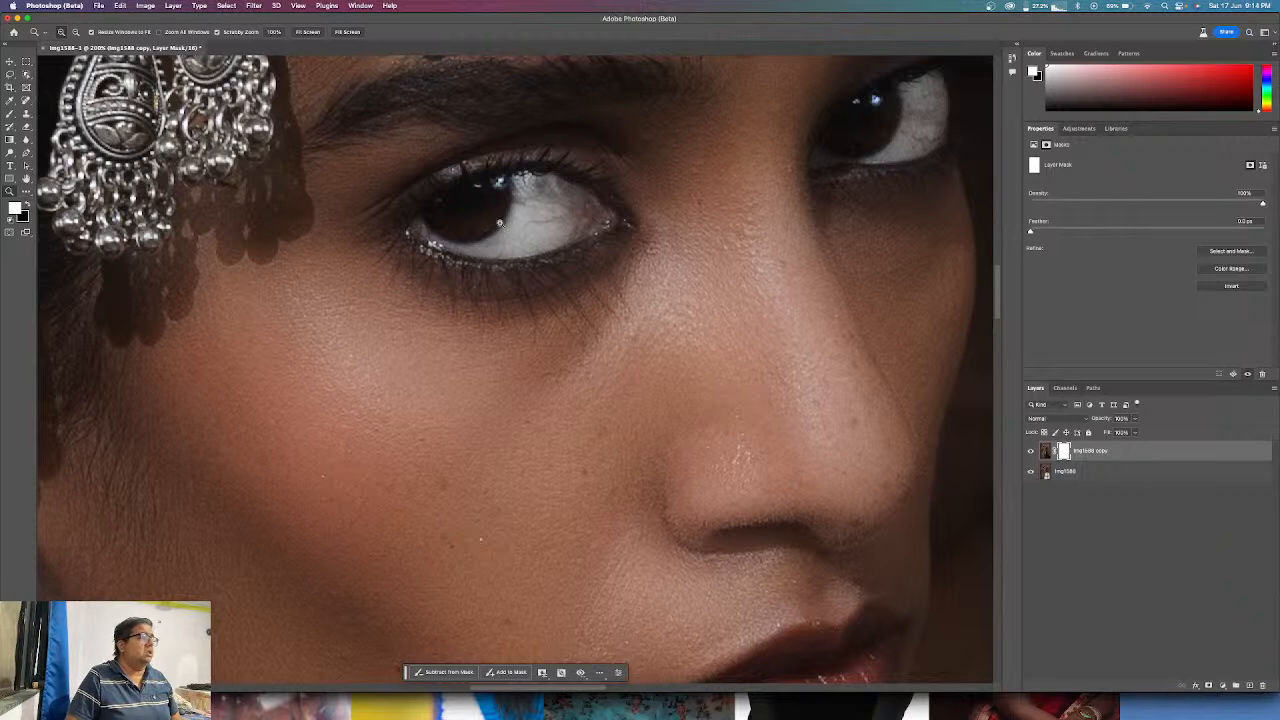
# - Brush over the nearer eye on the layer mask, alternating black and white to hide and restore the skin smoothing
pyautogui.press('b')
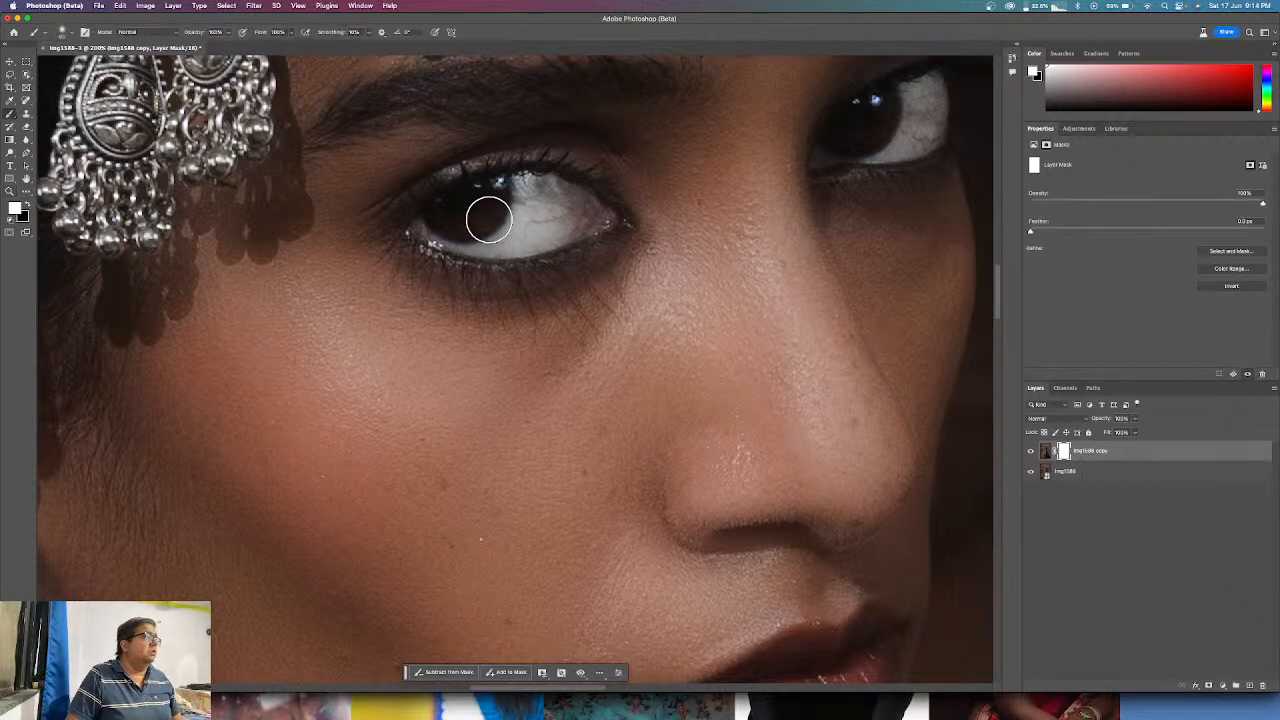
pyautogui.press('x')
pyautogui.moveTo(491, 200)
pyautogui.mouseDown()
pyautogui.moveTo(512, 200)
pyautogui.moveTo(476, 197)
pyautogui.moveTo(450, 226)
pyautogui.moveTo(553, 233)
pyautogui.moveTo(592, 212)
pyautogui.mouseUp()
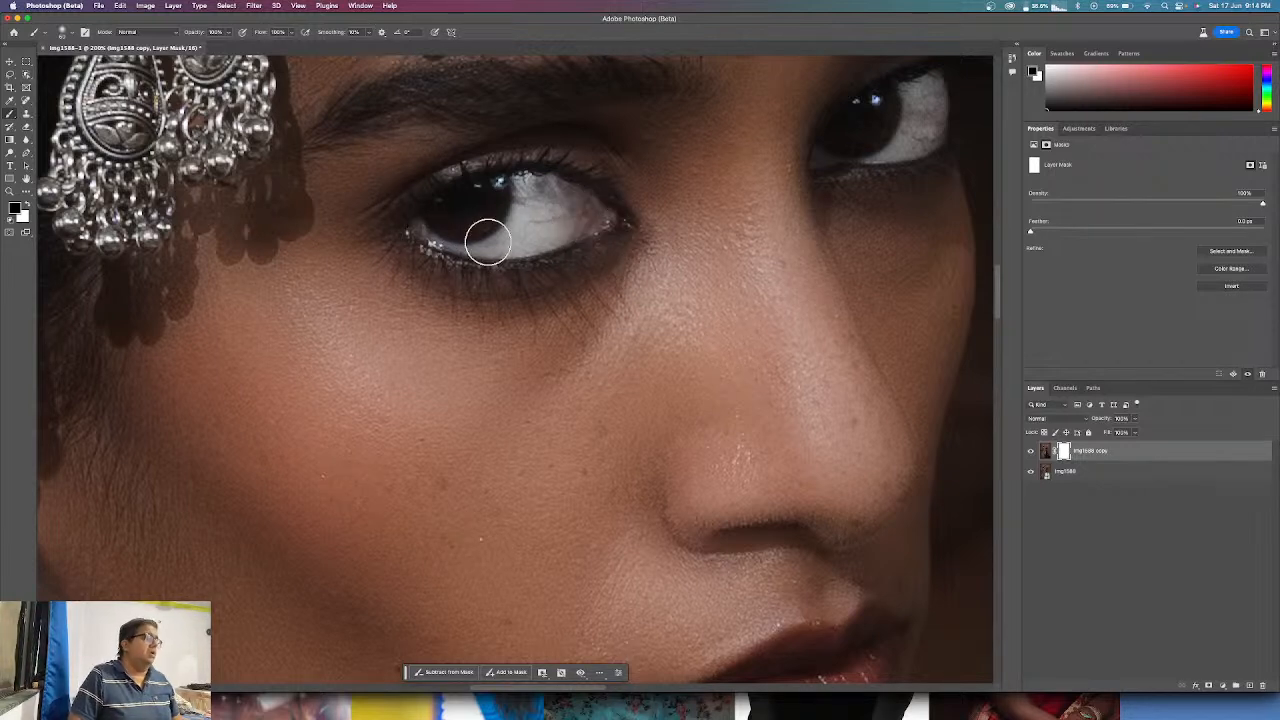
pyautogui.press('x')
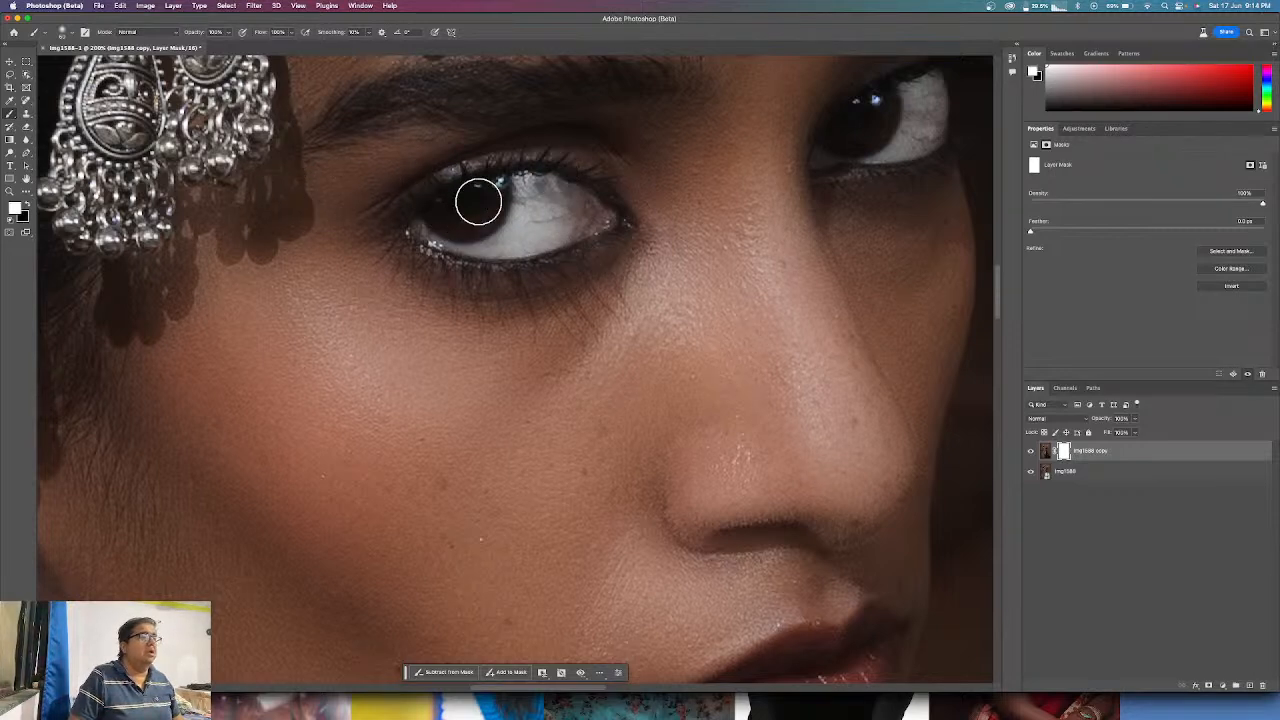
pyautogui.press('x')
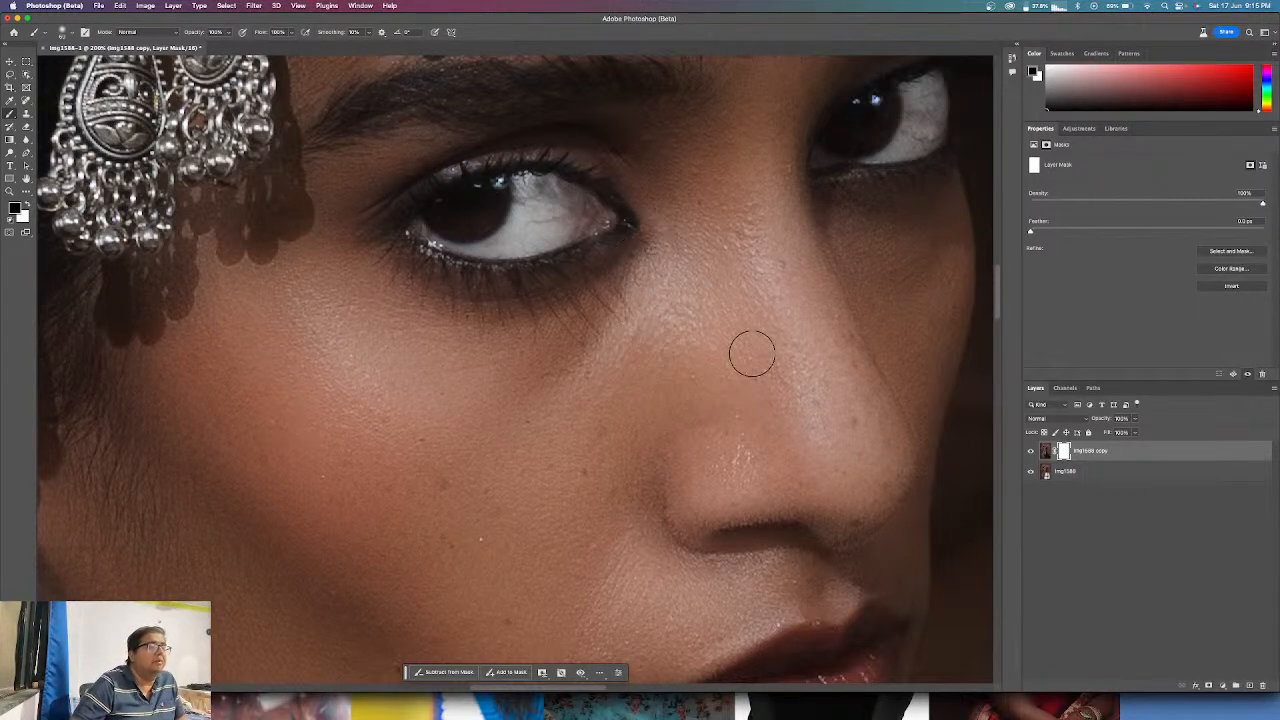
# - Set the crop frame for the whole portrait to vertical orientation, 8.5 in wide by 11 in high
pyautogui.press('z')
pyautogui.rightClick(586, 323)
pyautogui.click(601, 340)
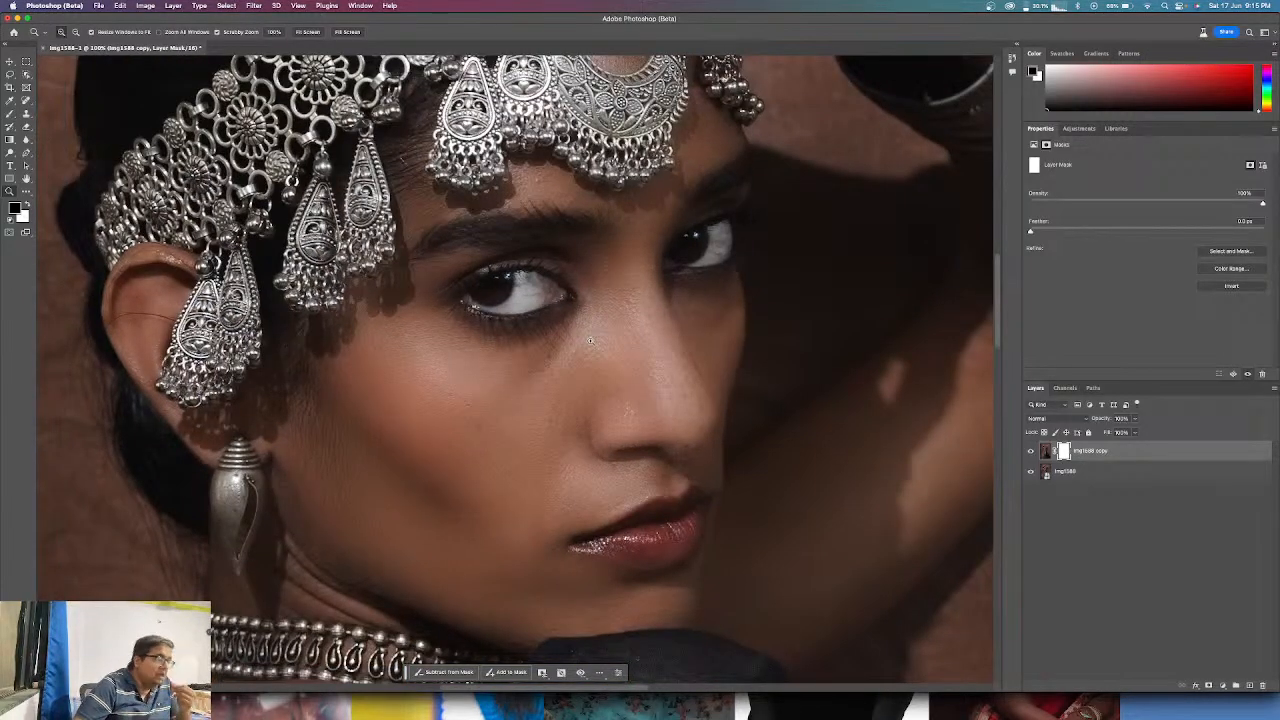
pyautogui.rightClick(590, 350)
pyautogui.click(593, 357)
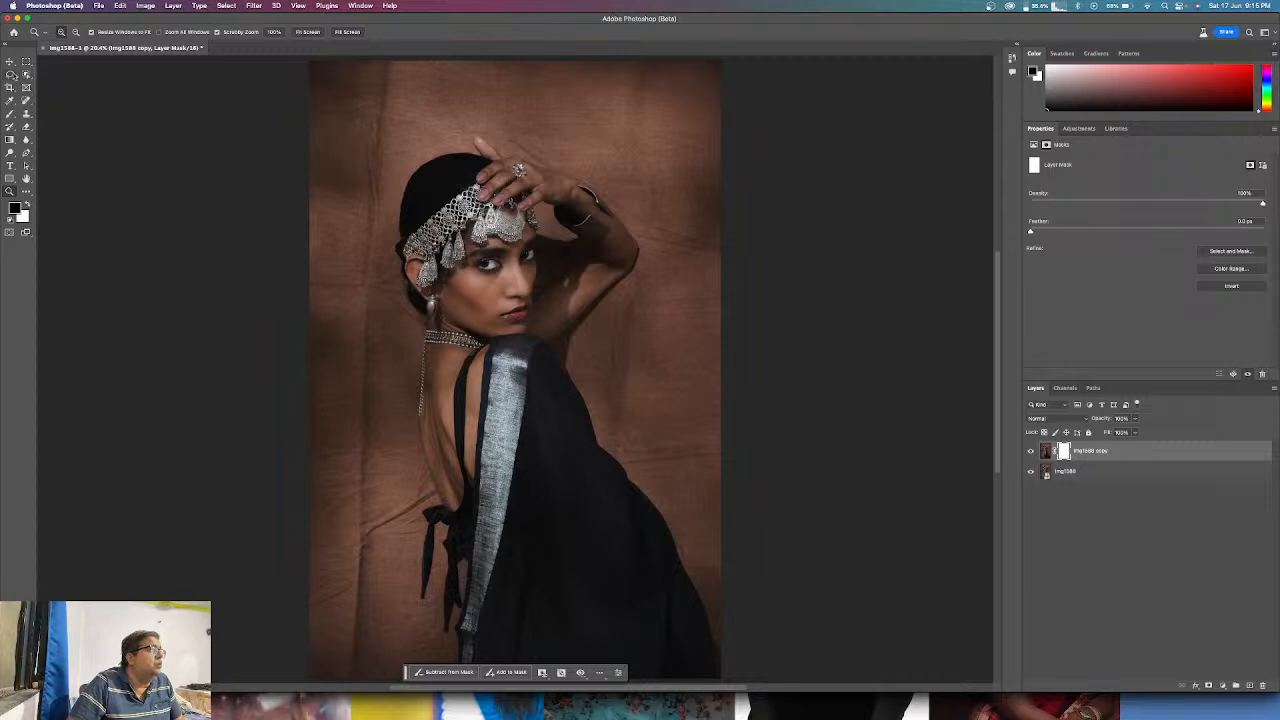
pyautogui.press('c')
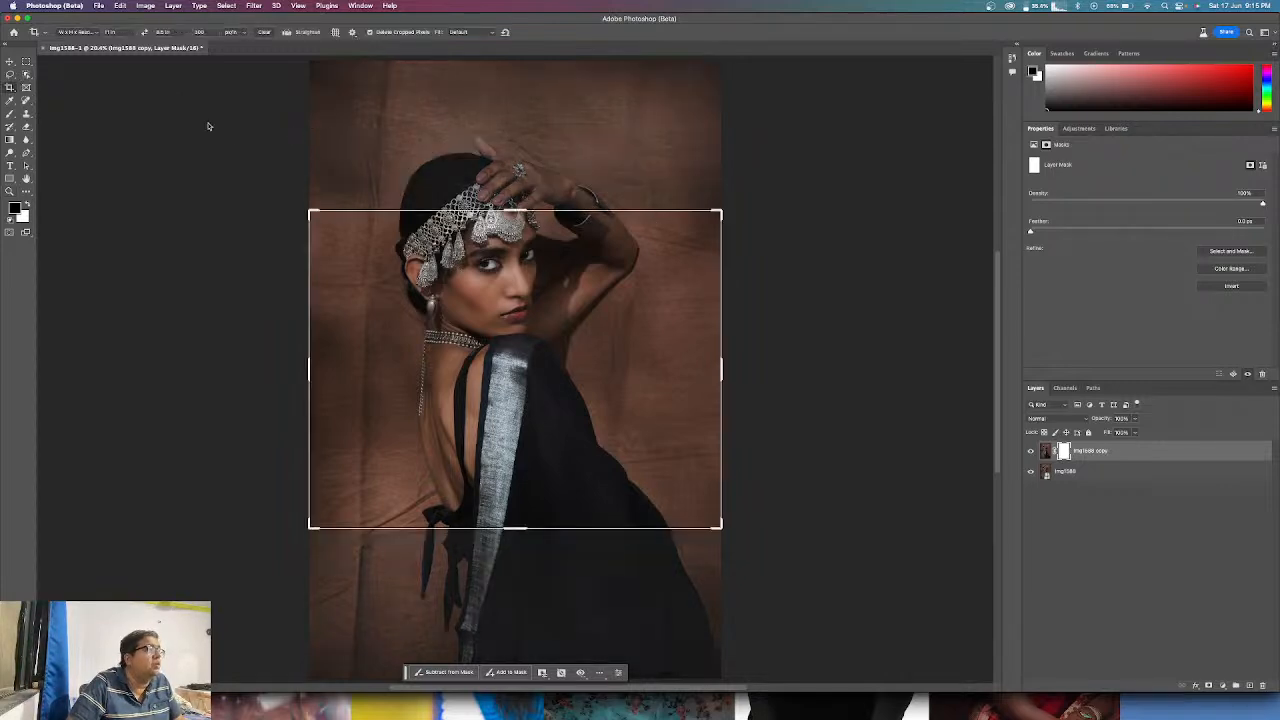
pyautogui.click(144, 32)
# - Try extending the canvas above and on both sides of the portrait with the crop frame, and undo the crop
pyautogui.moveTo(519, 242); pyautogui.dragTo(535, 201)
pyautogui.moveTo(516, 101)
pyautogui.mouseDown()
pyautogui.moveTo(513, 42)
pyautogui.moveTo(507, 107)
pyautogui.mouseUp()
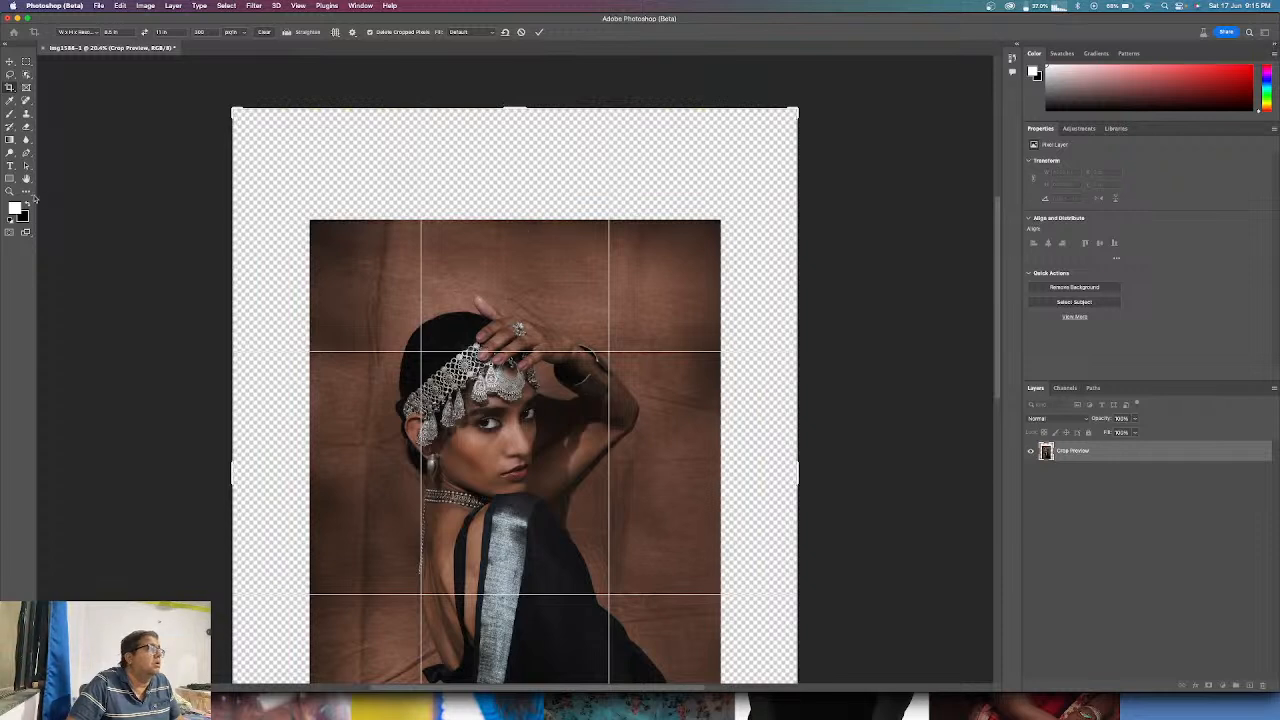
pyautogui.click(11, 191)
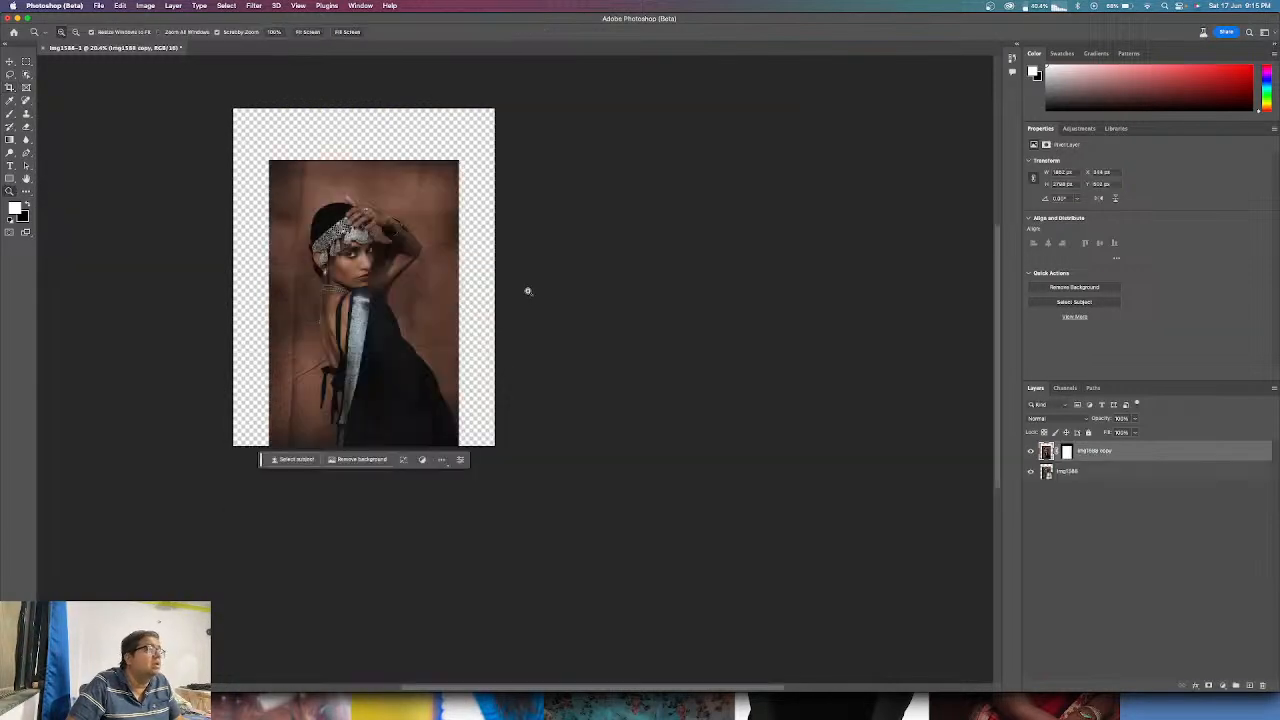
pyautogui.click(386, 262)
pyautogui.scroll(2, 386, 262)
pyautogui.moveTo(384, 282); pyautogui.dragTo(538, 360)
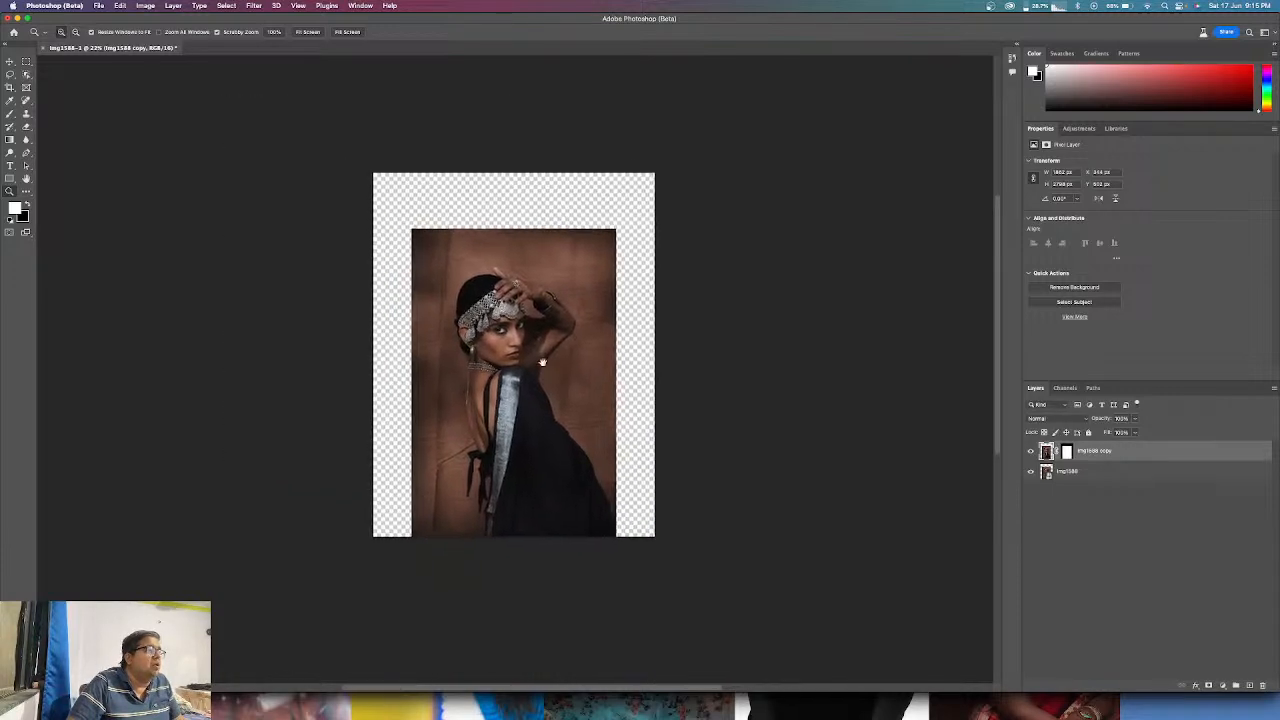
pyautogui.press('super+z')
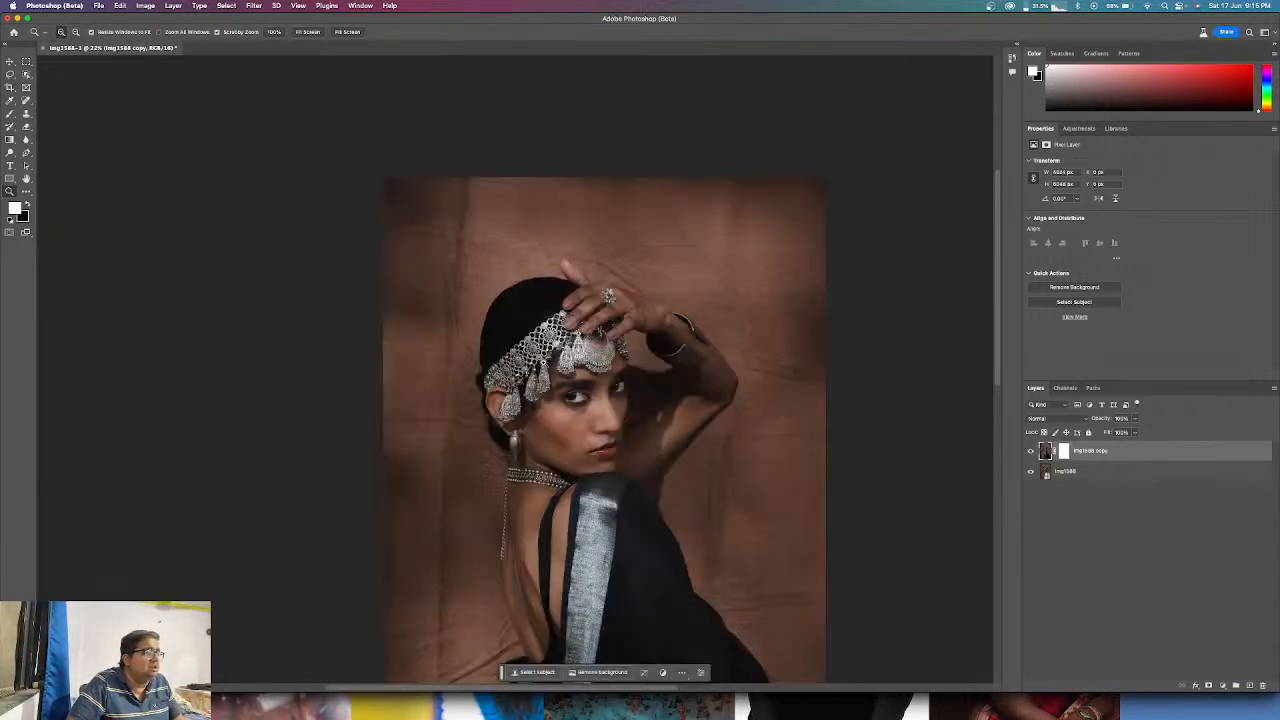
# - Crop outward to 8.5 × 11 in, leaving empty canvas above and on both sides of the portrait
pyautogui.rightClick(500, 326)
pyautogui.click(513, 335)
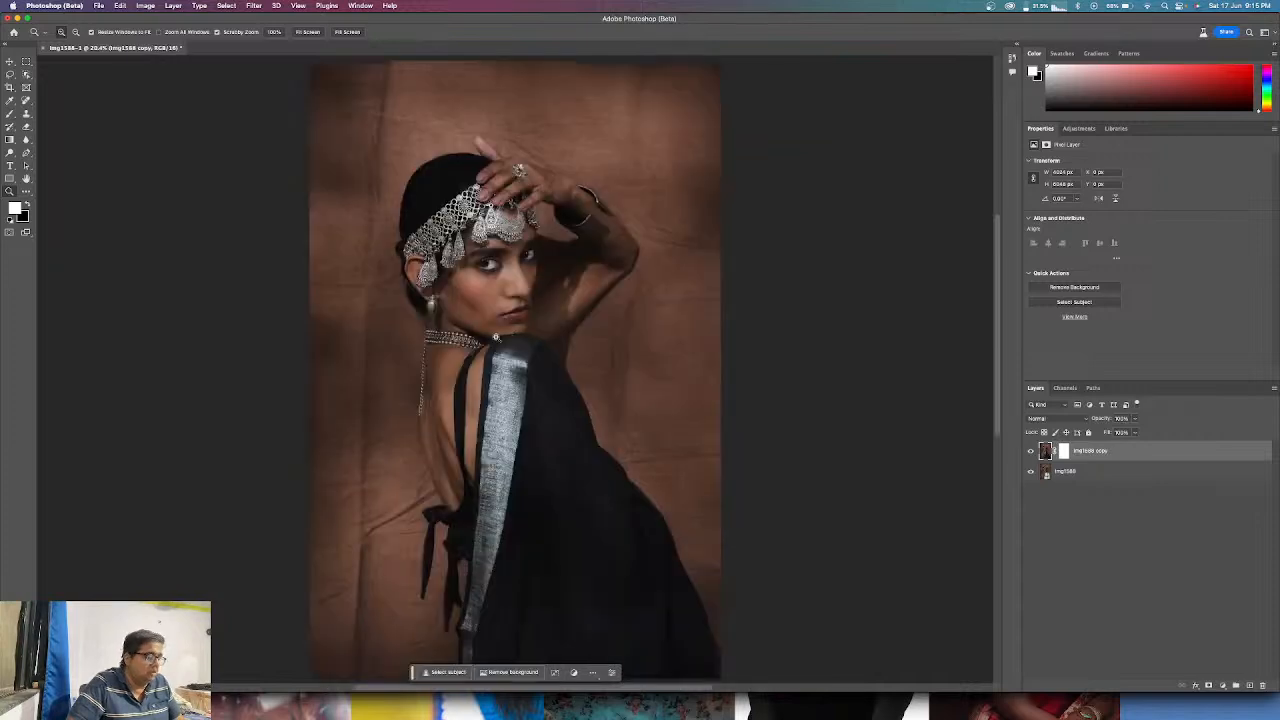
pyautogui.keyDown('alt'); pyautogui.click(496, 338); pyautogui.keyUp('alt')
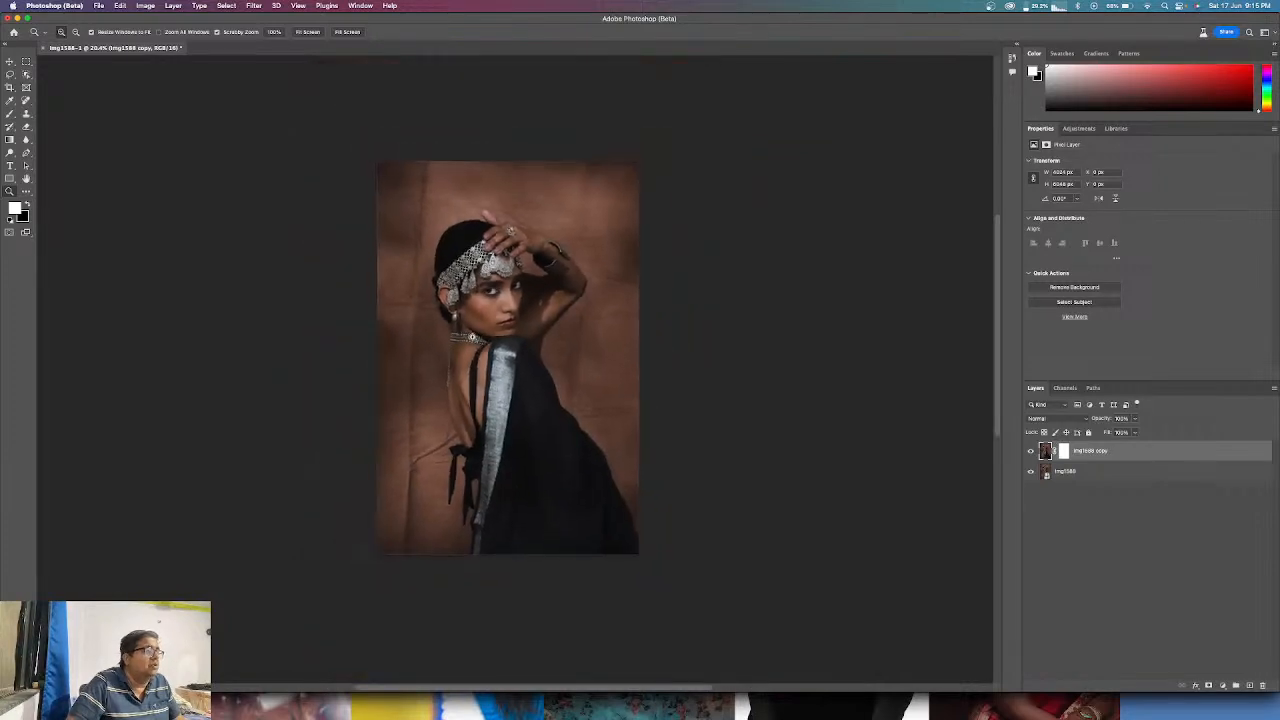
pyautogui.moveTo(472, 336); pyautogui.dragTo(465, 335)
pyautogui.press('c')
pyautogui.moveTo(518, 316); pyautogui.dragTo(516, 295)
pyautogui.moveTo(507, 202); pyautogui.dragTo(507, 141)
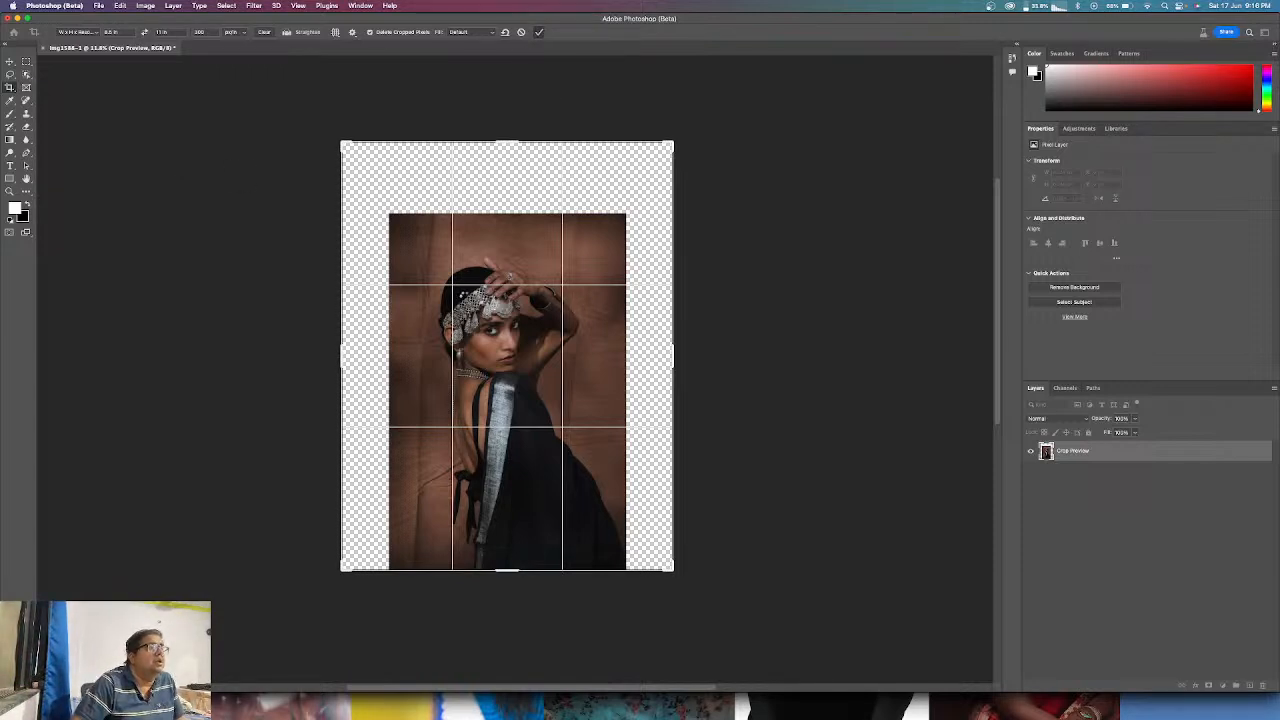
pyautogui.click(538, 31)
# - Select the empty canvas around the portrait with the Magic Wand
pyautogui.moveTo(27, 75); pyautogui.dragTo(65, 95)
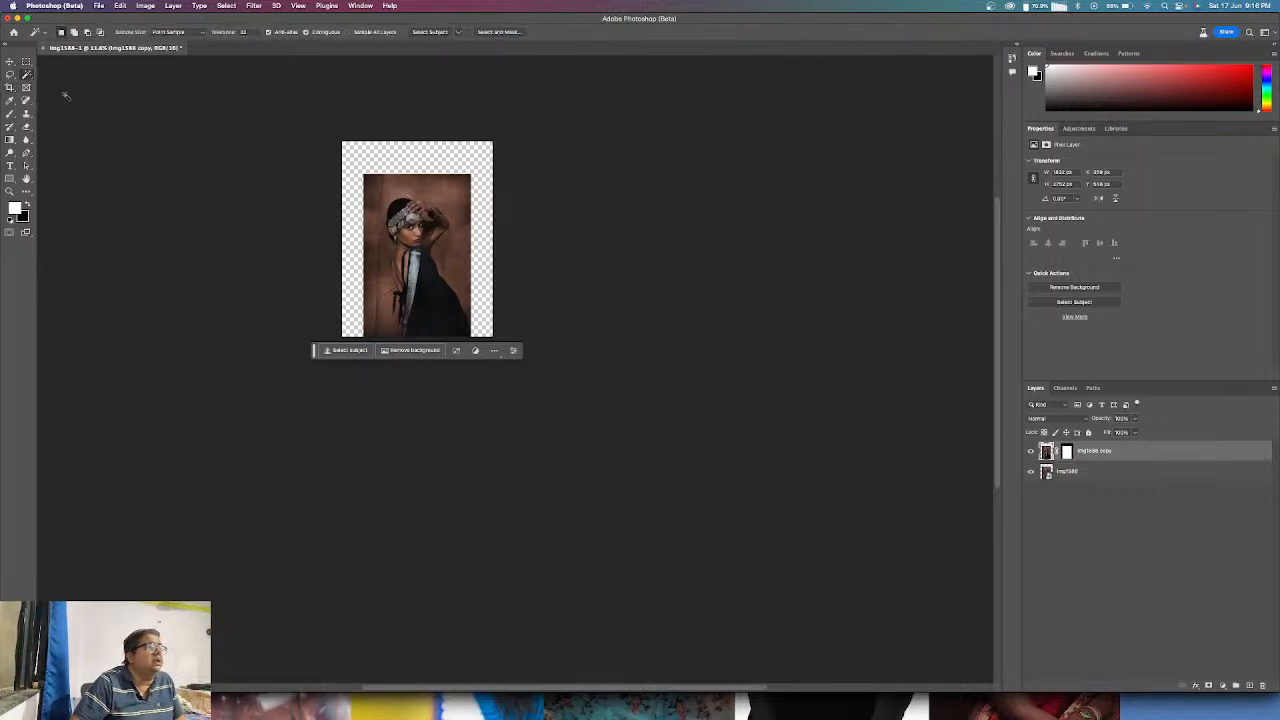
pyautogui.press('z')
pyautogui.click(400, 295)
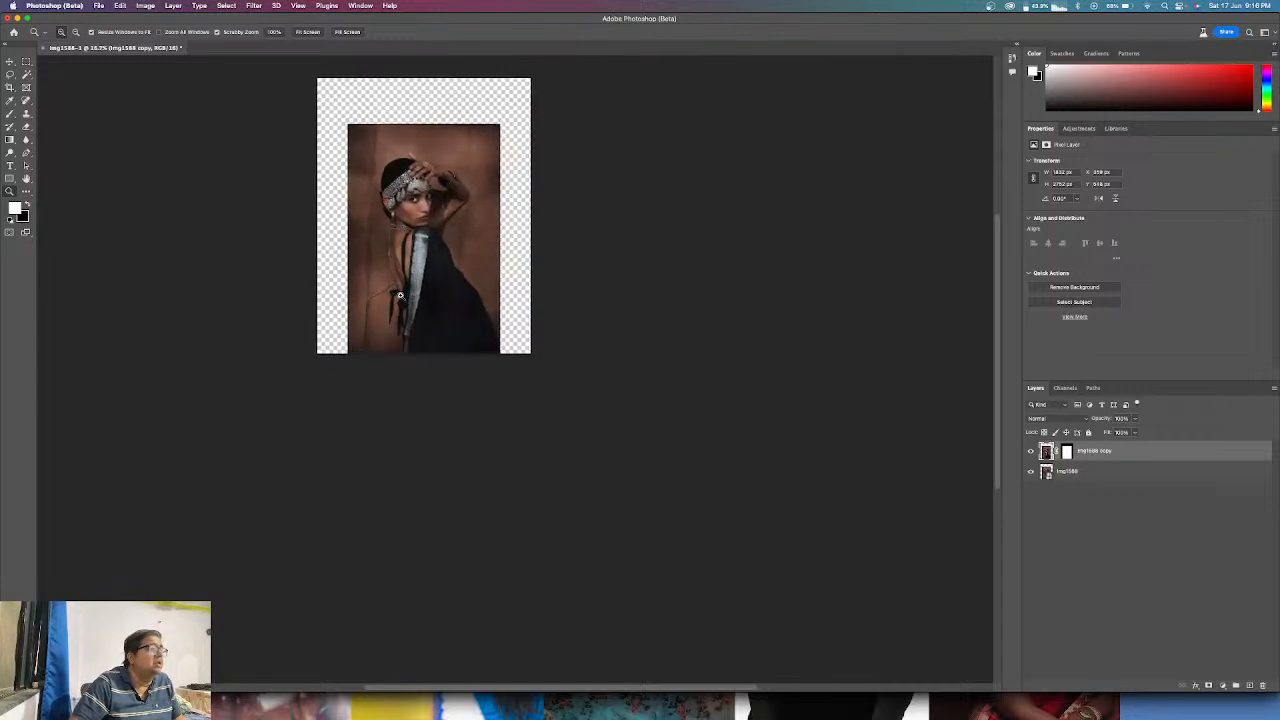
pyautogui.click(405, 295)
pyautogui.moveTo(411, 295); pyautogui.dragTo(472, 492)
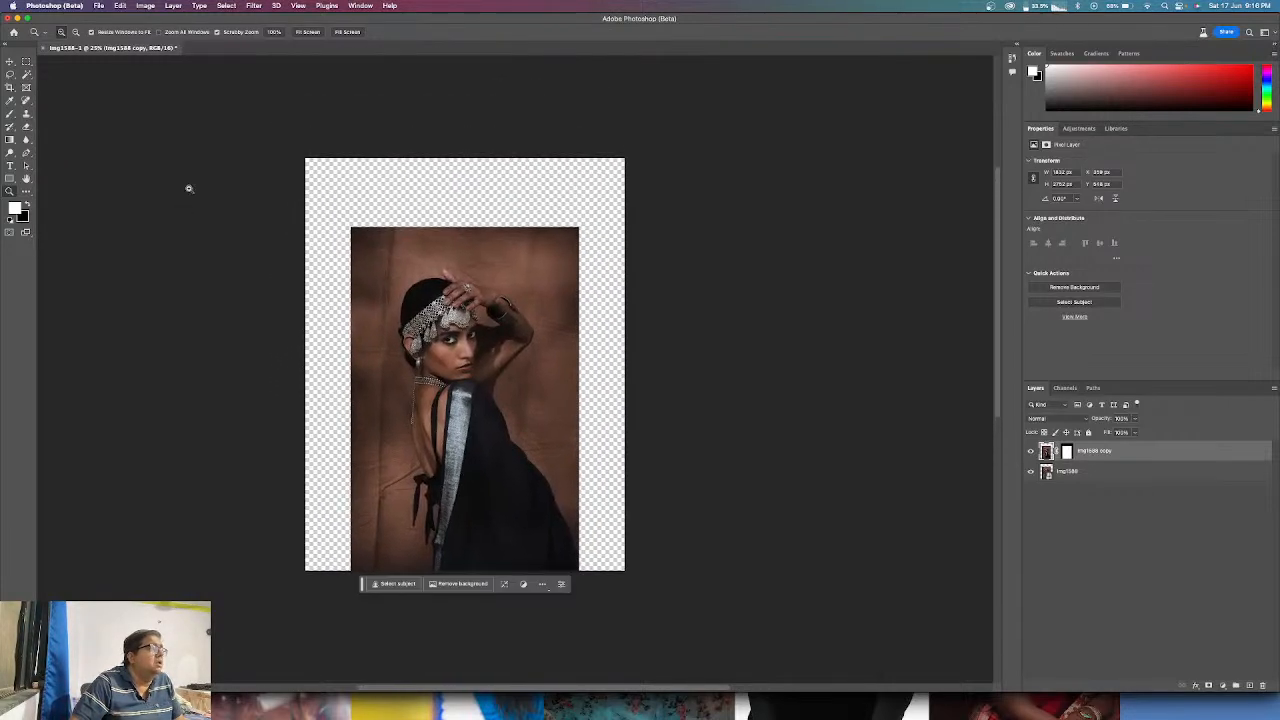
pyautogui.click(27, 75)
pyautogui.click(328, 284)
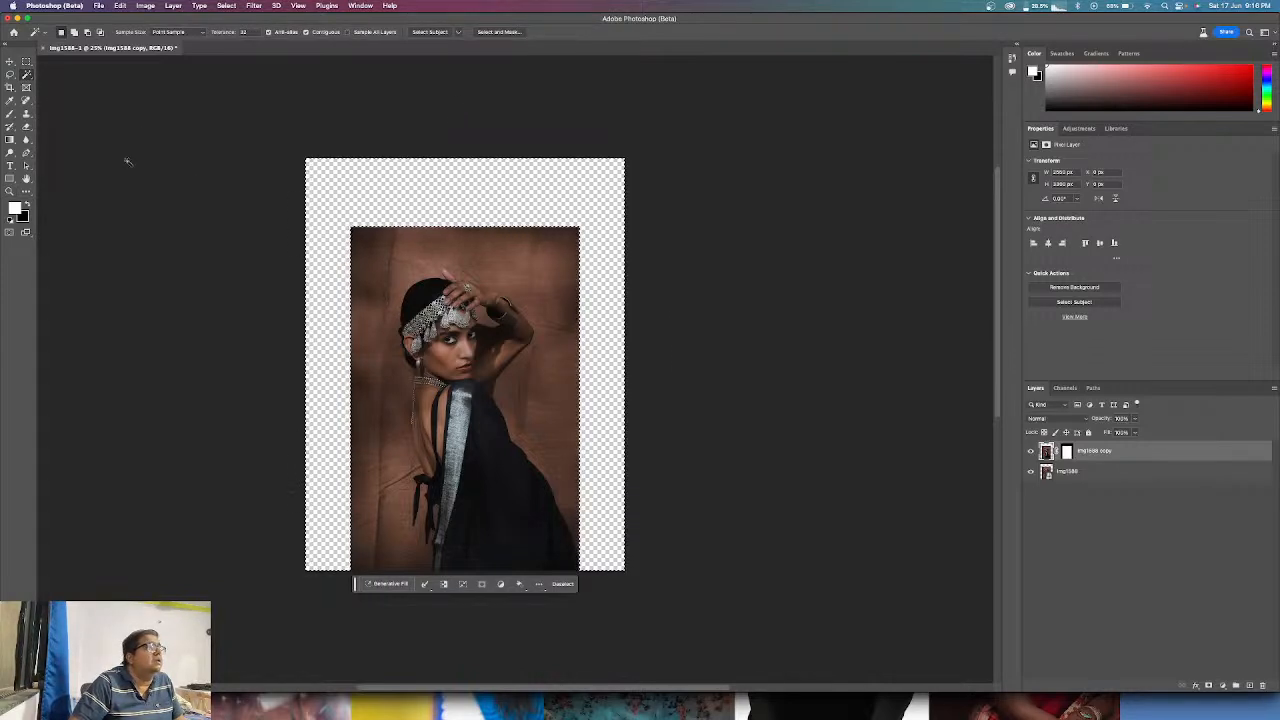
# - Try Content-Aware Fill on the empty canvas, excluding the woman's outline from the sampling area
pyautogui.click(120, 6)
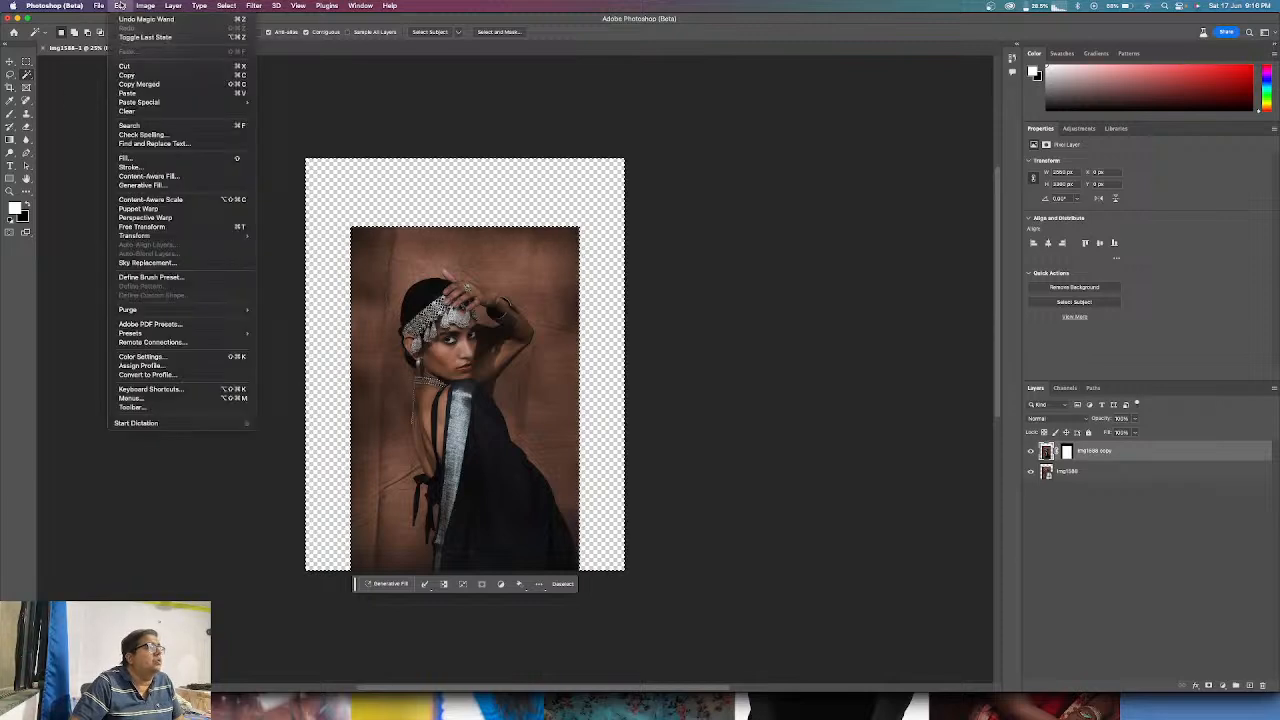
pyautogui.click(177, 177)
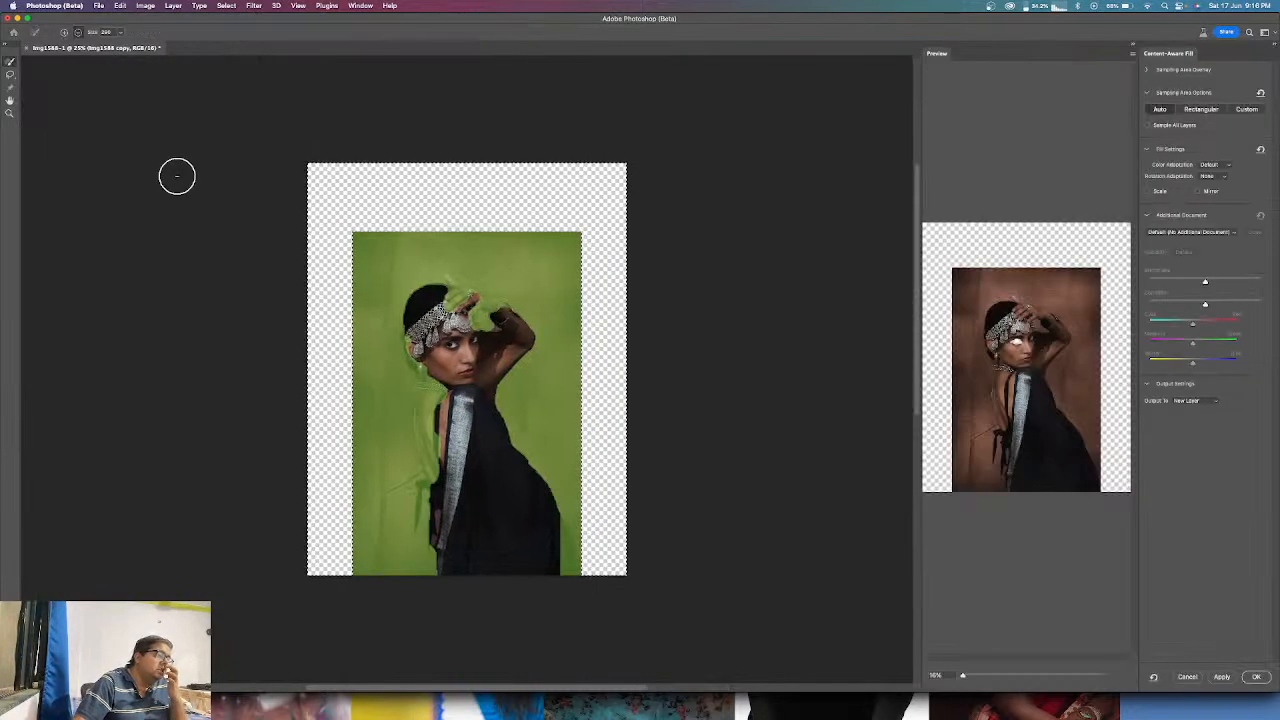
pyautogui.moveTo(410, 280)
pyautogui.mouseDown()
pyautogui.moveTo(469, 317)
pyautogui.moveTo(486, 305)
pyautogui.moveTo(531, 350)
pyautogui.moveTo(516, 332)
pyautogui.moveTo(502, 380)
pyautogui.moveTo(522, 459)
pyautogui.moveTo(456, 388)
pyautogui.moveTo(440, 412)
pyautogui.moveTo(412, 360)
pyautogui.moveTo(436, 497)
pyautogui.moveTo(427, 490)
pyautogui.moveTo(426, 591)
pyautogui.moveTo(424, 519)
pyautogui.moveTo(487, 525)
pyautogui.moveTo(530, 480)
pyautogui.moveTo(575, 591)
pyautogui.mouseUp()
pyautogui.moveTo(455, 300)
pyautogui.mouseDown()
pyautogui.moveTo(443, 289)
pyautogui.moveTo(420, 307)
pyautogui.moveTo(412, 342)
pyautogui.mouseUp()
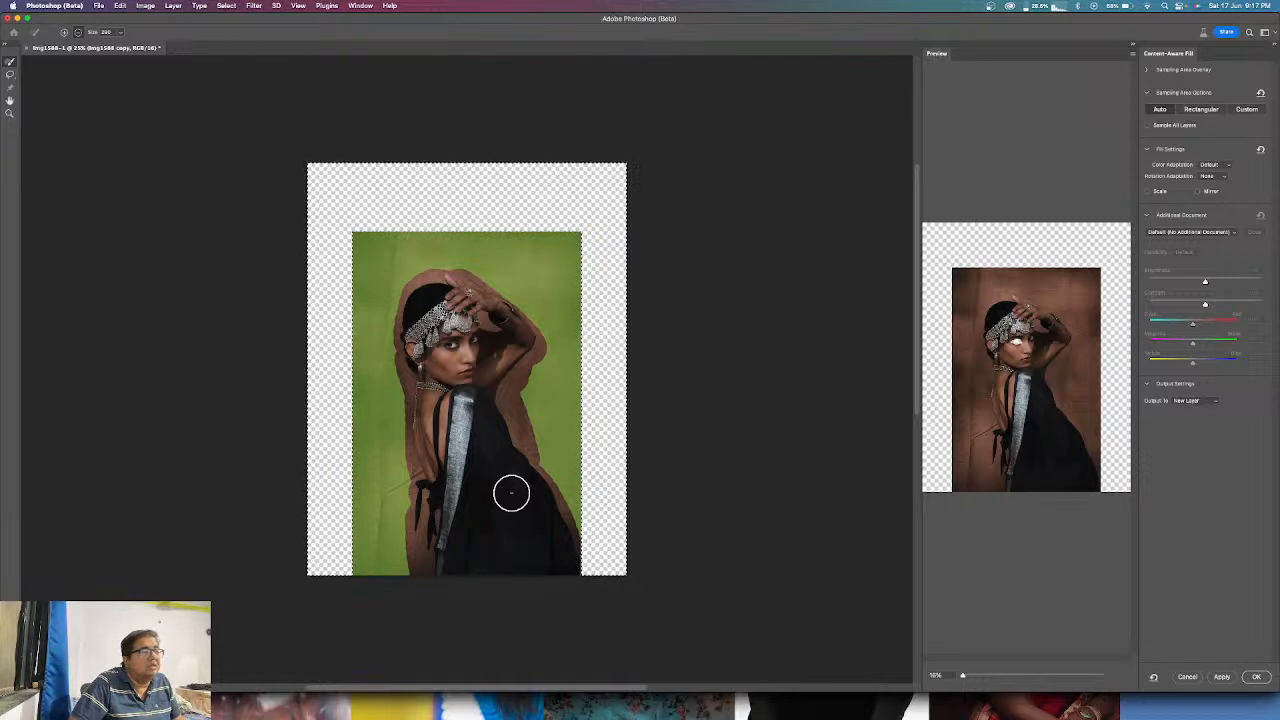
pyautogui.click(1222, 677)
pyautogui.click(1190, 678)
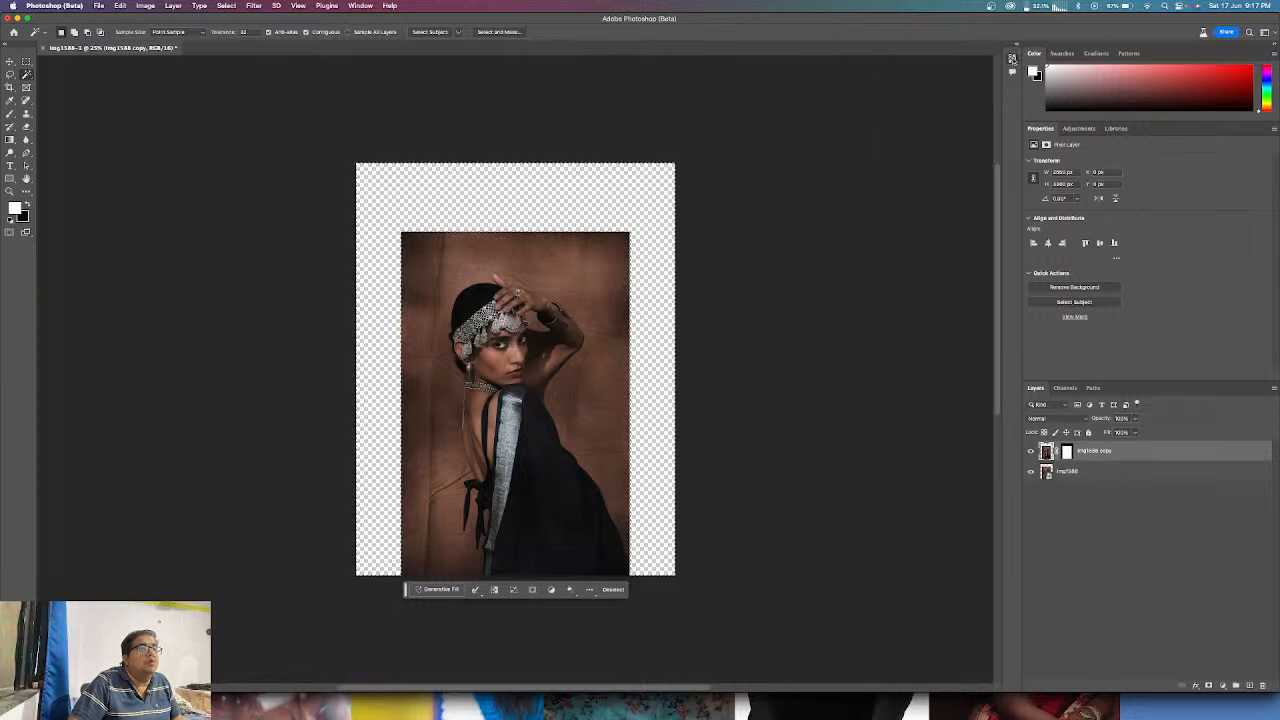
# - Revert the document history to the Add Layer Mask state and stamp all visible layers into a new top layer
pyautogui.click(1012, 58)
pyautogui.click(938, 182)
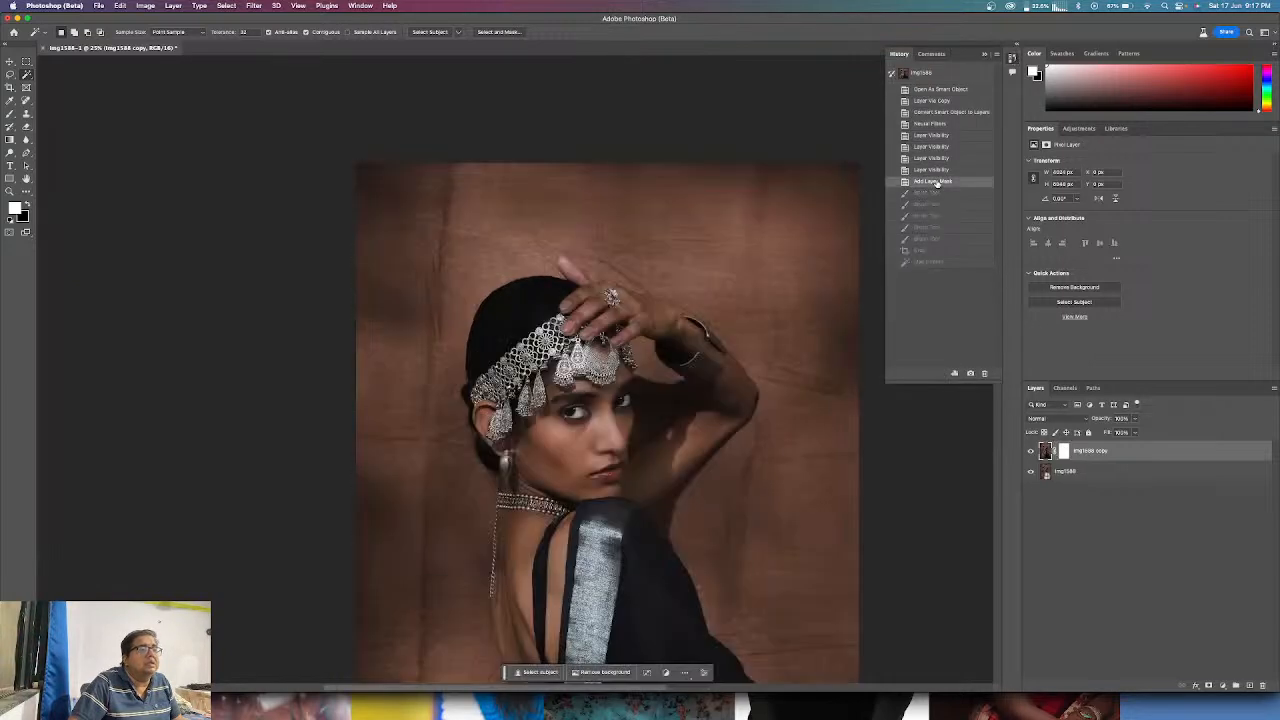
pyautogui.rightClick(608, 348)
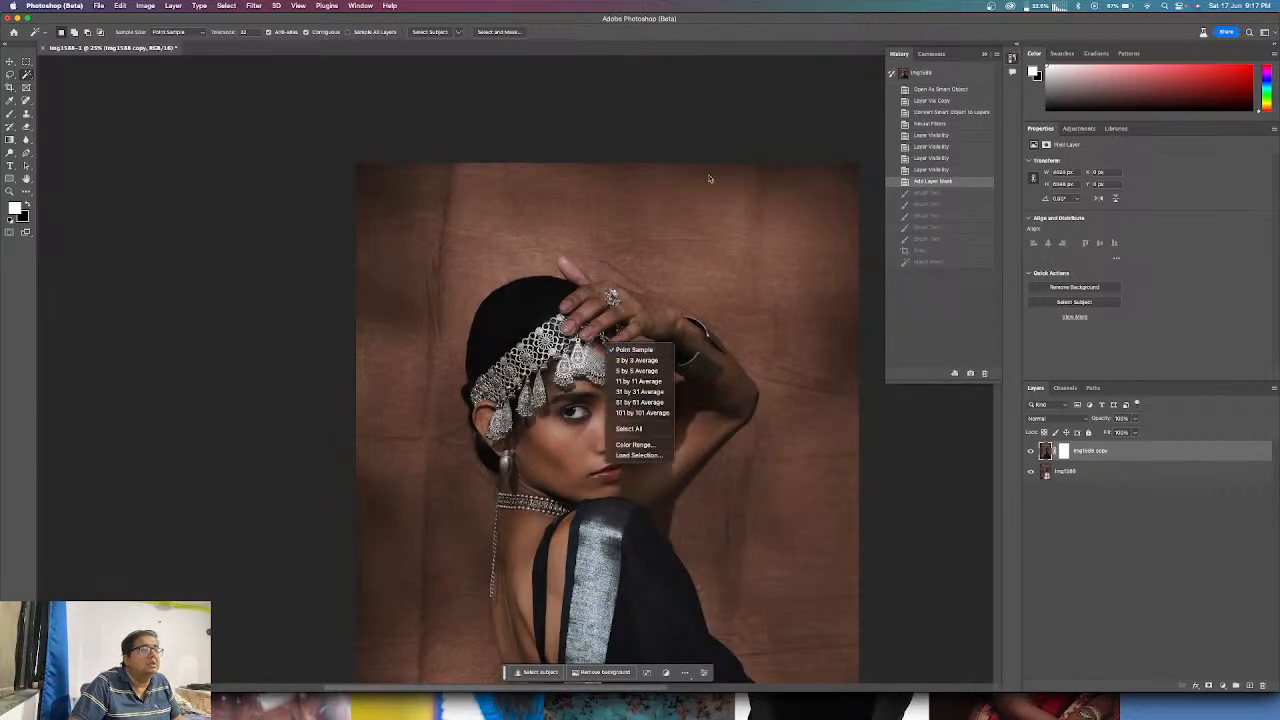
pyautogui.press('Escape')
pyautogui.press('z')
pyautogui.rightClick(612, 260)
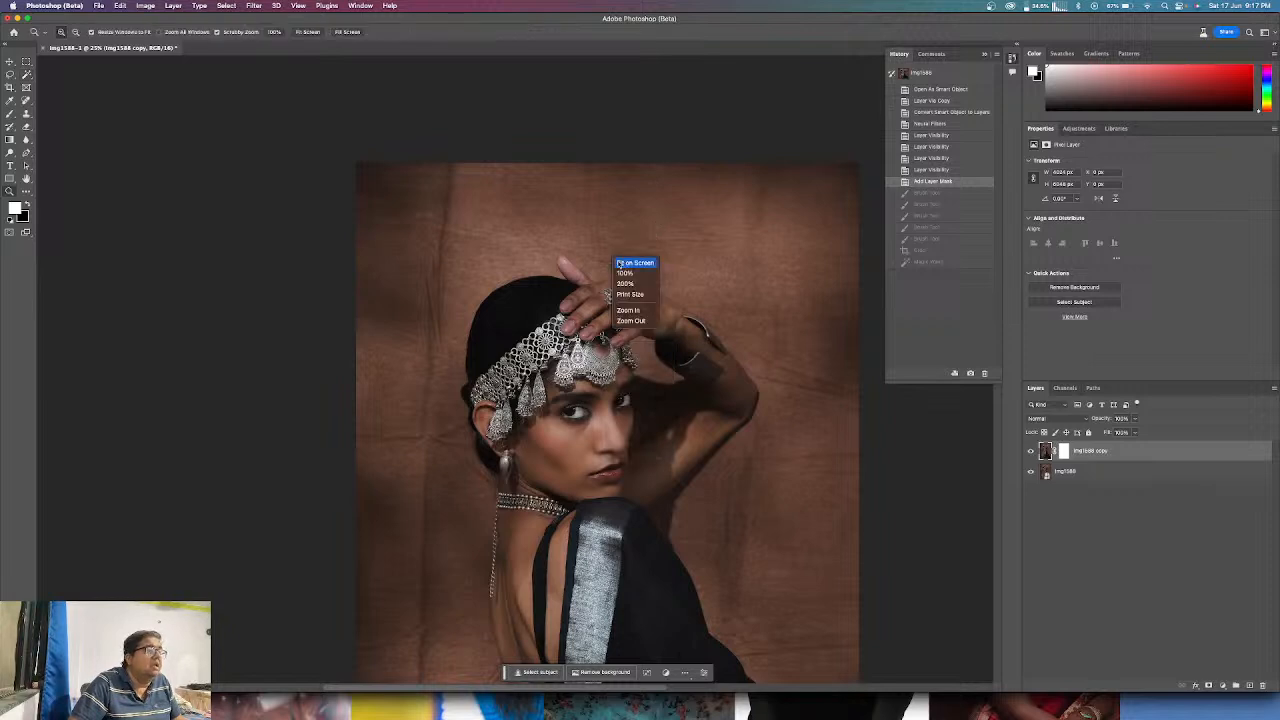
pyautogui.click(620, 262)
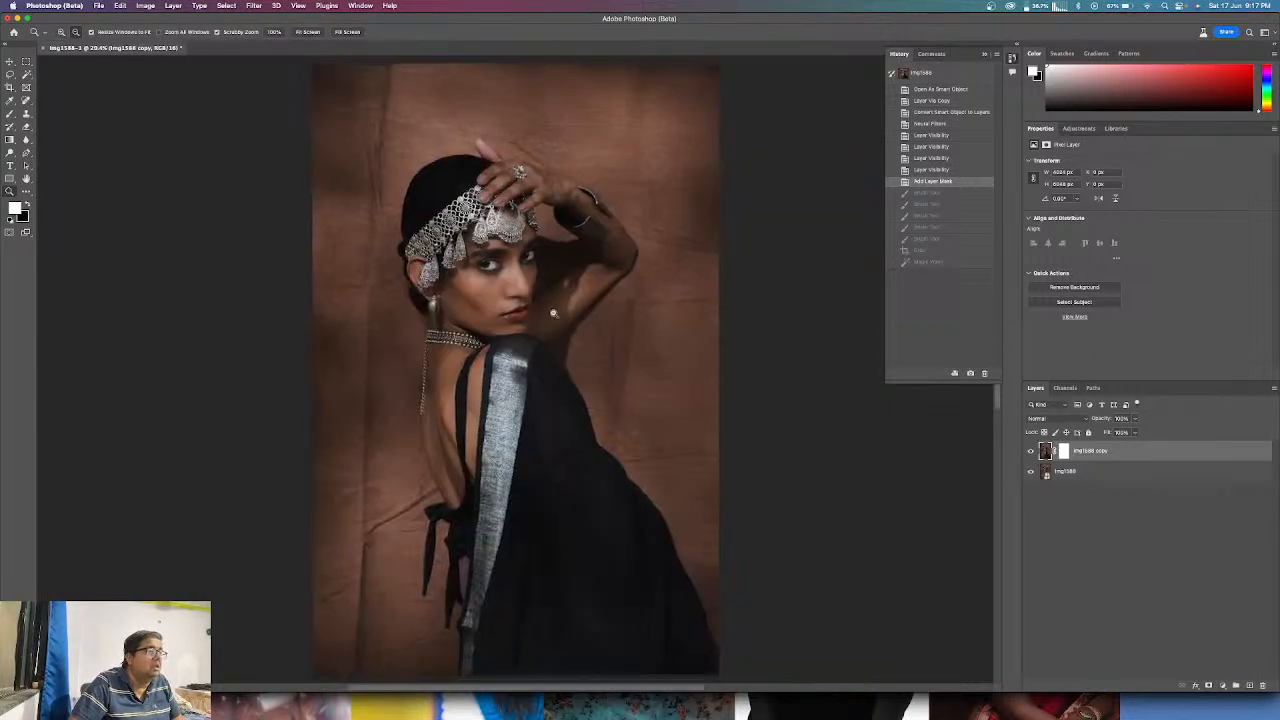
pyautogui.keyDown('alt'); pyautogui.click(551, 322); pyautogui.keyUp('alt')
pyautogui.keyDown('alt'); pyautogui.click(551, 322); pyautogui.keyUp('alt')
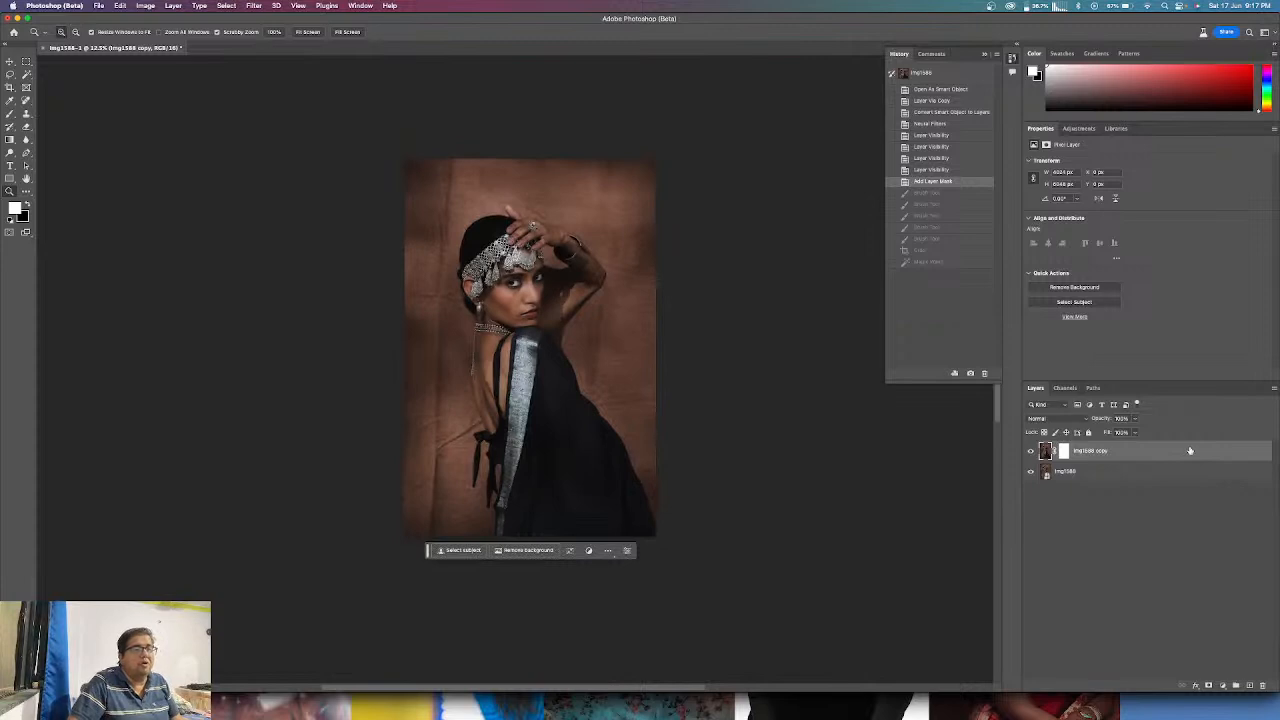
pyautogui.press('super+alt+shift+e')
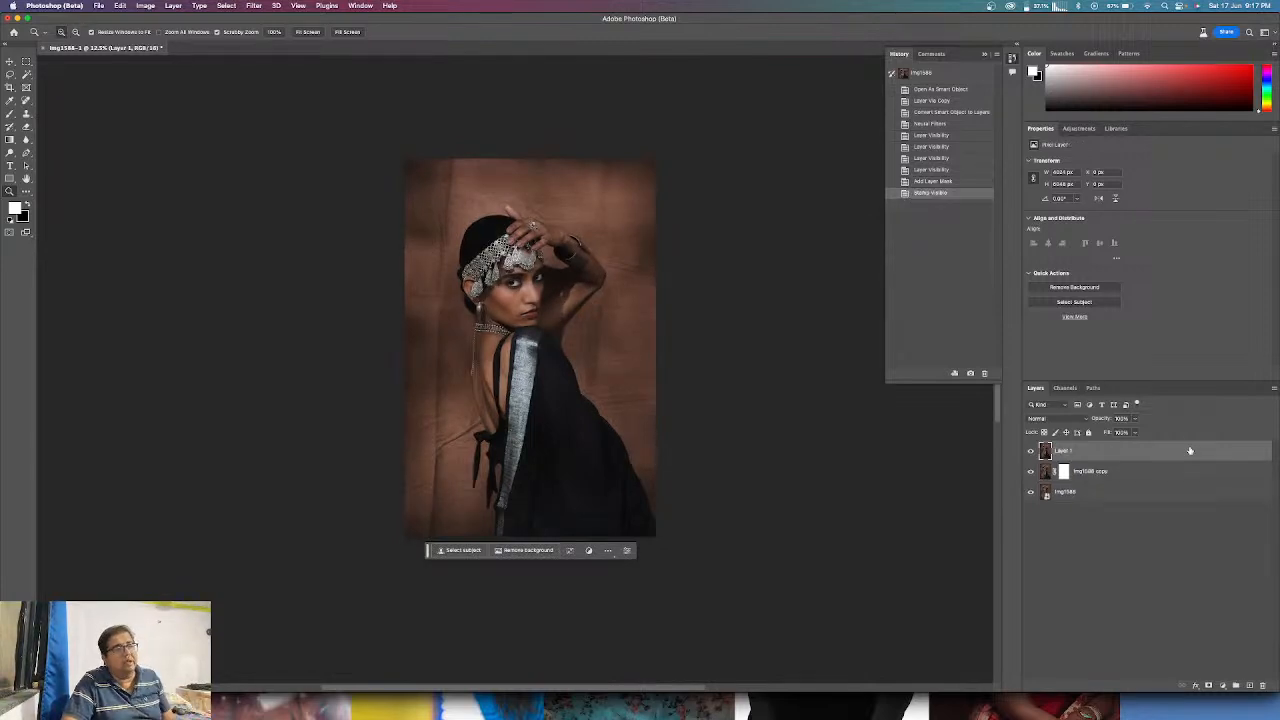
# - Extend the canvas above and beside the portrait with an 8.5 × 11 in crop and select the empty area with the Magic Wand
pyautogui.press('c')
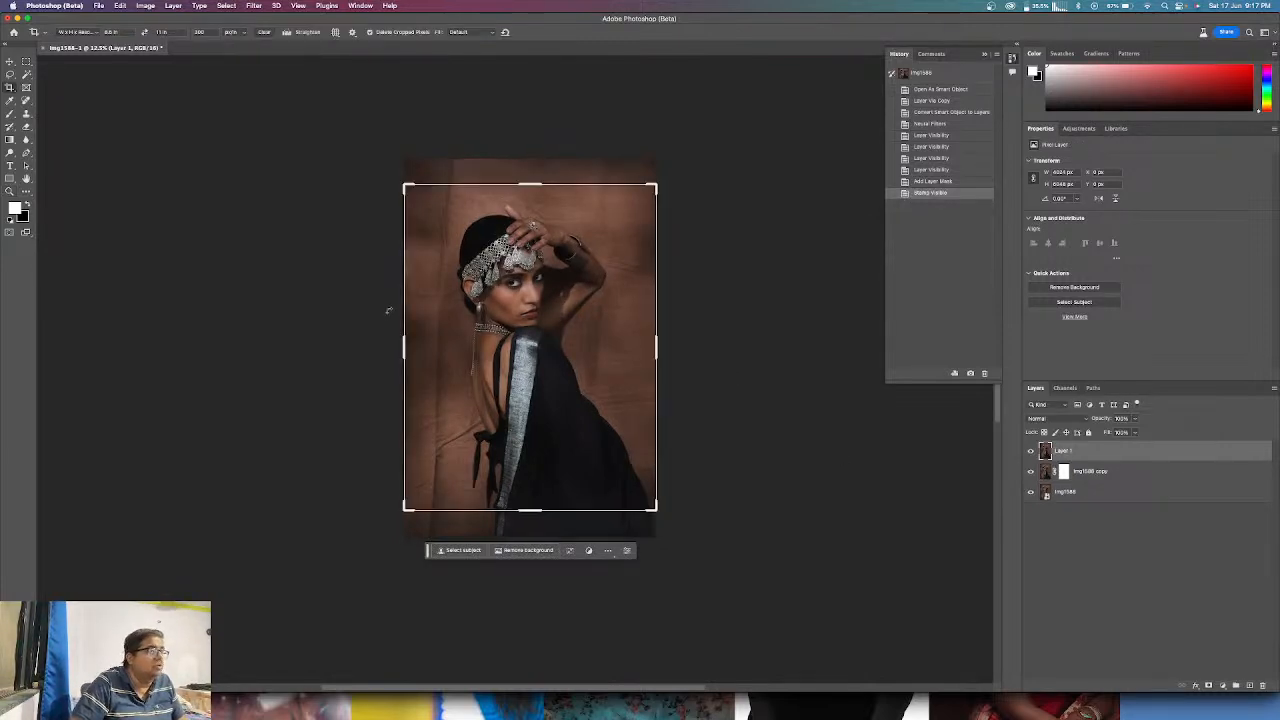
pyautogui.moveTo(530, 158); pyautogui.dragTo(530, 184)
pyautogui.moveTo(566, 319); pyautogui.dragTo(572, 280)
pyautogui.moveTo(530, 186); pyautogui.dragTo(530, 113)
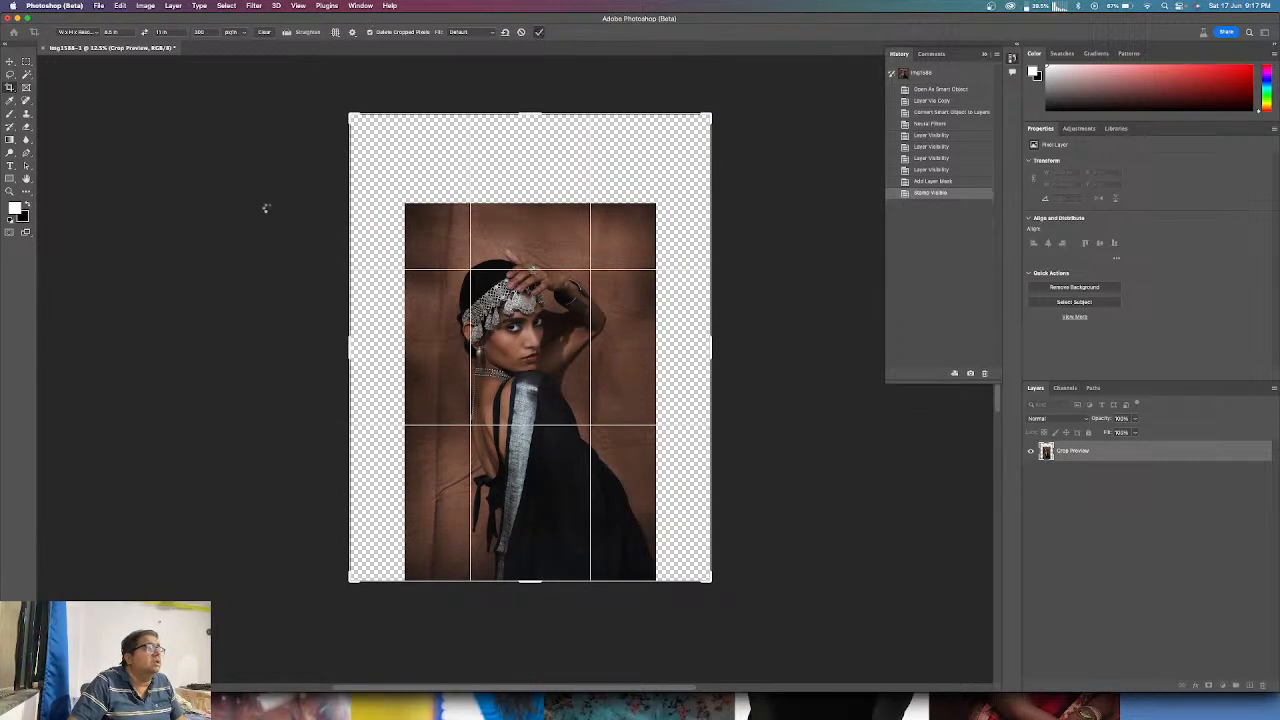
pyautogui.click(26, 76)
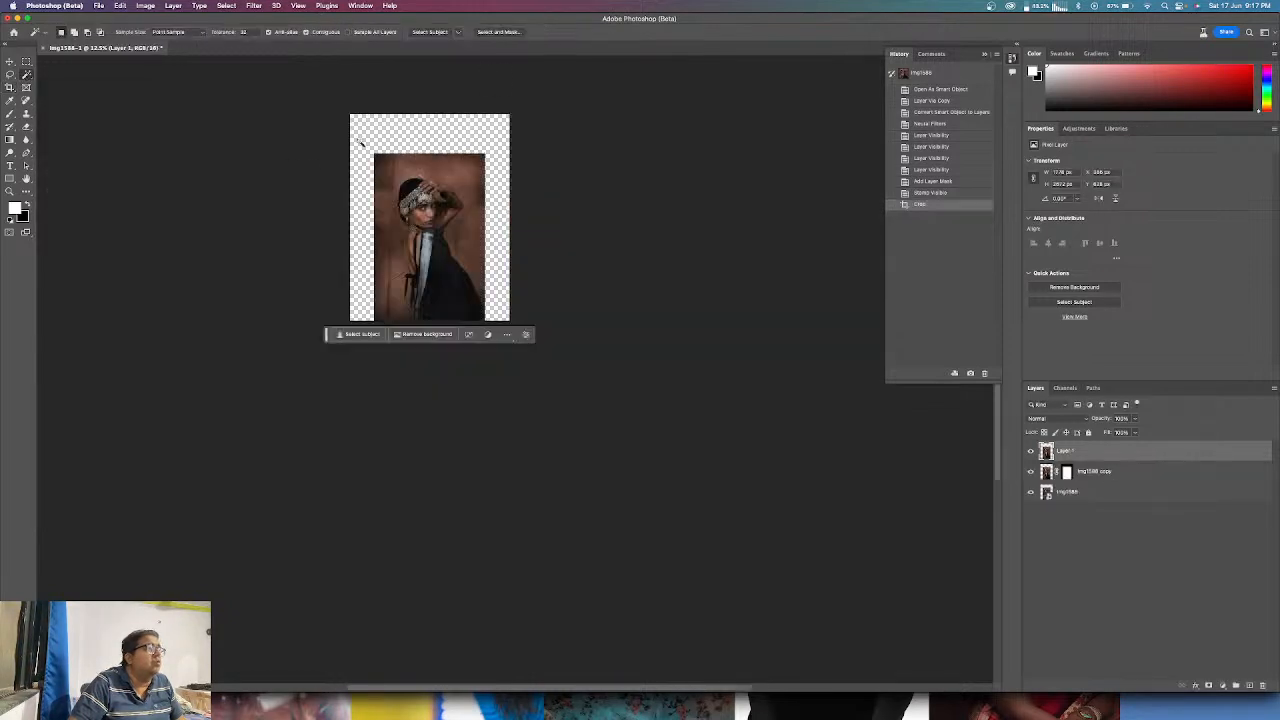
pyautogui.click(362, 143)
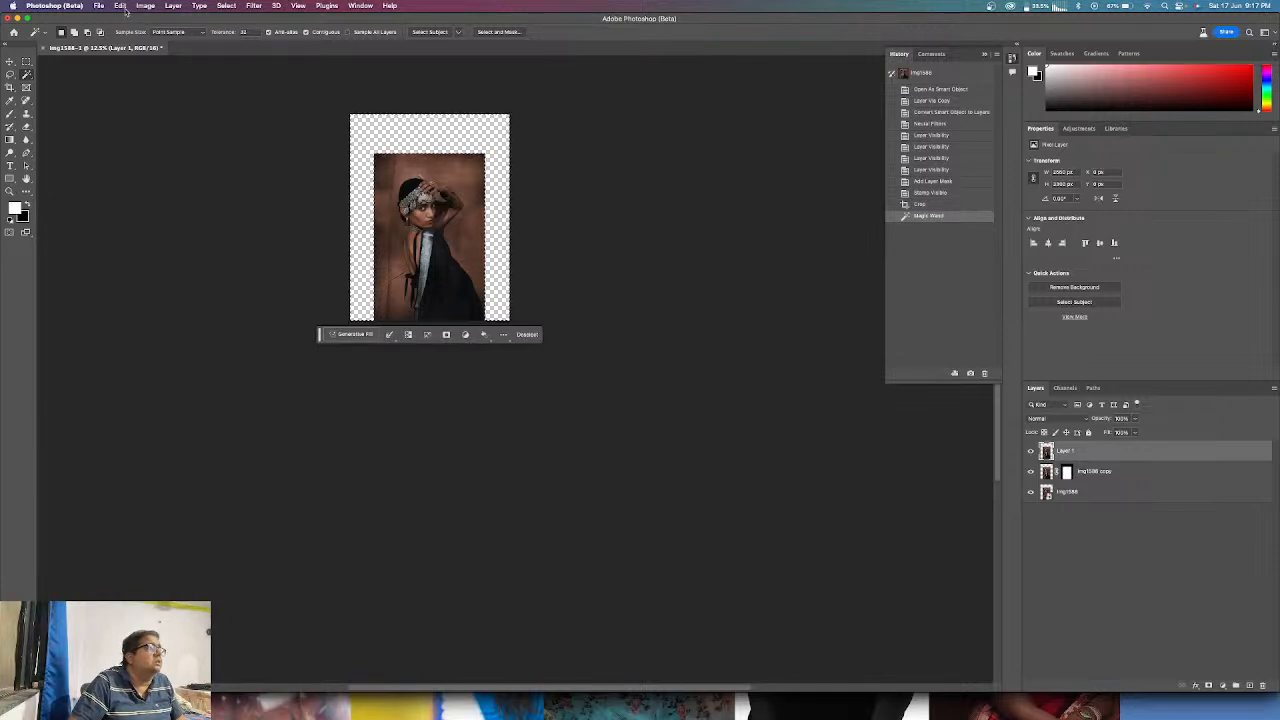
# - Fill the empty canvas with Content-Aware Fill, excluding the woman's outline from sampling and outputting to a new layer, and clear the selection
pyautogui.click(120, 5)
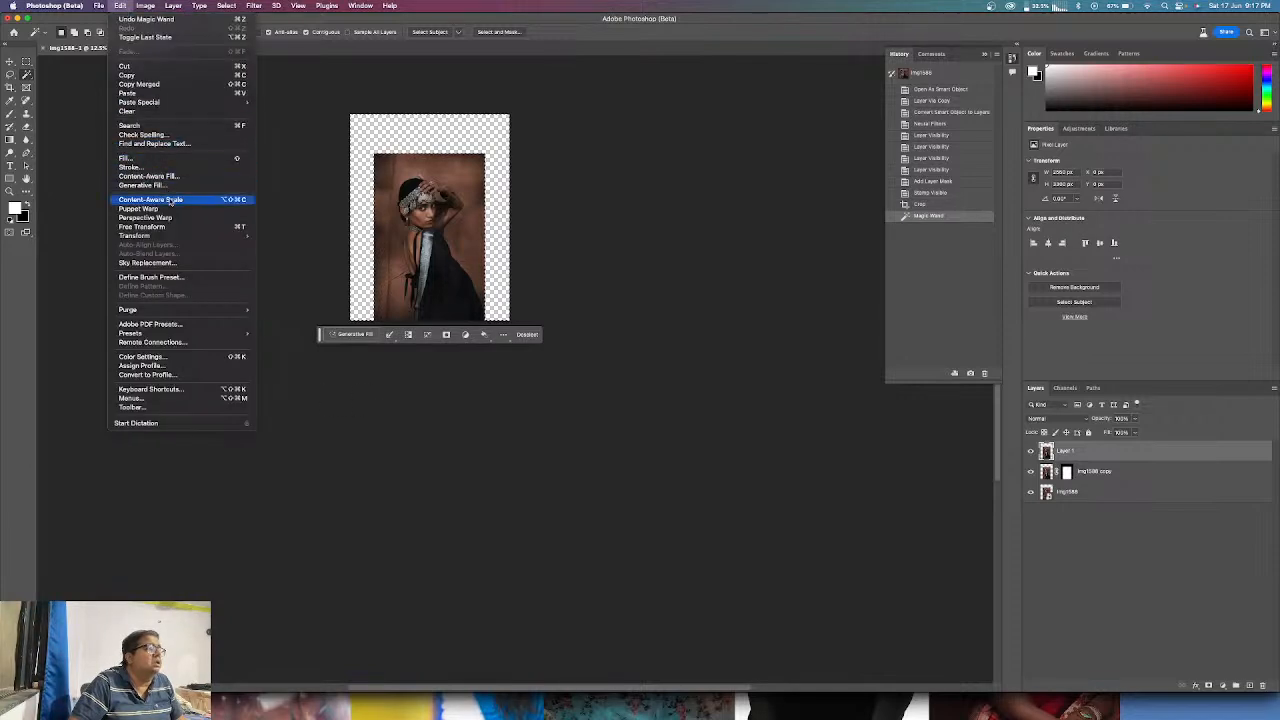
pyautogui.click(168, 177)
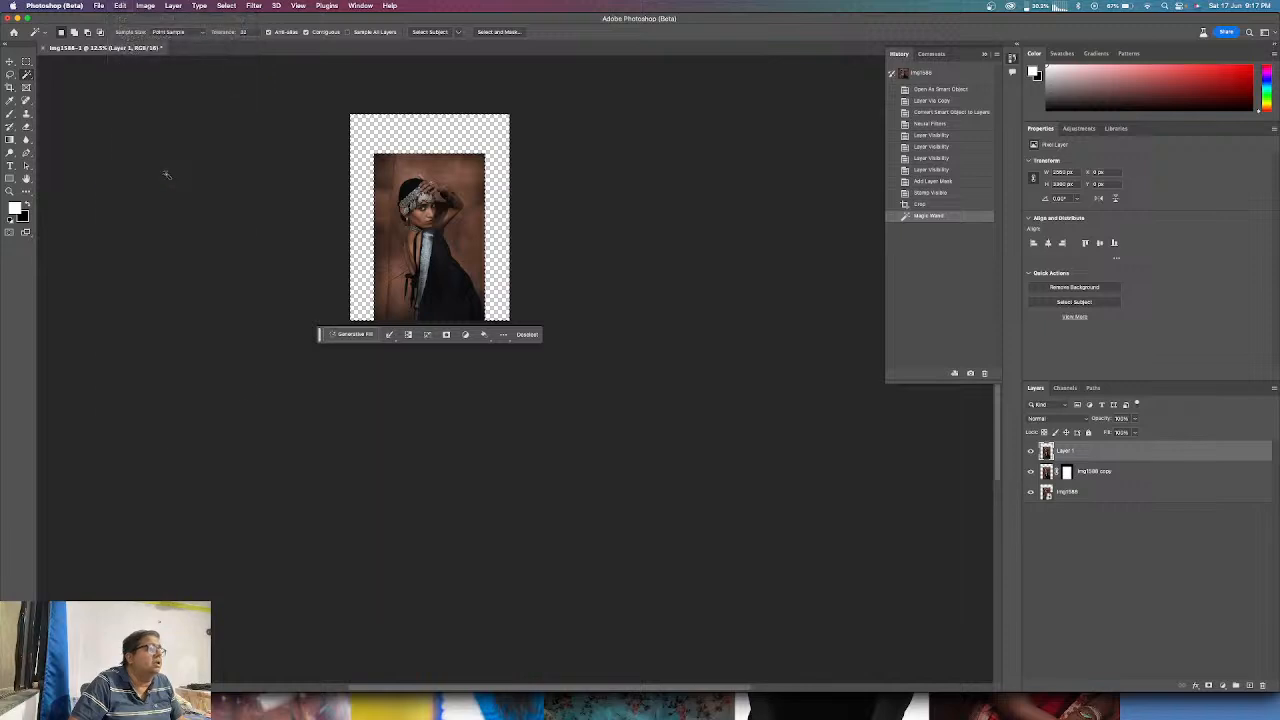
pyautogui.moveTo(441, 368)
pyautogui.mouseDown()
pyautogui.moveTo(448, 476)
pyautogui.moveTo(460, 332)
pyautogui.moveTo(498, 356)
pyautogui.moveTo(487, 378)
pyautogui.moveTo(520, 483)
pyautogui.moveTo(526, 451)
pyautogui.moveTo(471, 334)
pyautogui.moveTo(492, 349)
pyautogui.moveTo(447, 326)
pyautogui.moveTo(430, 360)
pyautogui.moveTo(455, 445)
pyautogui.mouseUp()
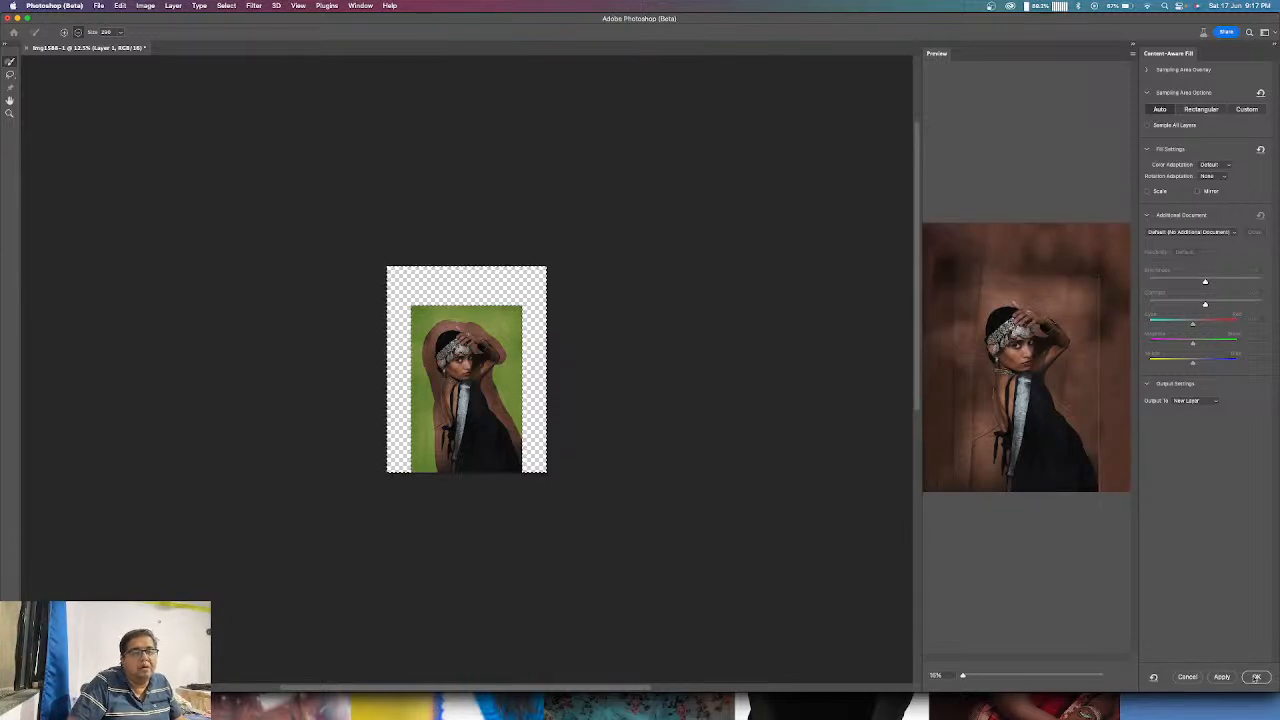
pyautogui.click(1256, 677)
pyautogui.press('super+d')
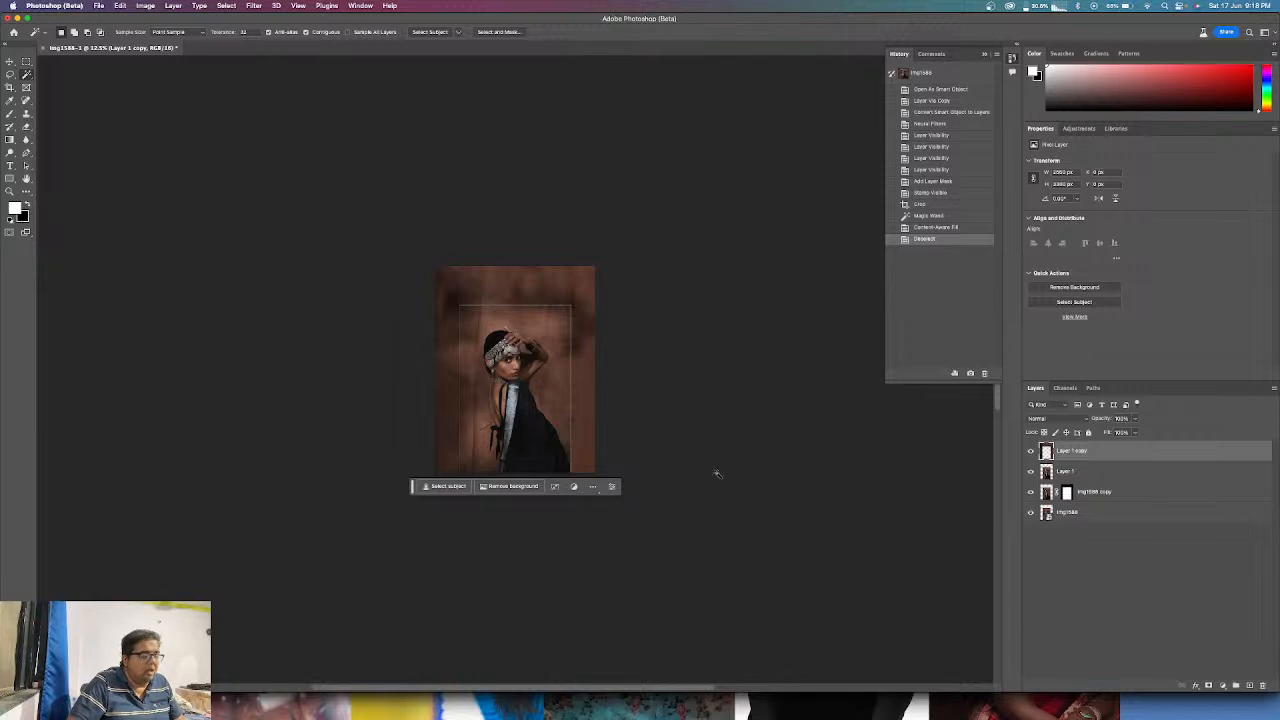
# - Stamp all visible layers into a new top layer and inspect the filled background around the portrait
pyautogui.press('super+alt+shift+e')
pyautogui.rightClick(551, 390)
pyautogui.click(531, 378)
pyautogui.press('z')
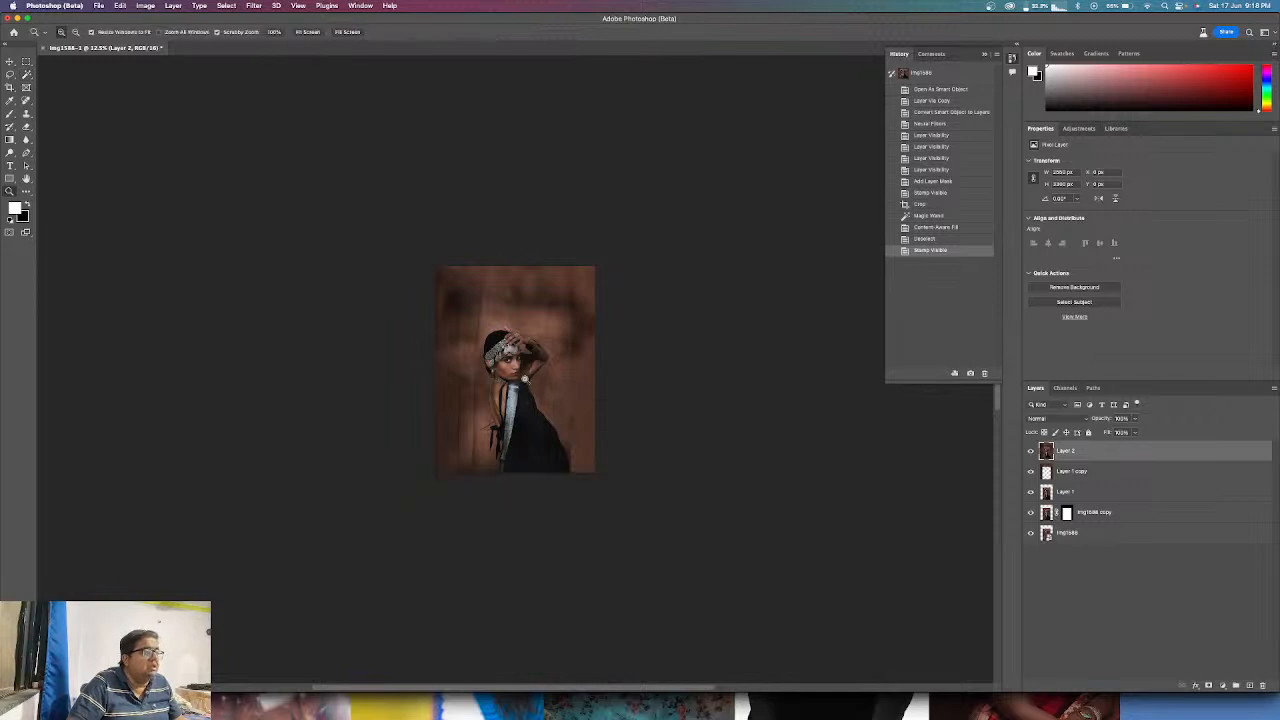
pyautogui.click(524, 378)
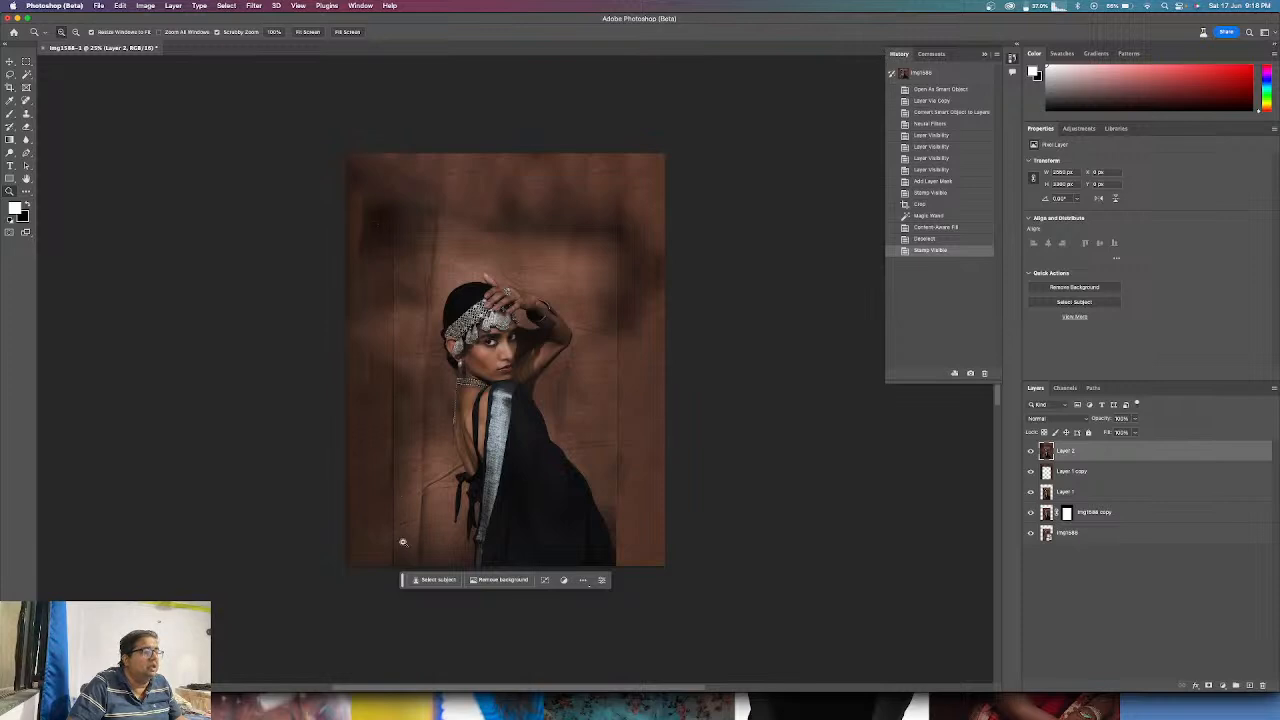
# - Revert the document history to the Crop state and try Generative Fill without a prompt on the full-width strip above the portrait
pyautogui.click(923, 194)
pyautogui.click(918, 204)
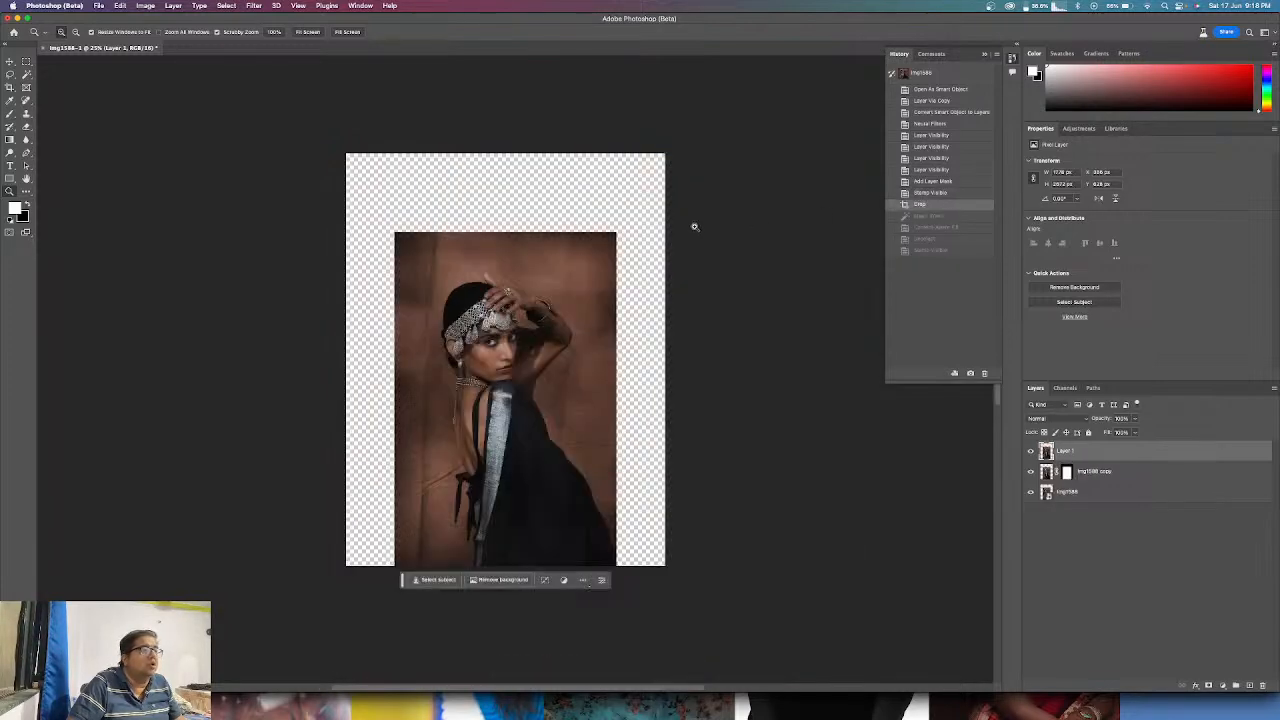
pyautogui.click(26, 61)
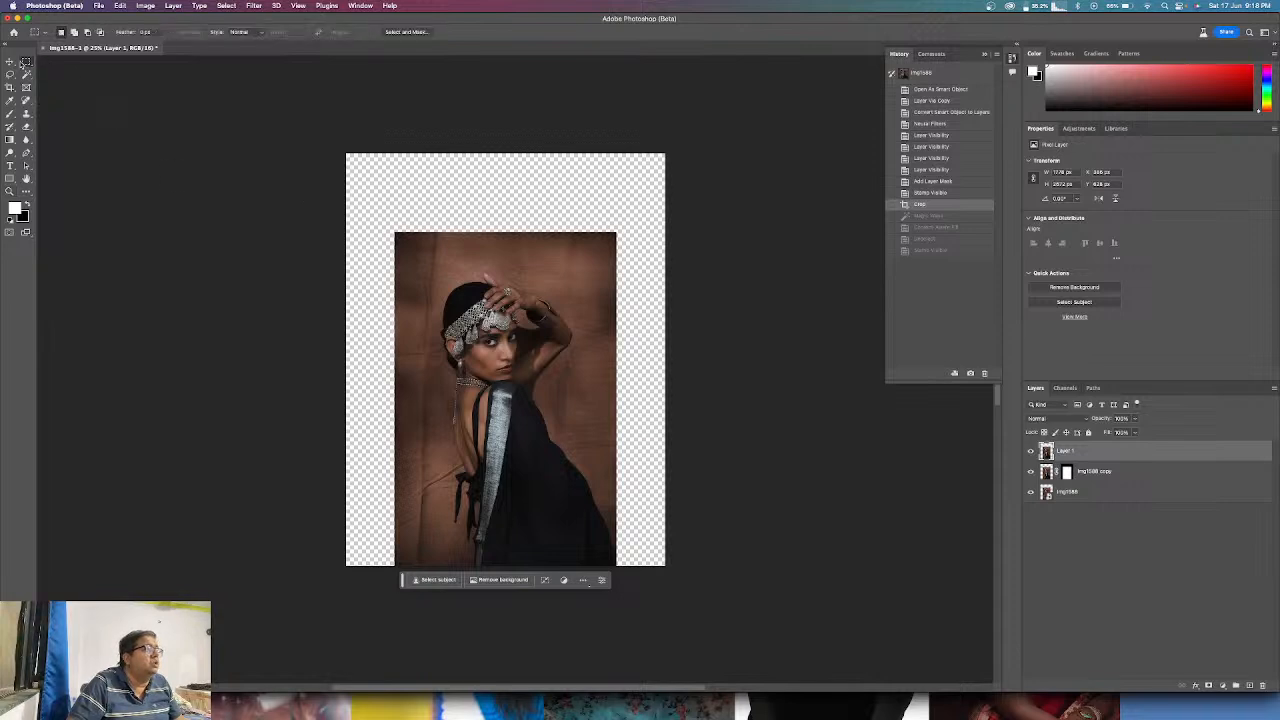
pyautogui.moveTo(341, 149); pyautogui.dragTo(456, 237)
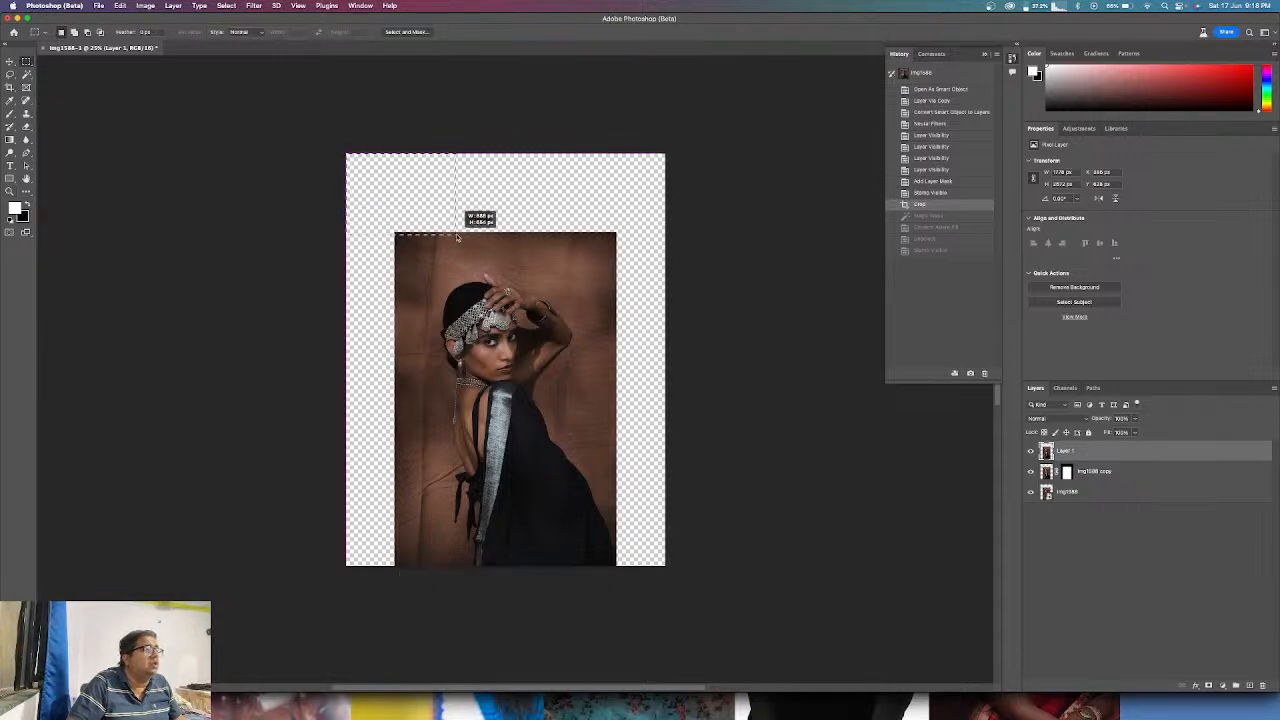
pyautogui.moveTo(659, 238); pyautogui.dragTo(667, 236)
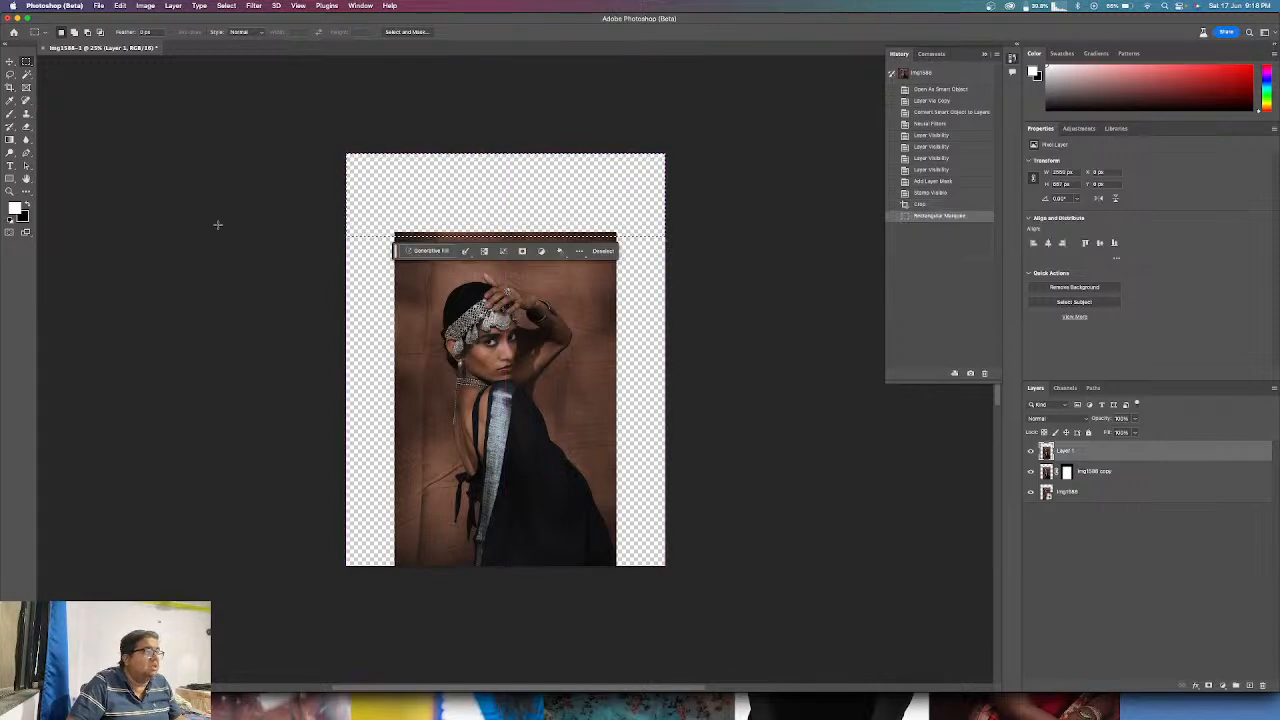
pyautogui.click(430, 251)
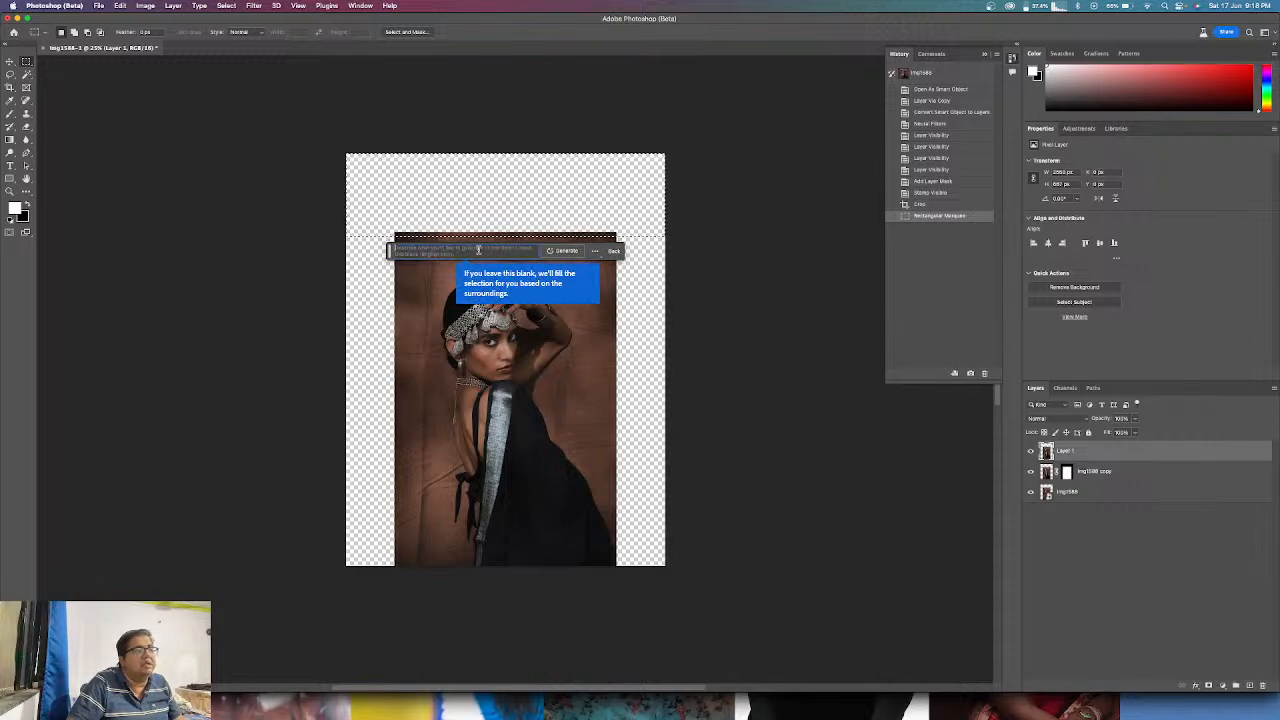
pyautogui.click(560, 251)
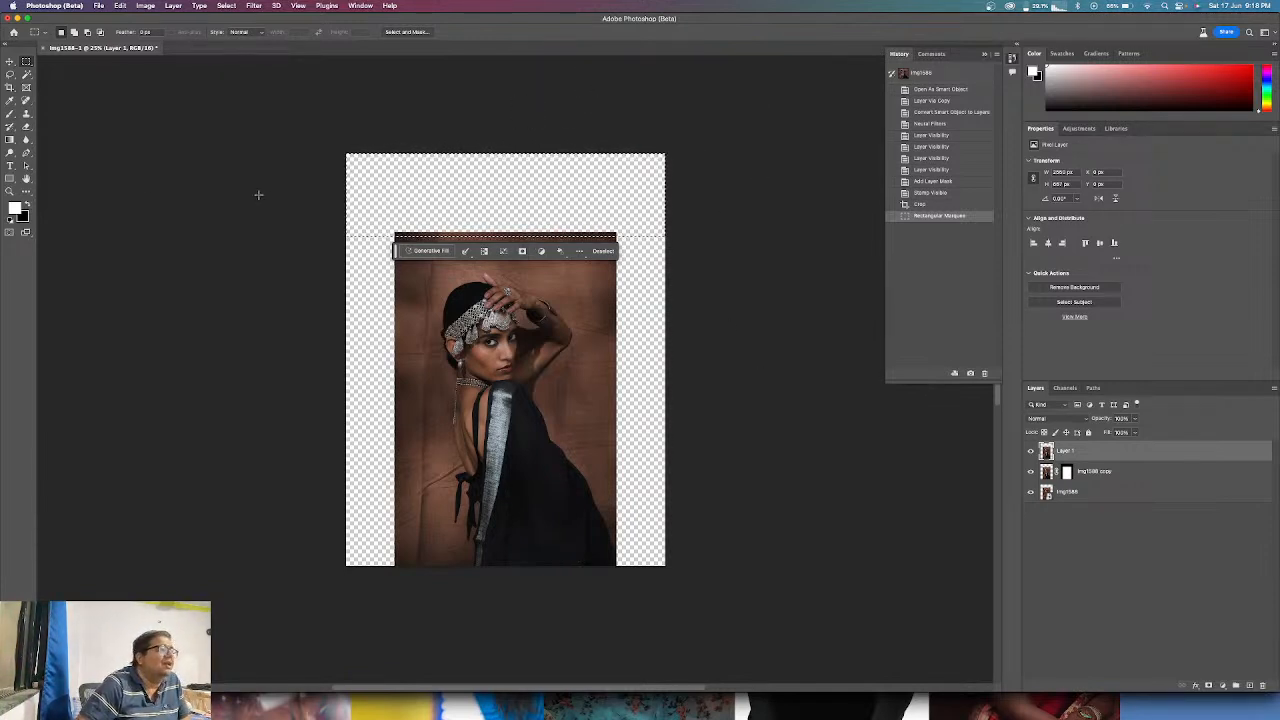
# - Fill the full-height strip left of the portrait using Generative Fill without a prompt and inspect the generated background
pyautogui.click(228, 184)
pyautogui.moveTo(334, 142); pyautogui.dragTo(407, 562)
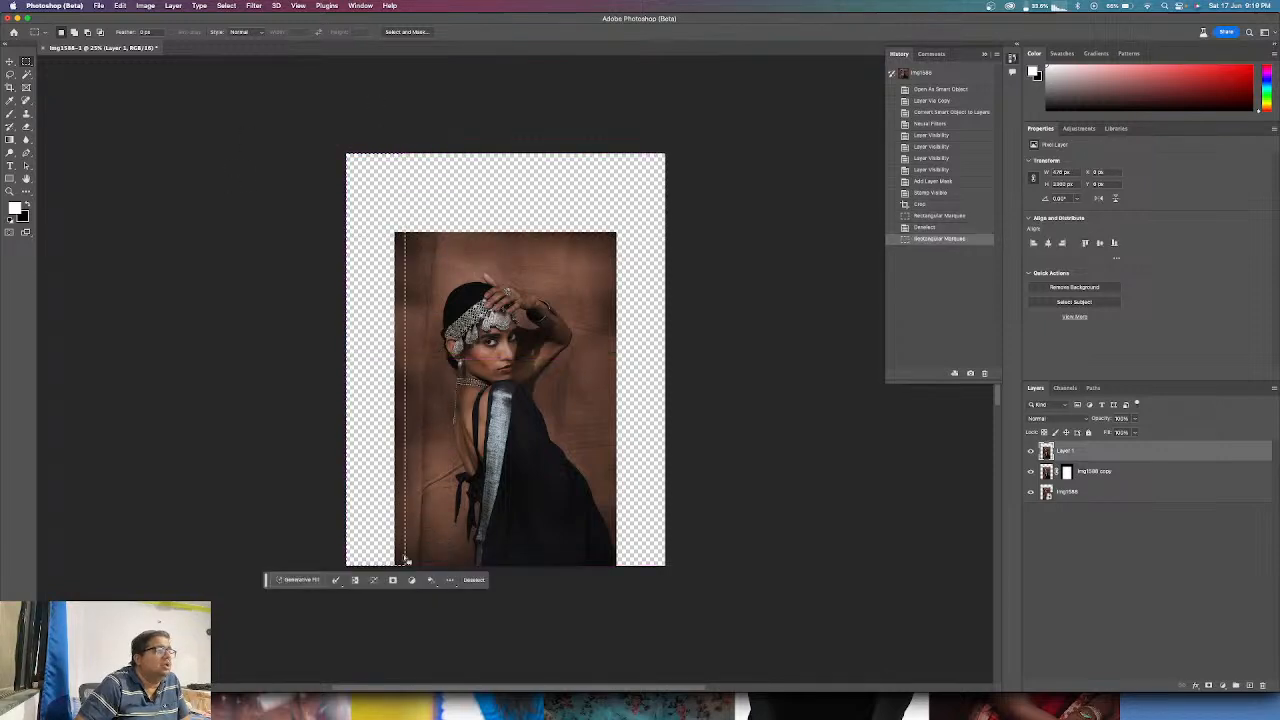
pyautogui.click(283, 579)
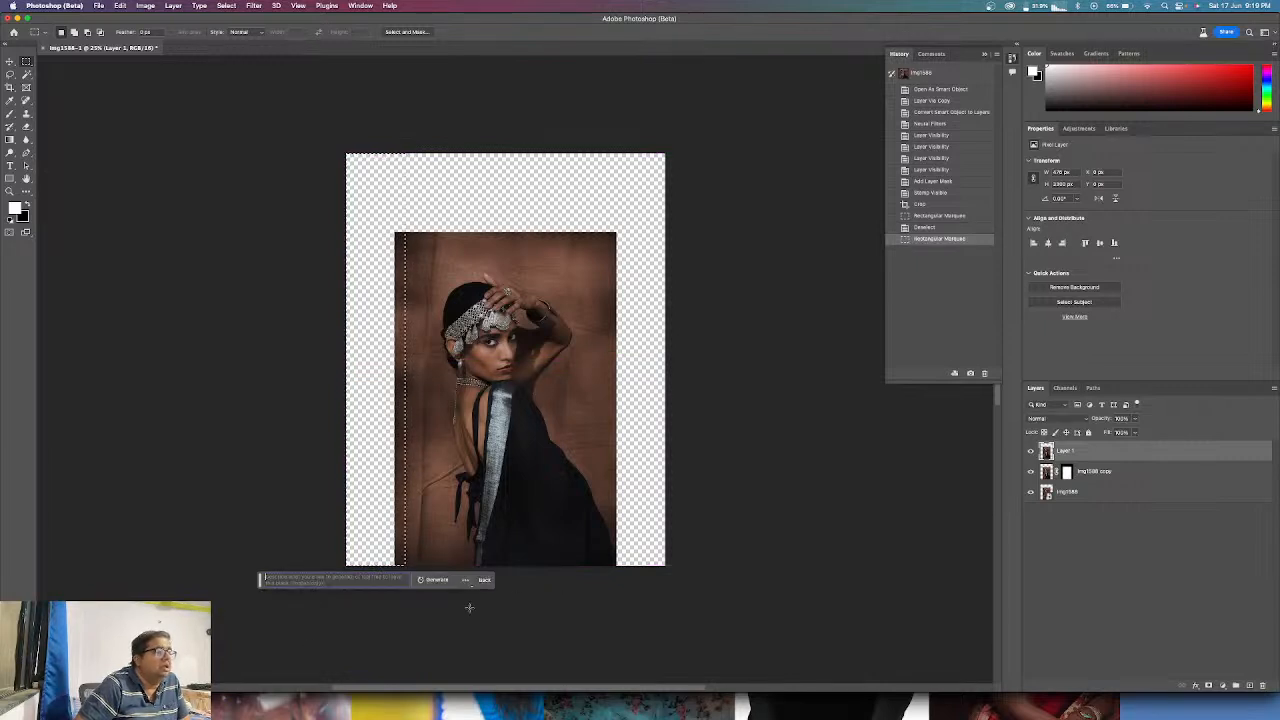
pyautogui.click(433, 581)
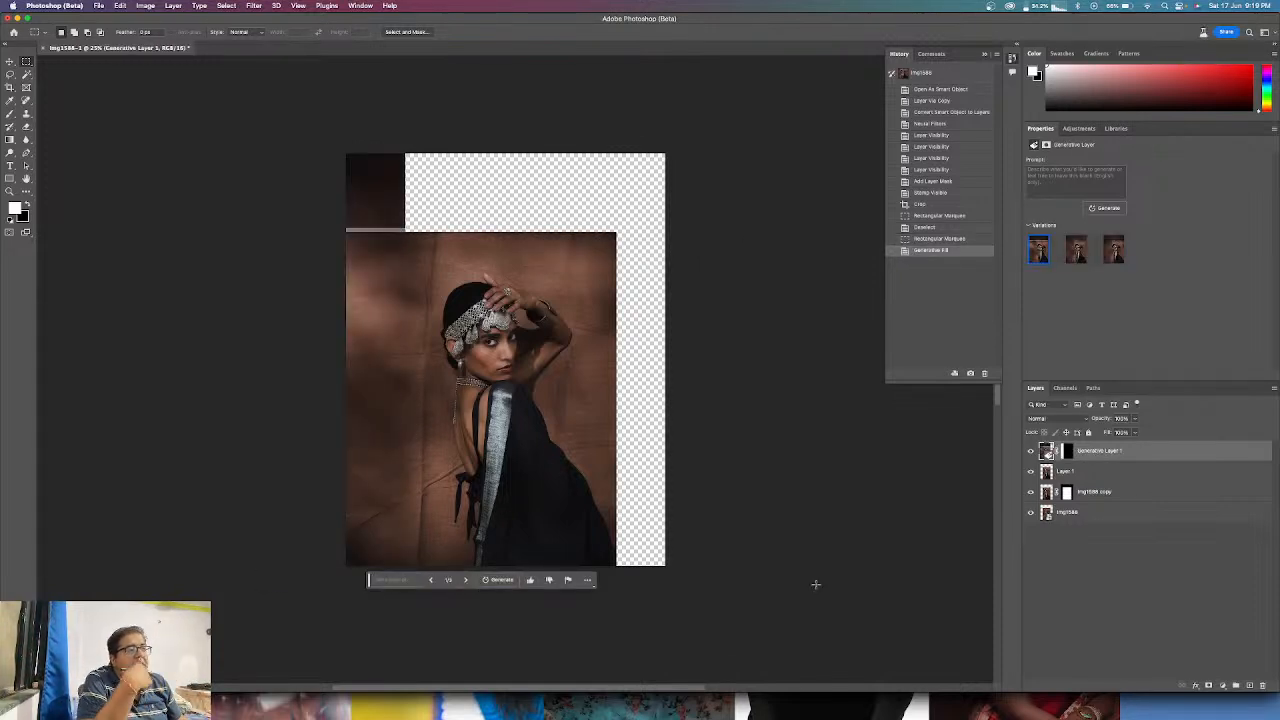
pyautogui.keyDown('super'); pyautogui.click(389, 488); pyautogui.keyUp('super')
pyautogui.keyDown('super'); pyautogui.click(389, 488); pyautogui.keyUp('super')
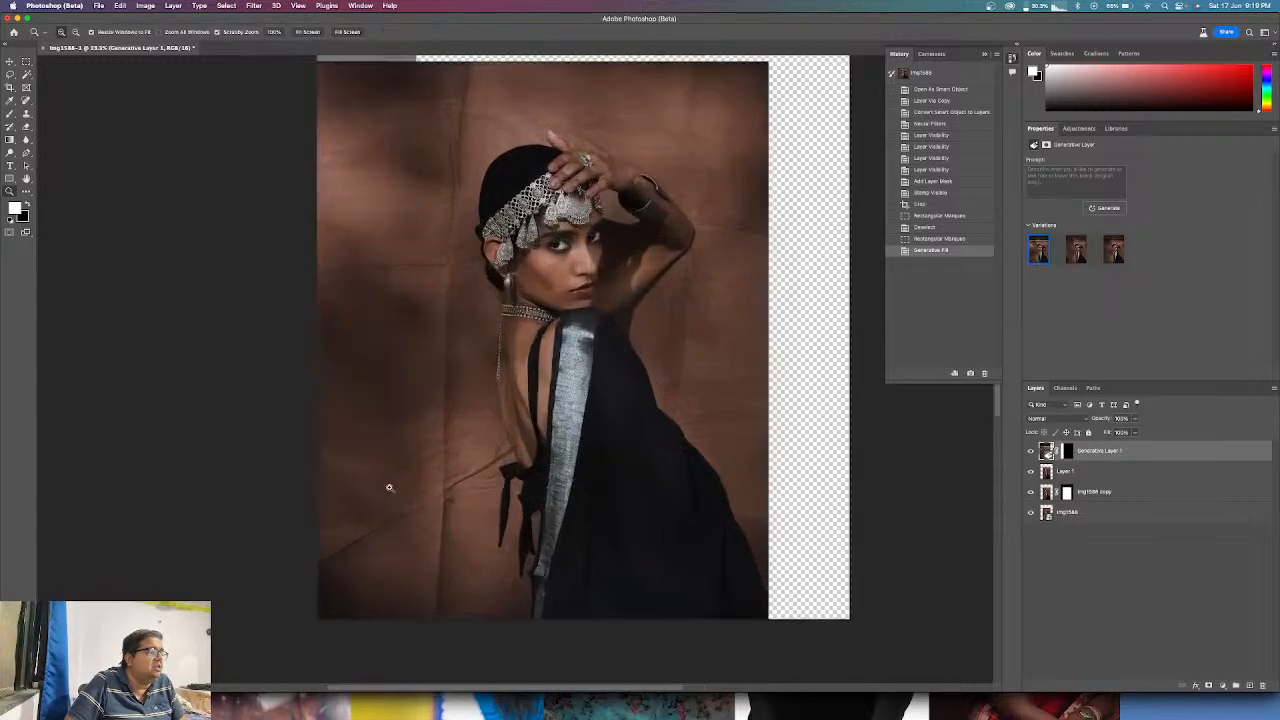
pyautogui.rightClick(388, 295)
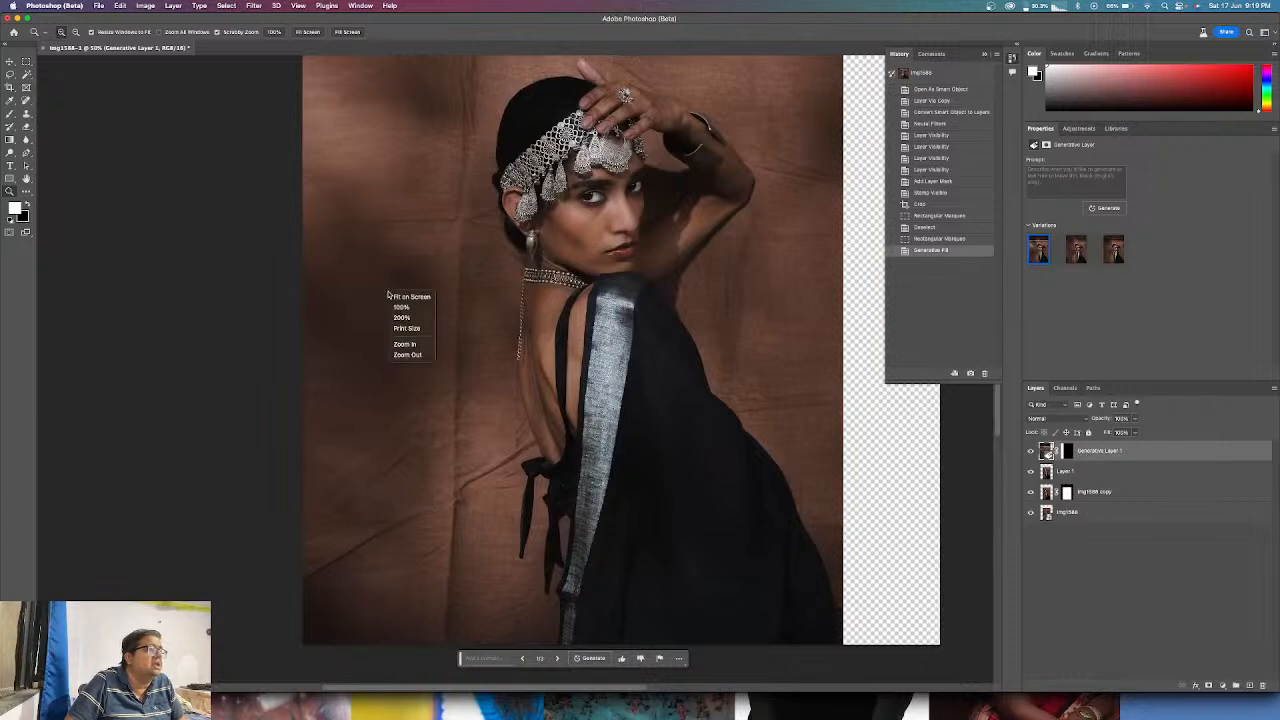
pyautogui.click(396, 296)
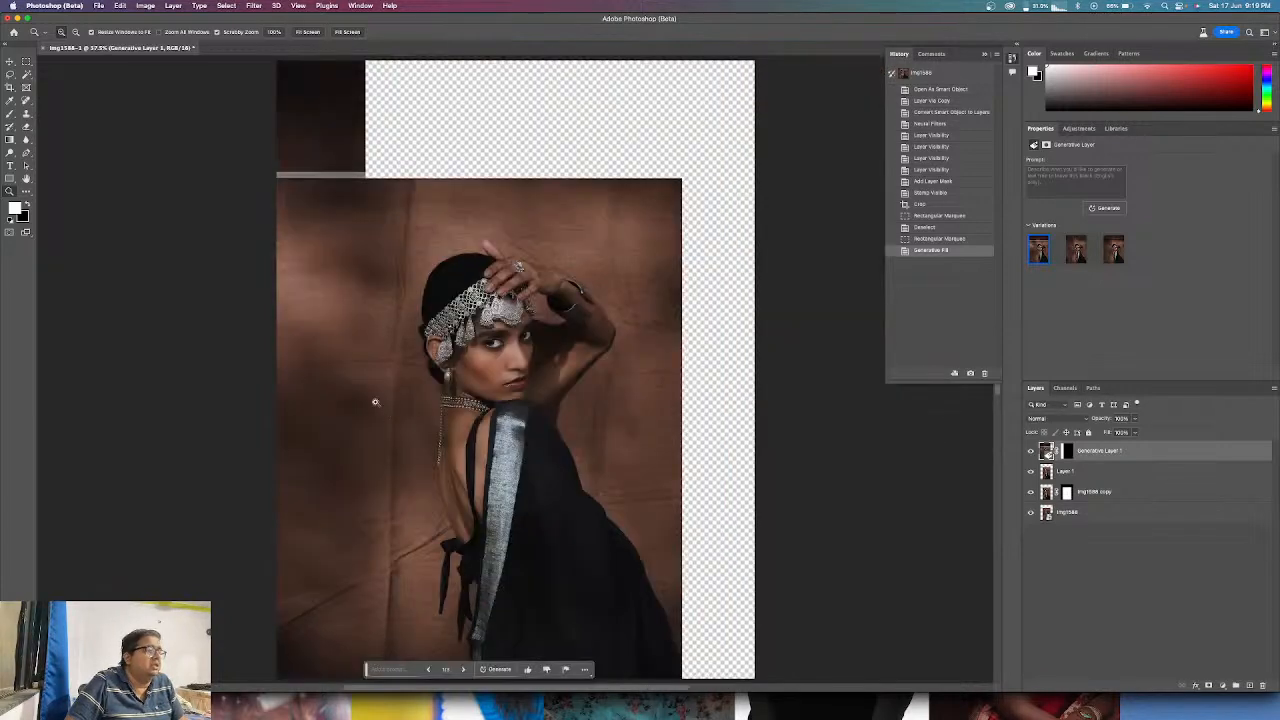
pyautogui.keyDown('alt'); pyautogui.click(360, 352); pyautogui.keyUp('alt')
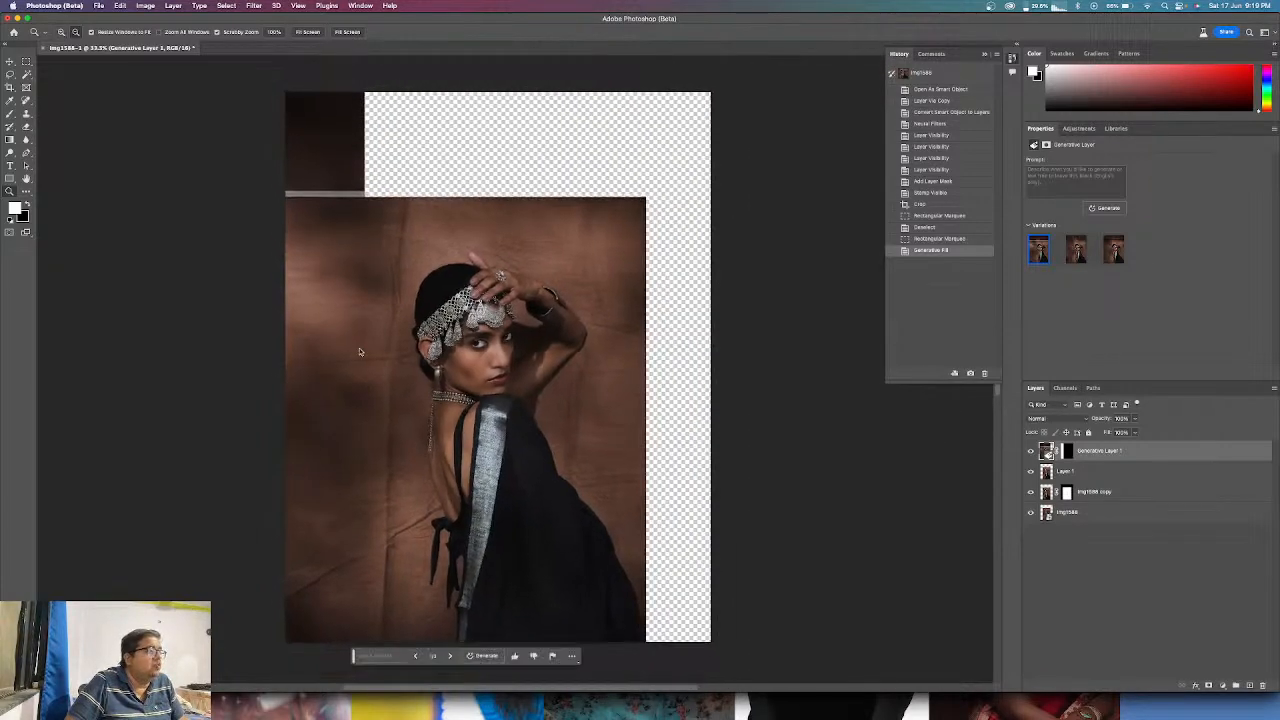
pyautogui.keyDown('alt'); pyautogui.click(360, 352); pyautogui.keyUp('alt')
# - Try Generative Fill without a prompt on the full-width top strip, overlapping the portrait's upper edge, and clear the selection
pyautogui.click(27, 61)
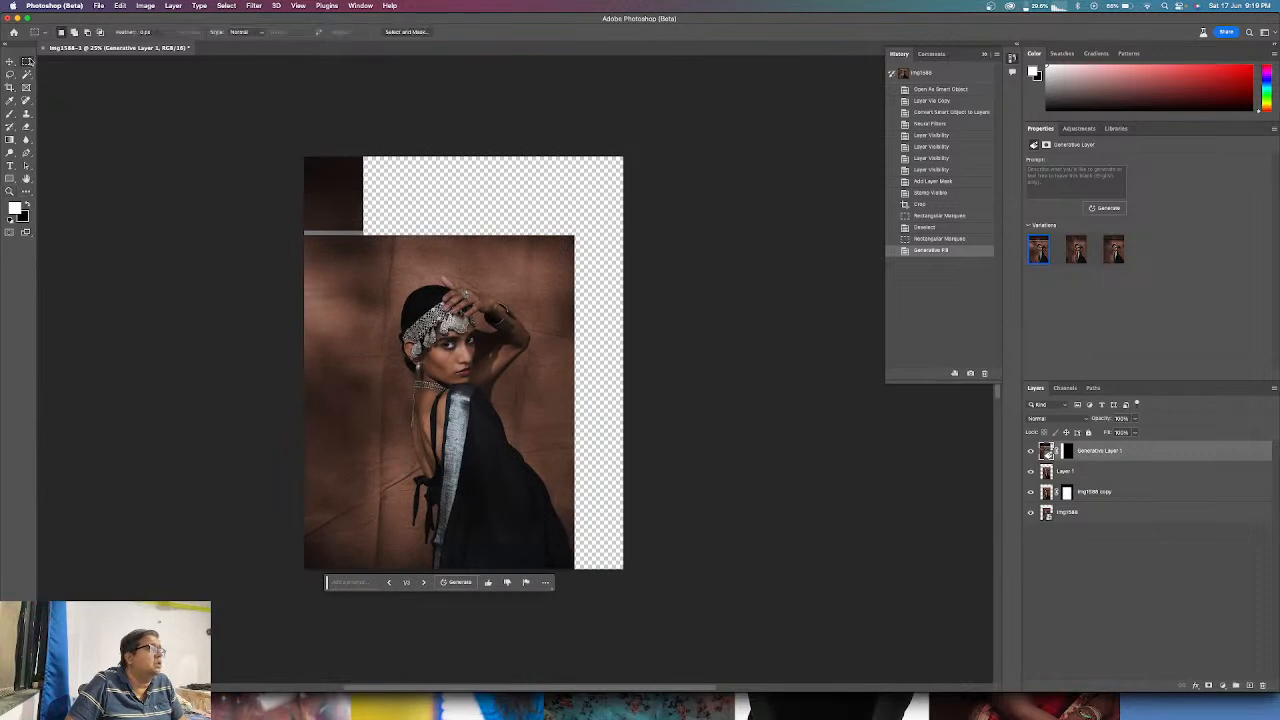
pyautogui.moveTo(280, 157); pyautogui.dragTo(284, 198)
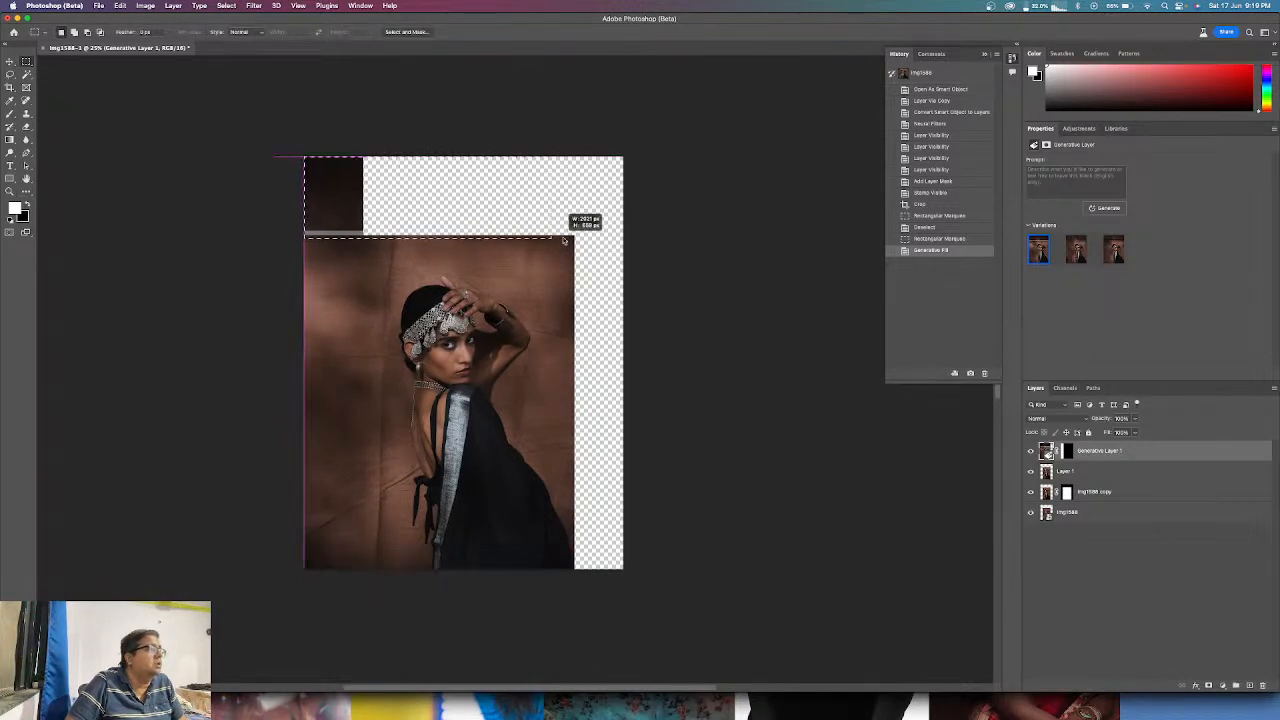
pyautogui.moveTo(622, 251); pyautogui.dragTo(626, 252)
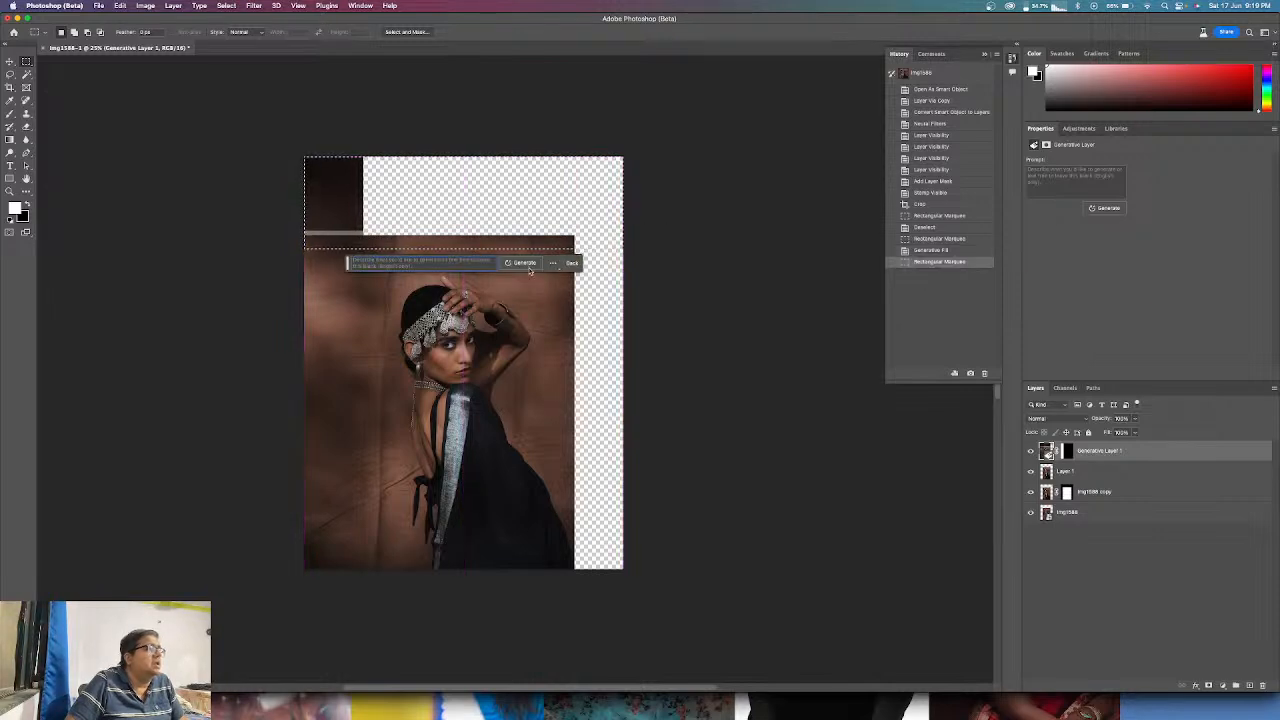
pyautogui.click(525, 263)
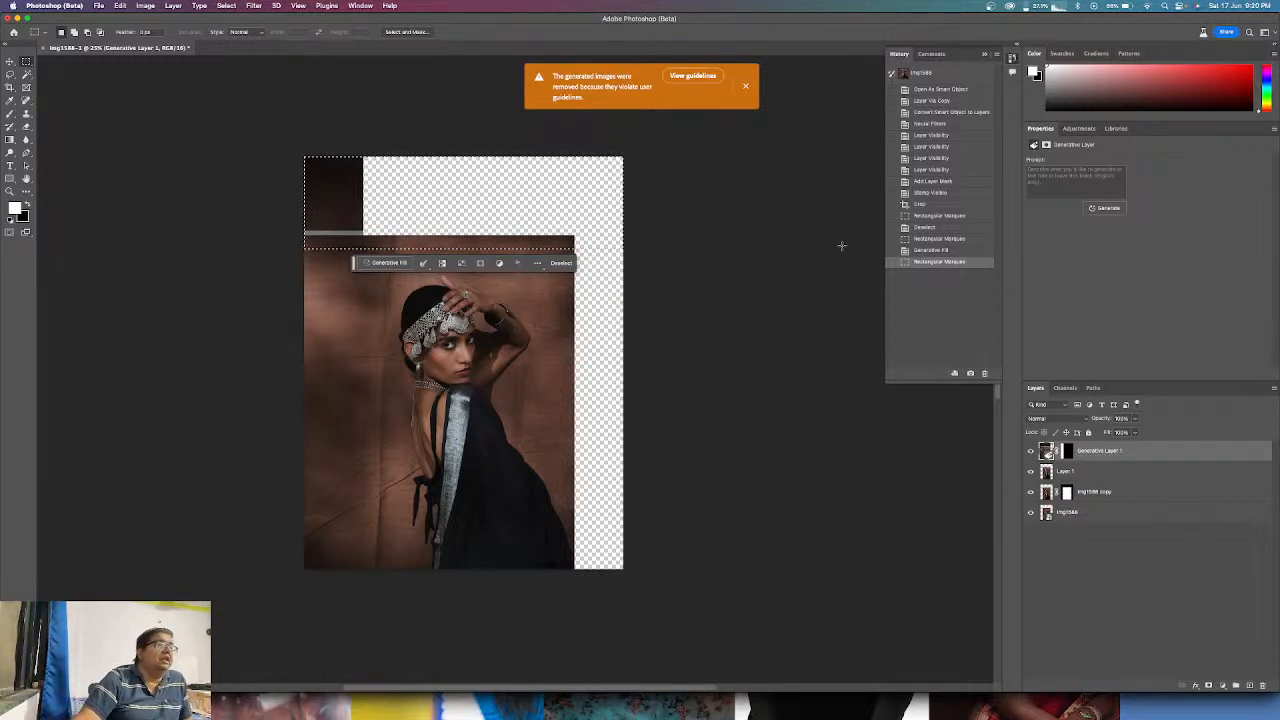
pyautogui.click(744, 85)
pyautogui.click(696, 229)
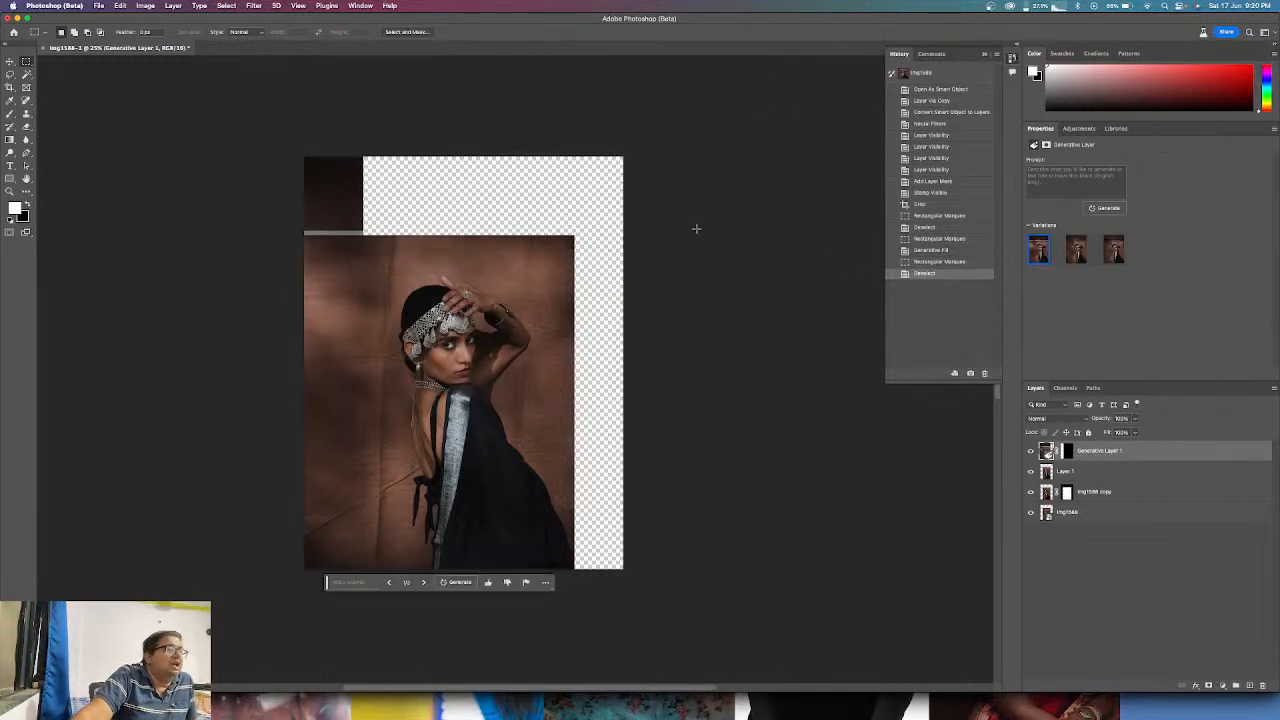
# - Try Generative Fill without a prompt on the full-height strip along the portrait's right edge and clear the selection
pyautogui.moveTo(637, 161); pyautogui.dragTo(568, 570)
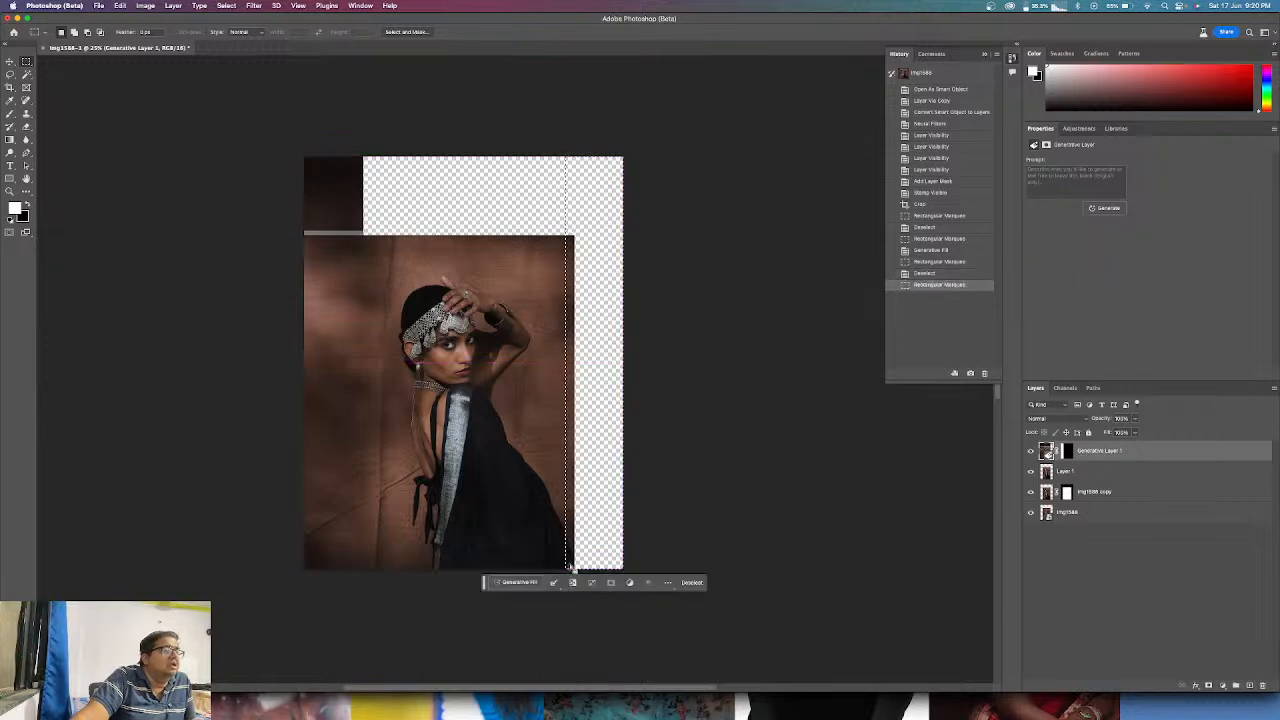
pyautogui.click(515, 582)
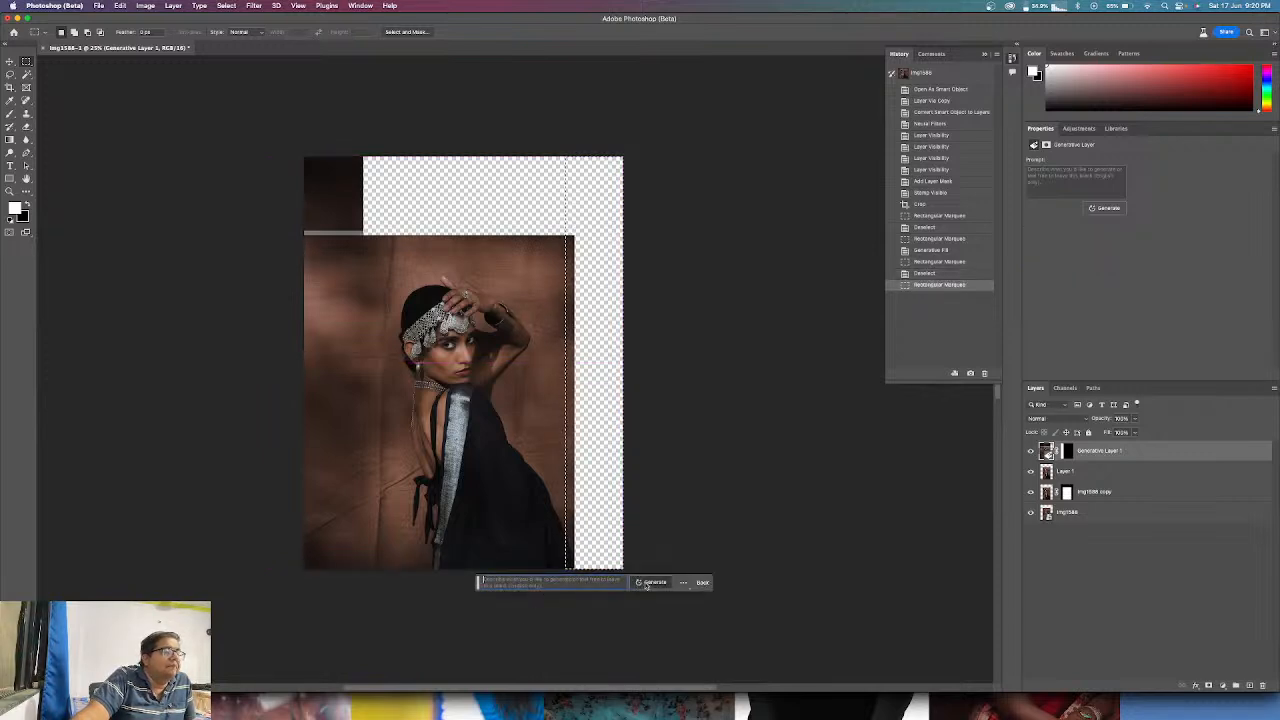
pyautogui.click(648, 583)
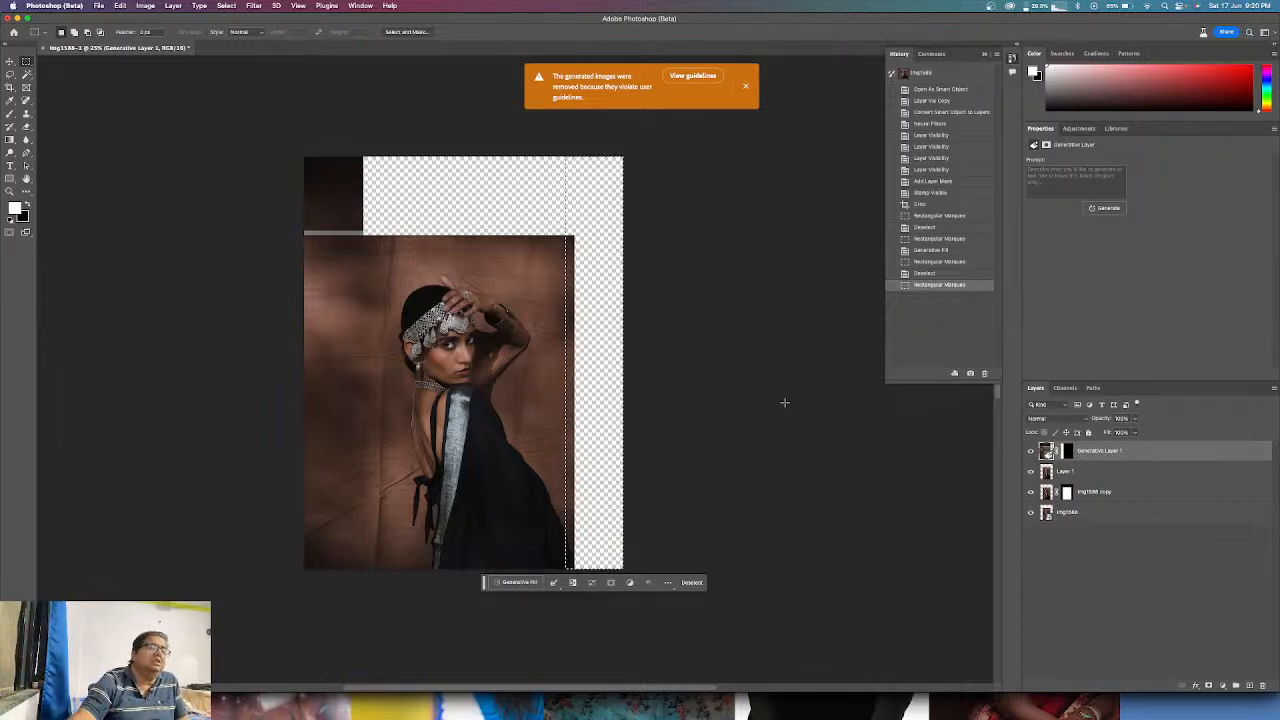
pyautogui.click(718, 250)
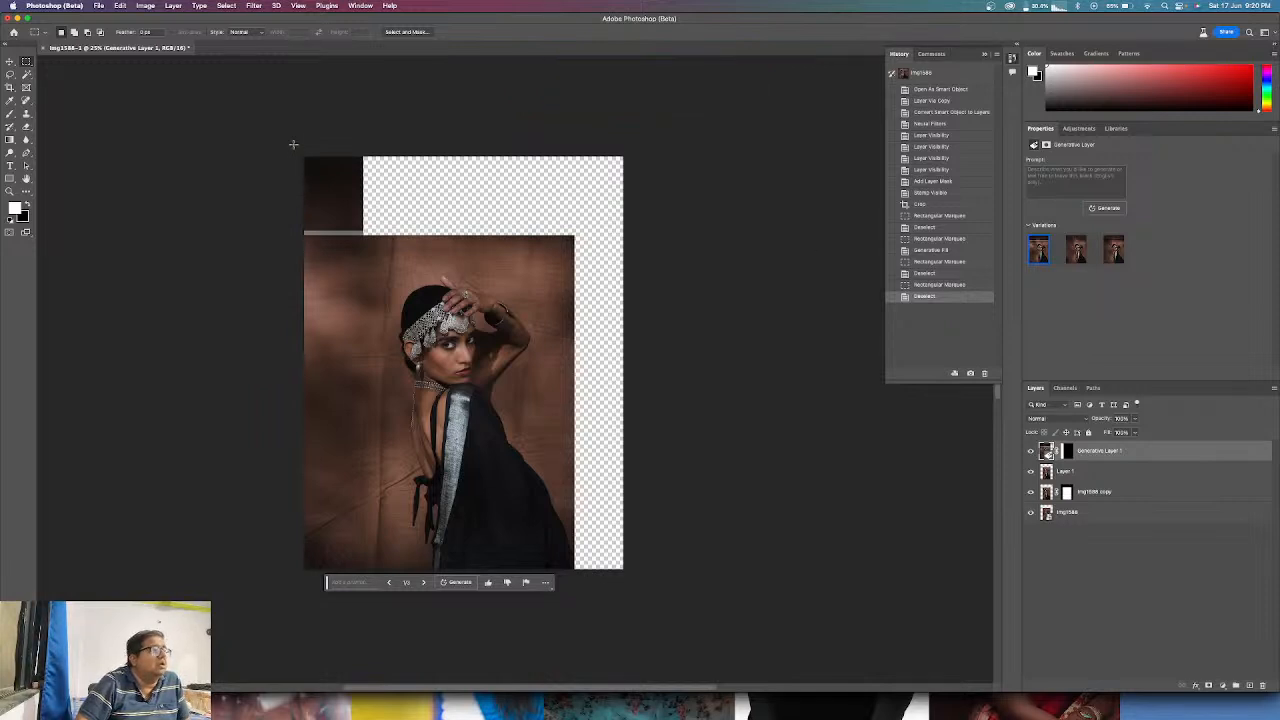
# - Retry Generative Fill without a prompt on the top strip with a narrower overlap onto the portrait, and deselect it
pyautogui.moveTo(292, 148); pyautogui.dragTo(298, 227)
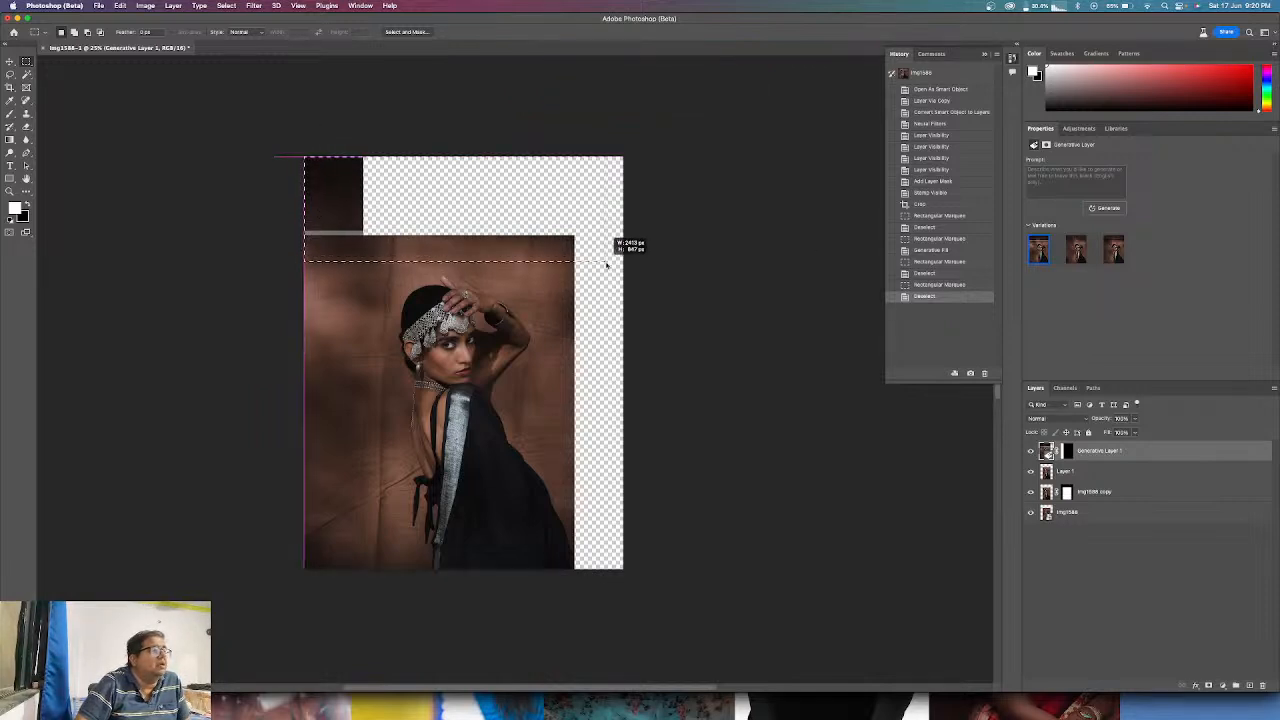
pyautogui.moveTo(614, 275); pyautogui.dragTo(623, 238)
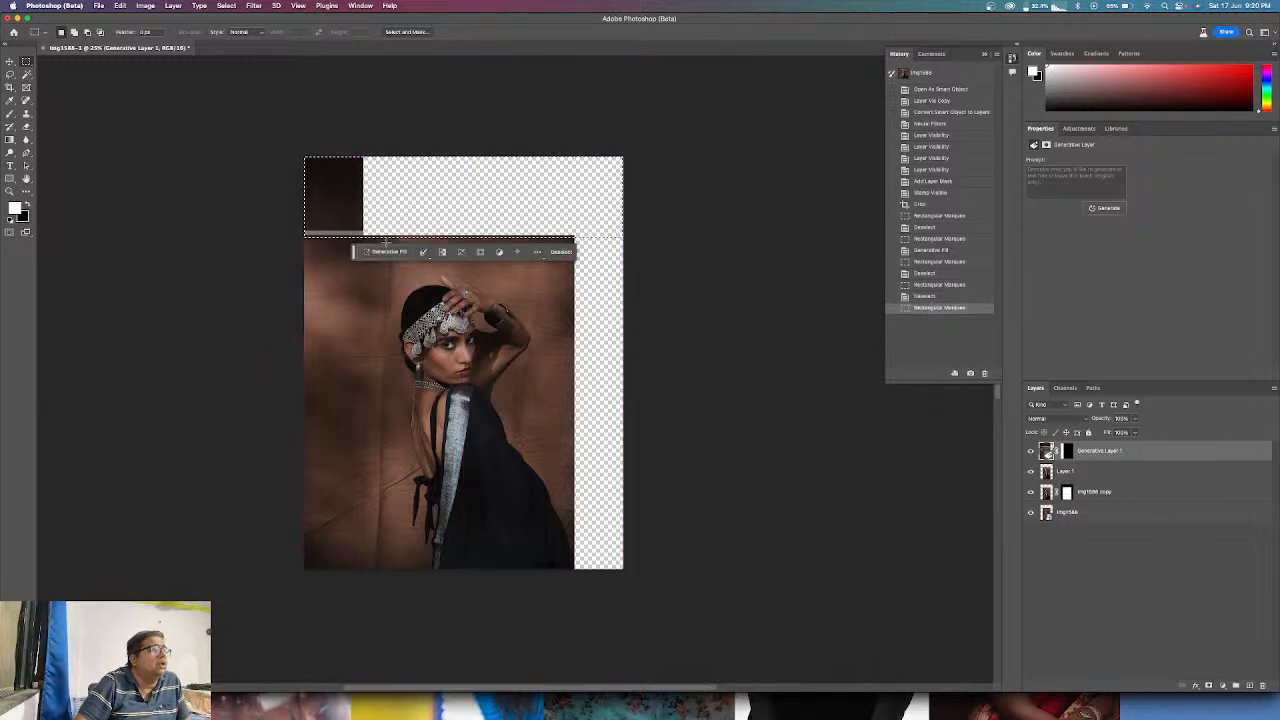
pyautogui.click(523, 252)
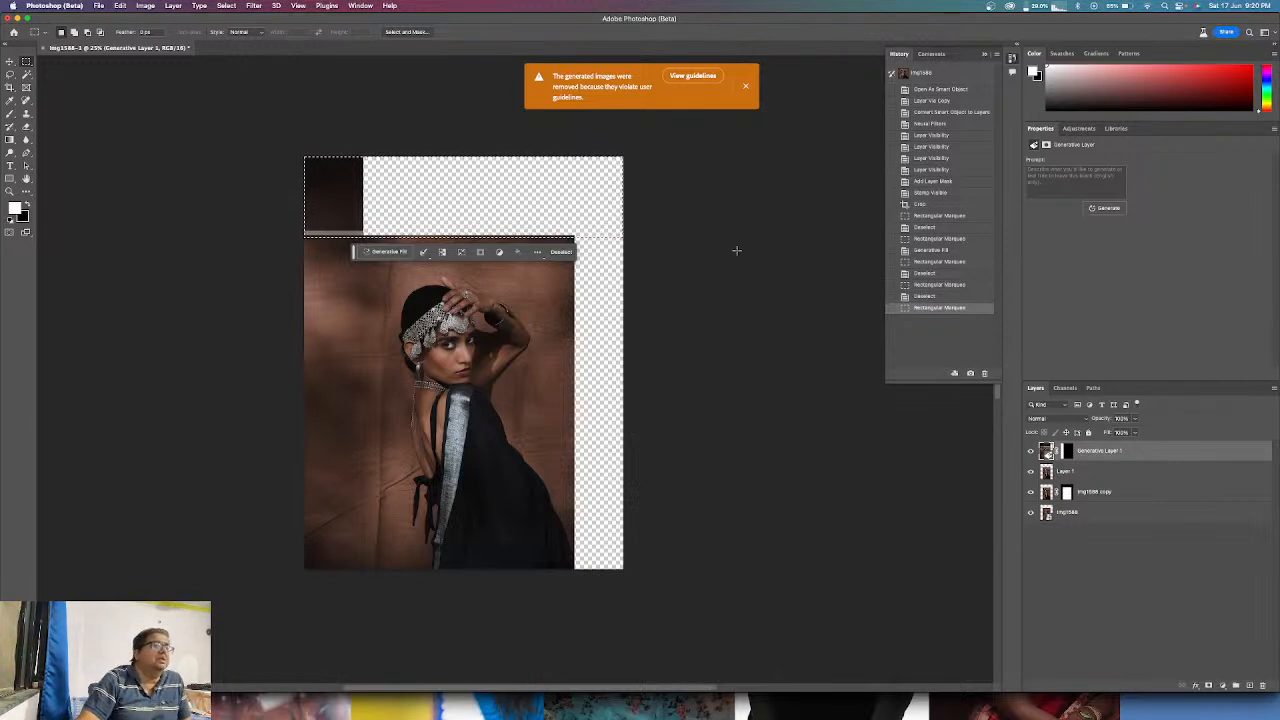
pyautogui.click(745, 86)
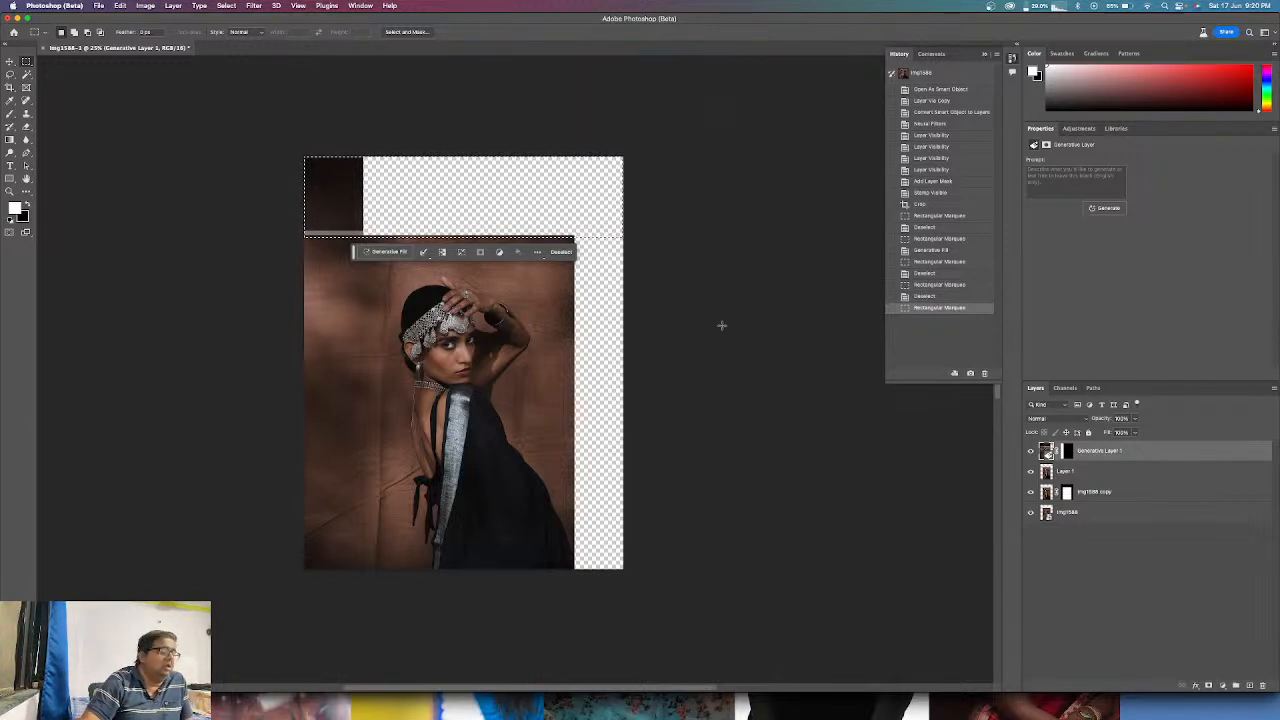
pyautogui.press('super+d')
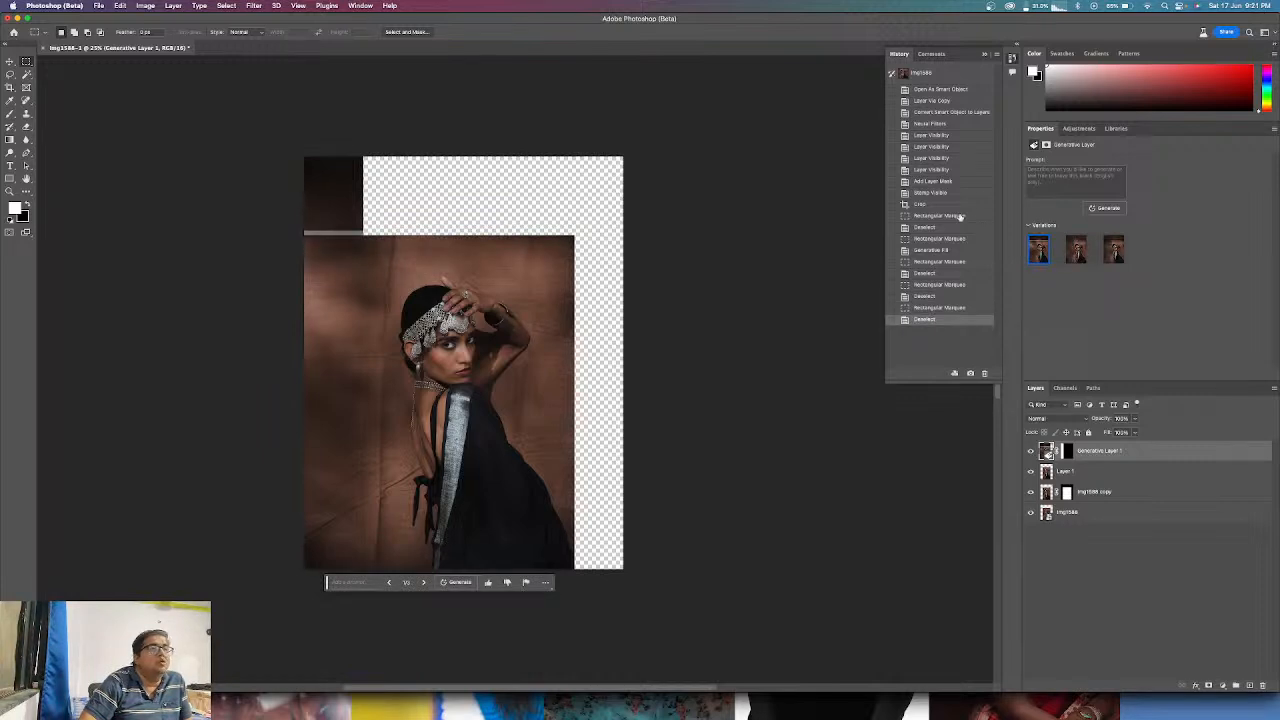
# - Revert the document to its Stamp Visible history state, before the crop, and fit the whole portrait on screen
pyautogui.click(925, 193)
pyautogui.rightClick(688, 221)
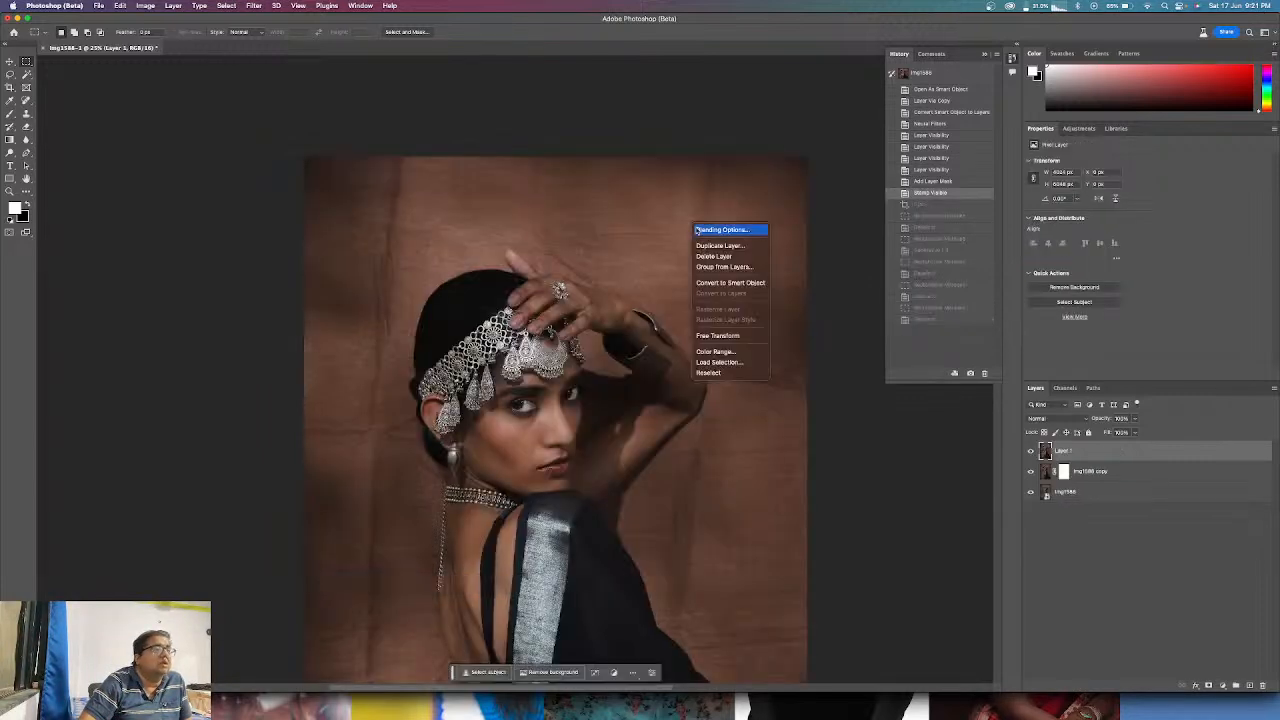
pyautogui.click(545, 219)
pyautogui.press('z')
pyautogui.rightClick(545, 219)
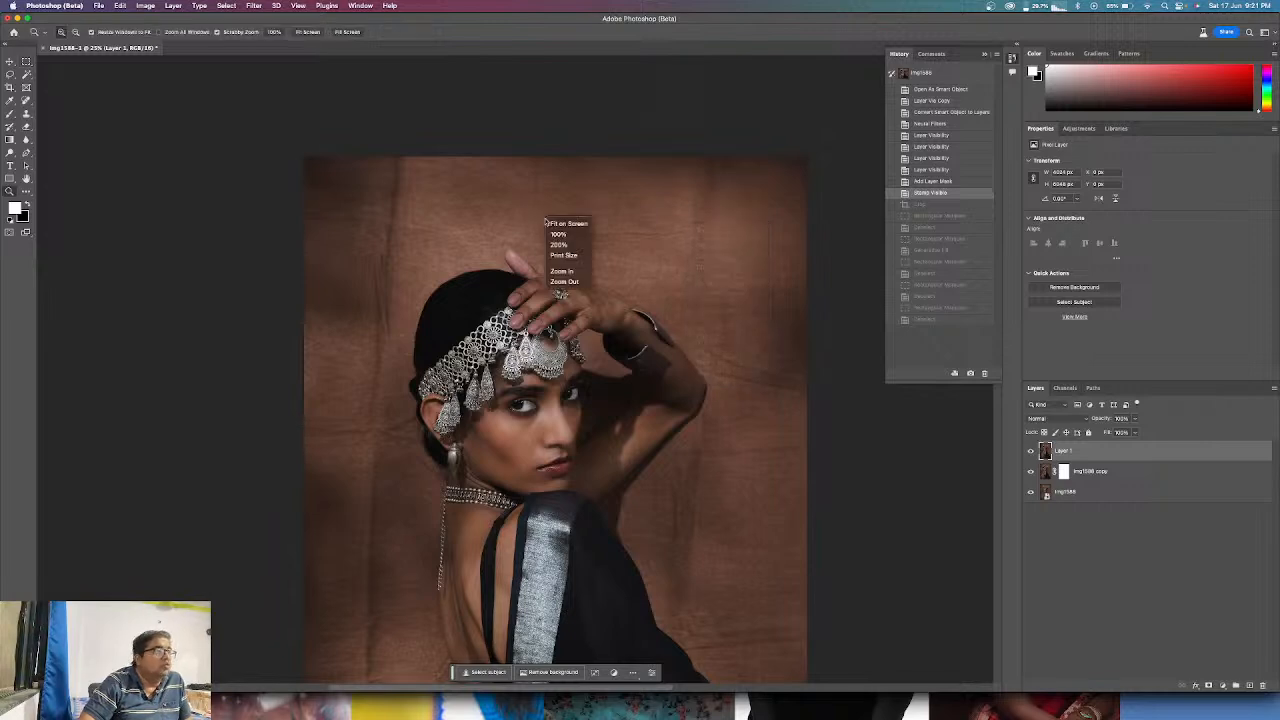
pyautogui.click(565, 220)
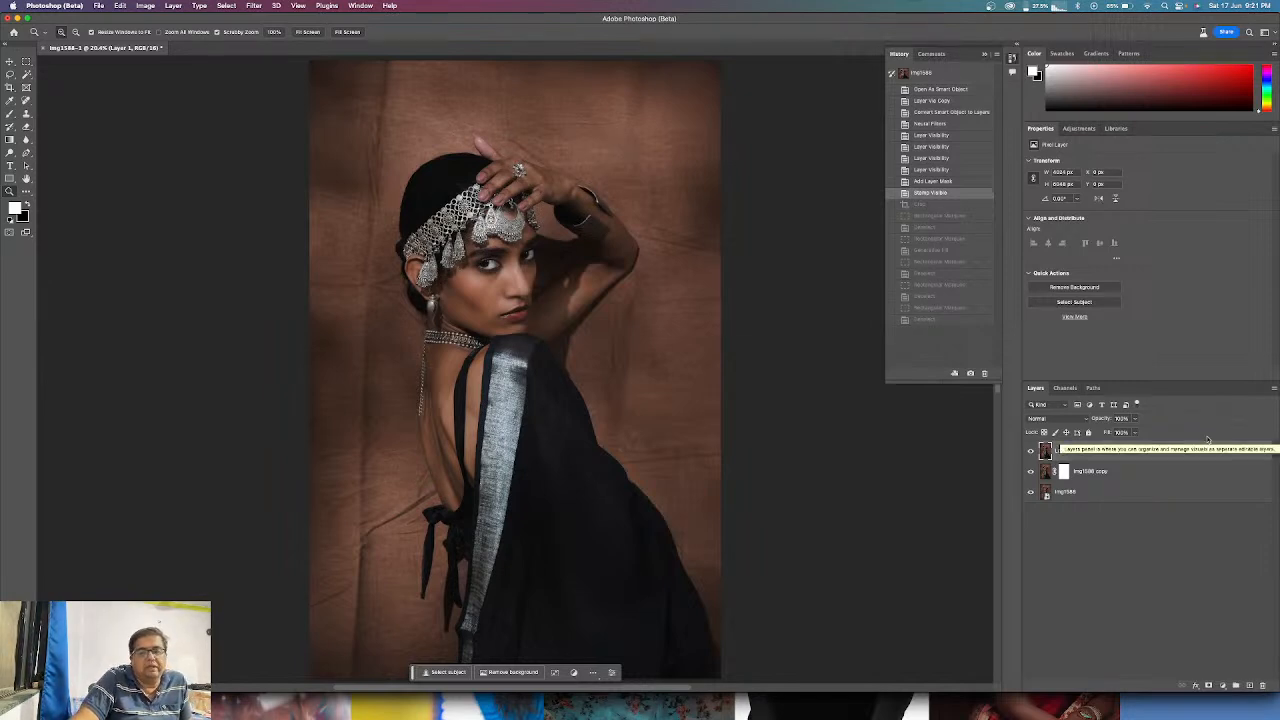
# - Select the woman automatically as the subject and invert the selection so that it covers the background
pyautogui.click(1106, 302)
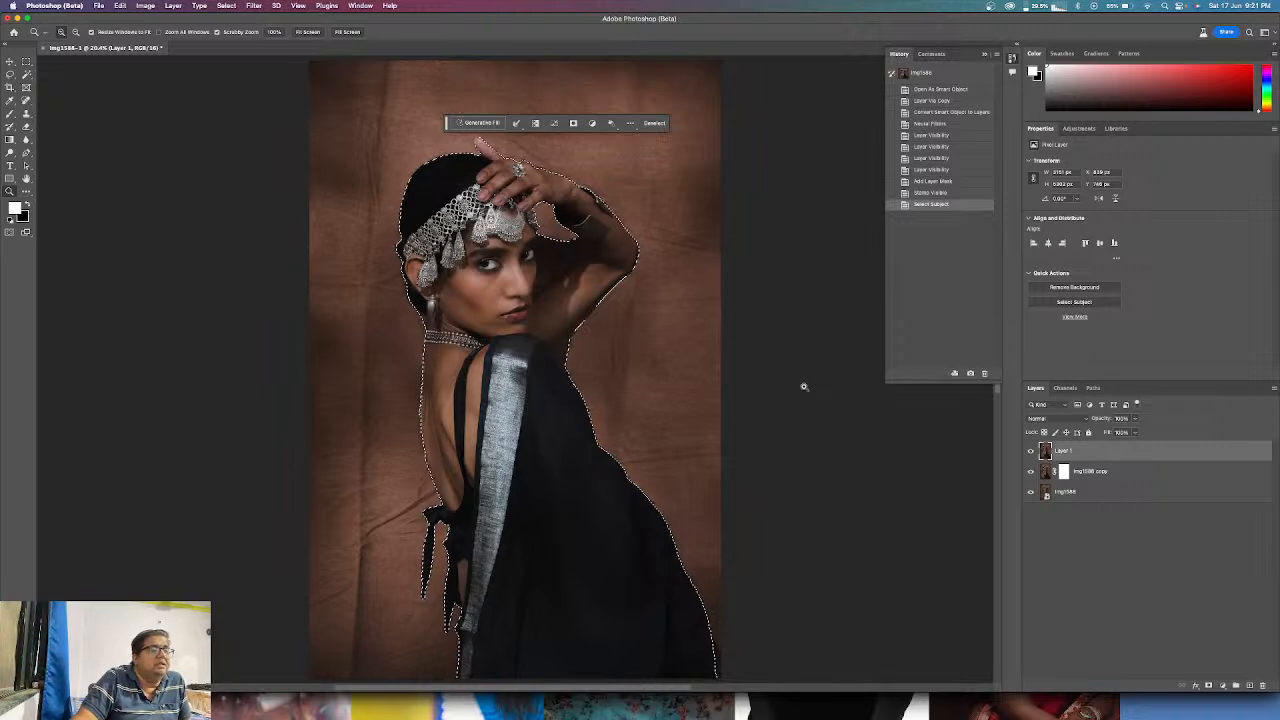
pyautogui.click(1208, 686)
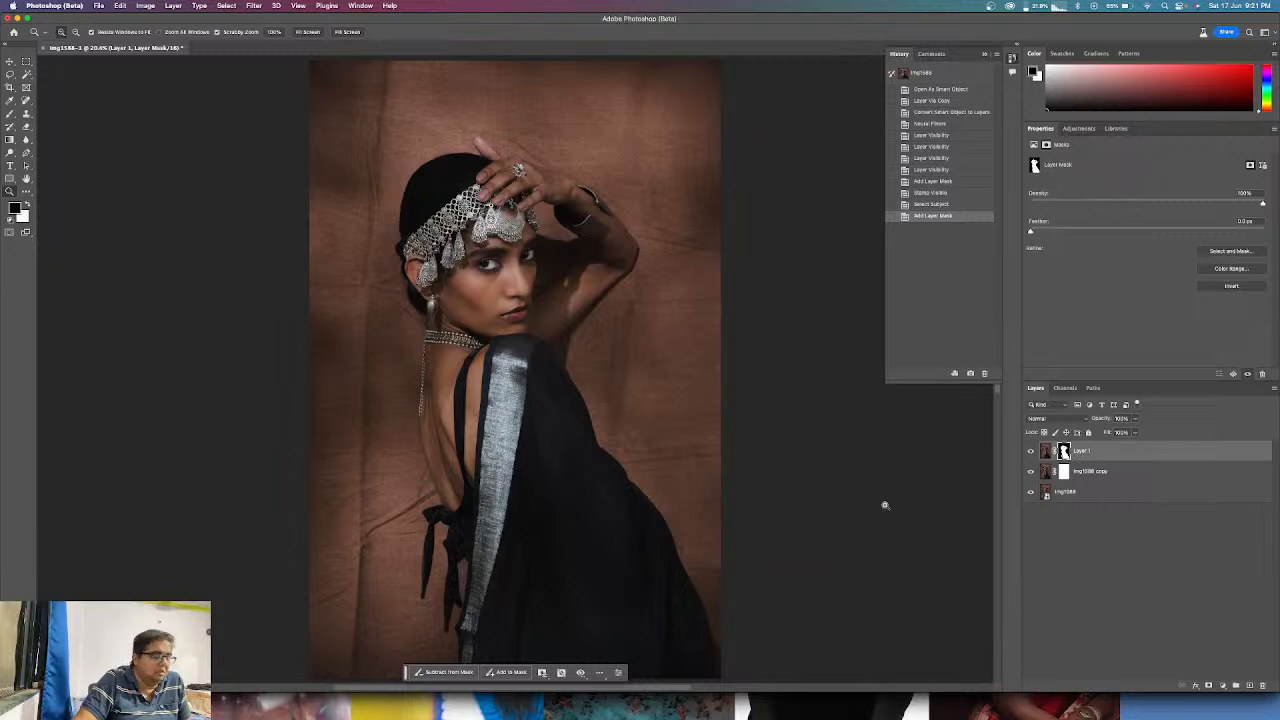
pyautogui.press('super+z')
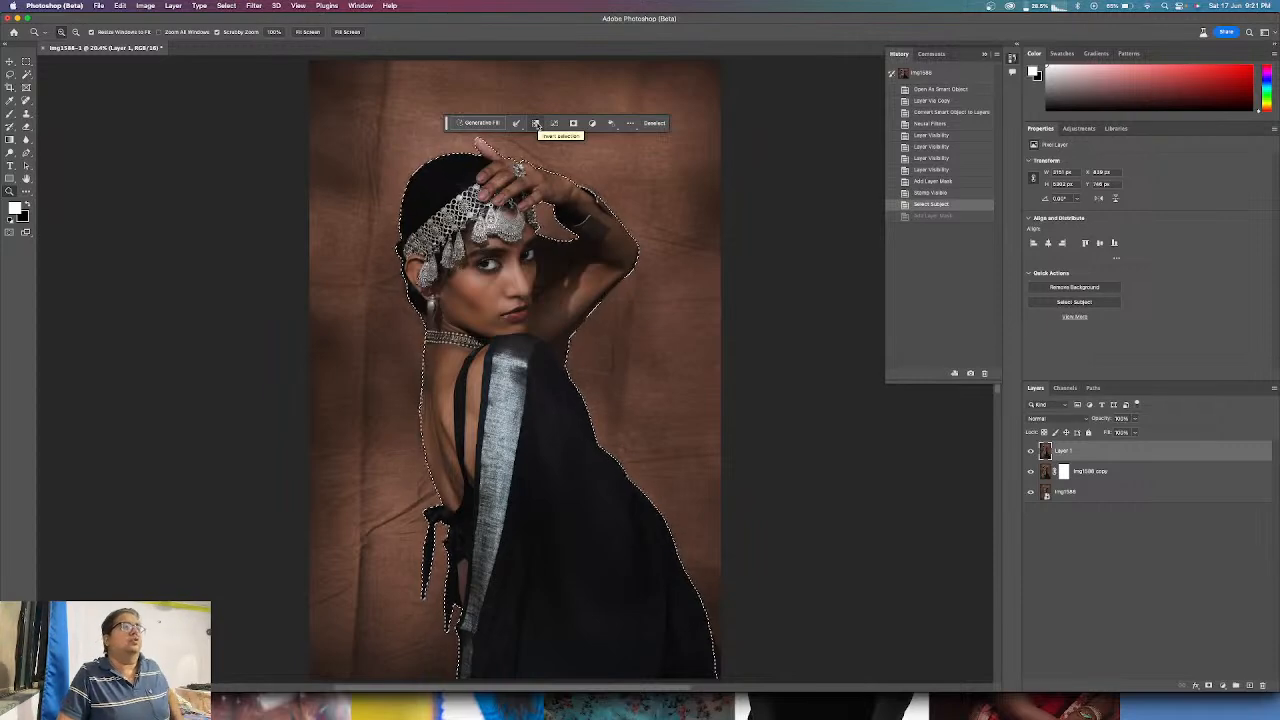
pyautogui.click(536, 123)
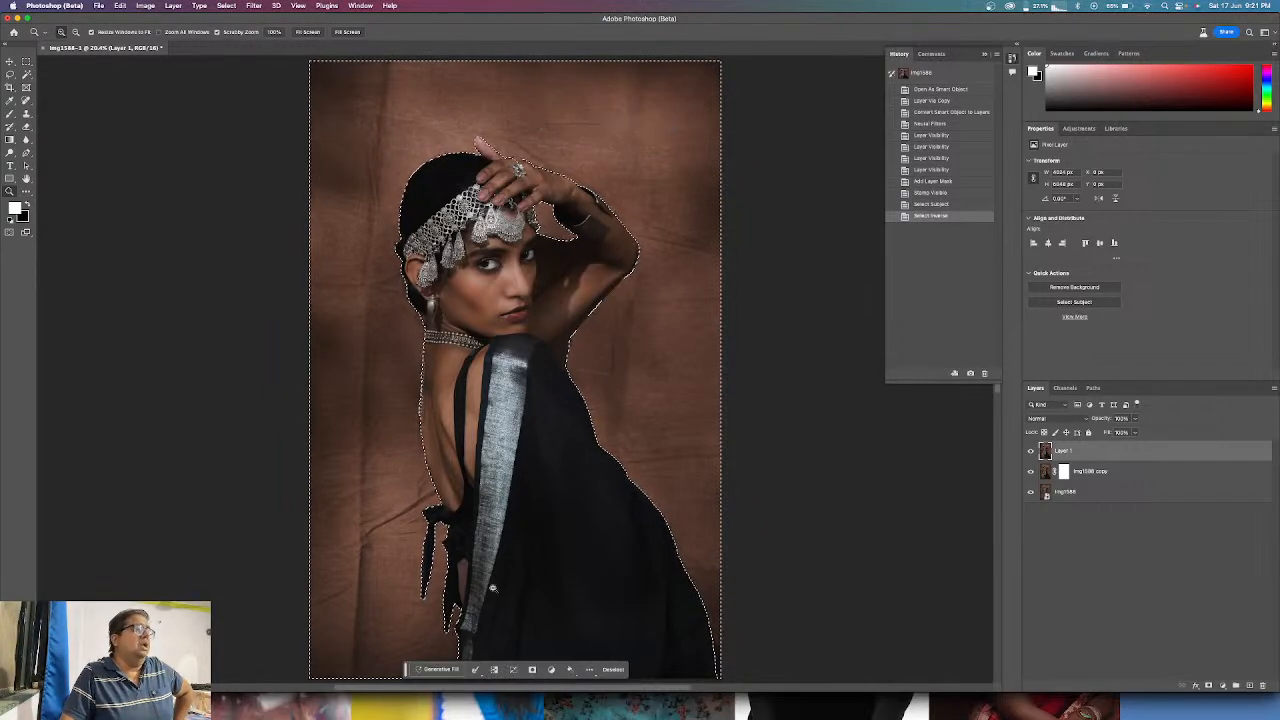
# - Replace the selected background using Generative Fill with the prompt "an old palace" and preview the second and third variations
pyautogui.click(440, 669)
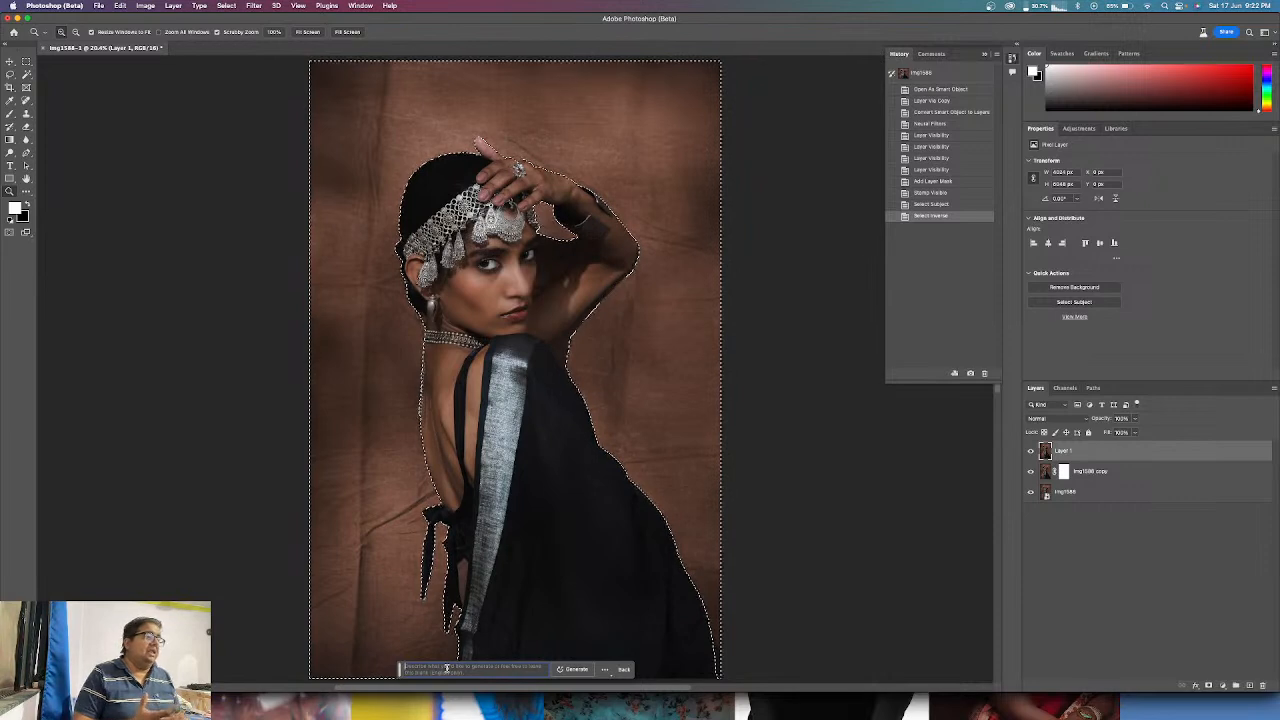
pyautogui.write('an old palace')
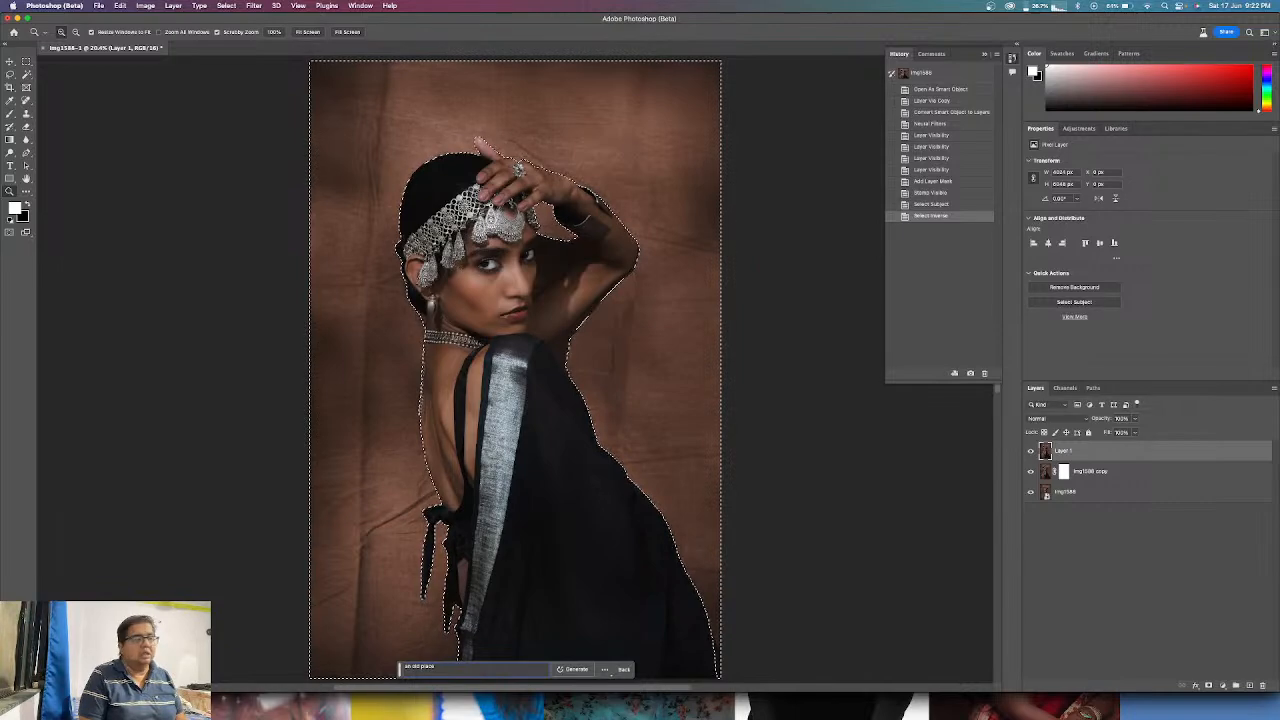
pyautogui.press('BackSpace')
pyautogui.press('BackSpace')
pyautogui.press('BackSpace')
pyautogui.press('BackSpace')
pyautogui.write('alace')
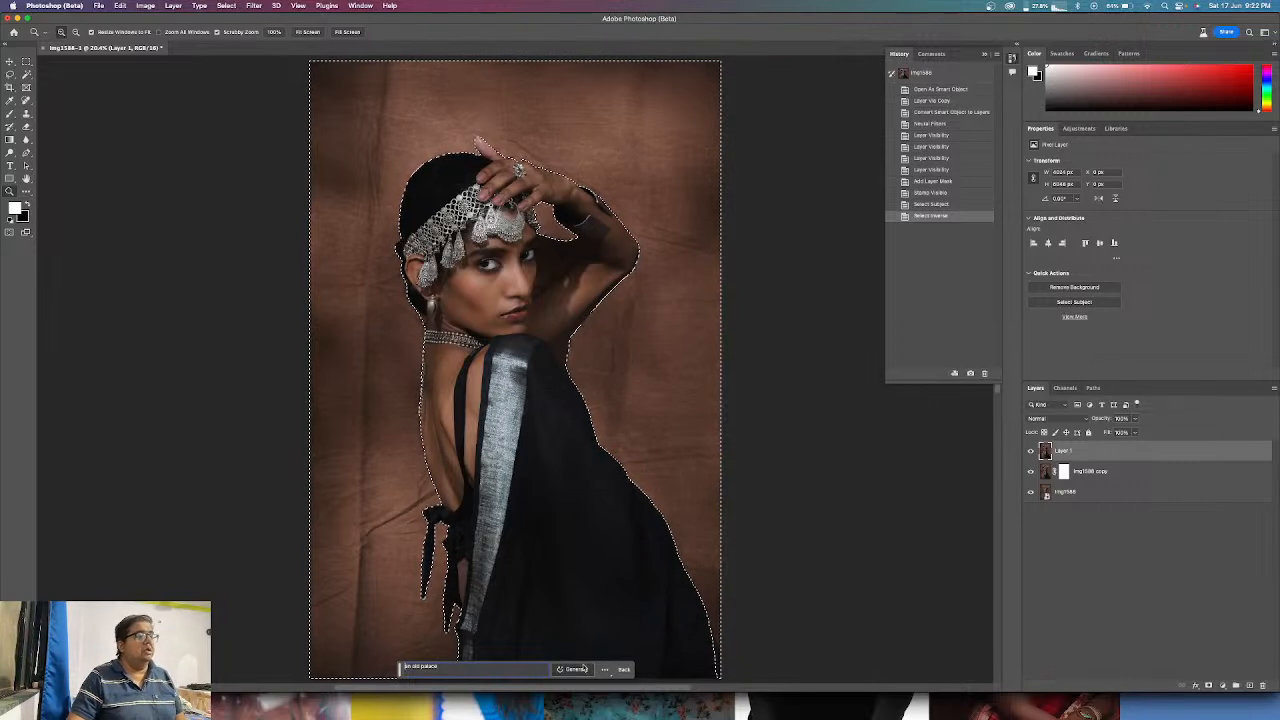
pyautogui.press('Return')
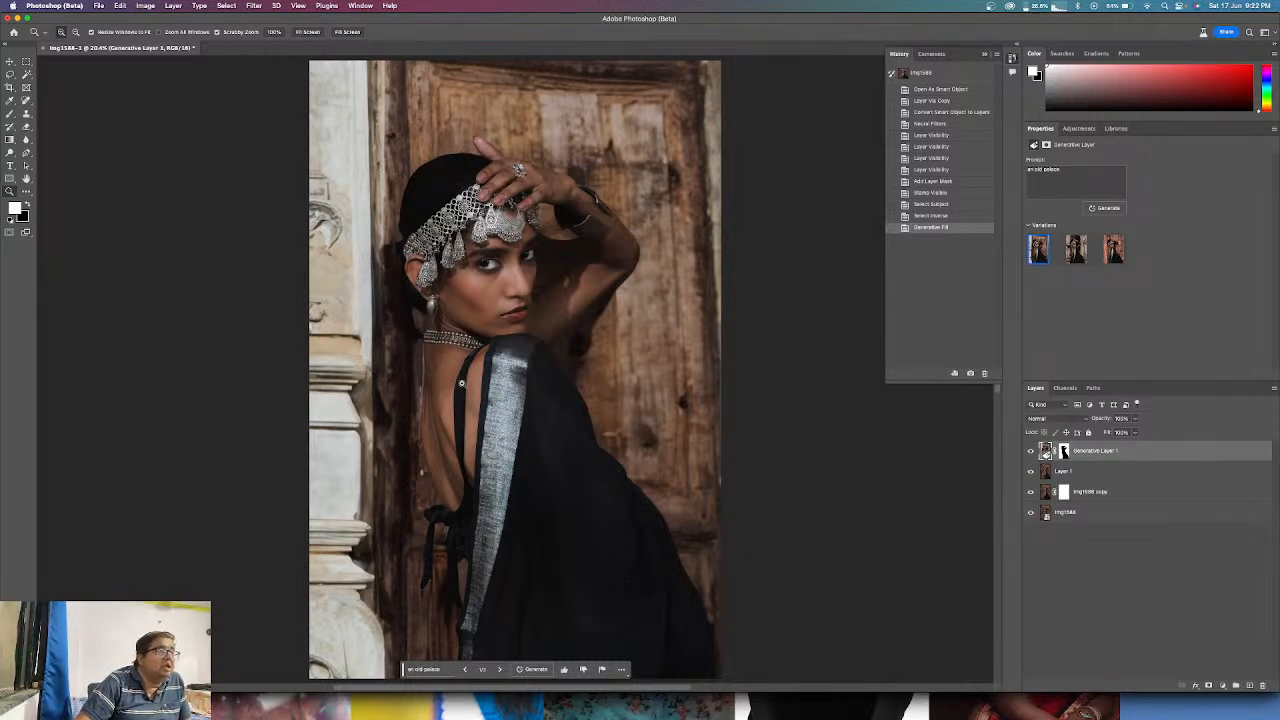
pyautogui.click(1076, 250)
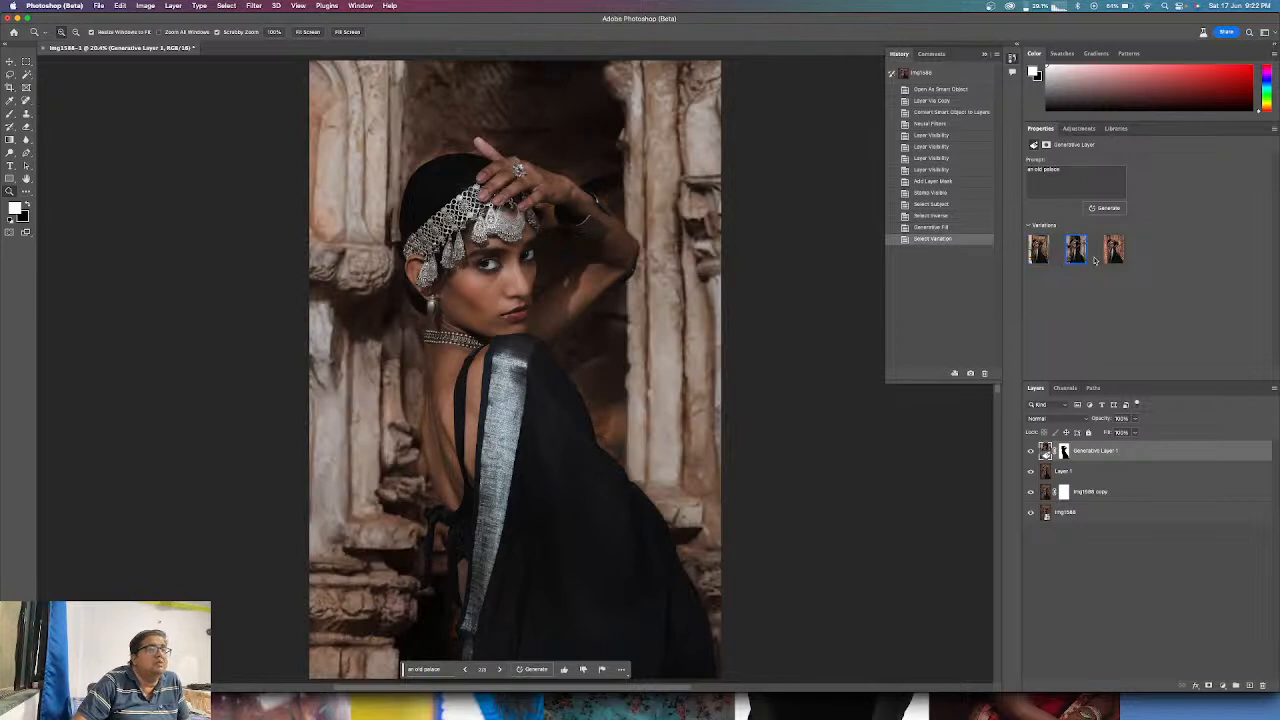
pyautogui.click(1116, 252)
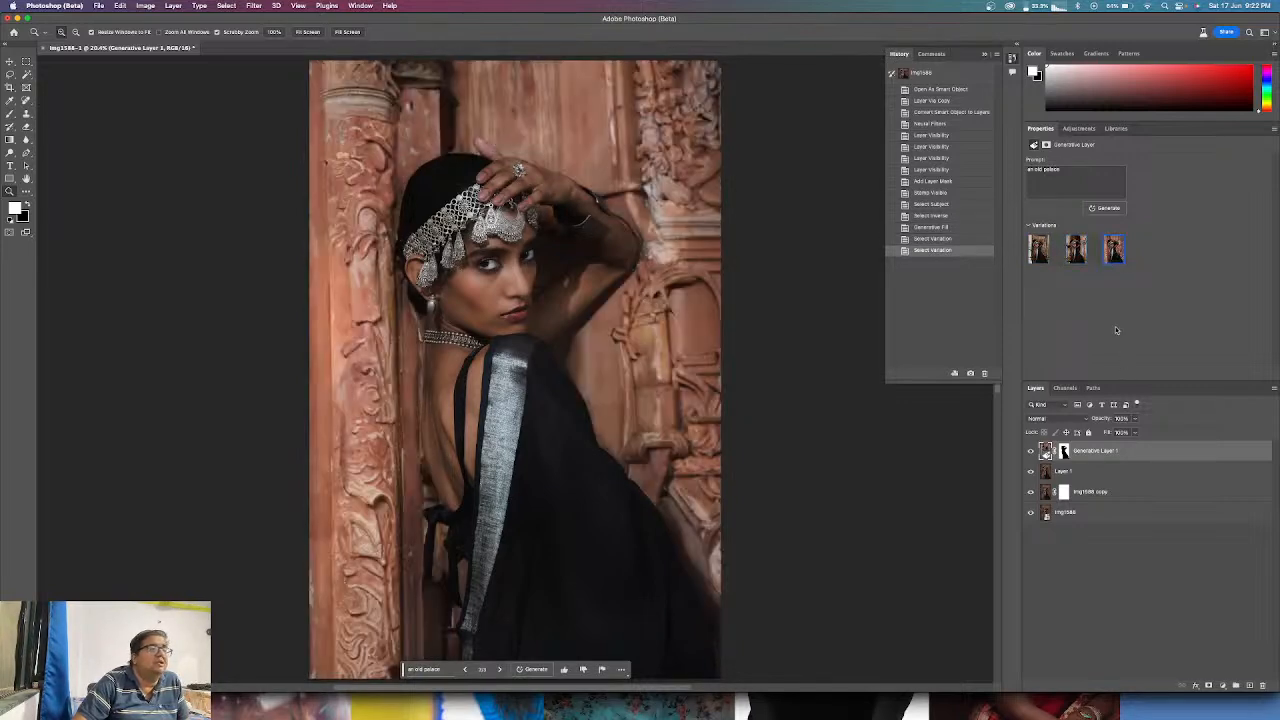
# - Extend the generative layer's prompt to "an old palace with walls behind in brown colour" and generate new variations
pyautogui.click(1045, 180)
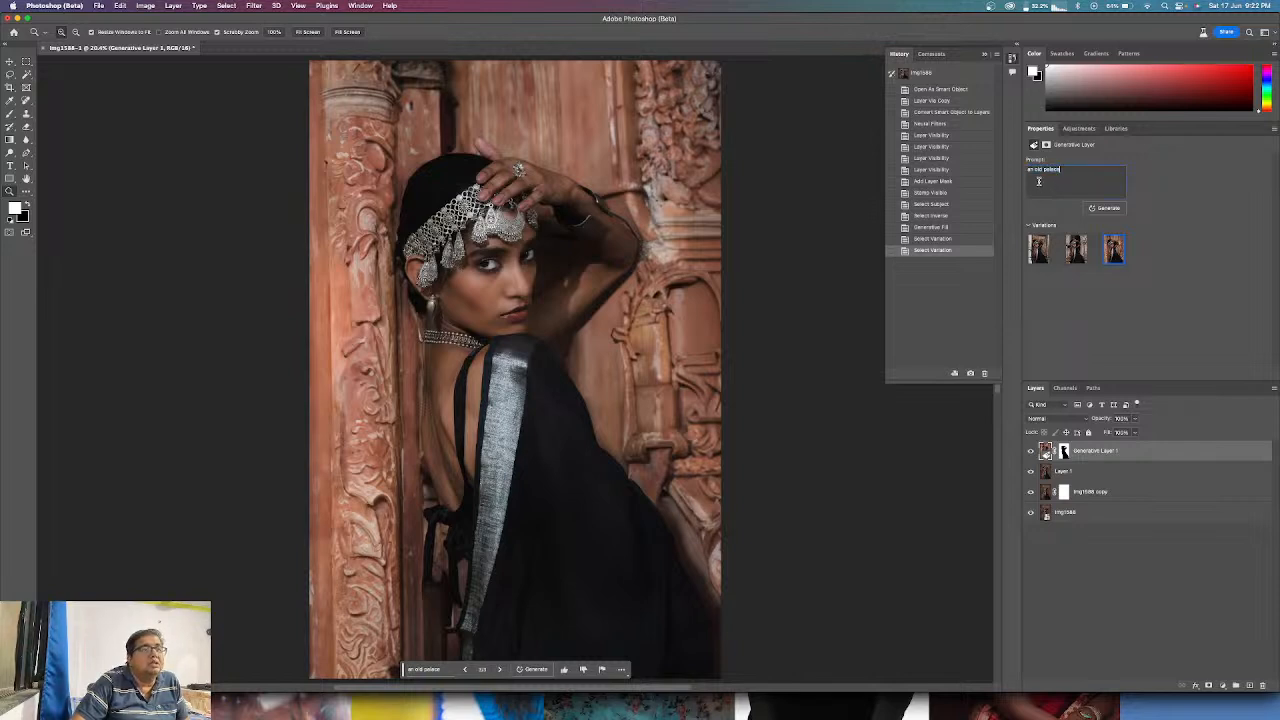
pyautogui.tripleClick(1042, 176)
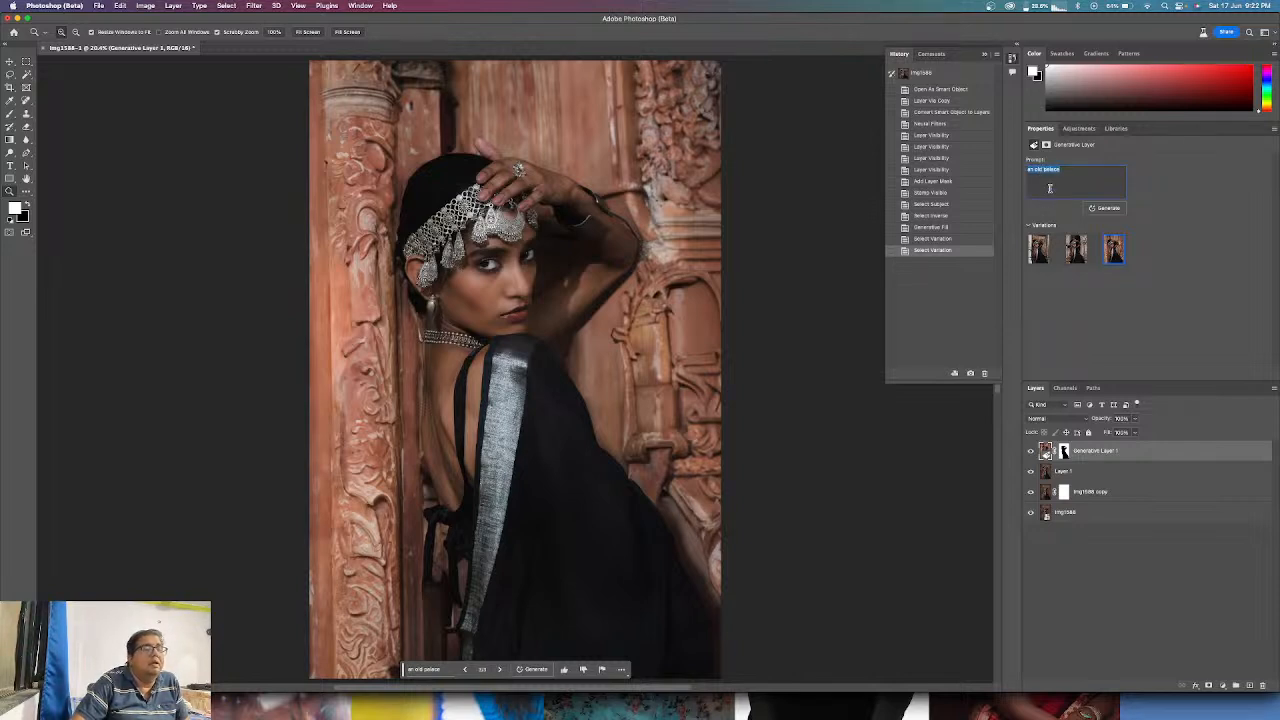
pyautogui.click(1077, 170)
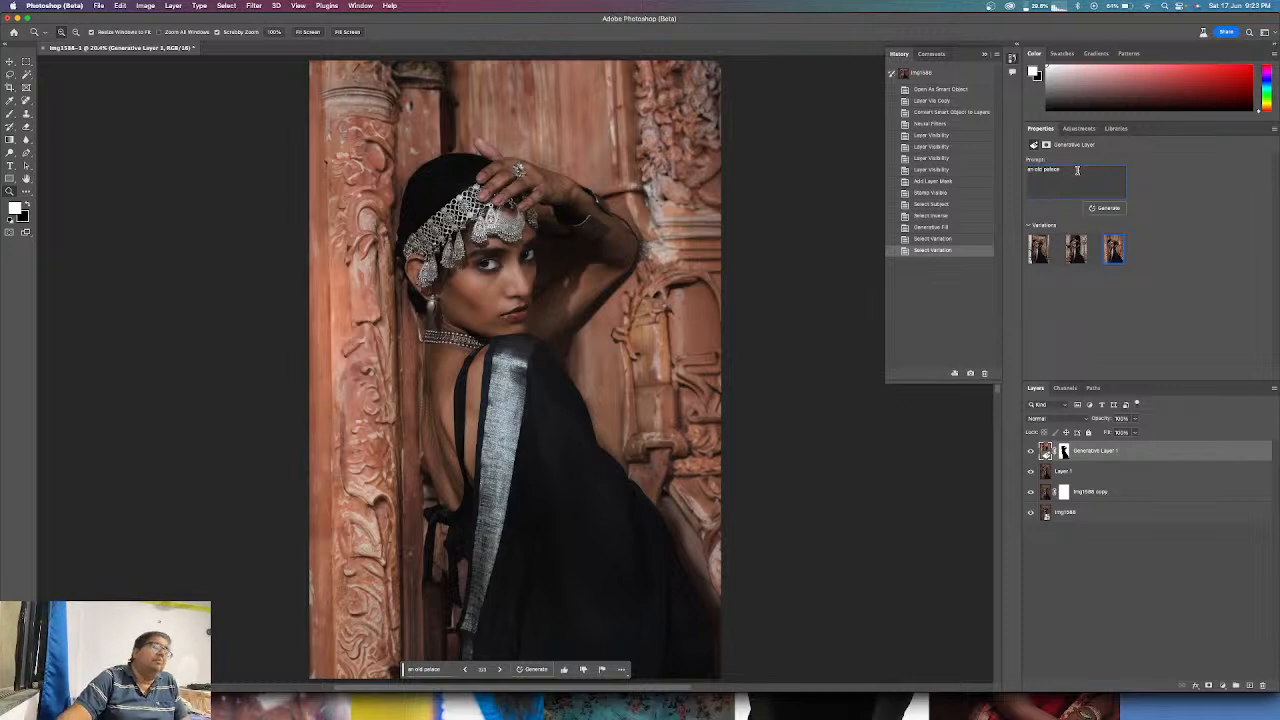
pyautogui.write('with walls')
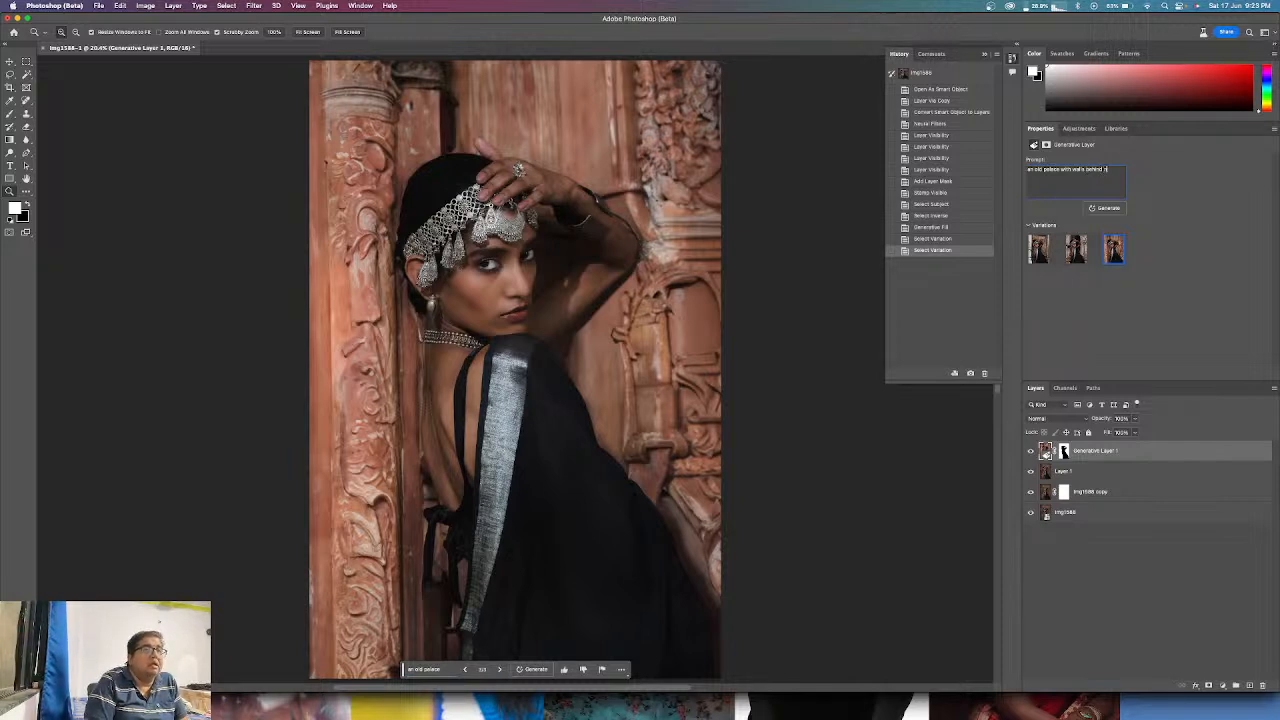
pyautogui.write('behind in brown')
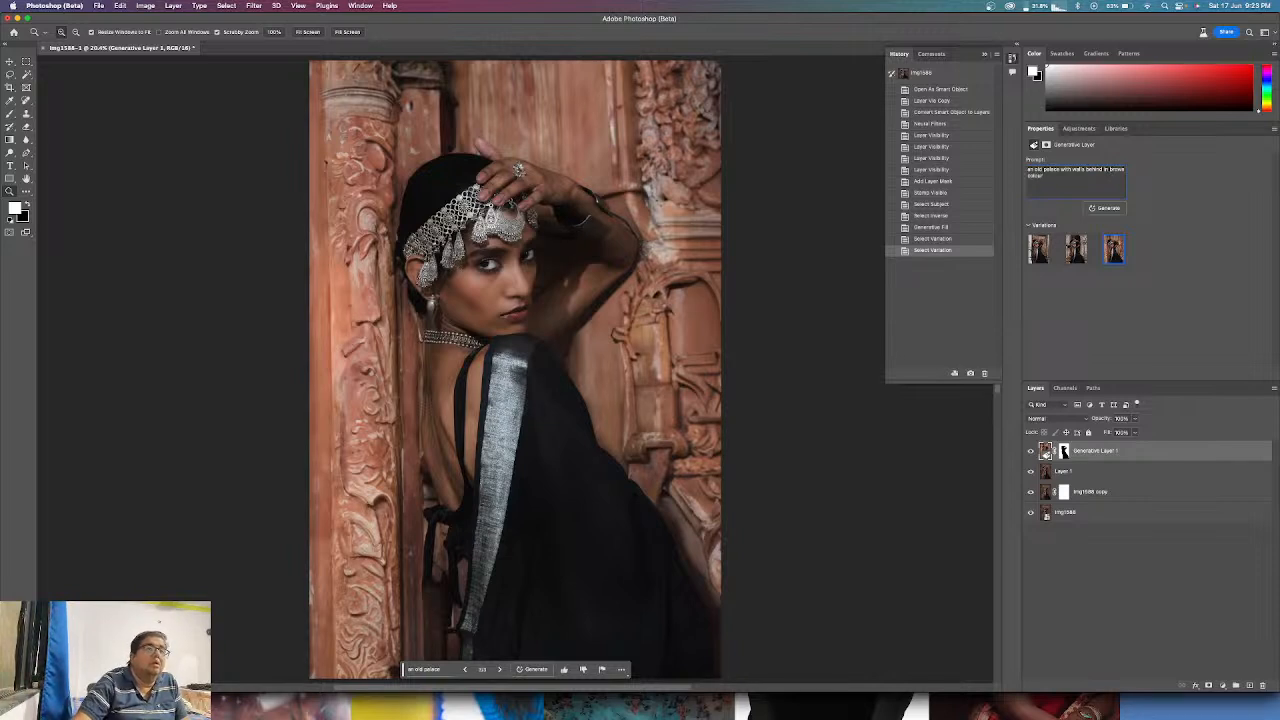
pyautogui.click(1106, 208)
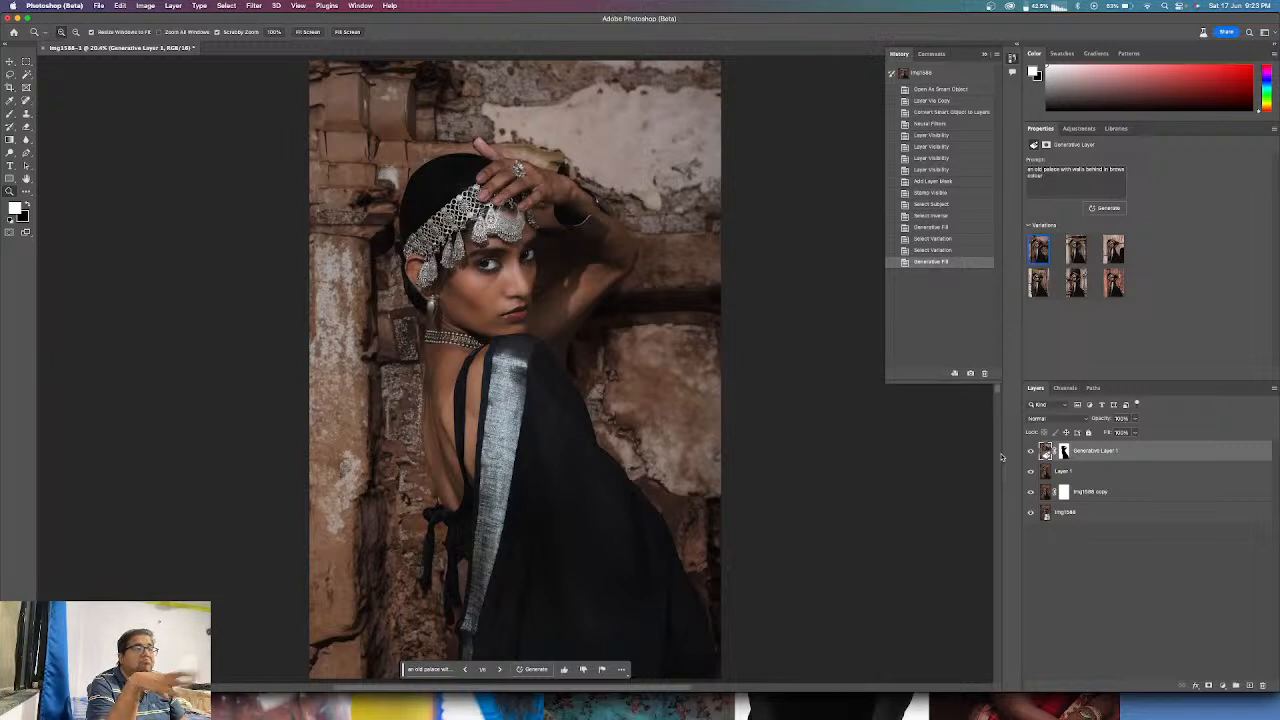
# - Compare the three new background variations and keep the first one, with the weathered brown wall
pyautogui.click(1078, 251)
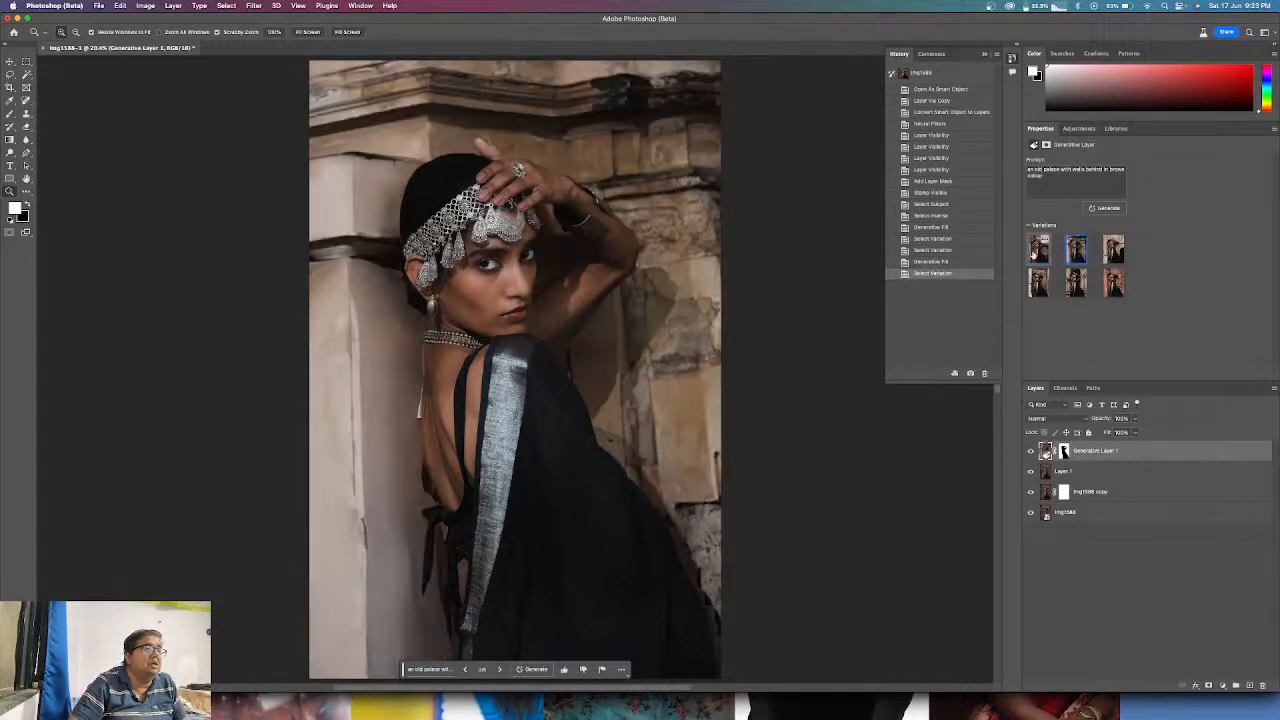
pyautogui.click(1040, 251)
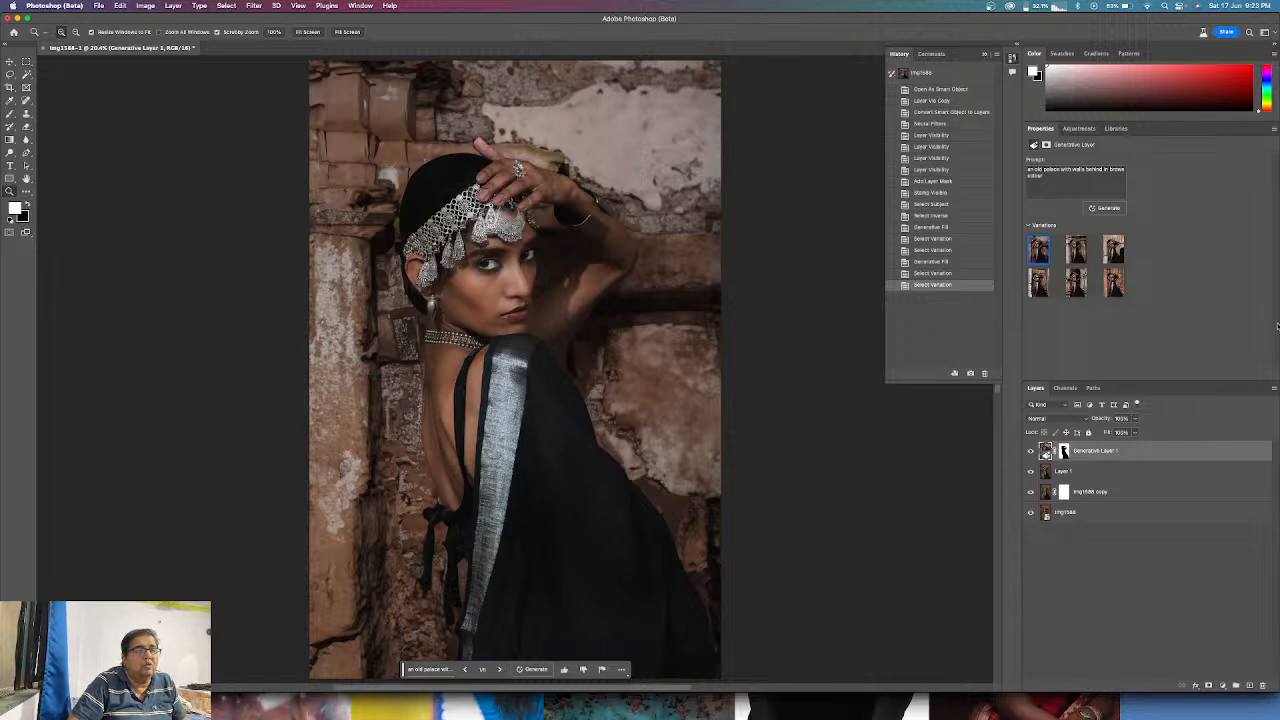
pyautogui.click(1114, 249)
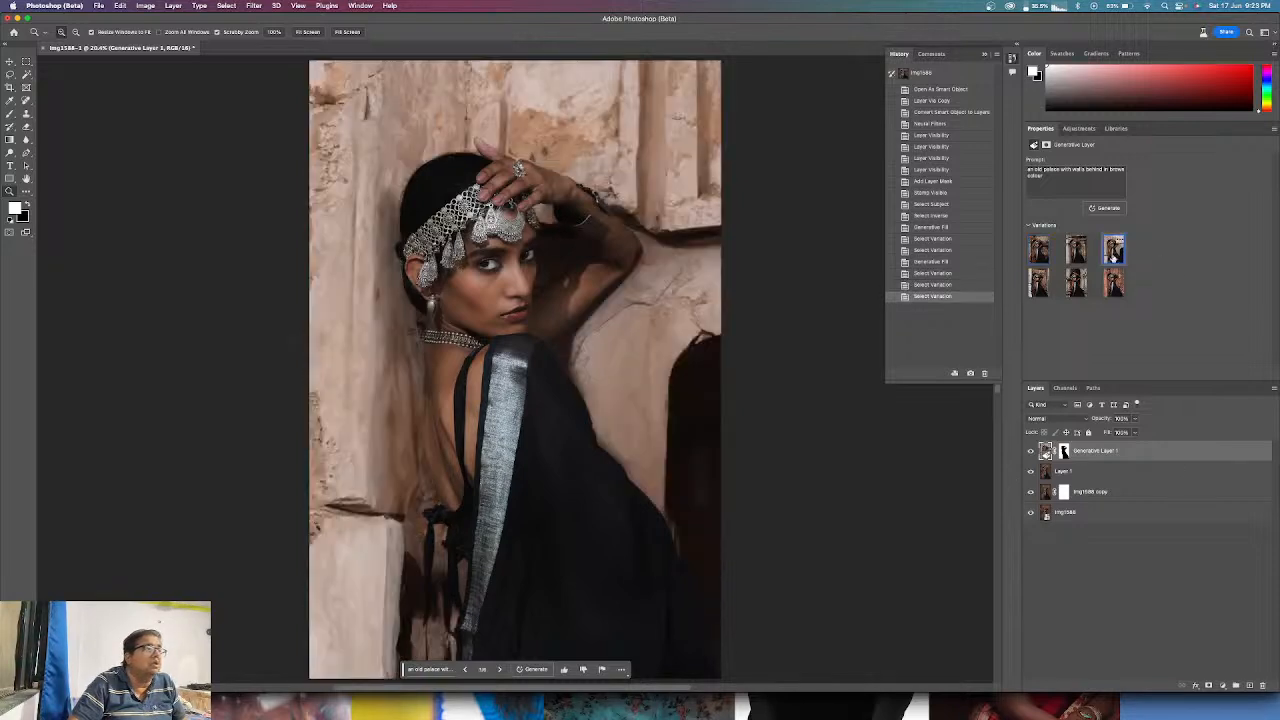
pyautogui.click(1039, 249)
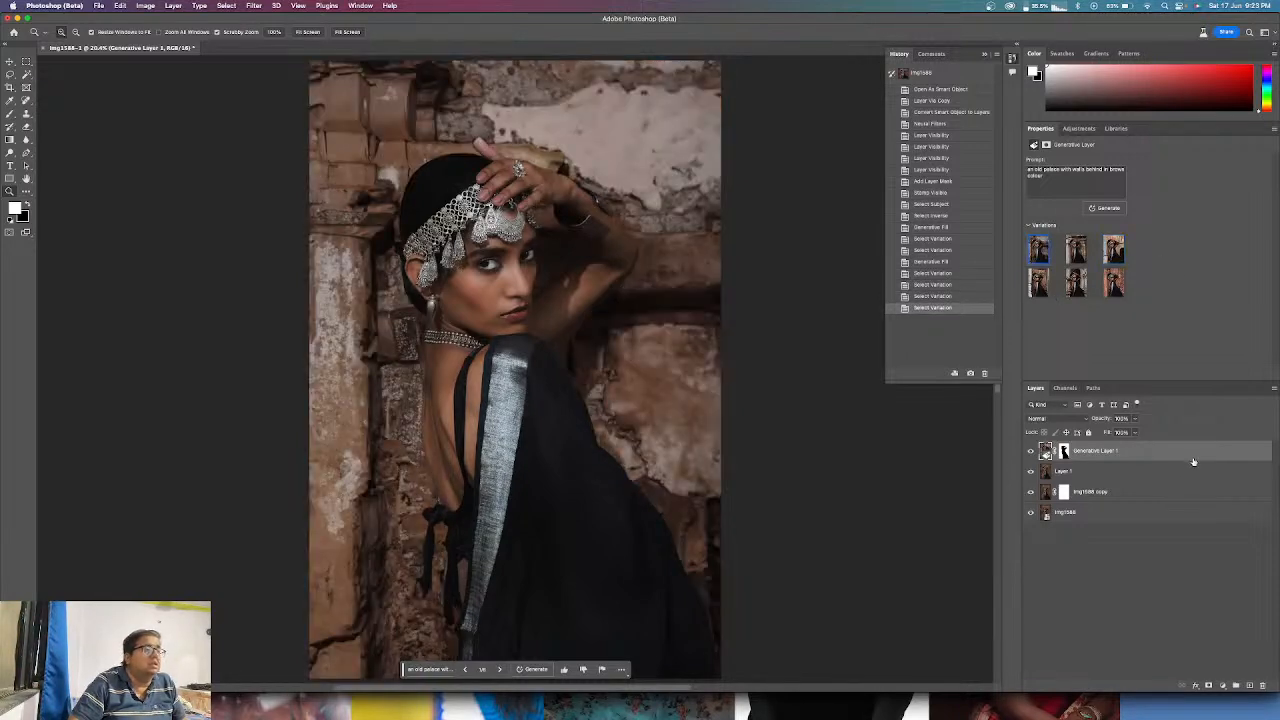
pyautogui.click(1171, 597)
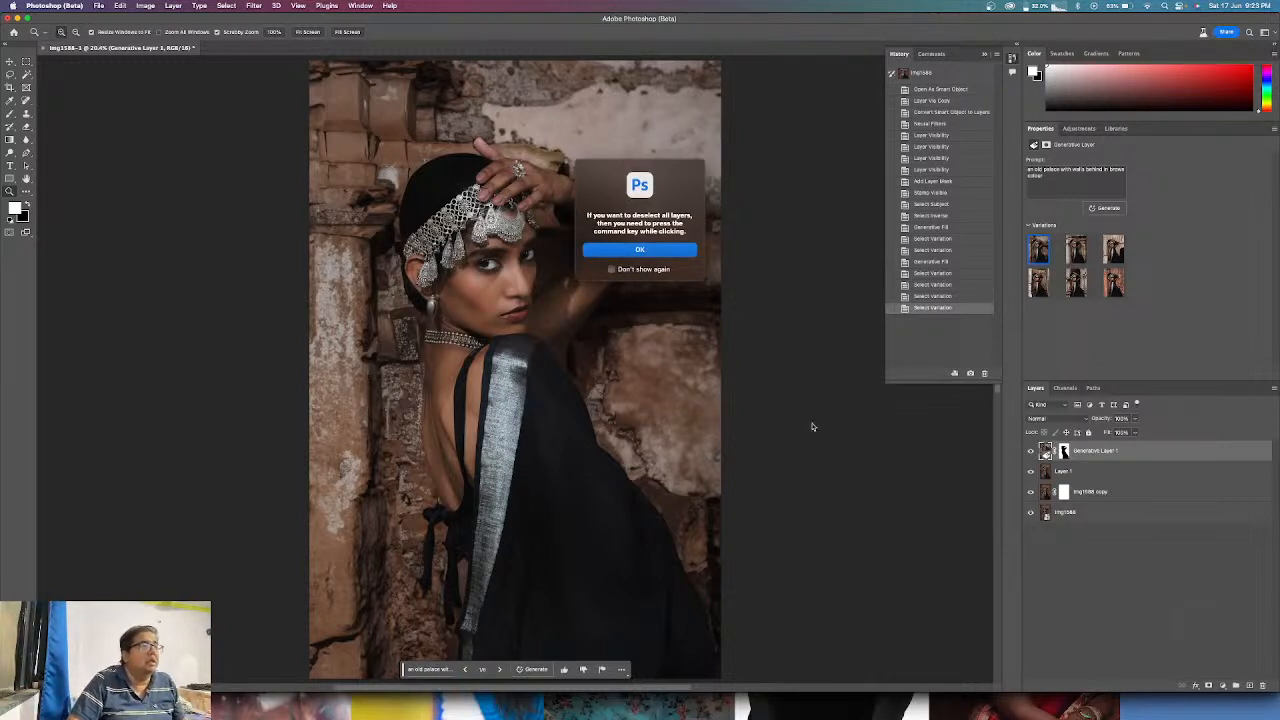
pyautogui.click(676, 251)
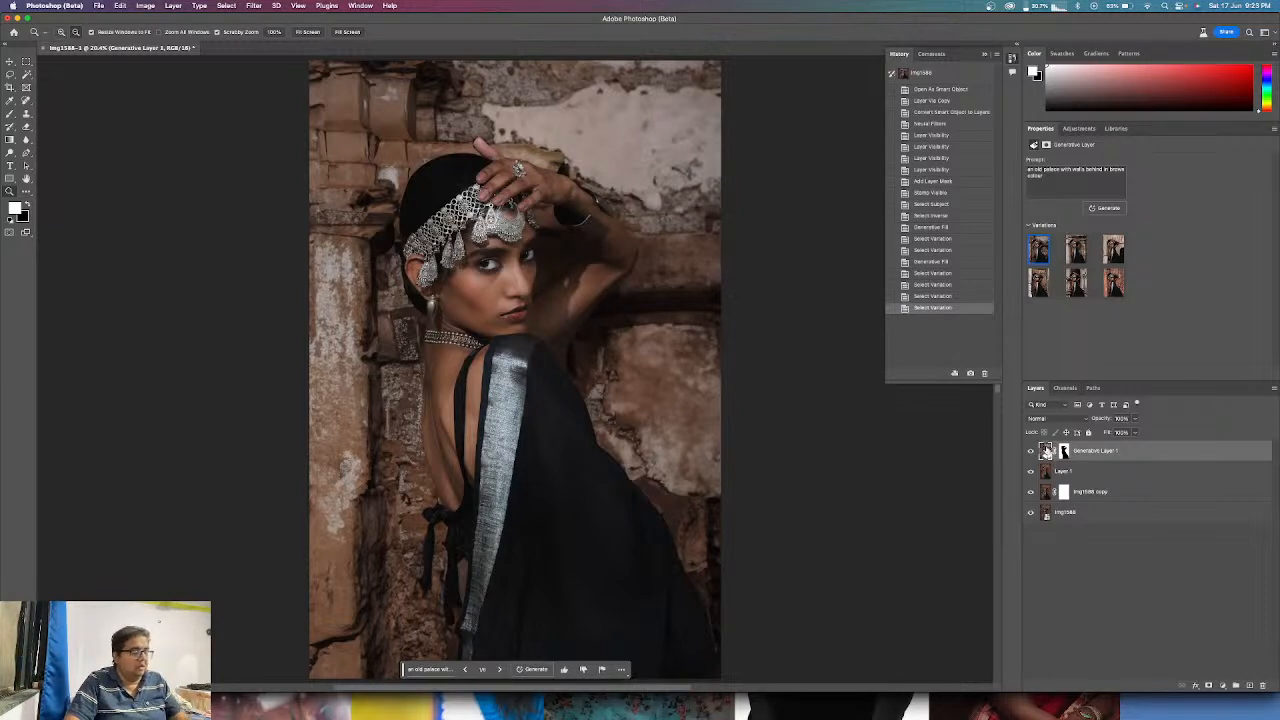
# - Stamp all visible layers into a new layer and add a Curves adjustment with a gentle S-curve above it
pyautogui.press('super+alt+shift+e')
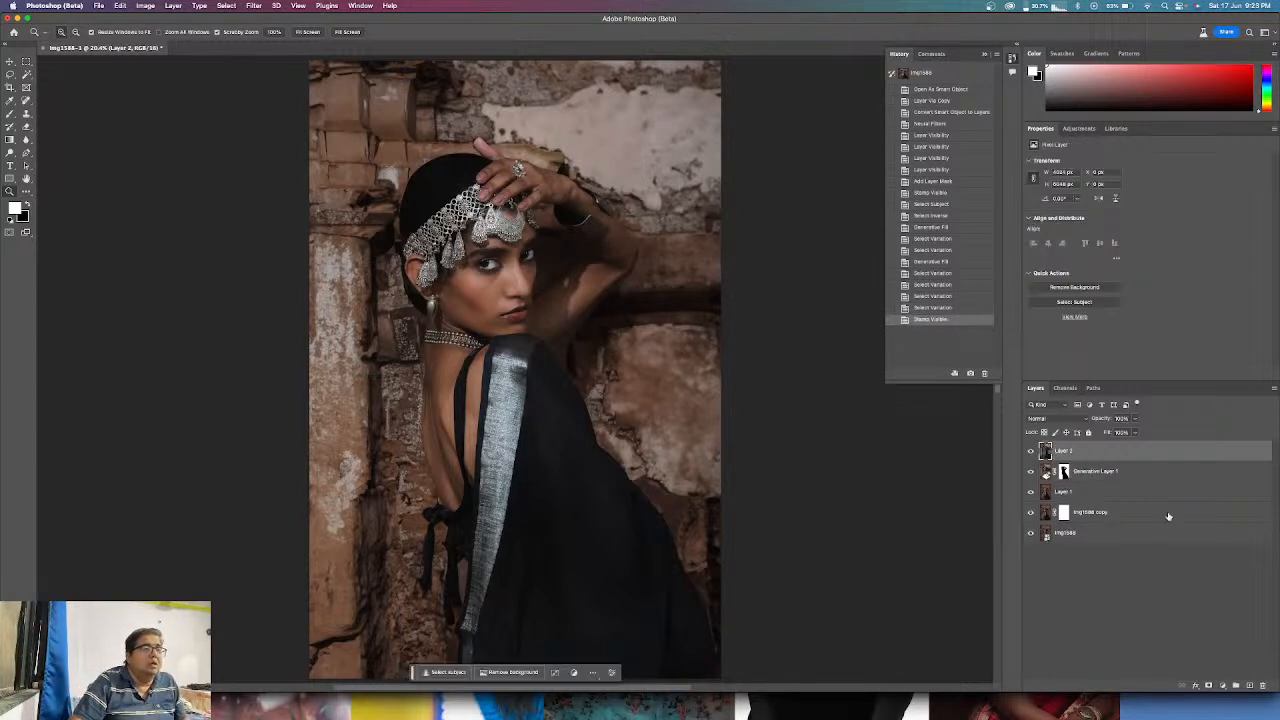
pyautogui.click(1222, 686)
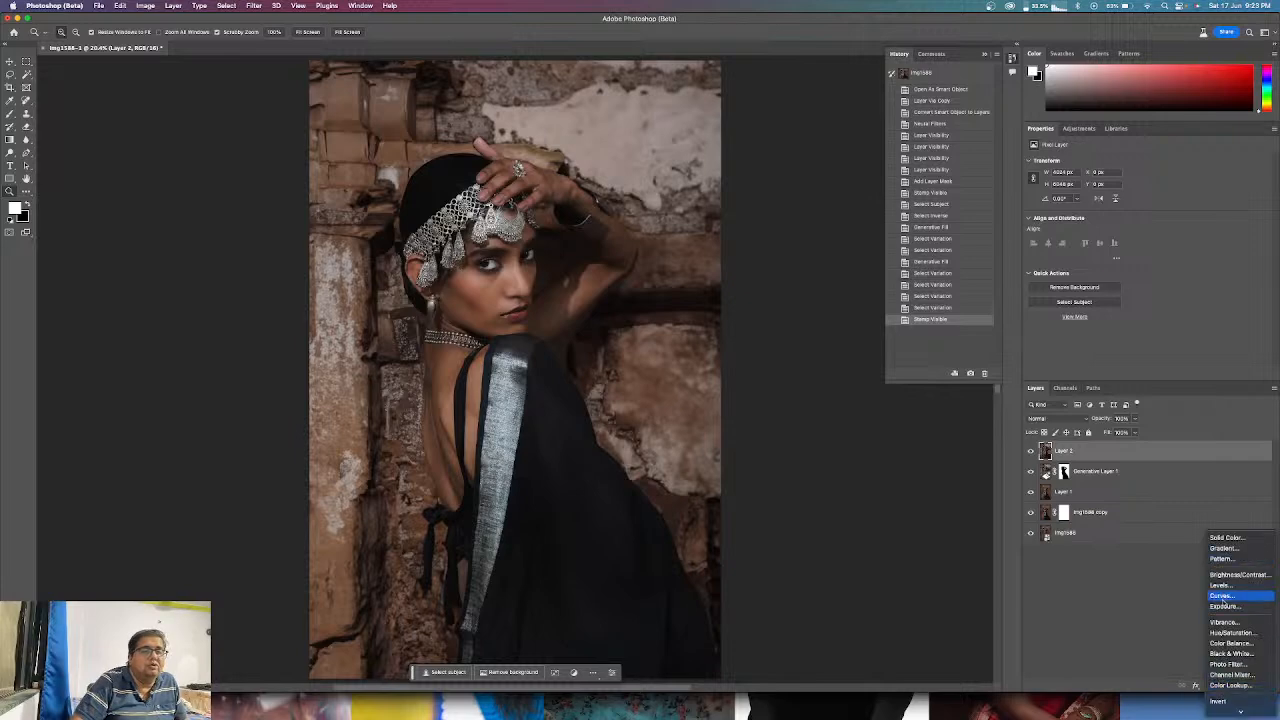
pyautogui.click(1222, 596)
pyautogui.moveTo(1128, 281); pyautogui.dragTo(1185, 218)
# - Add a Selective Color adjustment and set the Reds to Cyan +21, Magenta -3, Yellow -4 and Black -22
pyautogui.click(1221, 687)
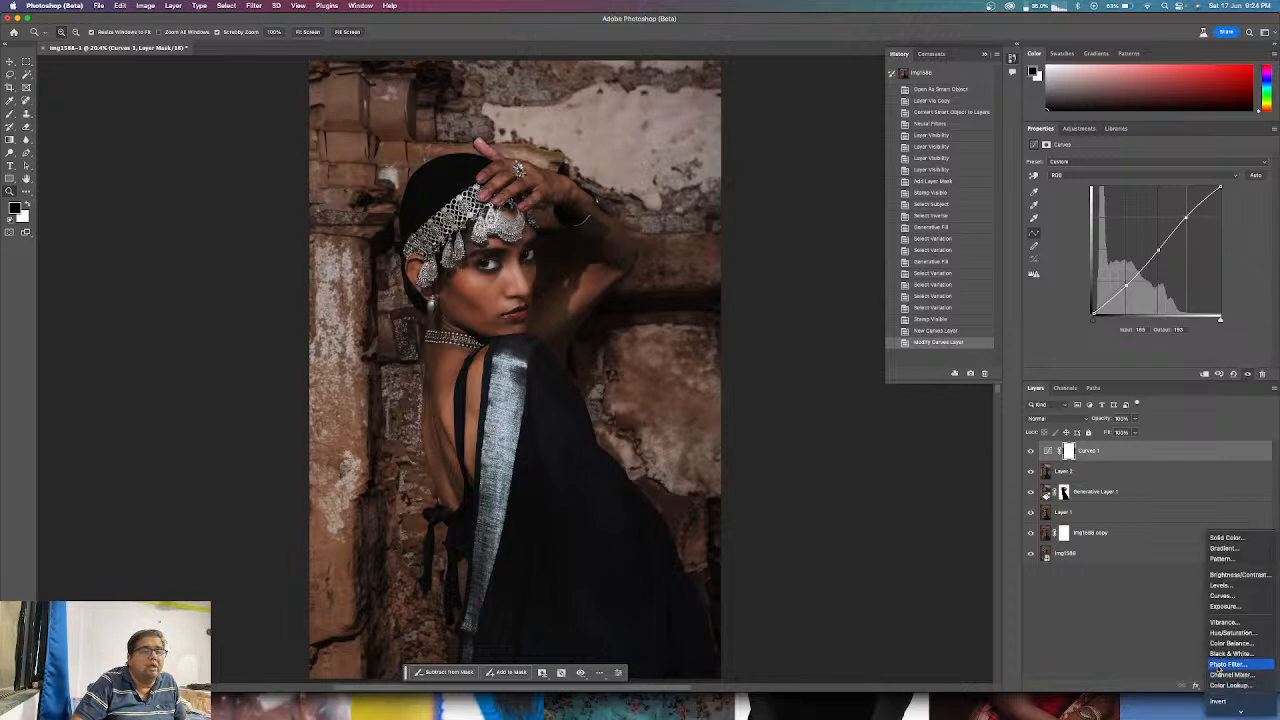
pyautogui.click(1236, 710)
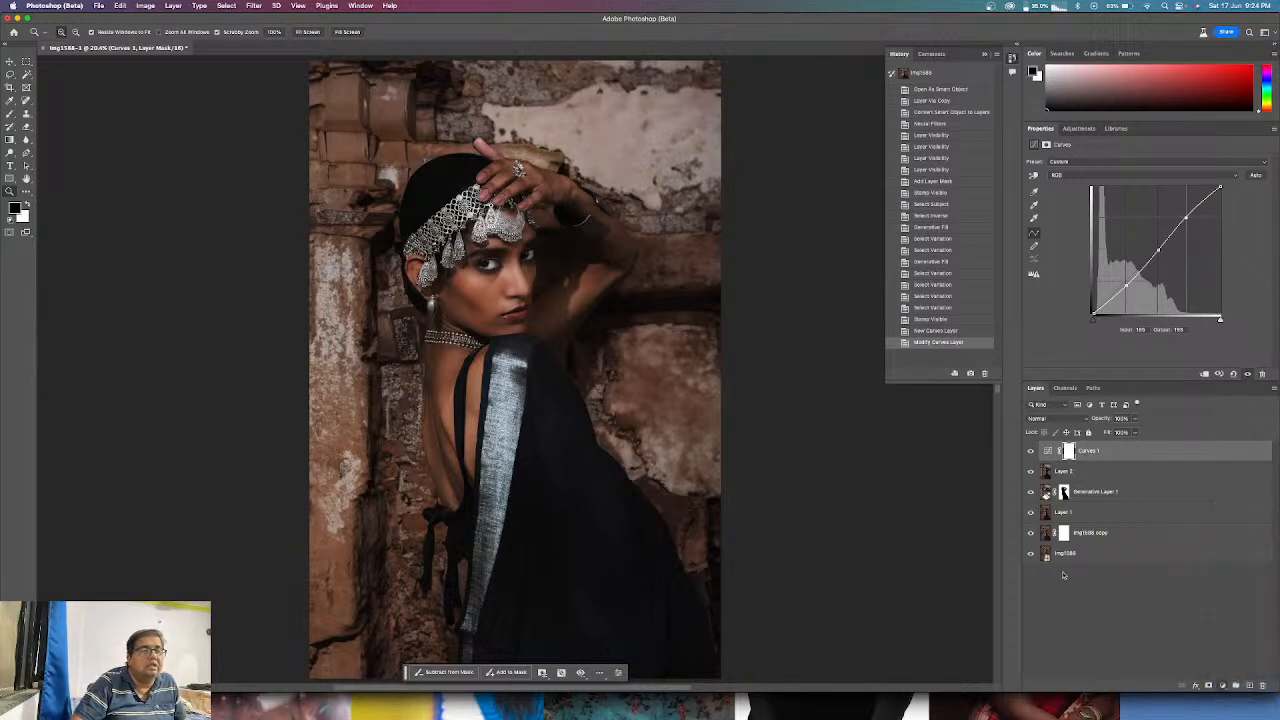
pyautogui.moveTo(1147, 194)
pyautogui.mouseDown()
pyautogui.moveTo(1127, 194)
pyautogui.moveTo(1172, 196)
pyautogui.mouseUp()
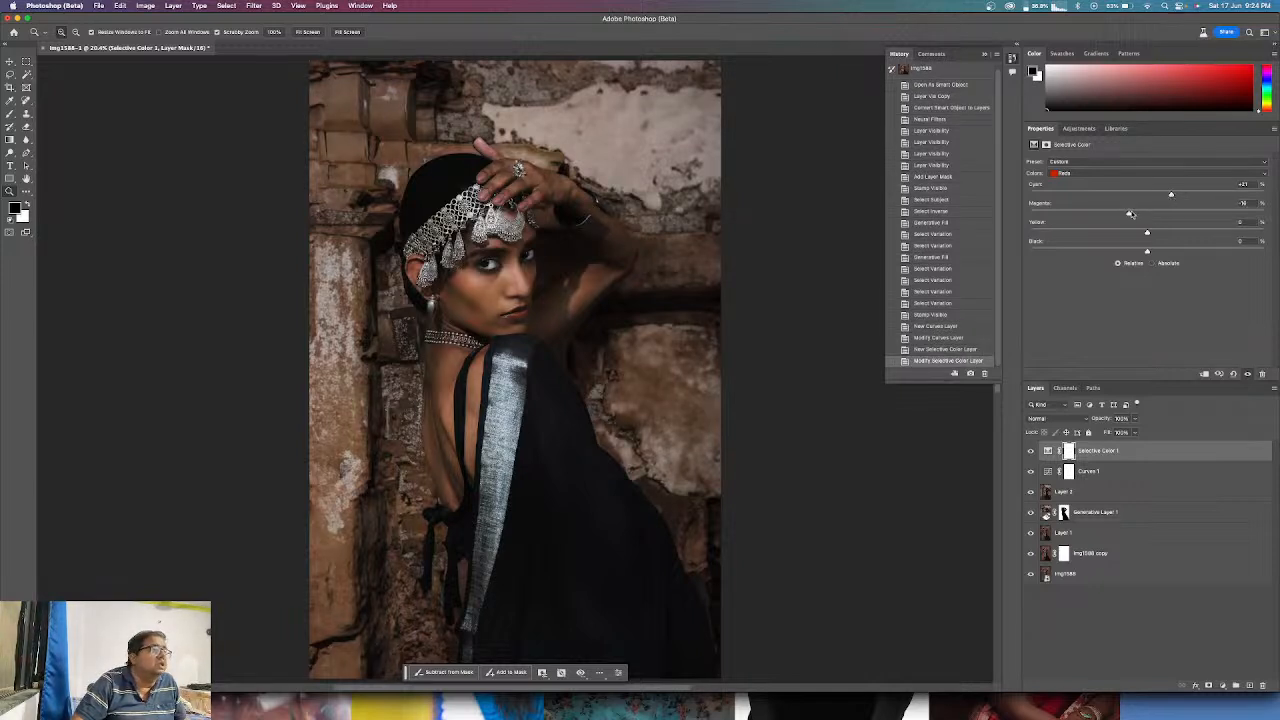
pyautogui.moveTo(1147, 214); pyautogui.dragTo(1120, 253)
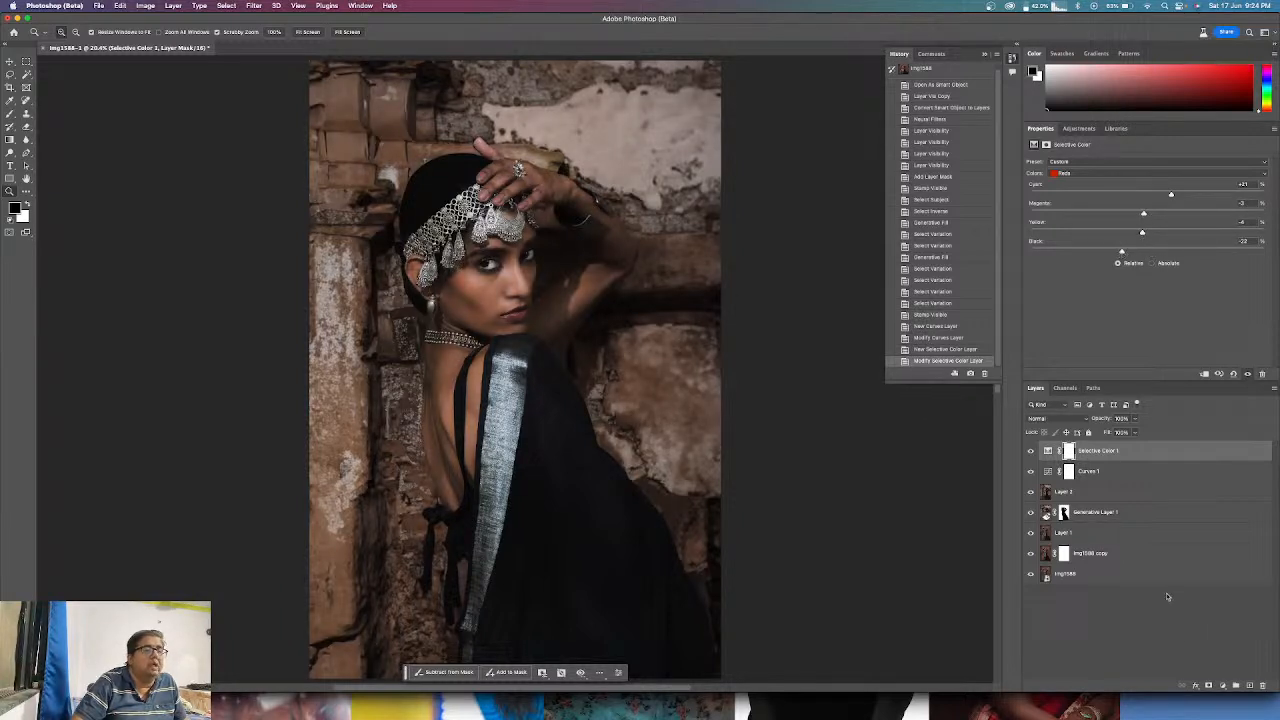
# - Add a second Curves adjustment on top and slightly raise its shadow and highlight points
pyautogui.click(1209, 685)
pyautogui.click(1232, 597)
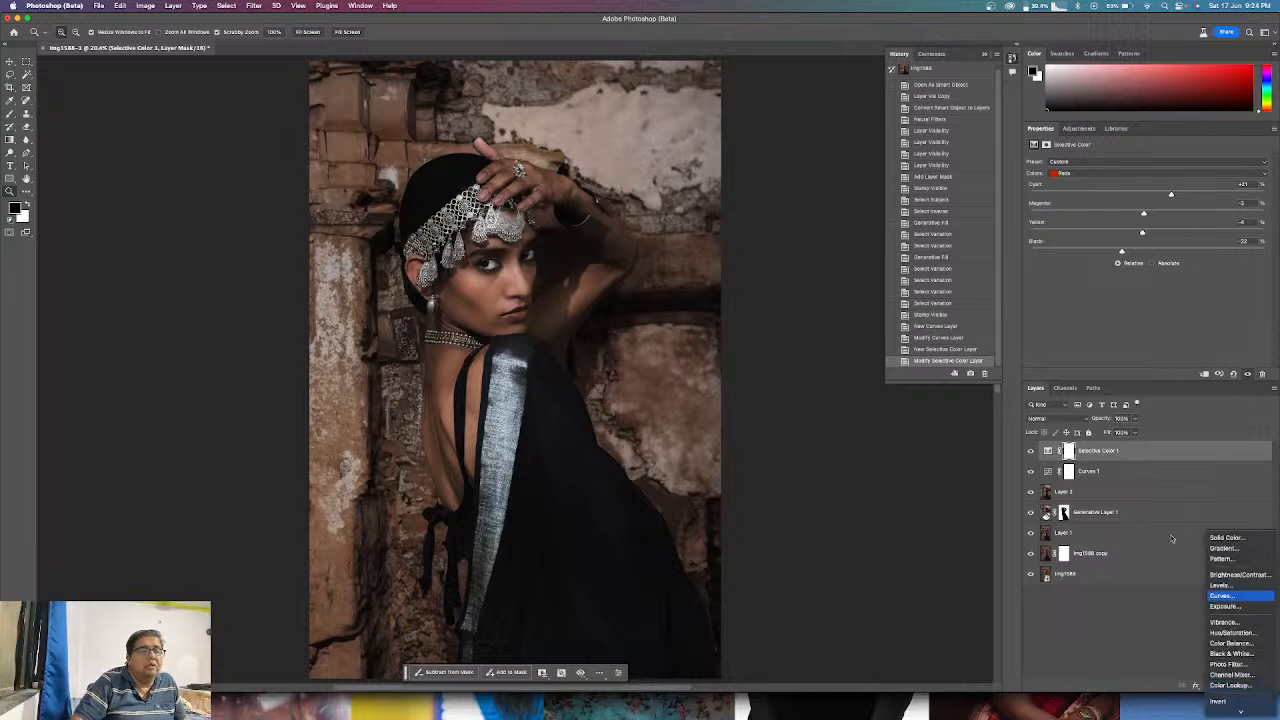
pyautogui.click(1125, 284)
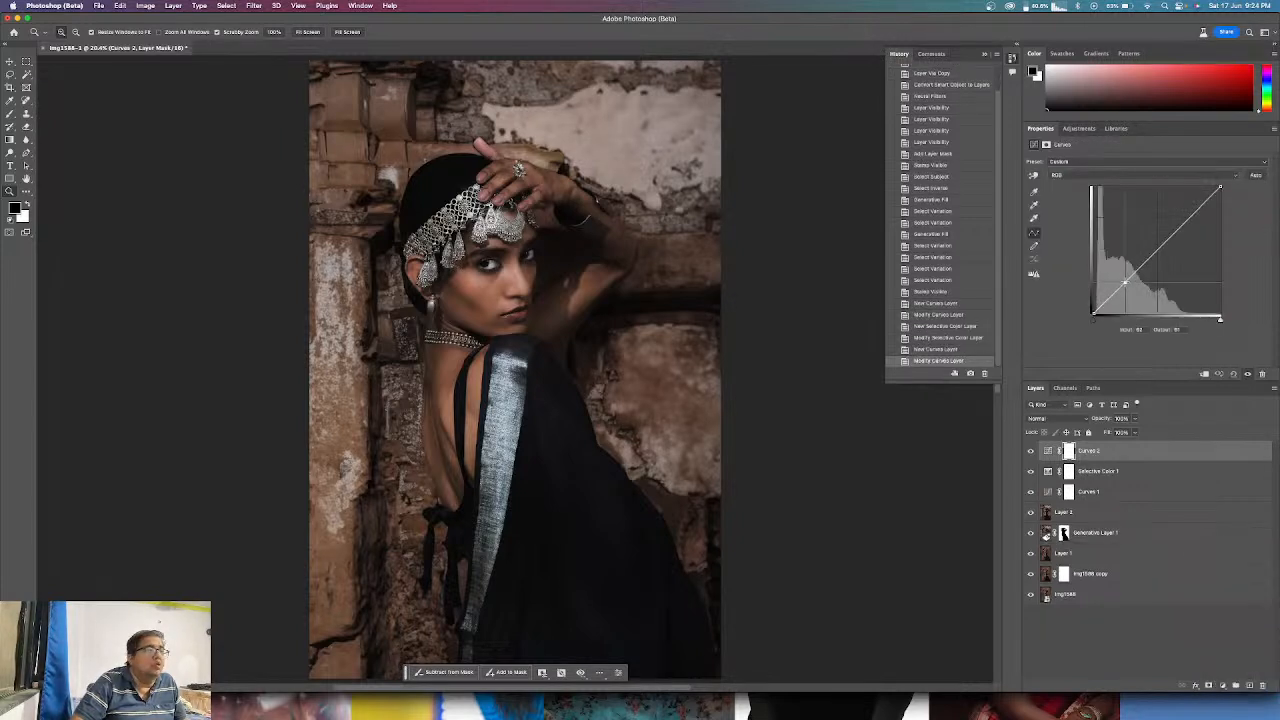
pyautogui.moveTo(1125, 284); pyautogui.dragTo(1123, 281)
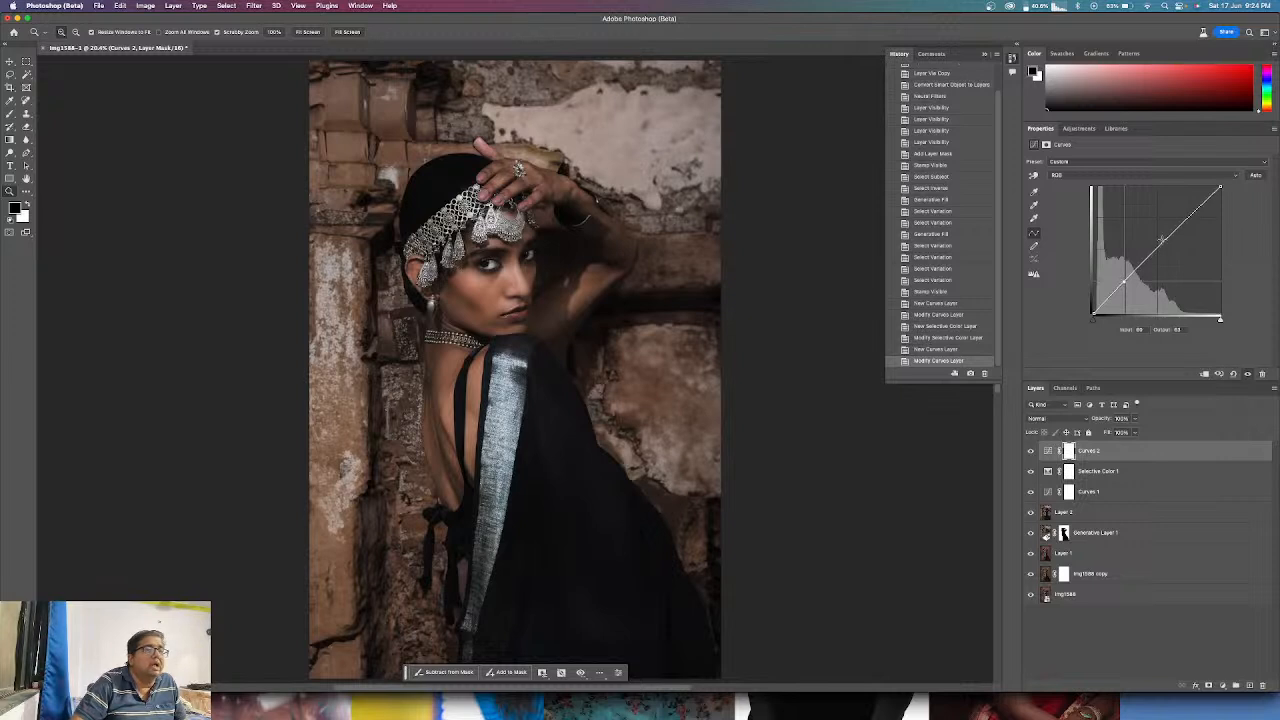
pyautogui.moveTo(1186, 220); pyautogui.dragTo(1185, 216)
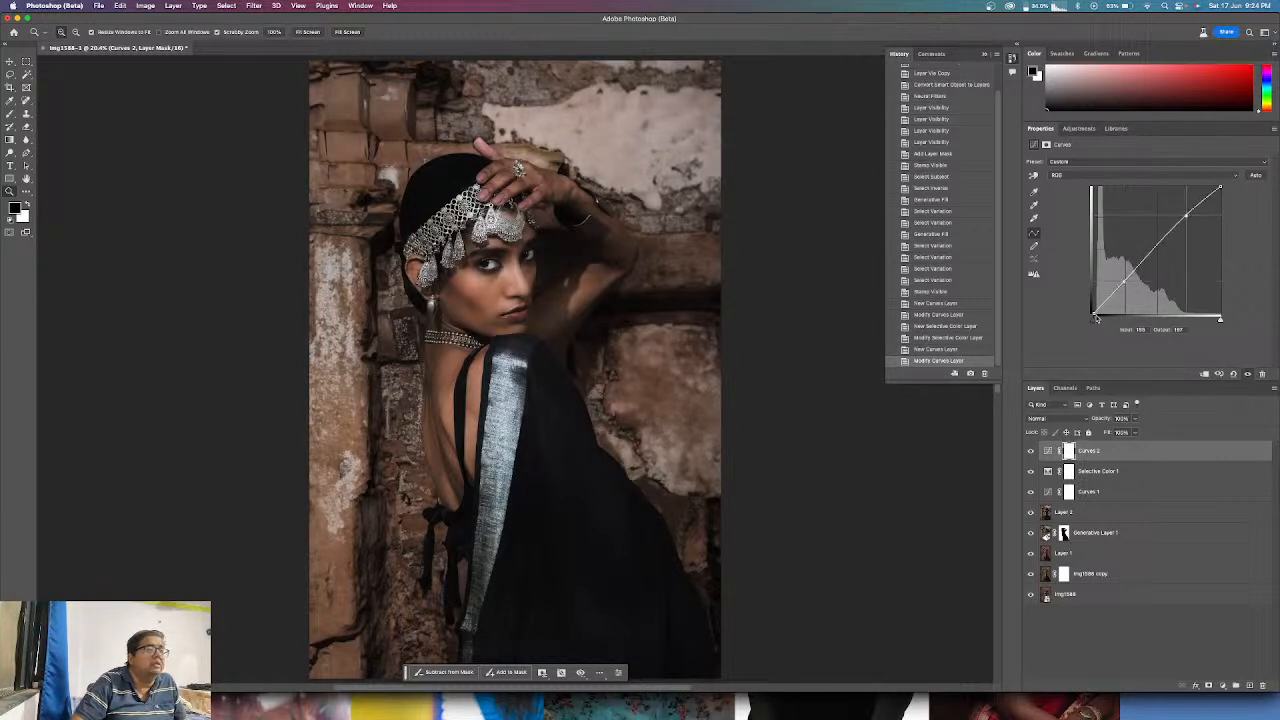
# - Lift the black point of the topmost Curves adjustment slightly to fade the darkest shadows
pyautogui.moveTo(1093, 316); pyautogui.dragTo(1083, 305)
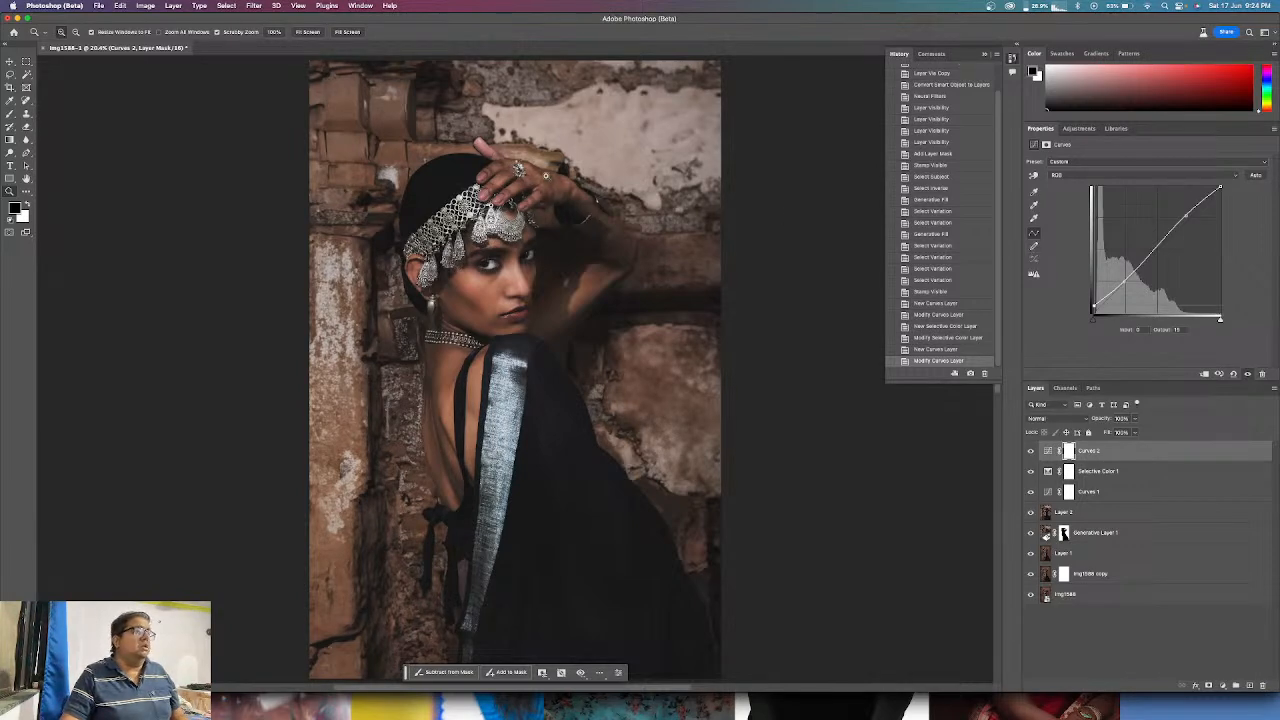
# - Draw a small lasso selection around the base of the raised hand's finger nearest the wrist
pyautogui.click(533, 193)
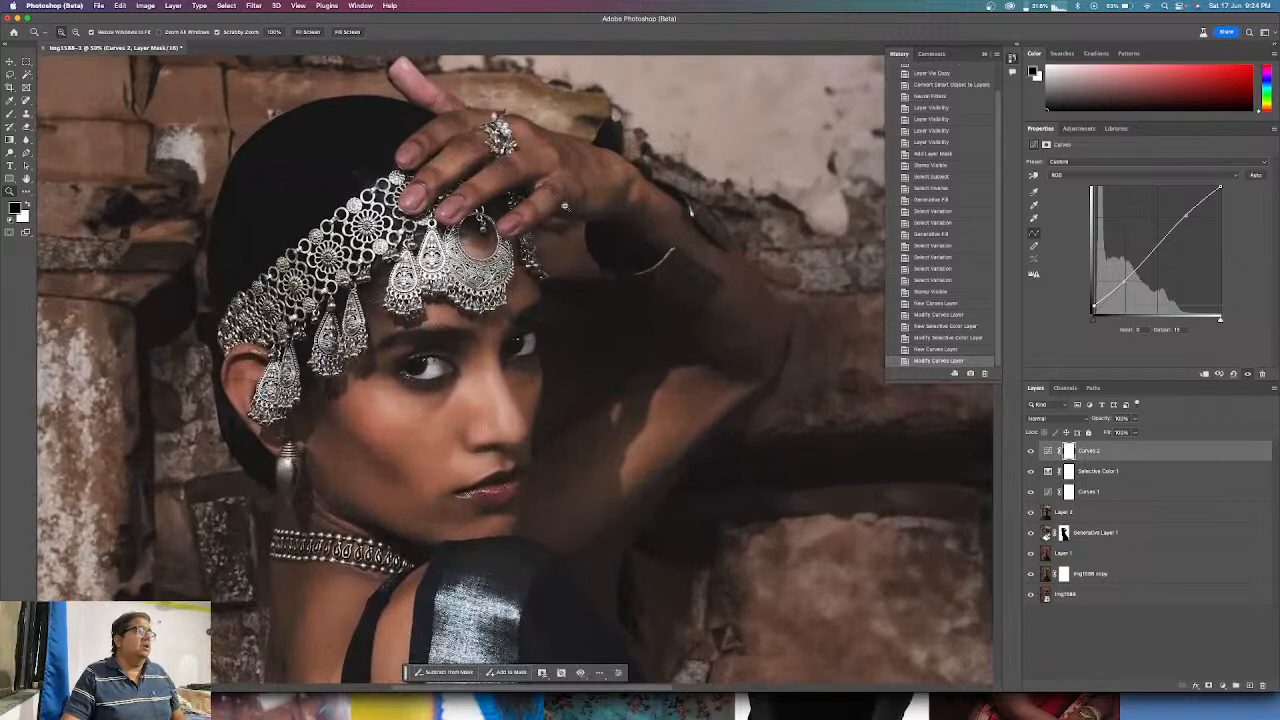
pyautogui.click(10, 74)
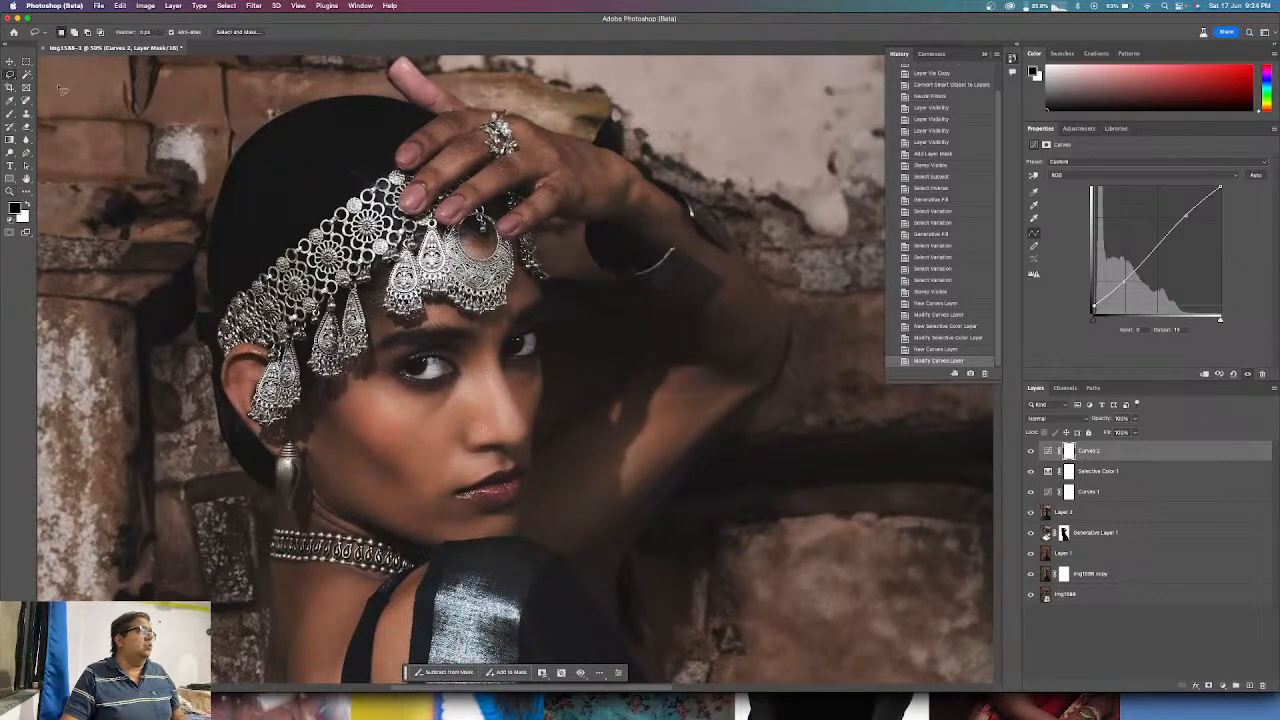
pyautogui.moveTo(549, 187); pyautogui.dragTo(547, 188)
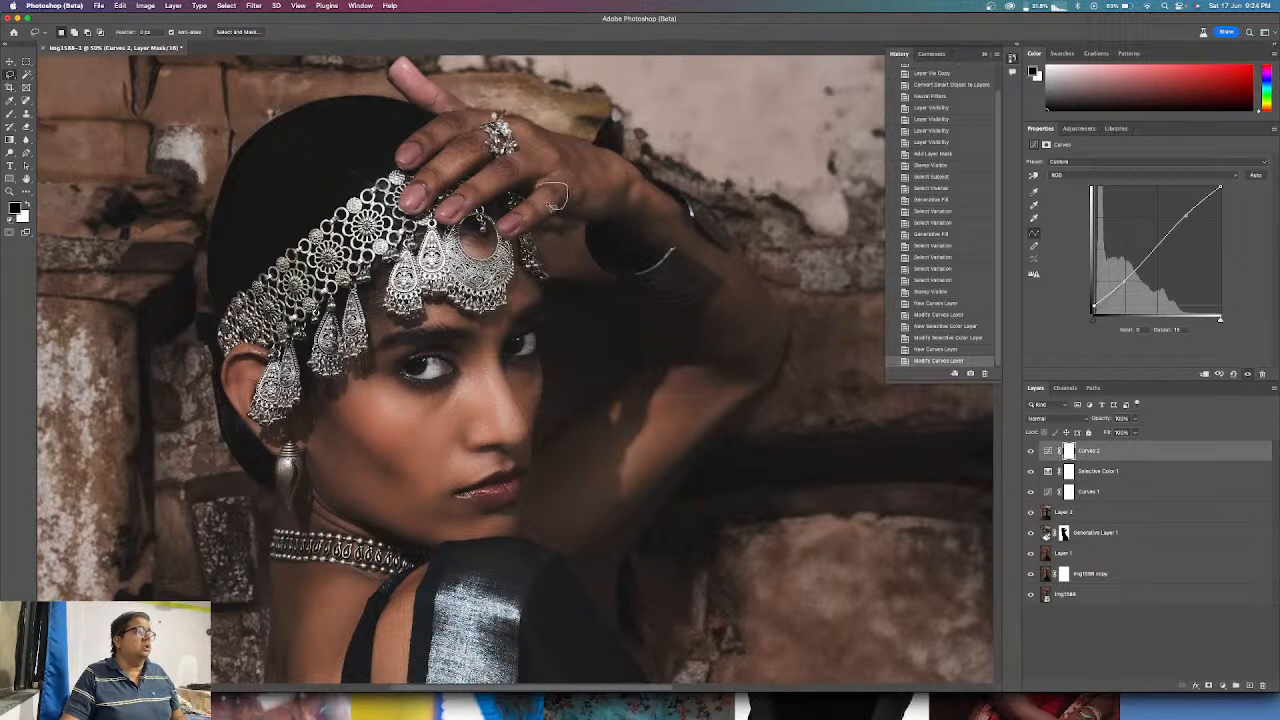
pyautogui.moveTo(549, 188); pyautogui.dragTo(547, 190)
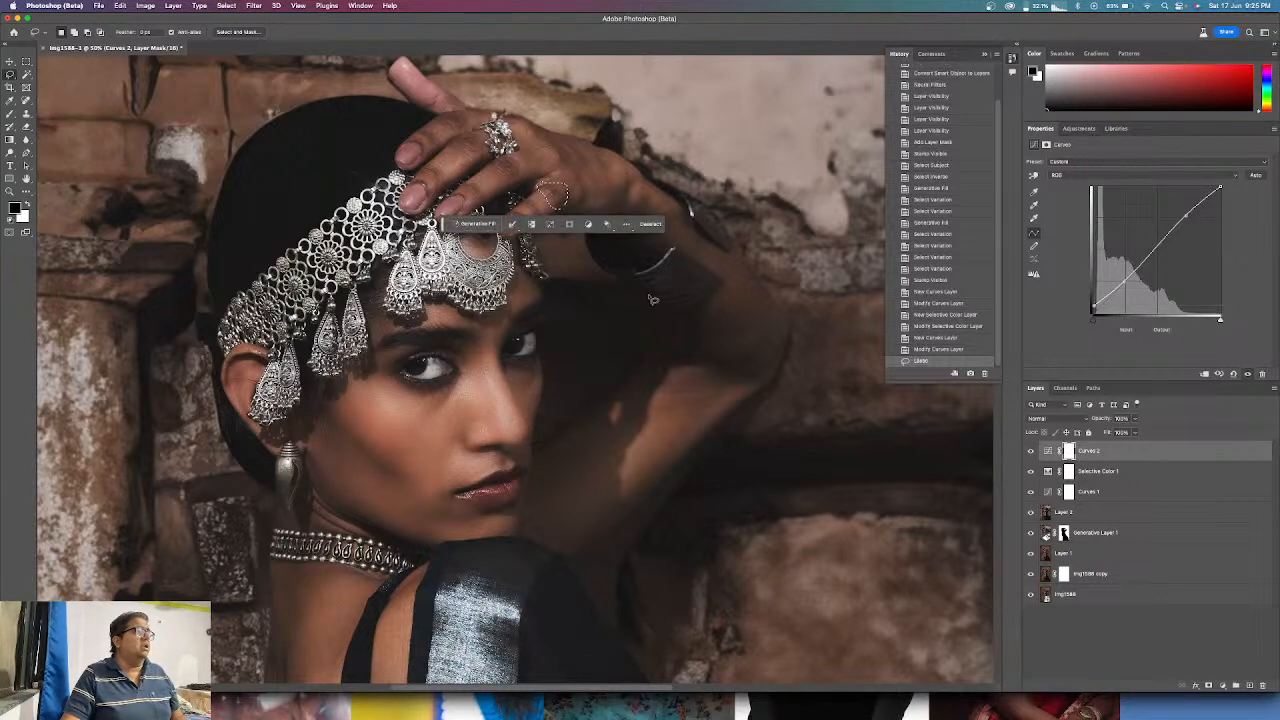
# - Run Generative Fill on the selected finger area with the prompt "a silver oxidised ring"
pyautogui.click(473, 226)
pyautogui.write('a silver')
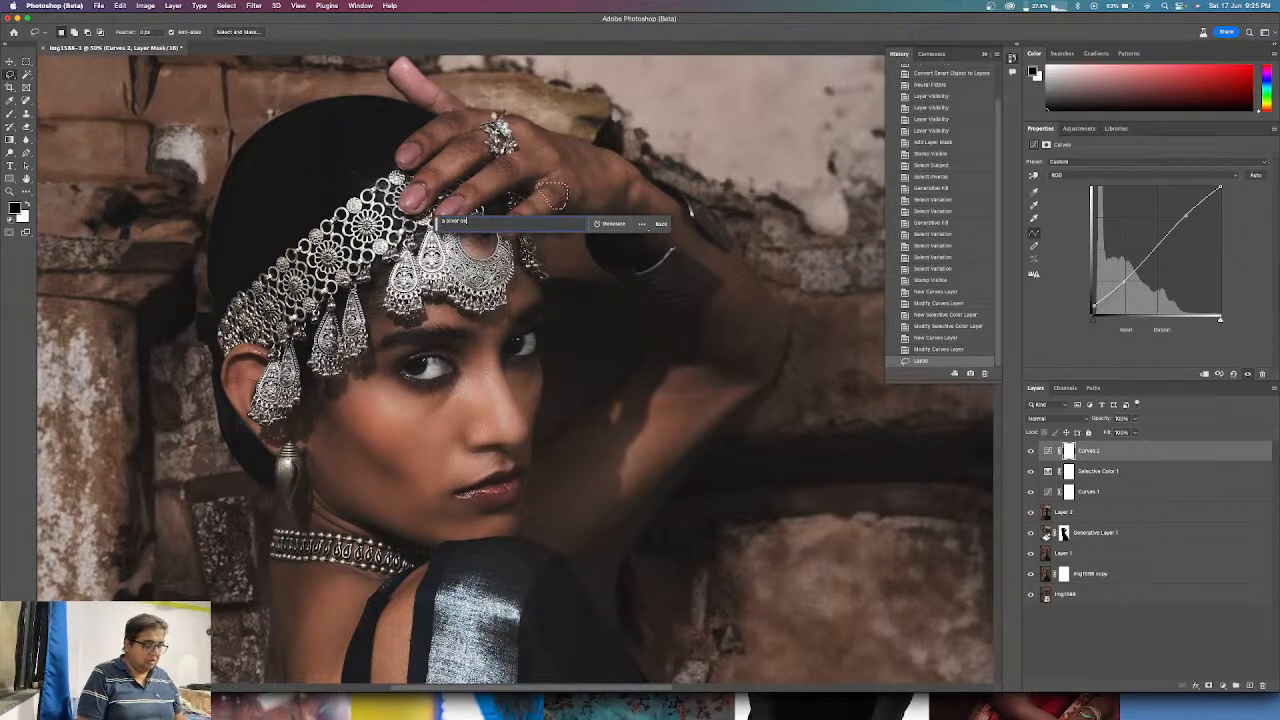
pyautogui.write('oxidised ring')
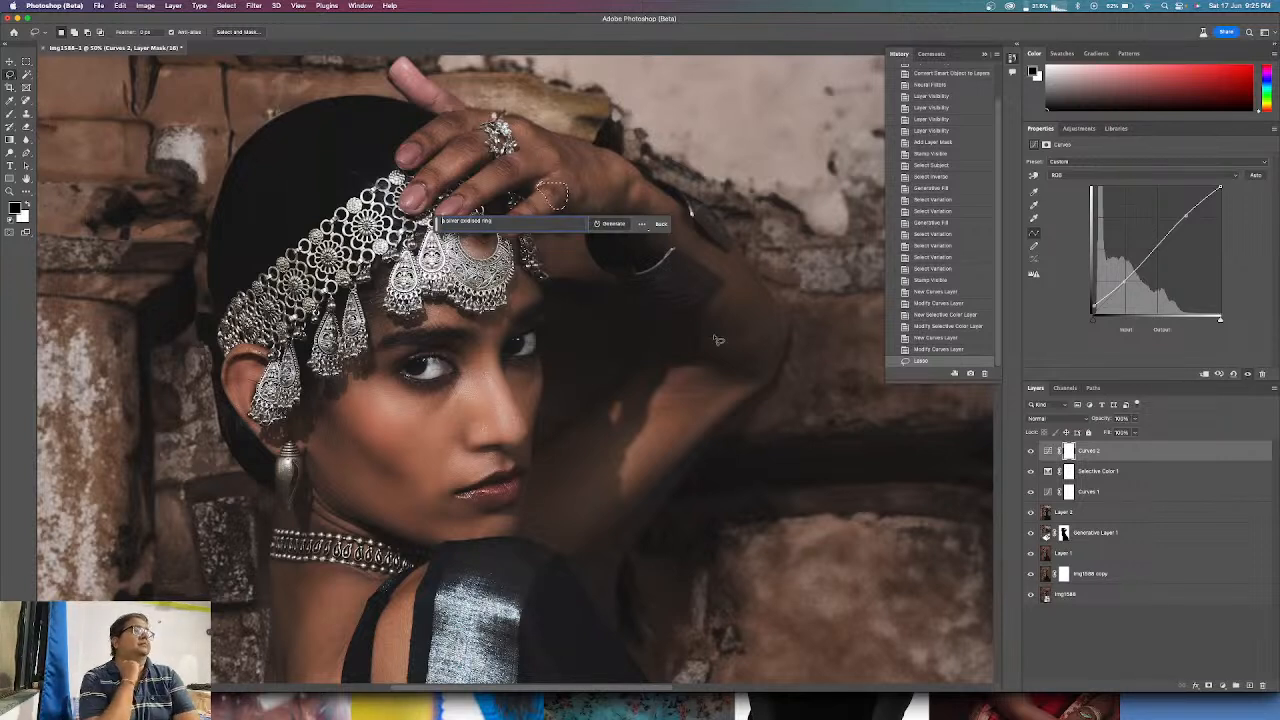
pyautogui.press('Return')
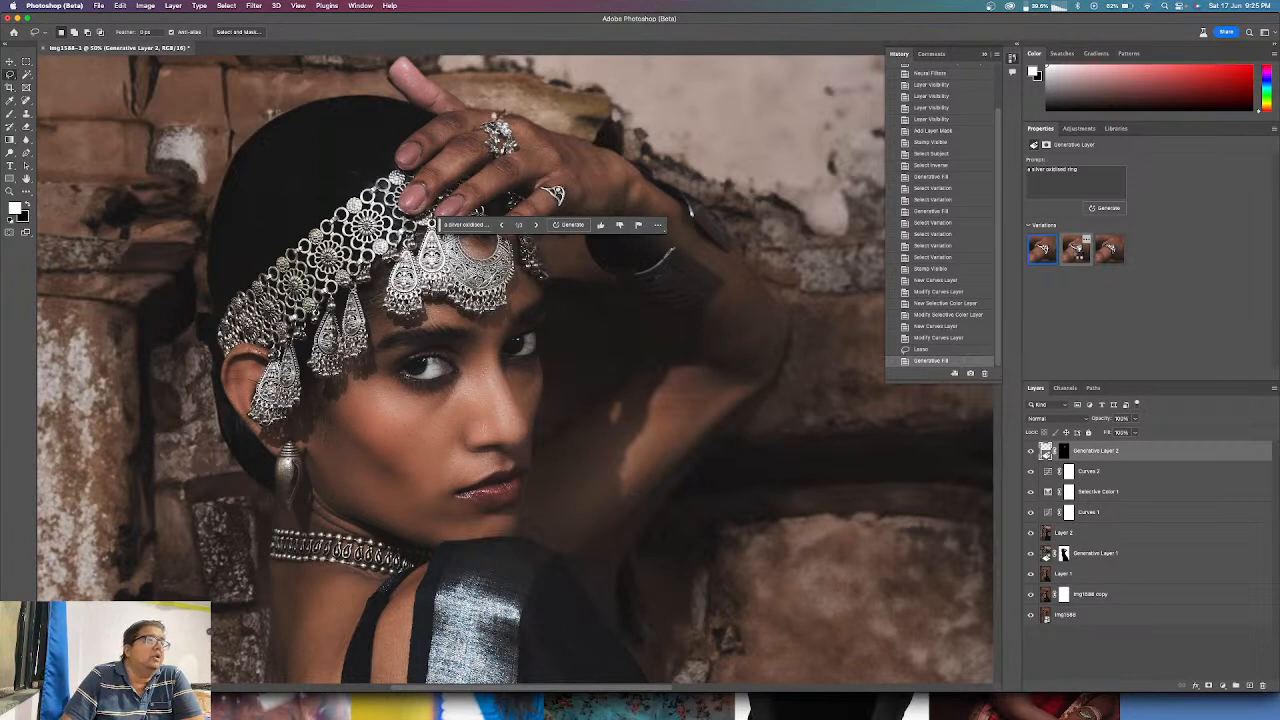
# - Compare the ring variations, generate another set from the same prompt and select the second new ring
pyautogui.click(1076, 251)
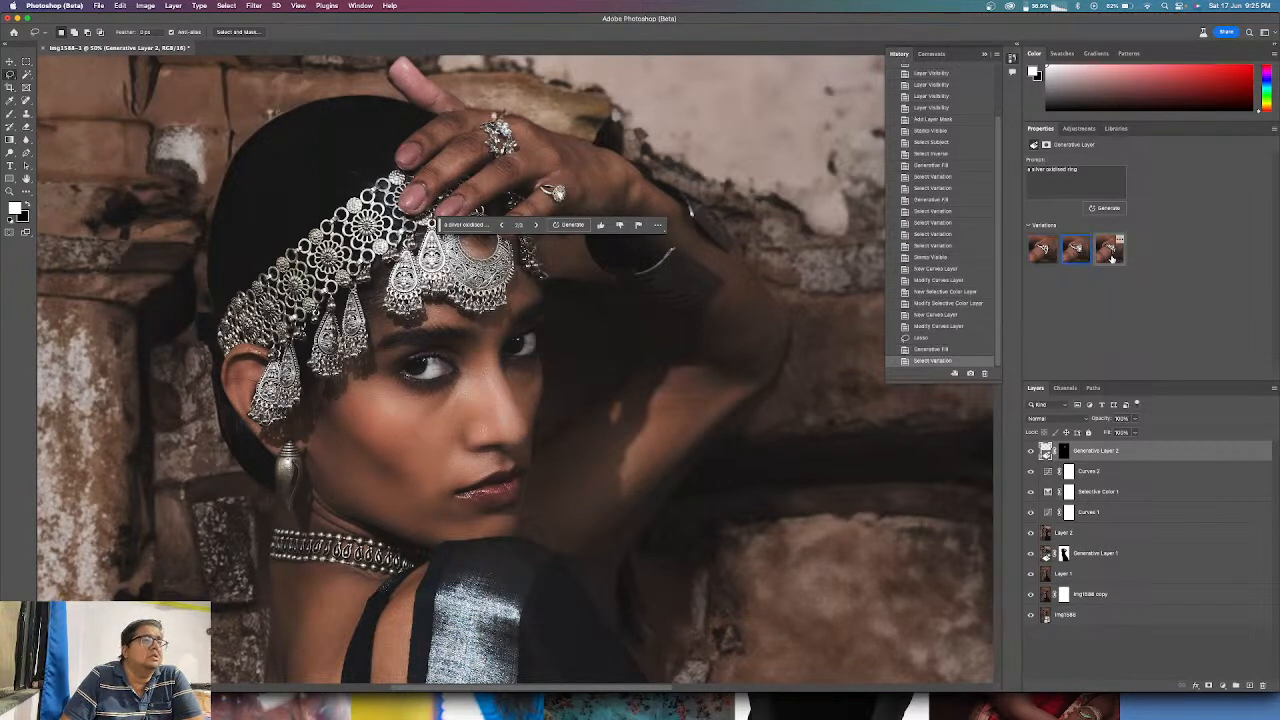
pyautogui.click(1110, 256)
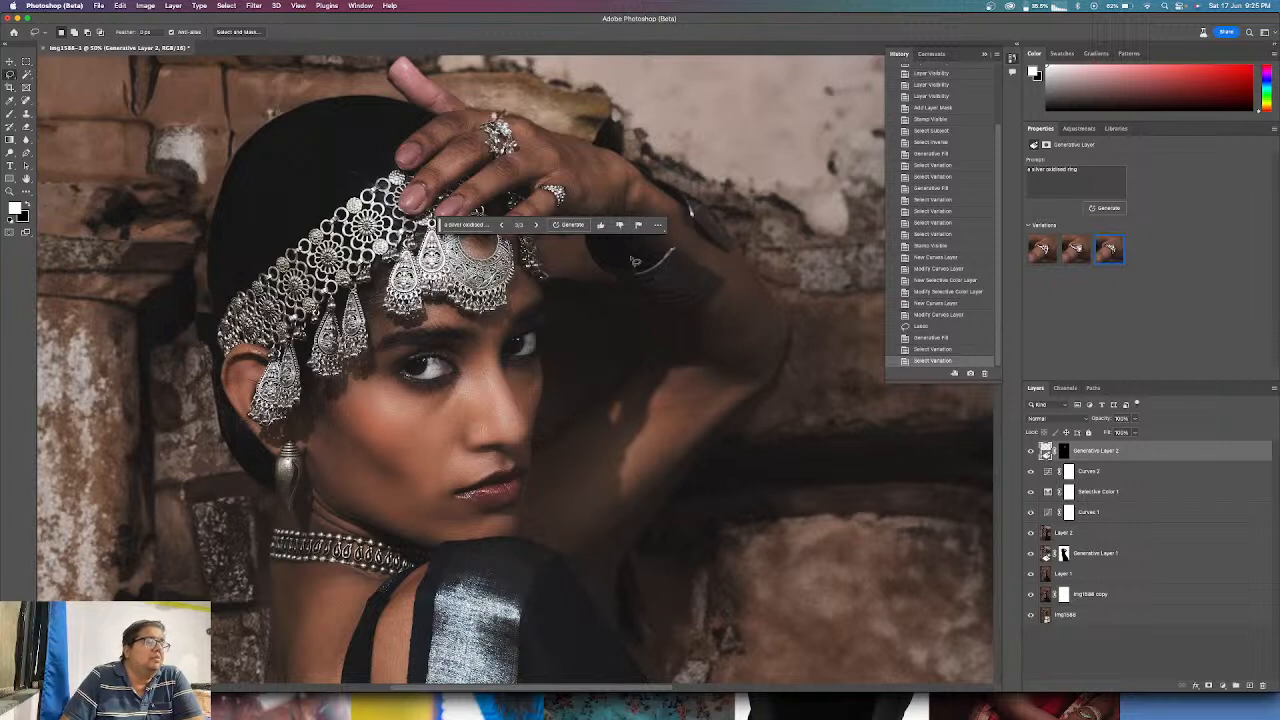
pyautogui.click(1084, 169)
pyautogui.click(1112, 211)
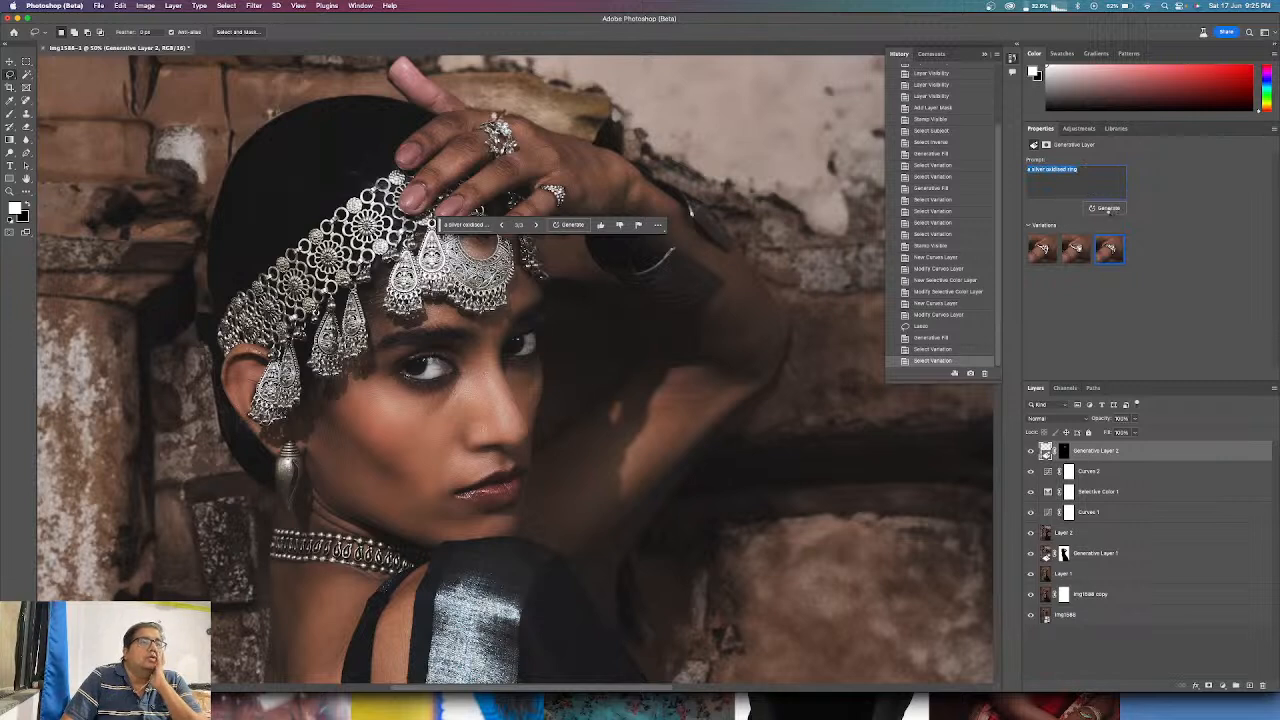
pyautogui.click(1108, 208)
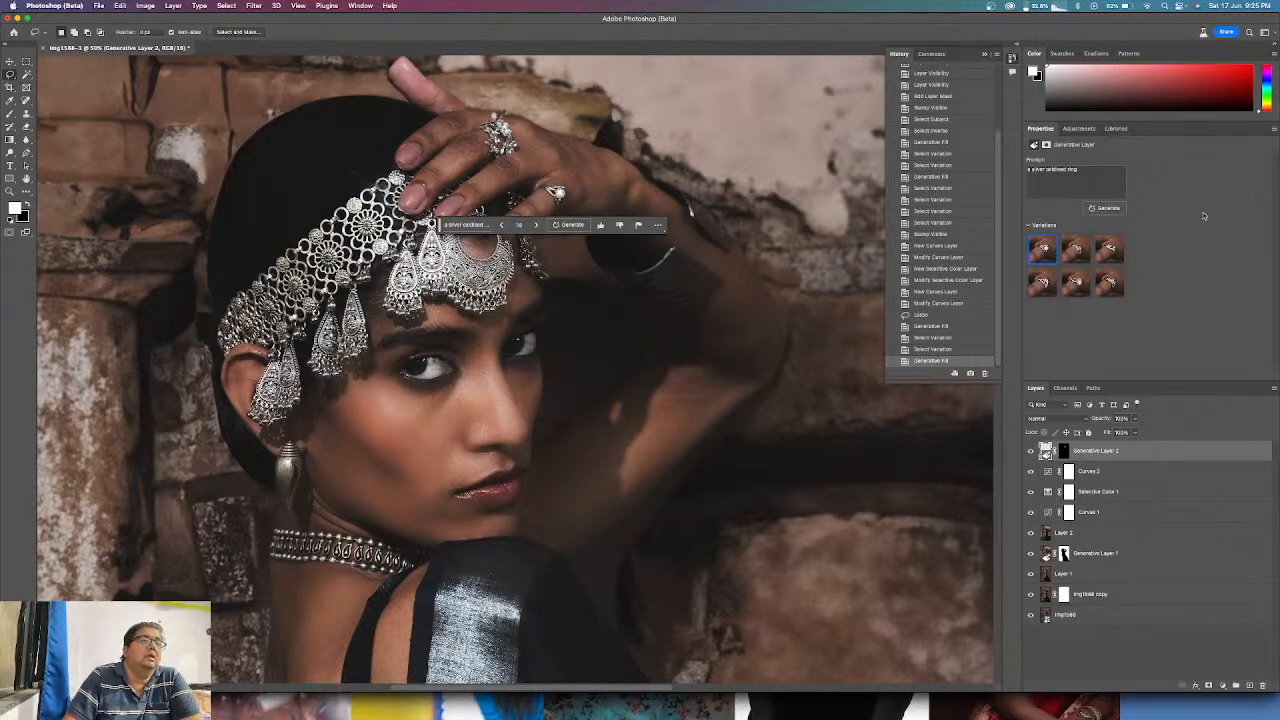
pyautogui.click(1075, 251)
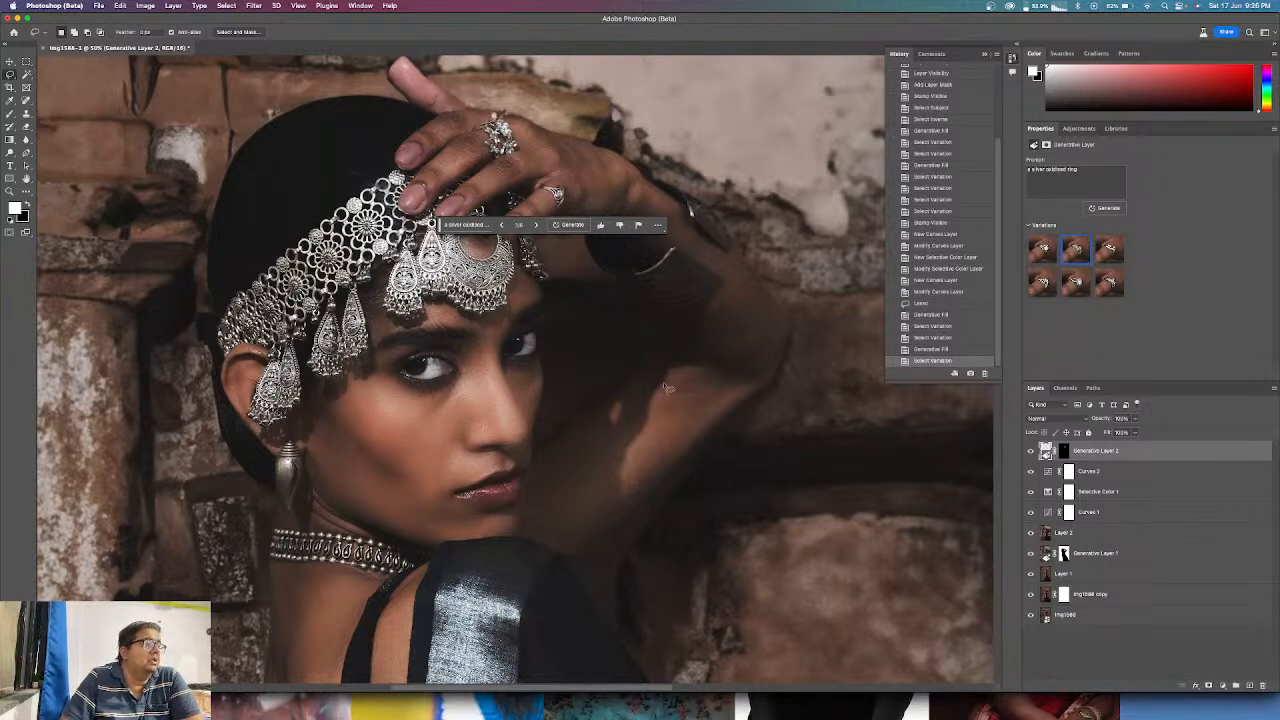
# - Fit the whole portrait on screen and move the floating task bar away from the face to review the image
pyautogui.press('z')
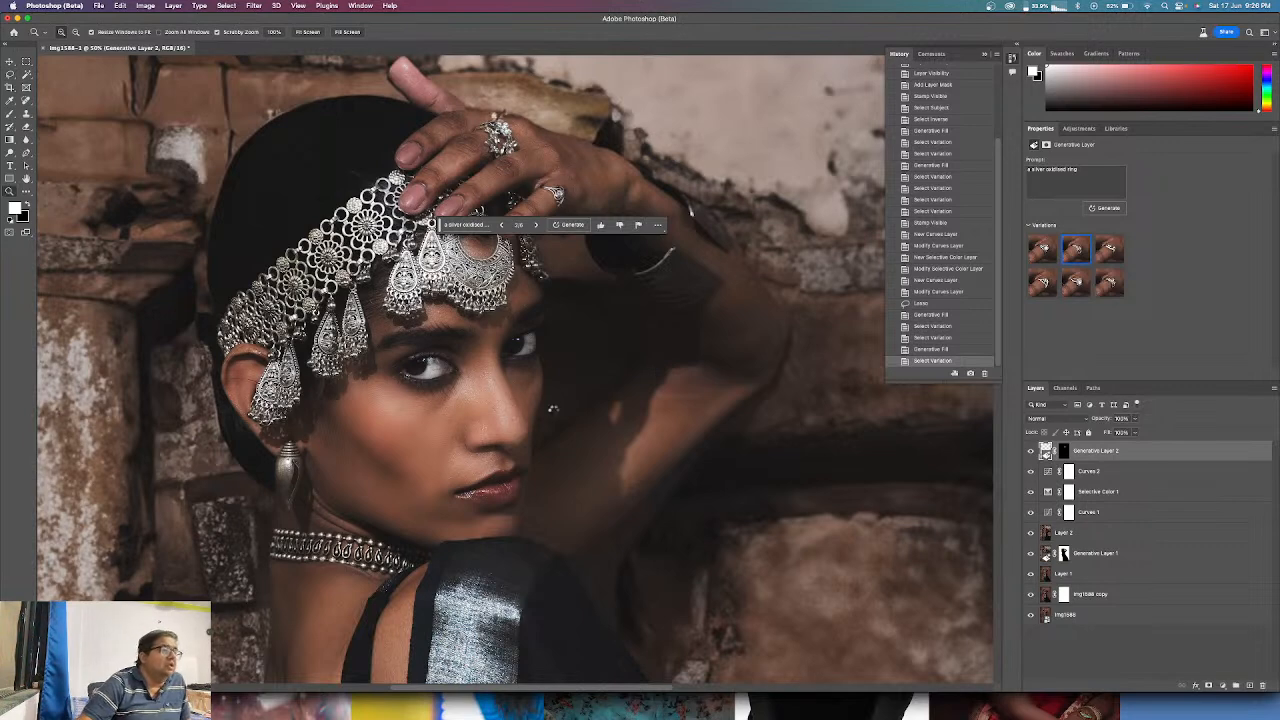
pyautogui.rightClick(556, 411)
pyautogui.click(569, 416)
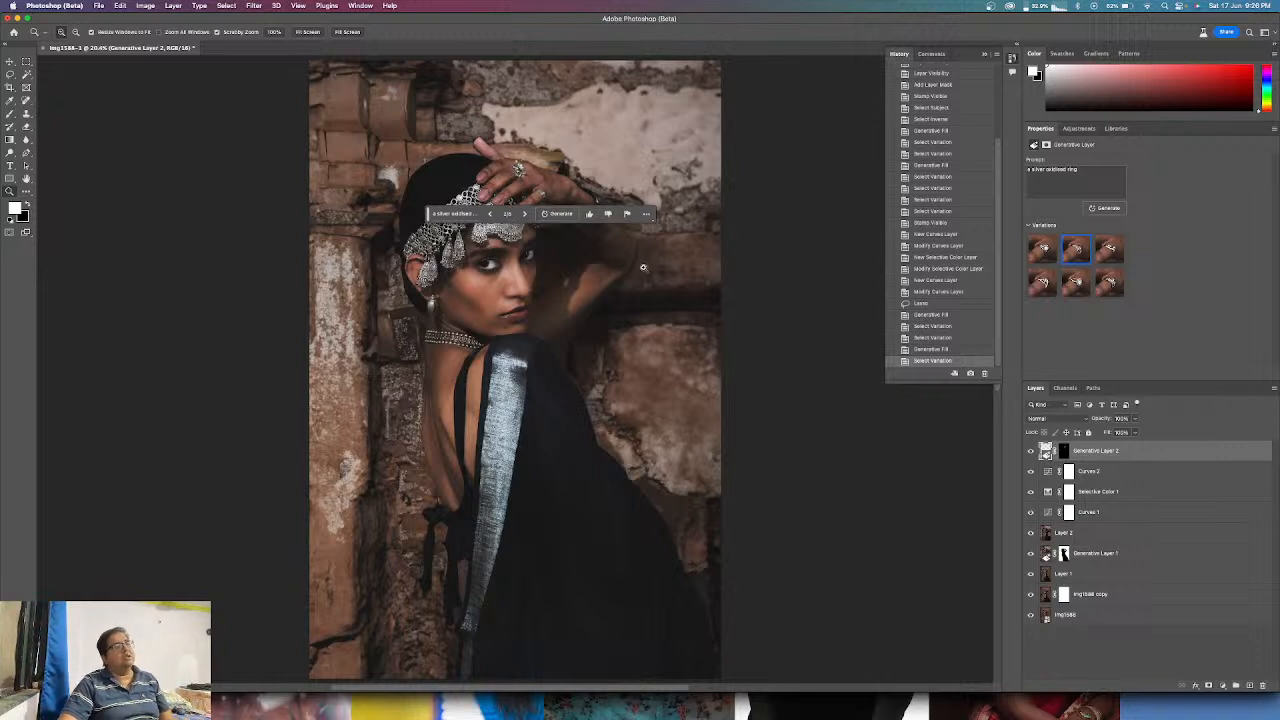
pyautogui.moveTo(428, 213); pyautogui.dragTo(663, 589)
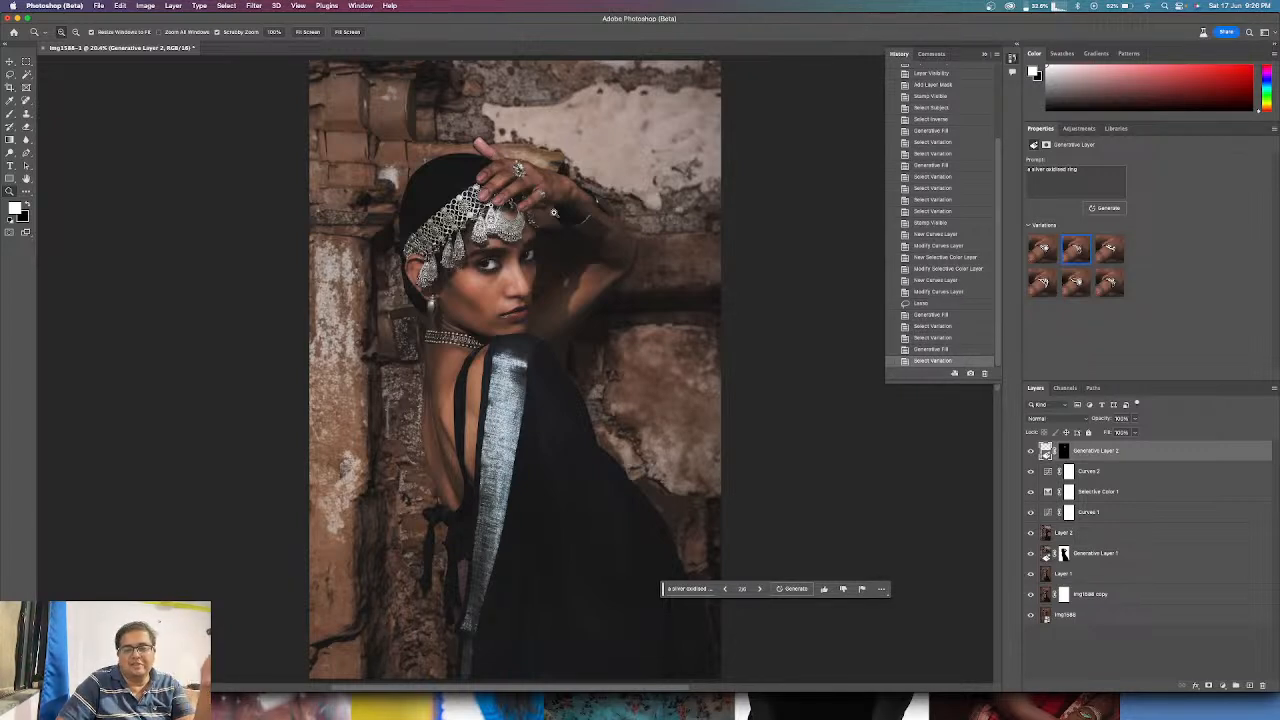
# - Close the portrait document, saving it as Img1588-1.psd in Photoshop format in the Lightroom folder
pyautogui.click(43, 48)
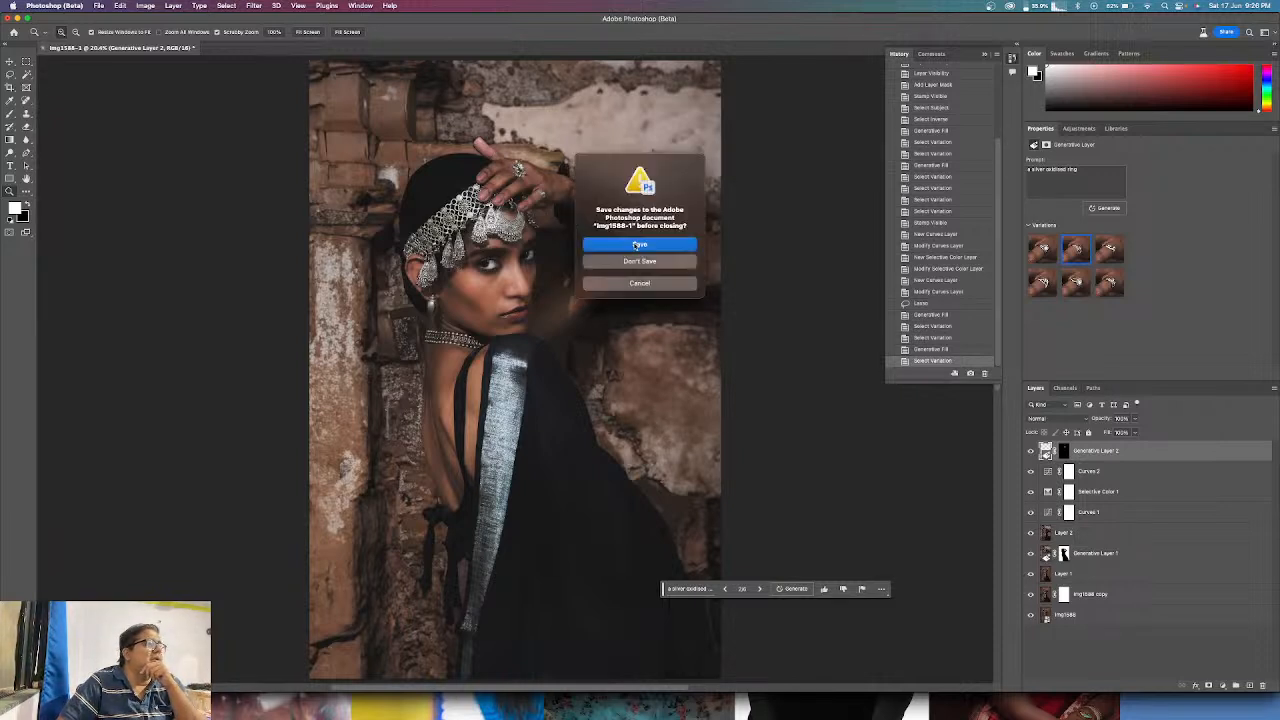
pyautogui.press('Return')
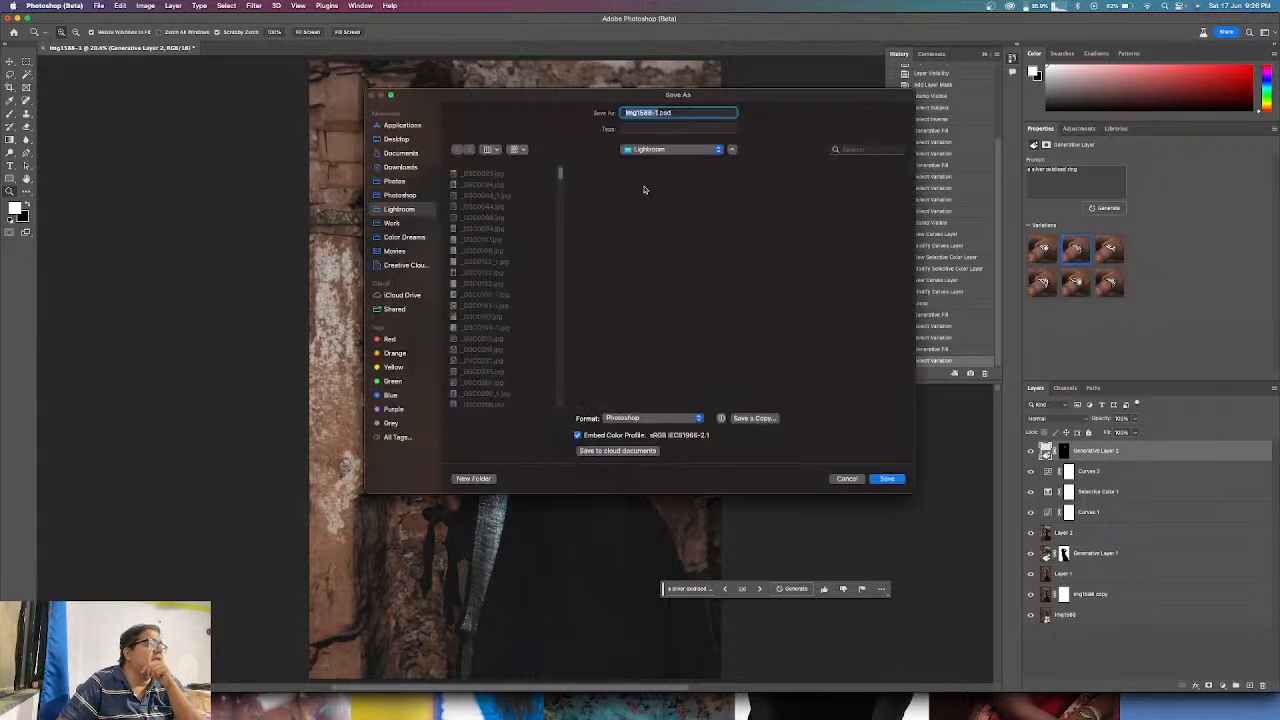
pyautogui.click(890, 479)
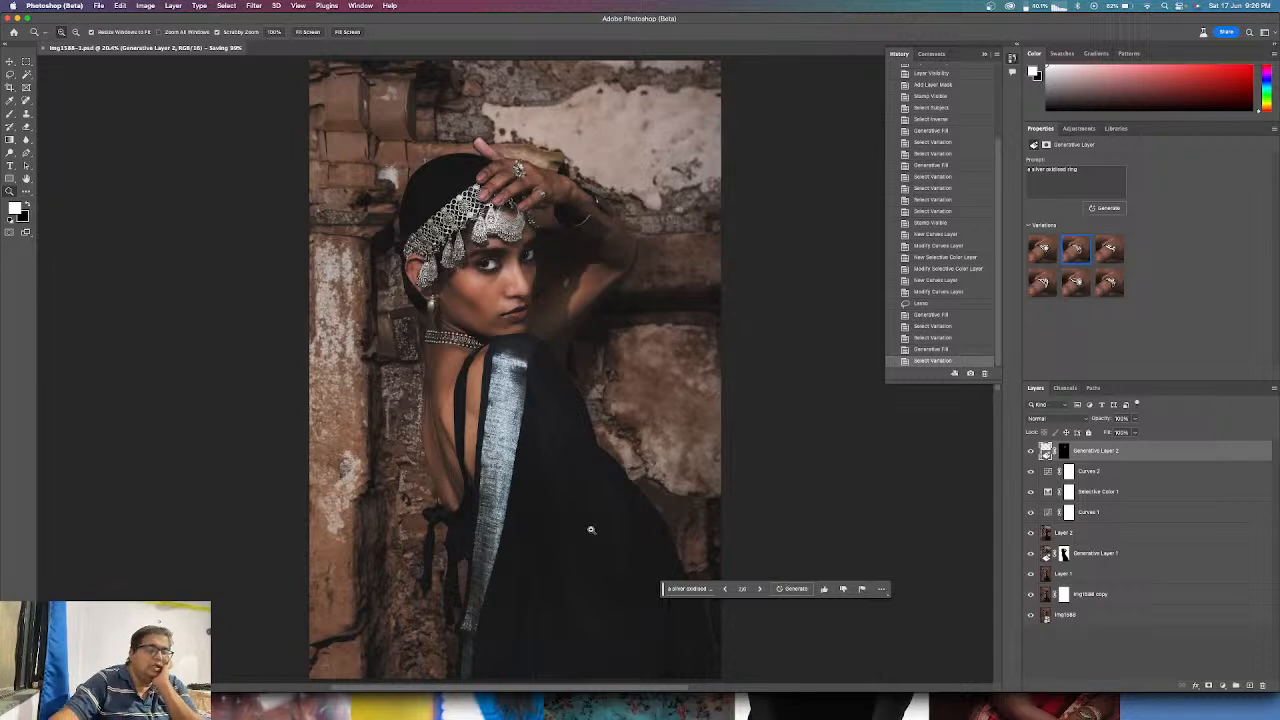
# - Switch to Adobe Bridge and open Img2310.nef, the solo maternity photo with the flowing red gown, in Camera Raw
pyautogui.hotkey('ctrl', 'Right')
pyautogui.hotkey('ctrl', 'Left')
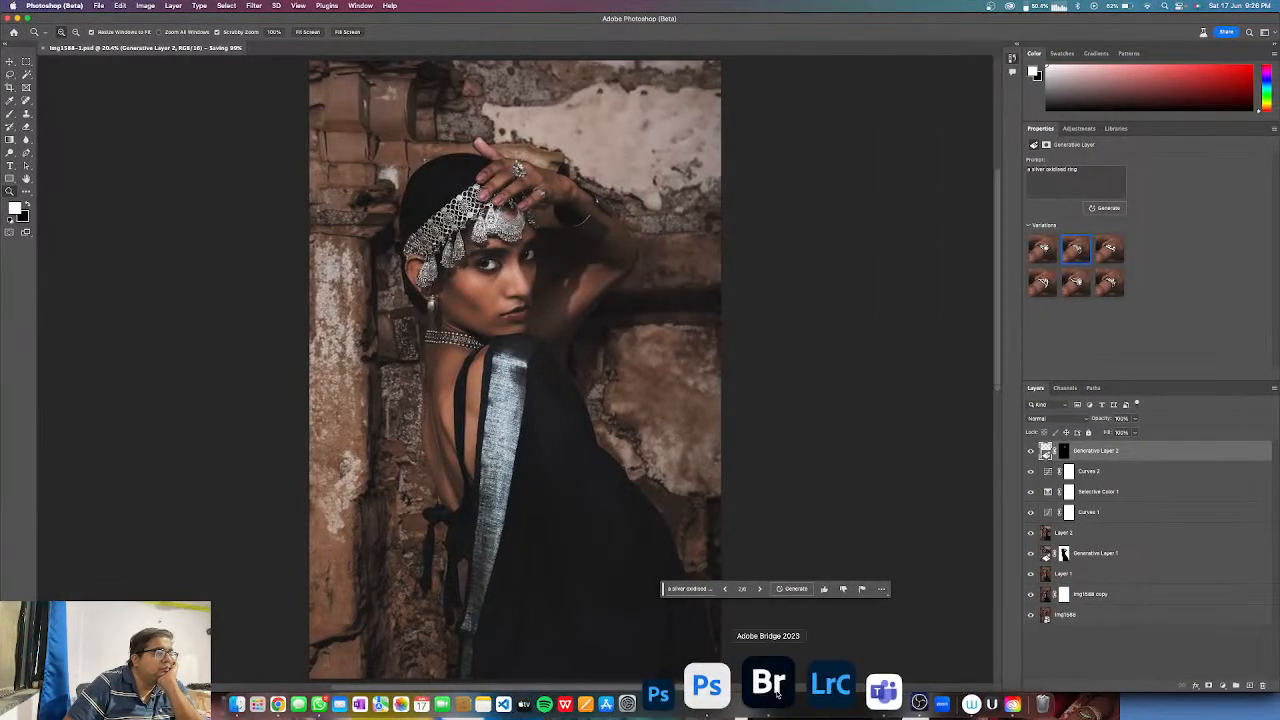
pyautogui.click(766, 686)
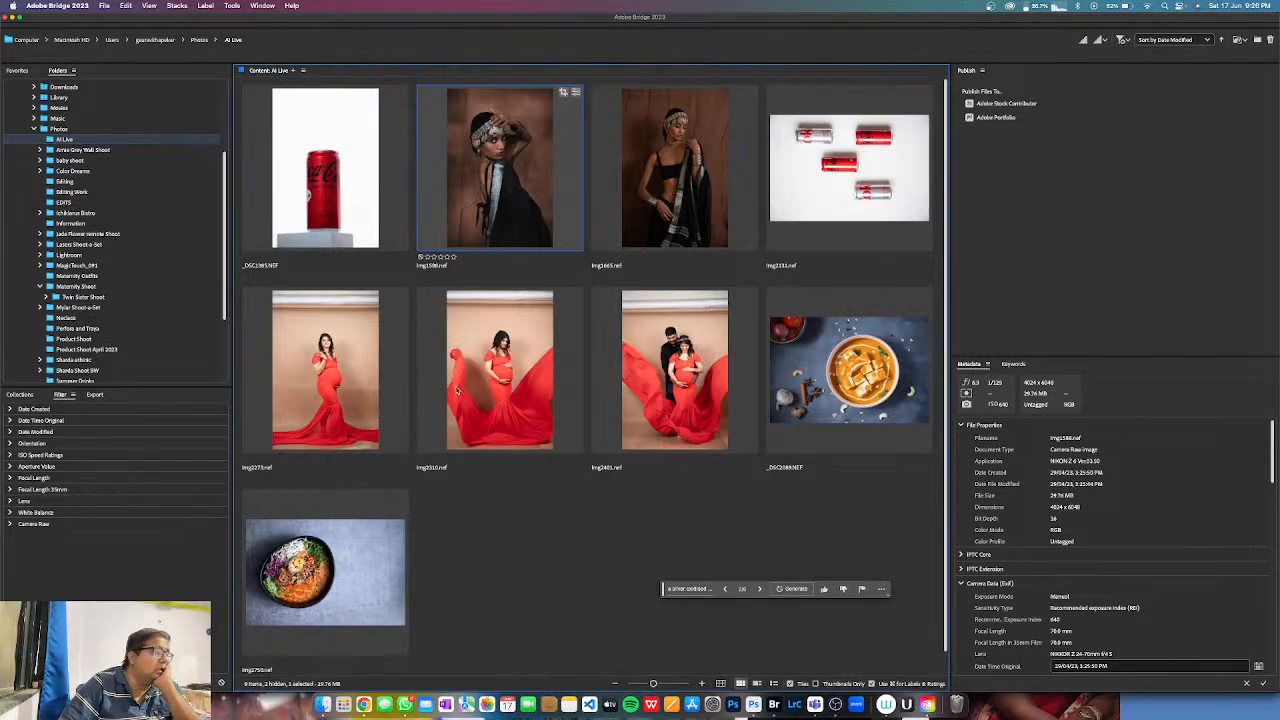
pyautogui.doubleClick(519, 393)
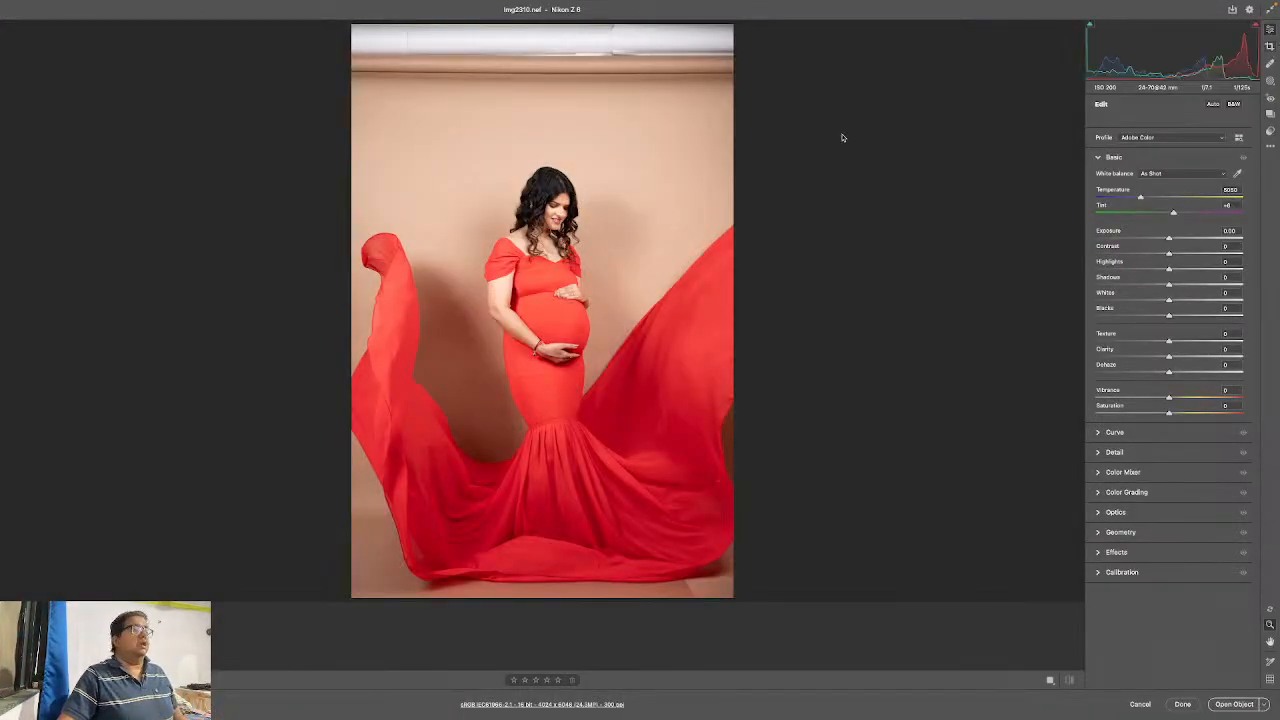
# - Crop the maternity photo with the 8.5 x 11 preset, cutting off the backdrop roll above the woman
pyautogui.press('c')
pyautogui.click(1174, 121)
pyautogui.click(1143, 167)
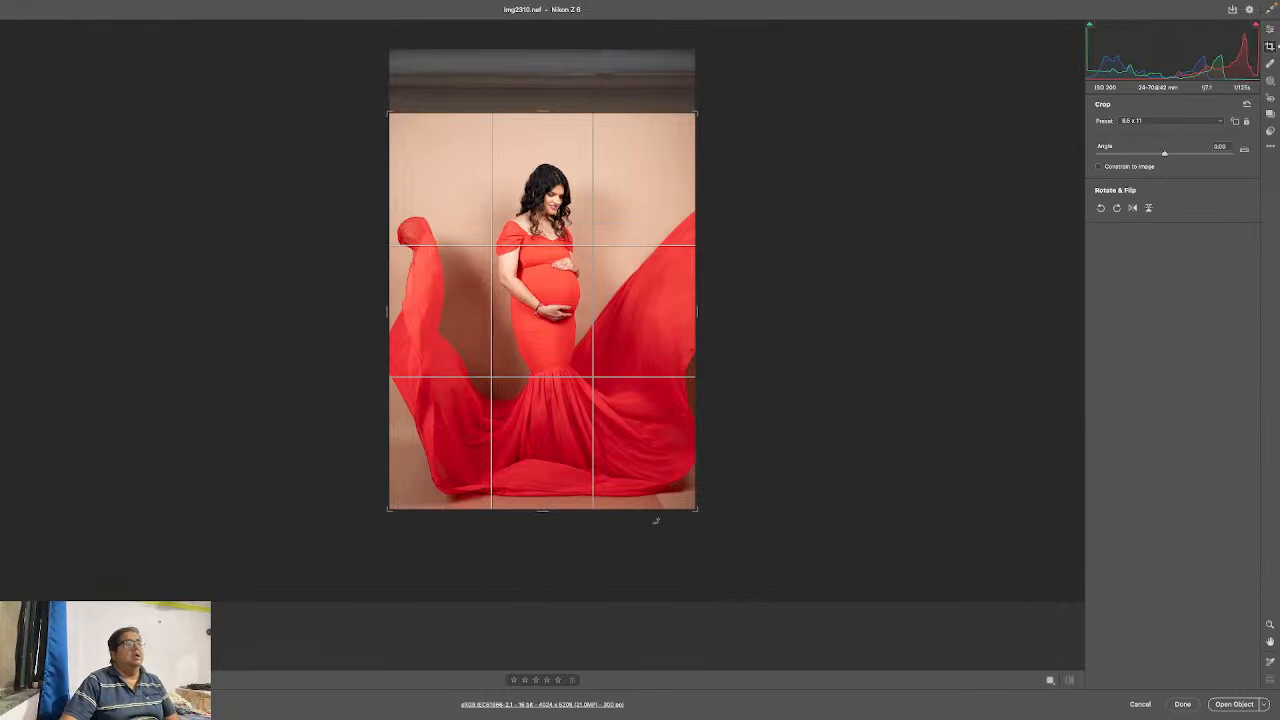
pyautogui.moveTo(547, 510); pyautogui.dragTo(543, 505)
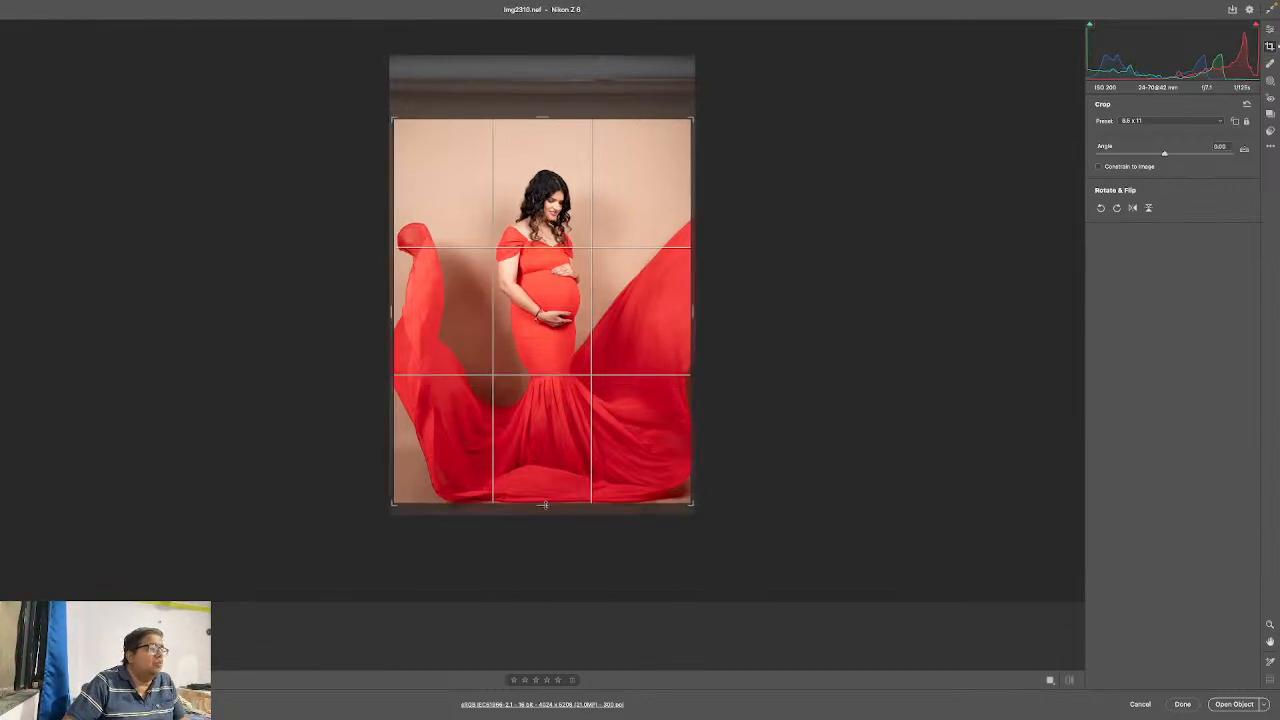
# - Apply the Adaptive: Portrait preset Enhance Portrait and the Adaptive: Subject preset Pop to the photo
pyautogui.click(1268, 132)
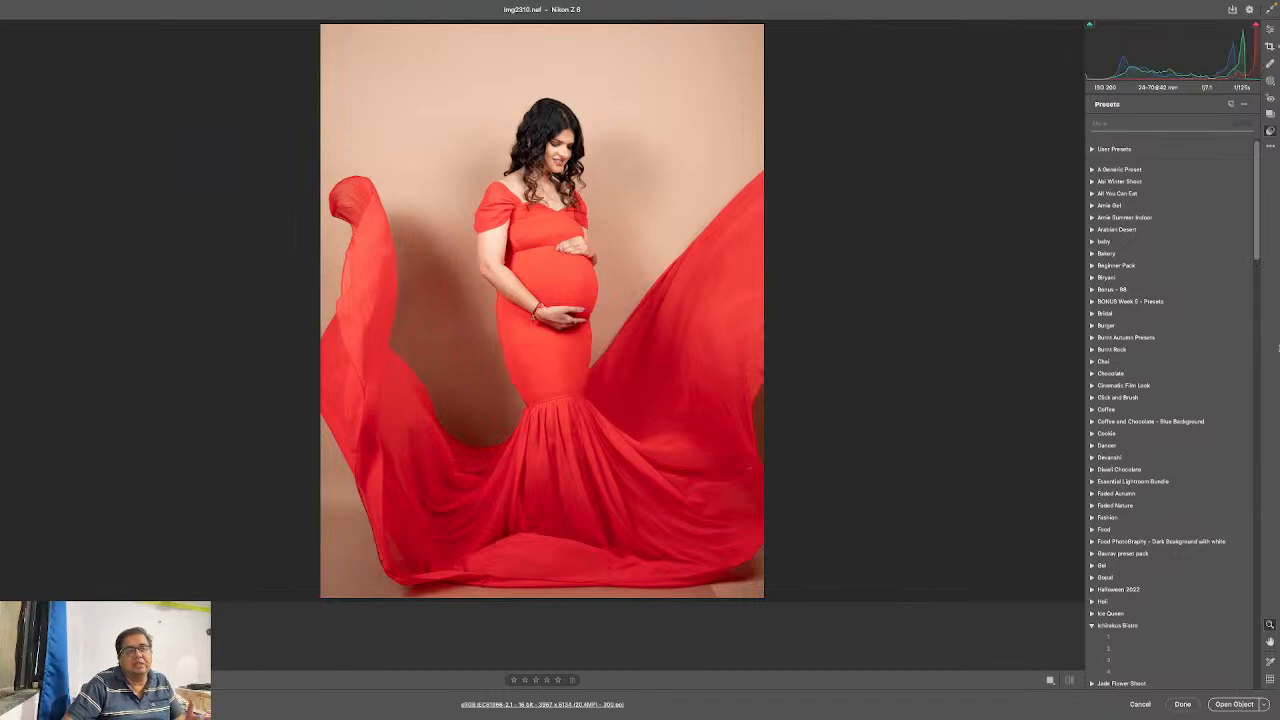
pyautogui.moveTo(1256, 205); pyautogui.dragTo(1267, 441)
pyautogui.click(1129, 245)
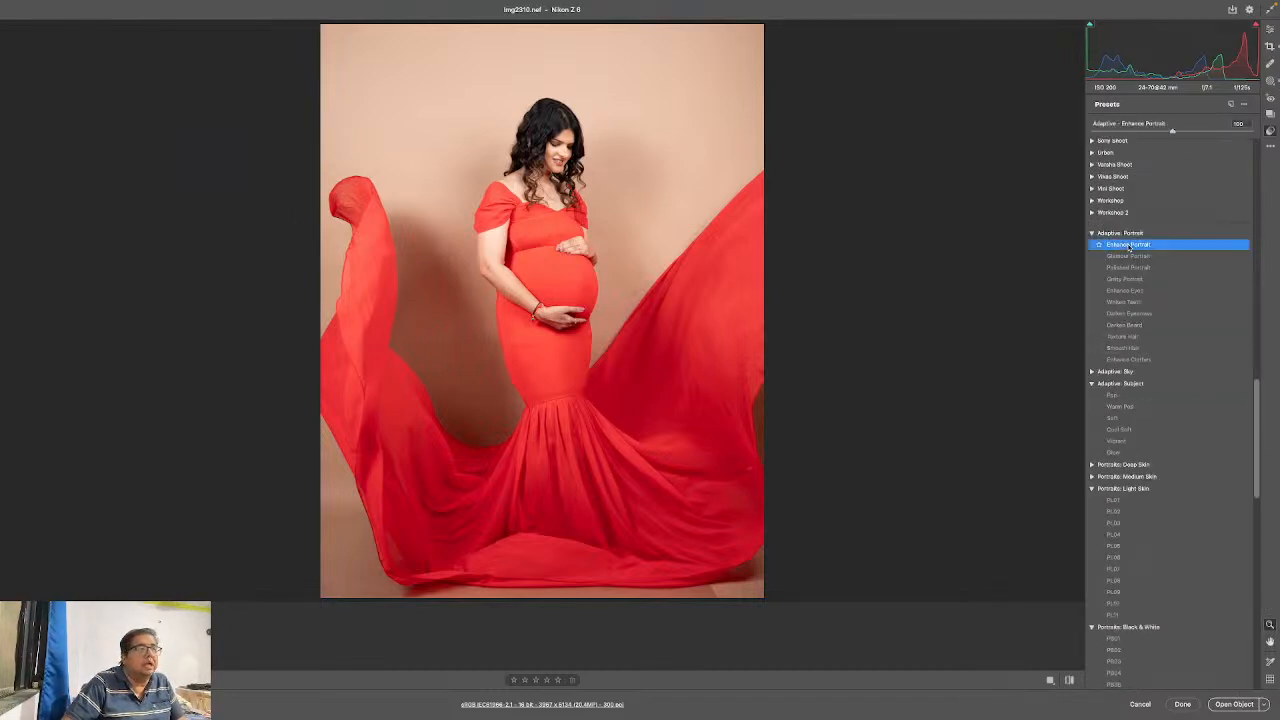
pyautogui.click(1119, 395)
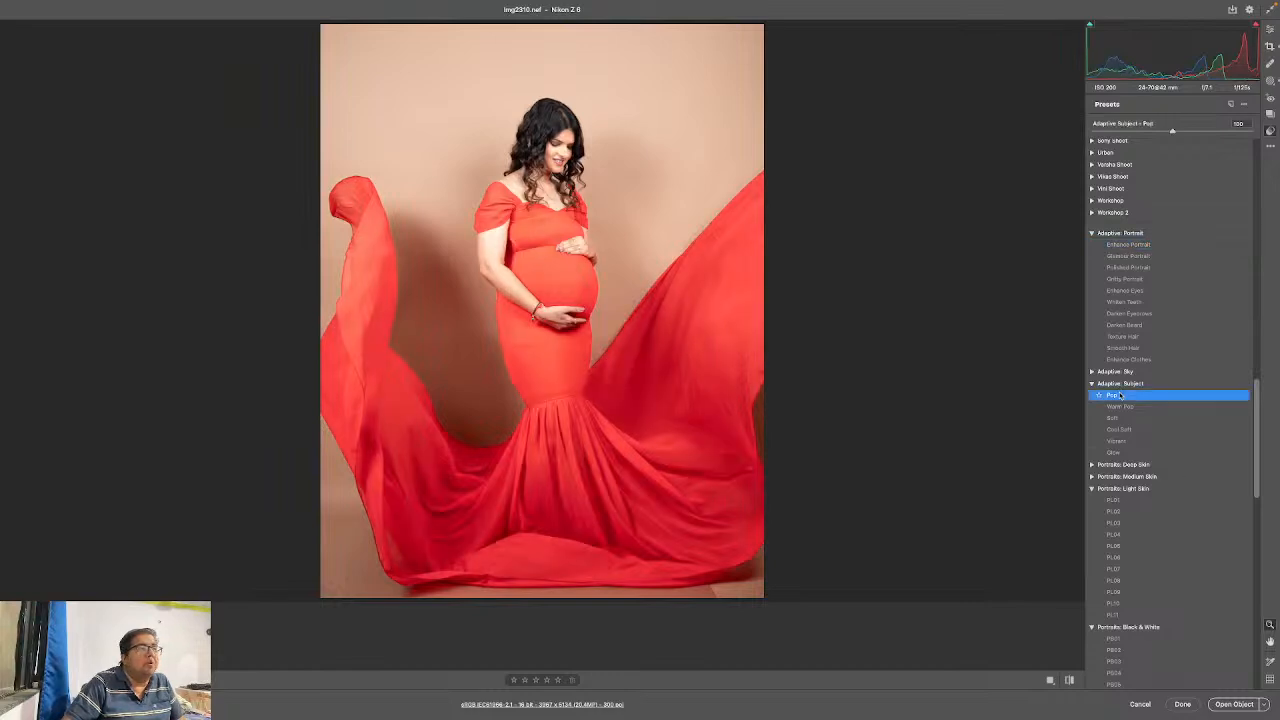
# - Add a background mask and darken it with Exposure about -1.1, Highlights about -65 and Shadows about -24
pyautogui.click(1270, 80)
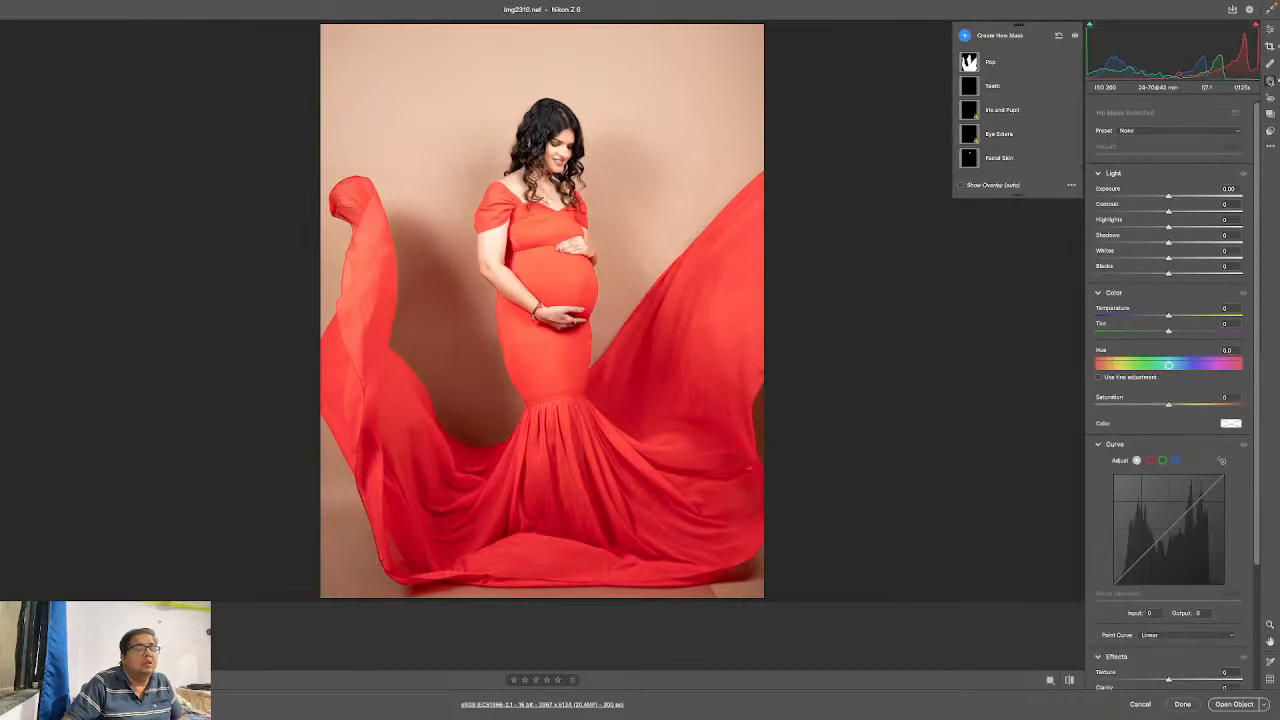
pyautogui.click(1006, 40)
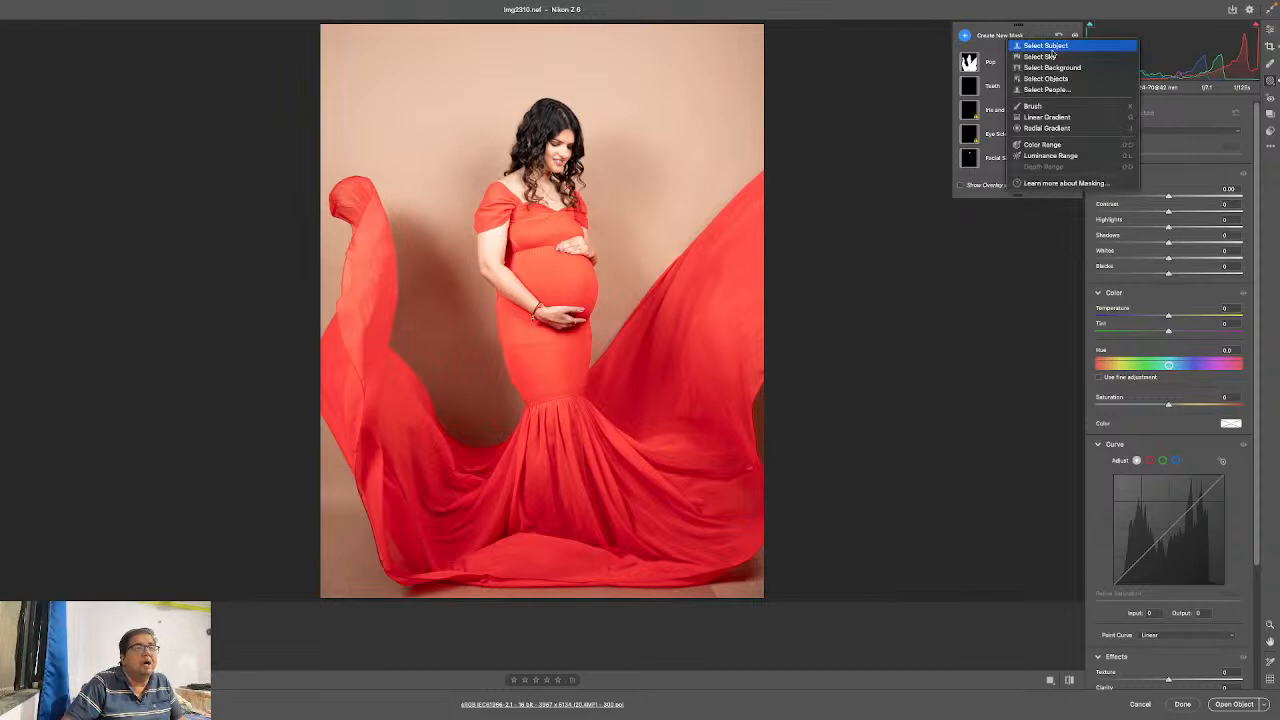
pyautogui.click(1051, 67)
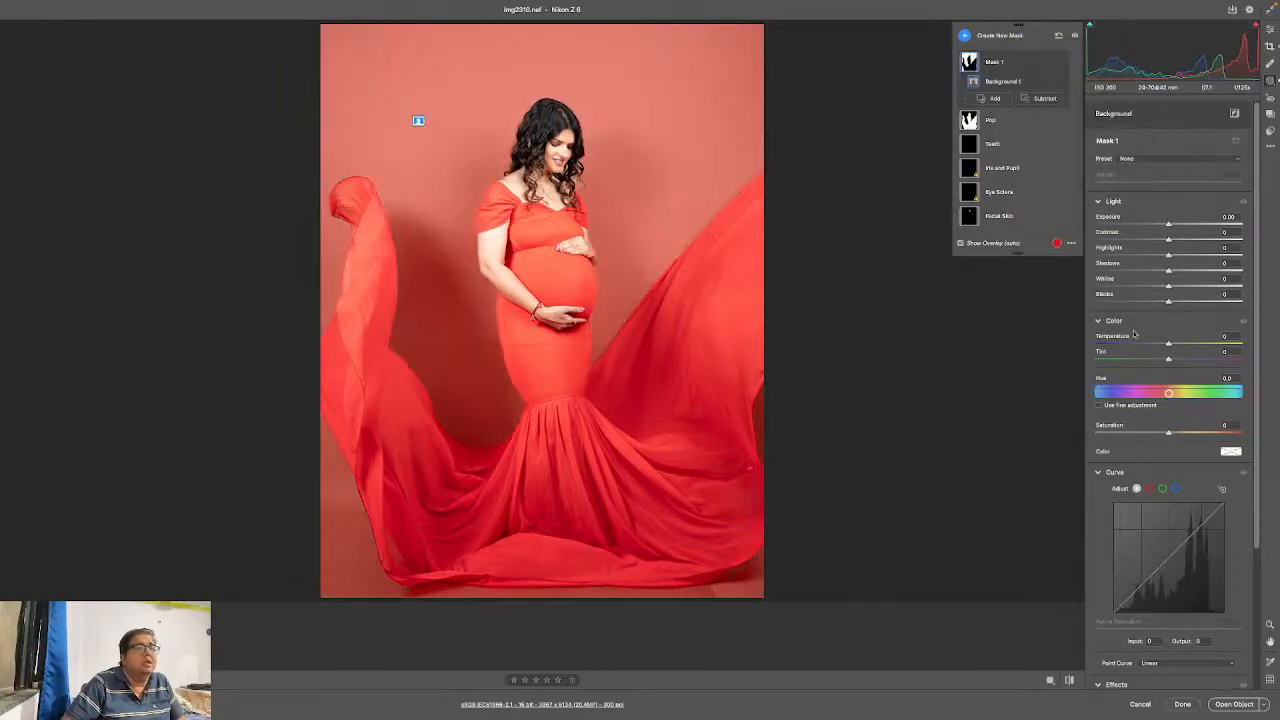
pyautogui.click(1147, 225)
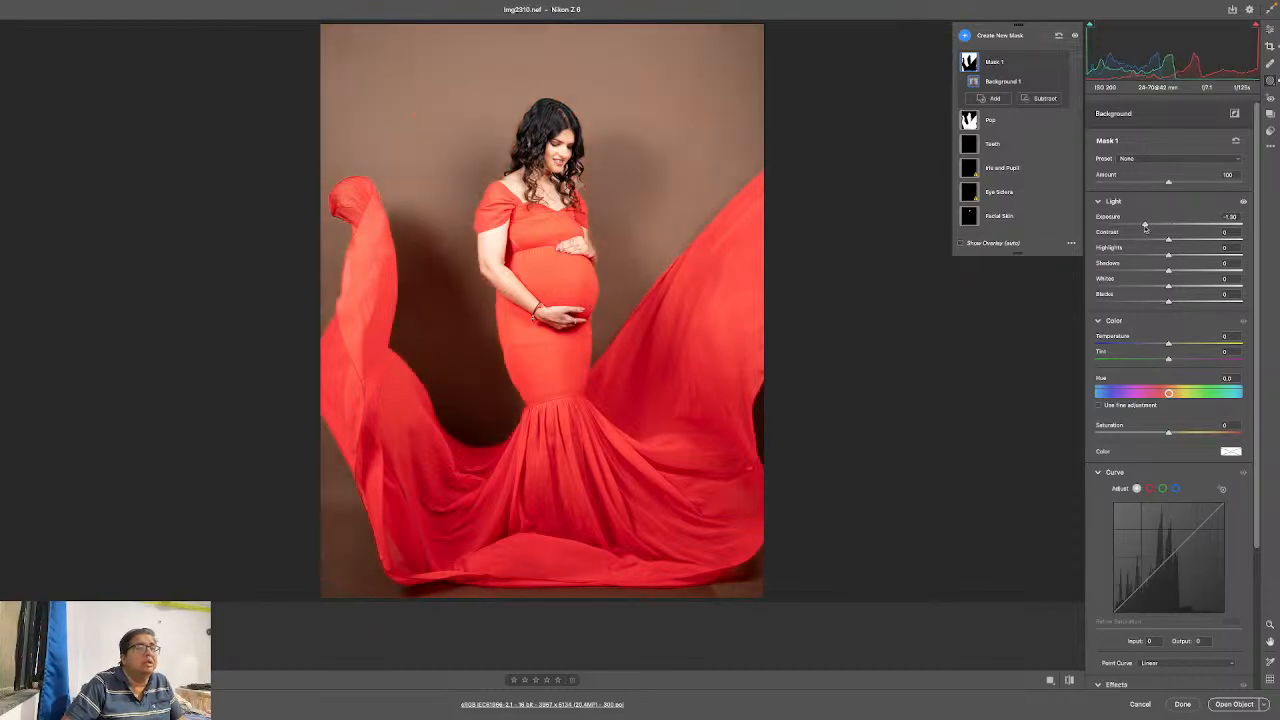
pyautogui.moveTo(1142, 255); pyautogui.dragTo(1125, 256)
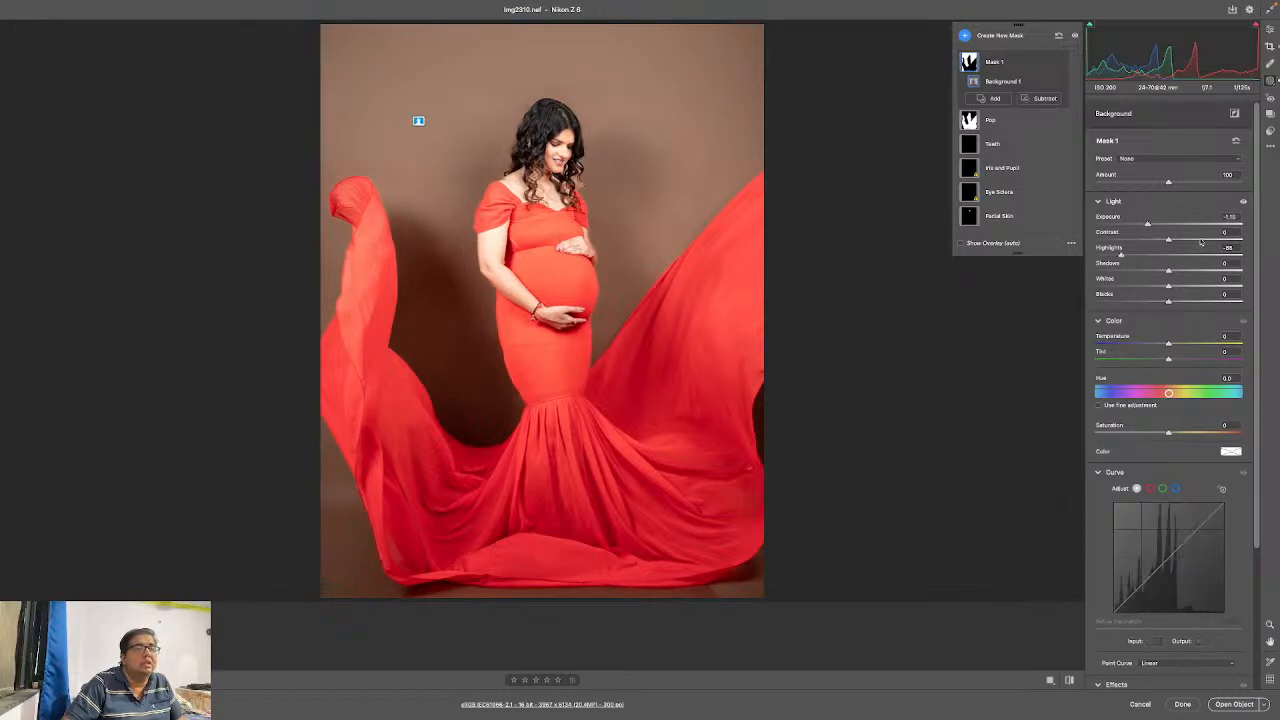
pyautogui.click(1150, 270)
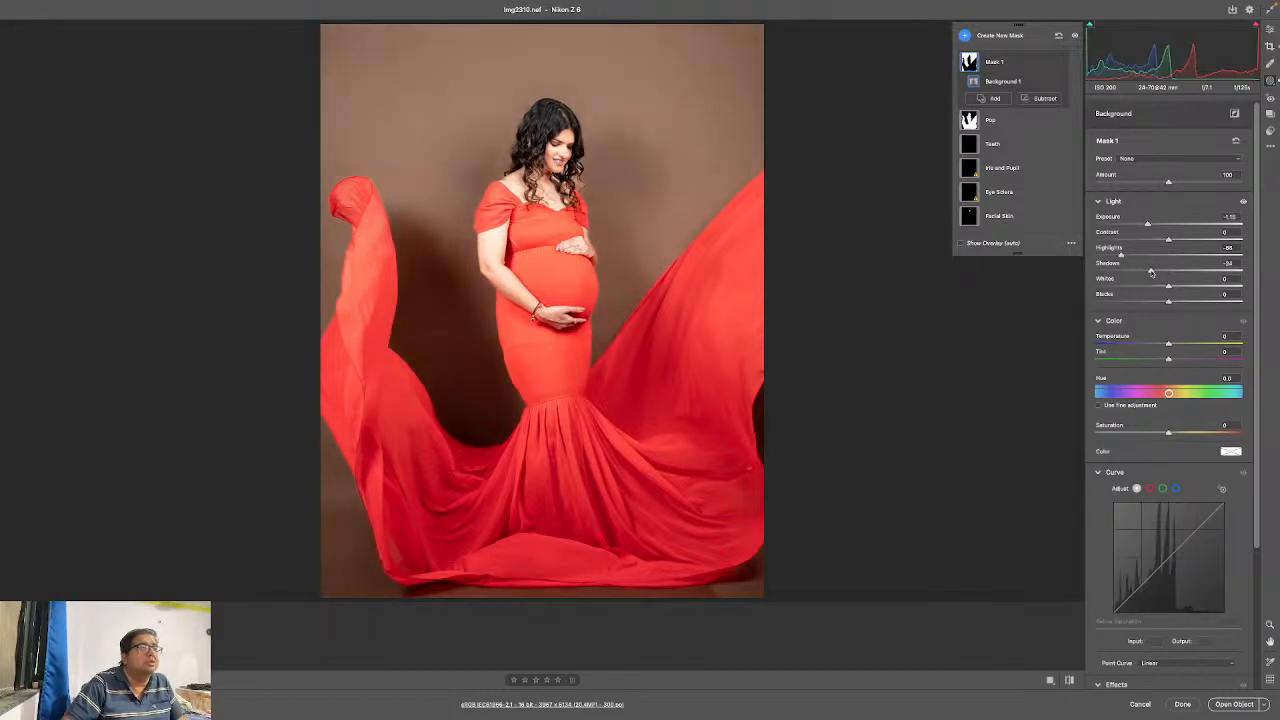
# - Open the photo in Photoshop as a smart object, then duplicate its layer and convert the copy to a pixel layer
pyautogui.click(1240, 706)
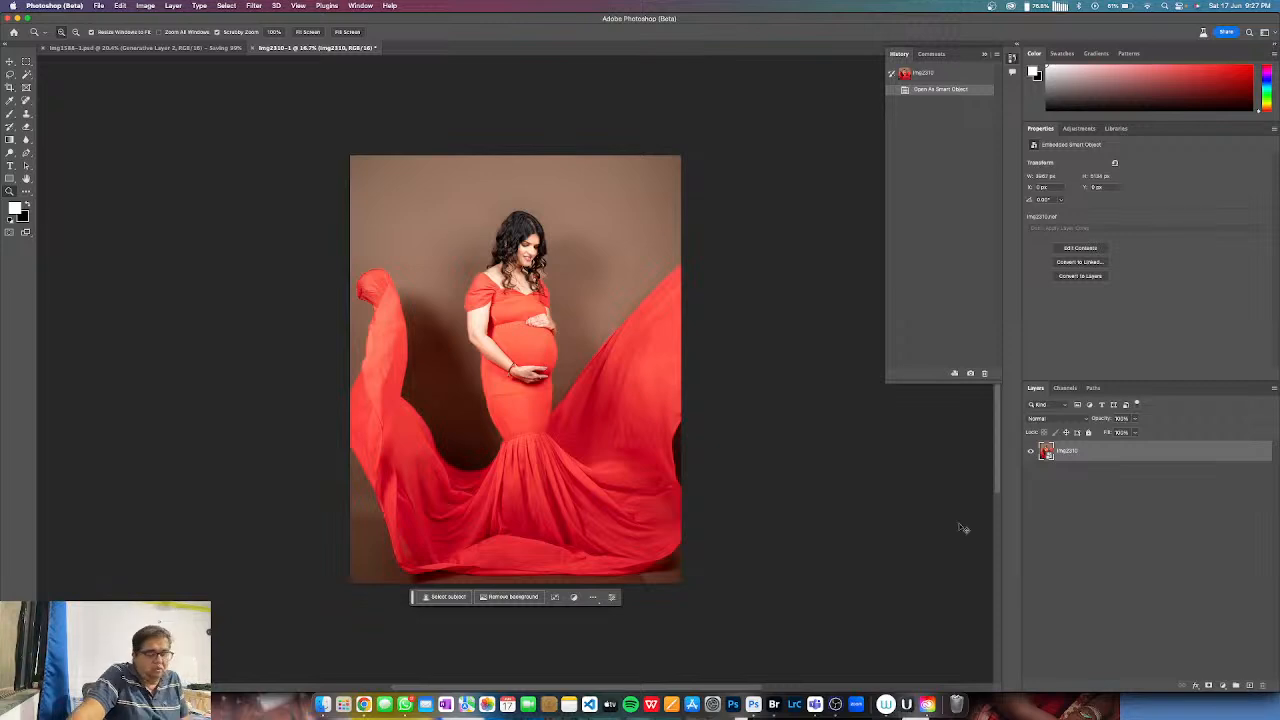
pyautogui.press('super+j')
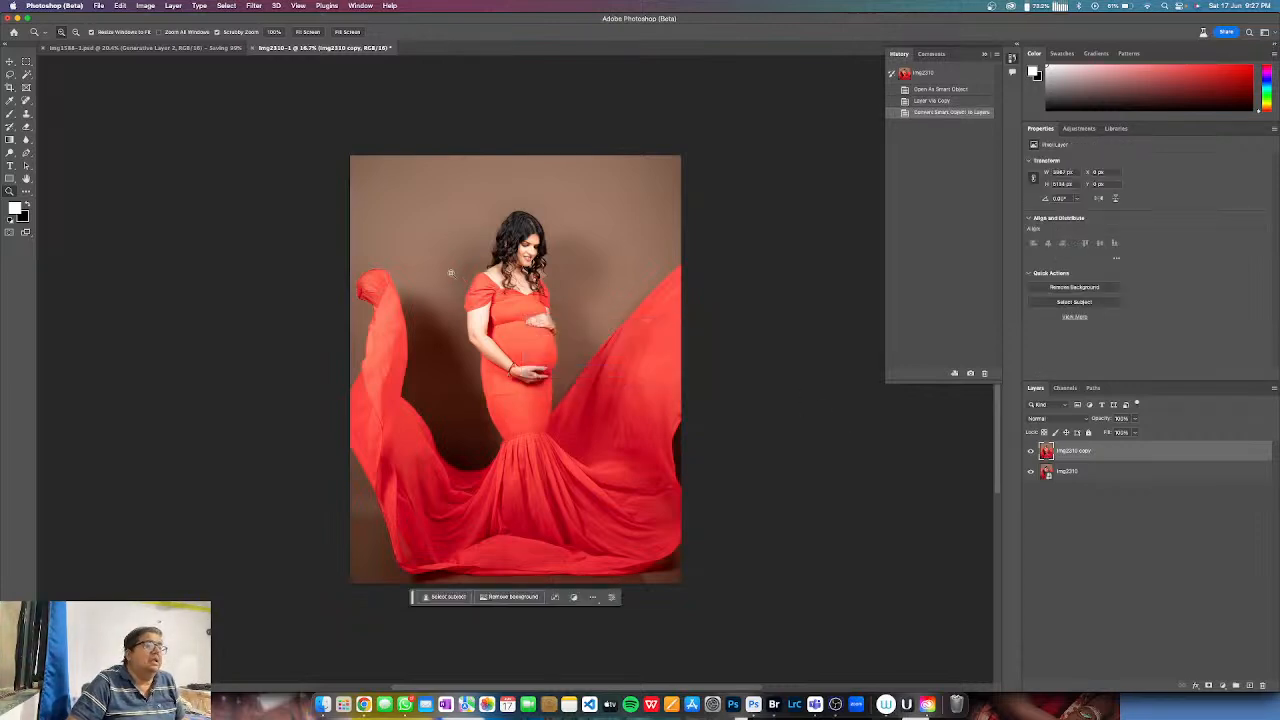
# - Start the Crop tool on the maternity photo and swap its ratio to landscape, 11 x 8.5 in
pyautogui.press('c')
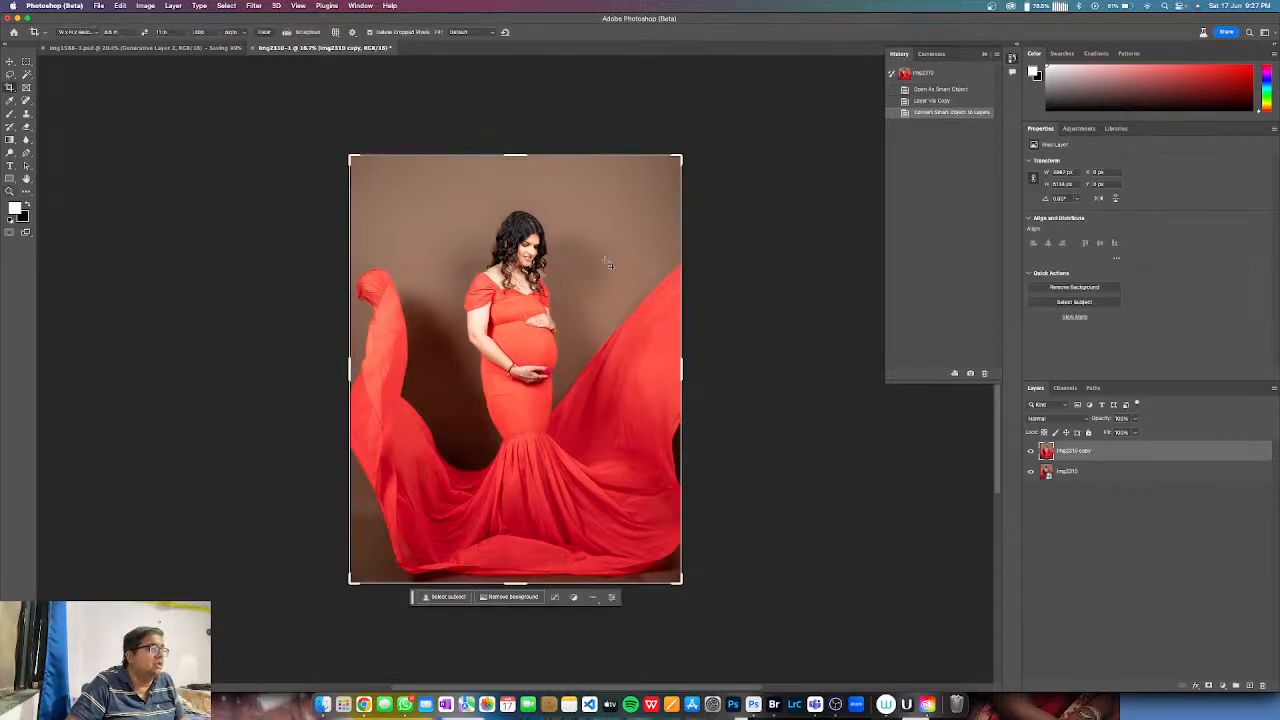
pyautogui.click(144, 31)
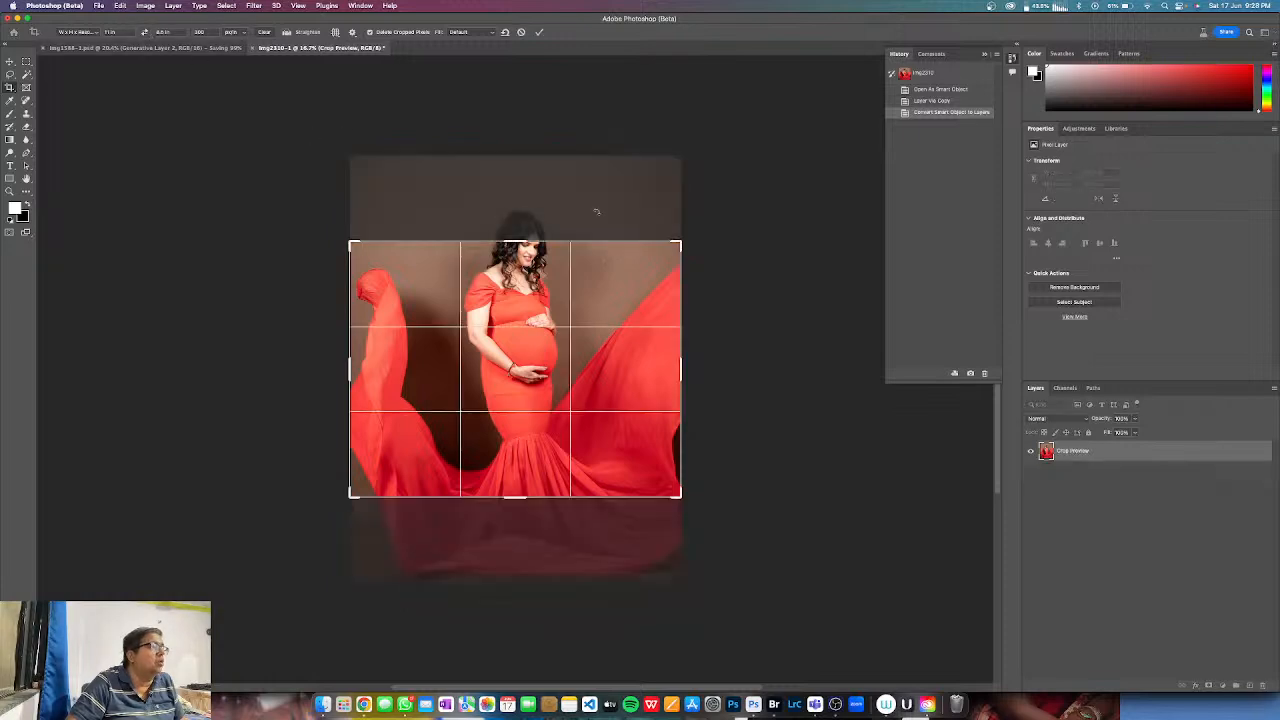
# - Try a landscape crop that adds empty canvas on both sides of the woman, and undo it
pyautogui.moveTo(604, 285); pyautogui.dragTo(605, 199)
pyautogui.moveTo(517, 241); pyautogui.dragTo(493, 175)
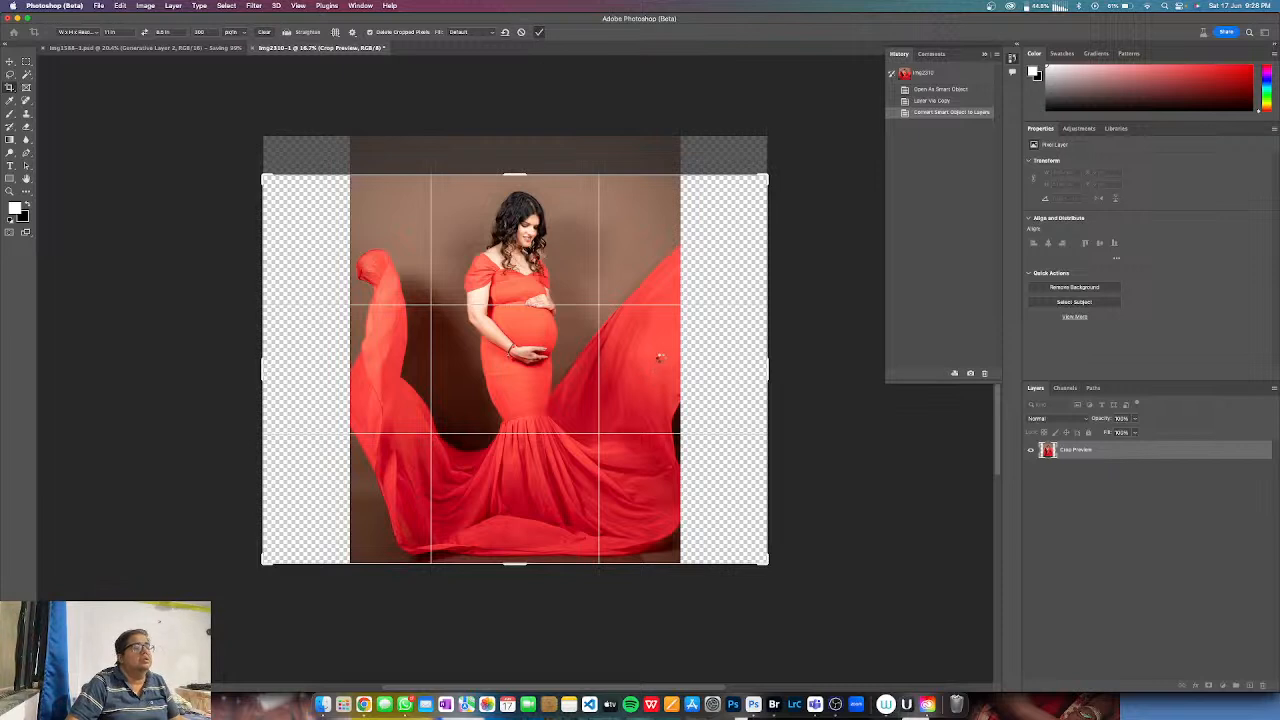
pyautogui.press('Return')
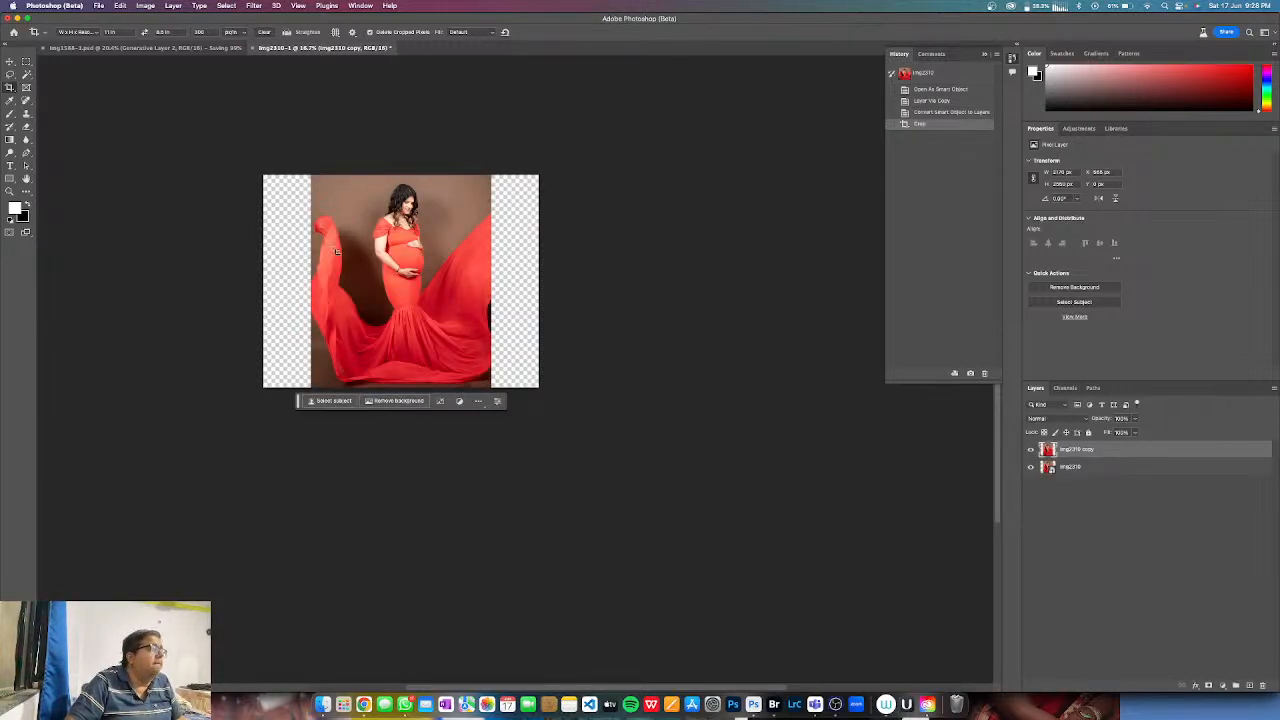
pyautogui.press('super+z')
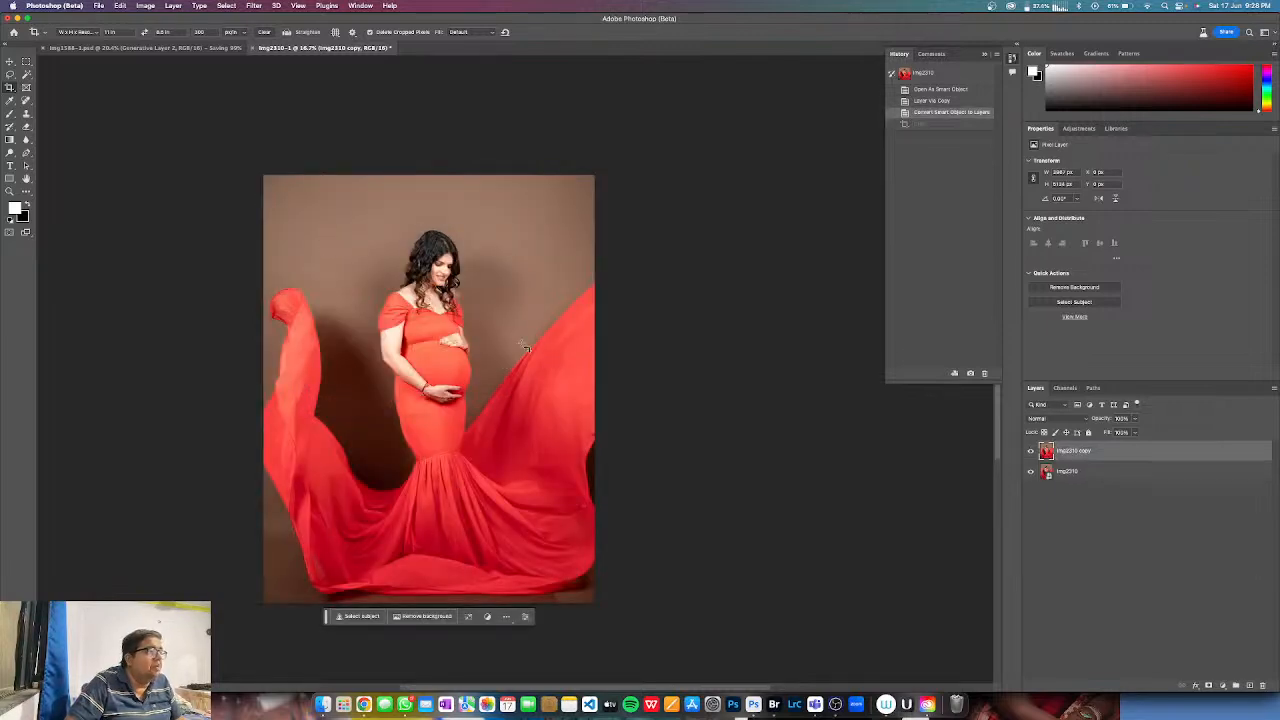
# - Frame a landscape crop that adds empty canvas only to the right of the dress and trims some backdrop above the woman's head
pyautogui.click(490, 318)
pyautogui.moveTo(517, 323); pyautogui.dragTo(517, 322)
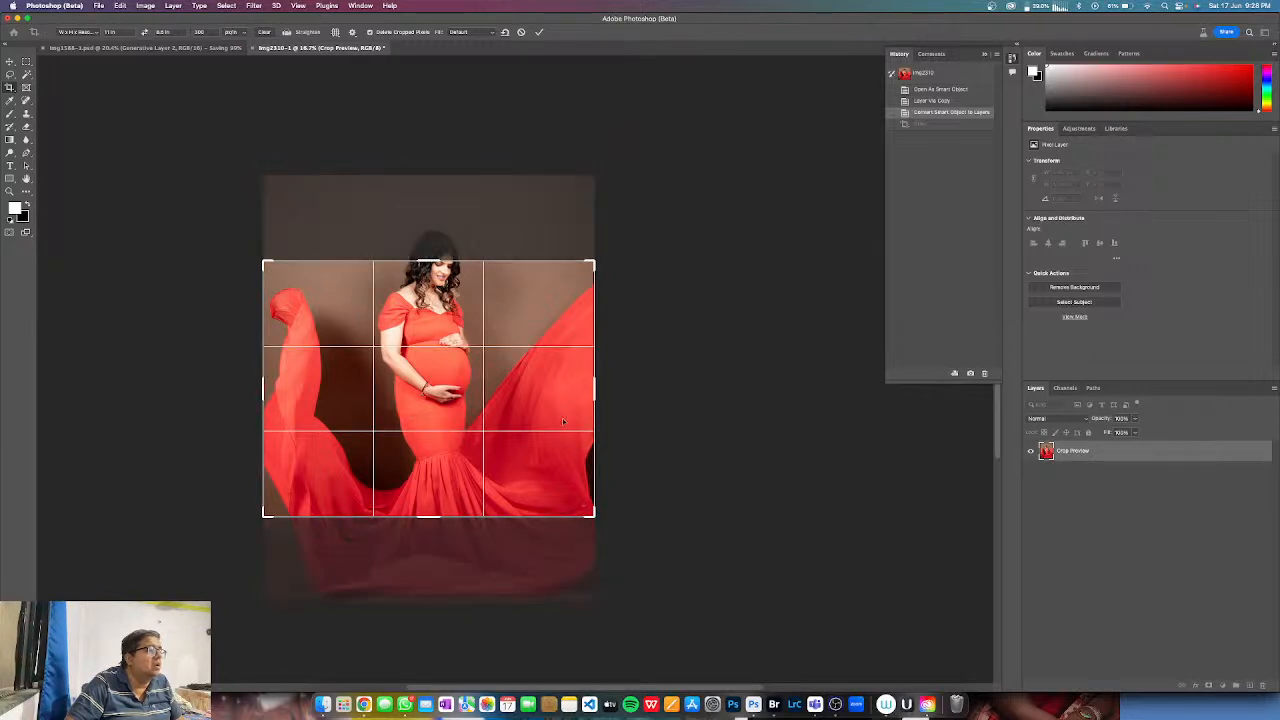
pyautogui.moveTo(568, 426); pyautogui.dragTo(565, 444)
pyautogui.moveTo(594, 517); pyautogui.dragTo(655, 600)
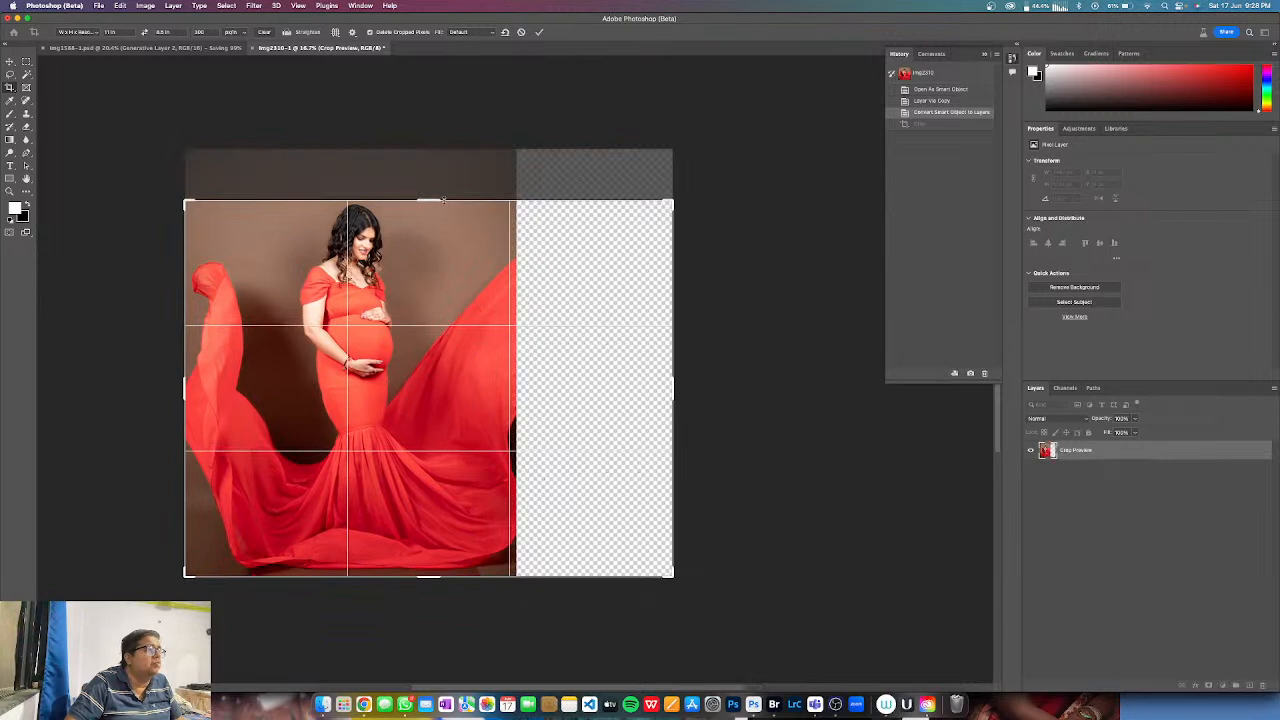
pyautogui.moveTo(428, 200); pyautogui.dragTo(422, 219)
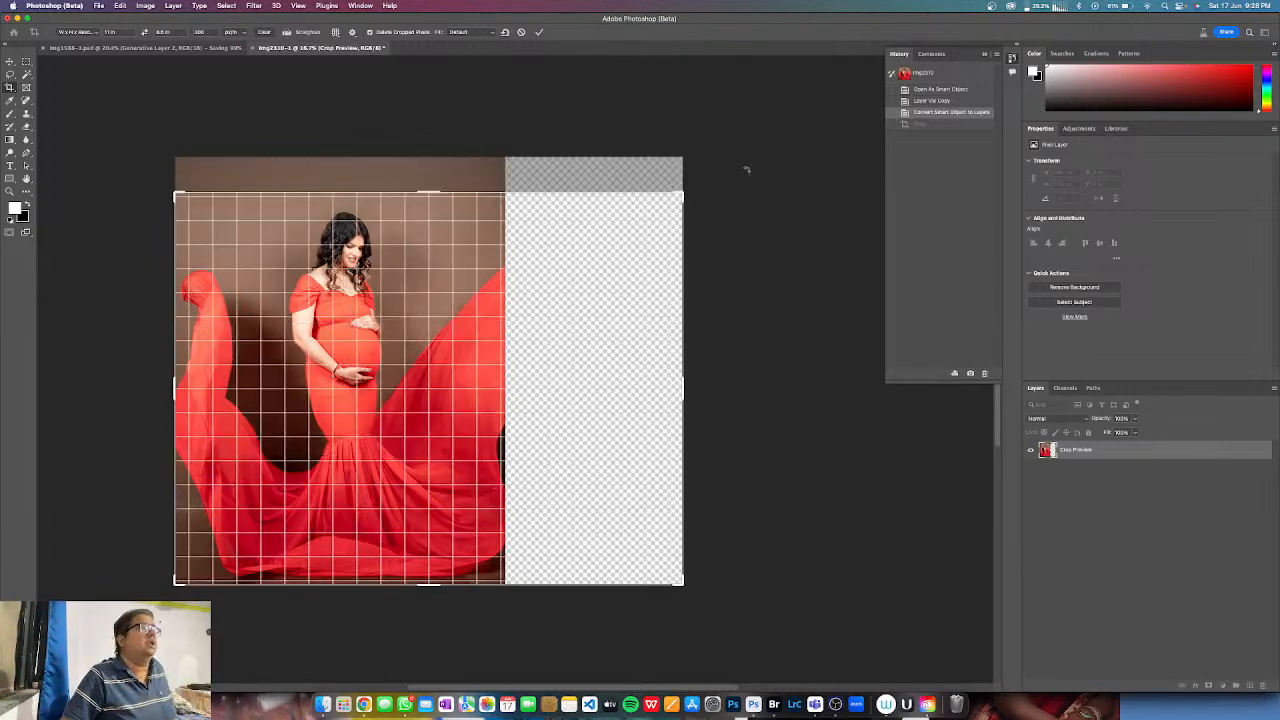
# - Apply the crop and extend the photo into the empty canvas beside the gown using Generative Fill without a prompt
pyautogui.click(538, 34)
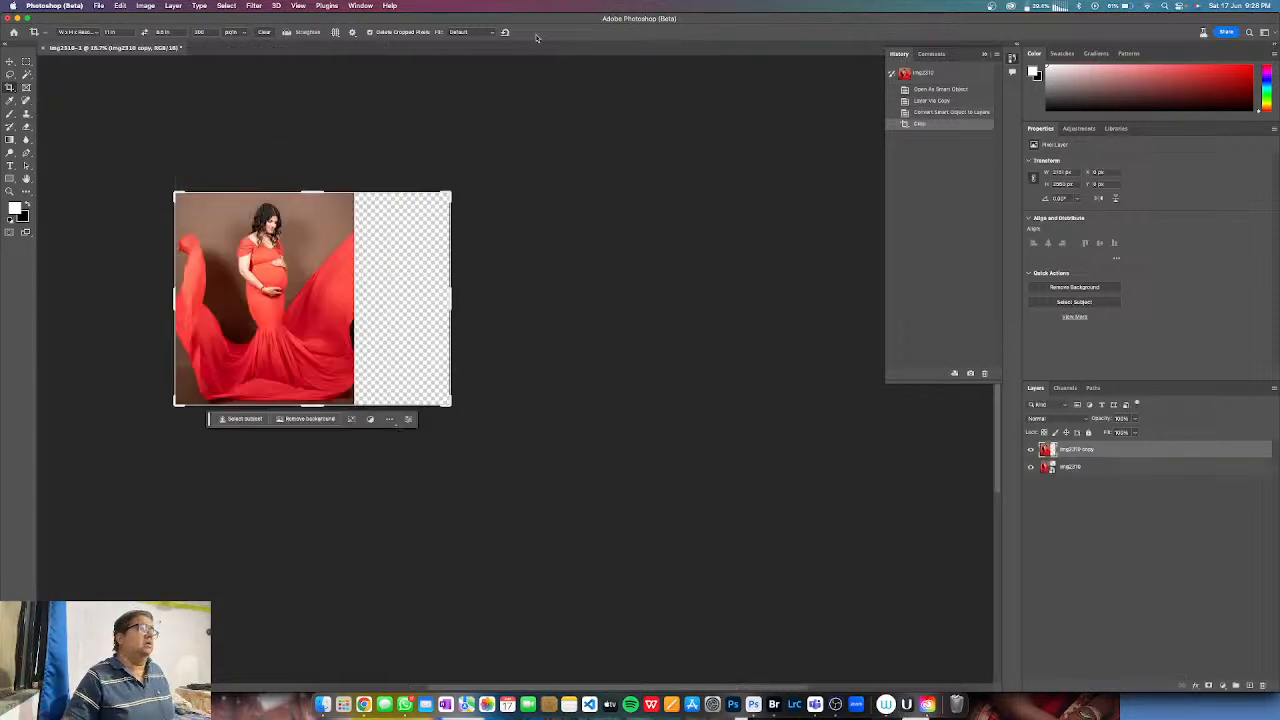
pyautogui.click(26, 61)
pyautogui.moveTo(464, 187); pyautogui.dragTo(347, 415)
pyautogui.click(320, 419)
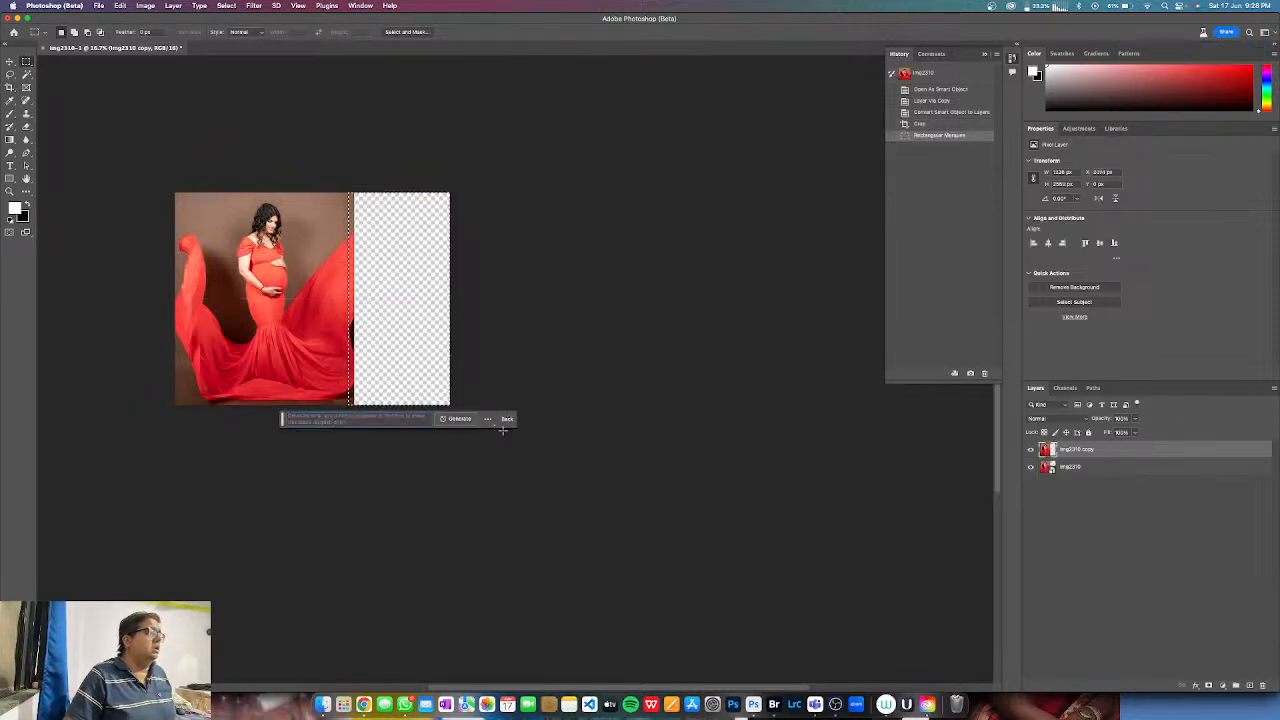
pyautogui.click(458, 419)
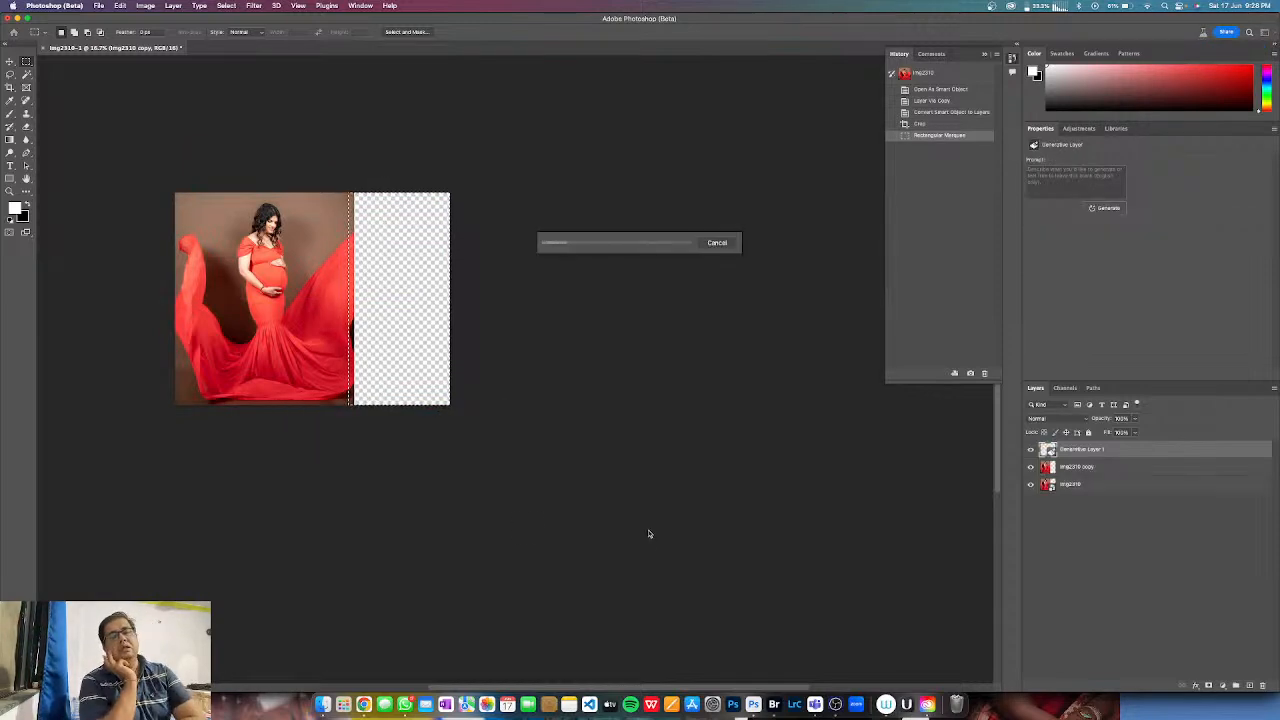
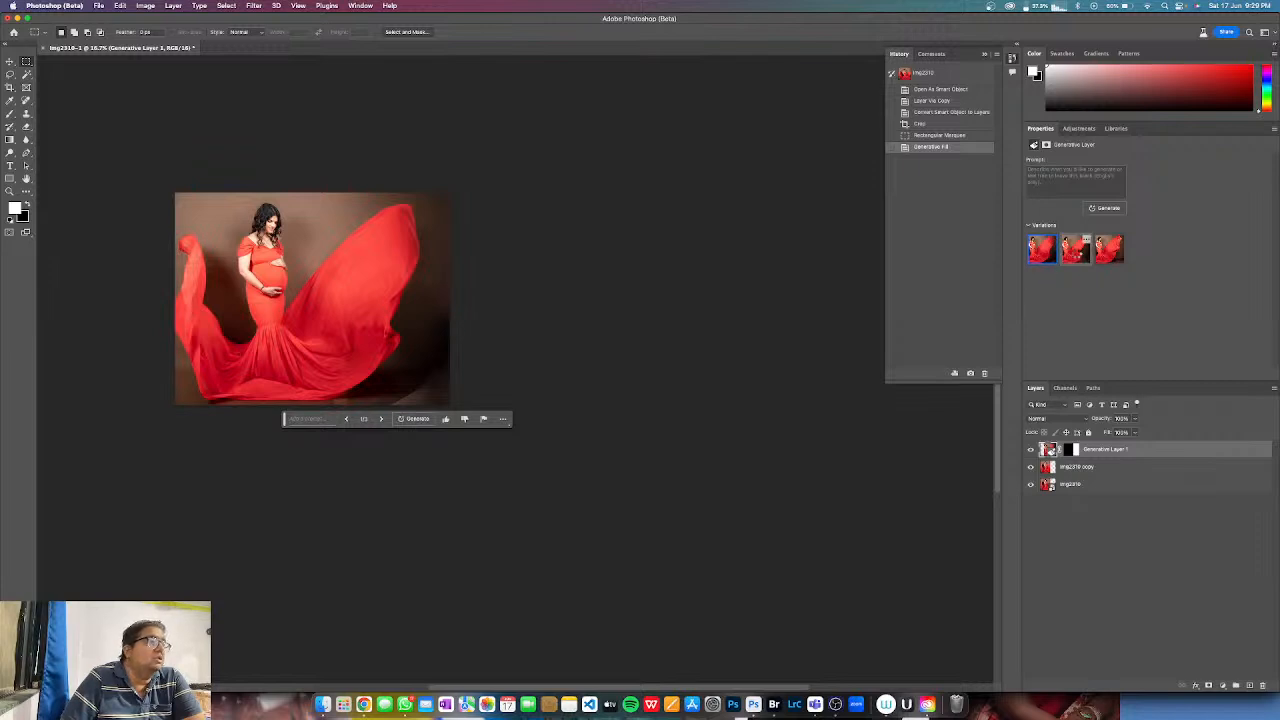
# - Compare the three generated gown extensions at full view and choose the second variation
pyautogui.click(1075, 249)
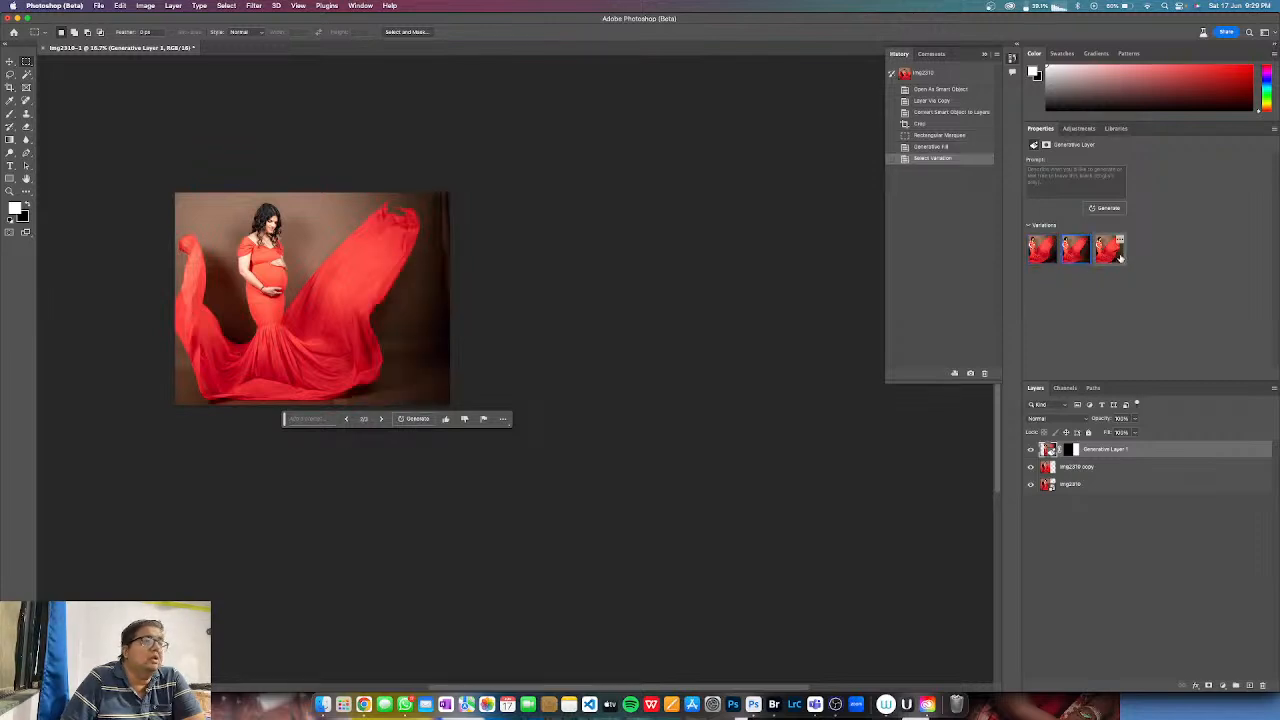
pyautogui.click(1116, 256)
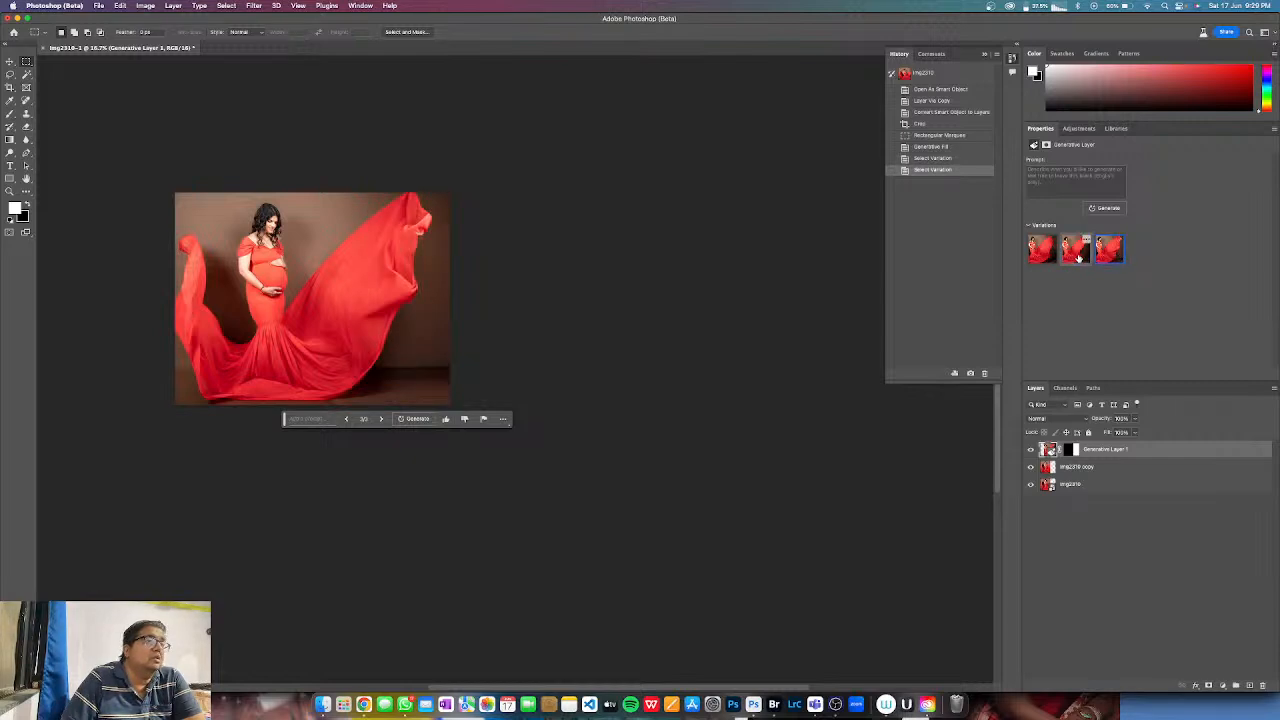
pyautogui.click(1075, 256)
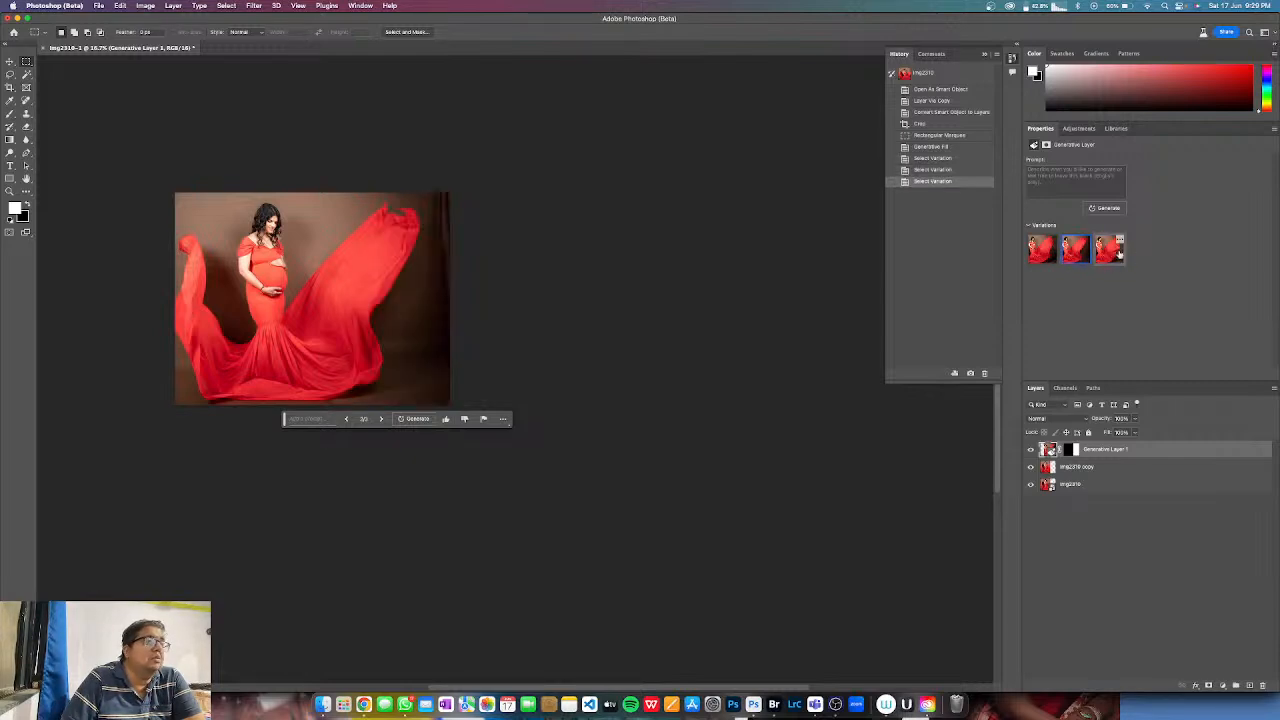
pyautogui.click(1108, 254)
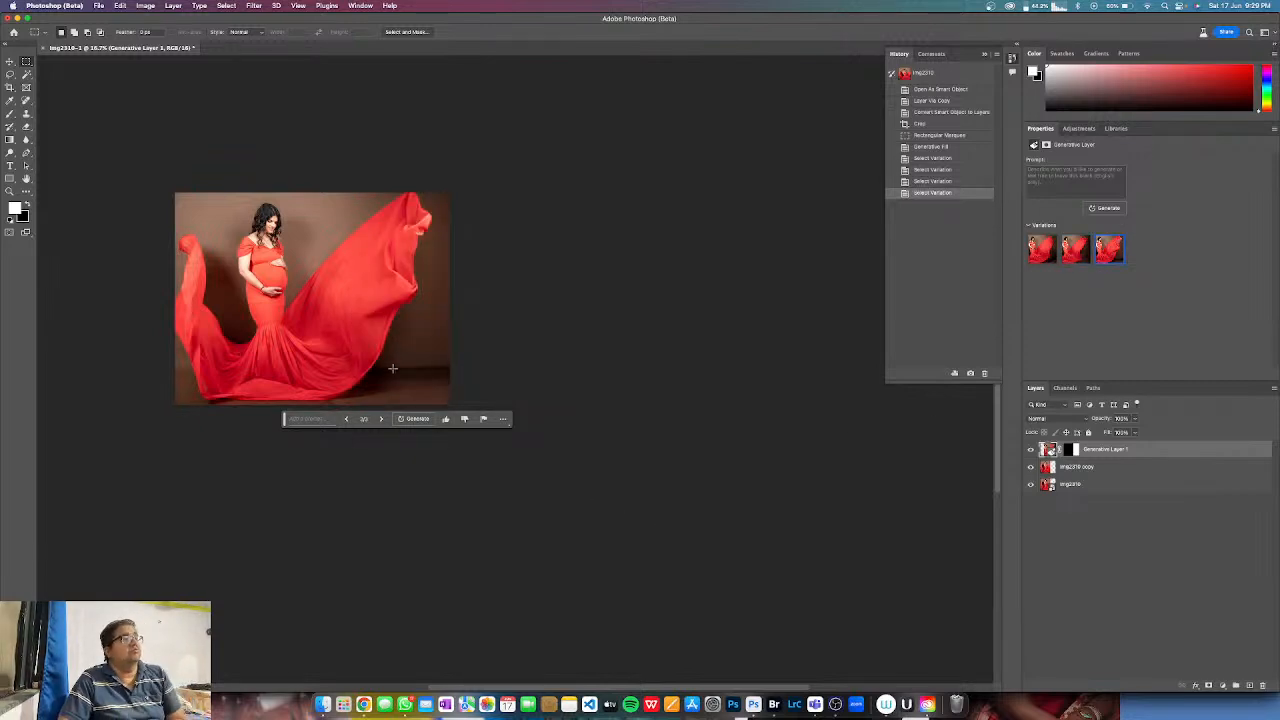
pyautogui.press('z')
pyautogui.rightClick(396, 357)
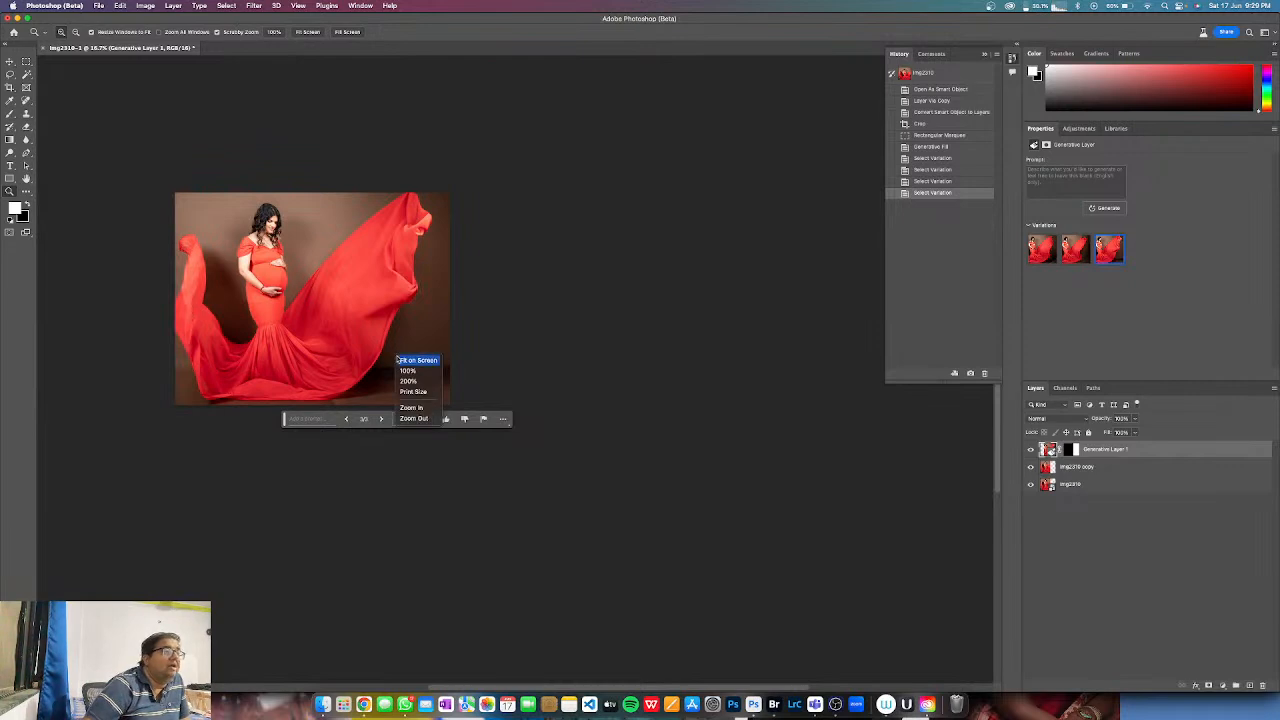
pyautogui.click(401, 360)
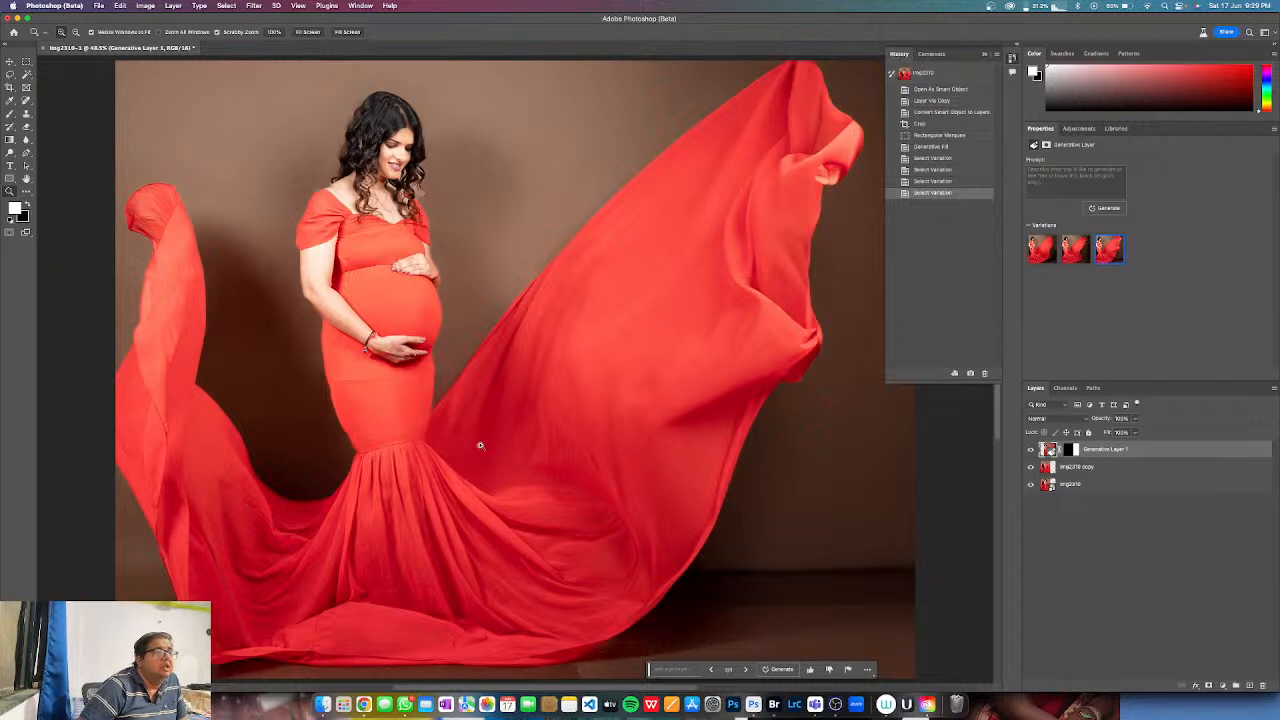
pyautogui.click(1075, 250)
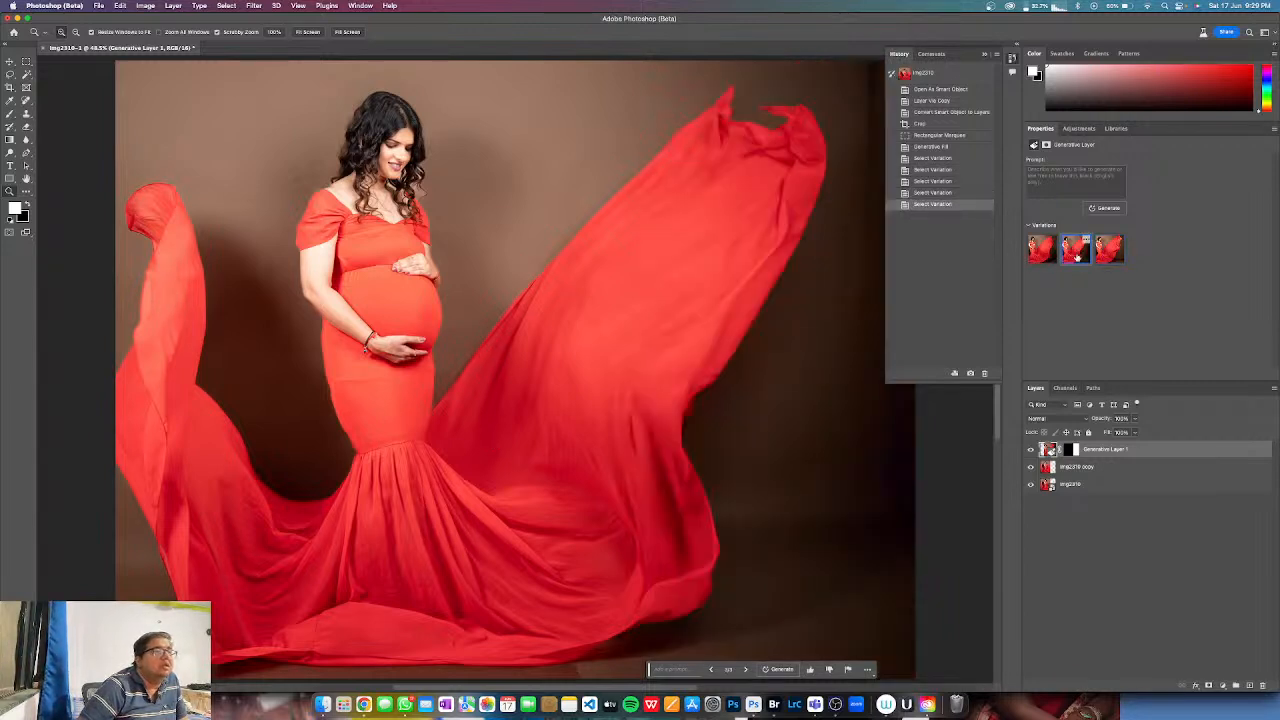
pyautogui.click(1043, 250)
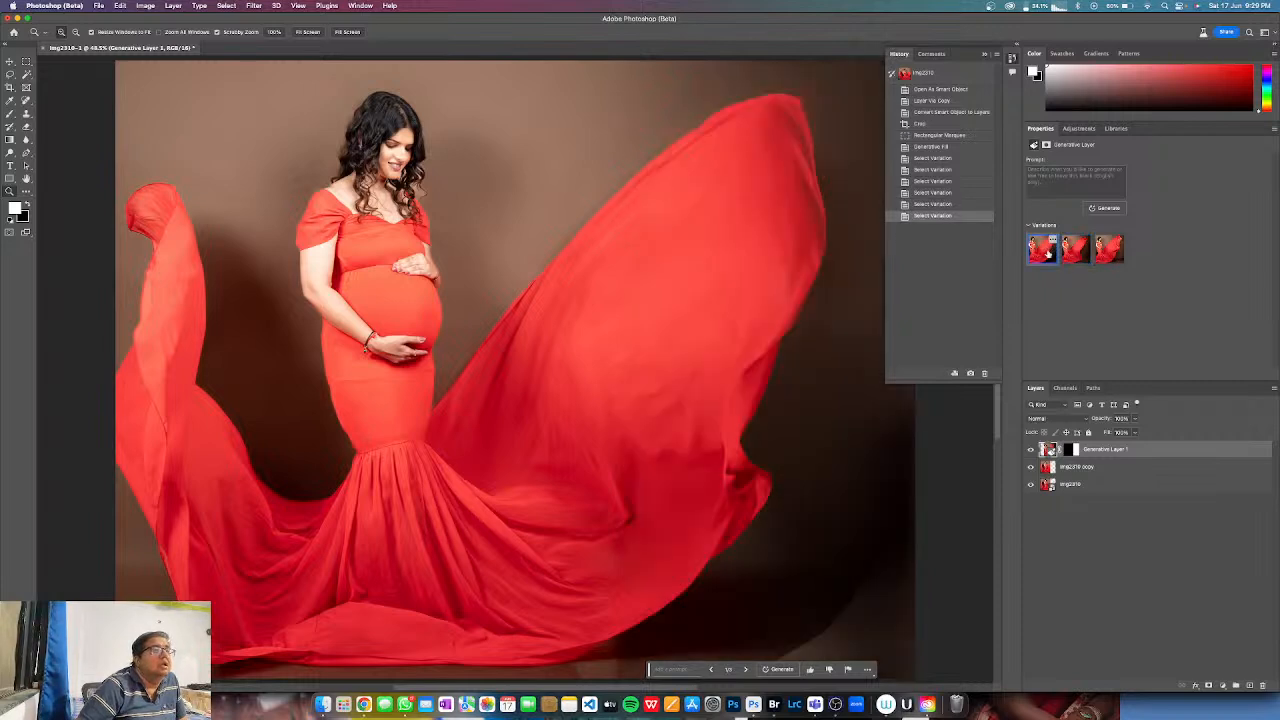
pyautogui.click(1075, 252)
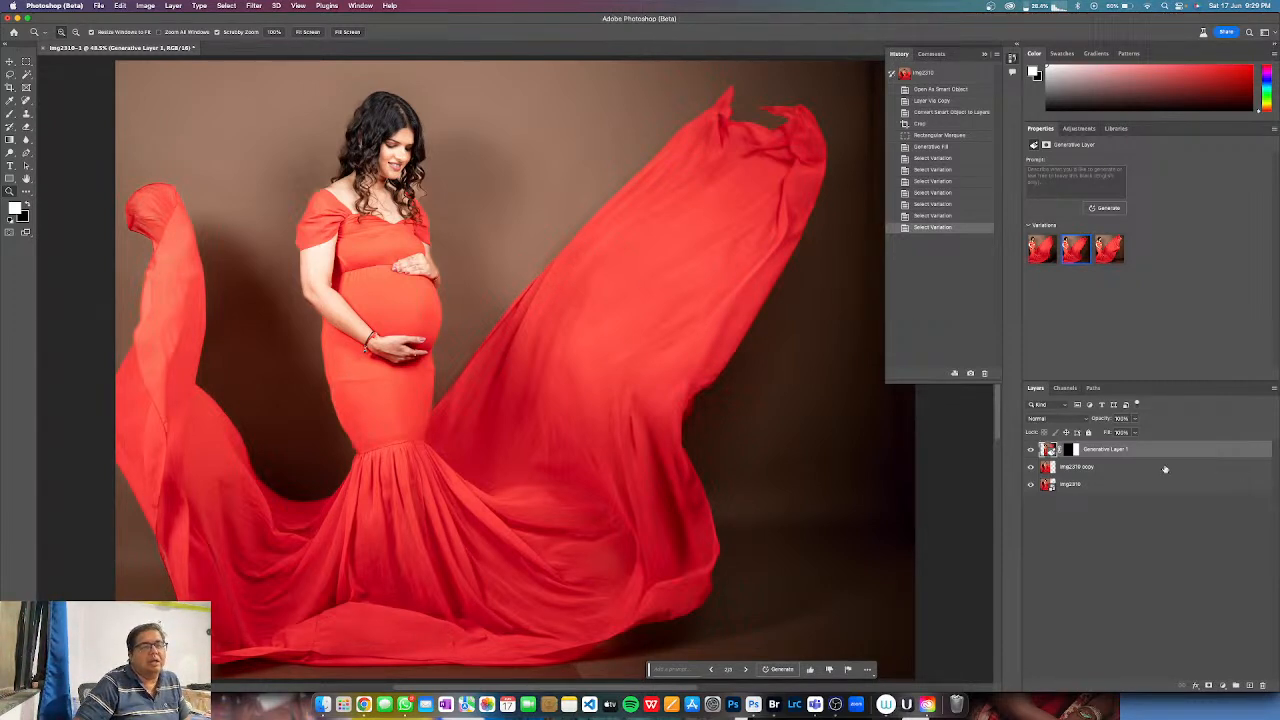
# - Stamp the visible layers into a new layer and select its background by inverting a subject selection
pyautogui.press('super+alt+shift+e')
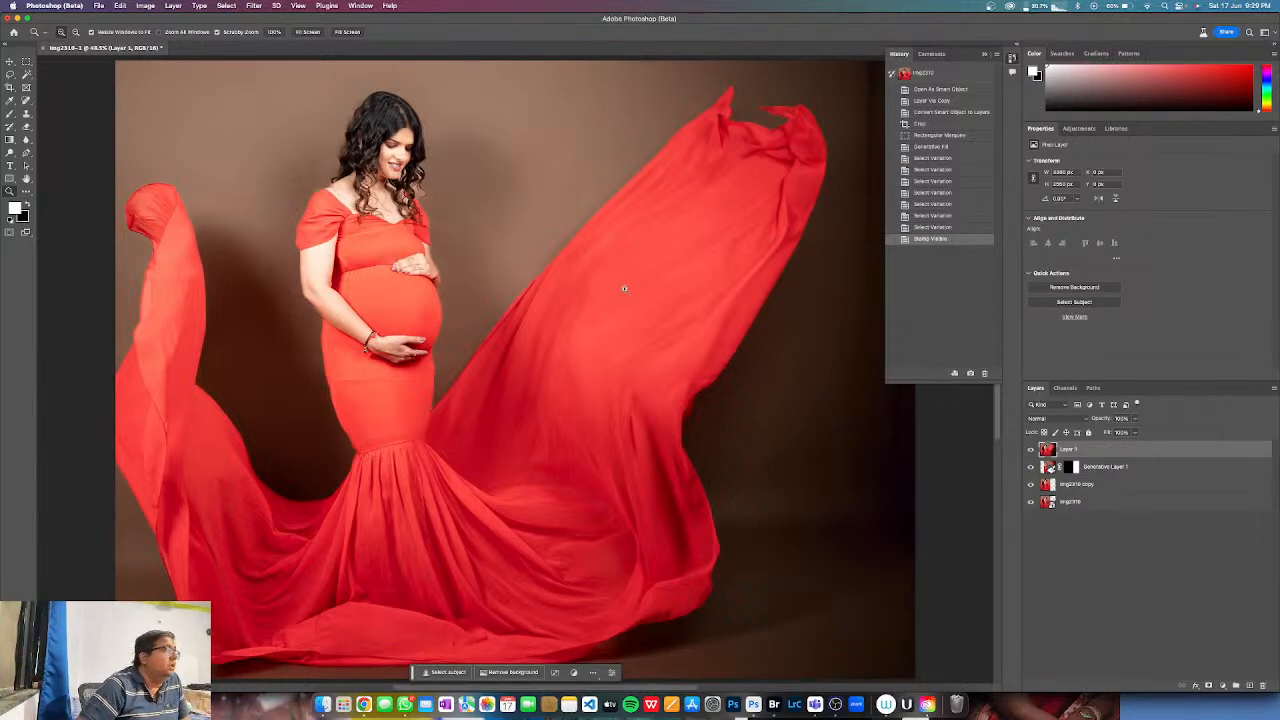
pyautogui.click(1068, 300)
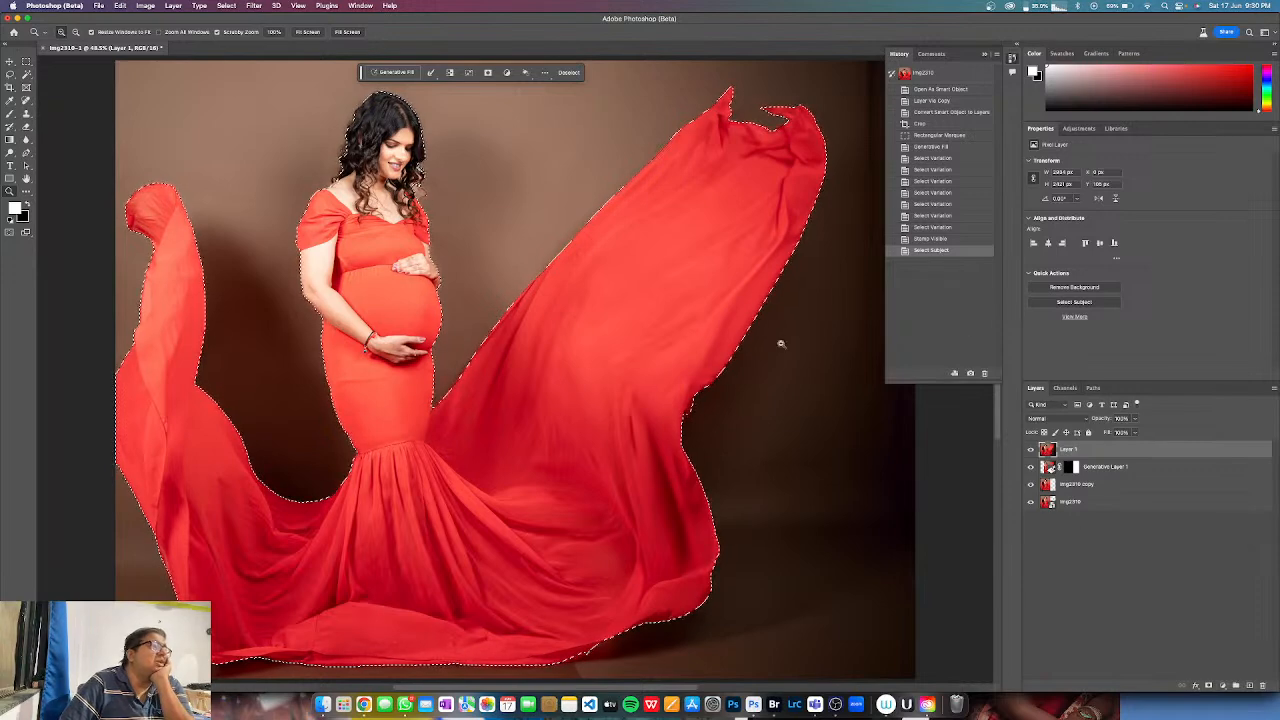
pyautogui.click(450, 73)
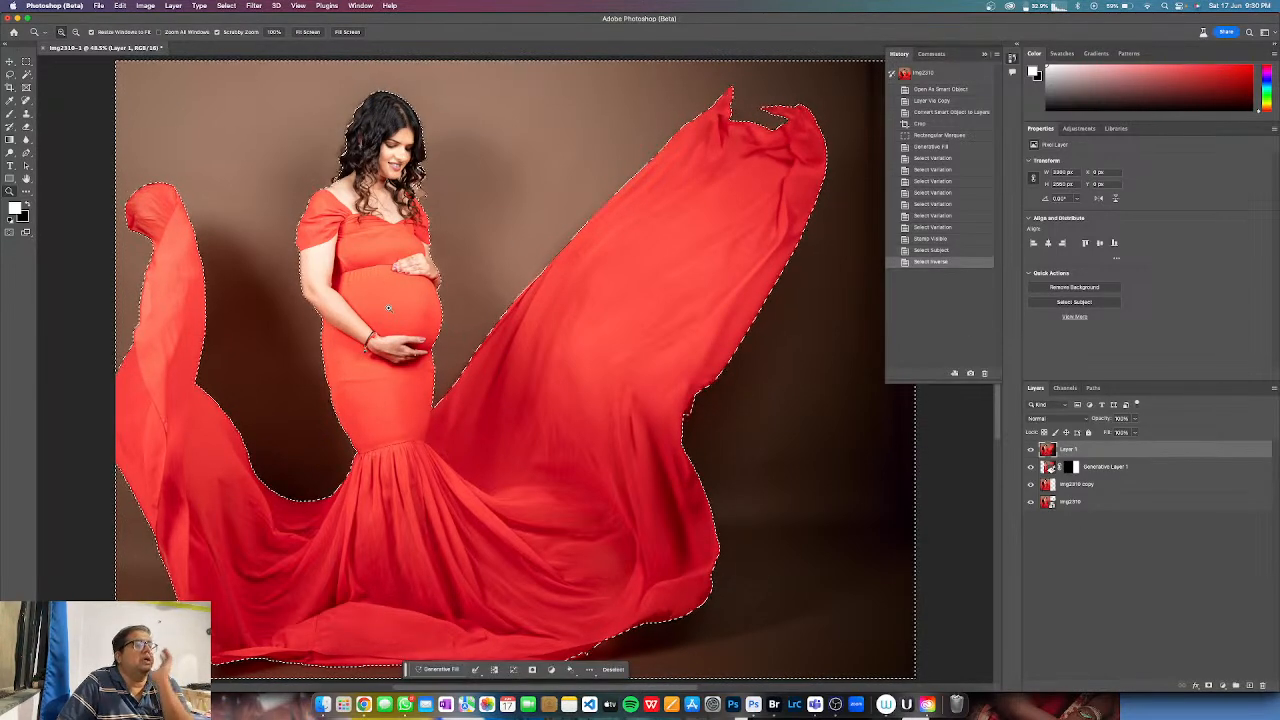
# - Replace the selected background using Generative Fill with the prompt "red textured infinity wall"
pyautogui.click(436, 669)
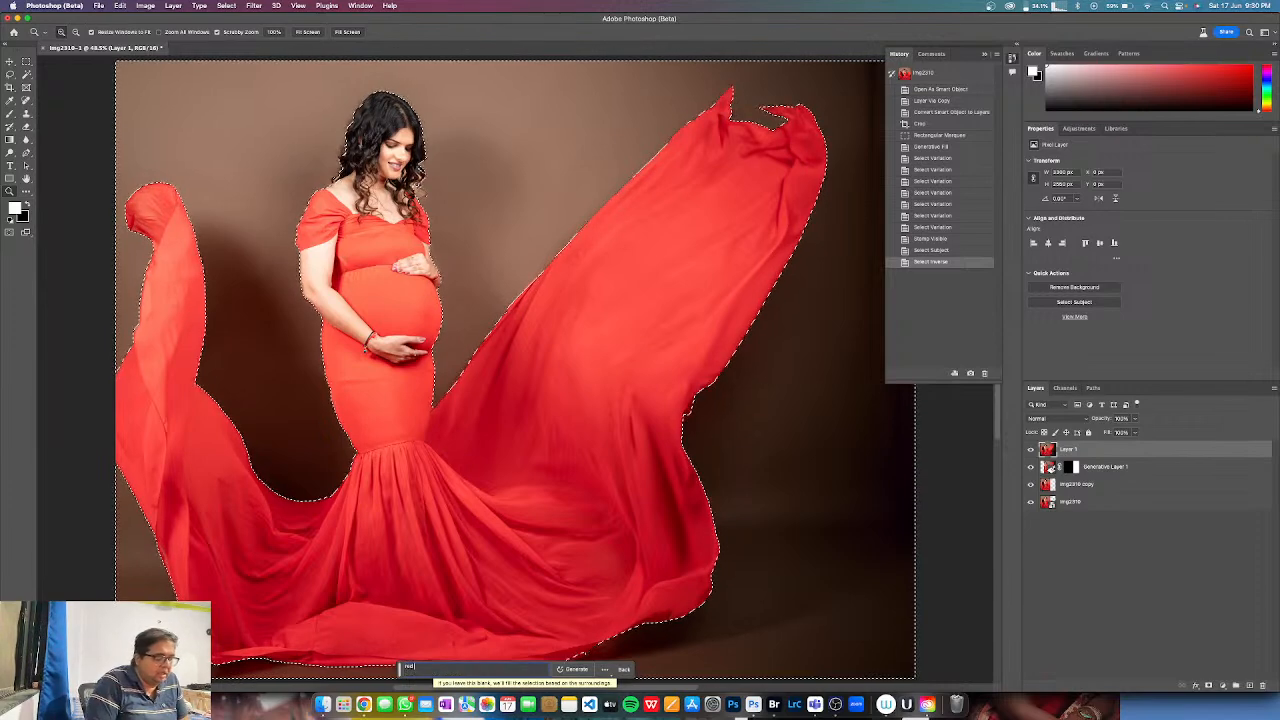
pyautogui.write('red textured infinity wall')
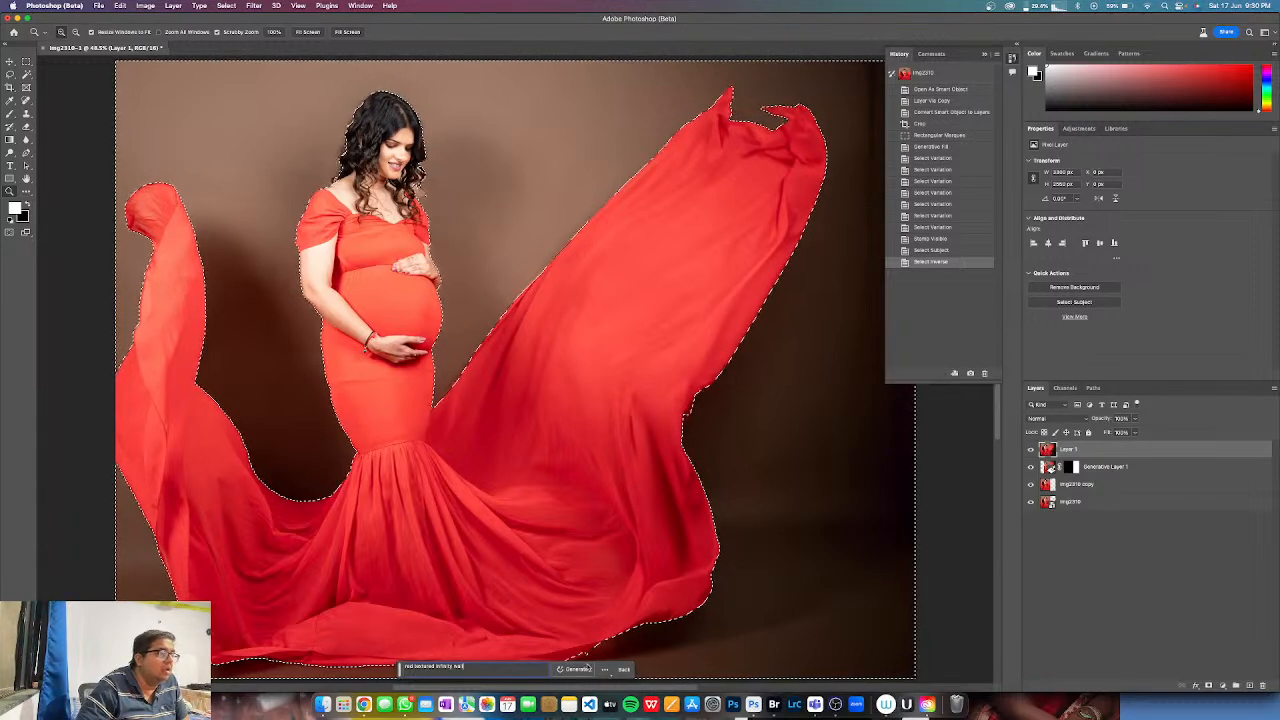
pyautogui.click(577, 669)
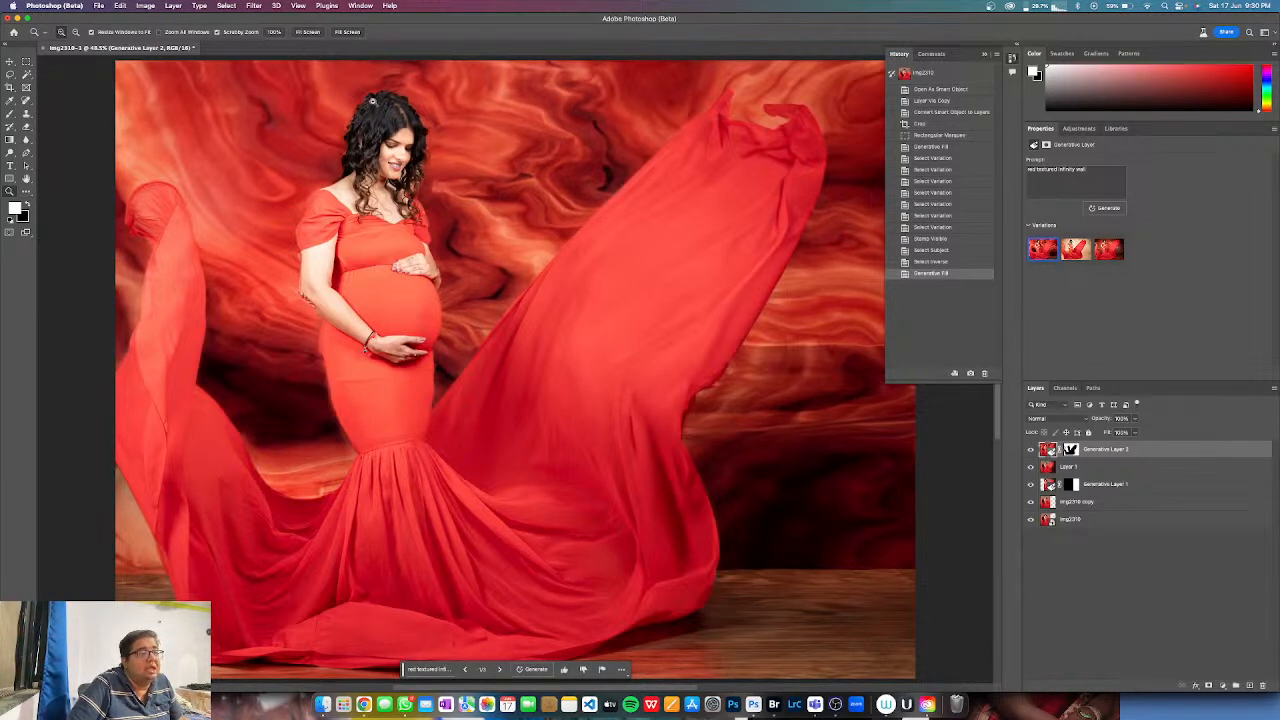
# - Review the second and third wall backgrounds and generate another set of variations from the same prompt
pyautogui.click(1075, 252)
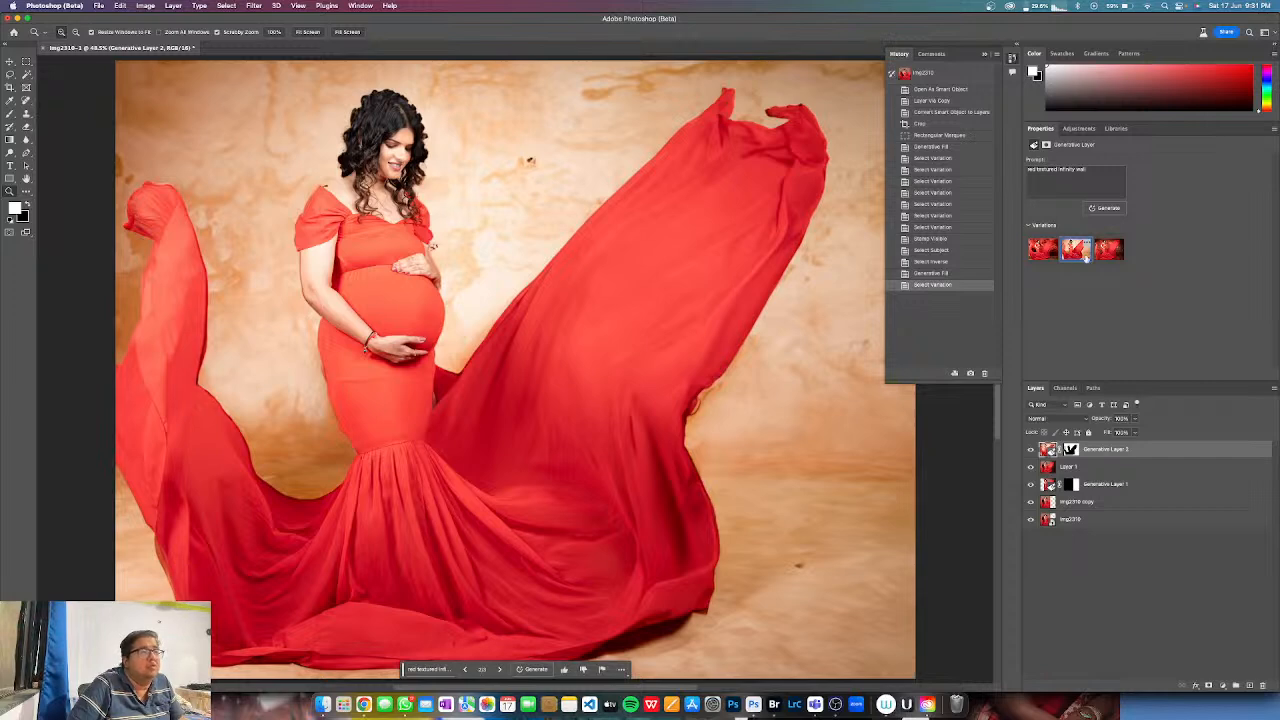
pyautogui.click(1108, 252)
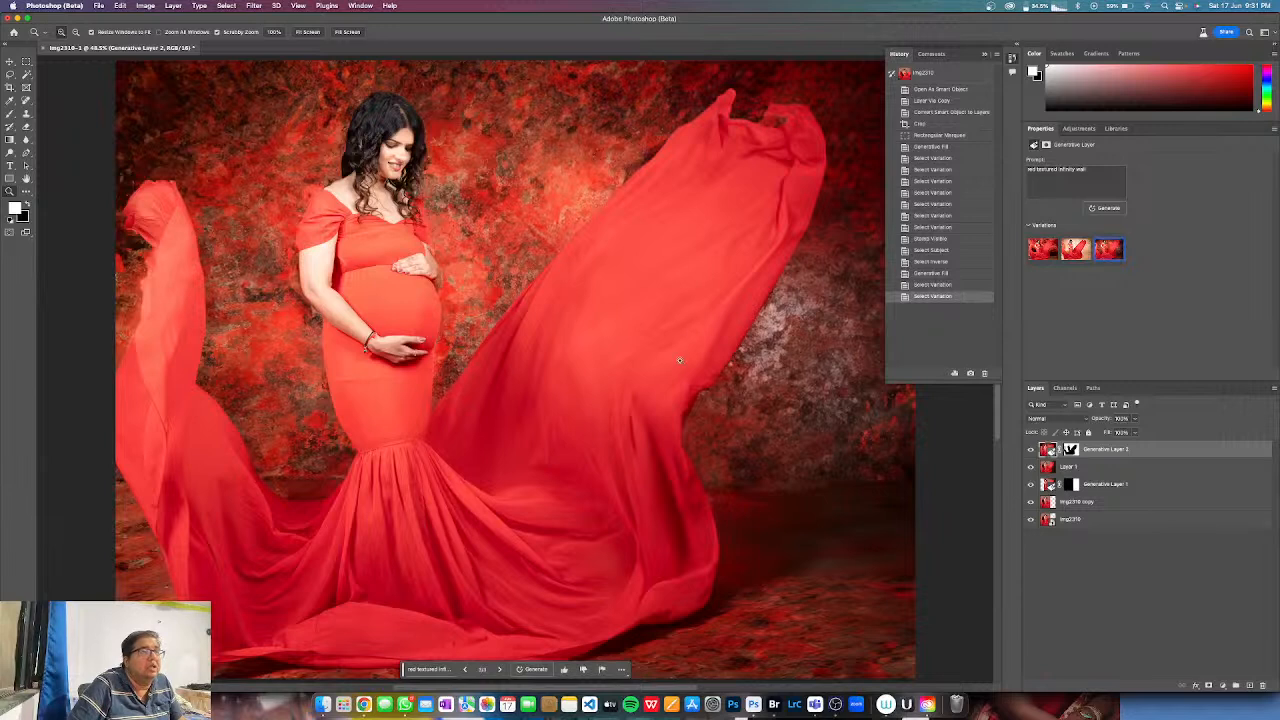
pyautogui.click(1115, 208)
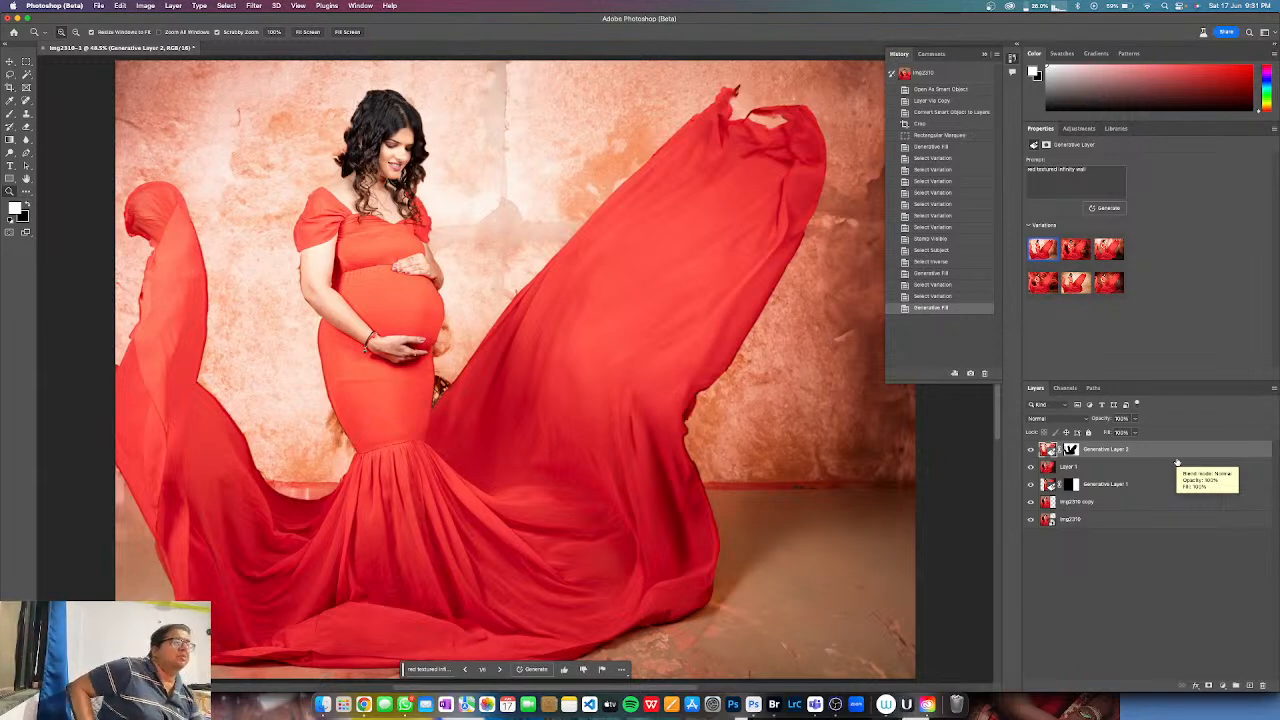
# - Compare the newly generated wall backgrounds and choose the first variation
pyautogui.click(1072, 253)
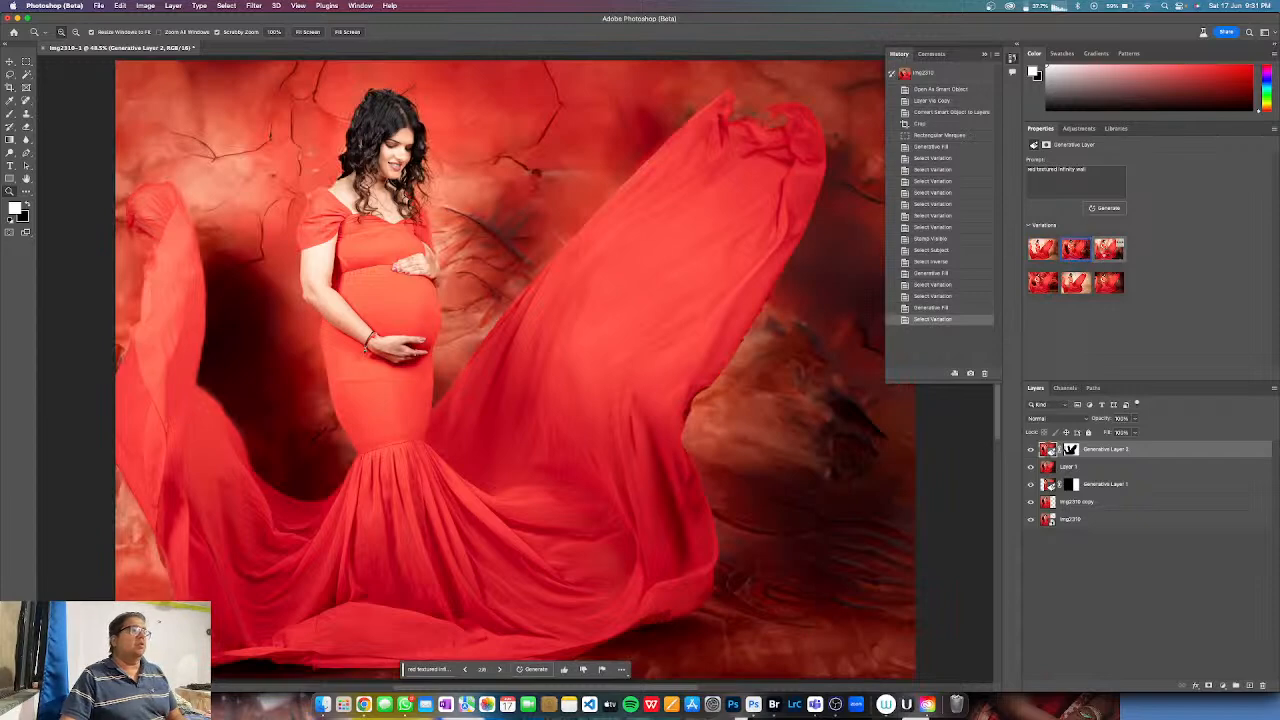
pyautogui.click(1106, 252)
pyautogui.click(1040, 252)
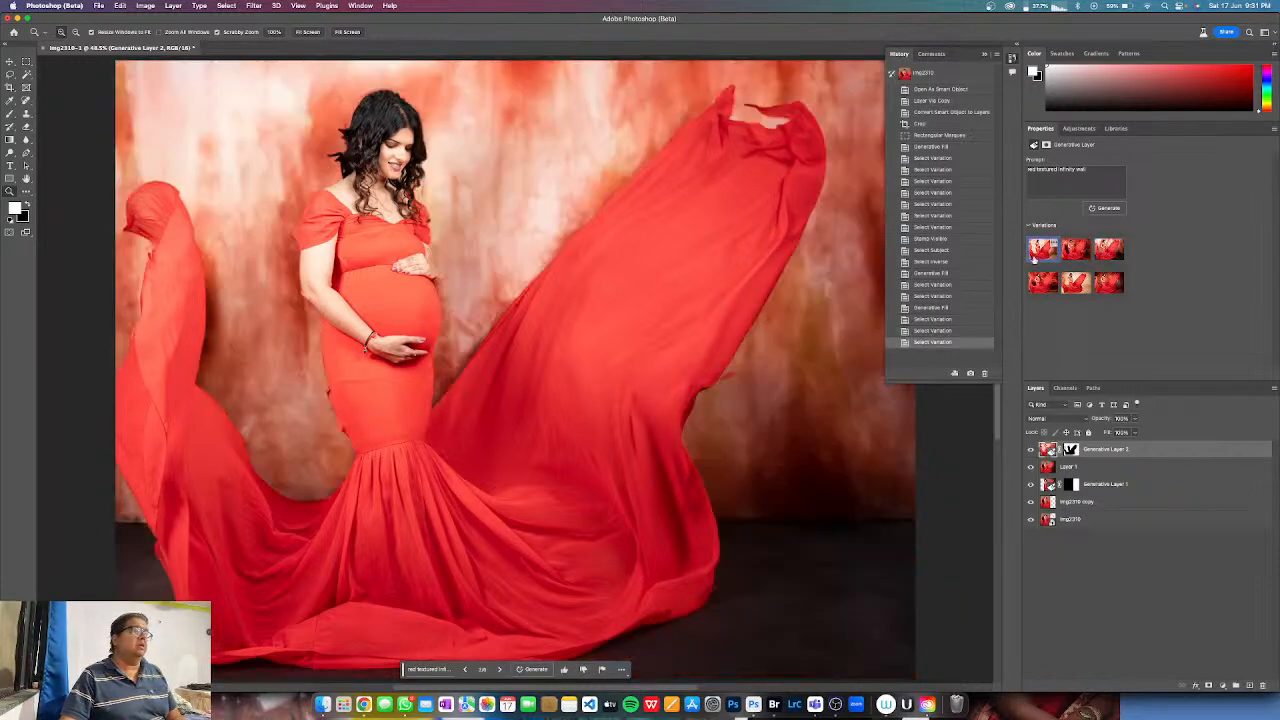
# - Brush the generated wall layer's mask in black around the hair and the gown's lower edge, using the red mask overlay as a guide
pyautogui.click(1071, 450)
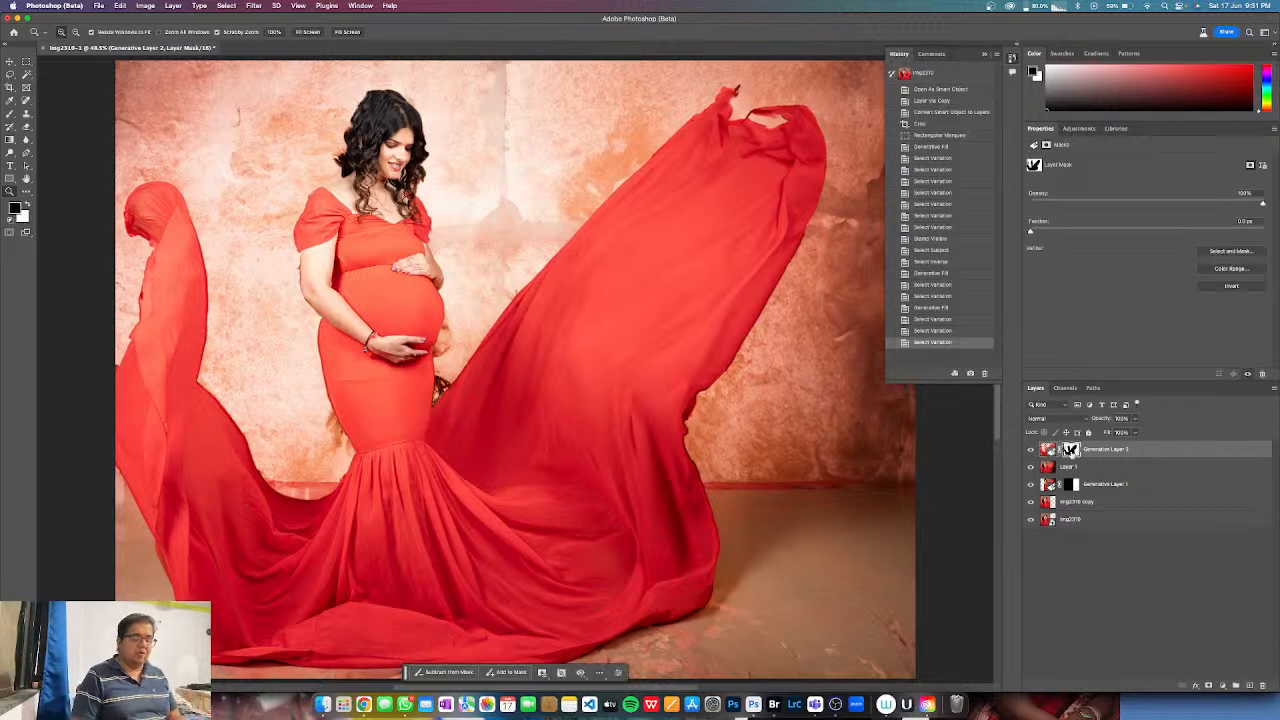
pyautogui.press('\\')
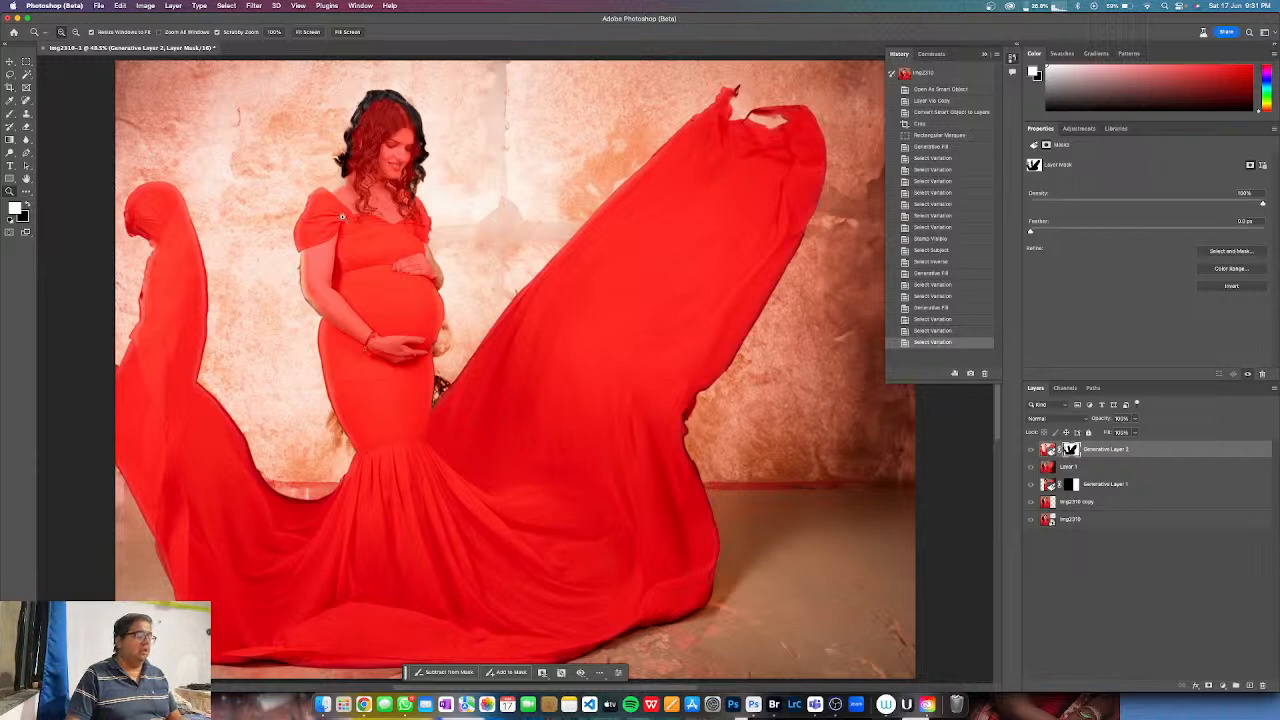
pyautogui.press('b')
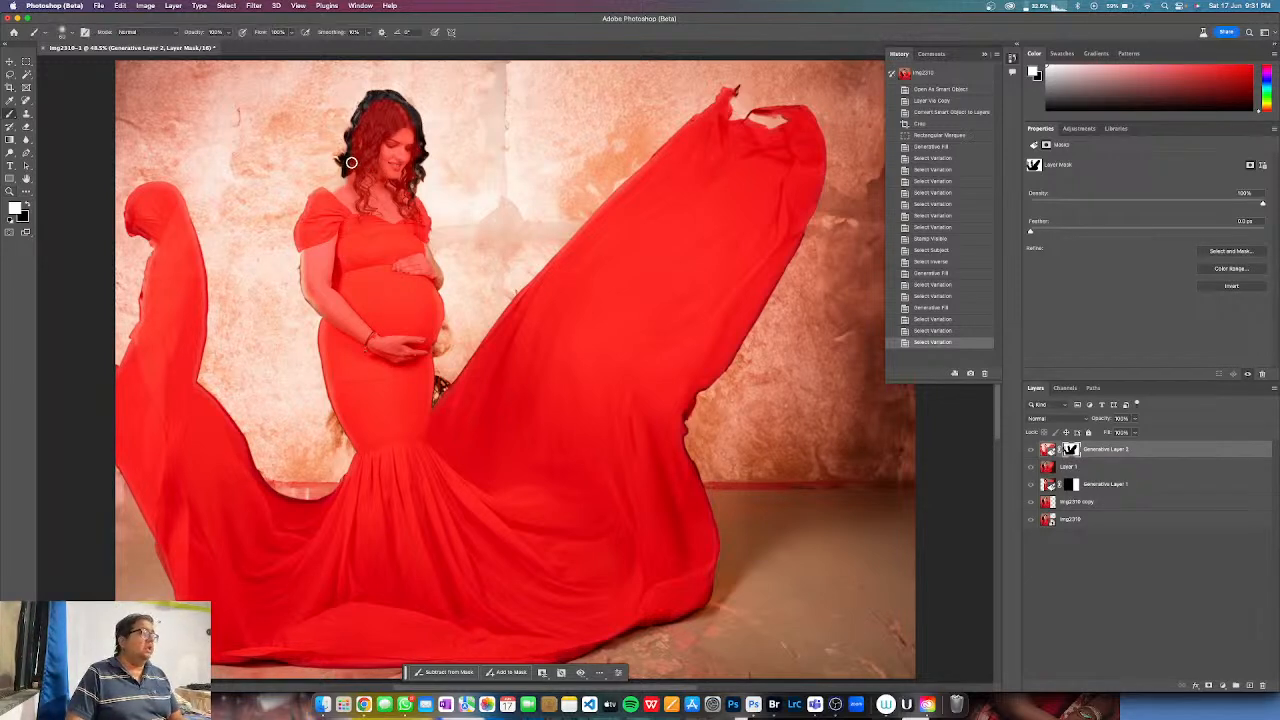
pyautogui.moveTo(341, 161); pyautogui.dragTo(356, 160)
pyautogui.press('x')
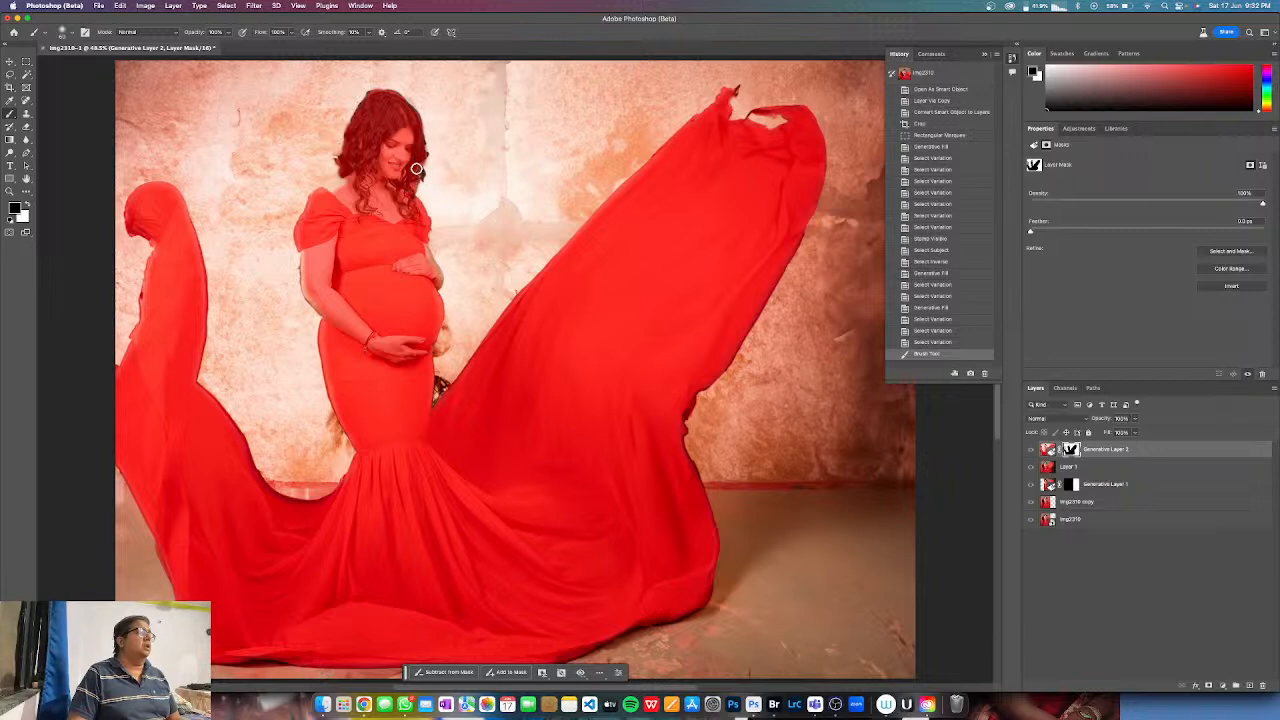
pyautogui.moveTo(421, 171)
pyautogui.mouseDown()
pyautogui.moveTo(423, 149)
pyautogui.moveTo(419, 165)
pyautogui.mouseUp()
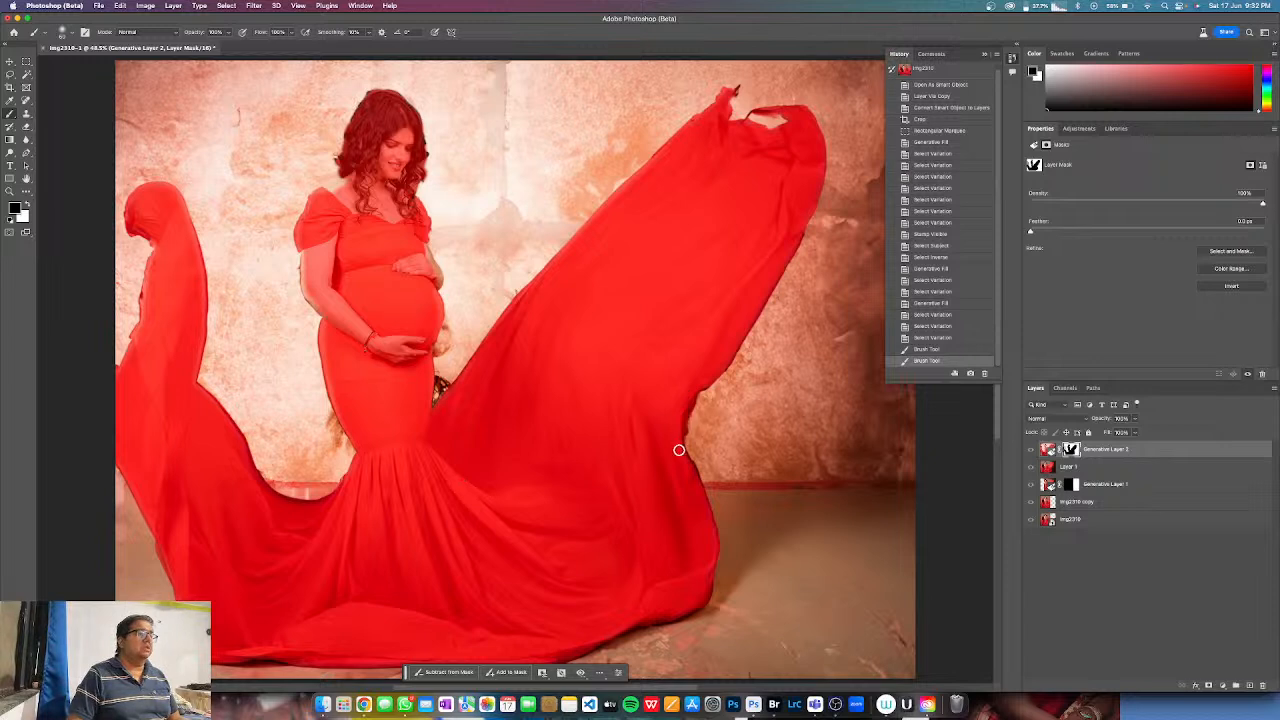
pyautogui.moveTo(720, 553); pyautogui.dragTo(755, 639)
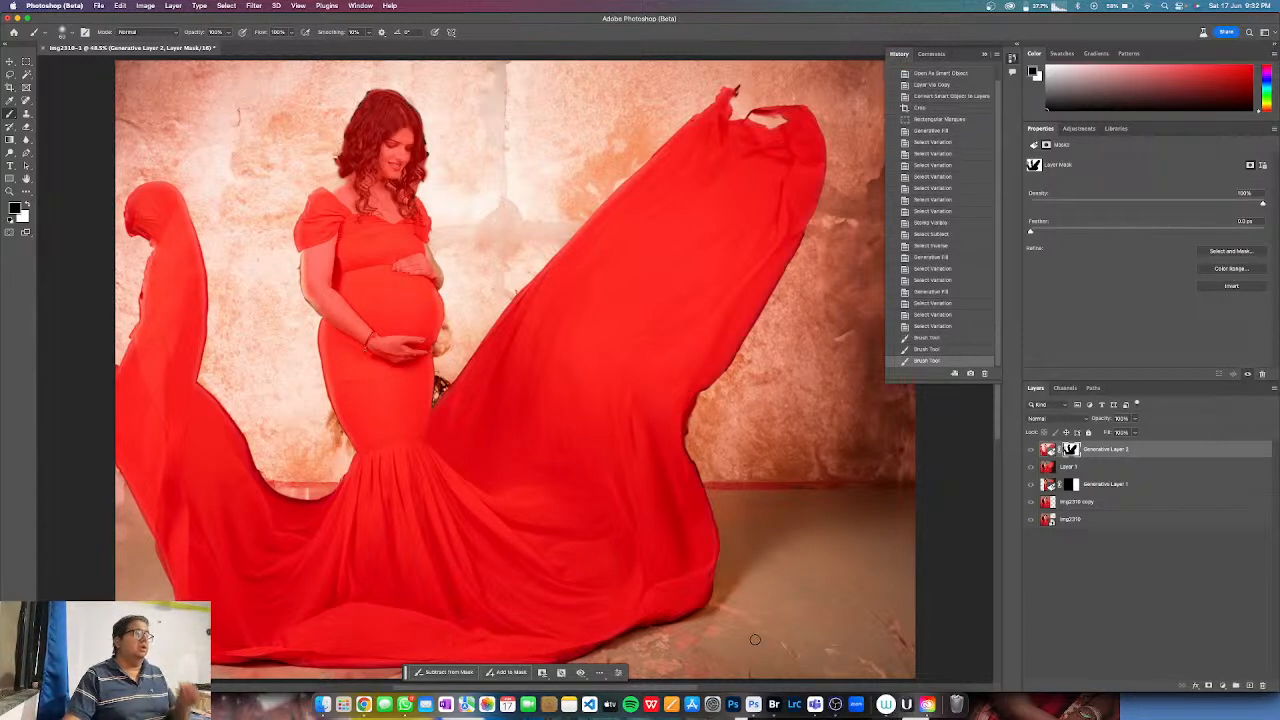
pyautogui.press('\\')
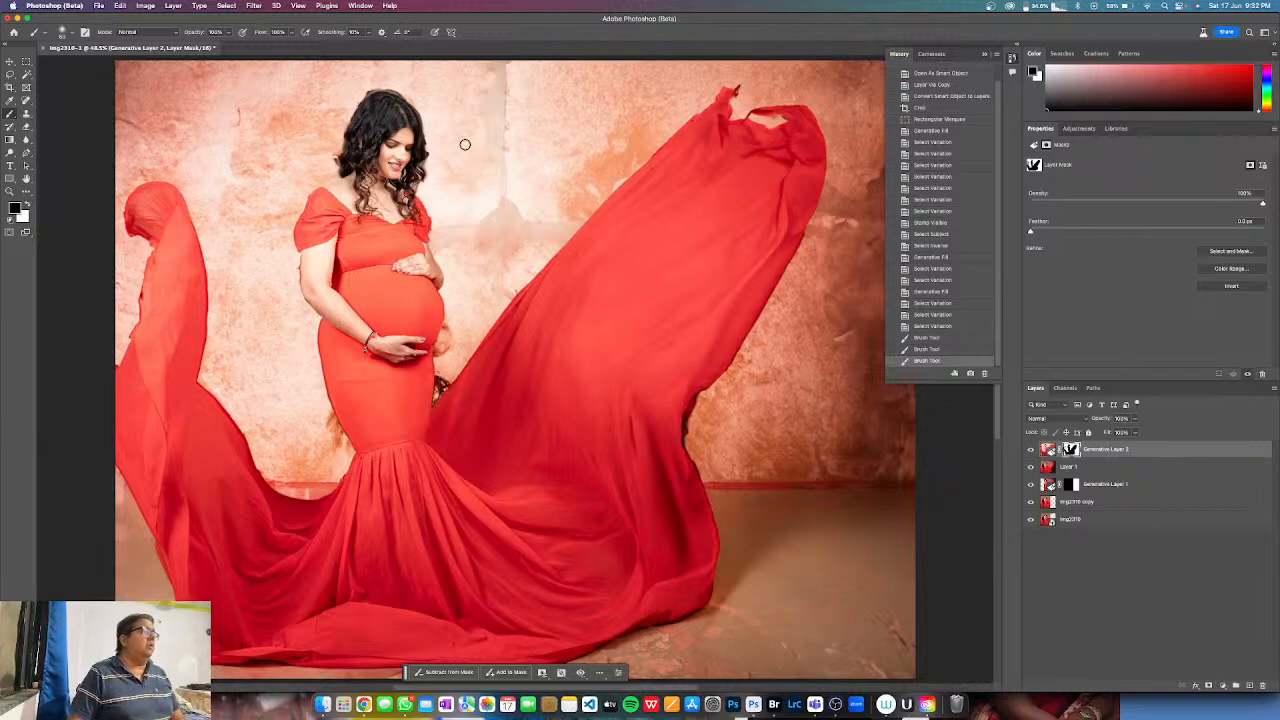
# - Refine the generated wall layer's mask with a smaller white brush along the edges of the woman's hair
pyautogui.press('z')
pyautogui.moveTo(427, 165)
pyautogui.mouseDown()
pyautogui.moveTo(500, 157)
pyautogui.moveTo(494, 177)
pyautogui.mouseUp()
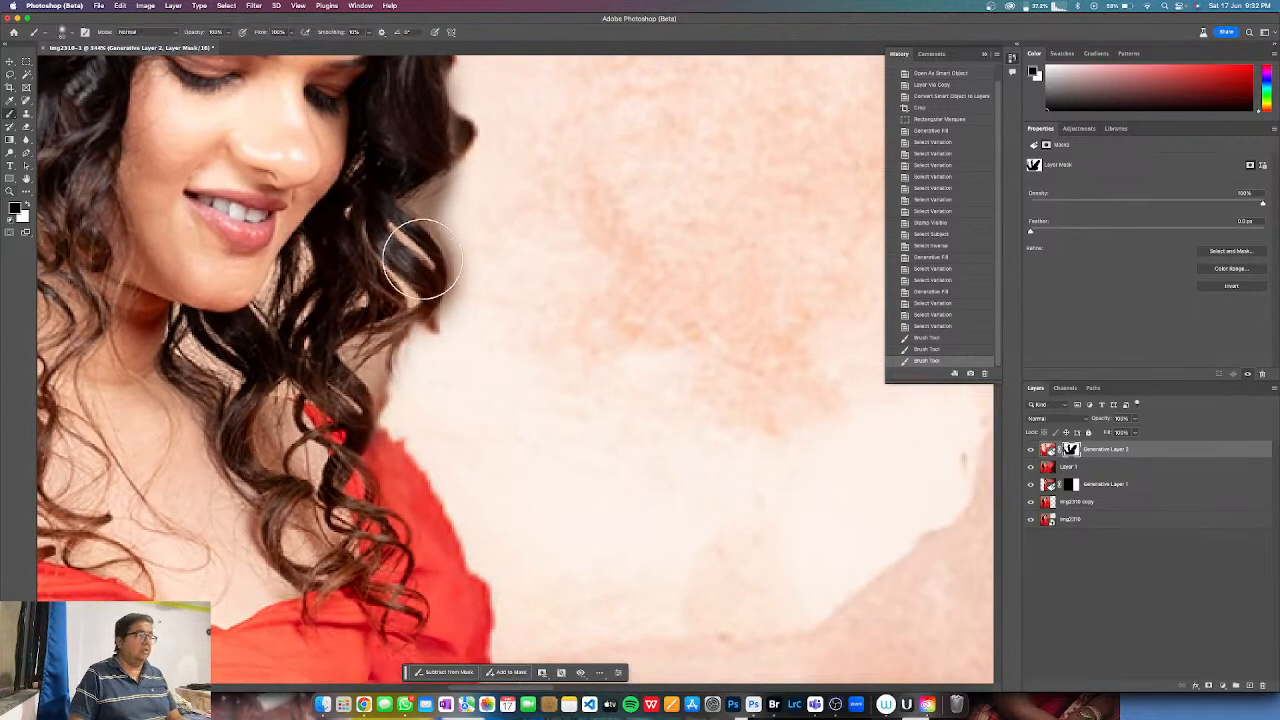
pyautogui.press('[')
pyautogui.press('[')
pyautogui.press('[')
pyautogui.press('[')
pyautogui.press('[')
pyautogui.press('[')
pyautogui.press('[')
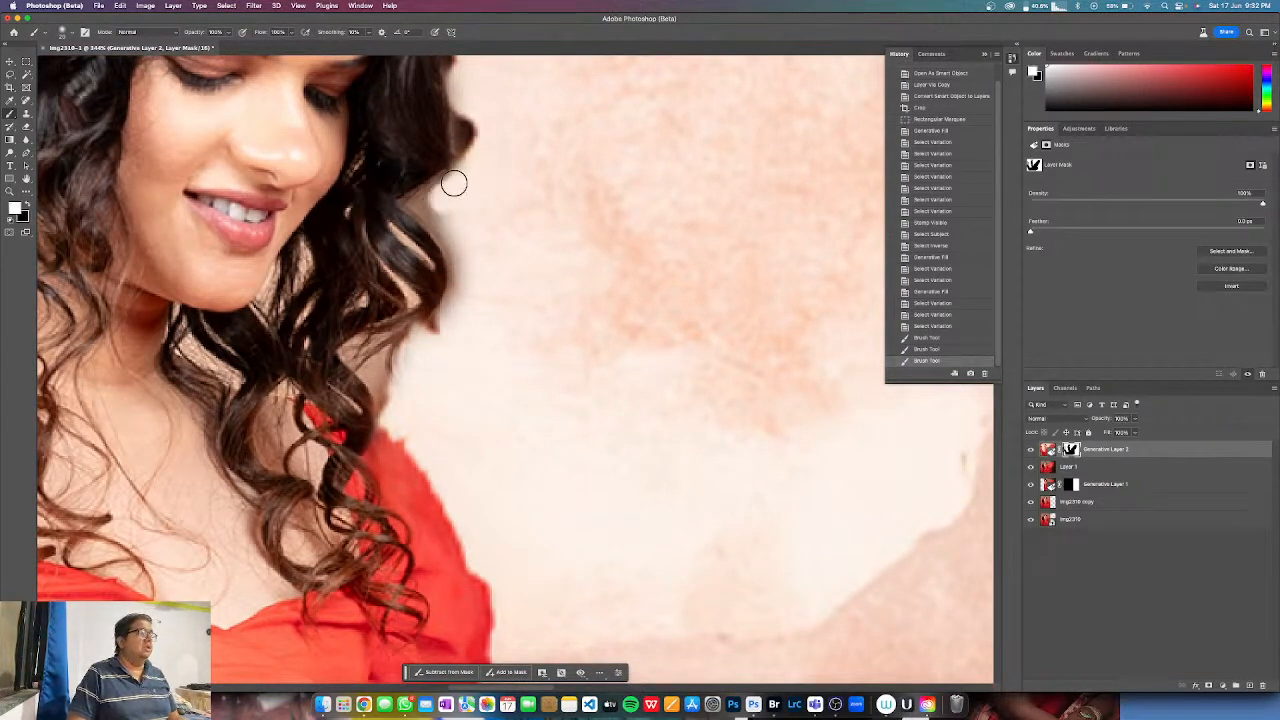
pyautogui.moveTo(438, 212)
pyautogui.mouseDown()
pyautogui.moveTo(457, 243)
pyautogui.moveTo(460, 322)
pyautogui.moveTo(396, 384)
pyautogui.moveTo(378, 389)
pyautogui.moveTo(368, 370)
pyautogui.mouseUp()
pyautogui.moveTo(428, 232)
pyautogui.mouseDown()
pyautogui.moveTo(549, 455)
pyautogui.moveTo(631, 403)
pyautogui.moveTo(654, 294)
pyautogui.mouseUp()
pyautogui.click(702, 400)
pyautogui.moveTo(434, 155)
pyautogui.mouseDown()
pyautogui.moveTo(362, 160)
pyautogui.moveTo(276, 205)
pyautogui.moveTo(236, 268)
pyautogui.moveTo(226, 358)
pyautogui.moveTo(192, 400)
pyautogui.mouseUp()
pyautogui.moveTo(196, 509)
pyautogui.mouseDown()
pyautogui.moveTo(274, 371)
pyautogui.moveTo(219, 433)
pyautogui.moveTo(193, 438)
pyautogui.mouseUp()
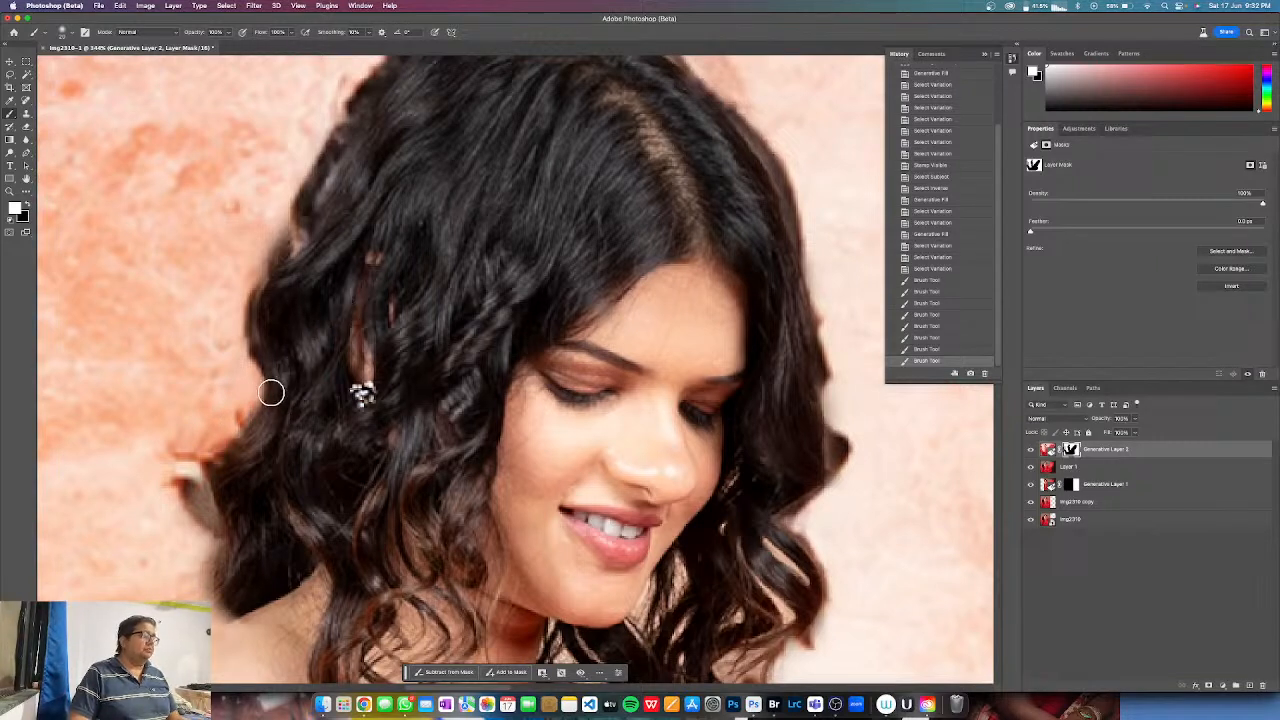
# - Stamp all visible layers into a new layer and spot-heal the hair edge on the earring side of her head
pyautogui.press('j')
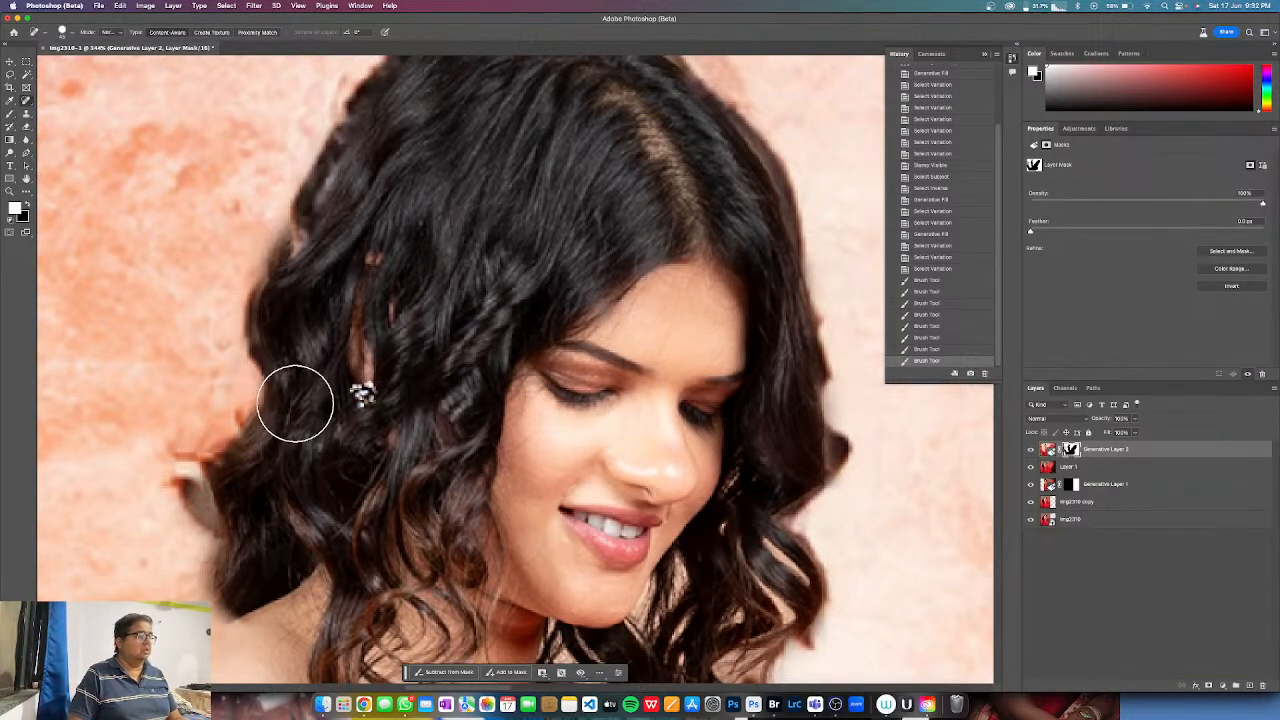
pyautogui.press('super+alt+shift+e')
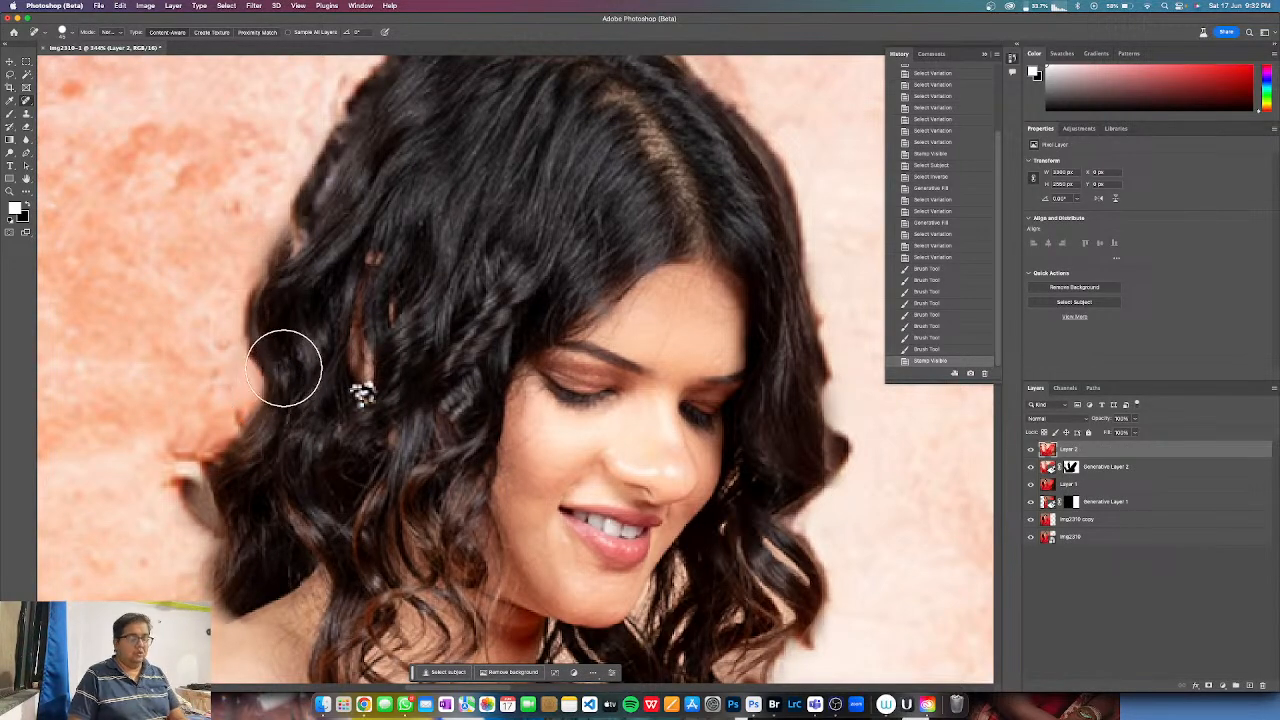
pyautogui.moveTo(266, 356)
pyautogui.mouseDown()
pyautogui.moveTo(239, 420)
pyautogui.moveTo(205, 465)
pyautogui.mouseUp()
pyautogui.moveTo(257, 391)
pyautogui.mouseDown()
pyautogui.moveTo(217, 459)
pyautogui.moveTo(275, 454)
pyautogui.moveTo(205, 456)
pyautogui.moveTo(228, 405)
pyautogui.mouseUp()
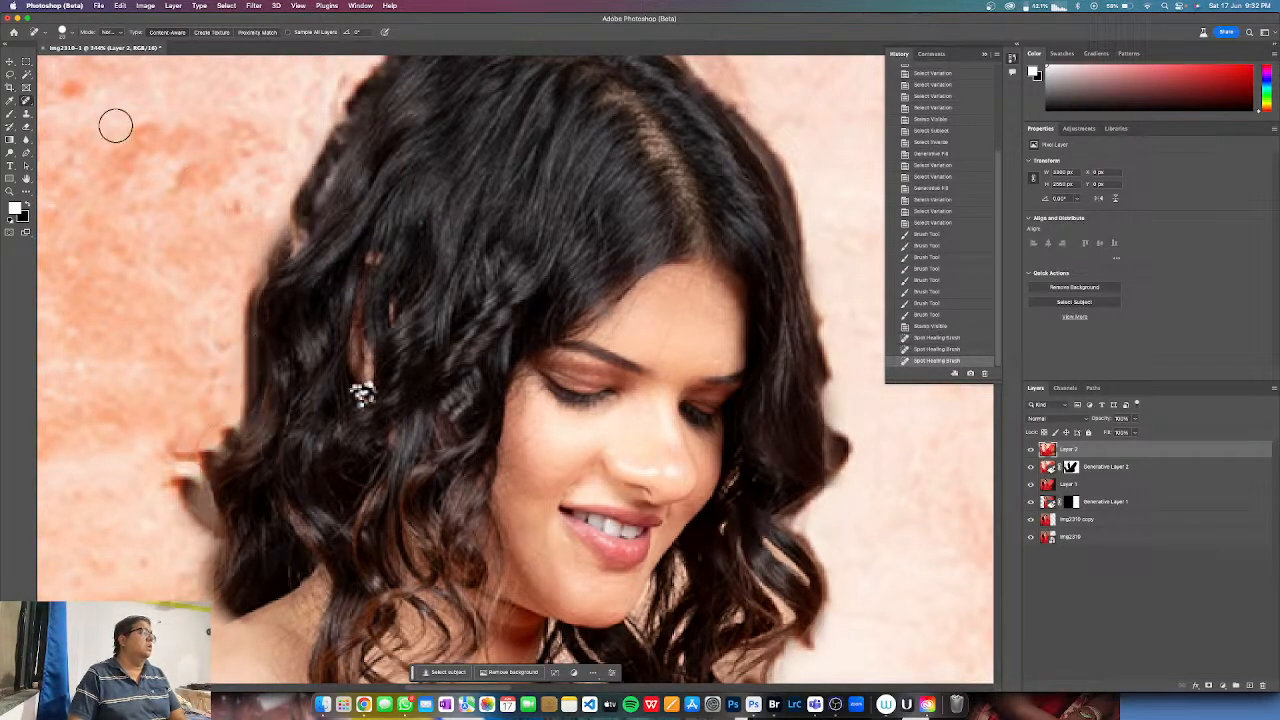
pyautogui.moveTo(304, 213); pyautogui.dragTo(279, 308)
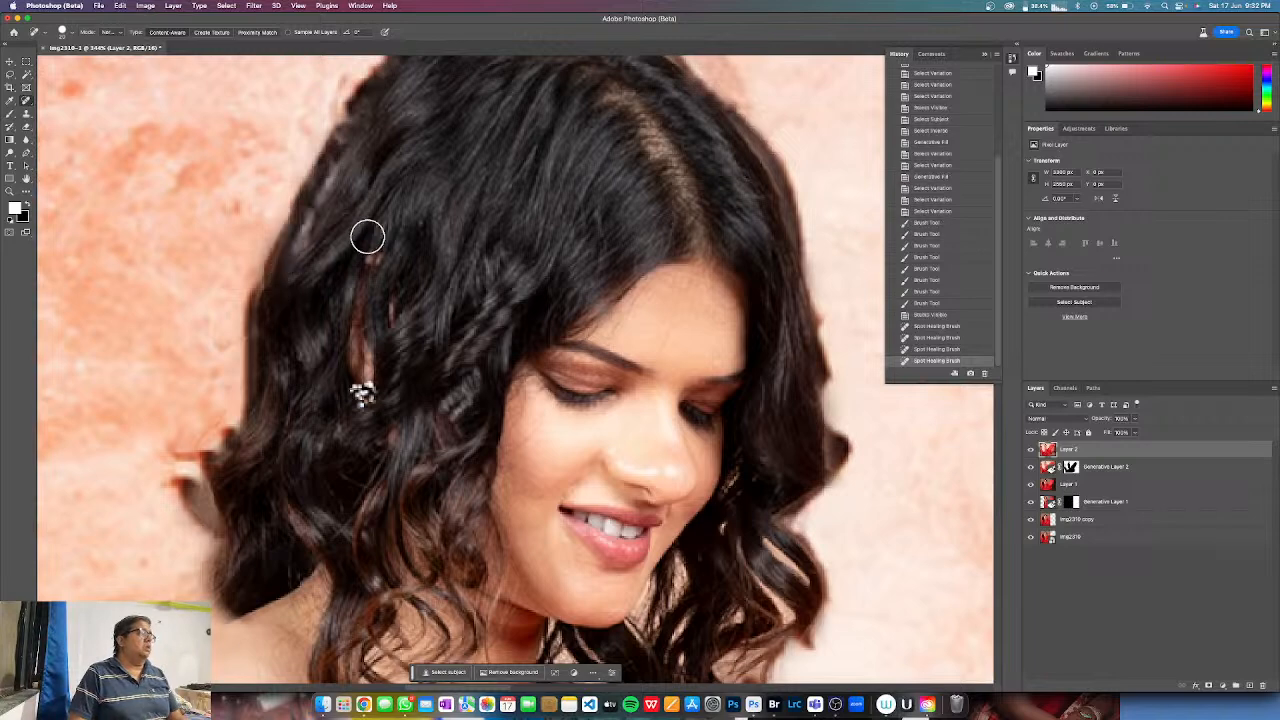
pyautogui.scroll(5, 340, 270)
pyautogui.moveTo(320, 233); pyautogui.dragTo(260, 346)
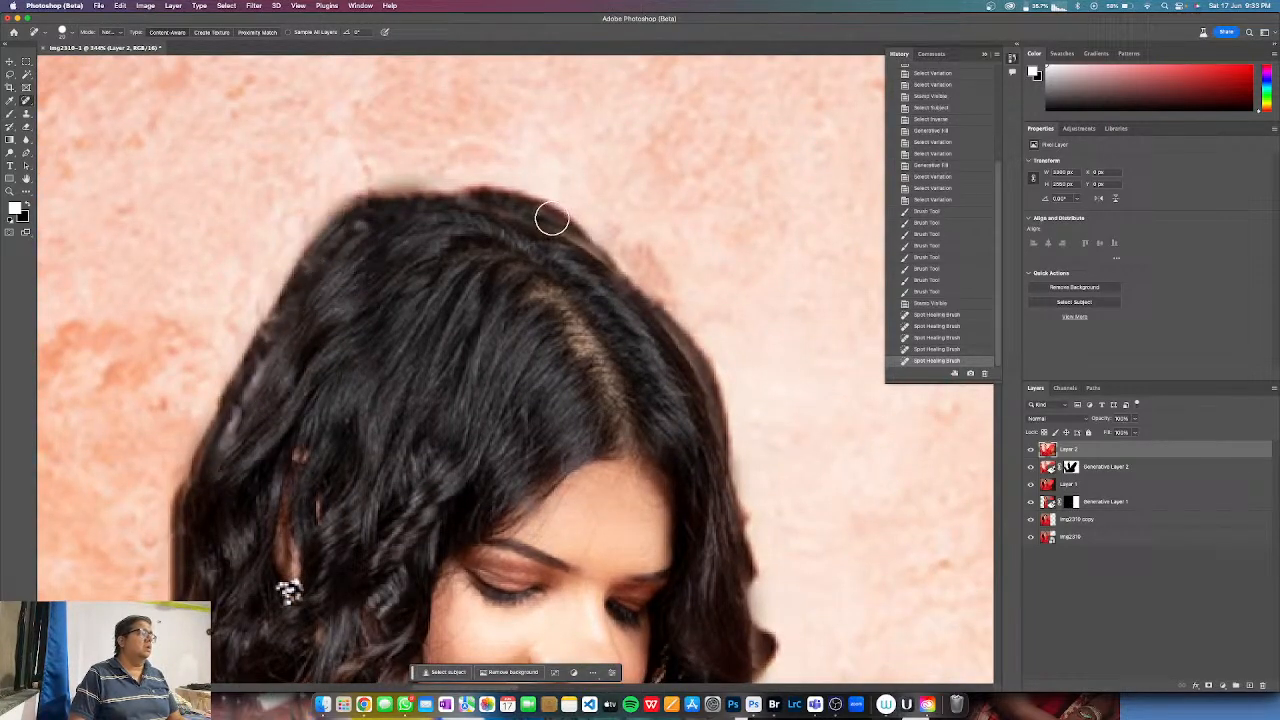
# - Spot-heal the opposite hair edge from the crown down to the curls beside her chin
pyautogui.moveTo(586, 251)
pyautogui.mouseDown()
pyautogui.moveTo(622, 250)
pyautogui.moveTo(727, 390)
pyautogui.mouseUp()
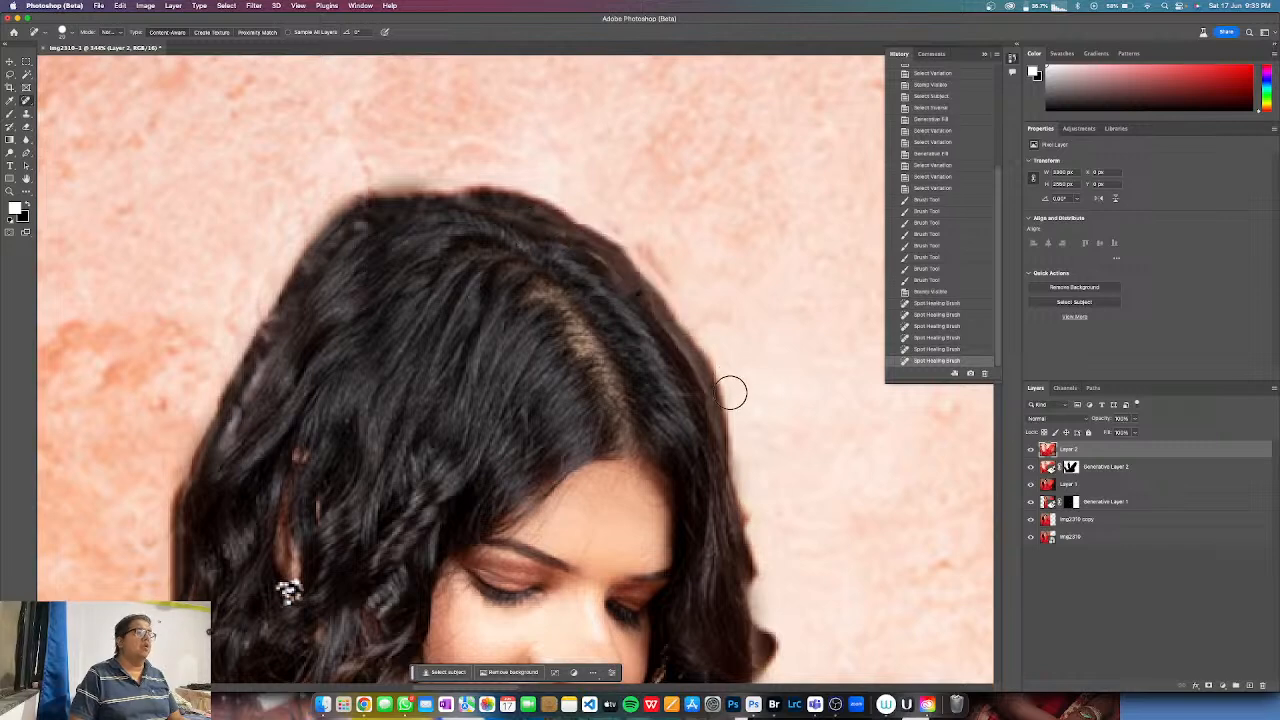
pyautogui.moveTo(653, 412); pyautogui.dragTo(562, 262)
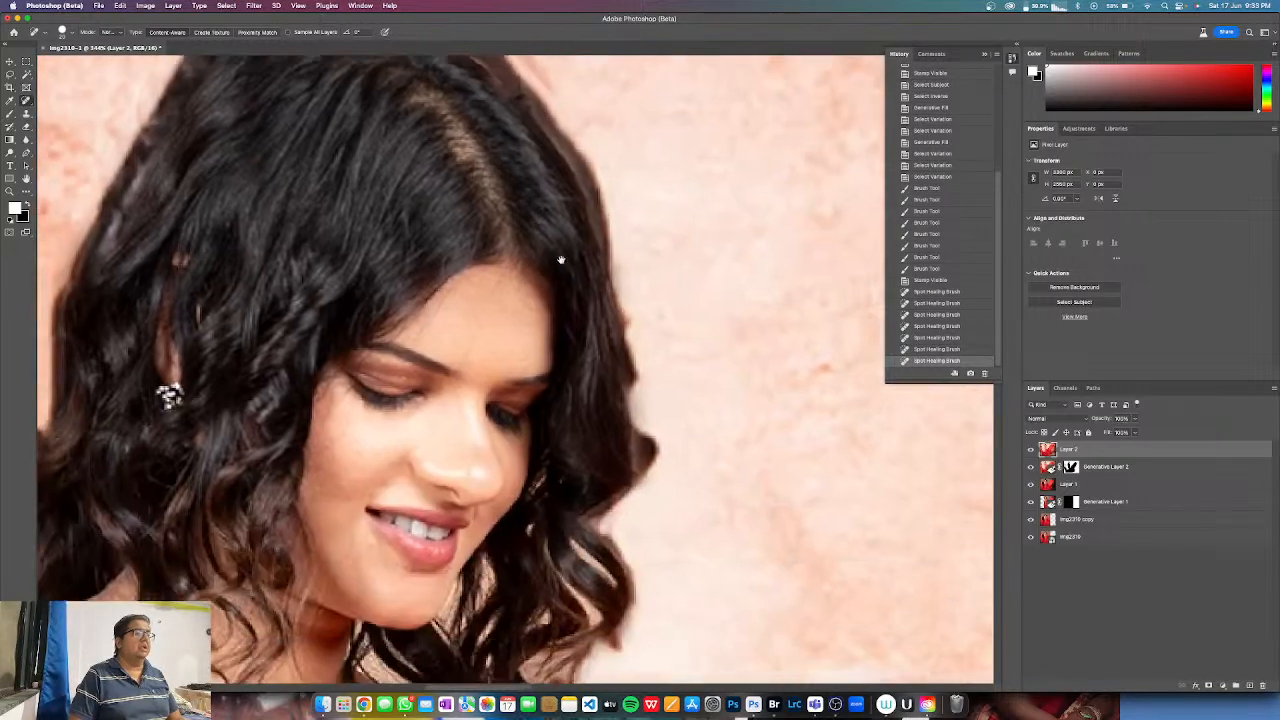
pyautogui.moveTo(614, 318); pyautogui.dragTo(652, 455)
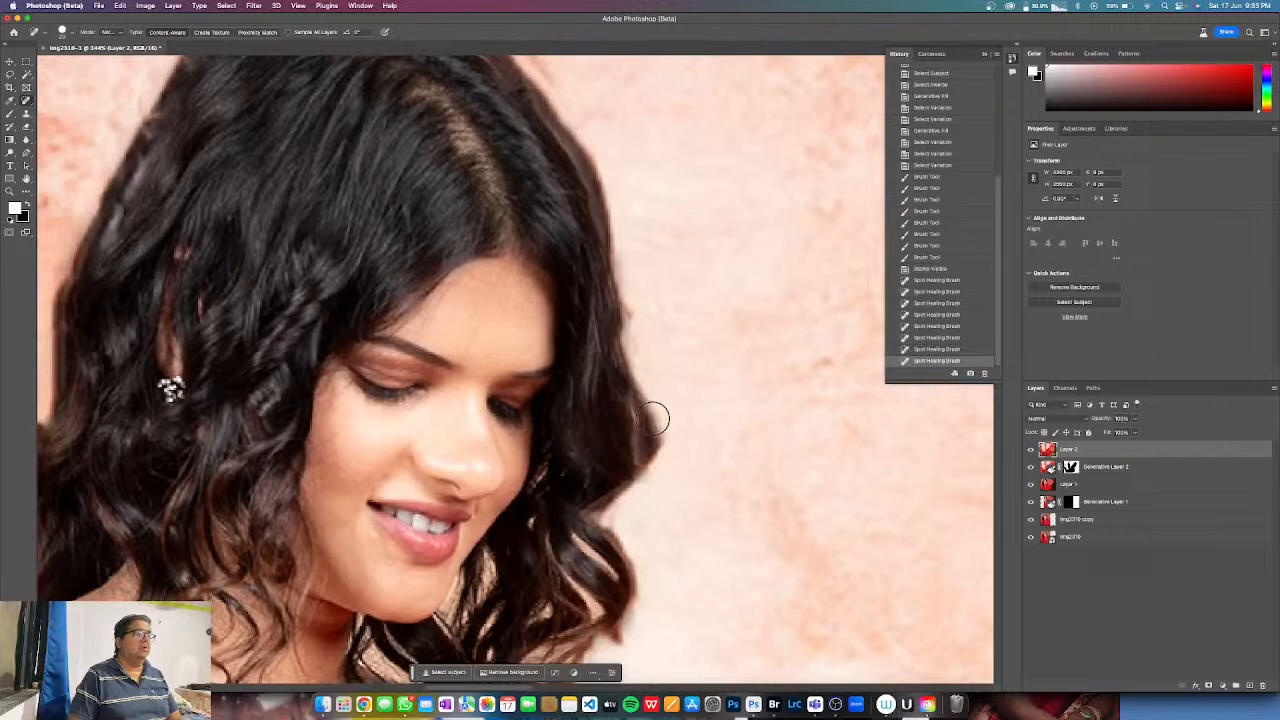
pyautogui.moveTo(597, 494); pyautogui.dragTo(607, 262)
pyautogui.moveTo(617, 310); pyautogui.dragTo(618, 324)
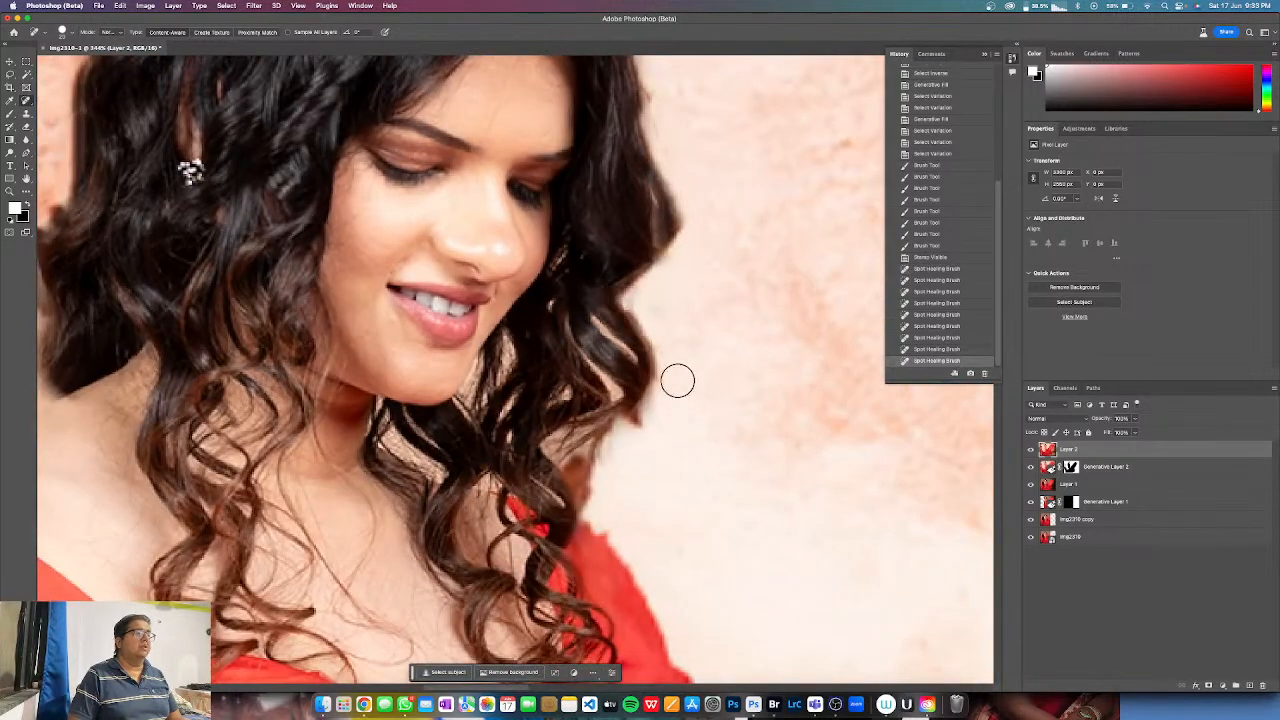
# - Lasso the empty floor area beside the gown's train and fill it using Generative Fill with the prompt "plant pot"
pyautogui.press('z')
pyautogui.rightClick(585, 322)
pyautogui.click(600, 336)
pyautogui.rightClick(600, 335)
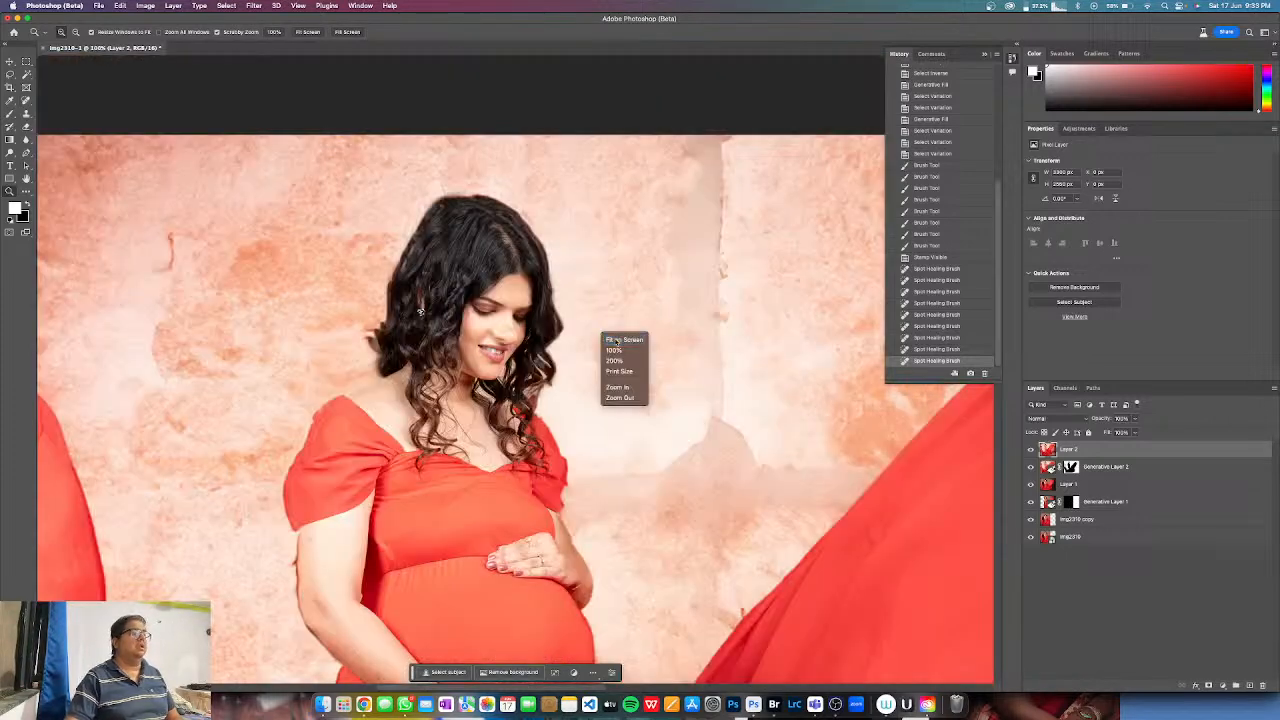
pyautogui.click(615, 339)
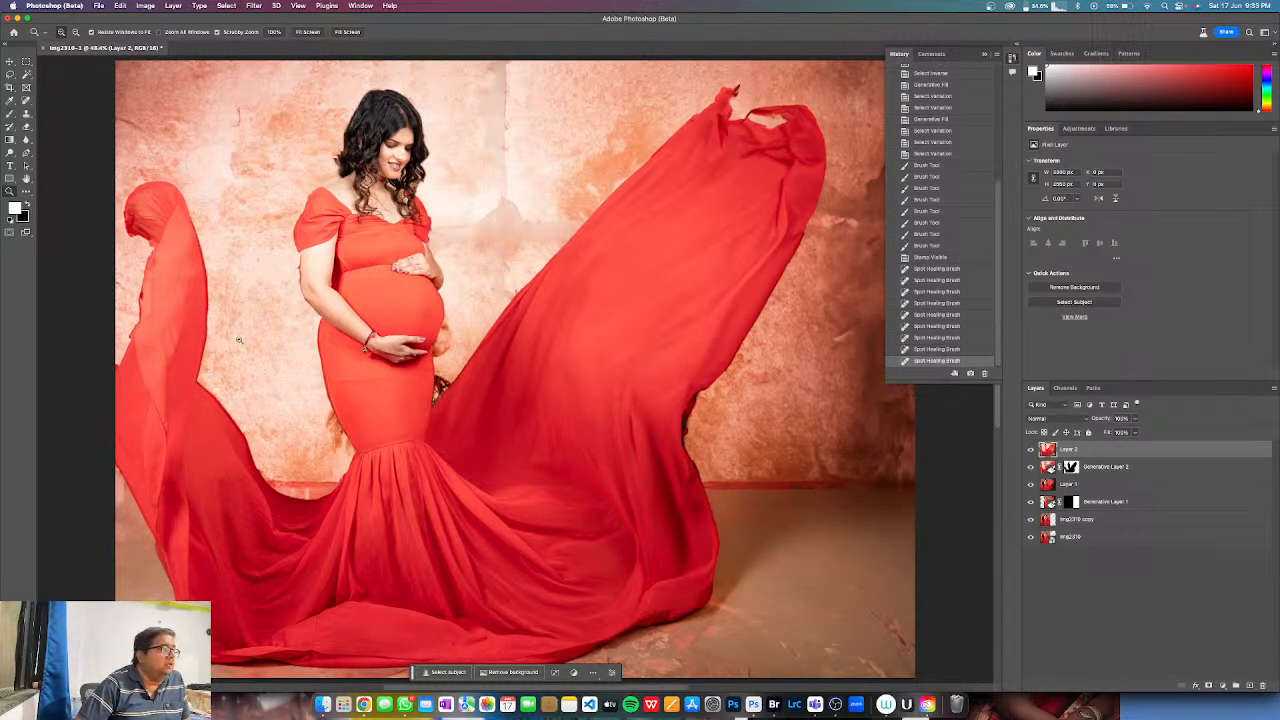
pyautogui.click(10, 75)
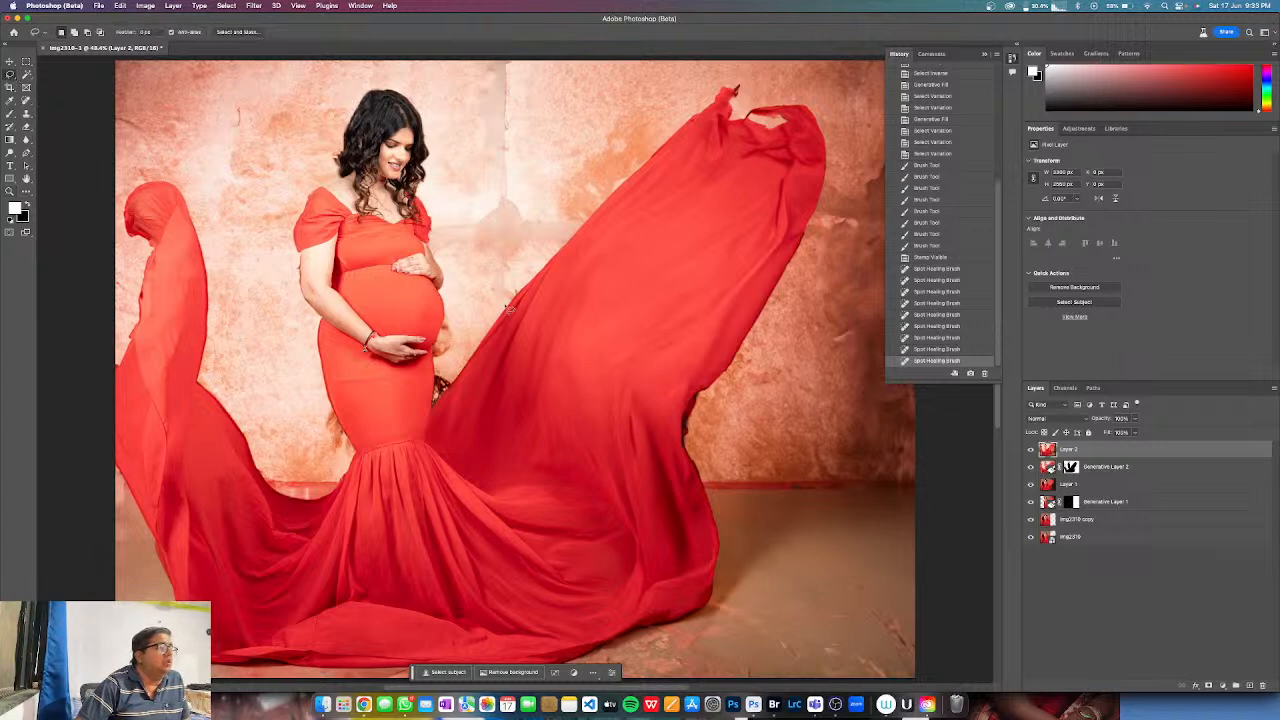
pyautogui.moveTo(760, 446)
pyautogui.mouseDown()
pyautogui.moveTo(918, 459)
pyautogui.moveTo(1004, 613)
pyautogui.moveTo(832, 704)
pyautogui.moveTo(774, 565)
pyautogui.mouseUp()
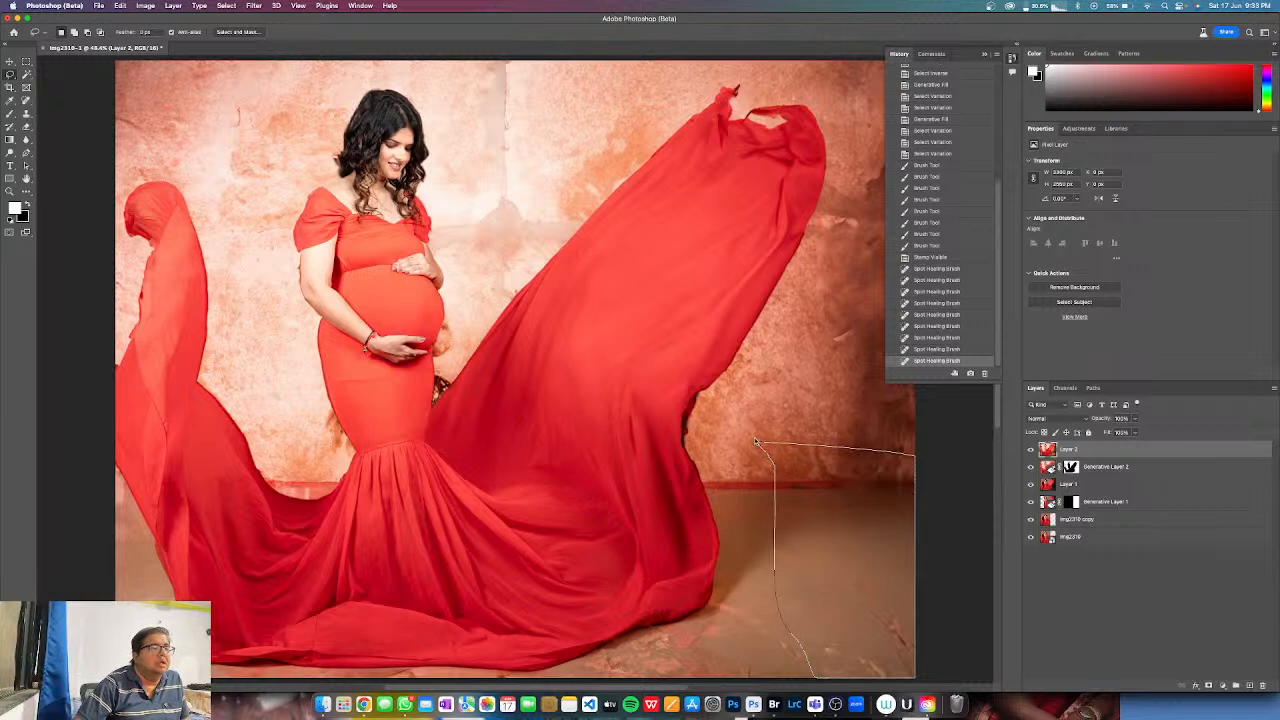
pyautogui.moveTo(757, 442); pyautogui.dragTo(757, 444)
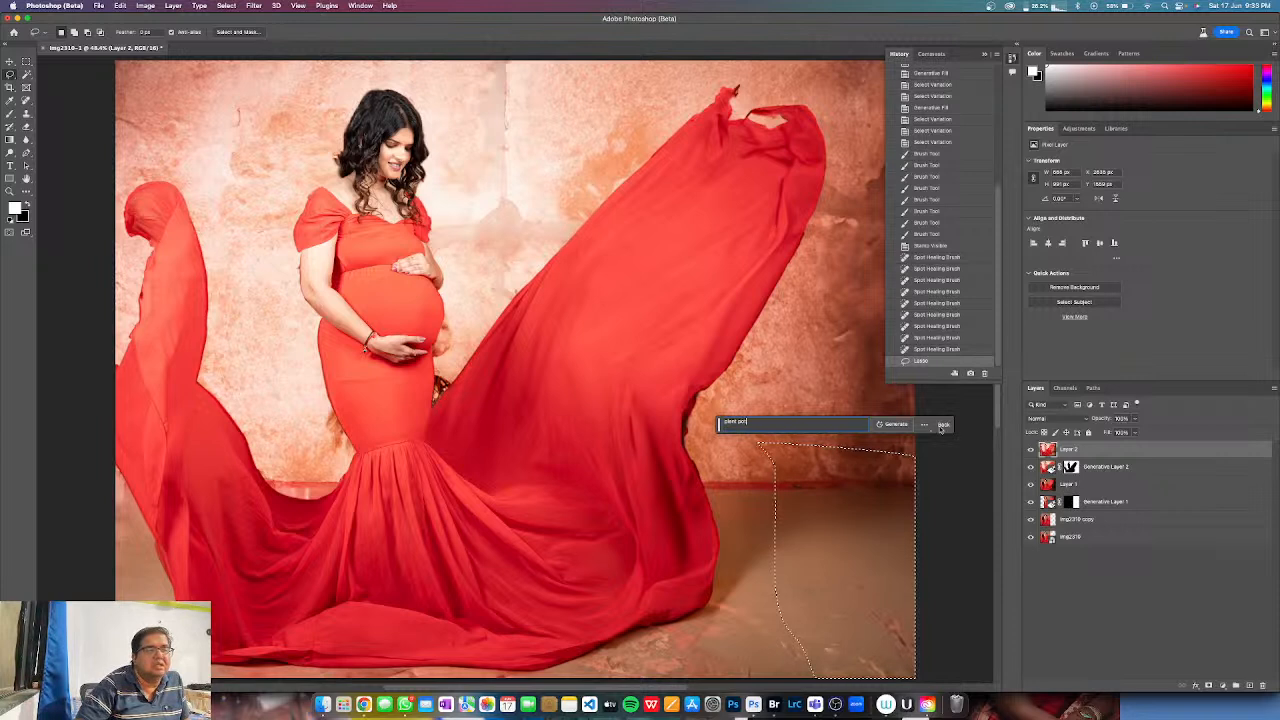
pyautogui.click(886, 425)
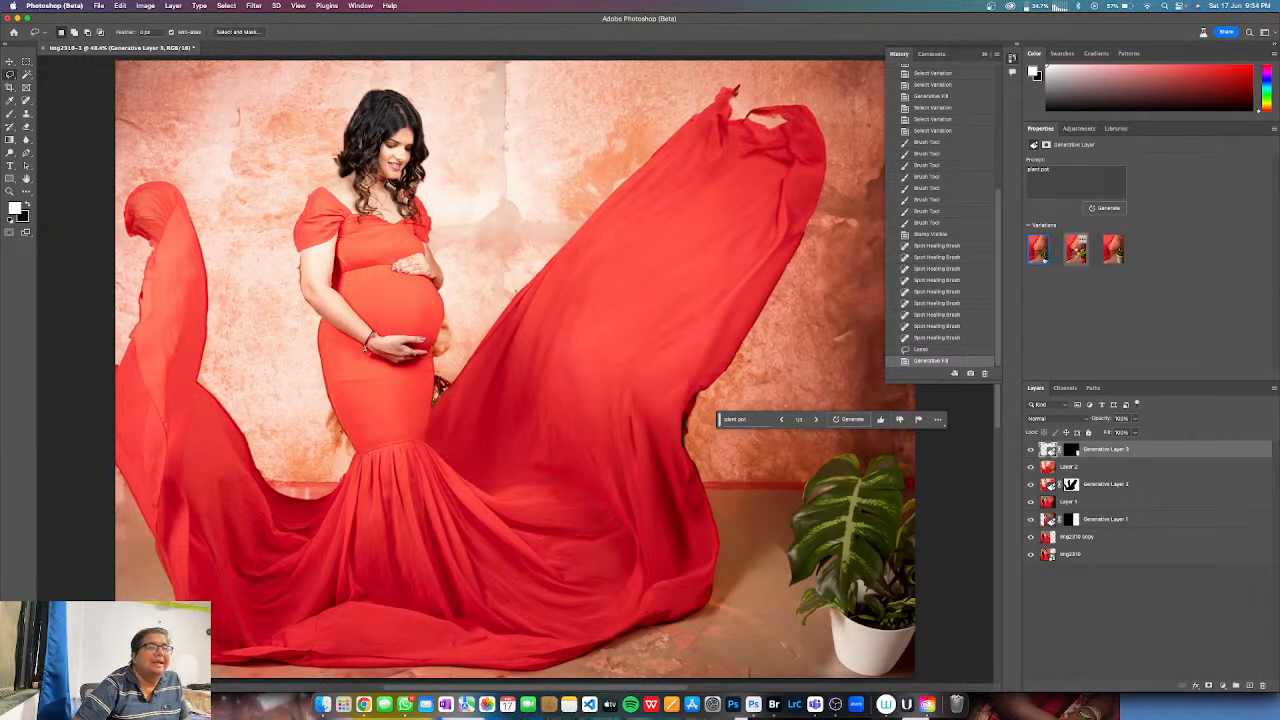
# - Review the second and third plant variations and generate another set with the prompt "textured plant pot"
pyautogui.click(1076, 251)
pyautogui.click(1113, 251)
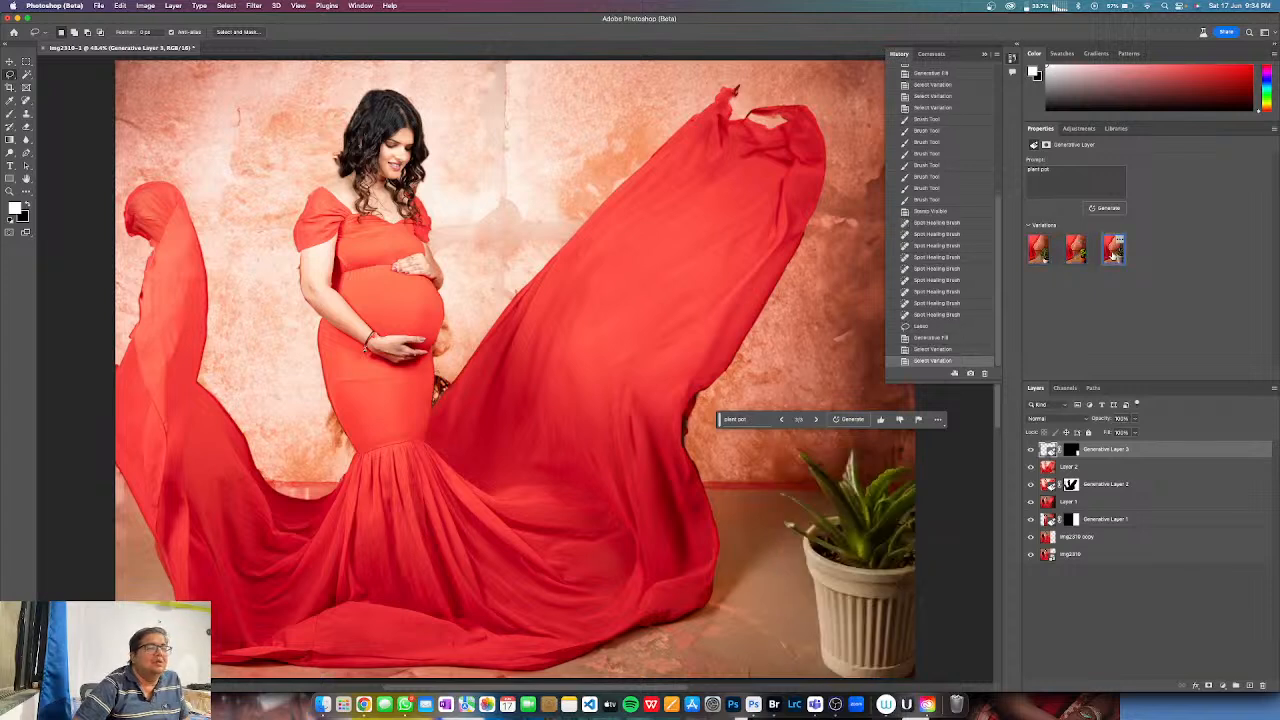
pyautogui.tripleClick(1041, 172)
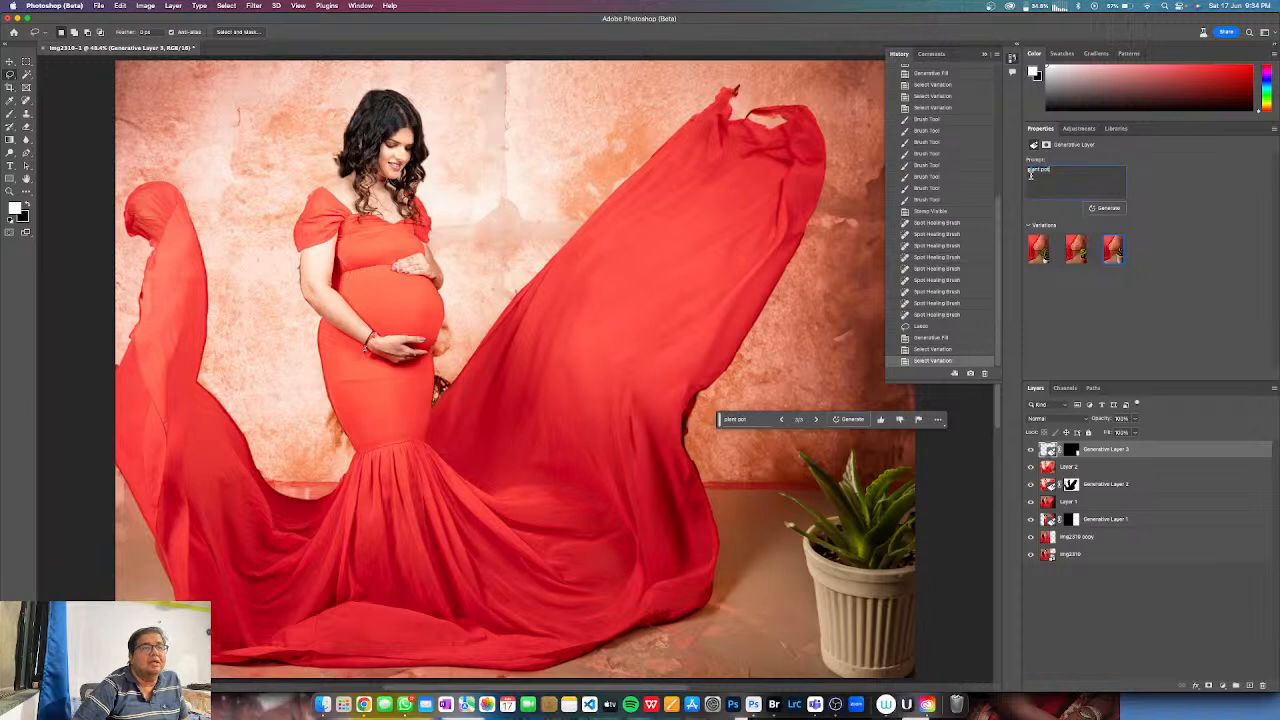
pyautogui.press('Left')
pyautogui.write('textured')
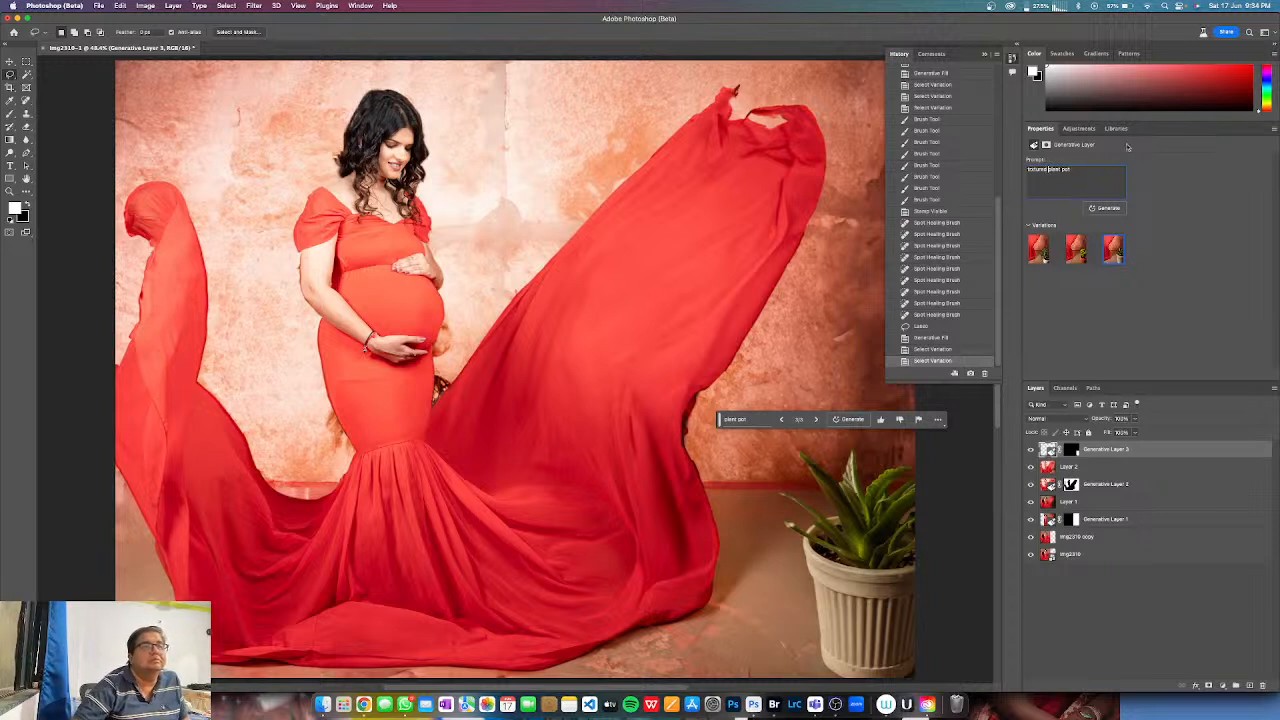
pyautogui.tripleClick(1032, 168)
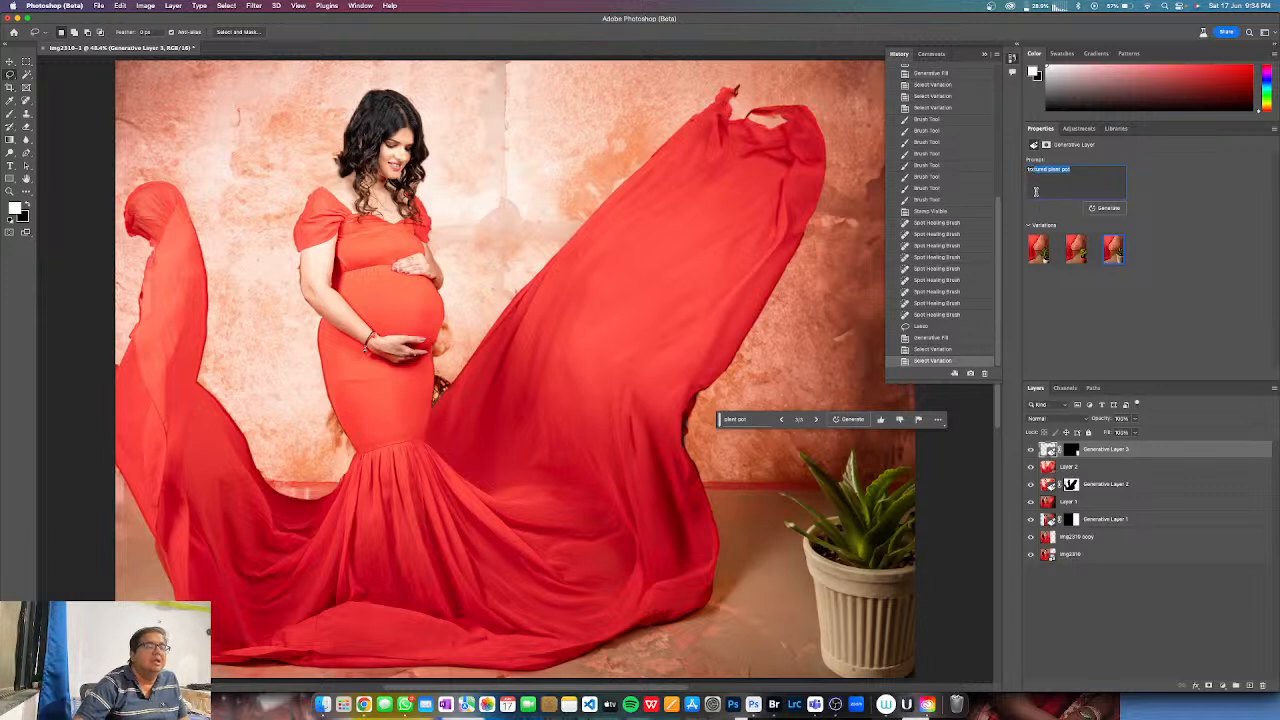
pyautogui.click(1032, 176)
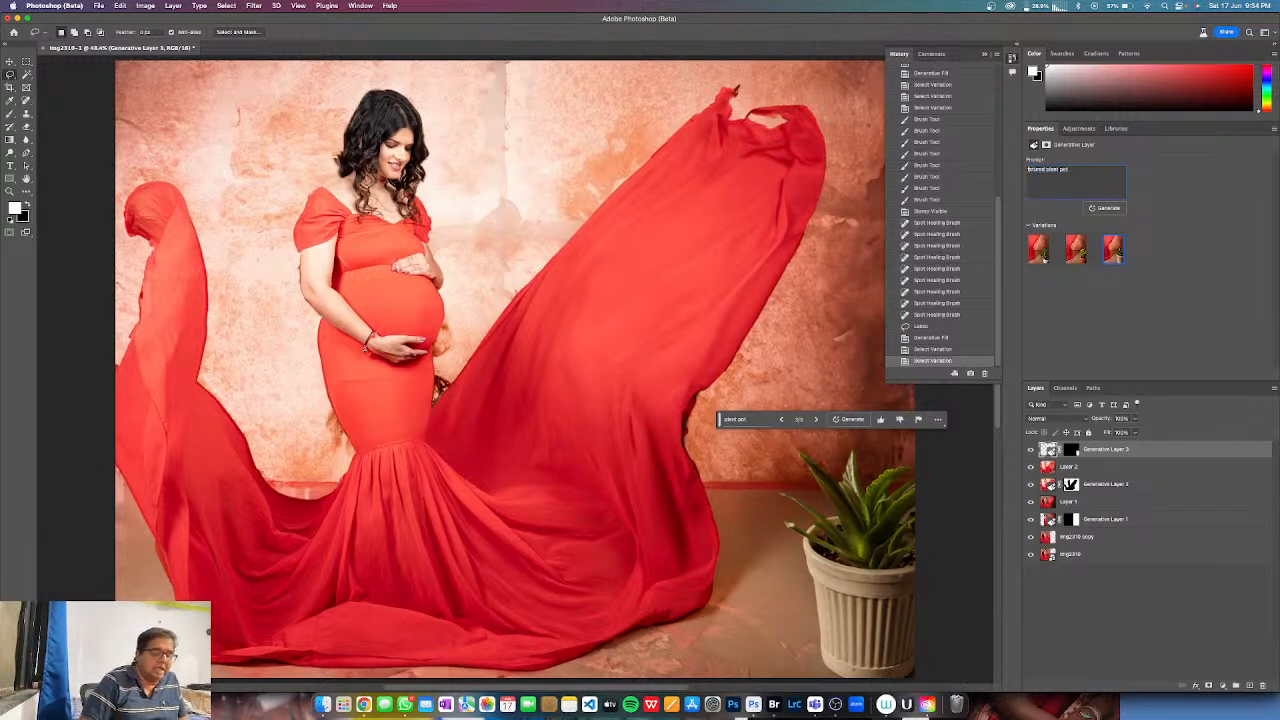
pyautogui.press('Return')
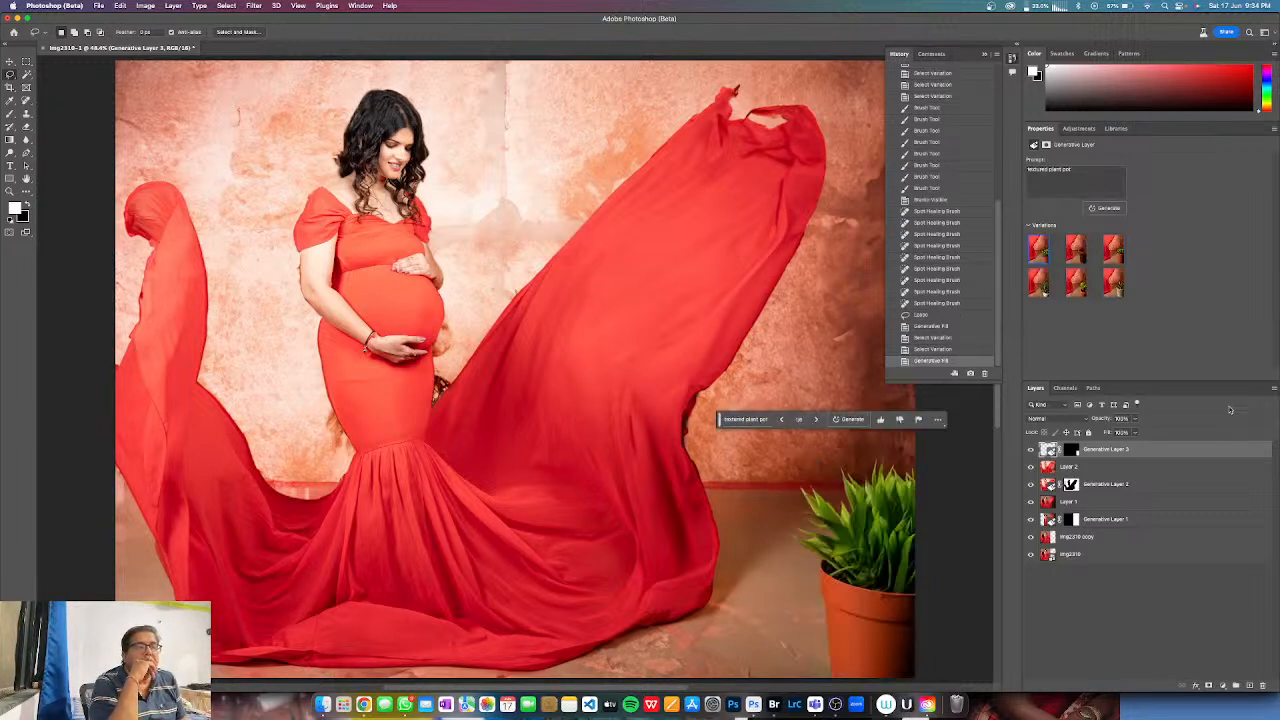
# - Compare the second and third textured pot variations, keep the third selected and hide the plant's generative layer
pyautogui.click(1071, 245)
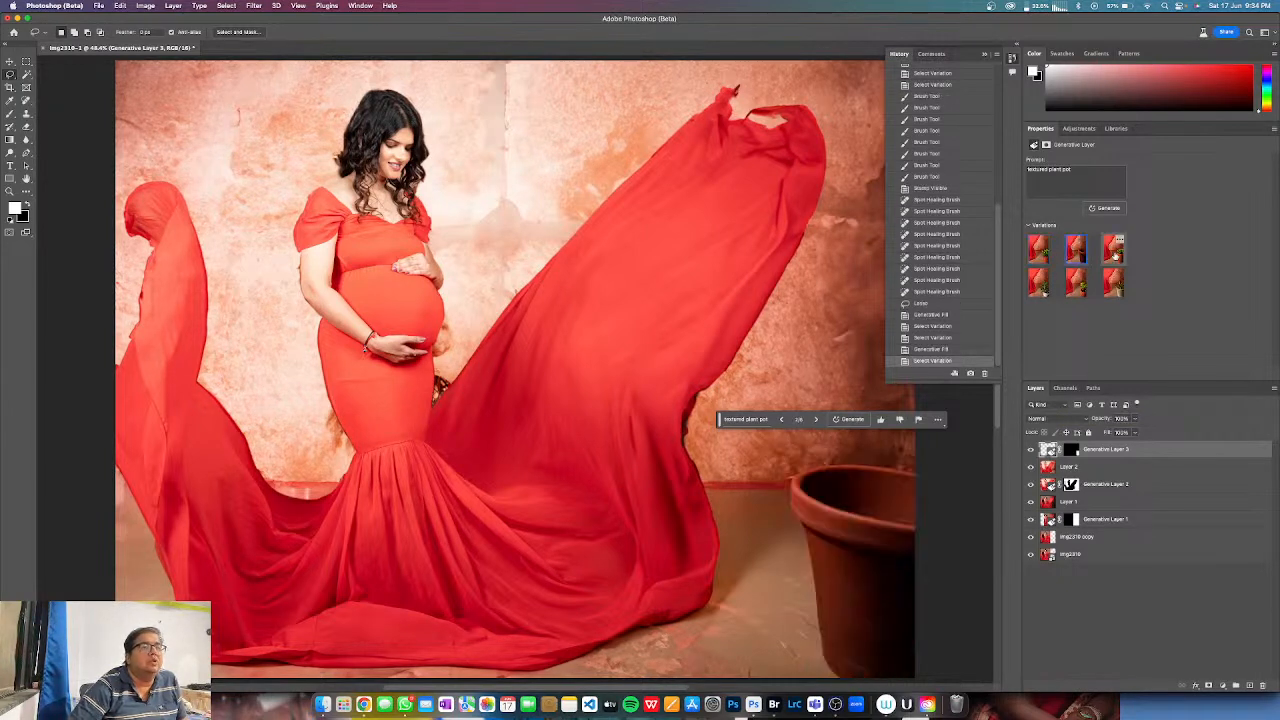
pyautogui.click(1114, 251)
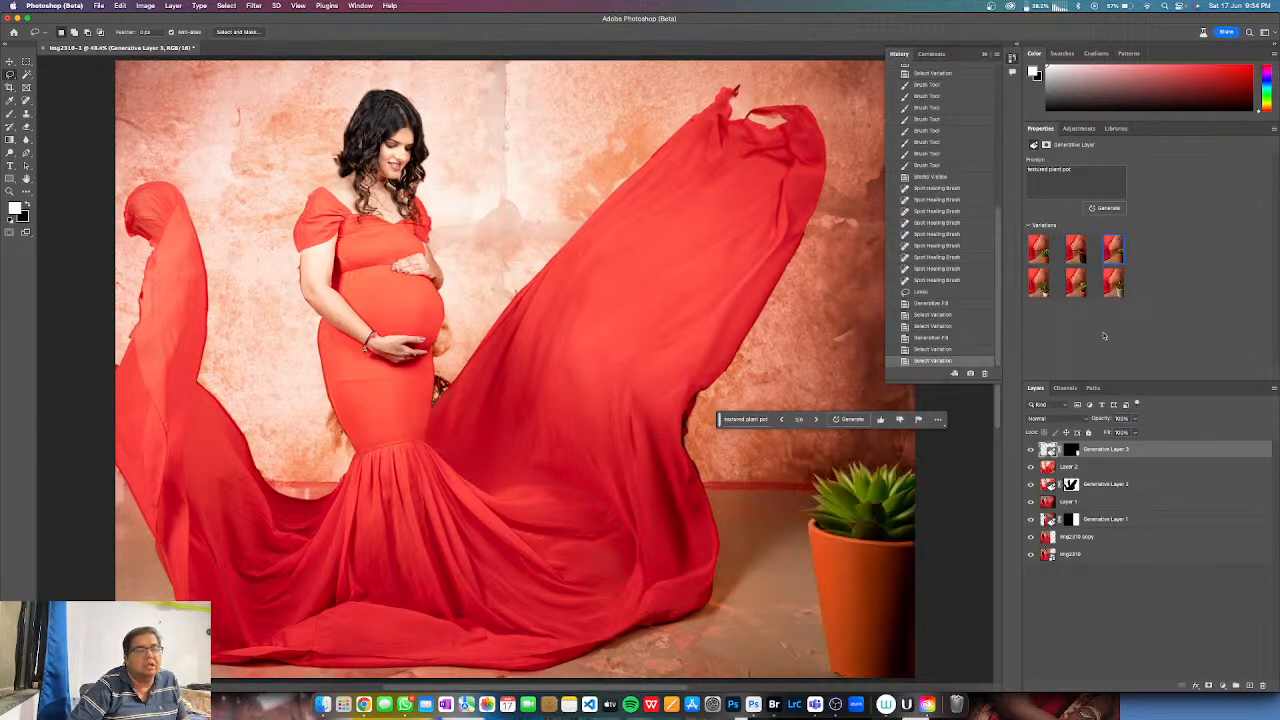
pyautogui.click(1030, 451)
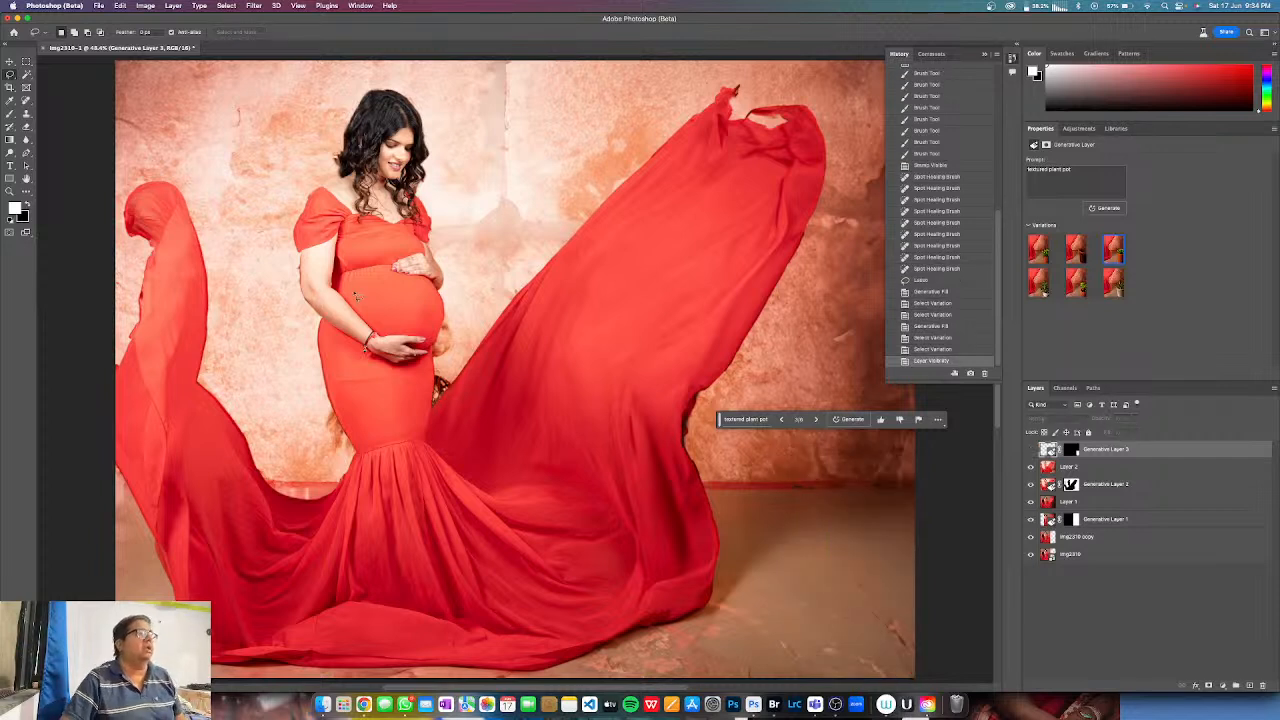
# - Save the portrait as Img2310-1.psd in Photoshop format in the Lightroom folder and close the document
pyautogui.click(45, 48)
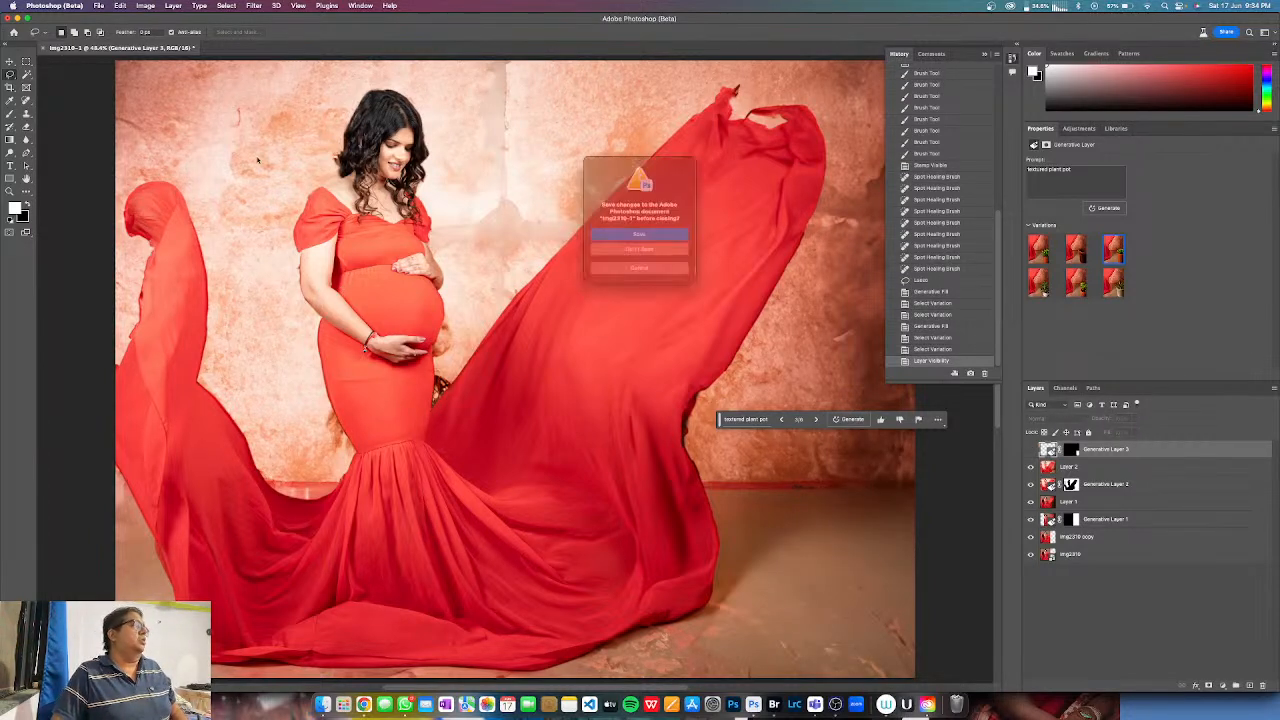
pyautogui.click(640, 238)
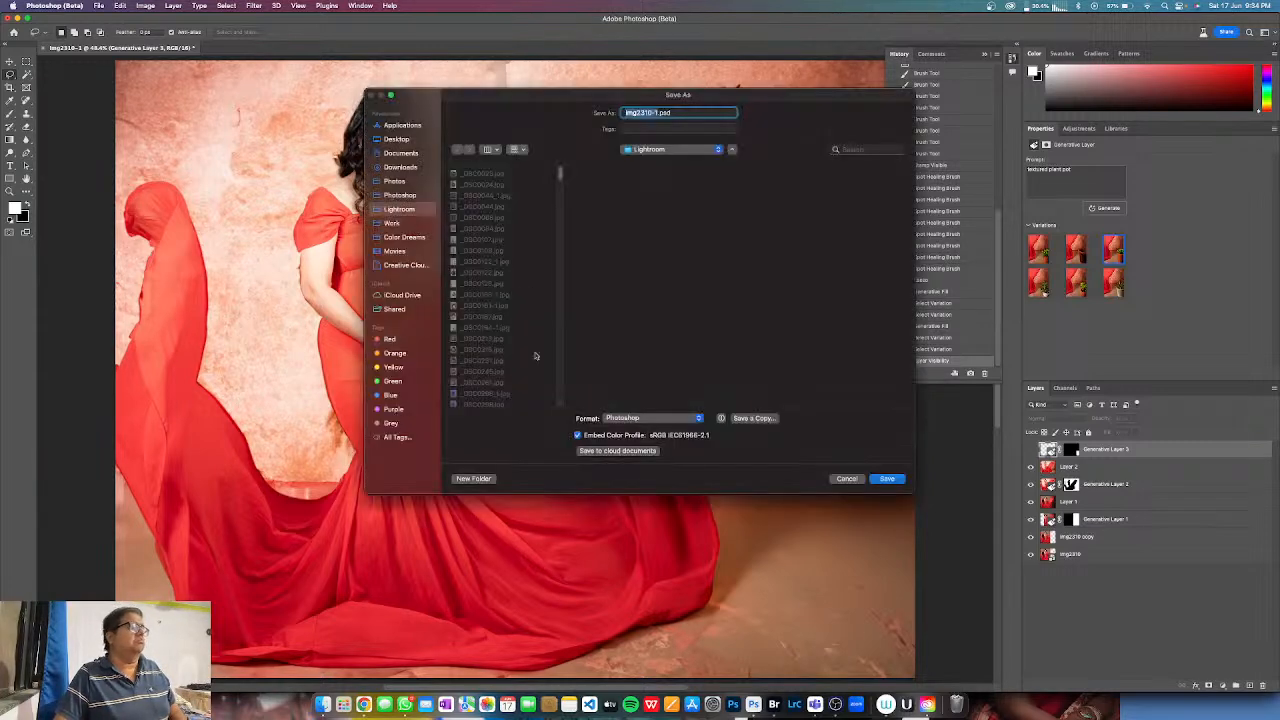
pyautogui.click(886, 479)
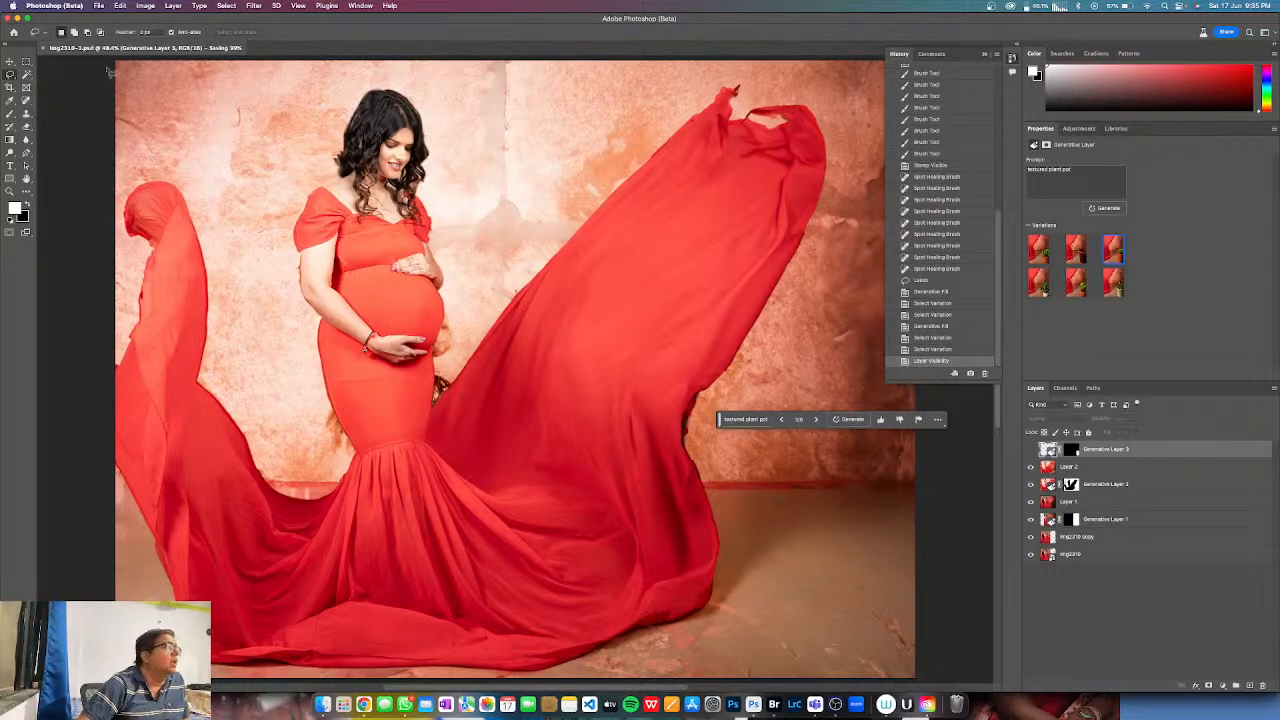
pyautogui.click(44, 49)
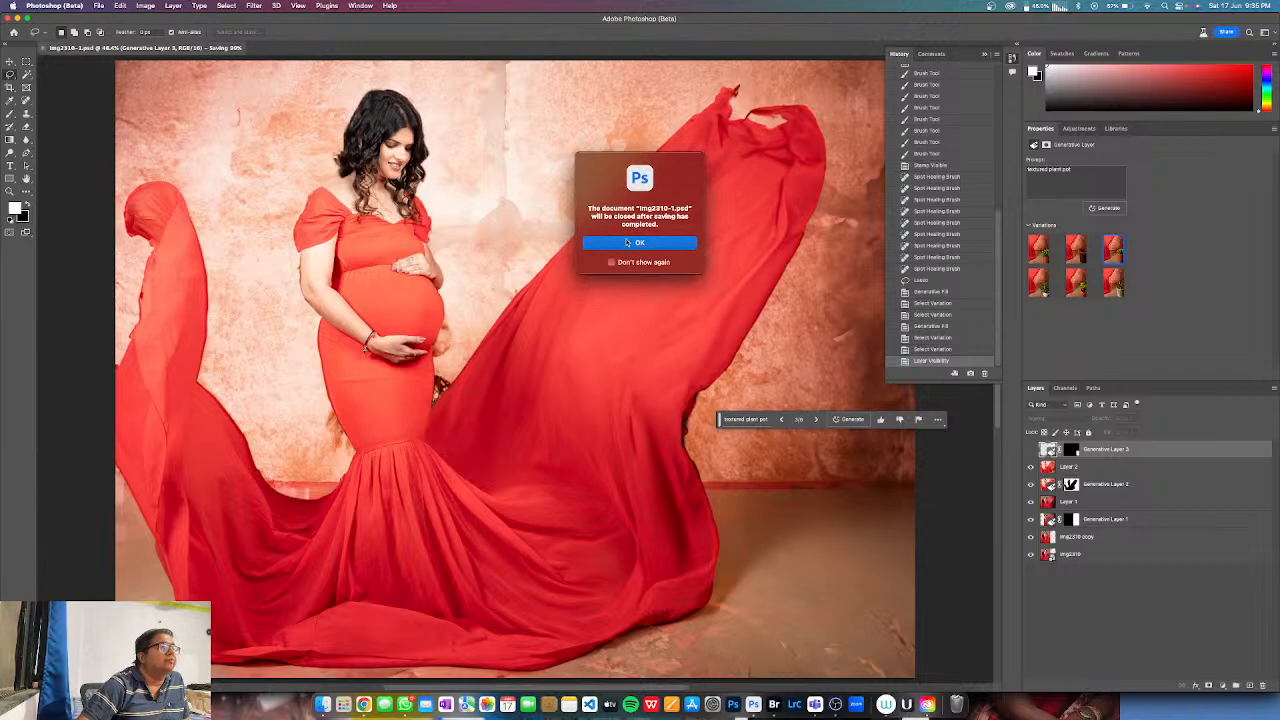
pyautogui.click(639, 242)
# - Switch to Adobe Bridge, open _DSC1385.NEF in Camera Raw and inspect the water droplets on the can up close
pyautogui.click(774, 700)
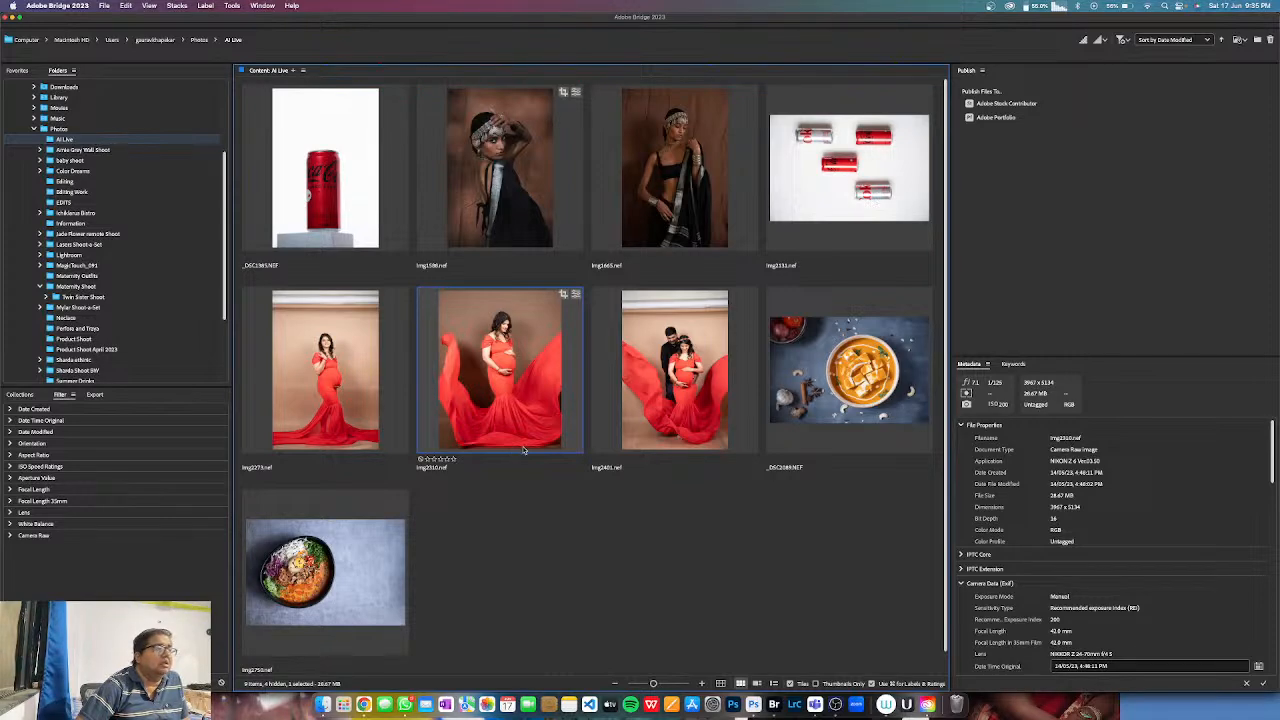
pyautogui.doubleClick(340, 158)
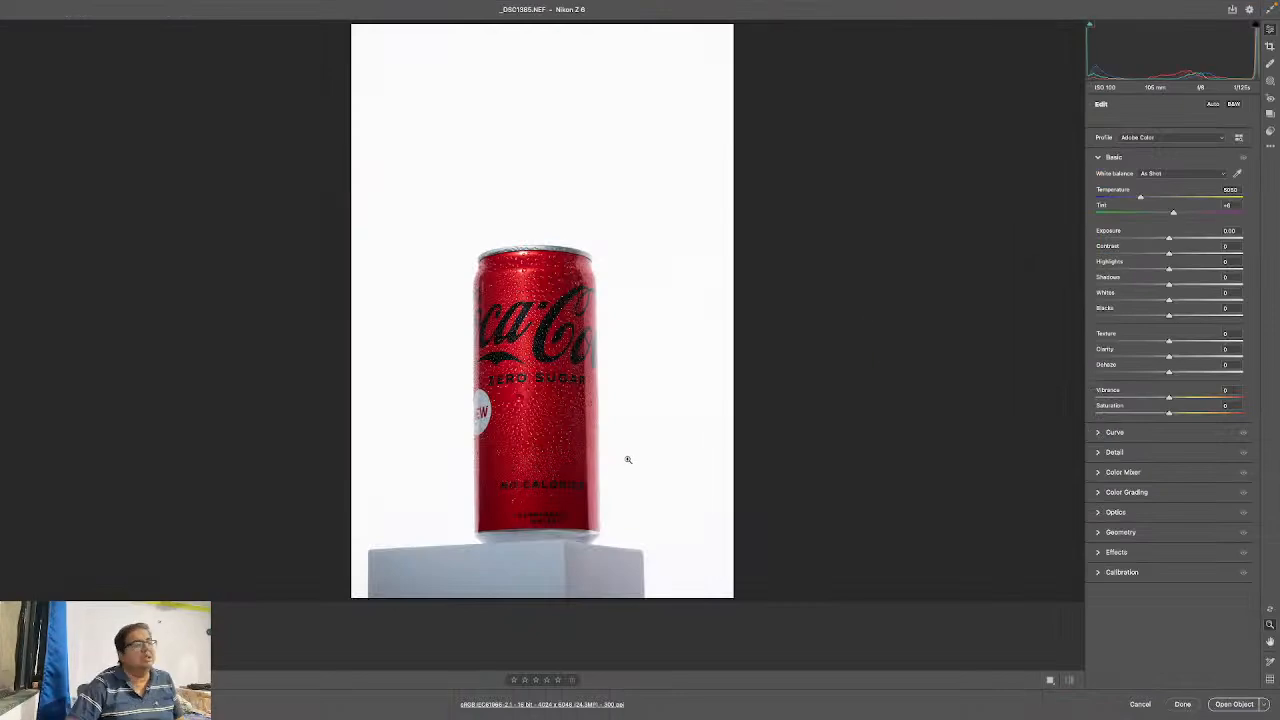
pyautogui.click(531, 407)
pyautogui.click(563, 397)
pyautogui.click(550, 396)
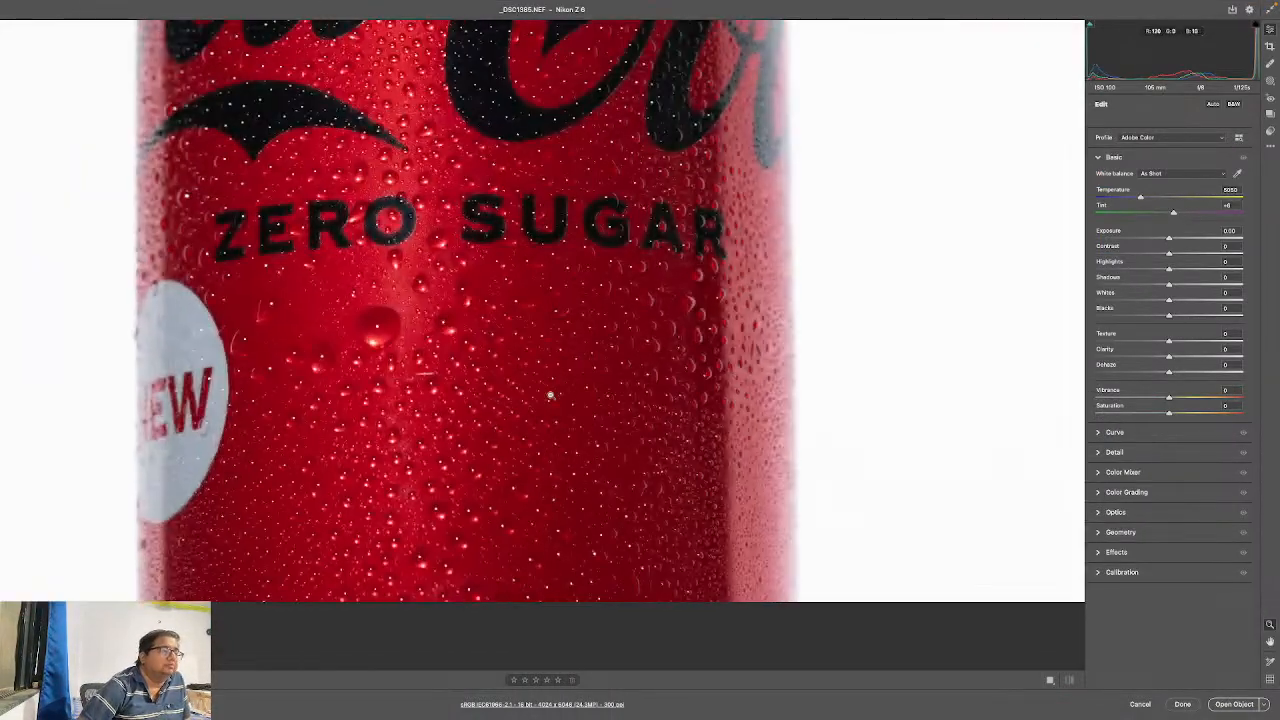
pyautogui.click(619, 332)
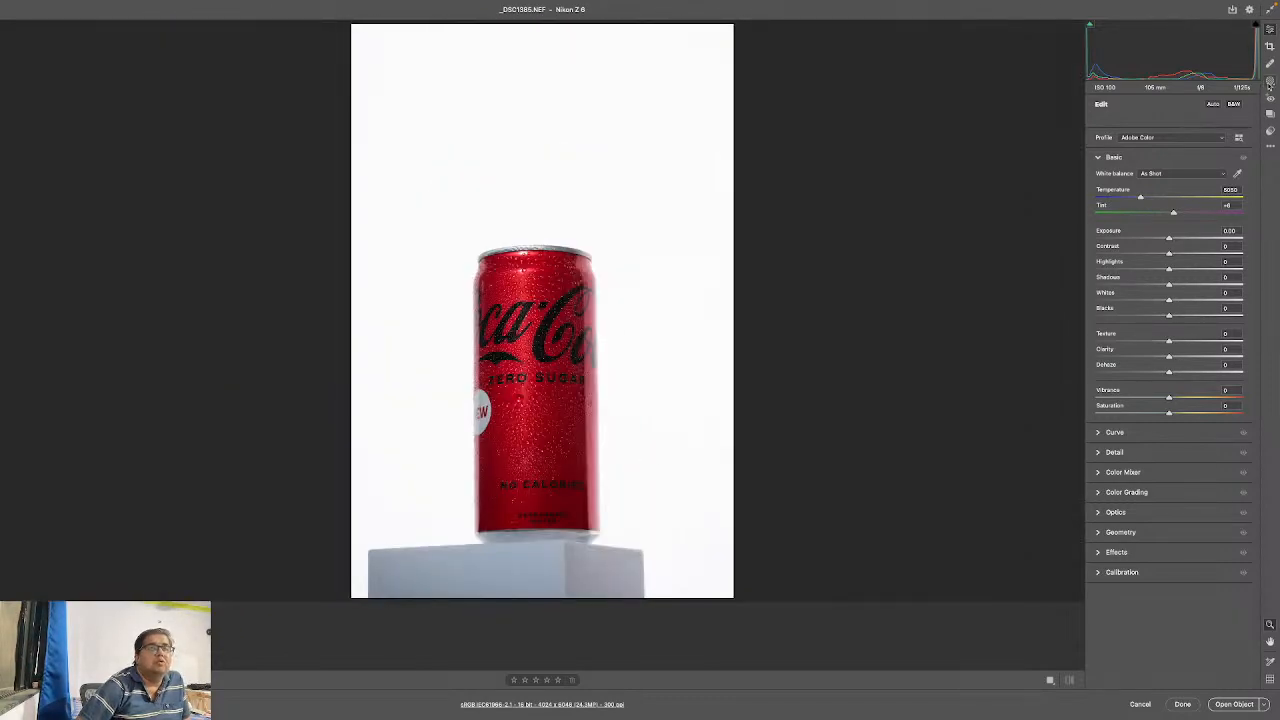
# - Crop the can photo to the 8.5 x 11 ratio, trimming the empty area above the can, and rotate the frame very slightly
pyautogui.click(1269, 46)
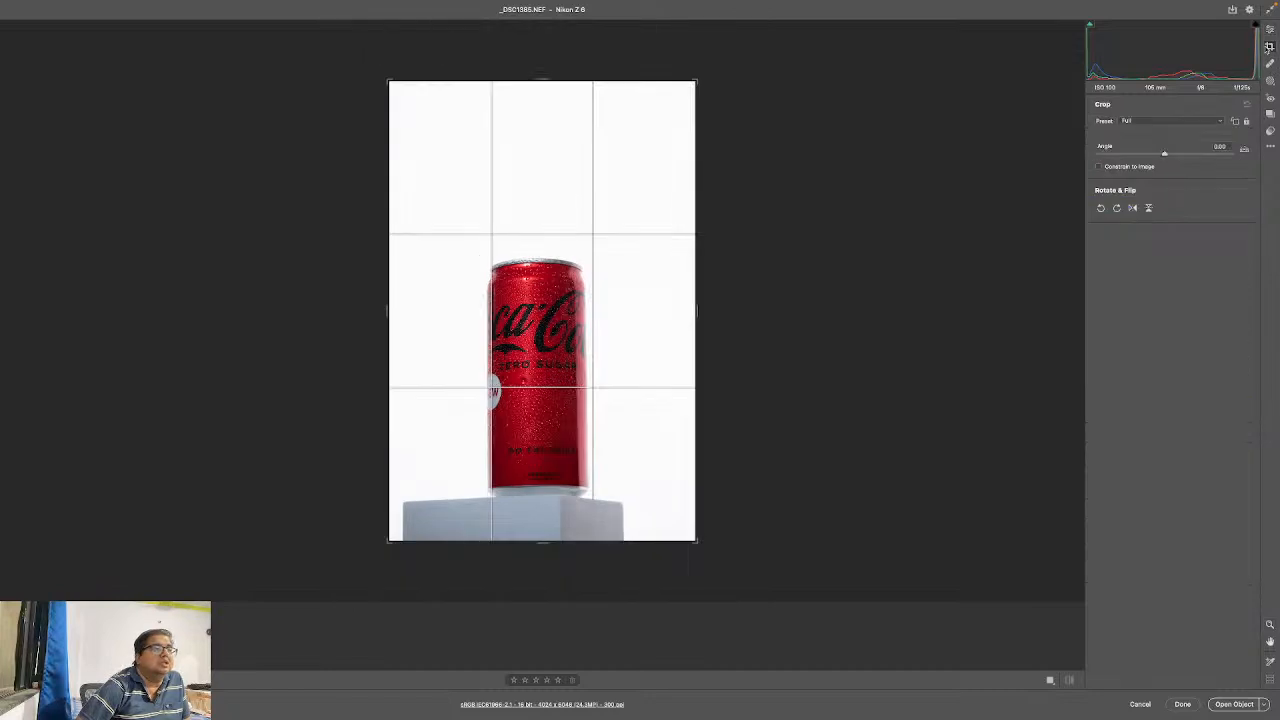
pyautogui.click(1180, 120)
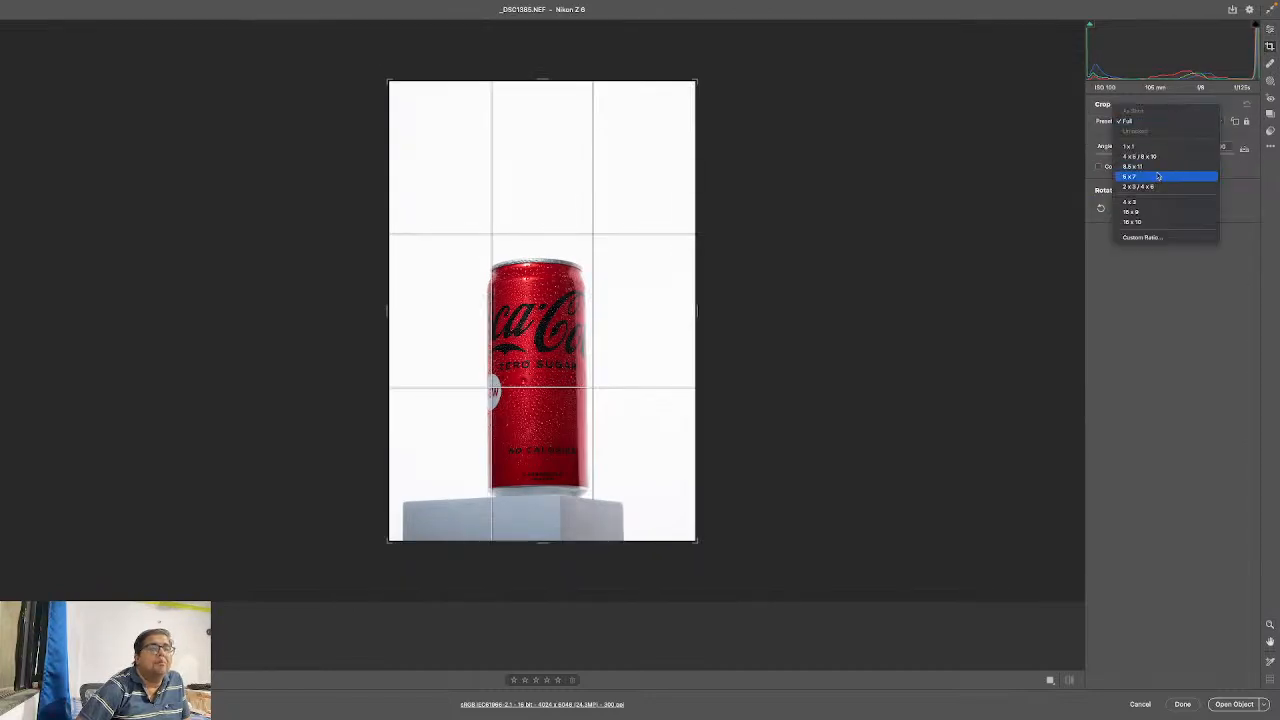
pyautogui.click(1140, 166)
pyautogui.moveTo(637, 211); pyautogui.dragTo(643, 166)
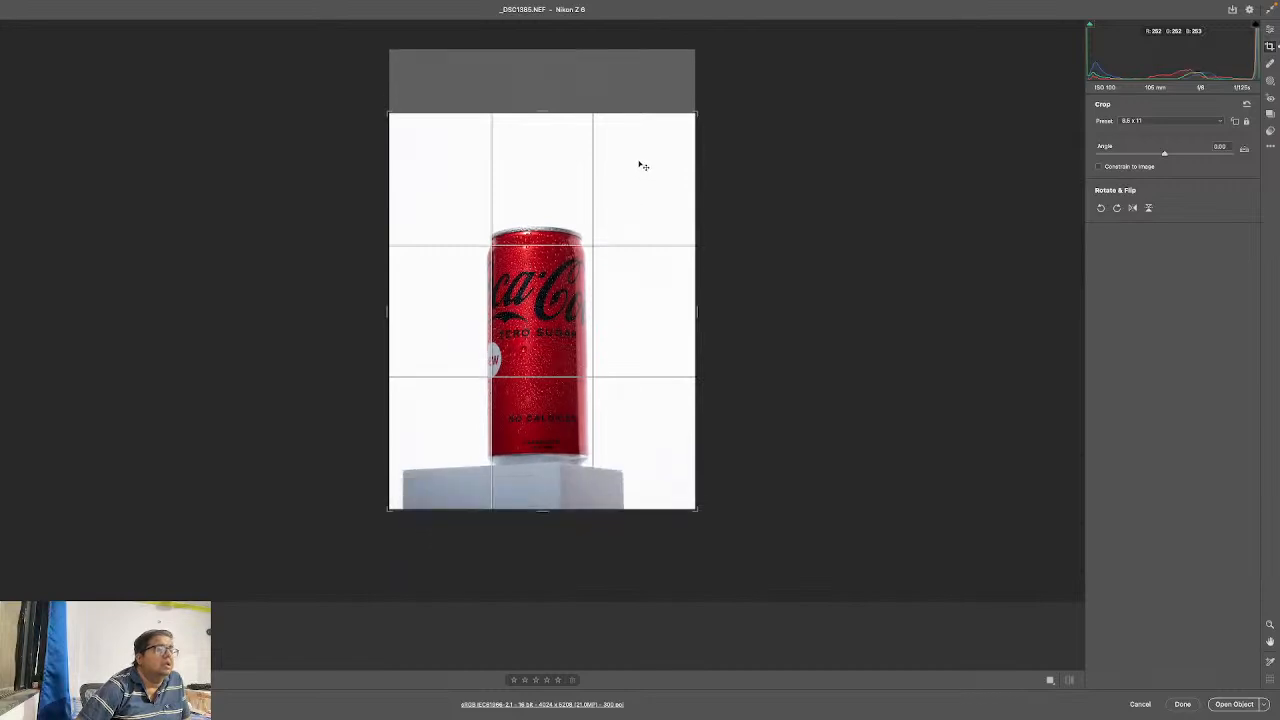
pyautogui.moveTo(709, 106); pyautogui.dragTo(713, 107)
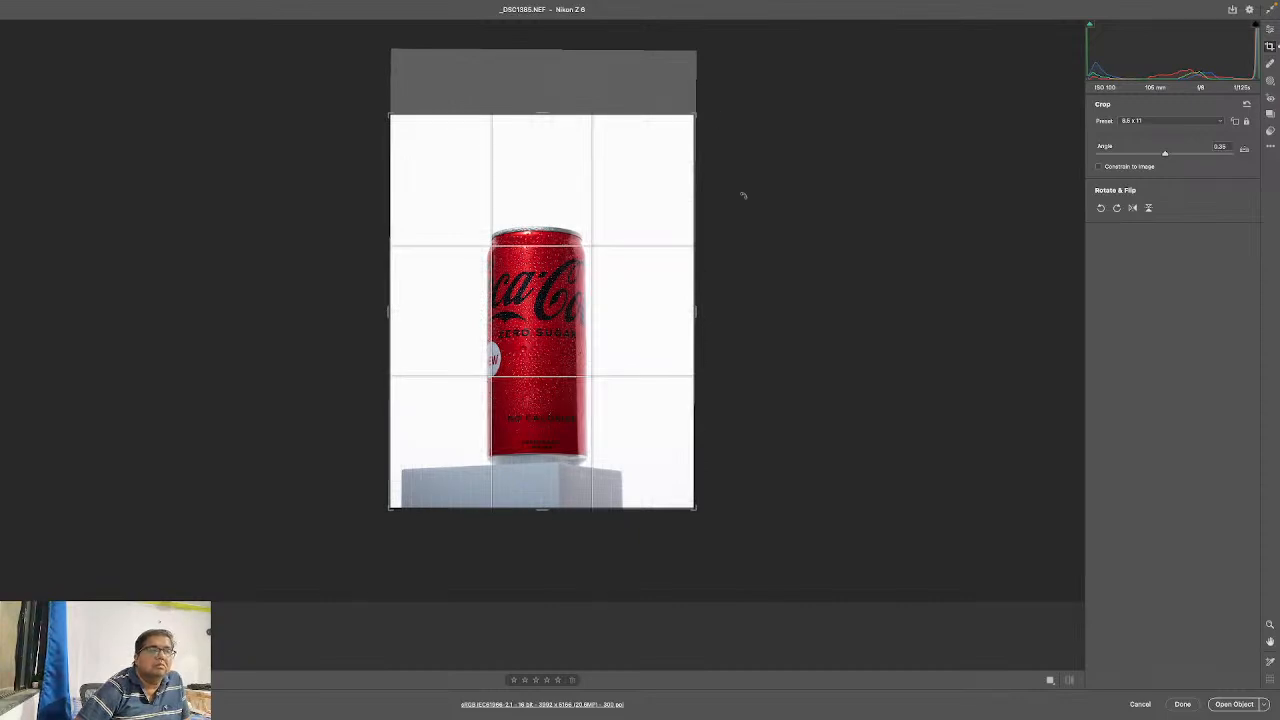
# - Apply the Adaptive: Subject preset Pop to the can and open the photo in Photoshop as a smart object
pyautogui.click(1269, 131)
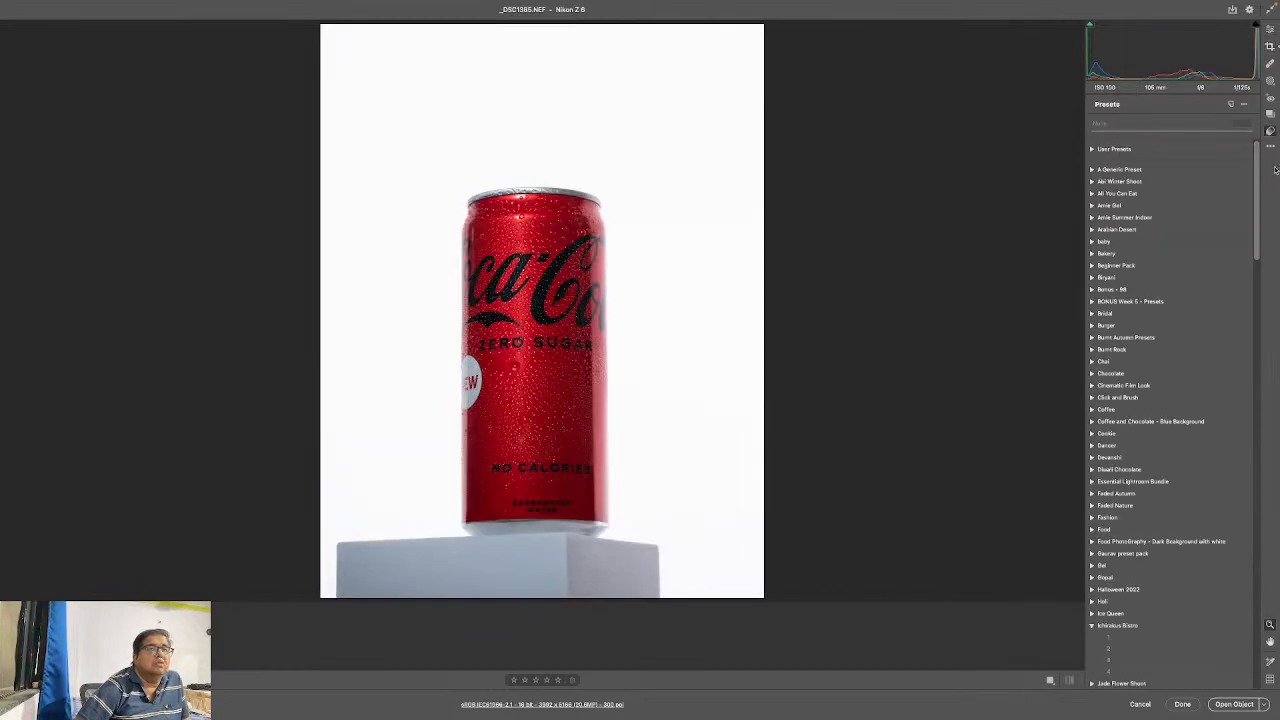
pyautogui.moveTo(1260, 187); pyautogui.dragTo(1271, 358)
pyautogui.scroll(-10, 1170, 345)
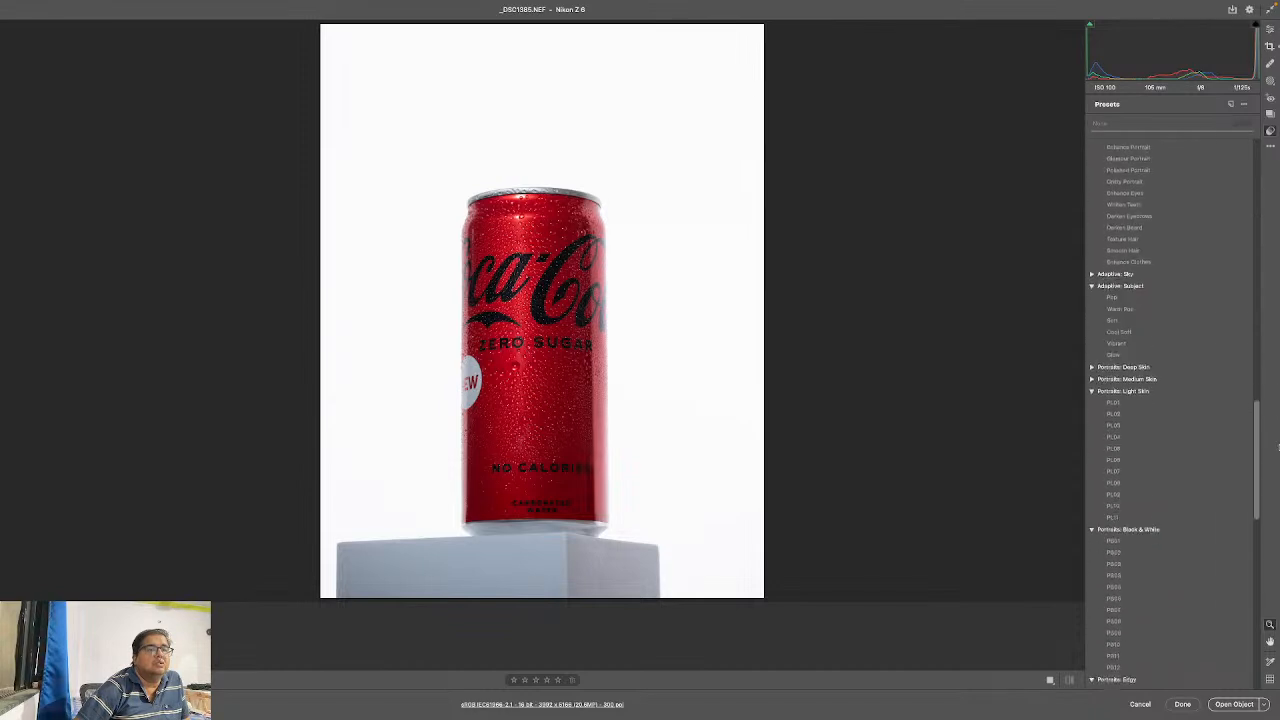
pyautogui.click(1112, 298)
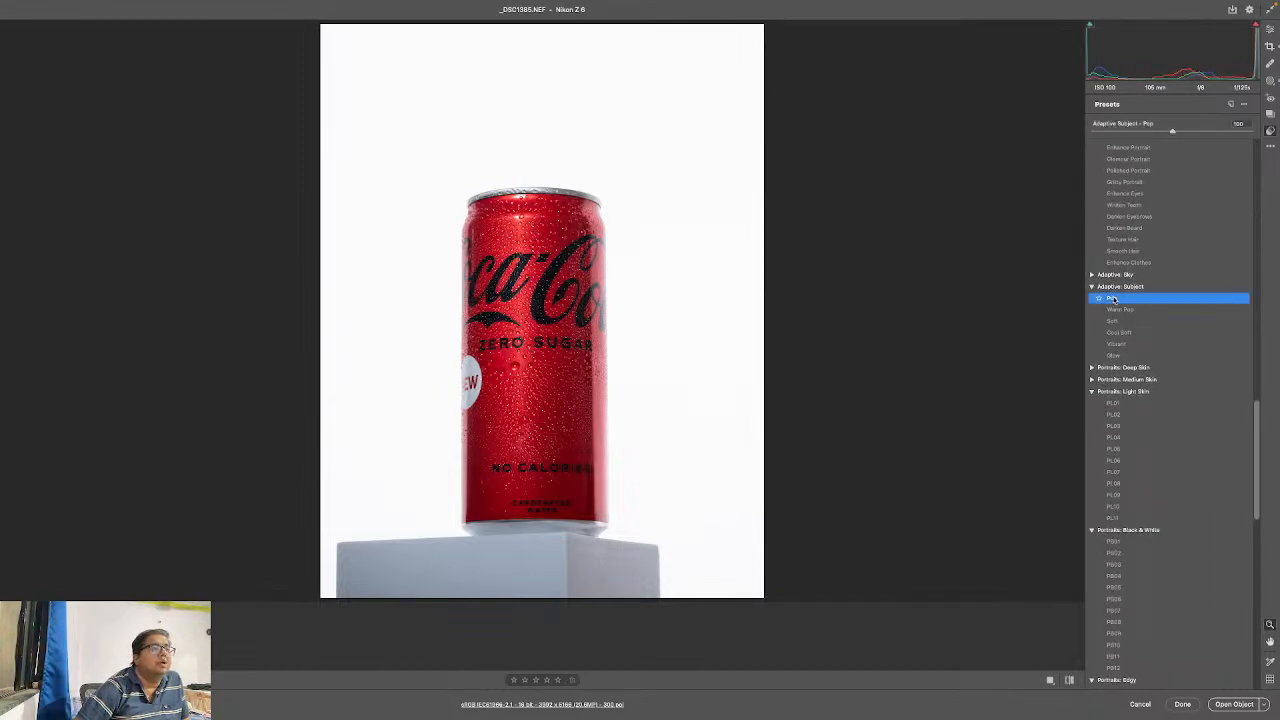
pyautogui.click(1235, 704)
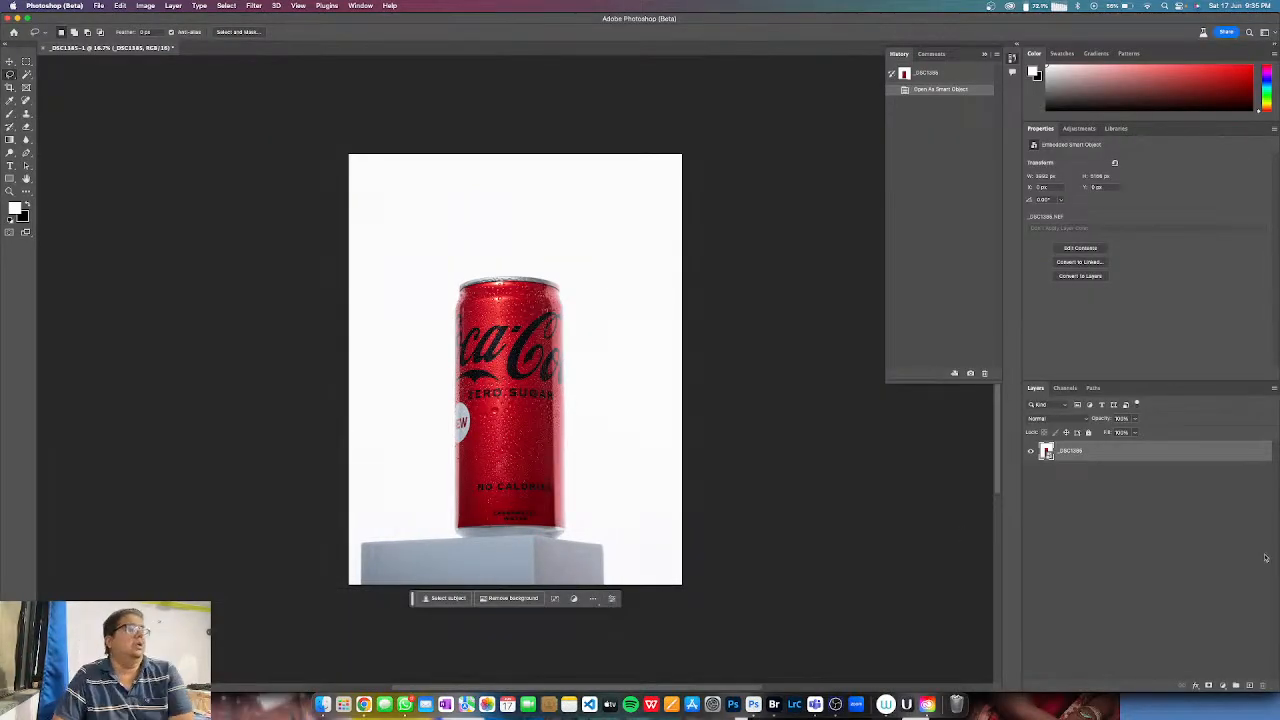
# - Duplicate the can layer as a pixel layer and select everything except the can with Object Selection and an inverted selection
pyautogui.press('super+j')
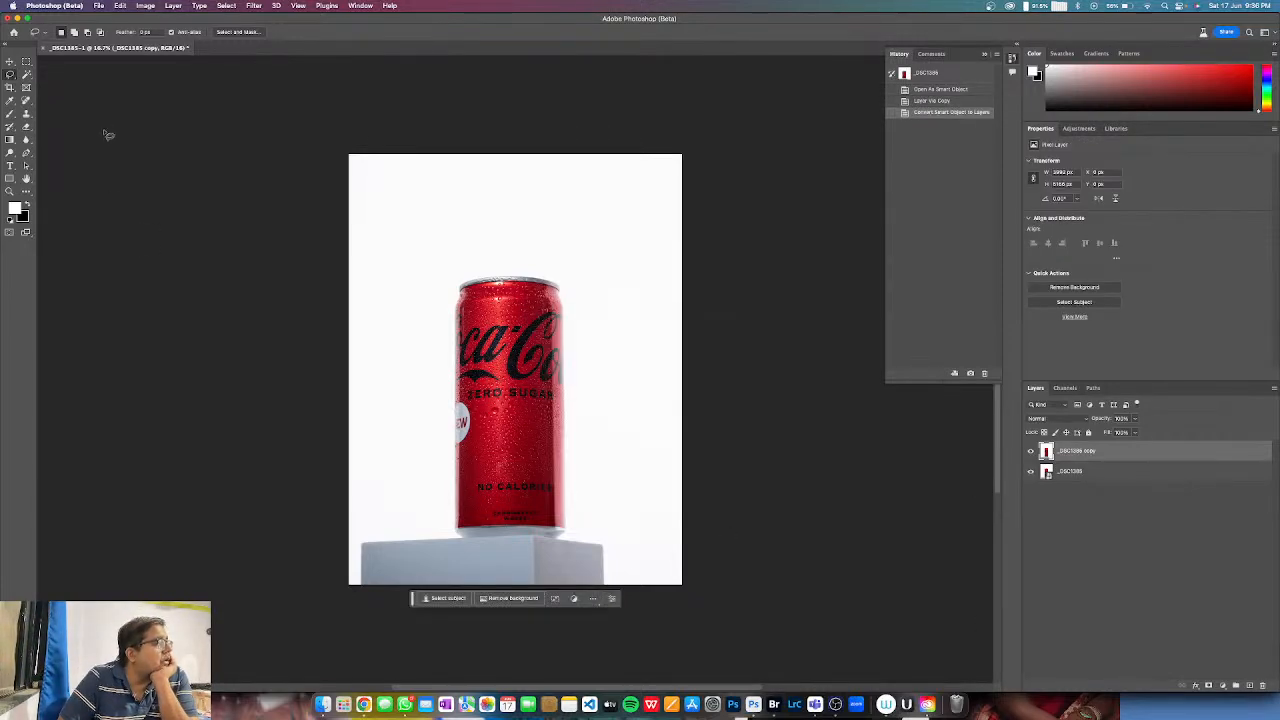
pyautogui.click(26, 76)
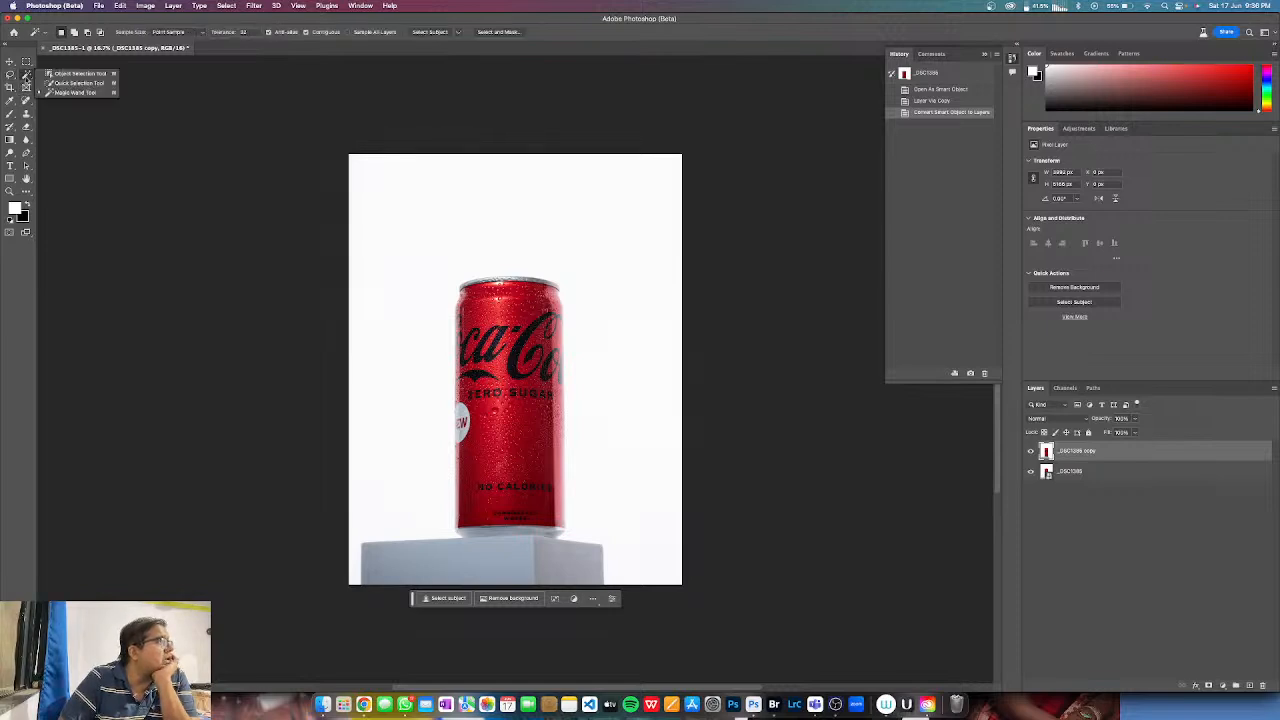
pyautogui.click(78, 76)
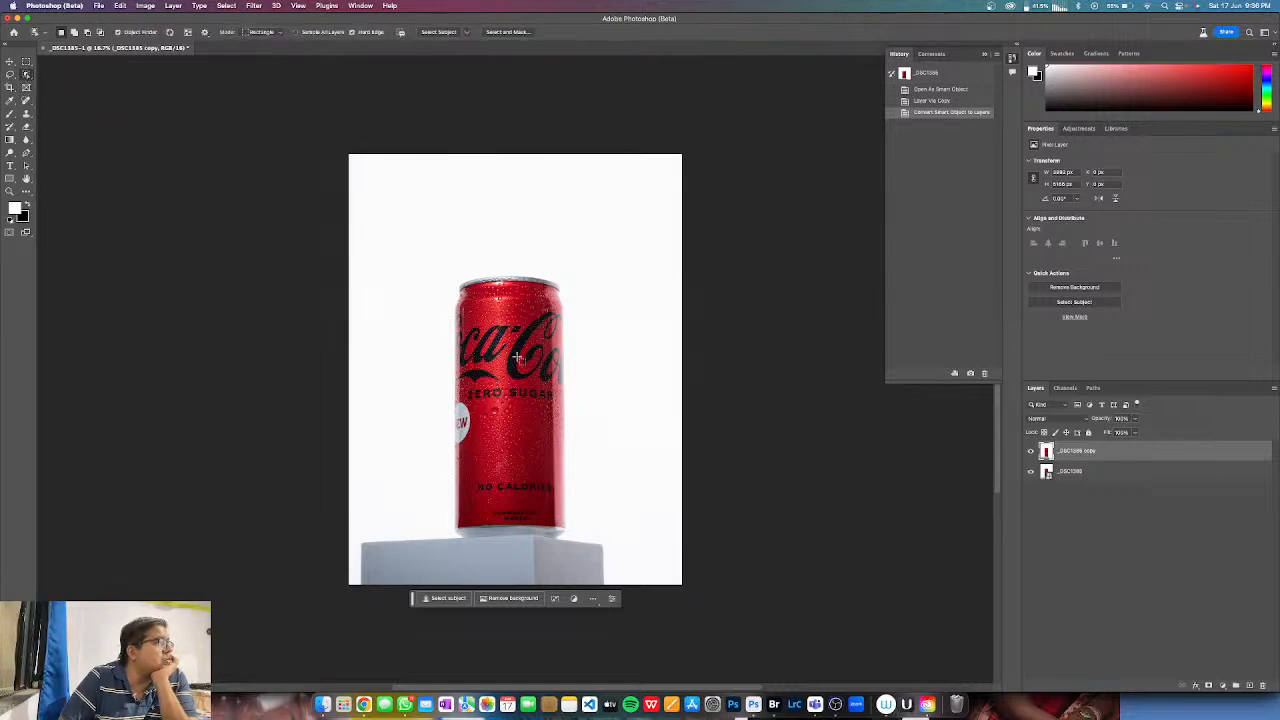
pyautogui.click(517, 357)
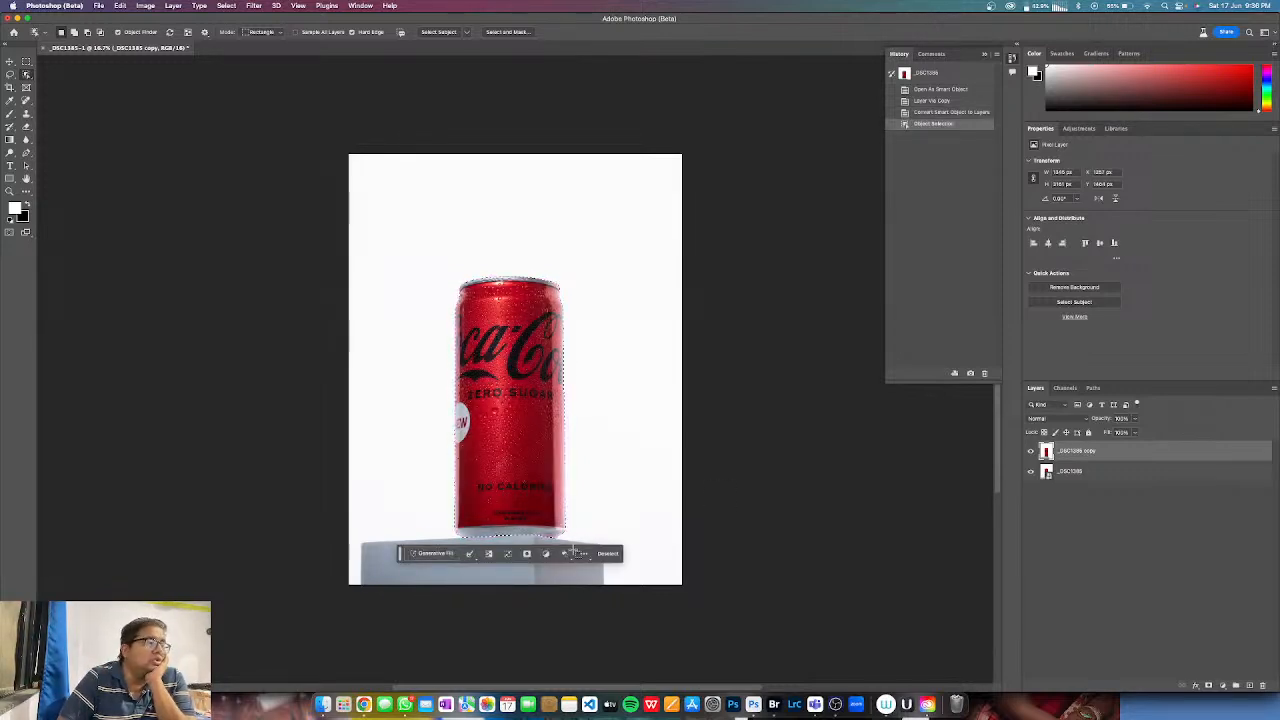
pyautogui.click(491, 555)
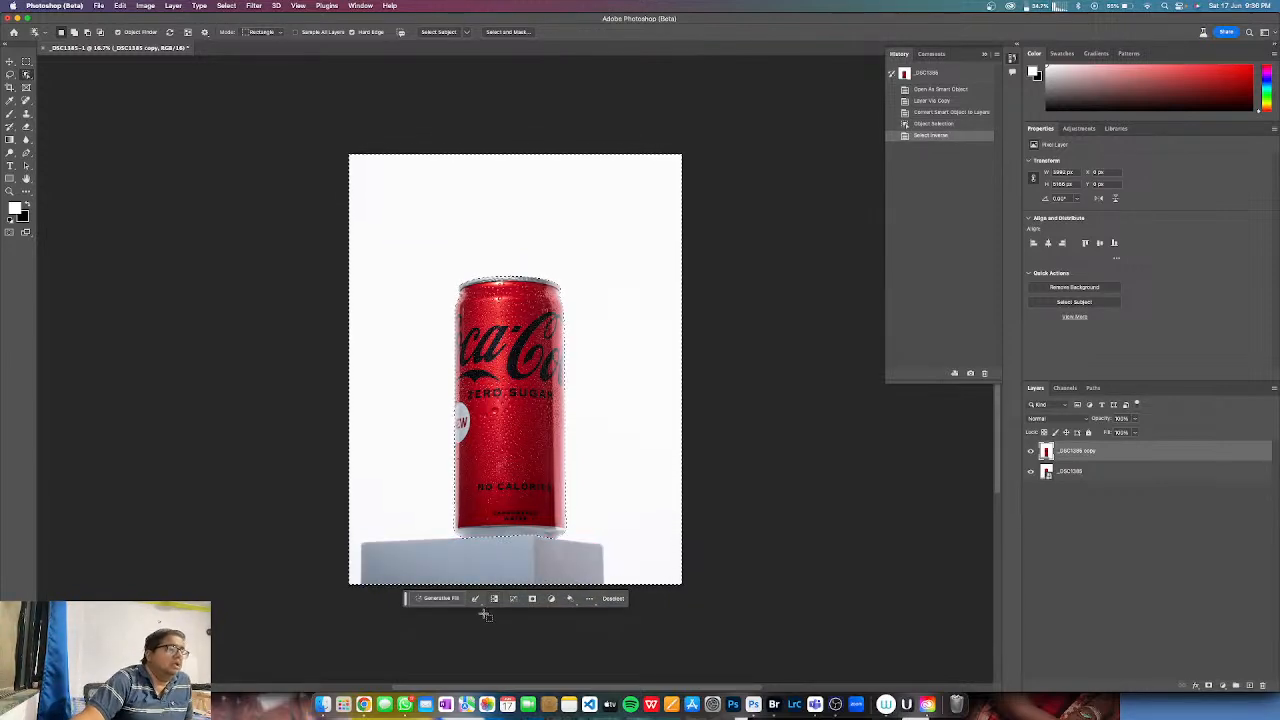
# - Generate a new background around the can with the prompt "in a cold freezer with ice" and view the second and third variations
pyautogui.click(440, 598)
pyautogui.write('Hn a cold freezer with')
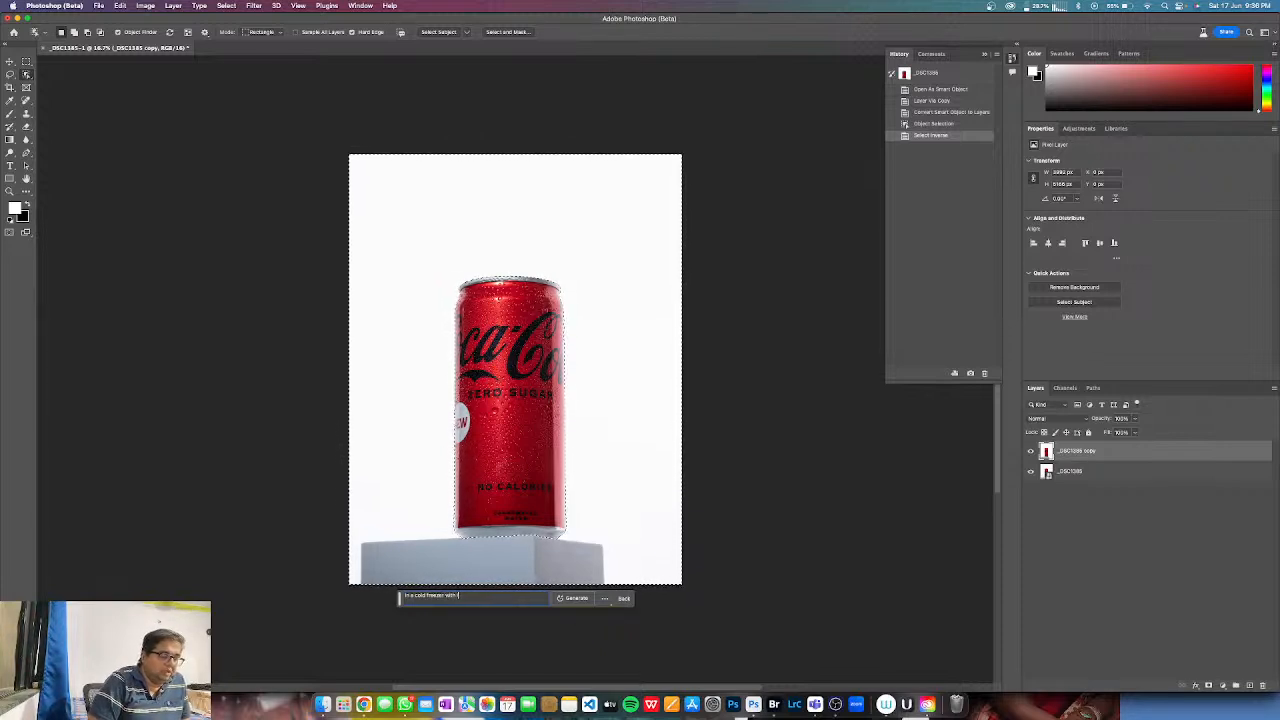
pyautogui.click(575, 598)
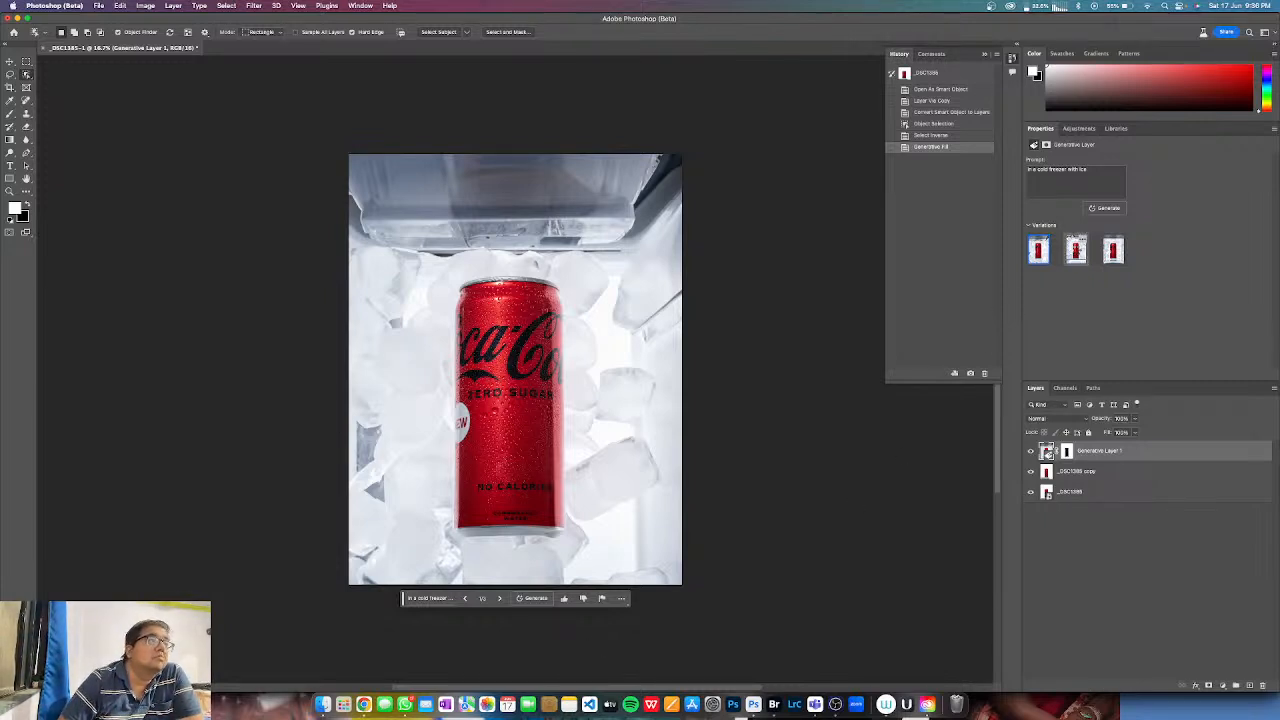
pyautogui.click(1076, 251)
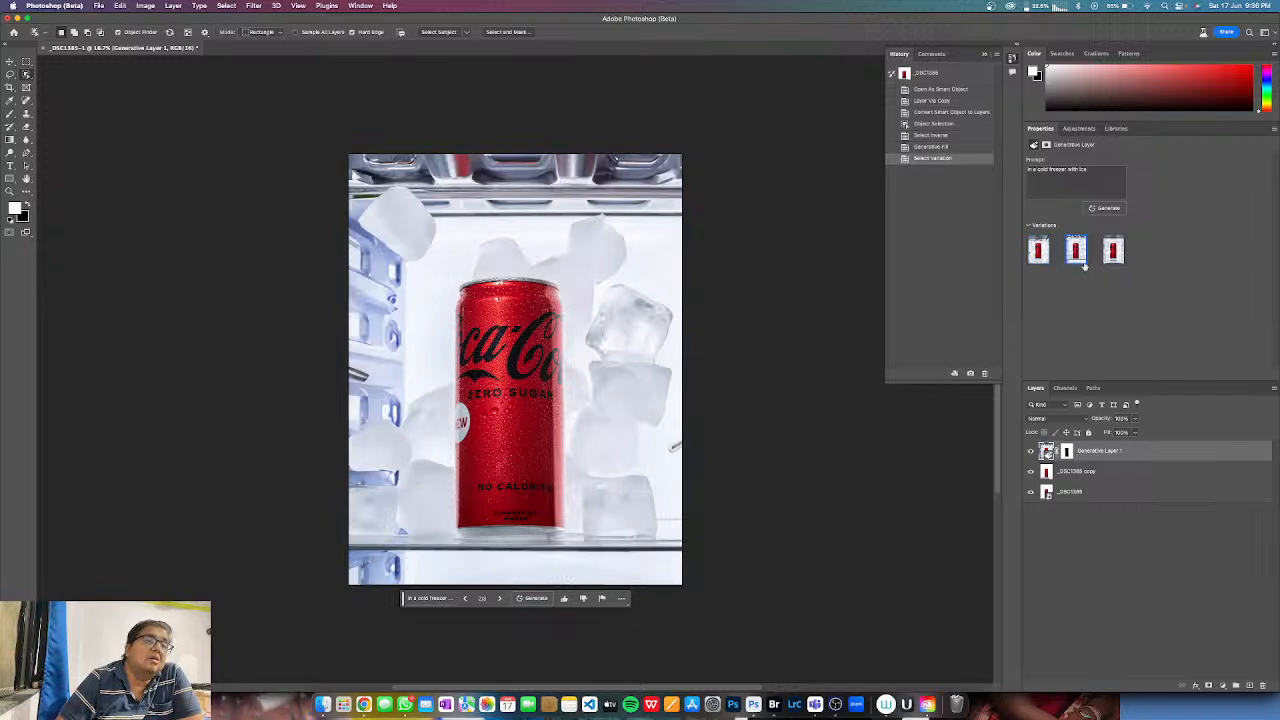
pyautogui.click(1113, 251)
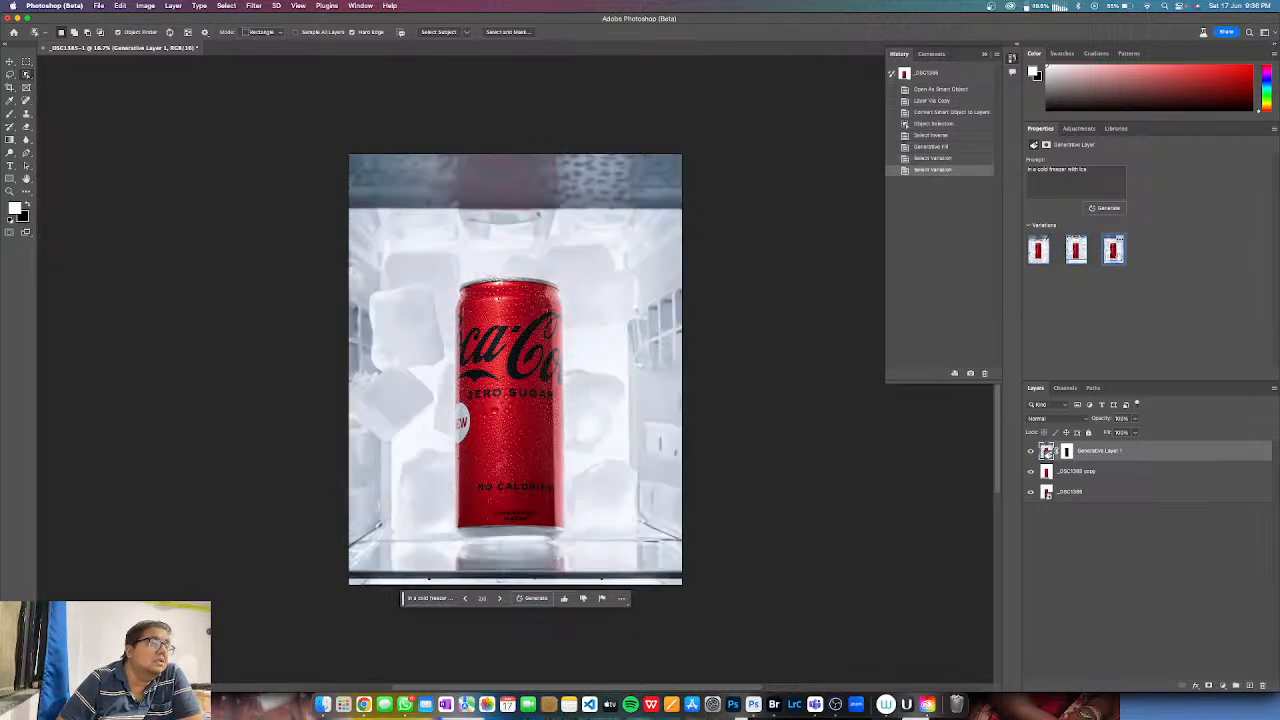
# - Shorten the generative layer's prompt to just "ice" and generate another set of backgrounds
pyautogui.tripleClick(1056, 172)
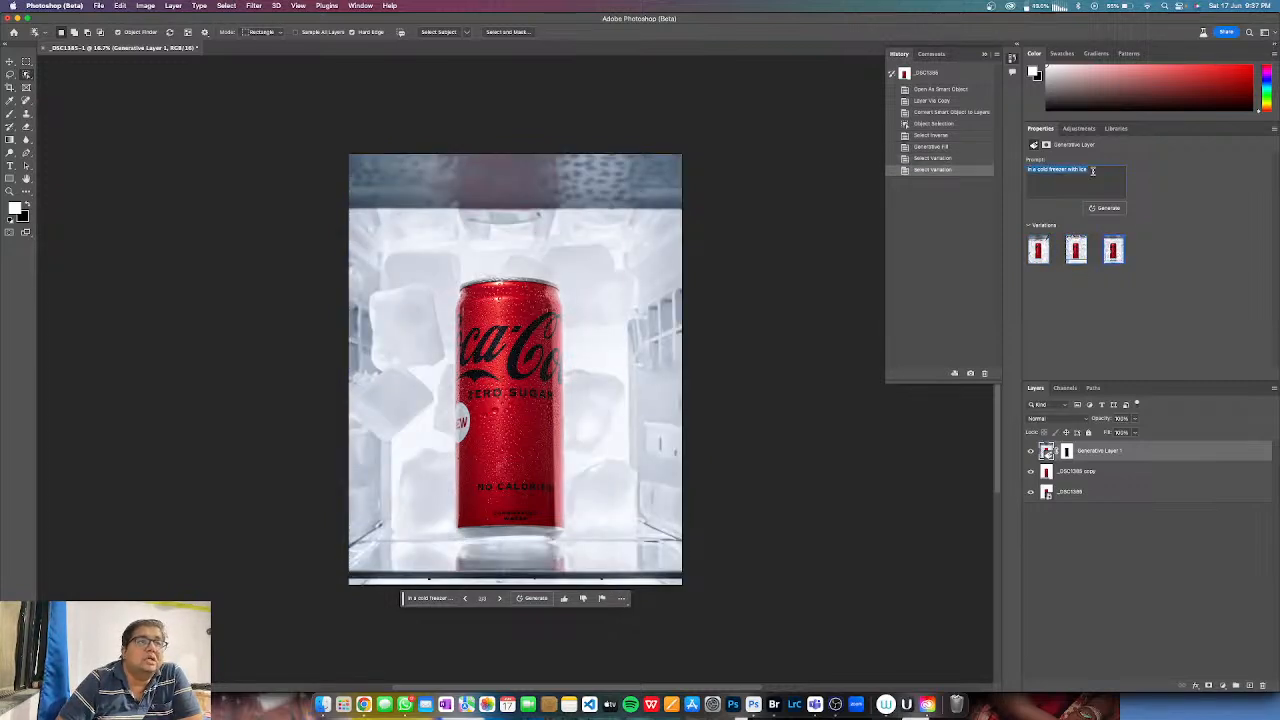
pyautogui.write('in a bath of')
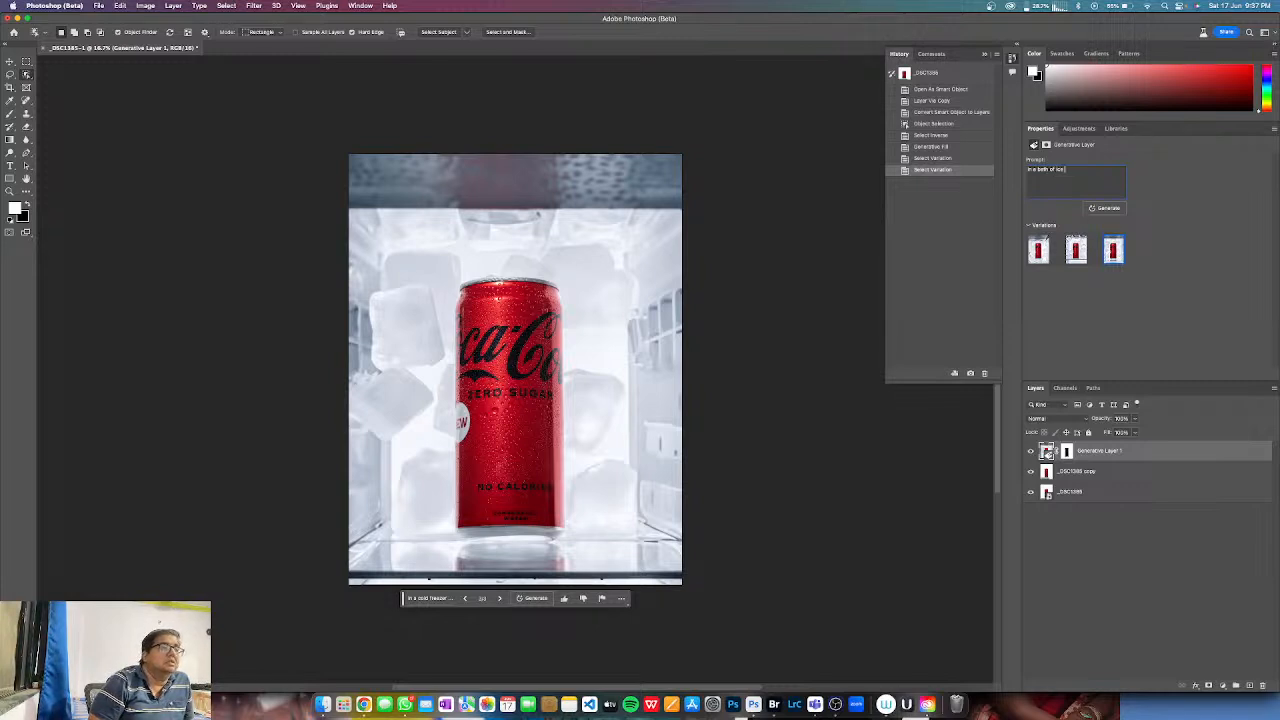
pyautogui.doubleClick(1041, 170)
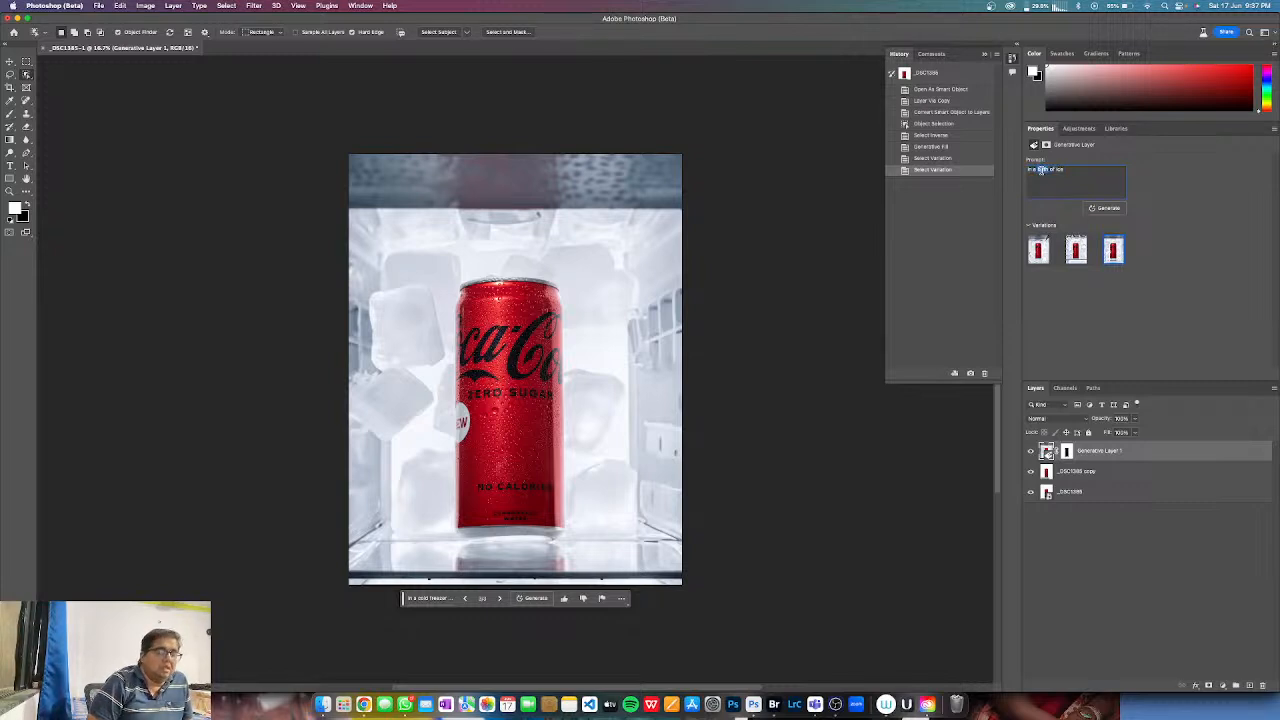
pyautogui.press('BackSpace')
pyautogui.press('BackSpace')
pyautogui.press('BackSpace')
pyautogui.press('BackSpace')
pyautogui.press('BackSpace')
pyautogui.press('BackSpace')
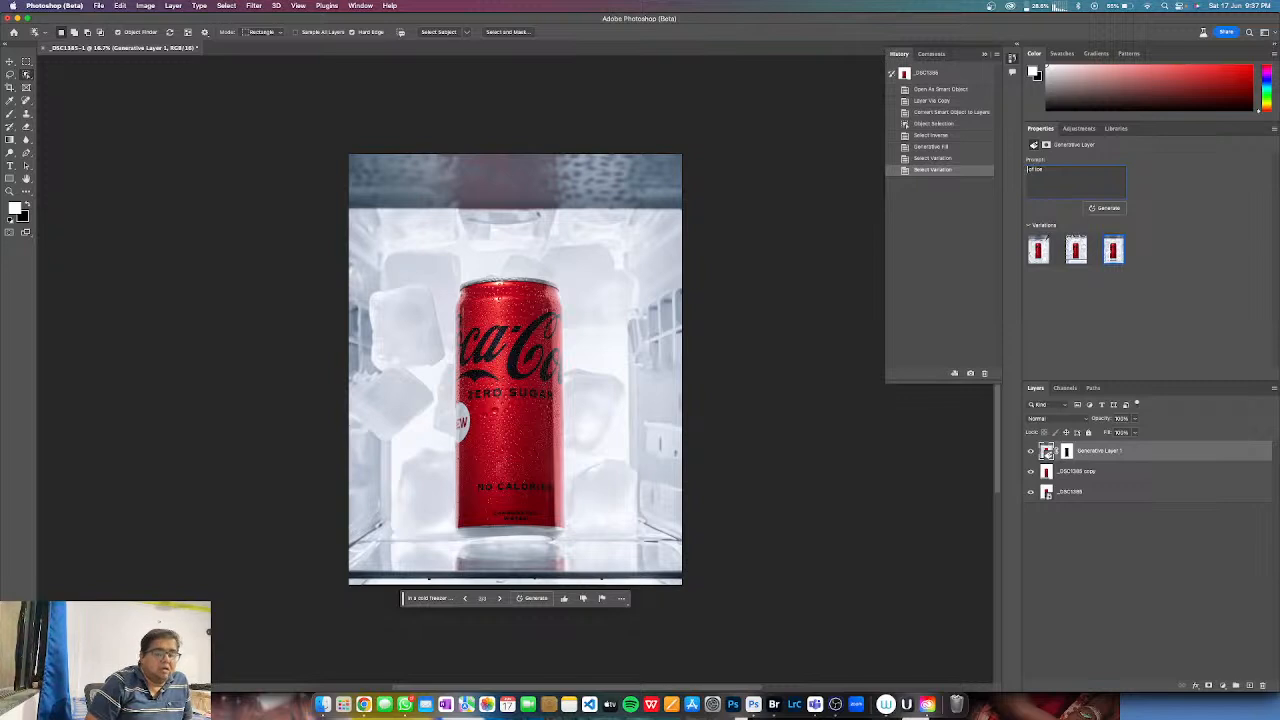
pyautogui.press('Delete')
pyautogui.press('Delete')
pyautogui.press('Delete')
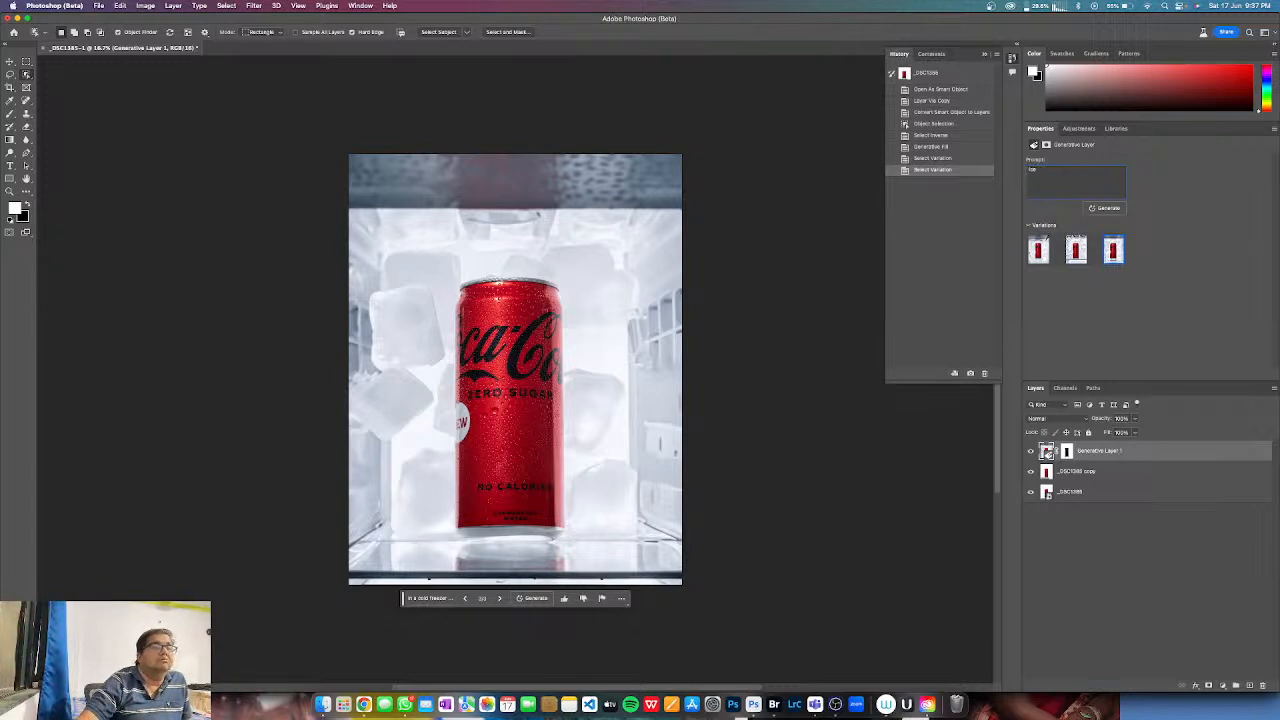
pyautogui.click(1106, 208)
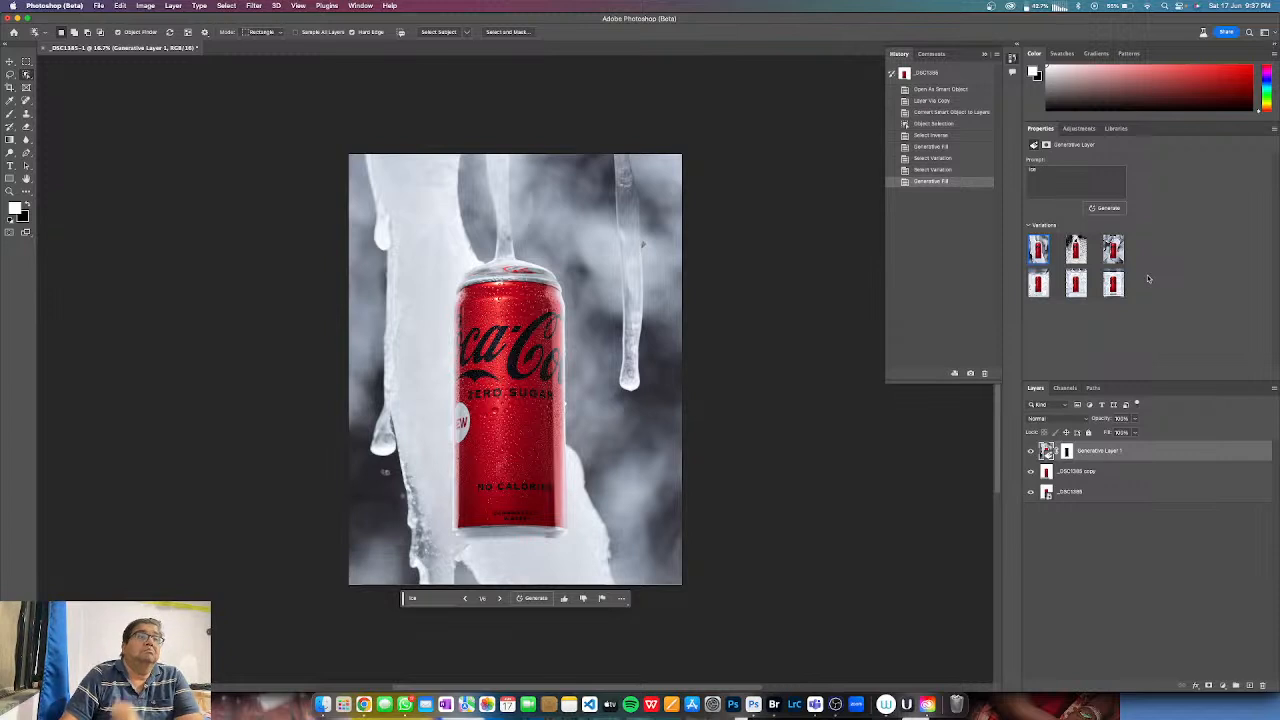
# - Review the second and third ice variations and go back to the first cold freezer variation
pyautogui.click(1076, 248)
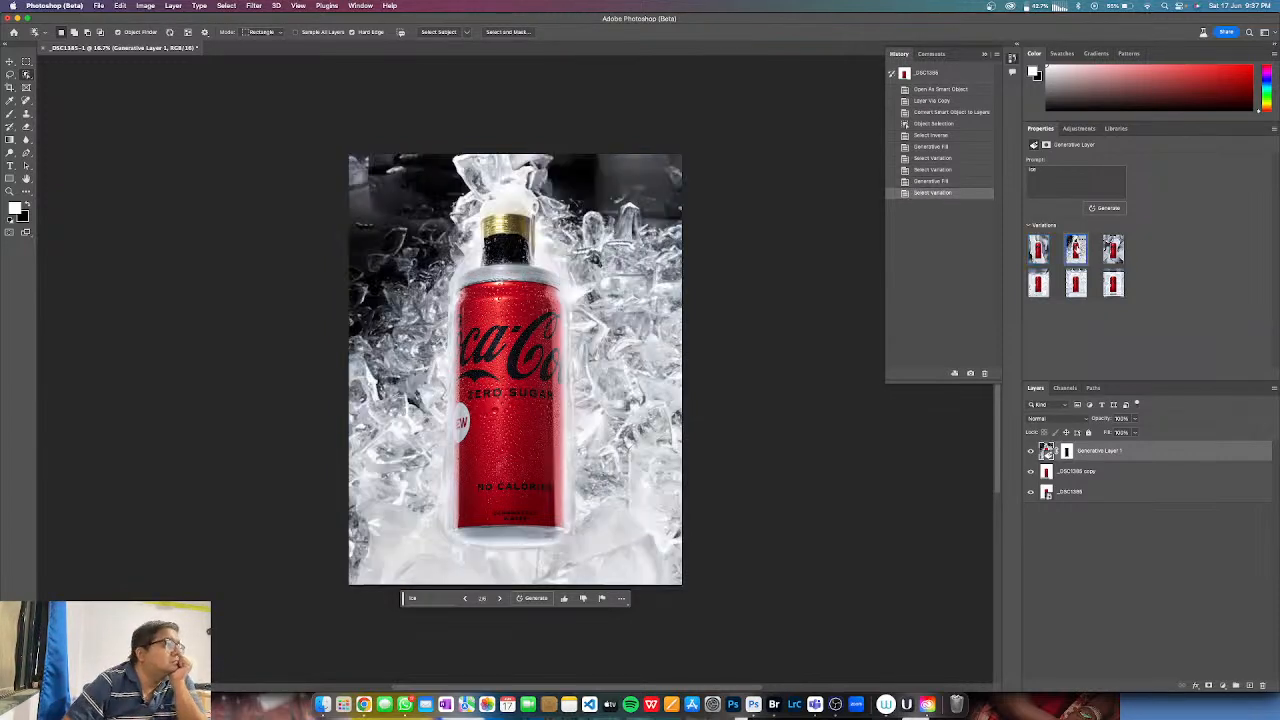
pyautogui.click(1110, 248)
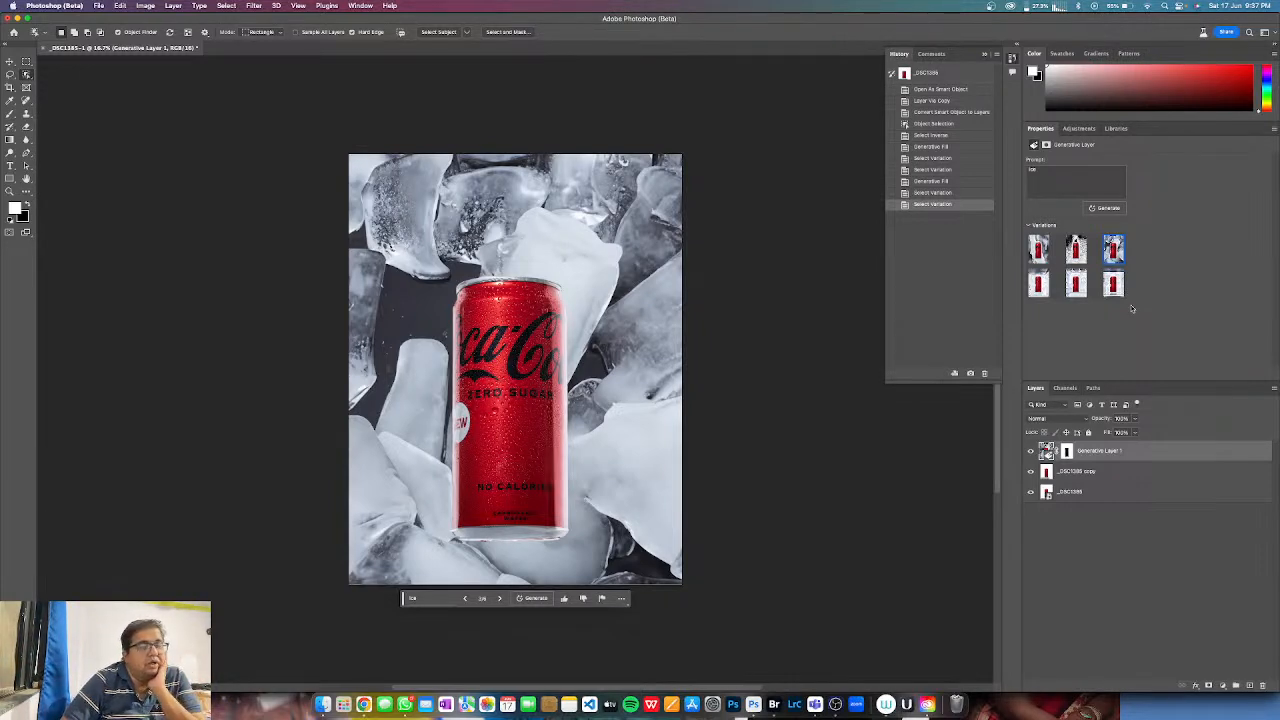
pyautogui.click(1040, 290)
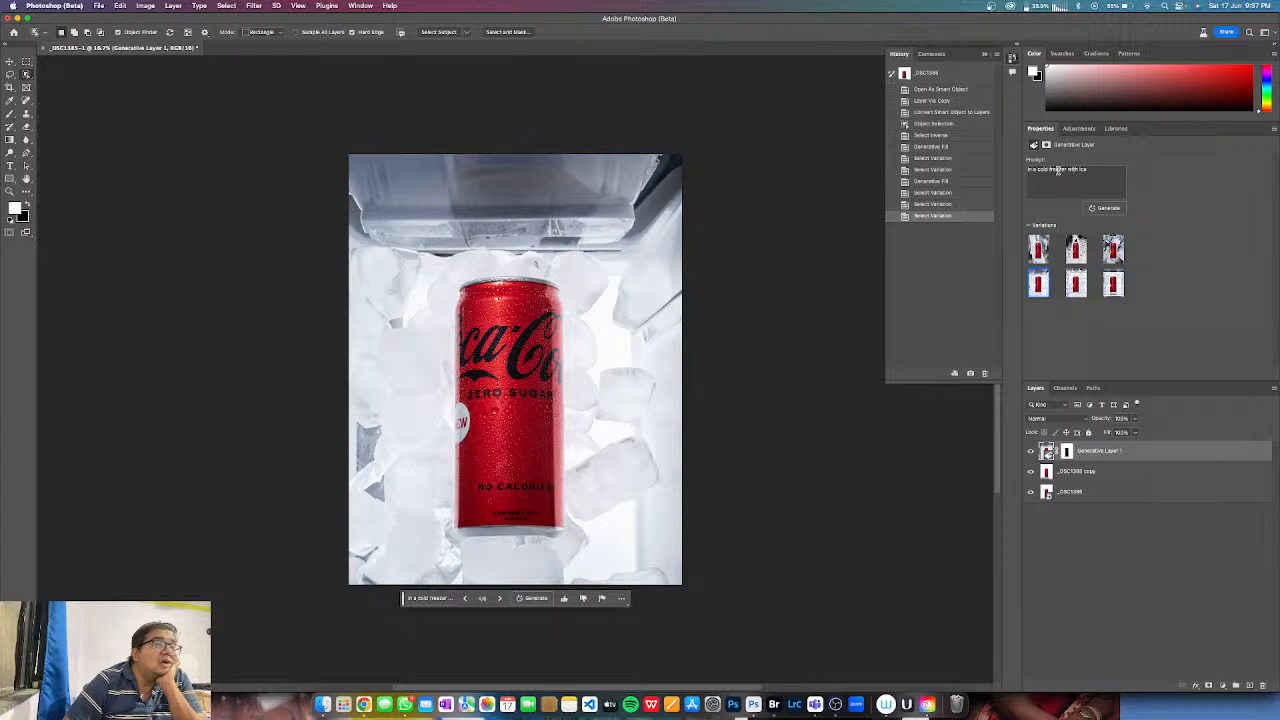
# - Replace the freezer prompt with "bowl of ice around" and generate a new set of backgrounds
pyautogui.doubleClick(1059, 170)
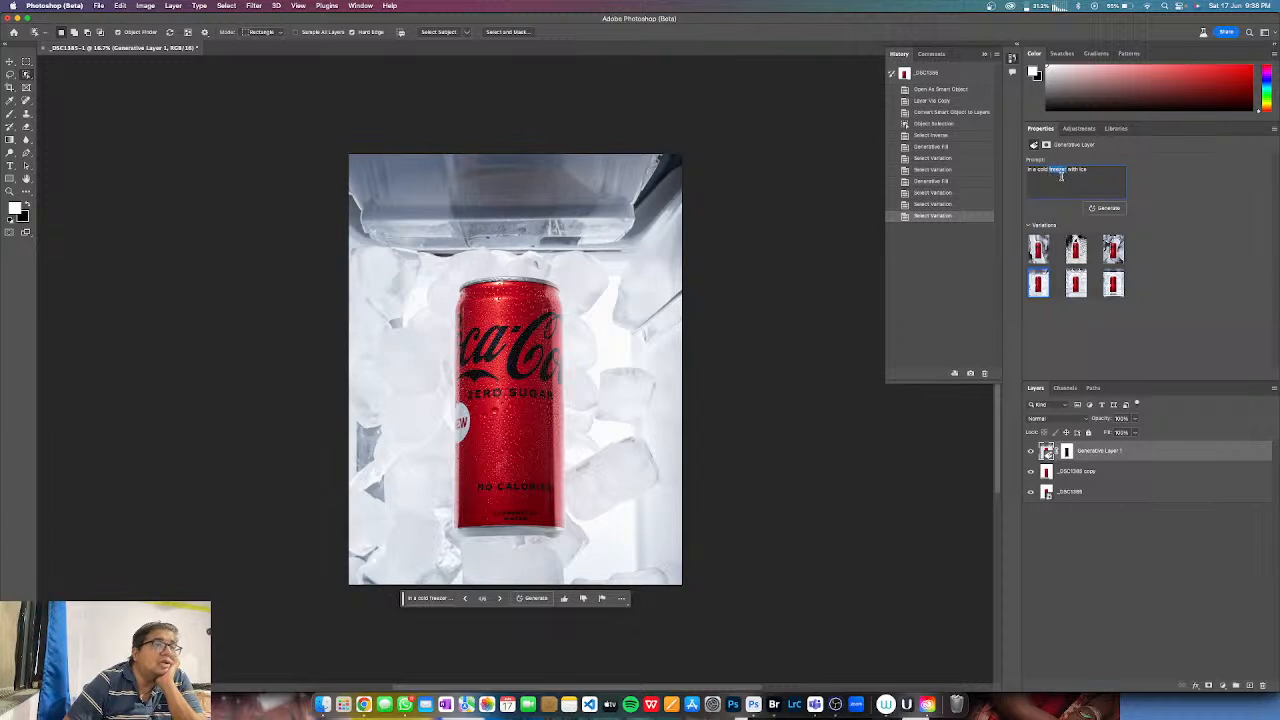
pyautogui.moveTo(1076, 170); pyautogui.dragTo(1012, 166)
pyautogui.write('bowl')
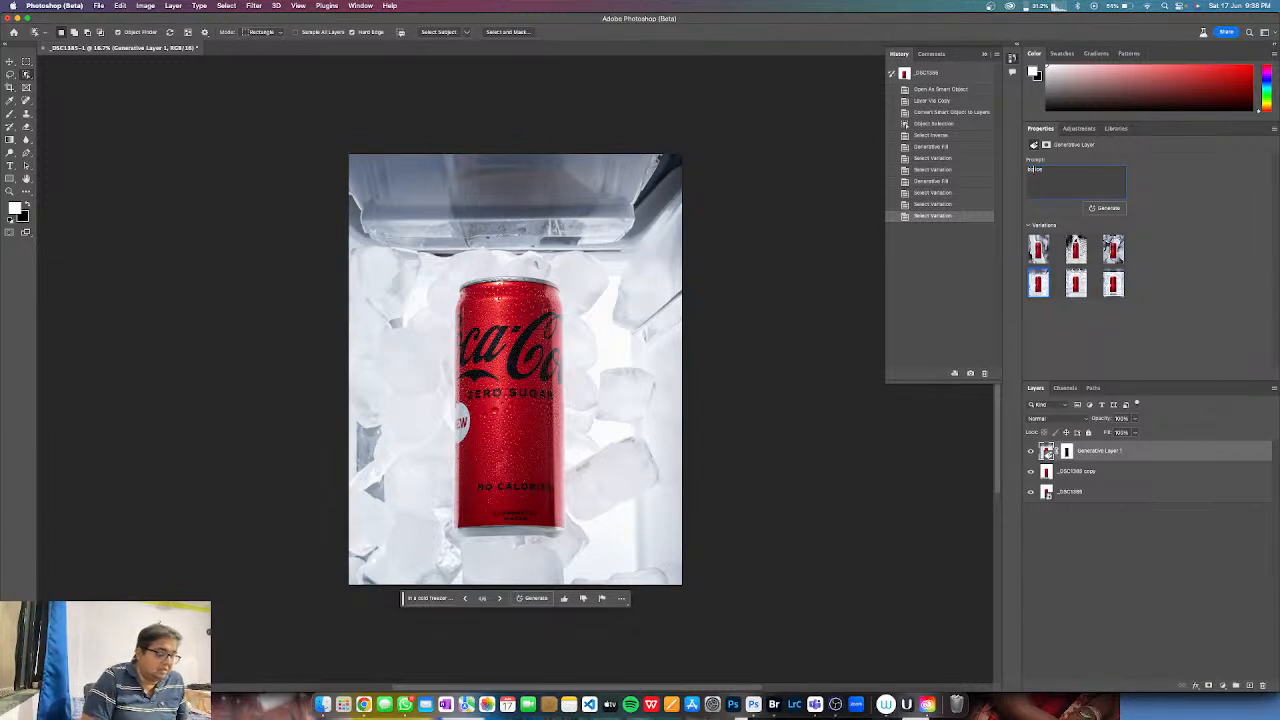
pyautogui.write(' of ice')
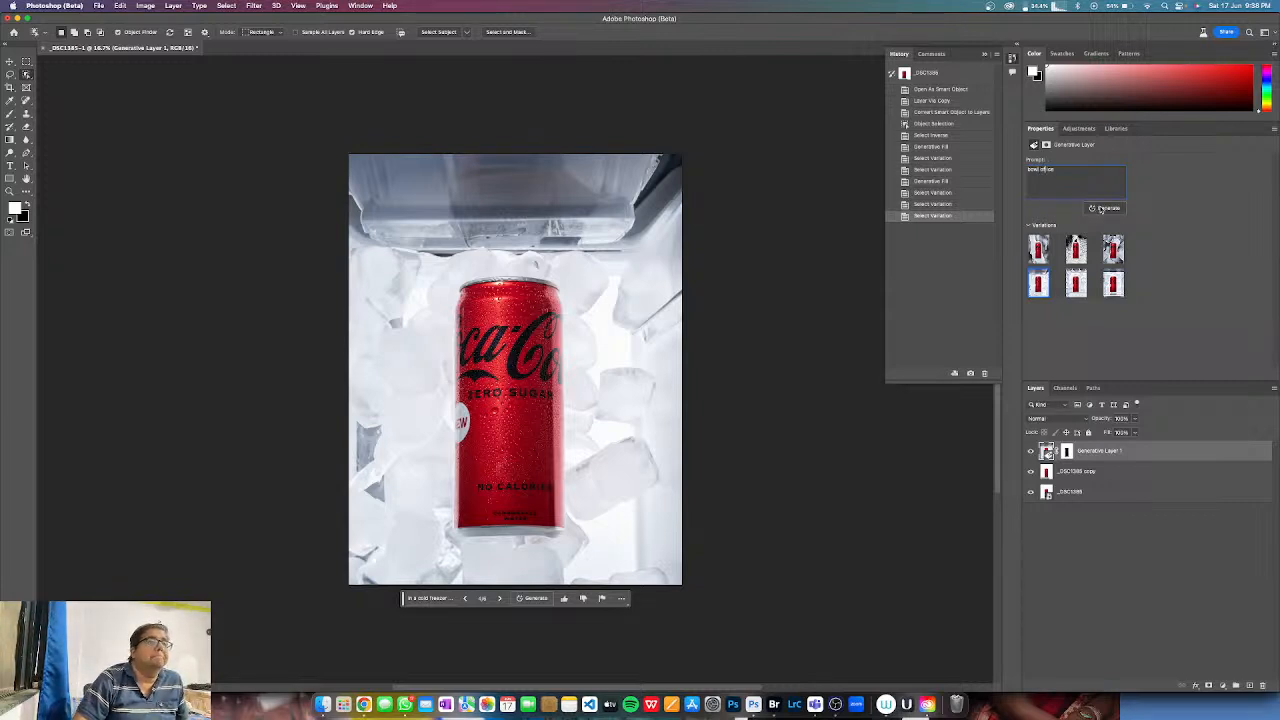
pyautogui.tripleClick(1082, 176)
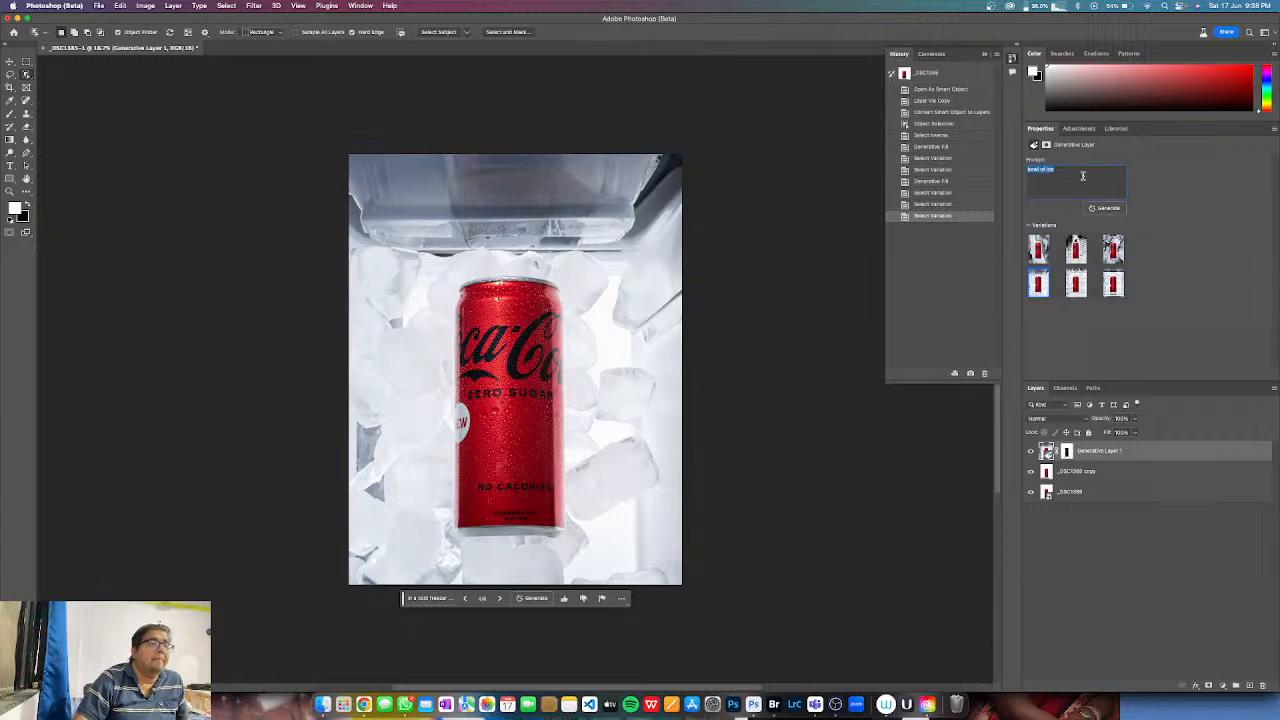
pyautogui.press('Right')
pyautogui.write('around')
pyautogui.click(1104, 208)
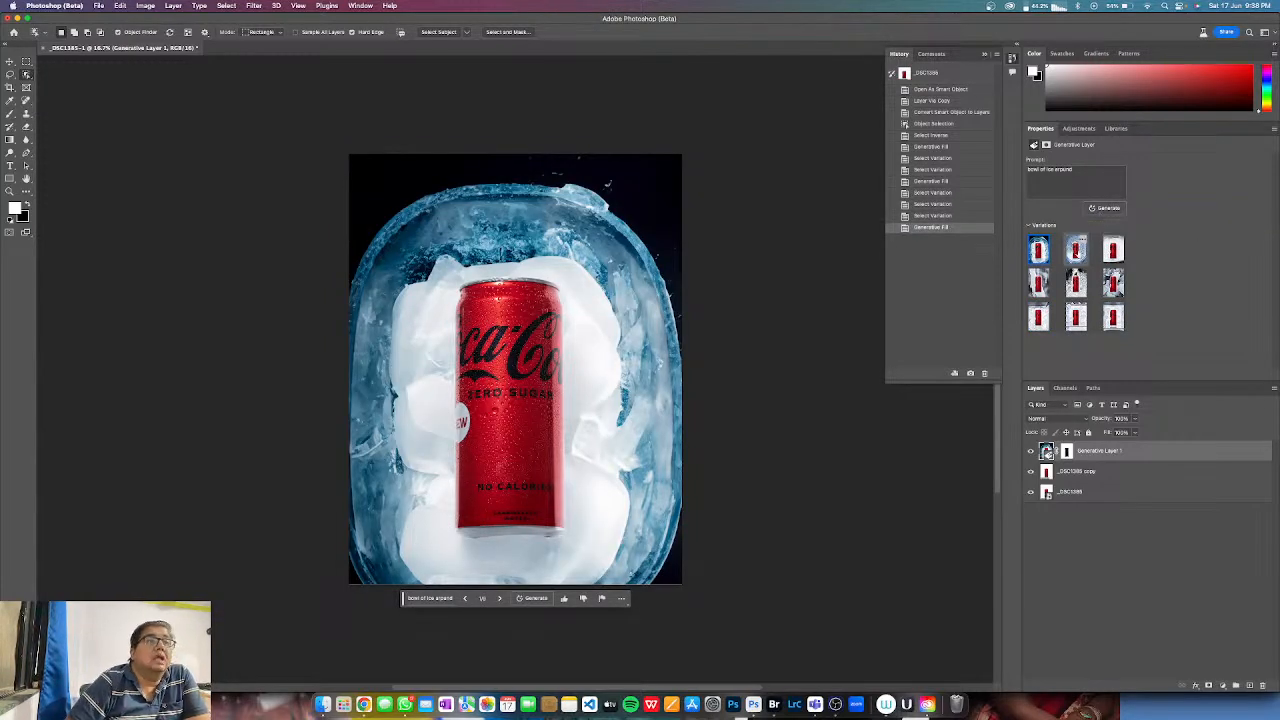
# - Compare the bowl of ice variations, keep the first one, then hide the generative layer and select the _DSC1385 copy layer
pyautogui.click(1075, 250)
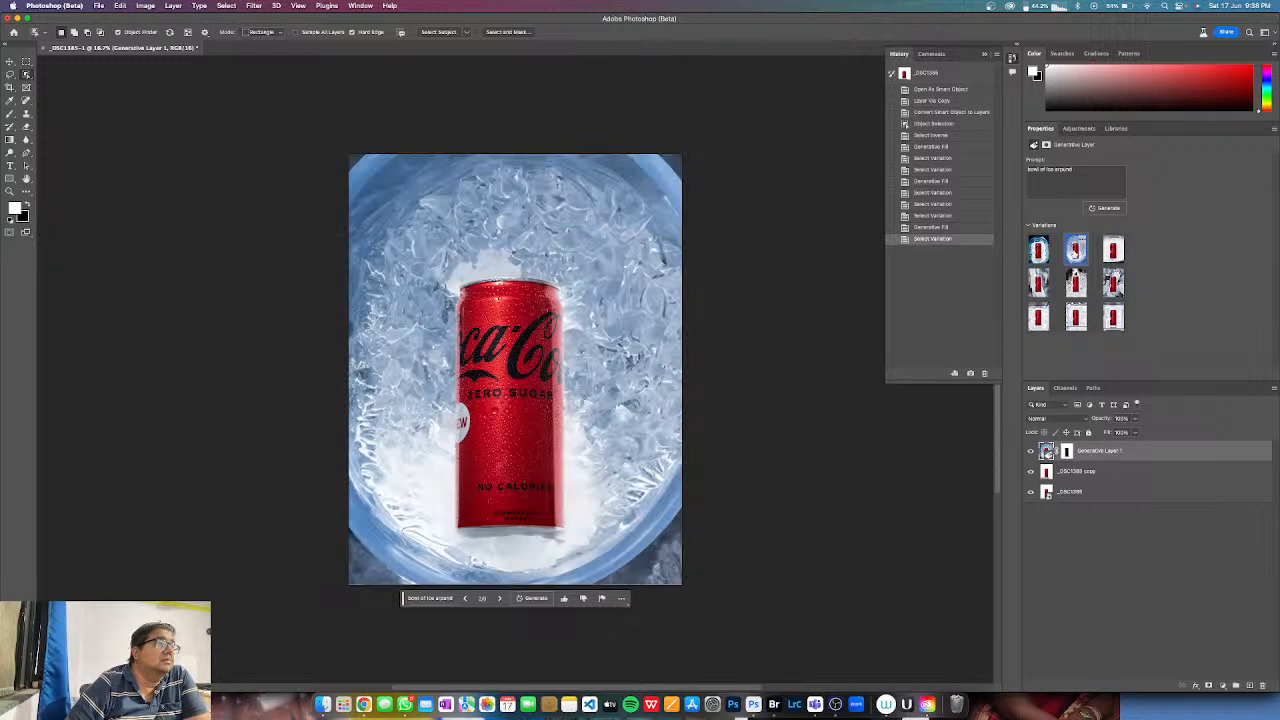
pyautogui.click(1113, 250)
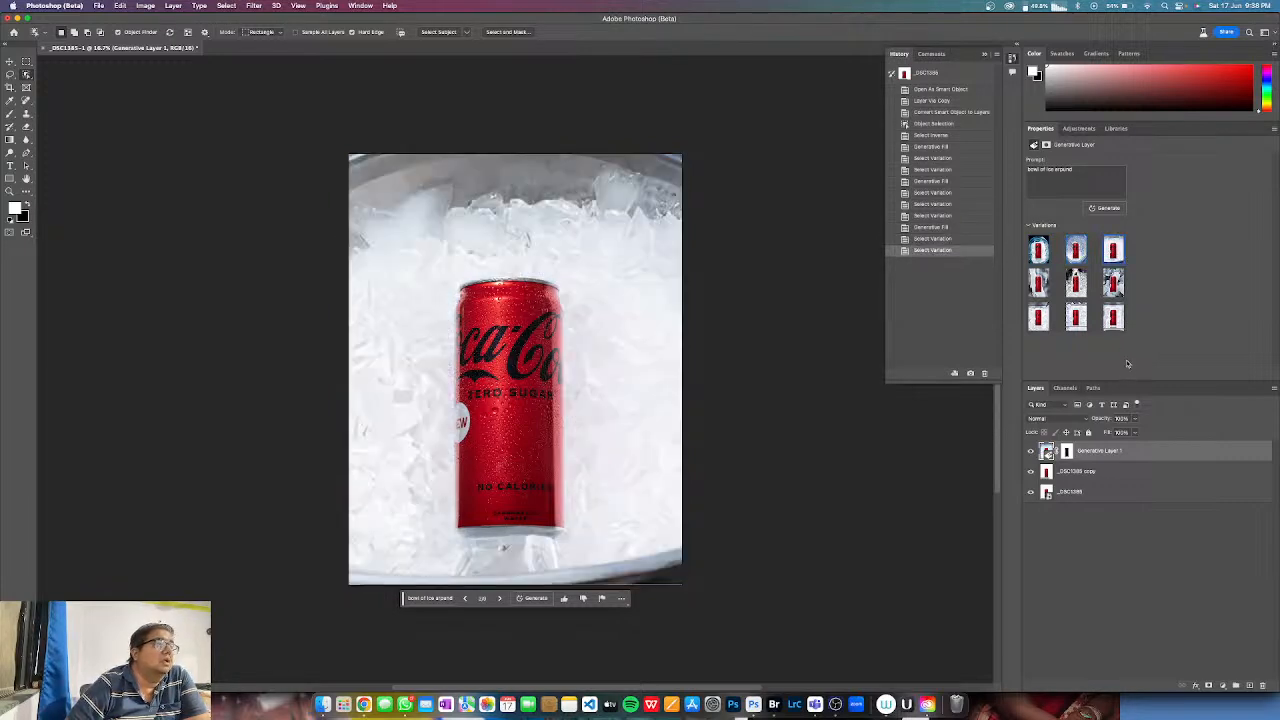
pyautogui.click(1040, 251)
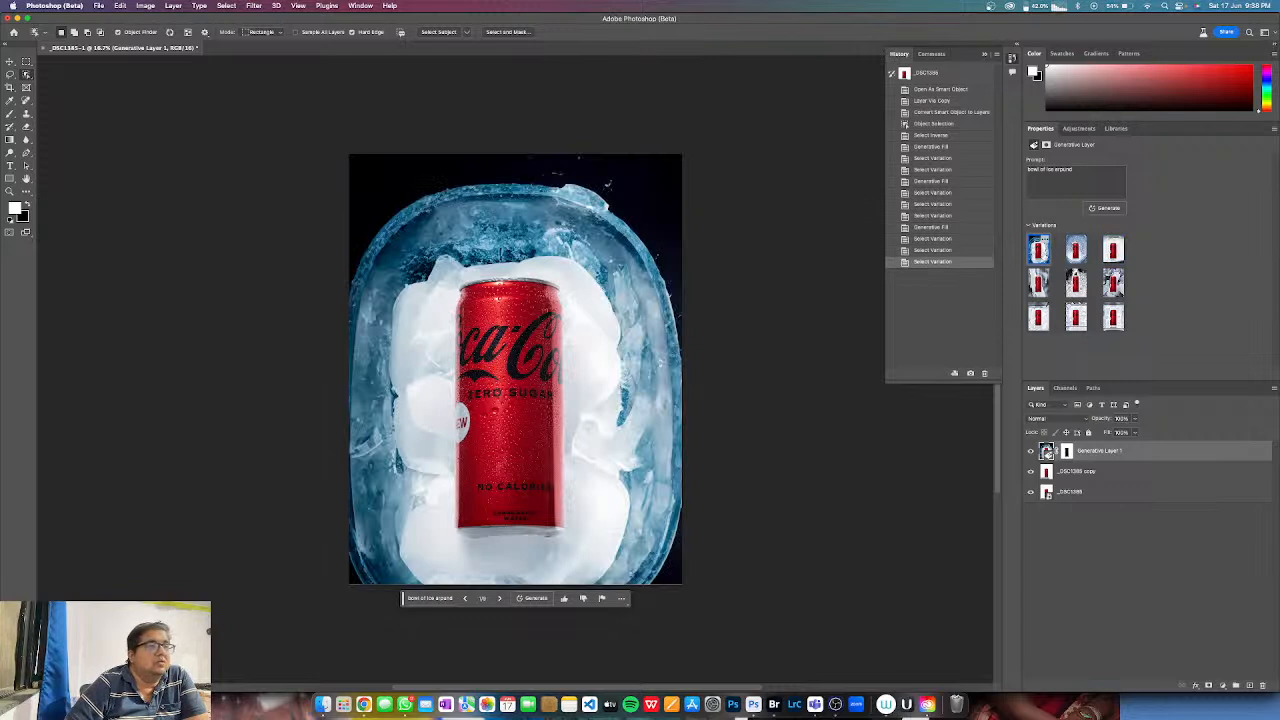
pyautogui.click(1031, 451)
pyautogui.click(1100, 471)
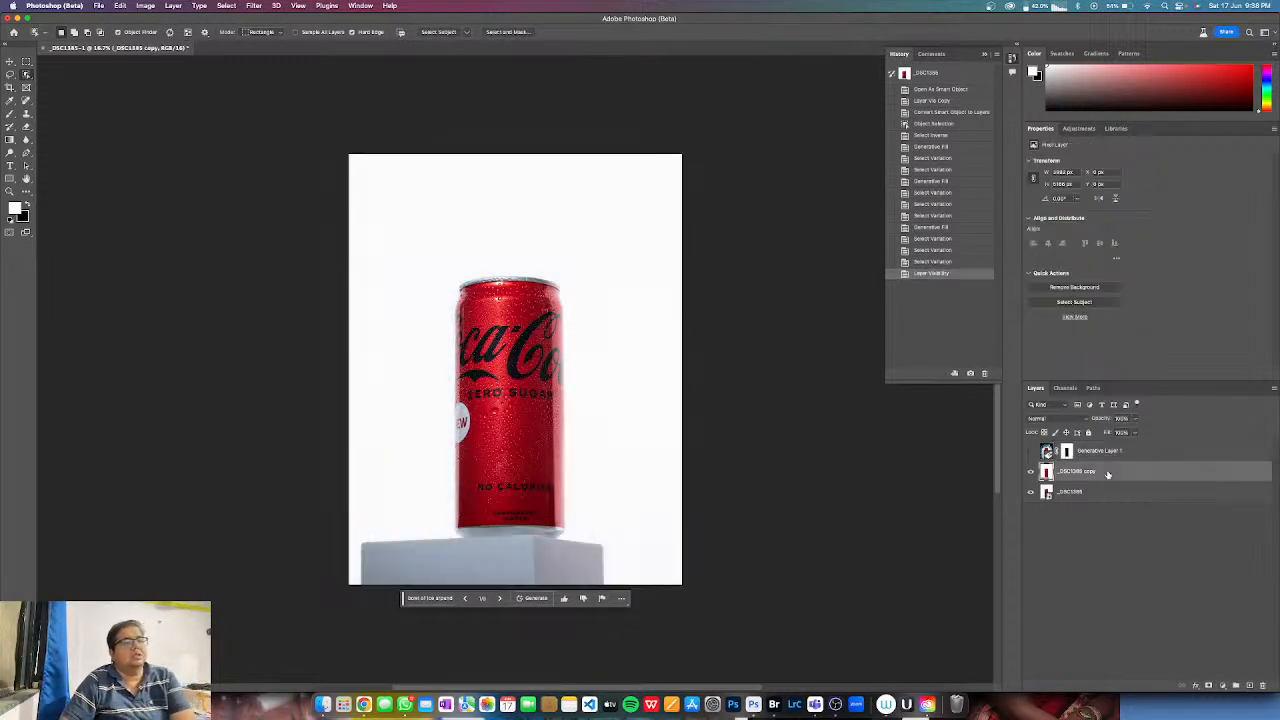
# - Duplicate the _DSC1385 copy layer as a fresh base for another fill
pyautogui.press('super+j')
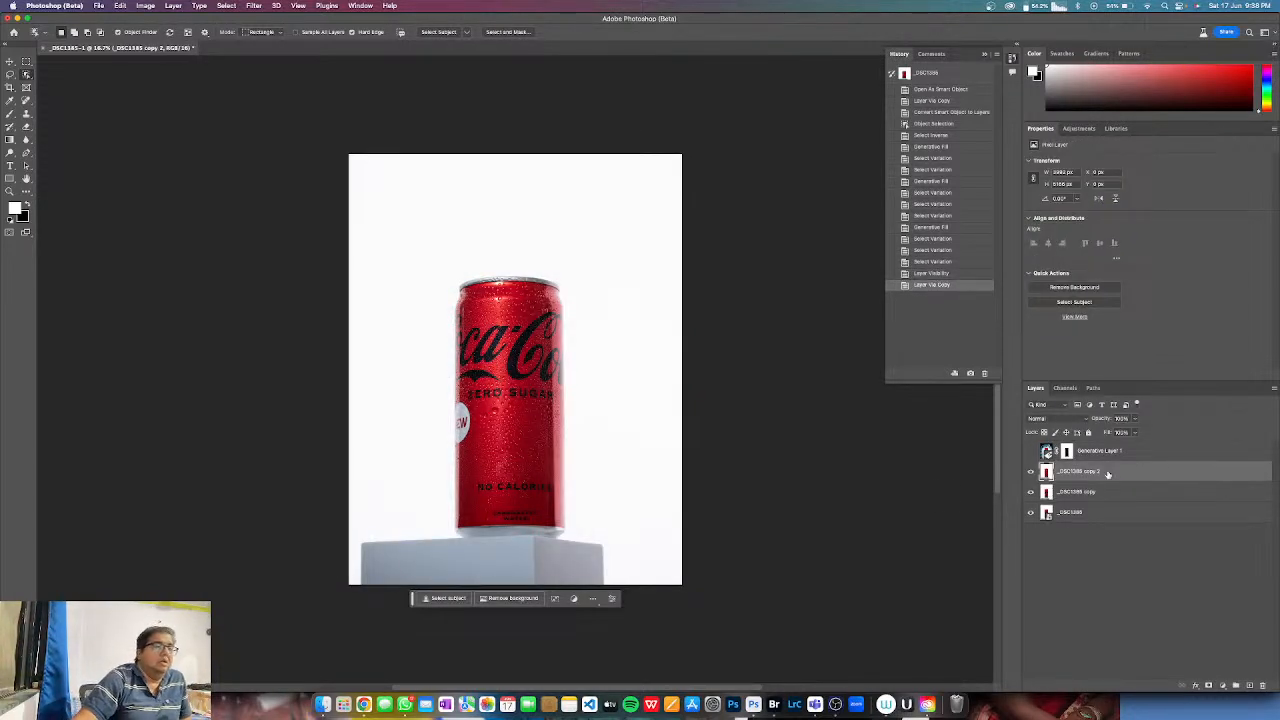
pyautogui.click(449, 599)
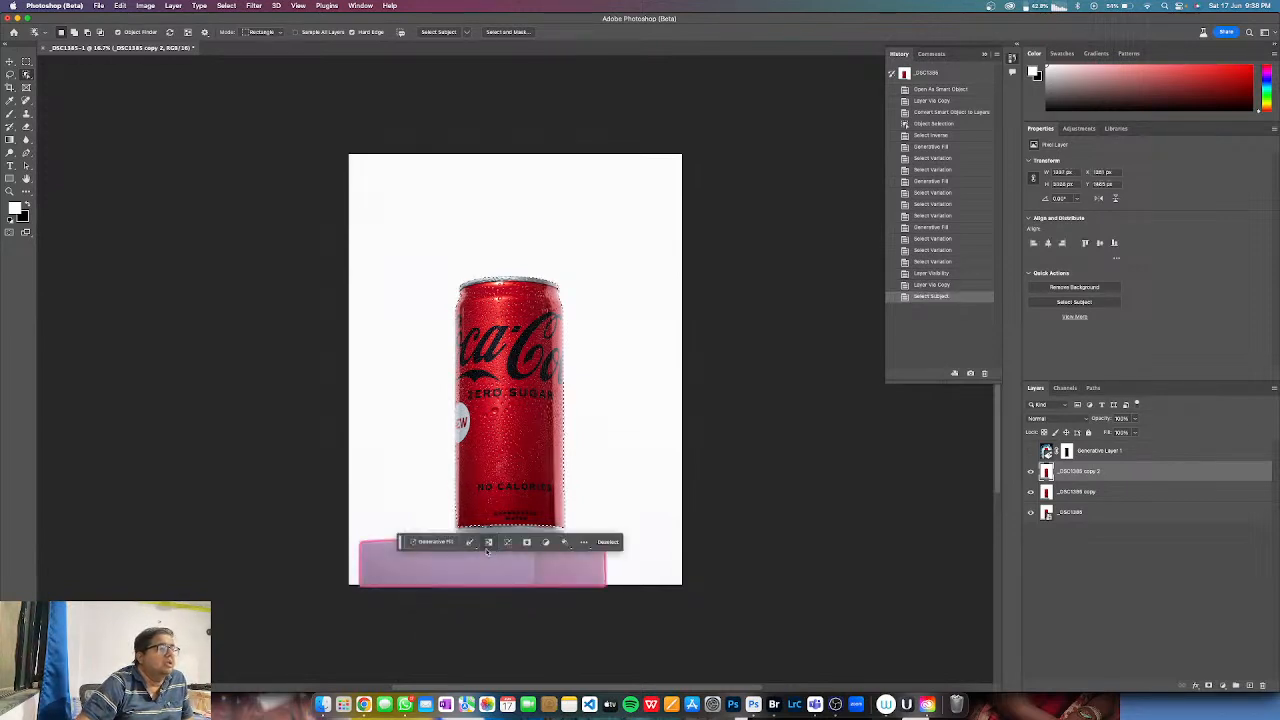
pyautogui.press('super+shift+i')
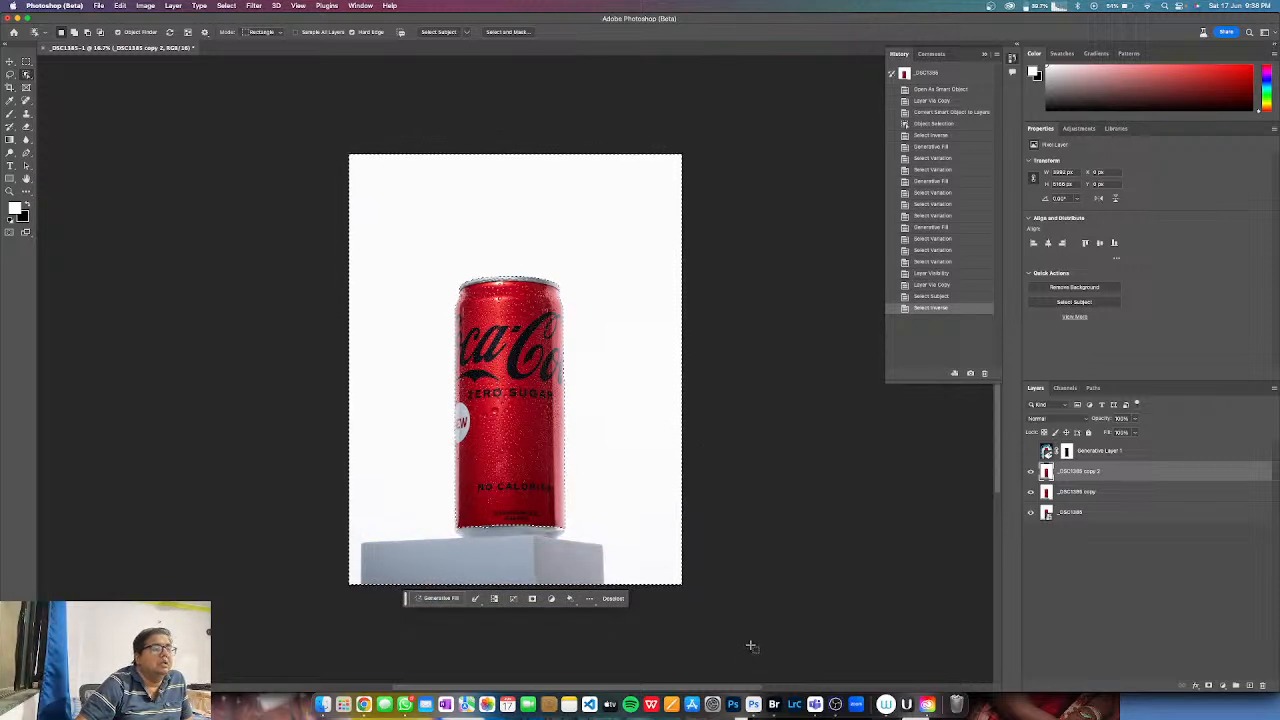
pyautogui.press('super+d')
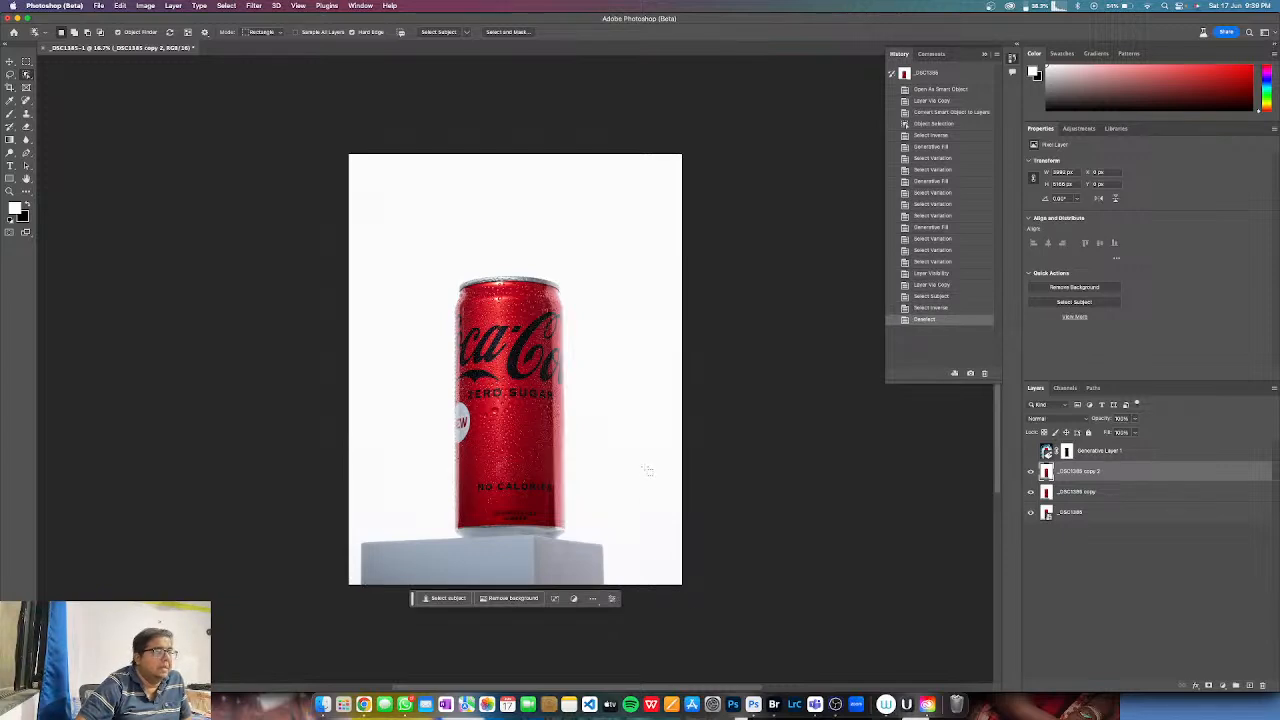
pyautogui.click(408, 556)
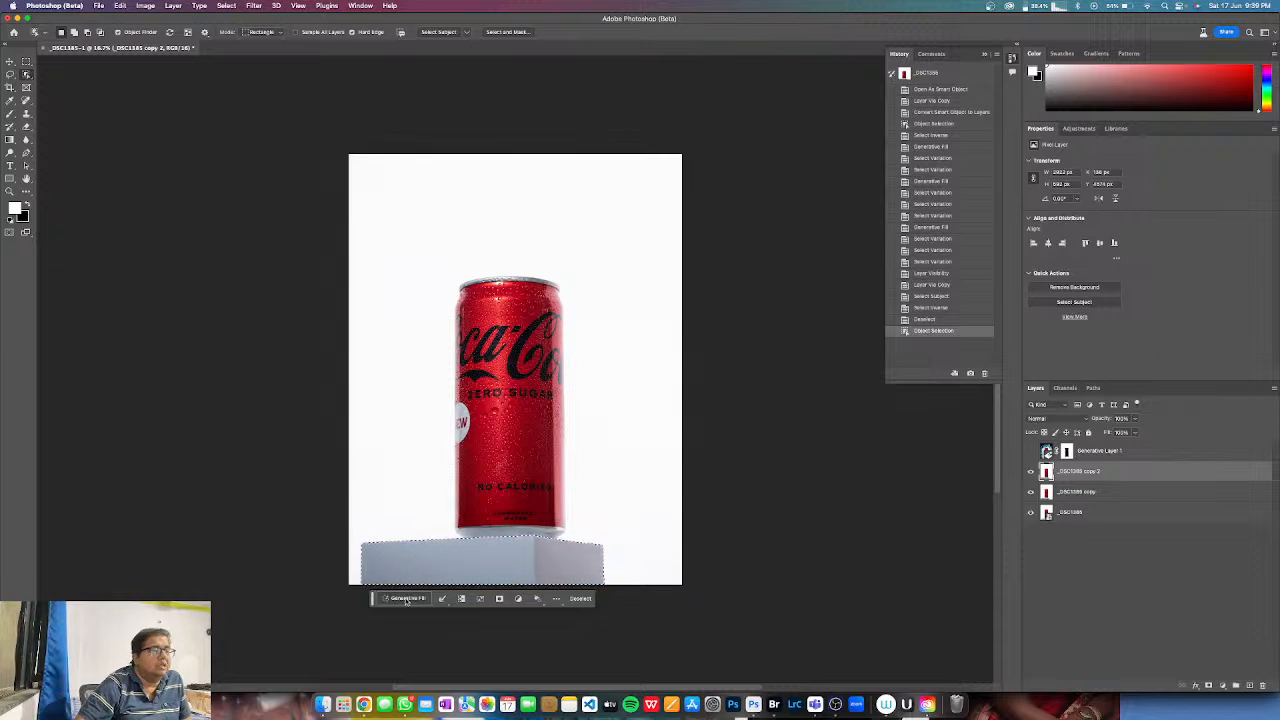
pyautogui.click(26, 62)
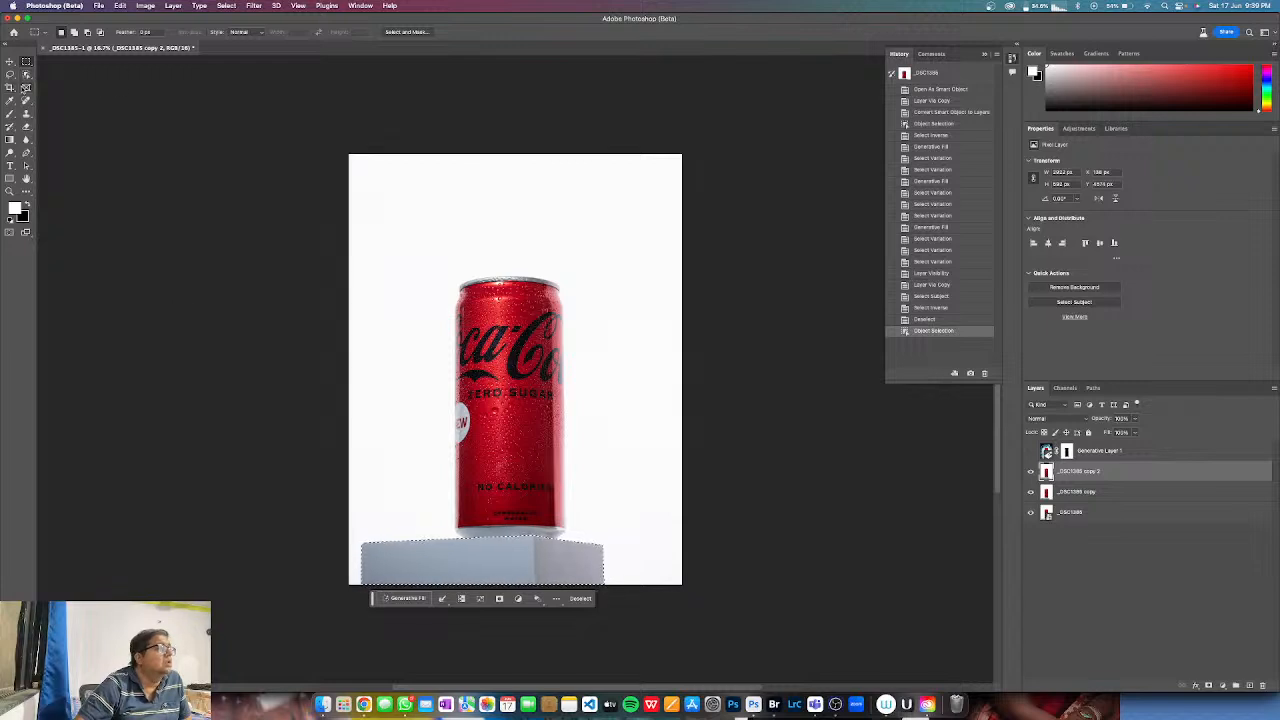
pyautogui.click(26, 75)
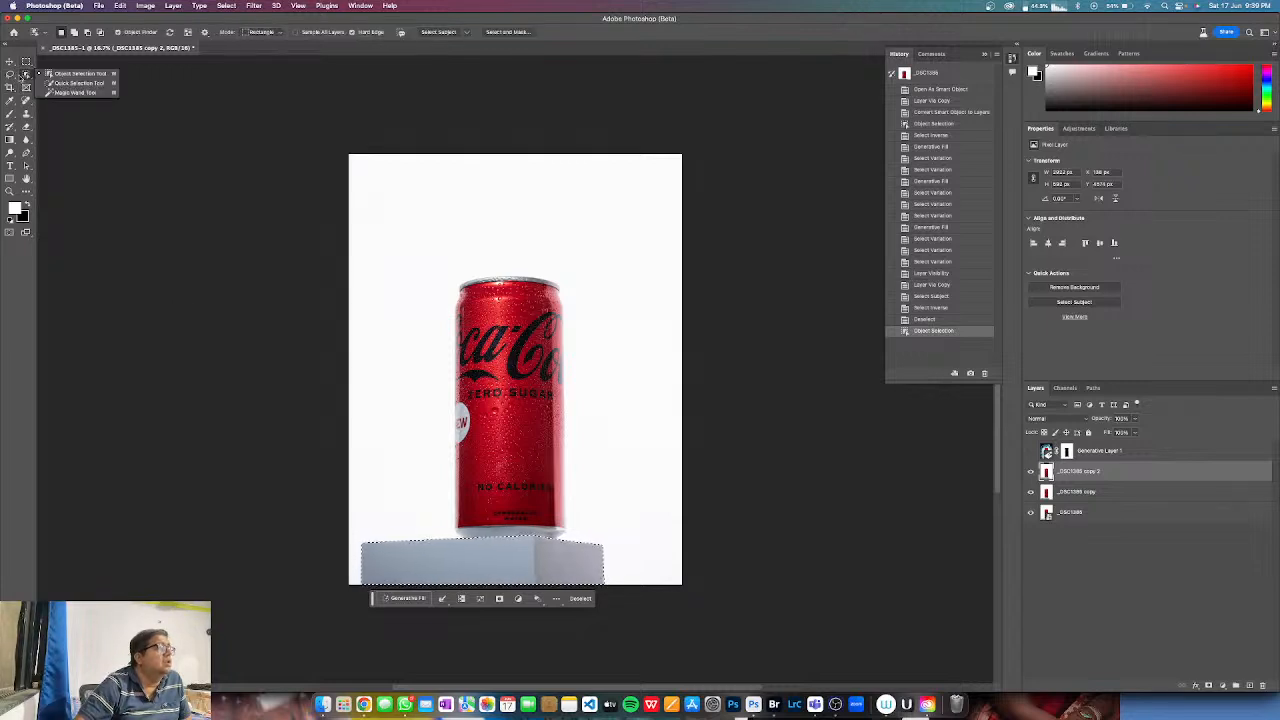
# - Lasso the full-width strip below the can, covering the whole pedestal down to the image's lower edge
pyautogui.click(10, 74)
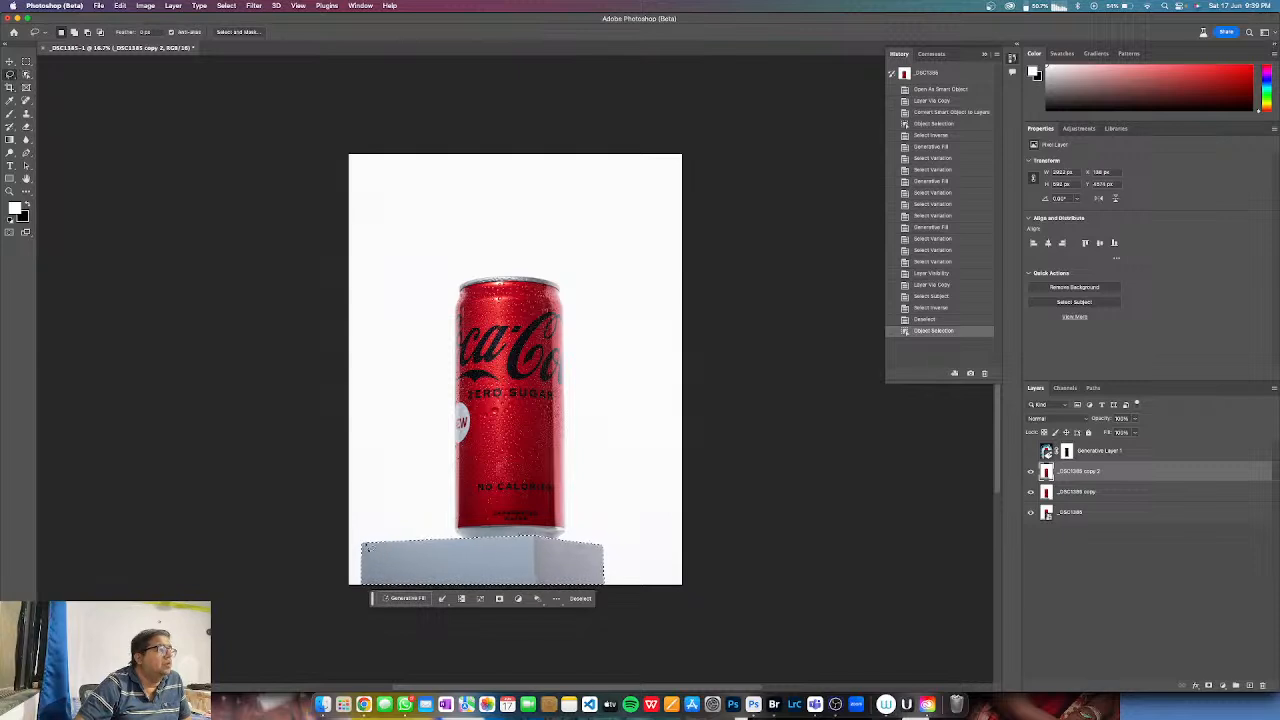
pyautogui.moveTo(621, 594)
pyautogui.mouseDown()
pyautogui.moveTo(714, 583)
pyautogui.moveTo(700, 534)
pyautogui.moveTo(533, 540)
pyautogui.mouseUp()
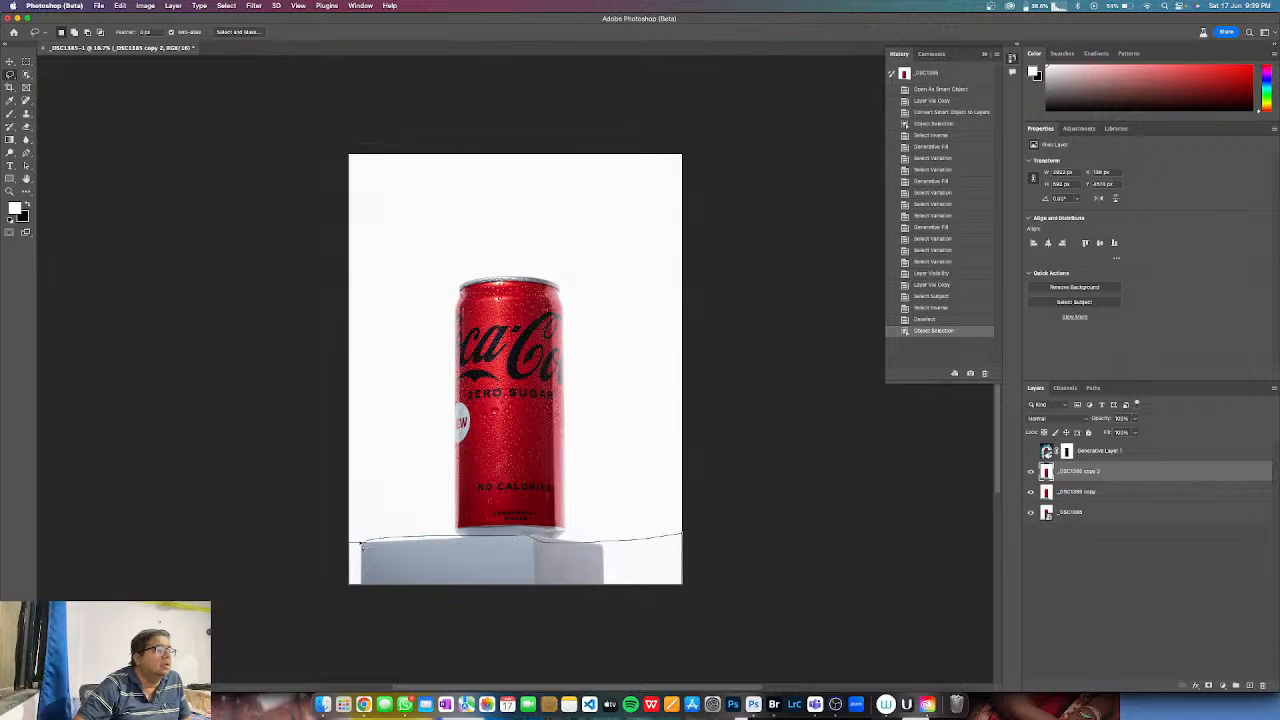
pyautogui.moveTo(363, 545); pyautogui.dragTo(353, 548)
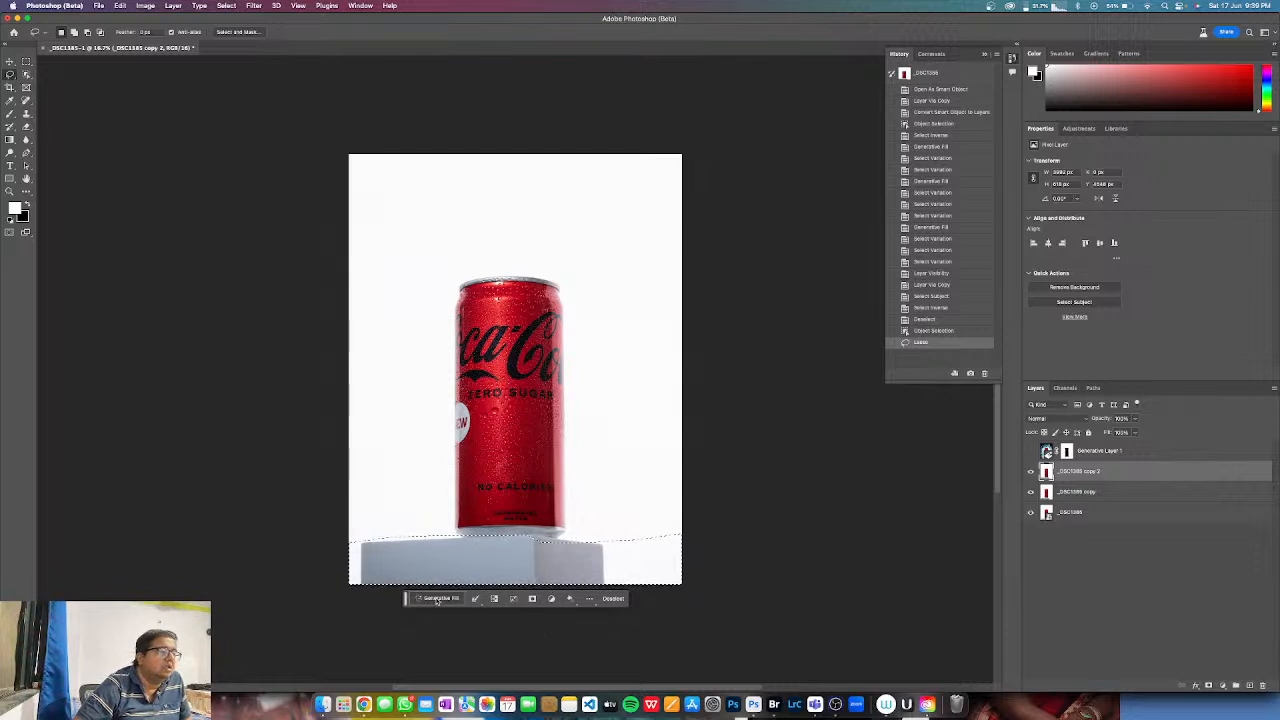
# - Run Generative Fill on the lassoed strip with the prompt "ice chiller"
pyautogui.click(436, 600)
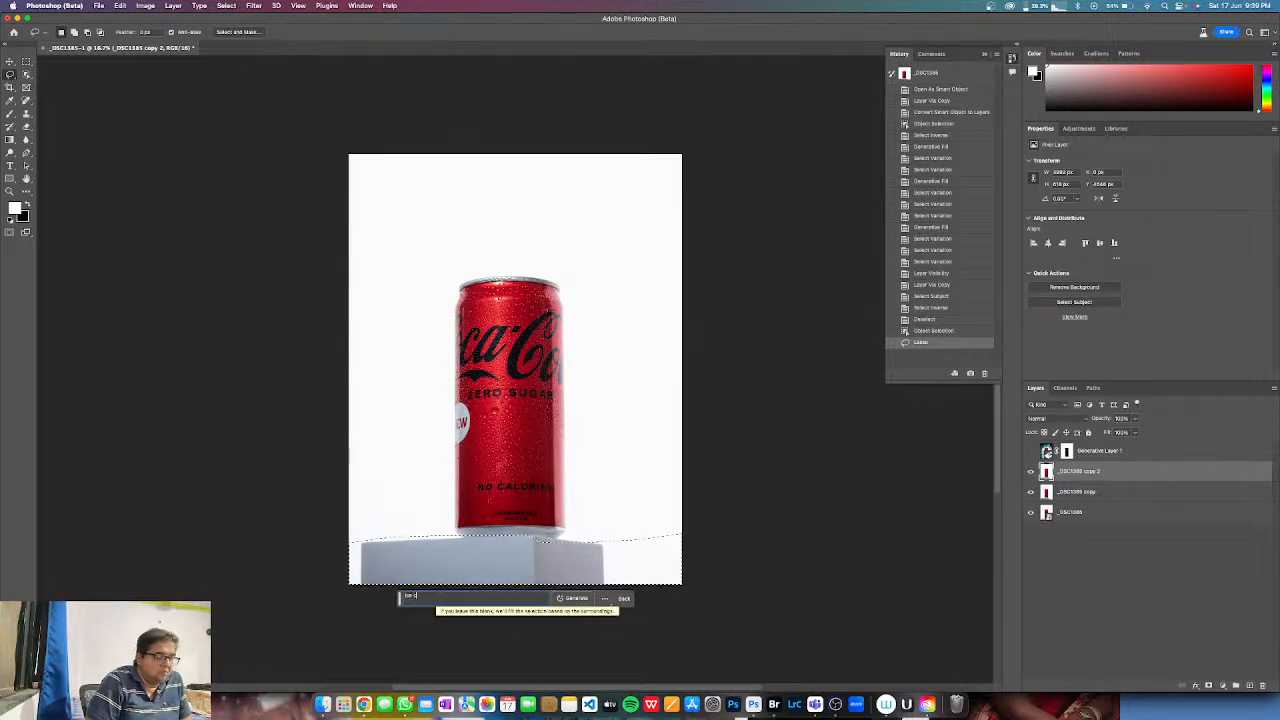
pyautogui.write('ice chiller')
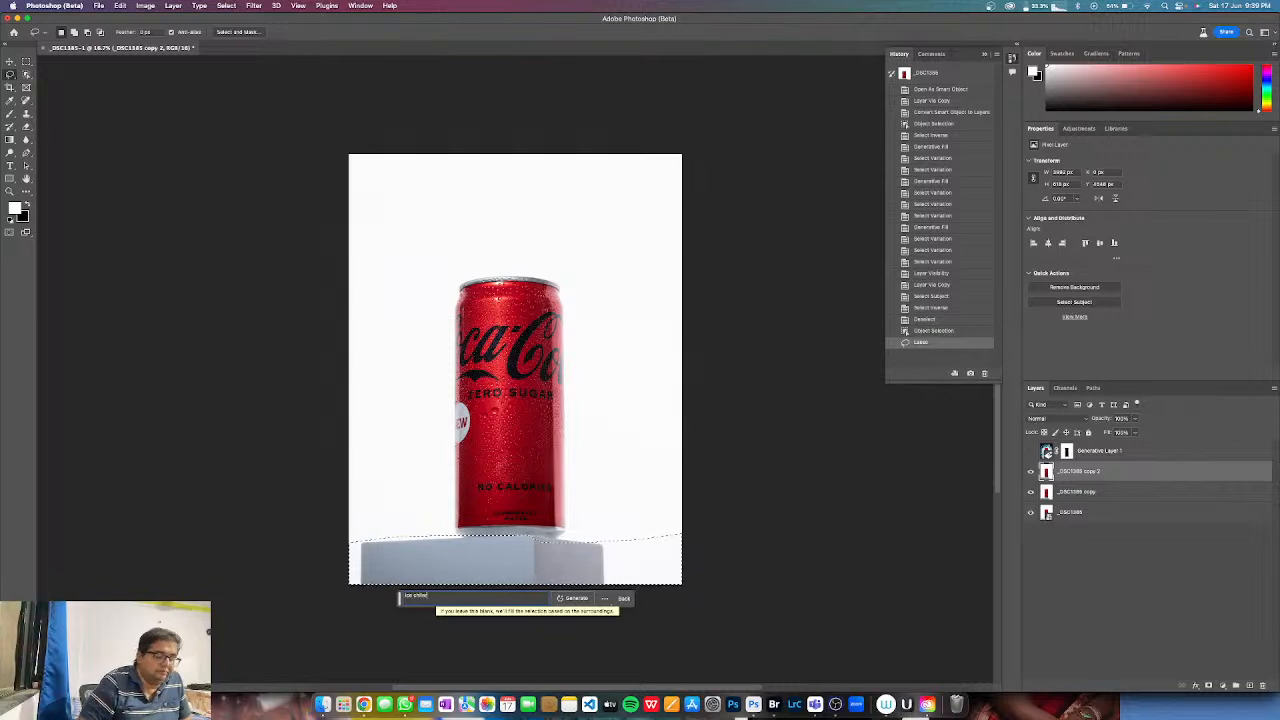
pyautogui.press('BackSpace')
pyautogui.press('BackSpace')
pyautogui.write('e')
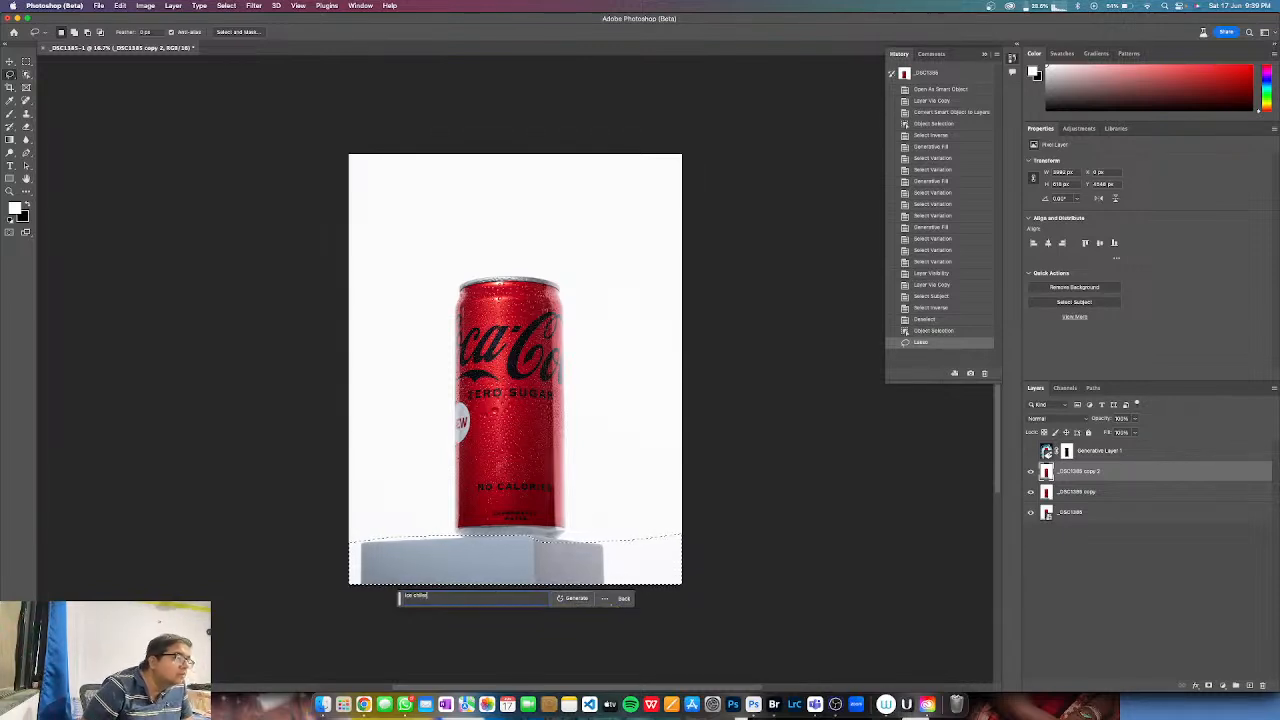
pyautogui.click(566, 598)
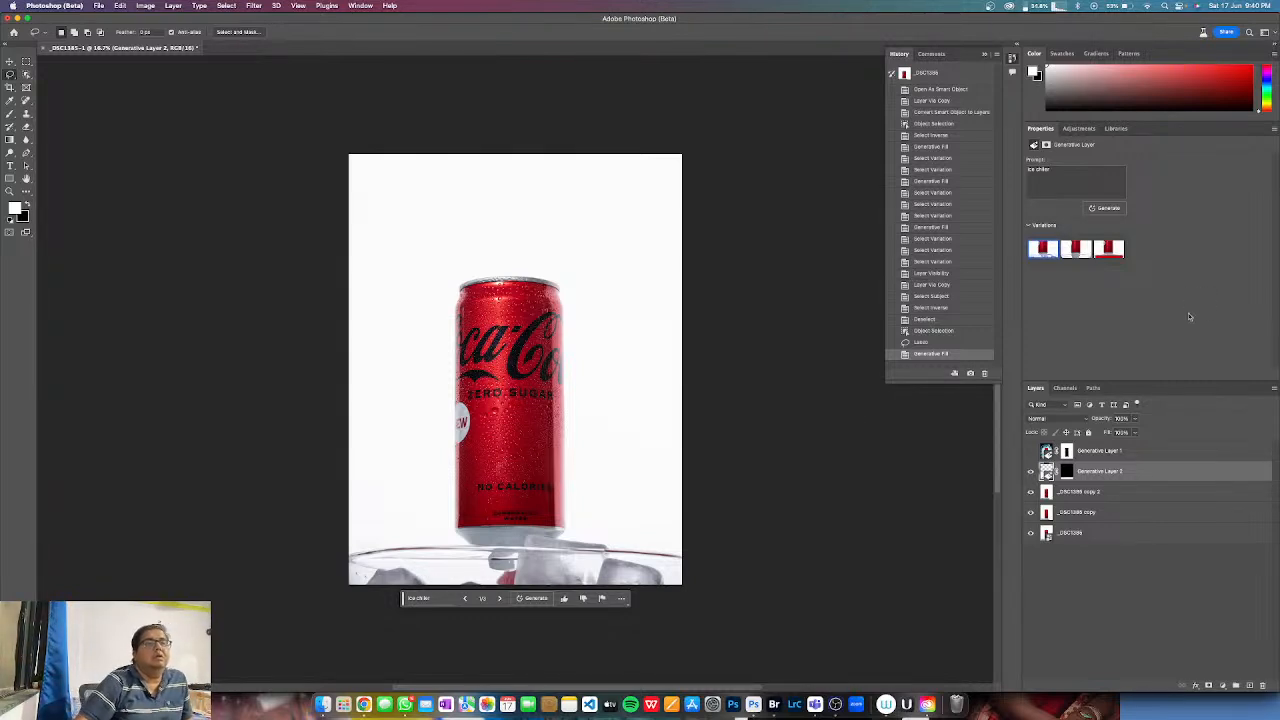
# - Compare the second and third ice chiller variations and return to the second one
pyautogui.click(1075, 248)
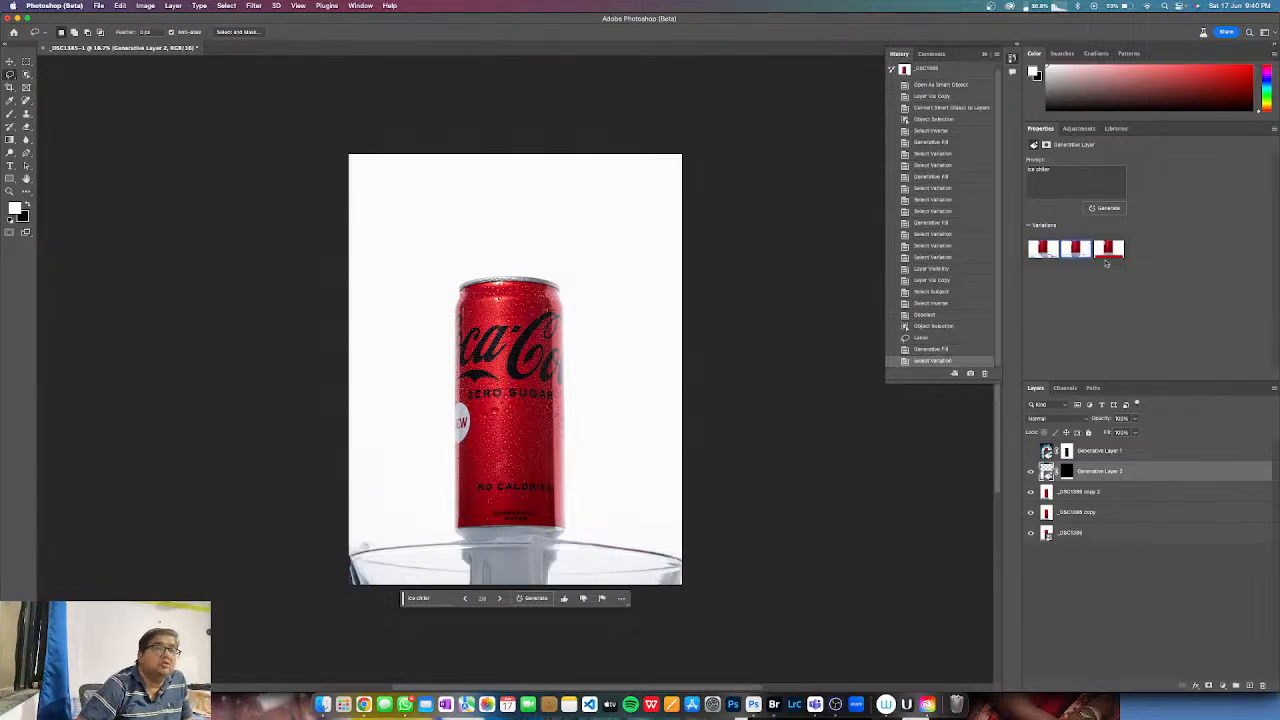
pyautogui.click(1108, 252)
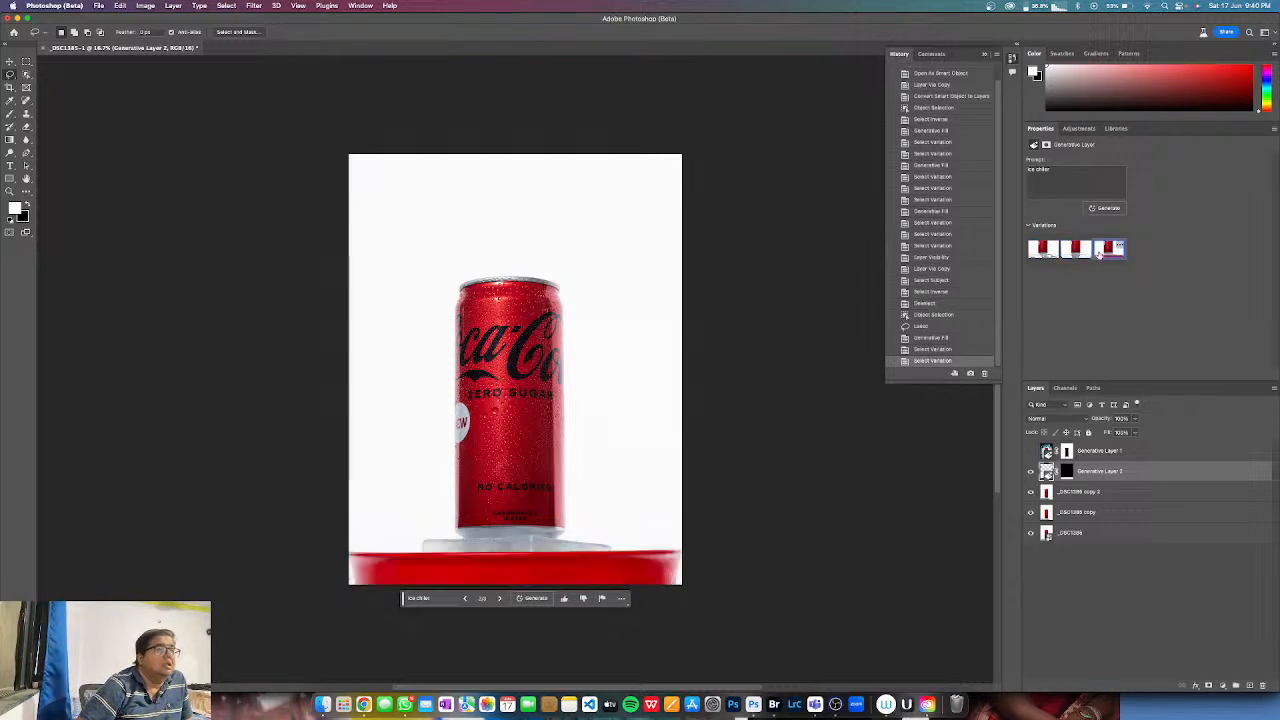
pyautogui.click(1082, 252)
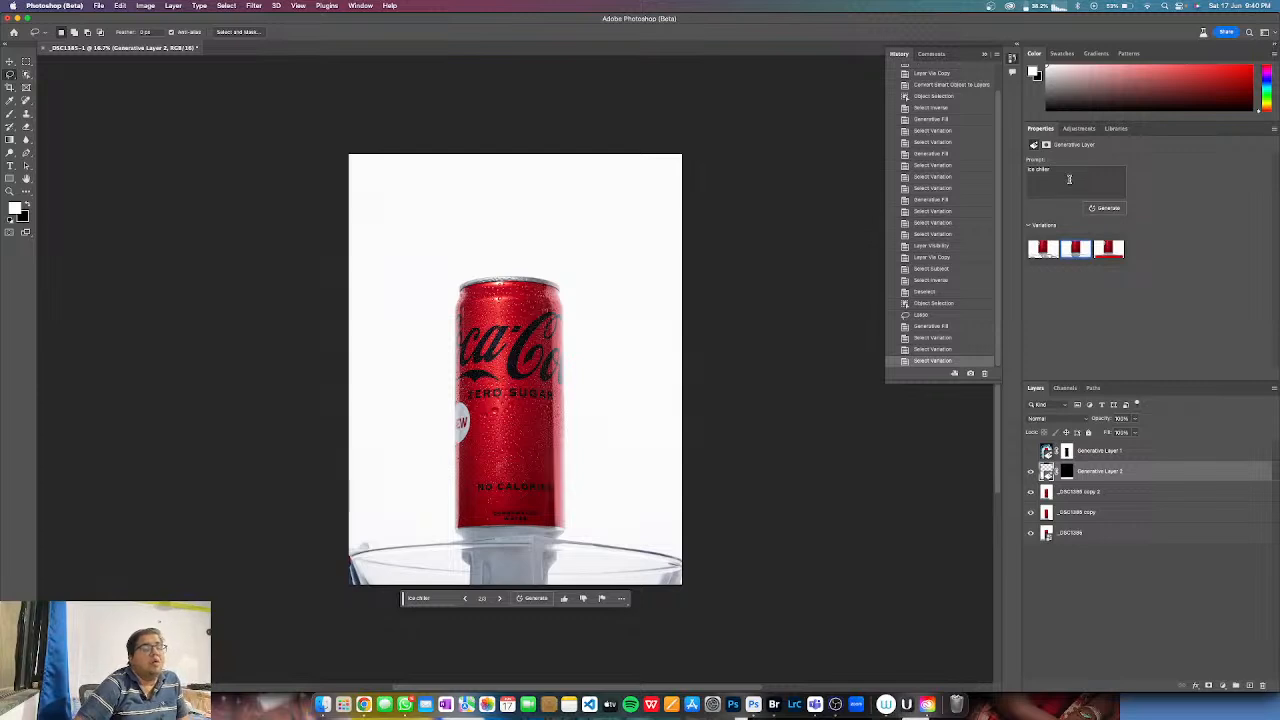
# - Replace the generative layer's prompt with "ice top with water dripping" and generate a new set of variations
pyautogui.tripleClick(1060, 174)
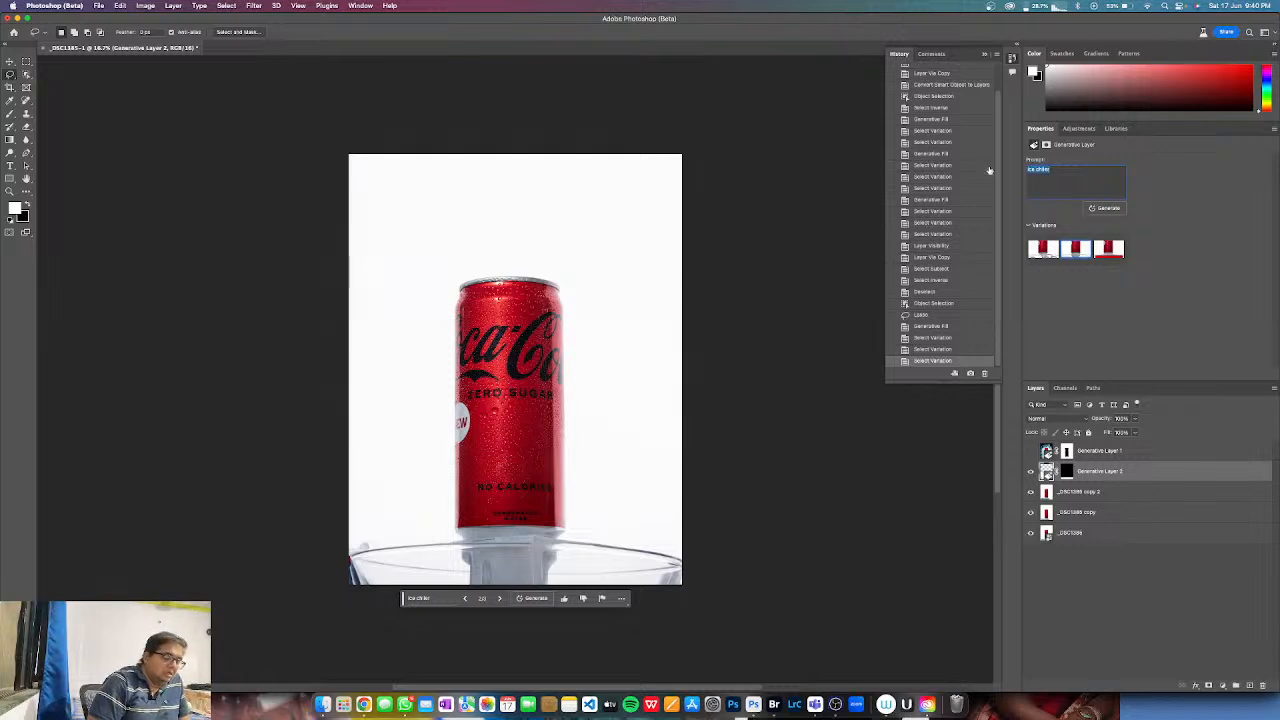
pyautogui.write('t')
pyautogui.write('ce top with a')
pyautogui.write('ter')
pyautogui.write(' dripping')
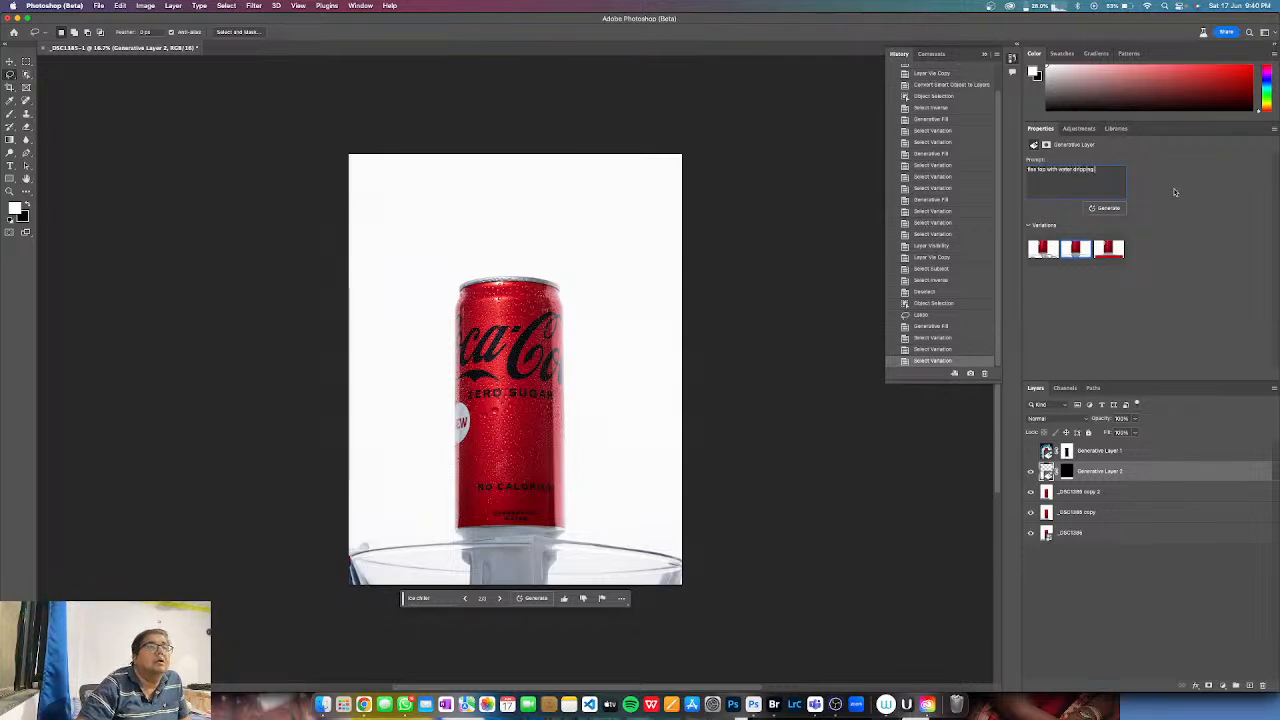
pyautogui.click(1105, 207)
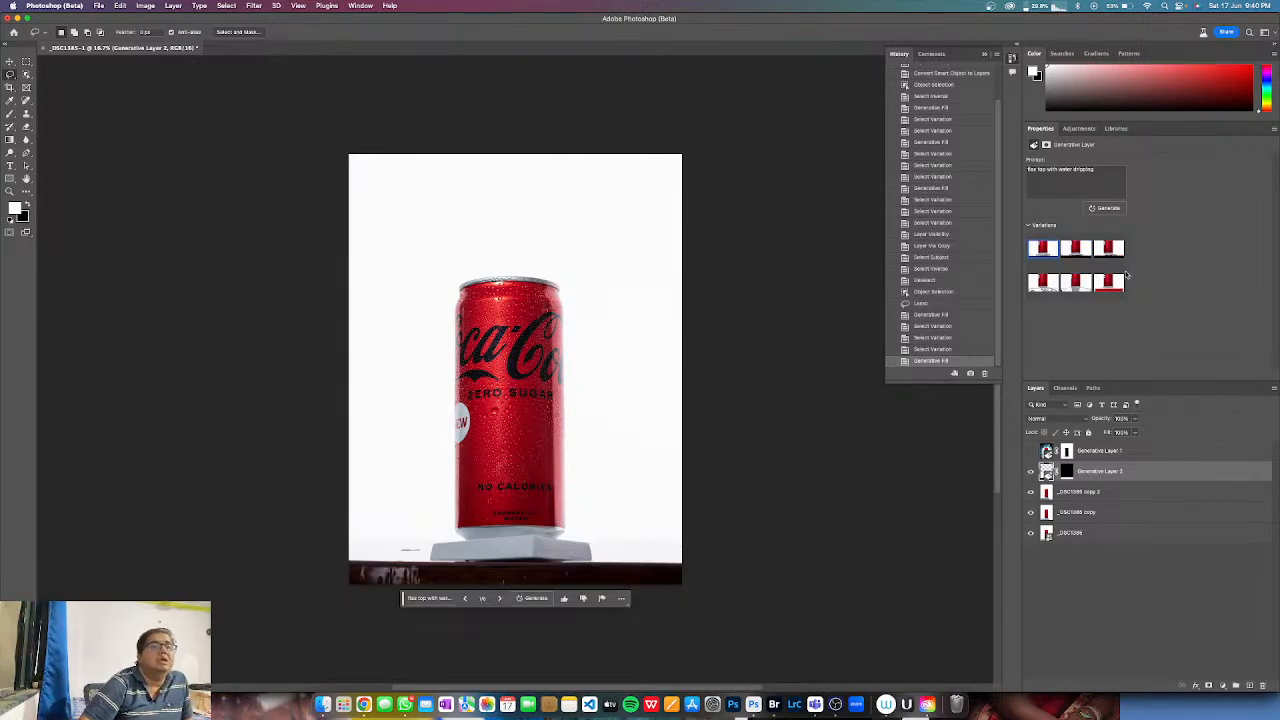
# - Review the second and third water dripping variations and keep the second one
pyautogui.click(1072, 252)
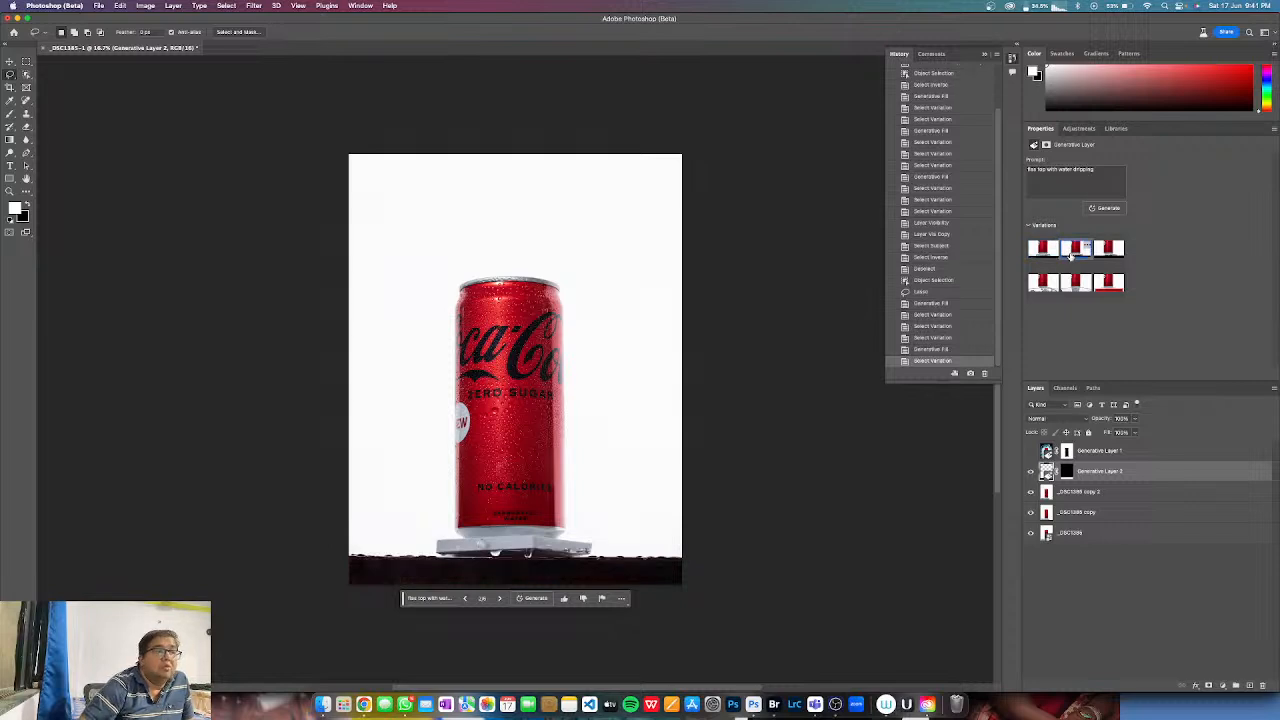
pyautogui.click(1107, 252)
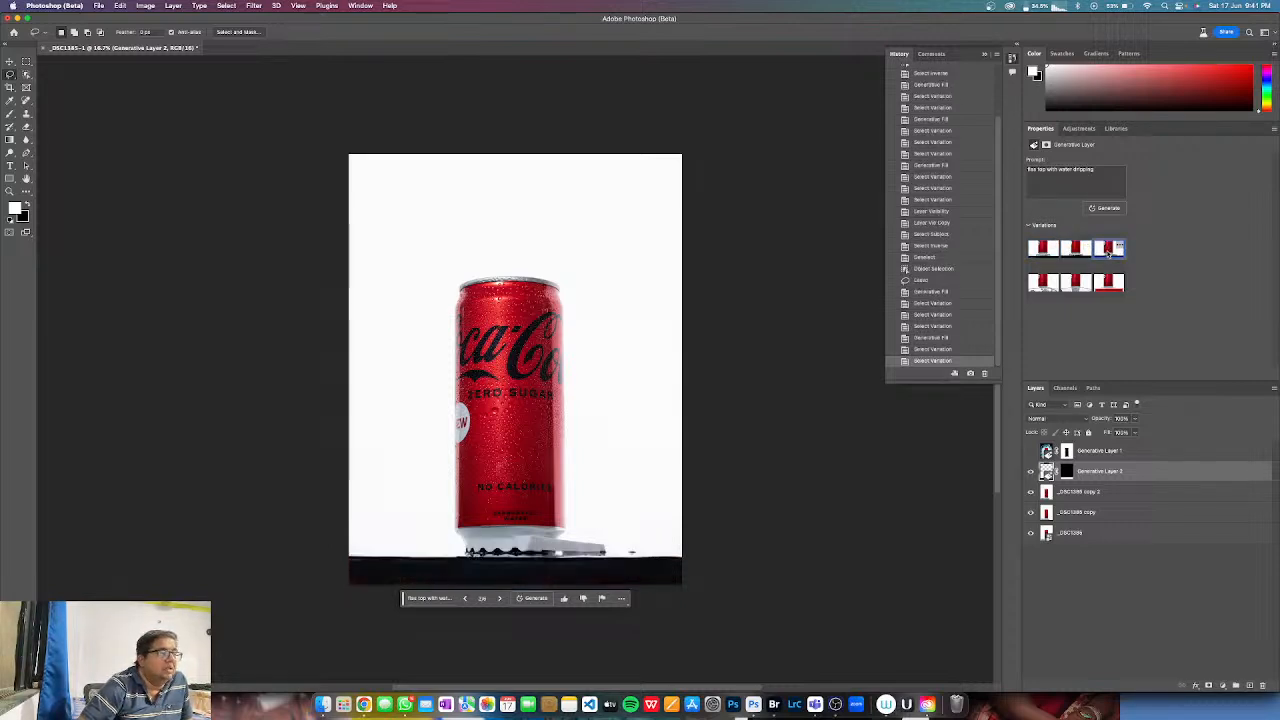
pyautogui.click(1074, 250)
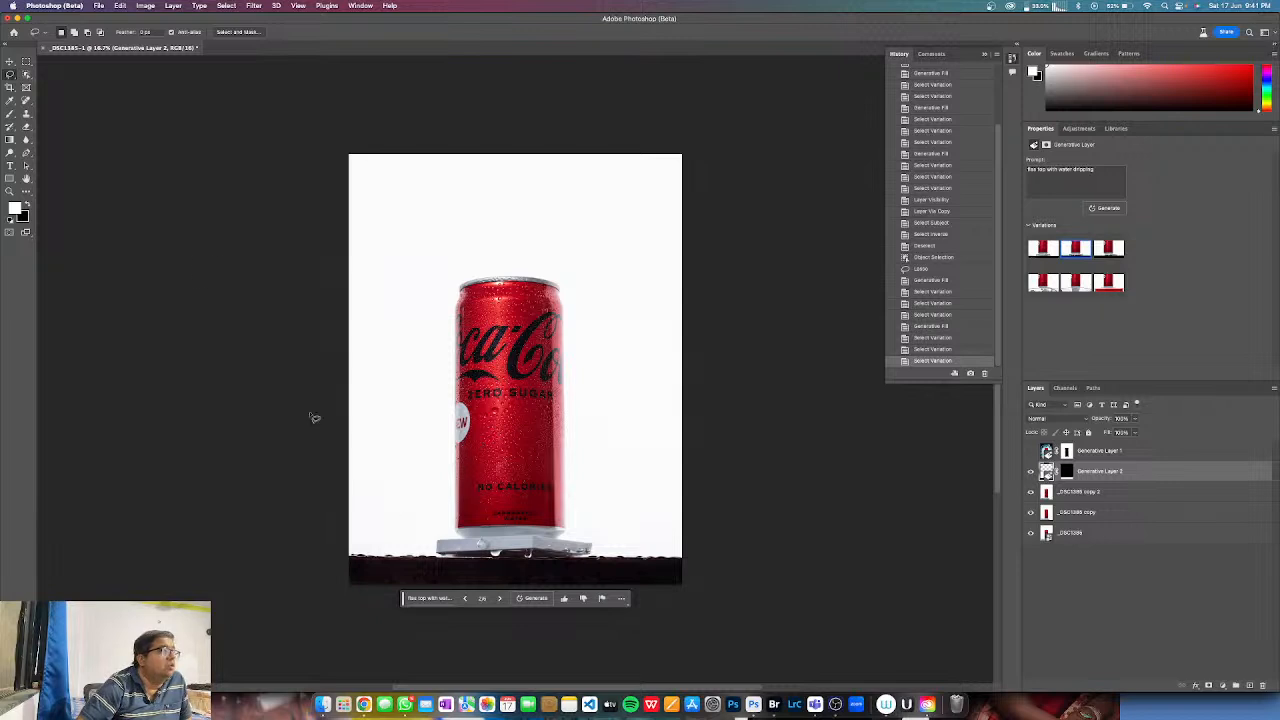
# - Try a Generative Fill without a prompt on a rectangular selection around the slab's underside and the dark base below it
pyautogui.click(26, 62)
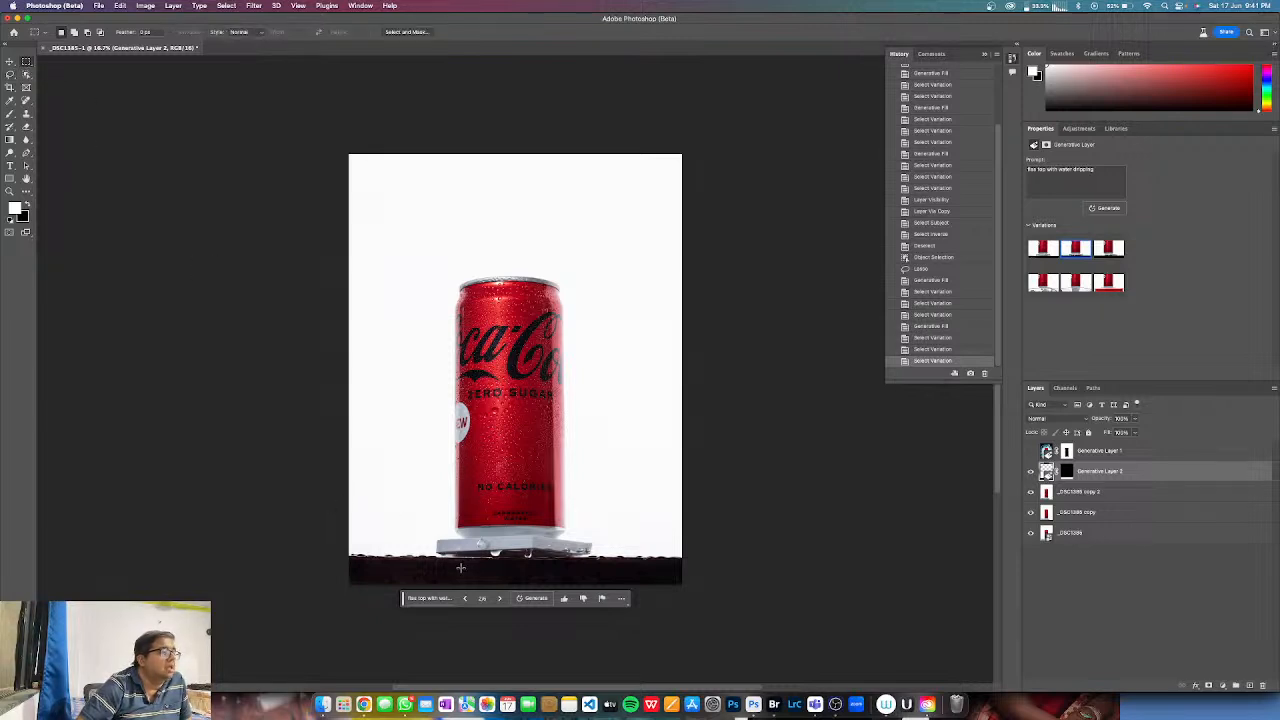
pyautogui.moveTo(438, 543); pyautogui.dragTo(545, 544)
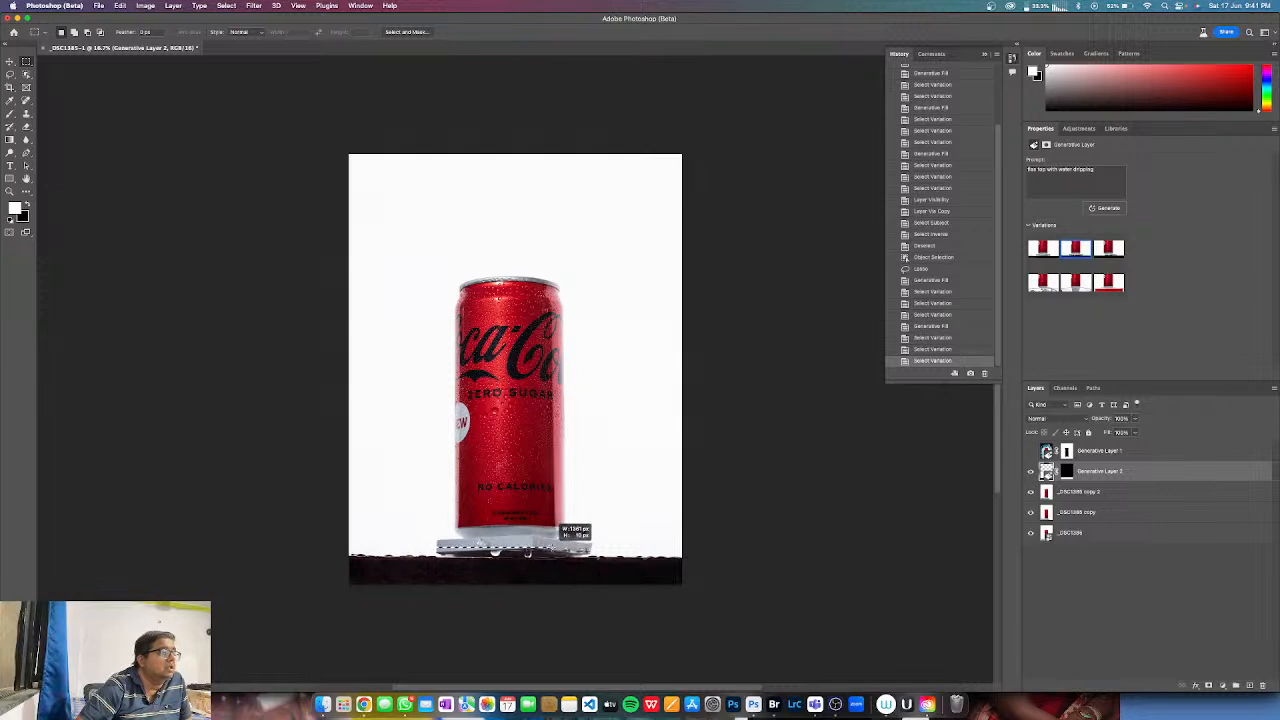
pyautogui.moveTo(588, 580); pyautogui.dragTo(590, 587)
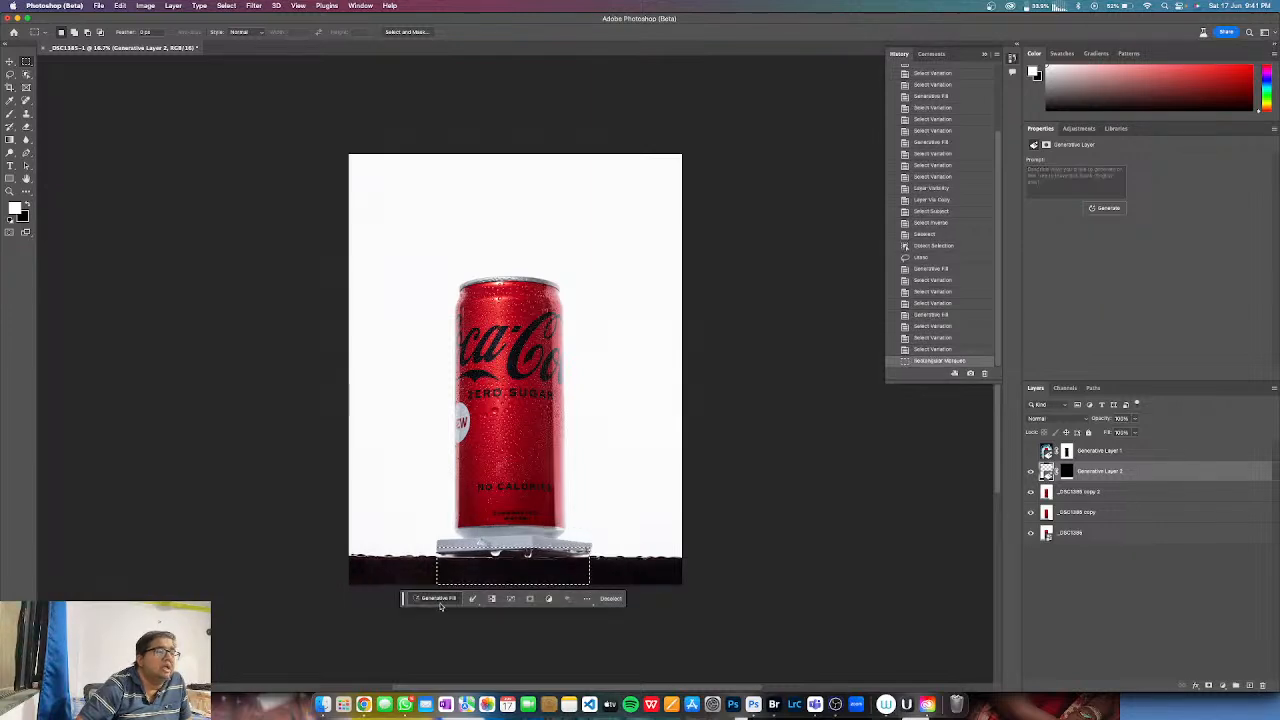
pyautogui.click(572, 598)
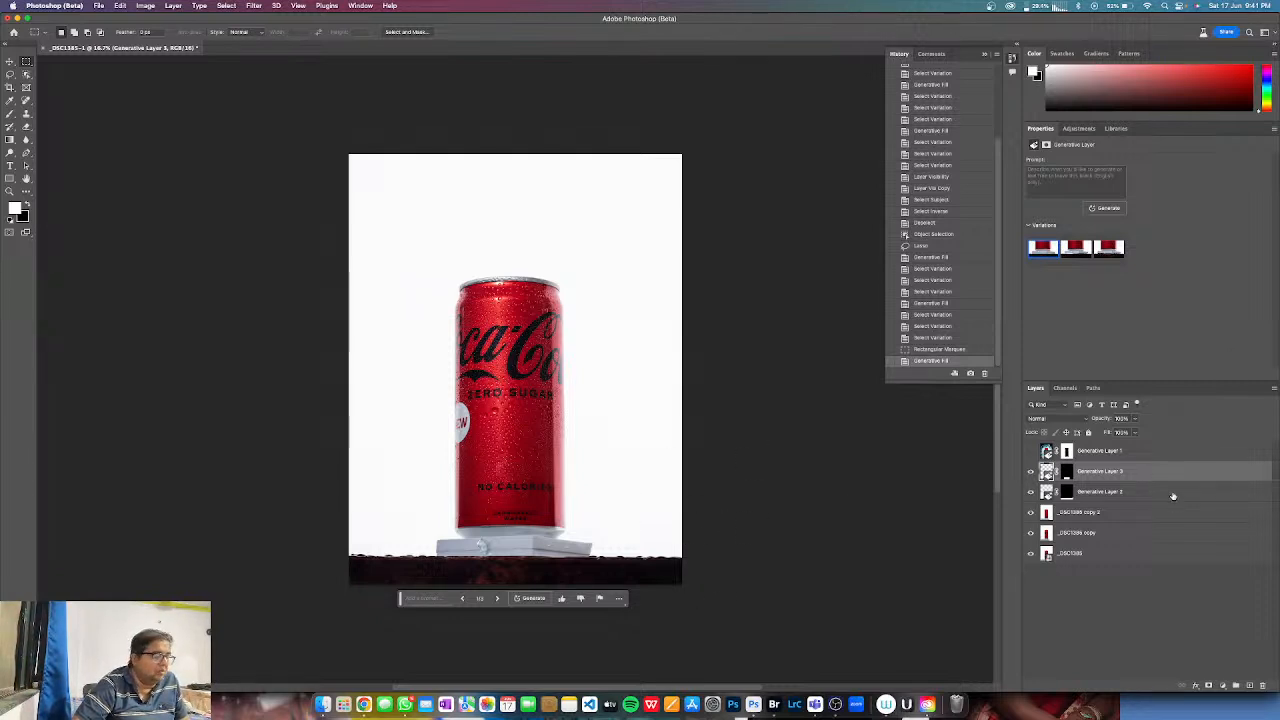
# - Undo the unprompted Generative Fill and clear the rectangular selection
pyautogui.press('super+z')
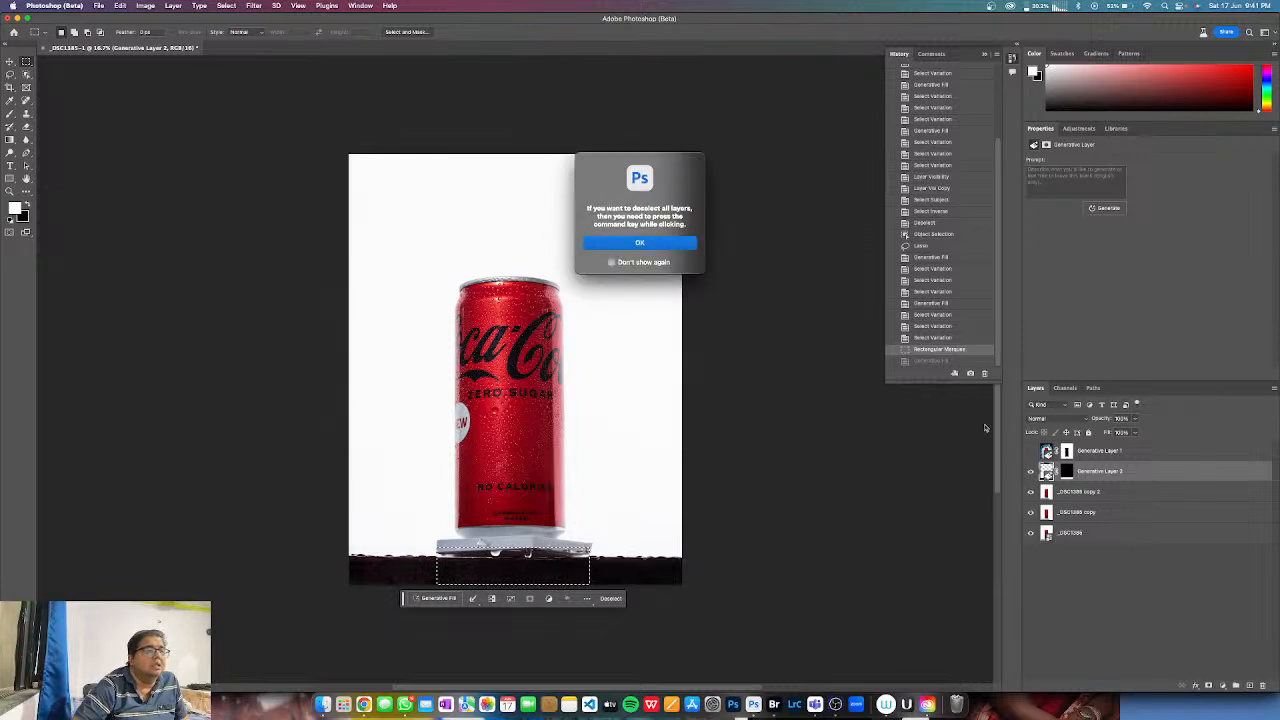
pyautogui.click(678, 244)
pyautogui.hotkey('ctrl', 'd')
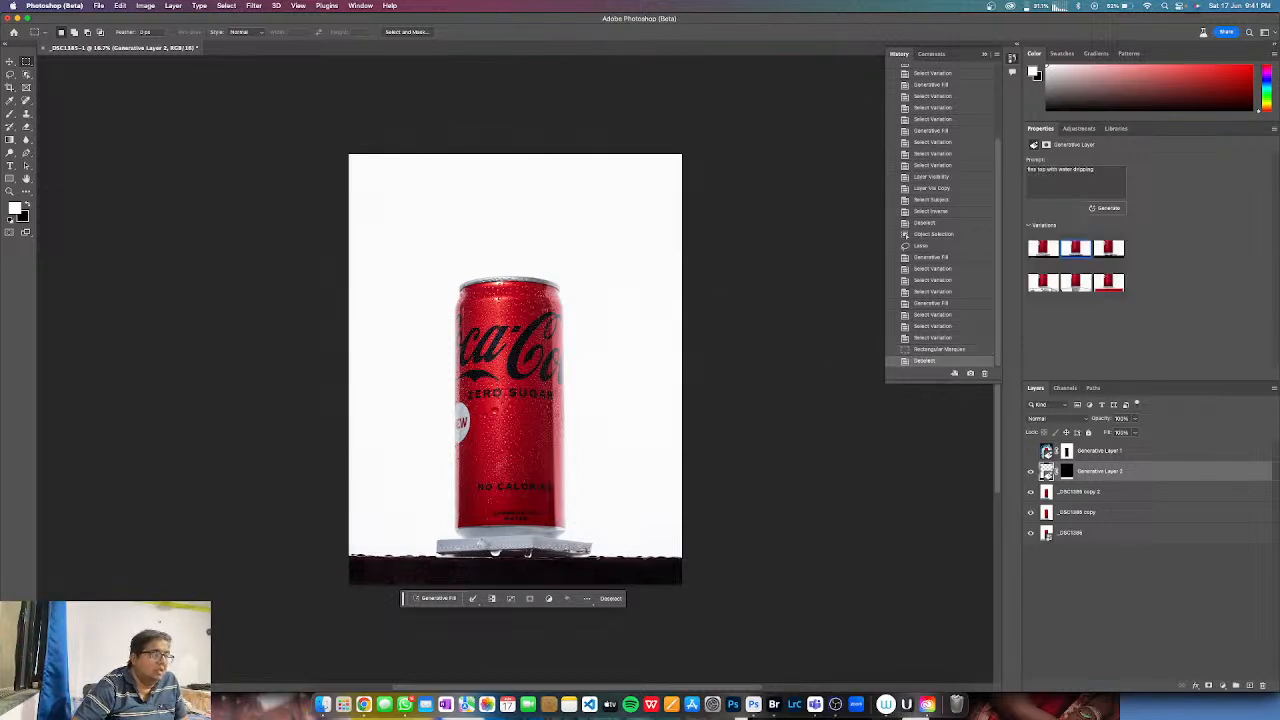
# - Compare the first ice chiller variation with the second and third water dripping ones, ending on the second
pyautogui.click(1042, 285)
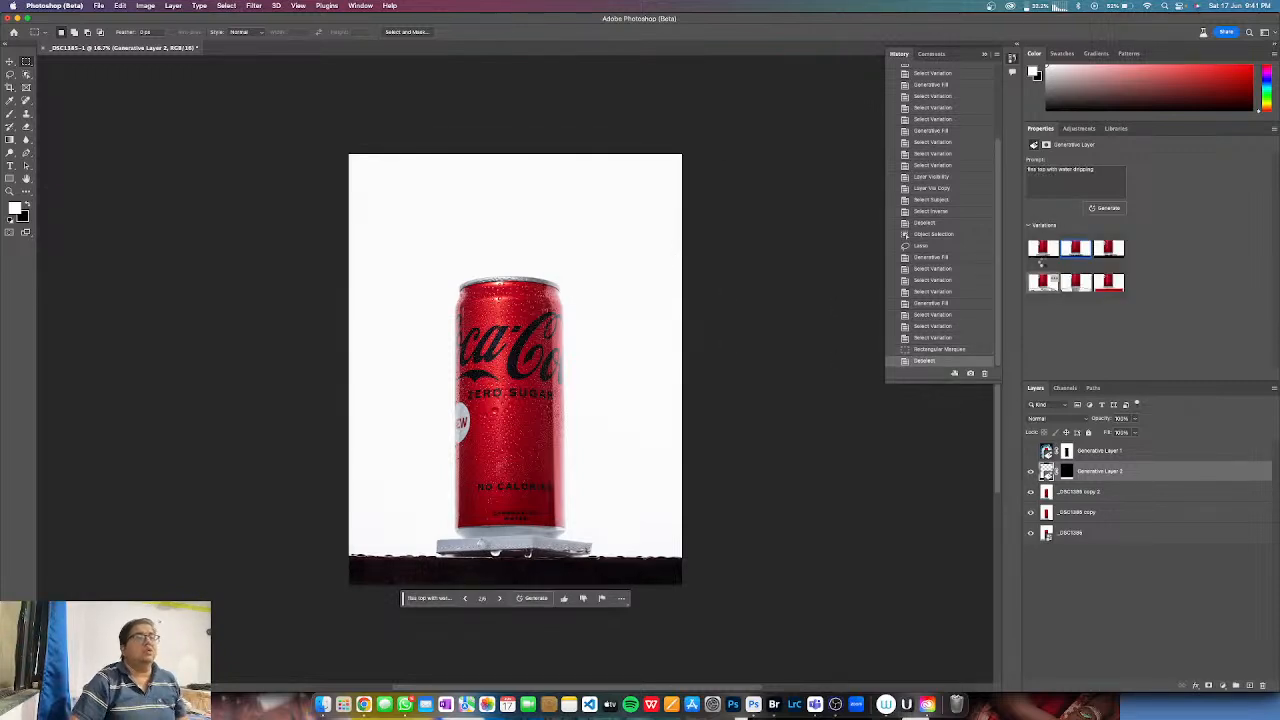
pyautogui.click(1075, 247)
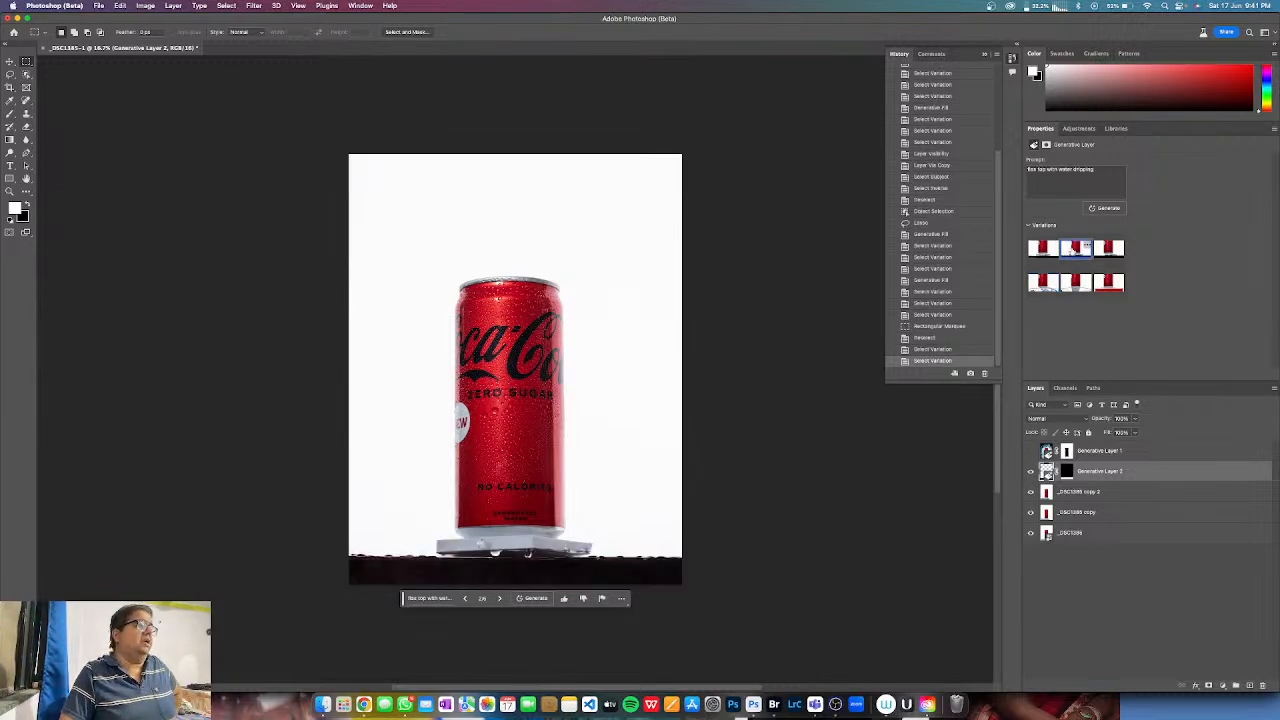
pyautogui.click(1107, 250)
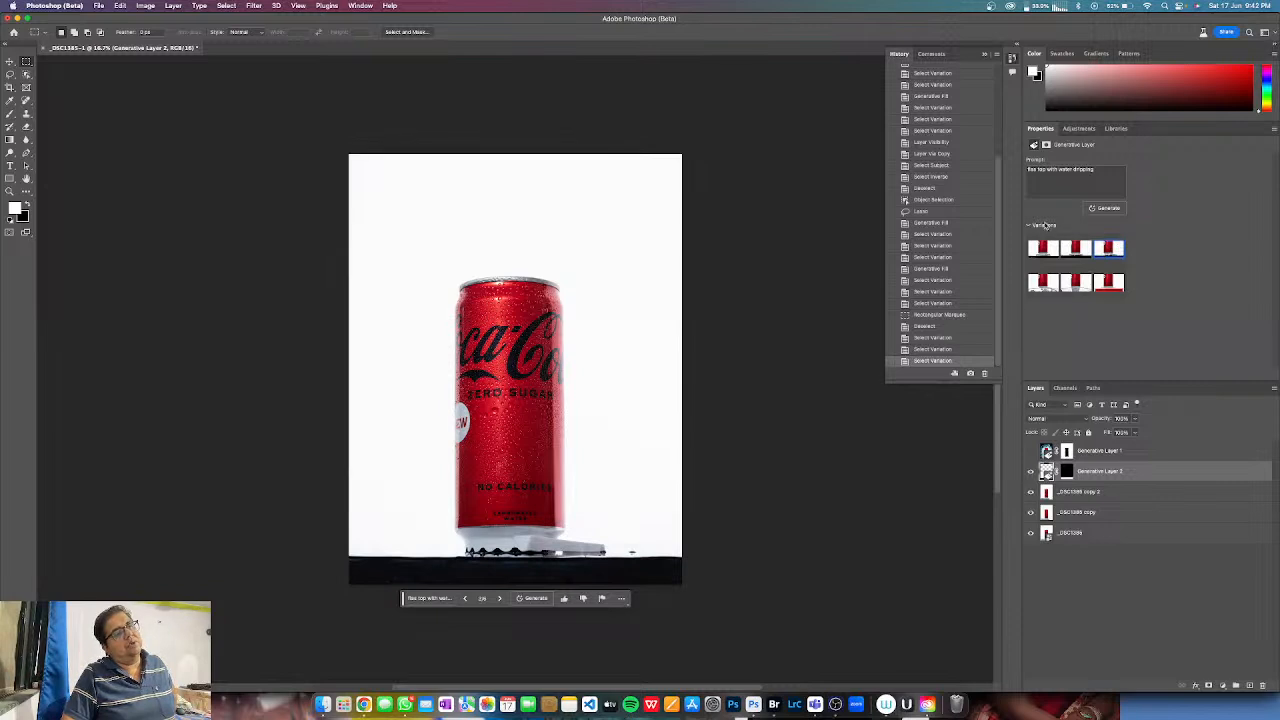
pyautogui.click(1074, 248)
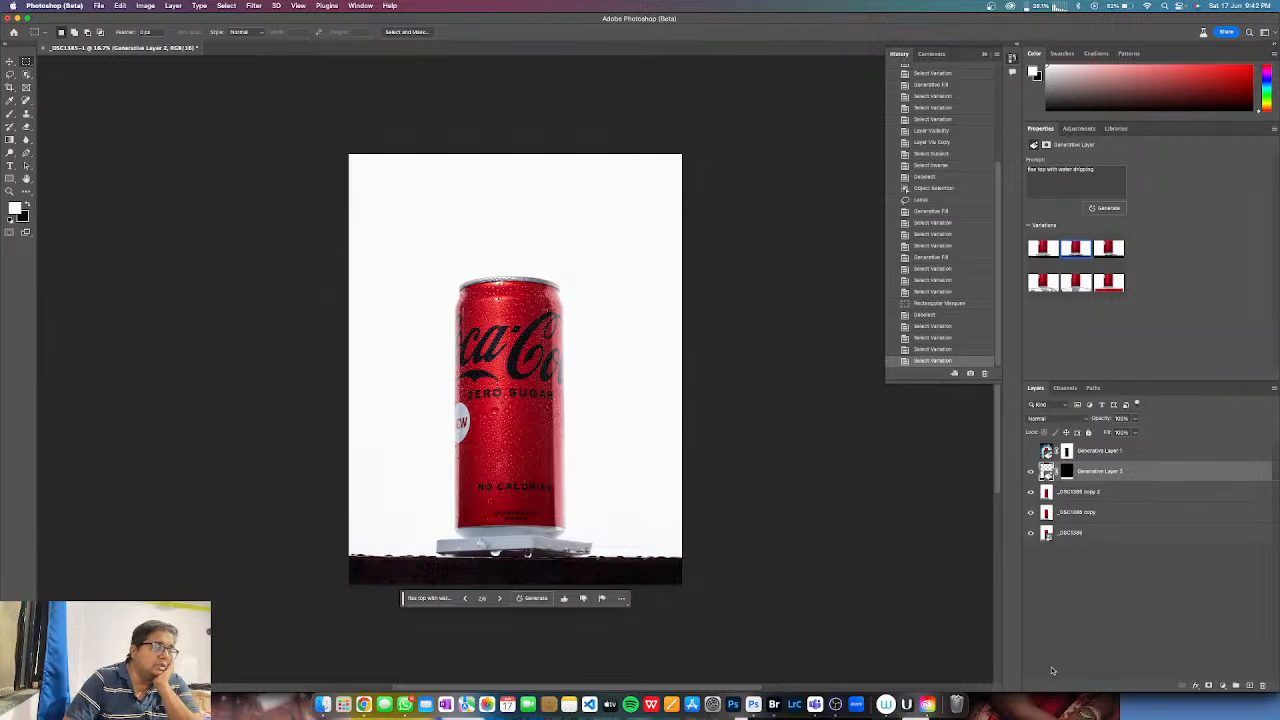
# - Switch to Adobe Bridge and open the paneer curry bowl photo _DSC2089.NEF in Camera Raw
pyautogui.click(771, 688)
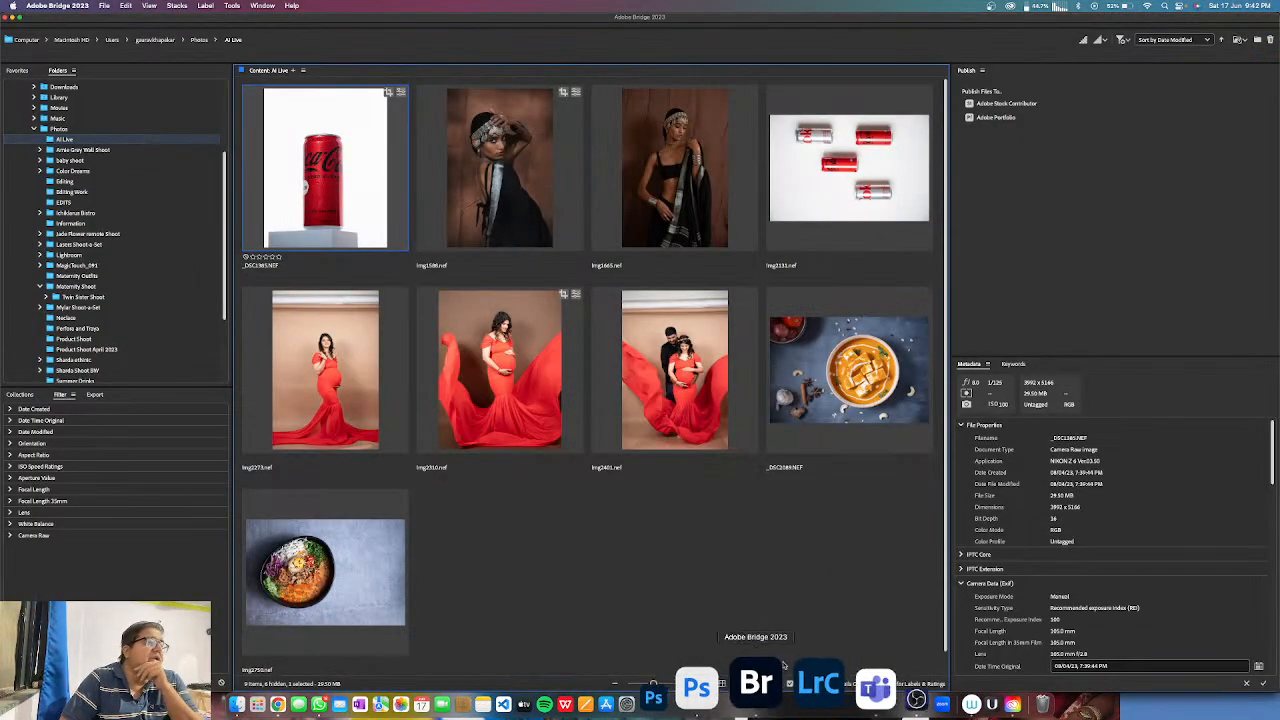
pyautogui.click(866, 390)
pyautogui.press('super+Tab')
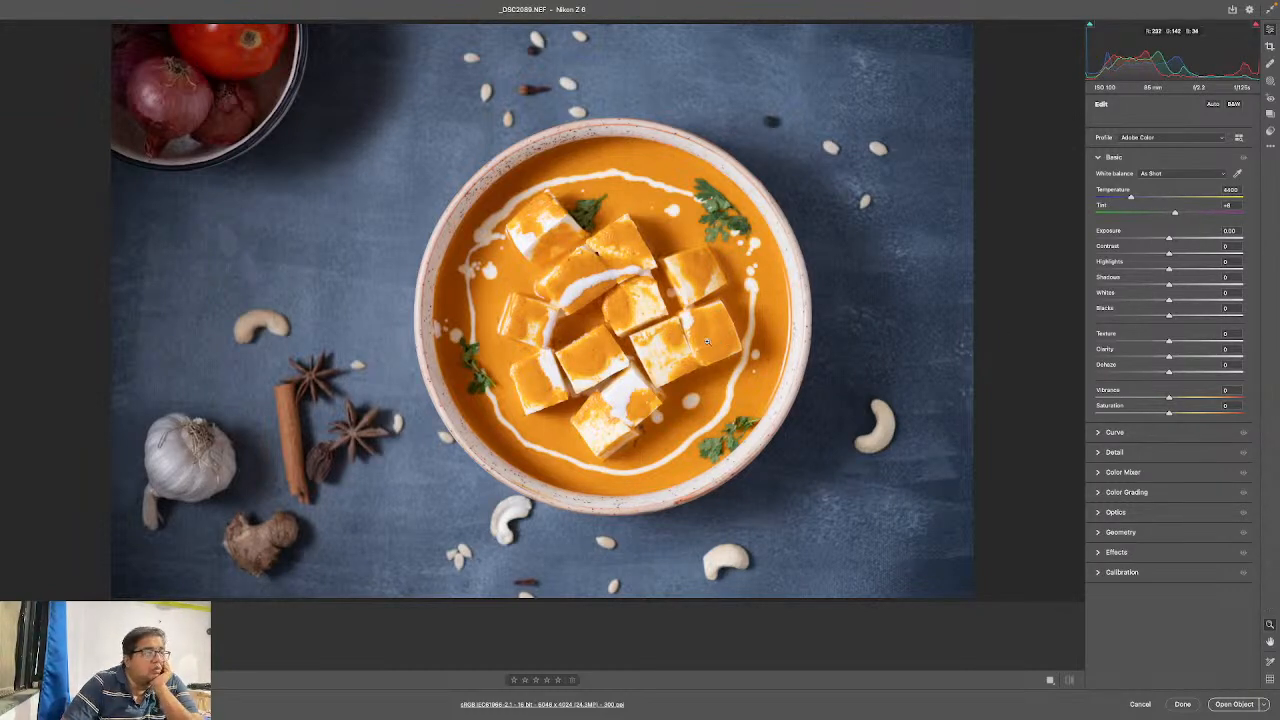
# - Check the paneer cubes up close in Camera Raw, then apply the Adaptive: Subject preset Pop to the photo
pyautogui.click(615, 312)
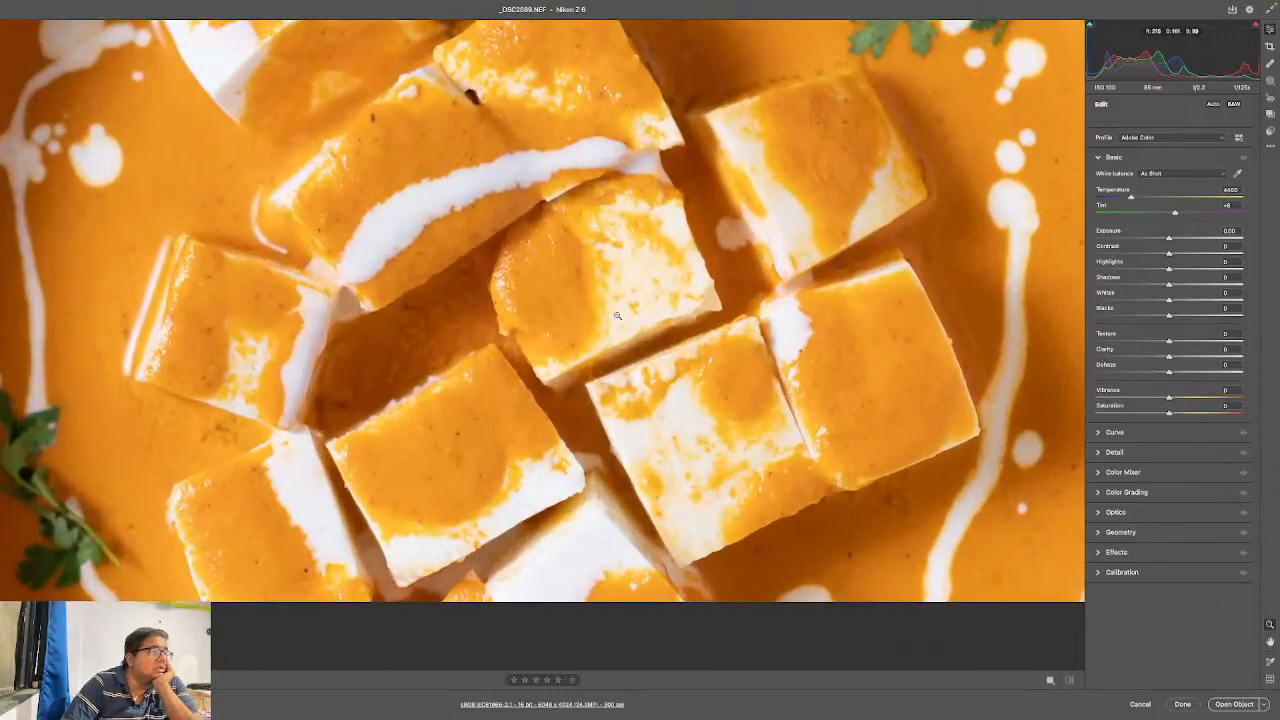
pyautogui.click(617, 315)
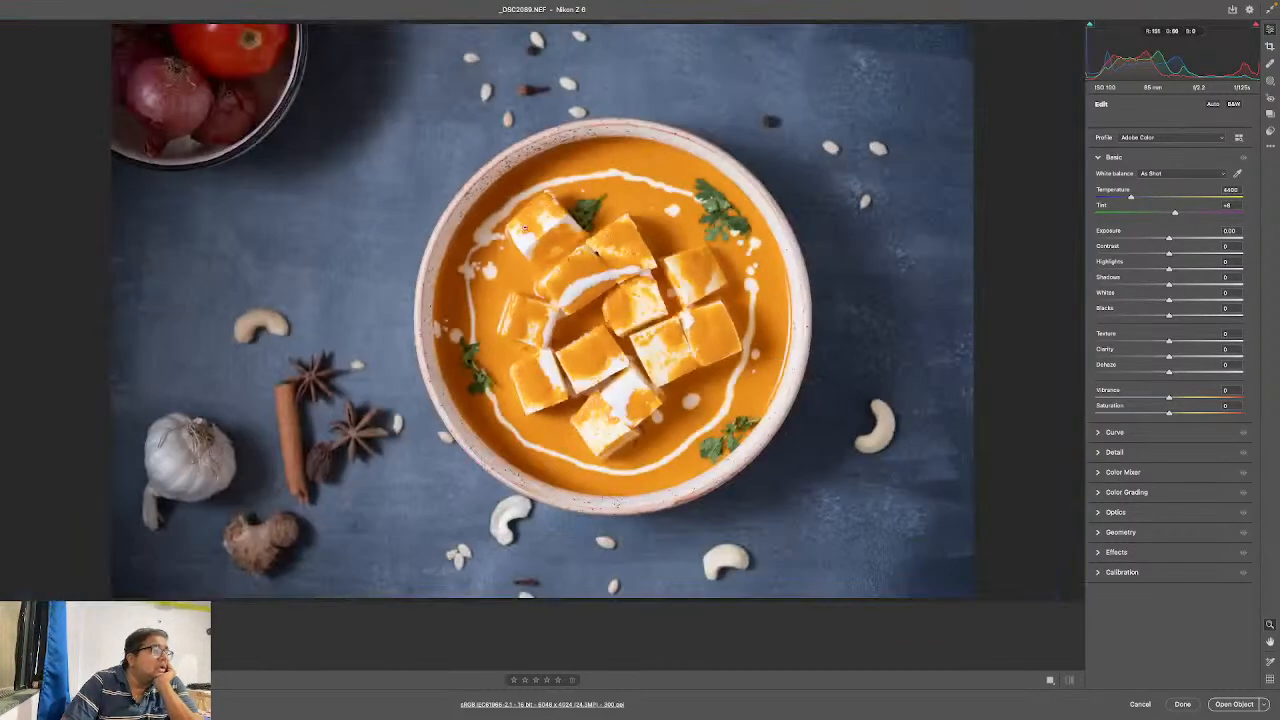
pyautogui.click(1270, 132)
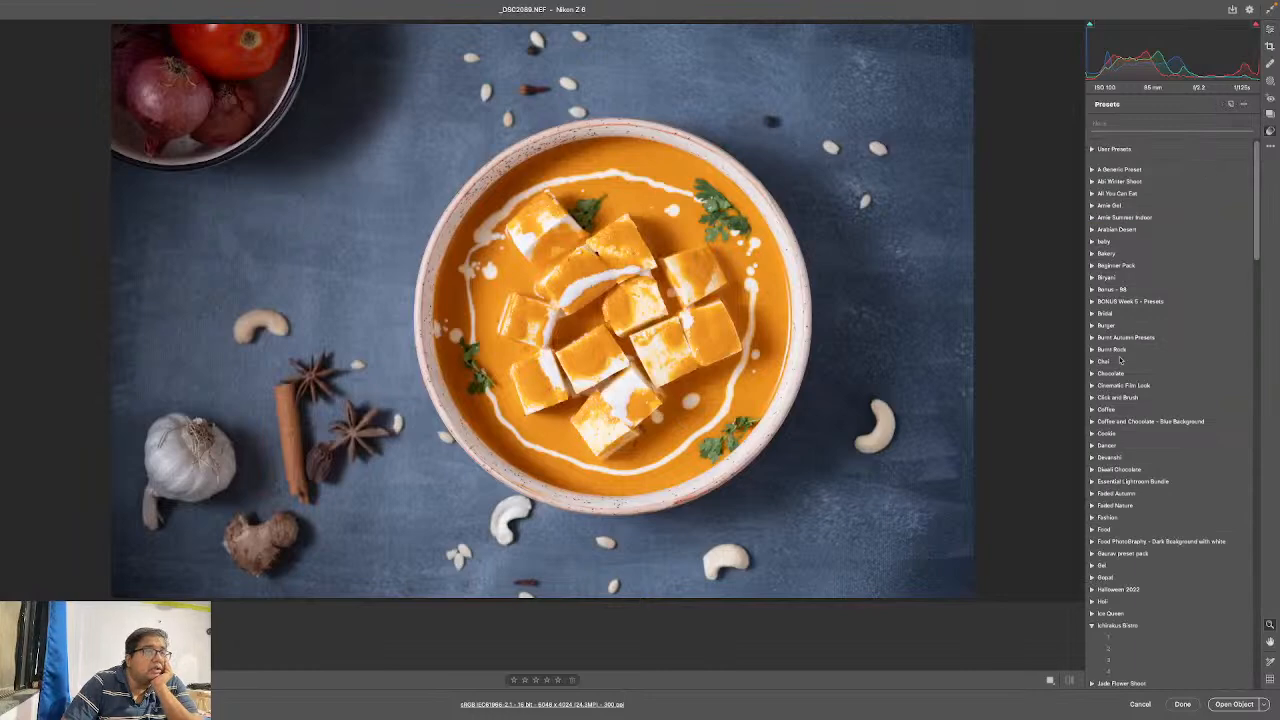
pyautogui.moveTo(1262, 198); pyautogui.dragTo(1272, 437)
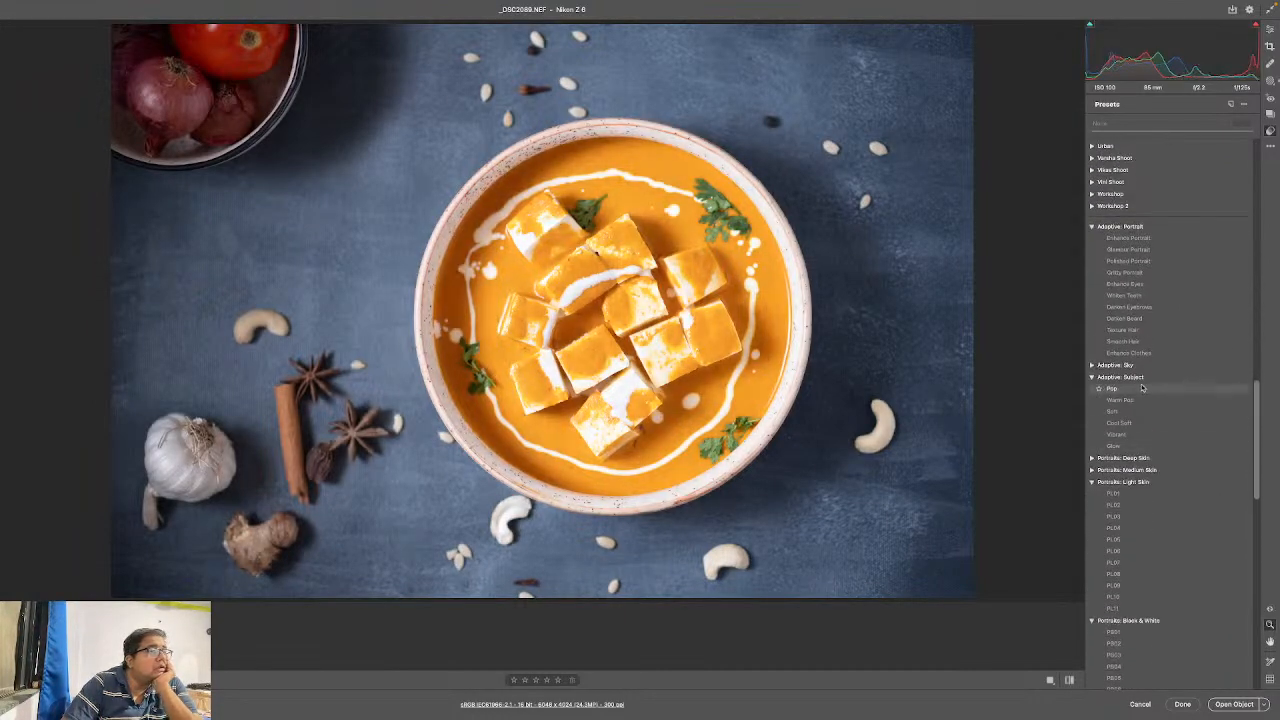
pyautogui.click(1141, 388)
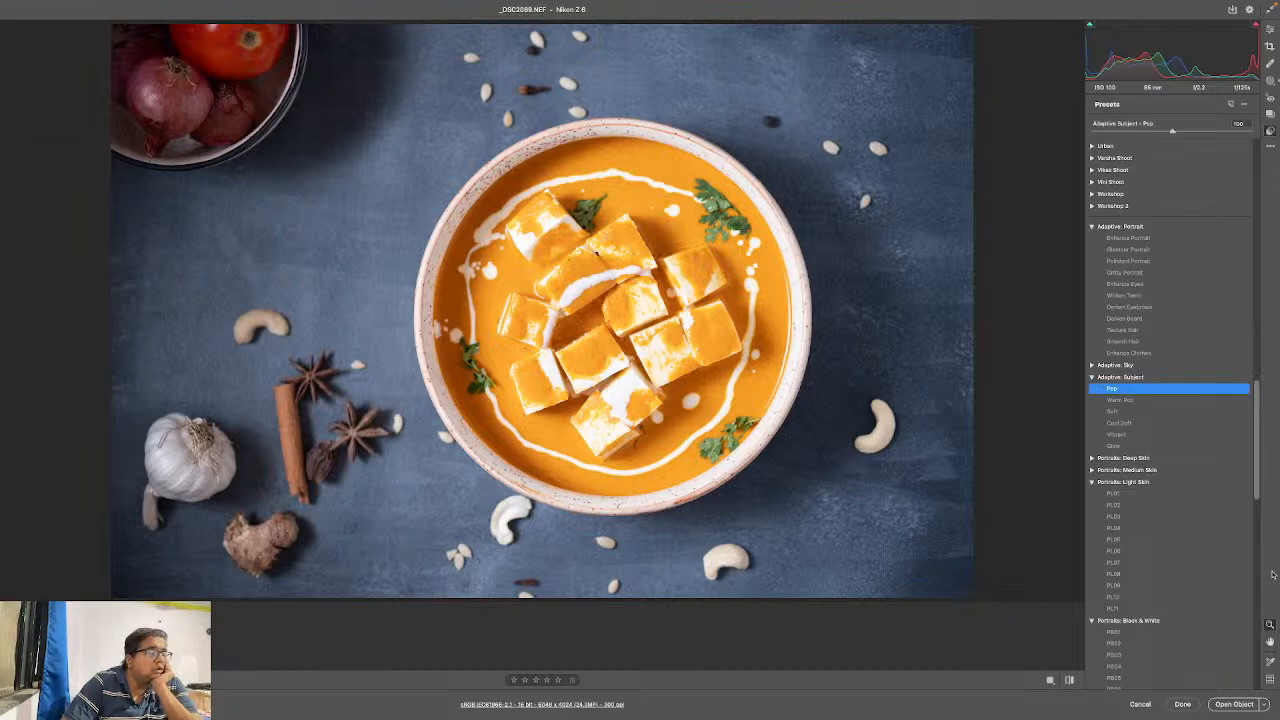
# - Open the photo in Photoshop as a smart object and duplicate it as an ordinary pixel layer
pyautogui.click(1235, 705)
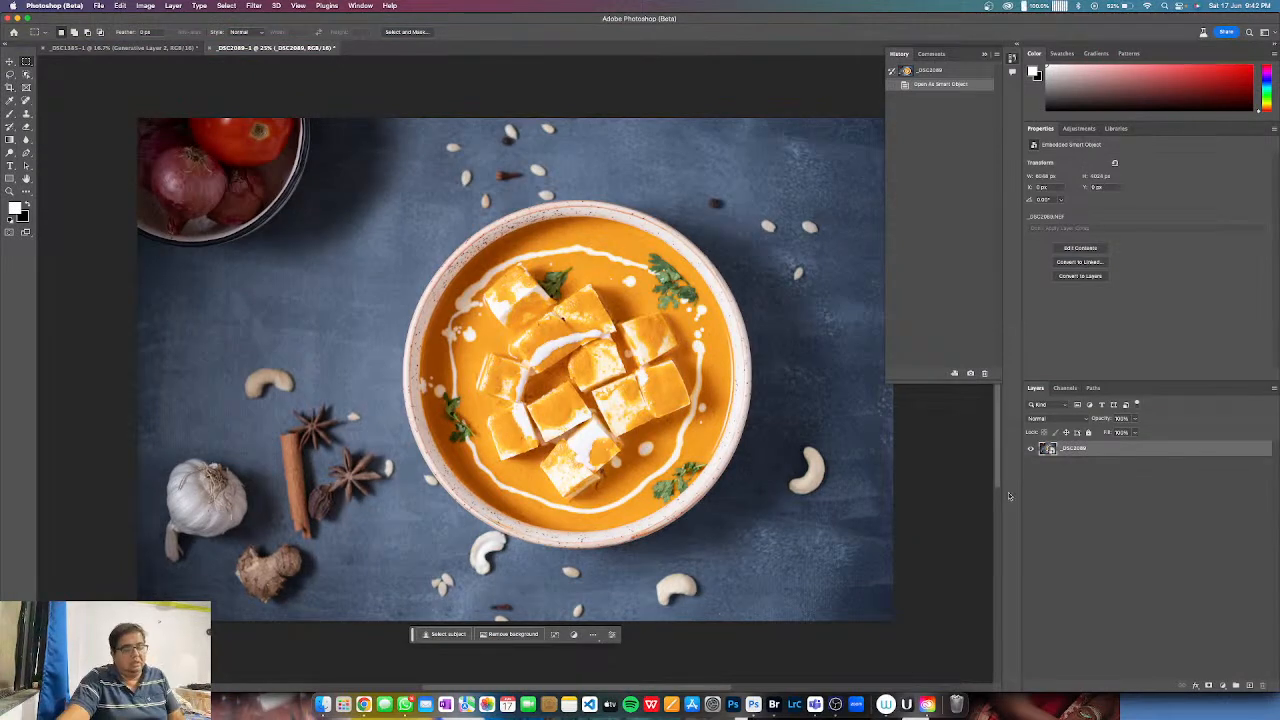
pyautogui.press('super+j')
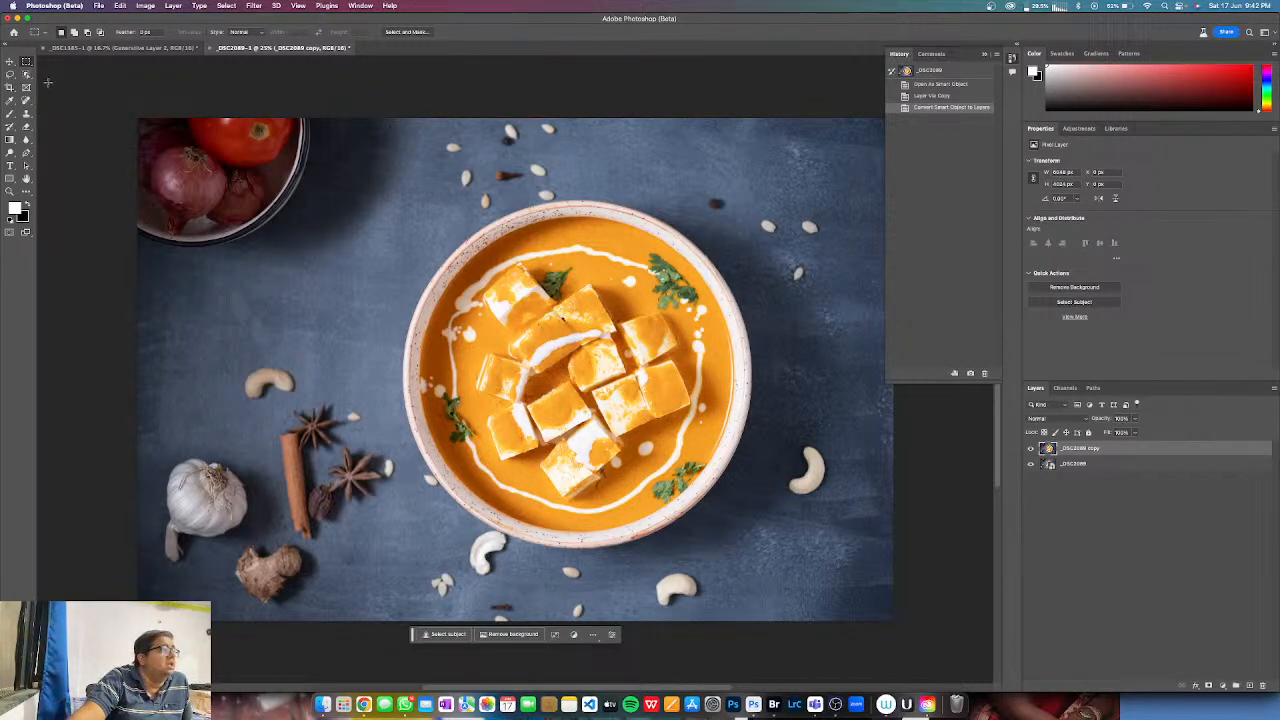
# - Make a rough selection of the large curry bowl with the Quick Selection tool
pyautogui.click(26, 75)
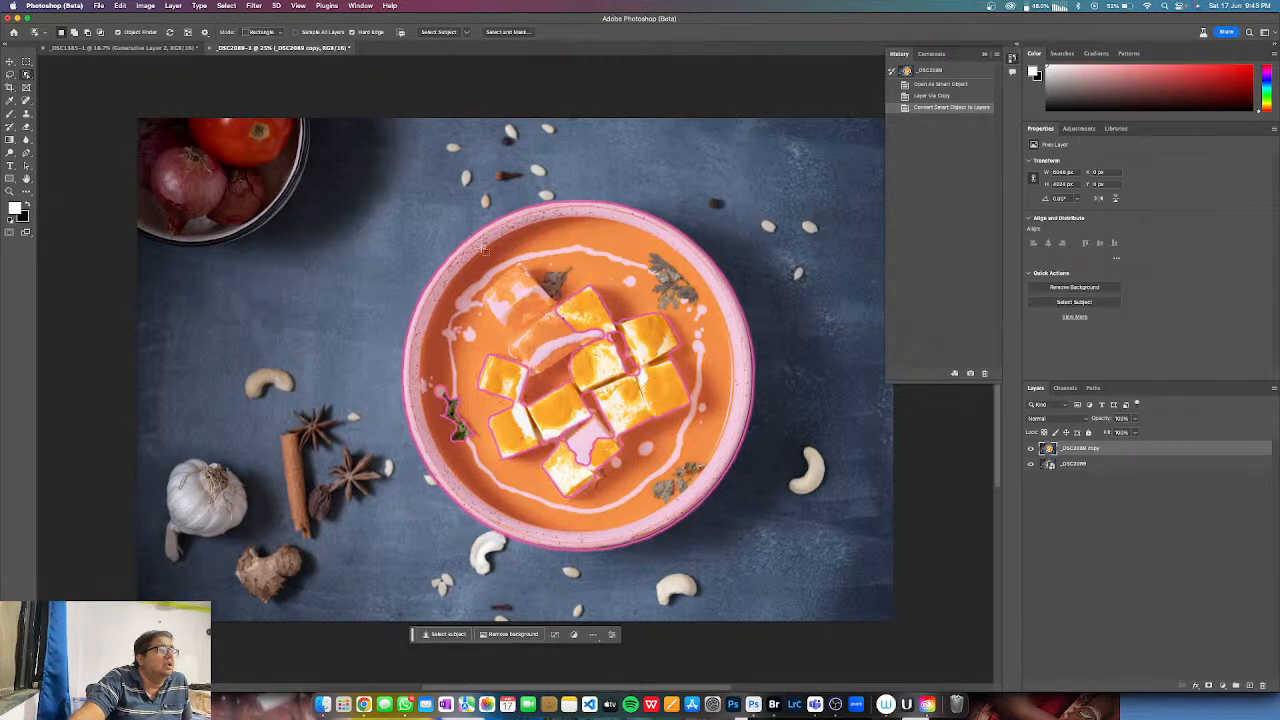
pyautogui.click(26, 75)
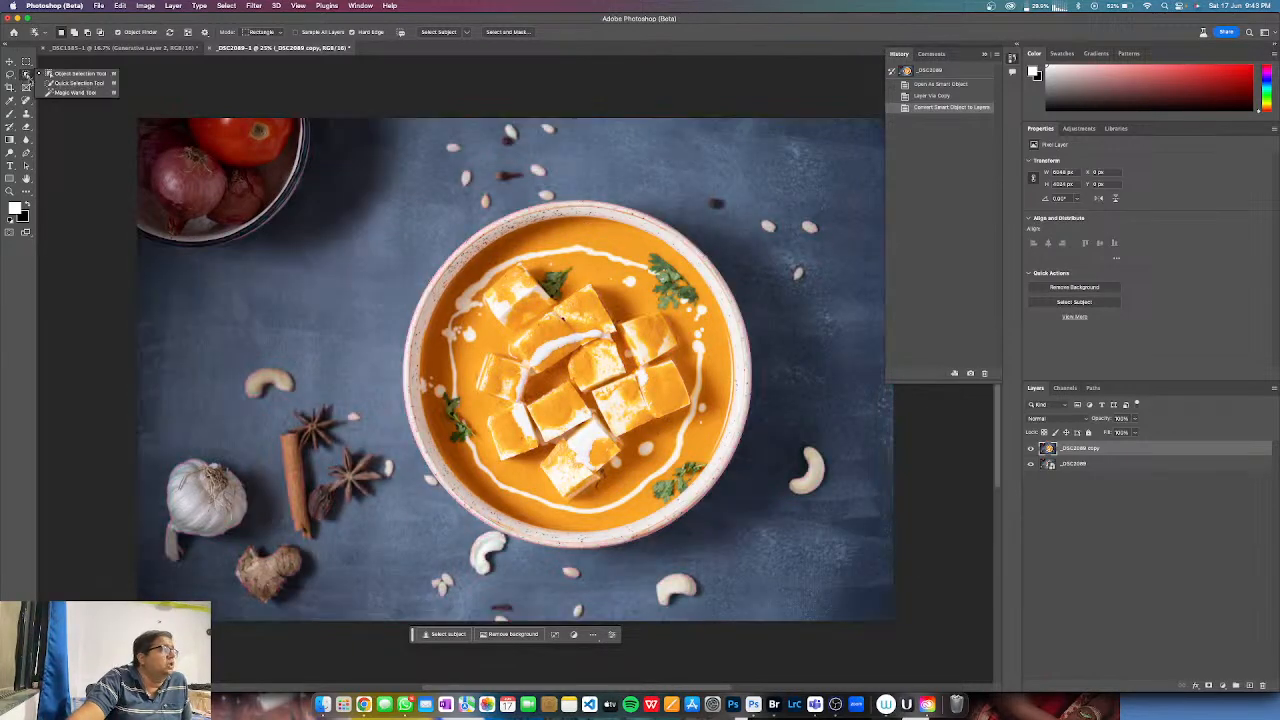
pyautogui.click(78, 83)
pyautogui.moveTo(469, 232)
pyautogui.mouseDown()
pyautogui.moveTo(527, 250)
pyautogui.moveTo(643, 393)
pyautogui.moveTo(661, 439)
pyautogui.moveTo(641, 443)
pyautogui.moveTo(508, 348)
pyautogui.moveTo(464, 248)
pyautogui.moveTo(427, 325)
pyautogui.moveTo(423, 462)
pyautogui.moveTo(447, 497)
pyautogui.moveTo(495, 522)
pyautogui.mouseUp()
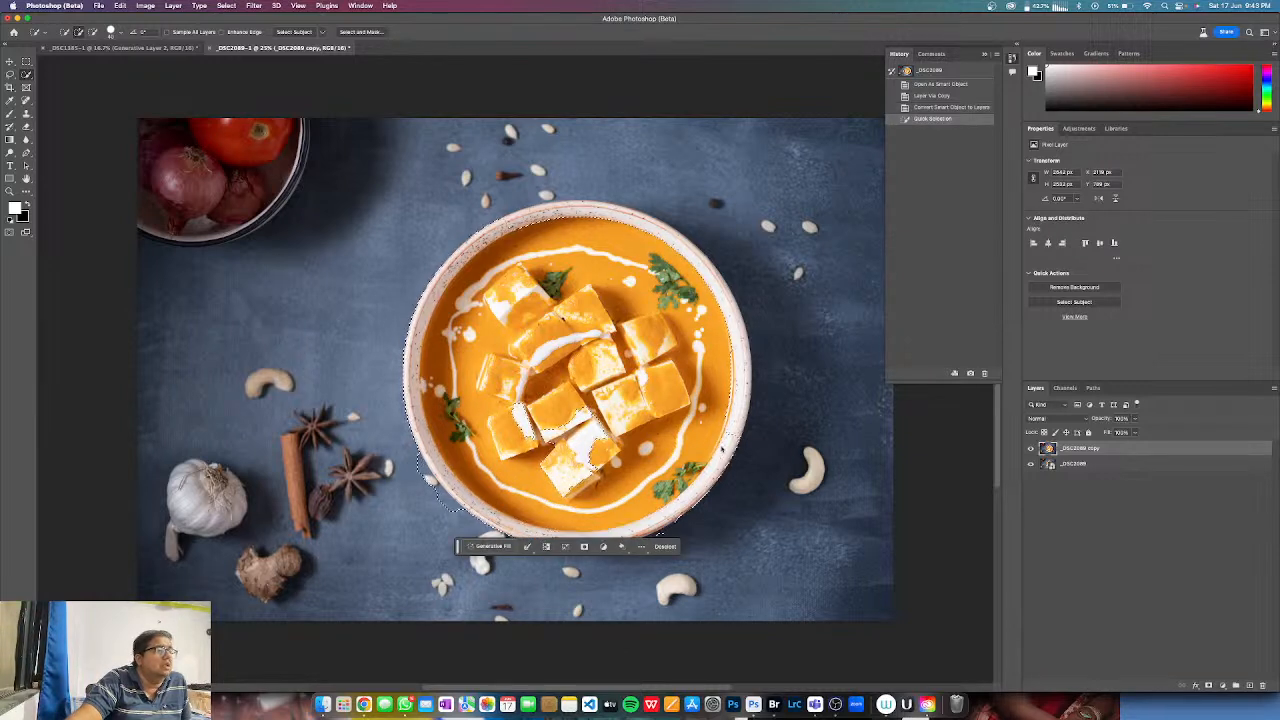
# - Refine the bowl selection along its lower rim, adding the missing edge and subtracting the background spill
pyautogui.moveTo(738, 390); pyautogui.dragTo(680, 525)
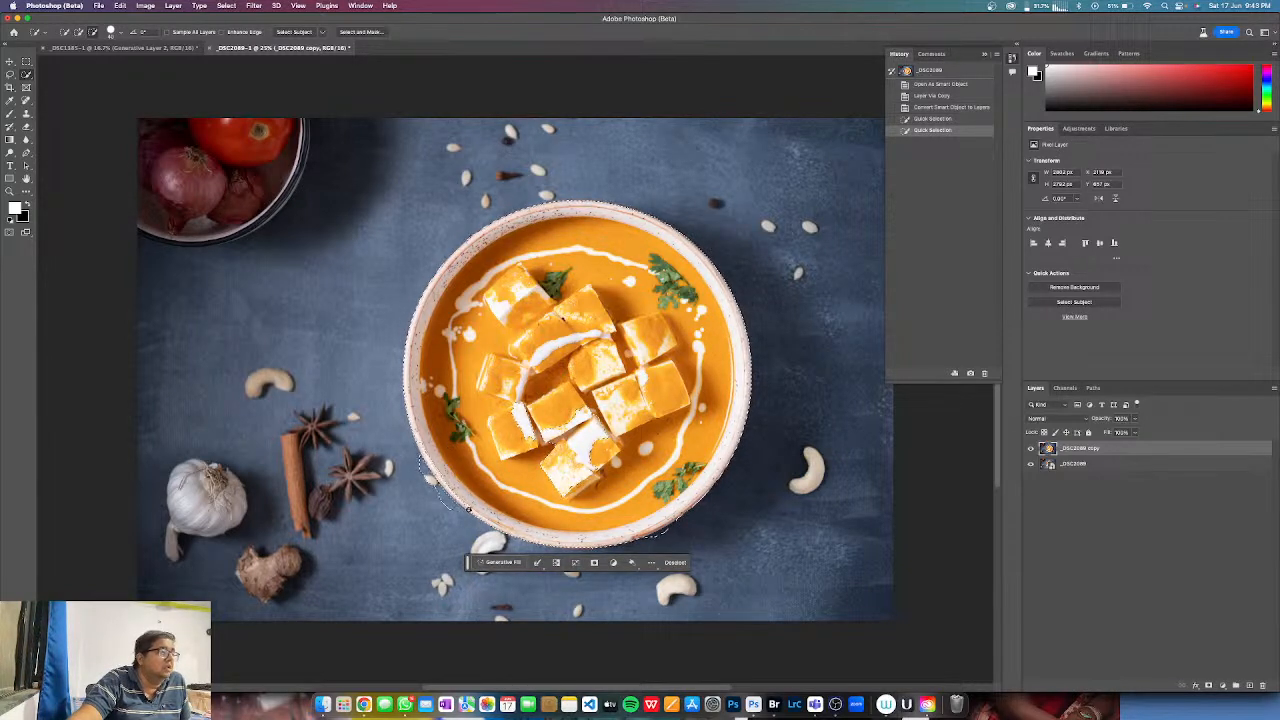
pyautogui.moveTo(467, 508); pyautogui.dragTo(413, 450)
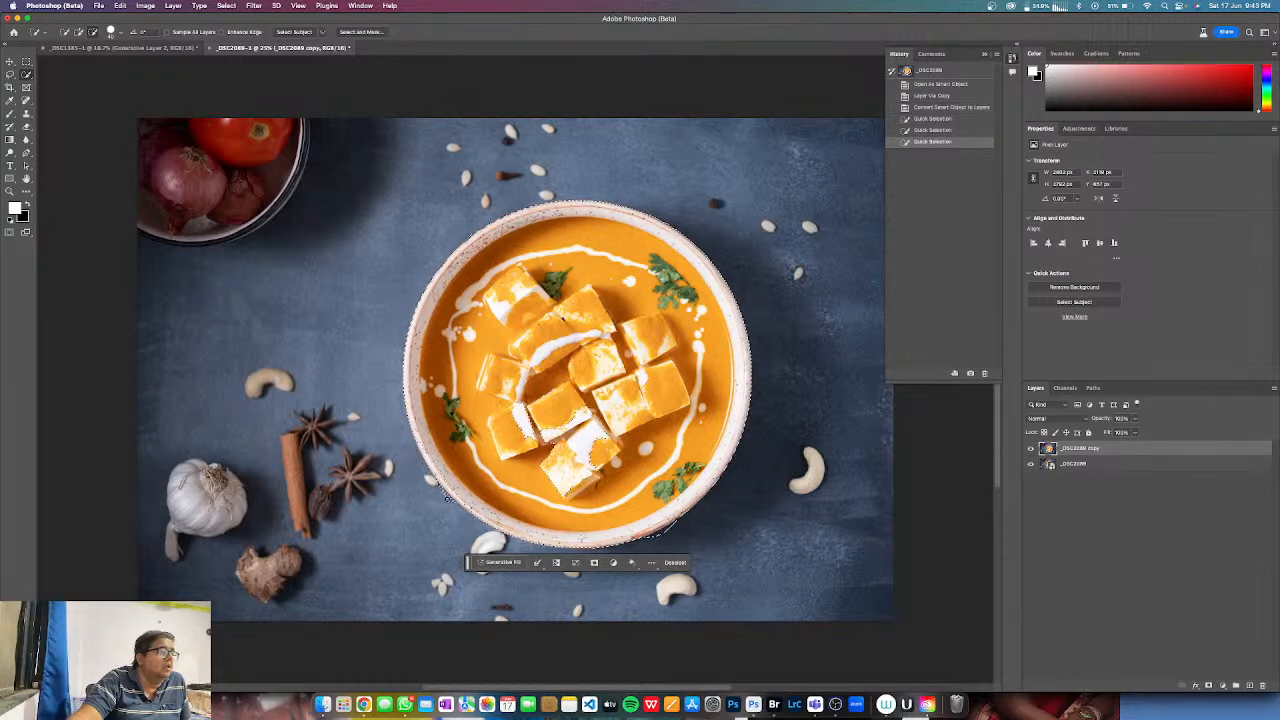
pyautogui.moveTo(444, 489); pyautogui.dragTo(484, 517)
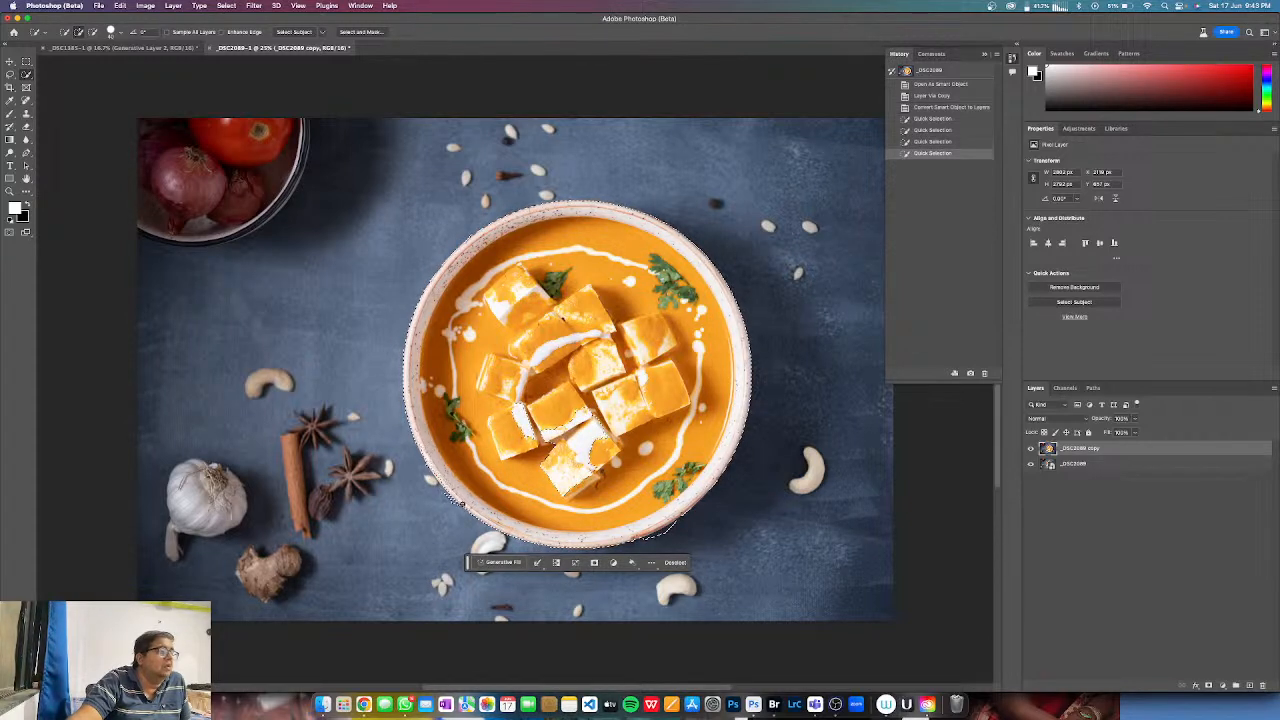
pyautogui.moveTo(460, 503); pyautogui.dragTo(680, 542)
pyautogui.press('alt')
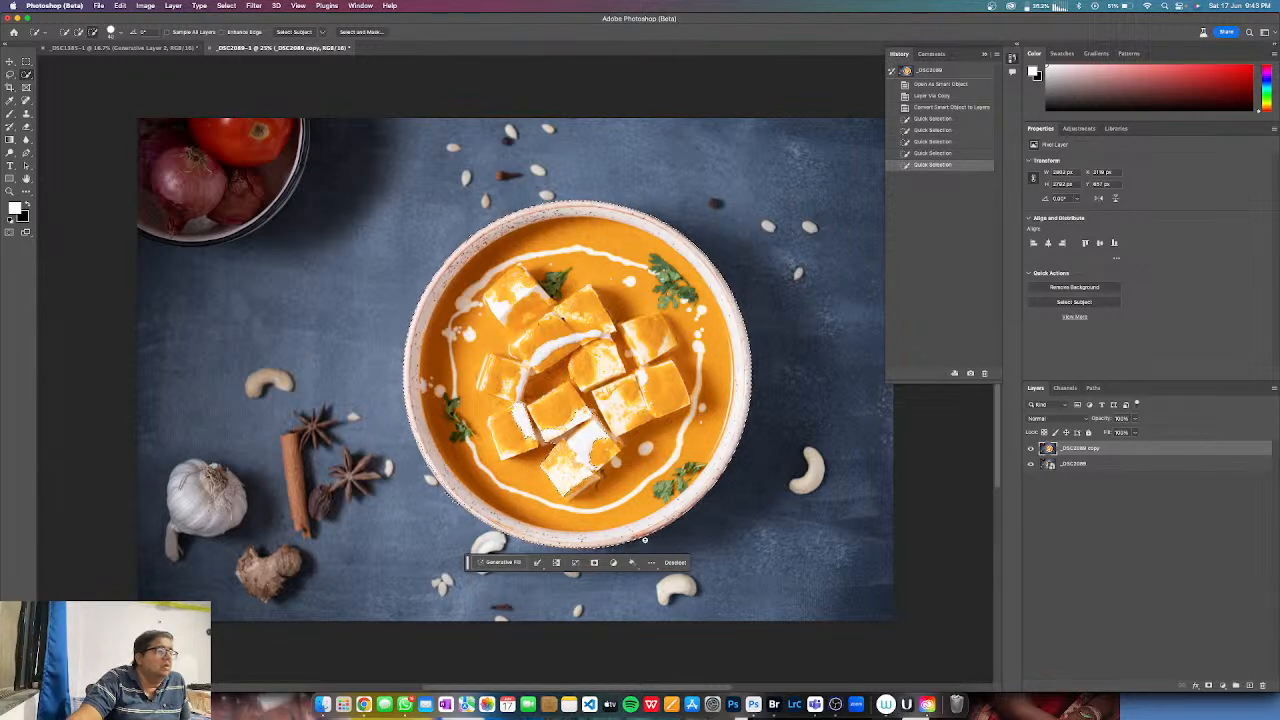
pyautogui.moveTo(645, 540); pyautogui.dragTo(412, 508)
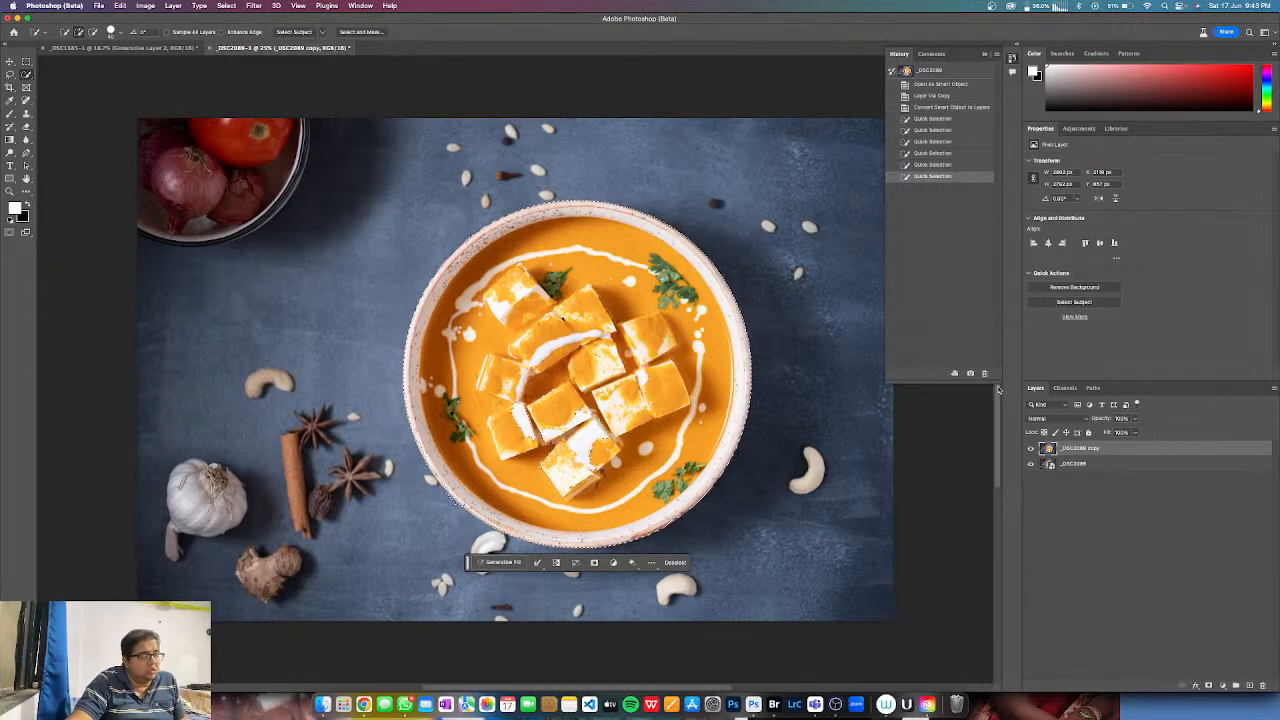
# - Copy the bowl to a new layer, move it over the vegetable bowl in the photo's upper-left corner and rotate it clockwise
pyautogui.hotkey('ctrl', 'c')
pyautogui.hotkey('ctrl', 'v')
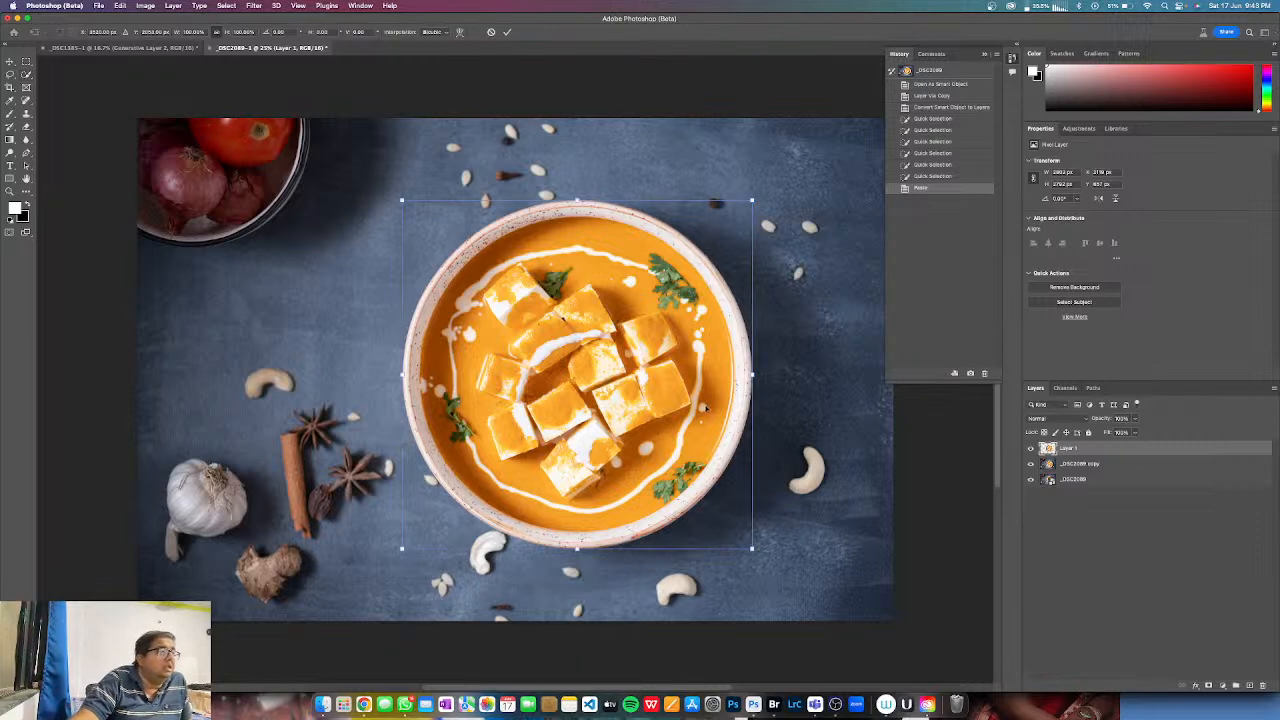
pyautogui.moveTo(660, 388); pyautogui.dragTo(404, 277)
pyautogui.moveTo(445, 120); pyautogui.dragTo(316, 186)
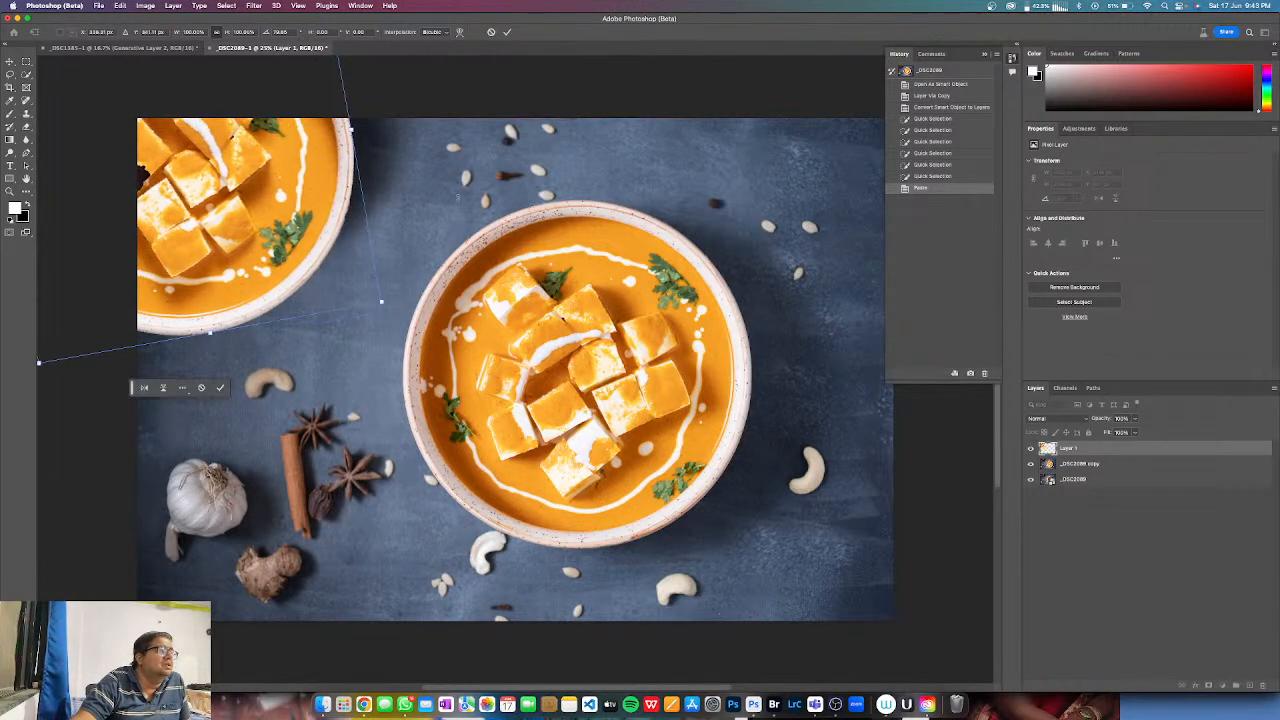
pyautogui.click(505, 33)
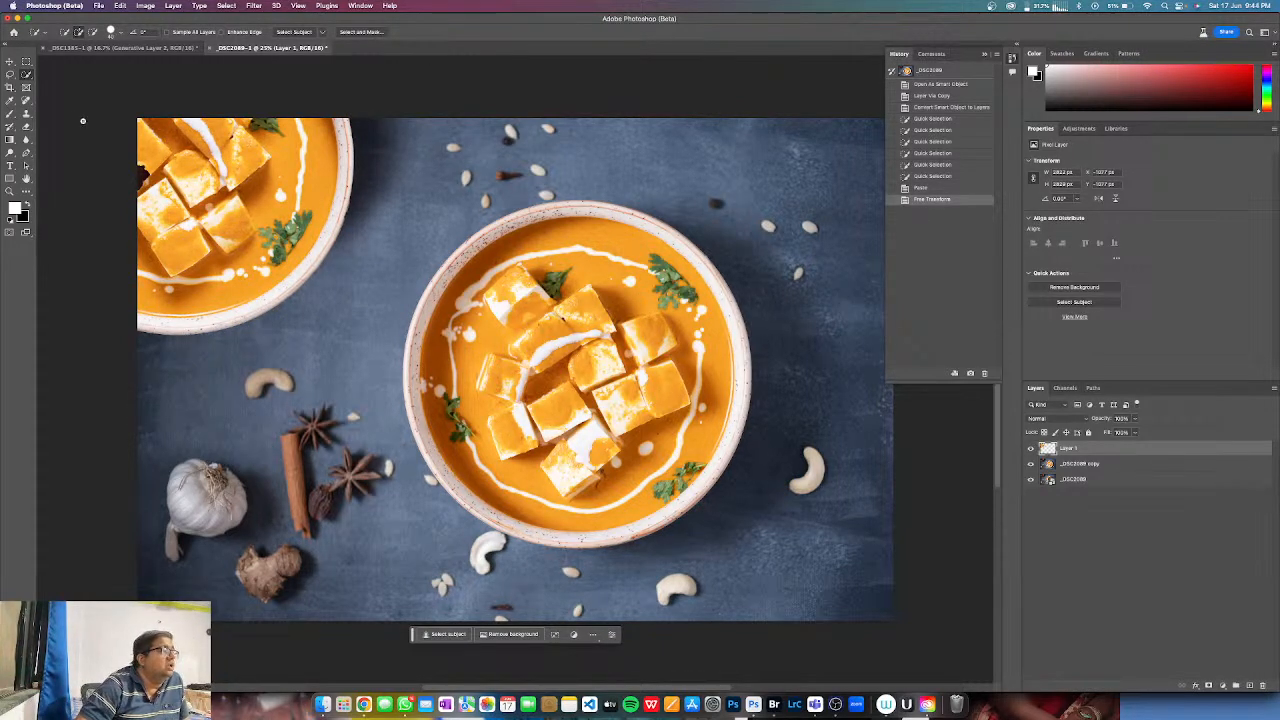
# - Shift the pasted bowl slightly further into the photo's upper-left corner
pyautogui.click(11, 75)
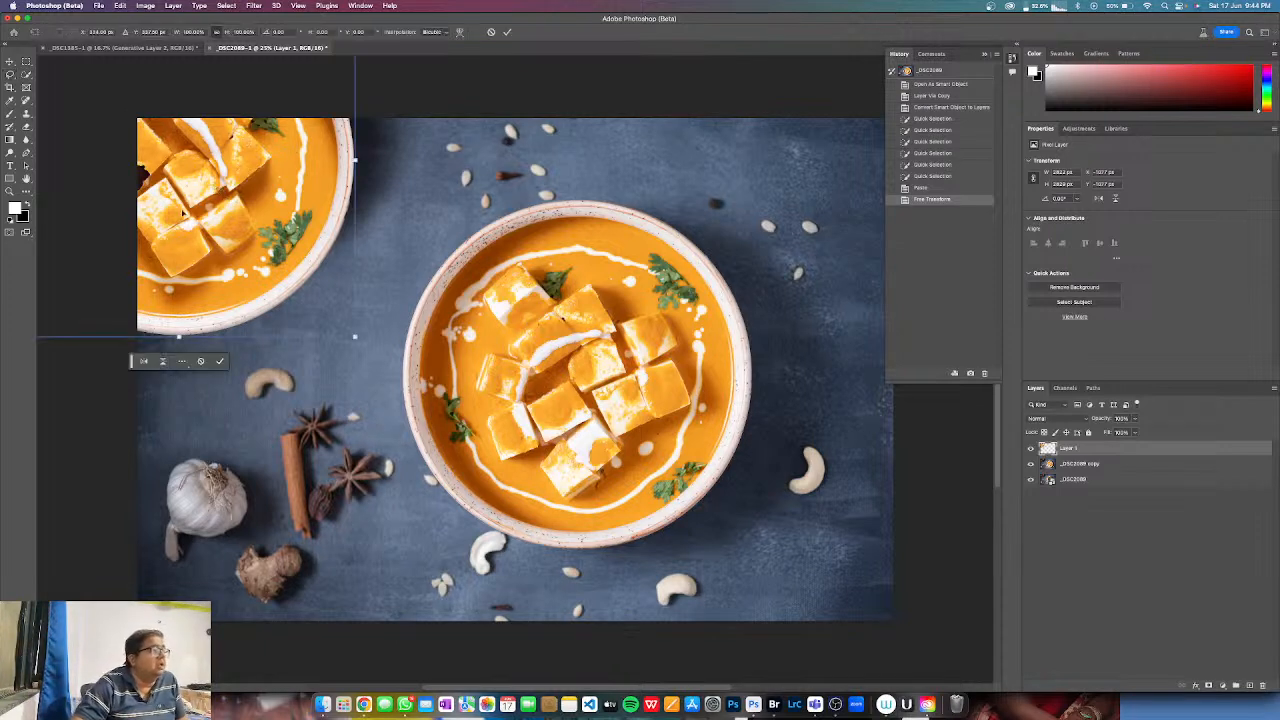
pyautogui.hotkey('ctrl', 't')
pyautogui.moveTo(219, 224); pyautogui.dragTo(212, 224)
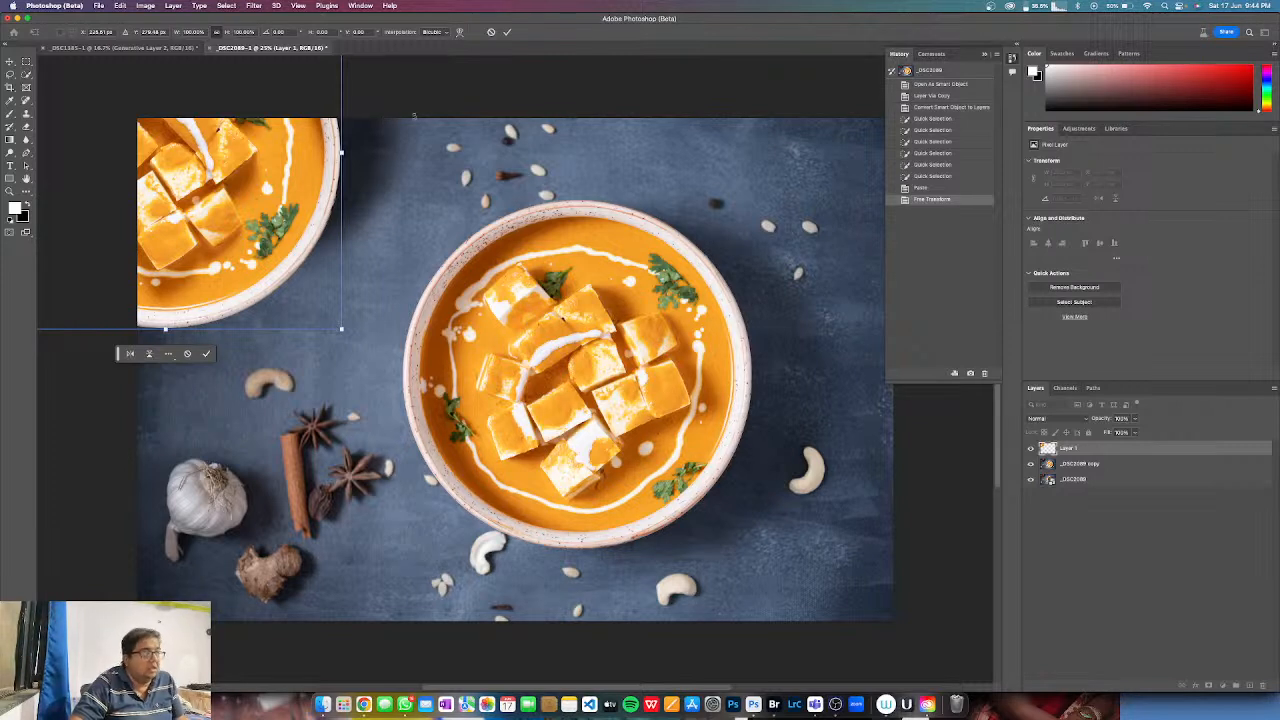
pyautogui.press('Return')
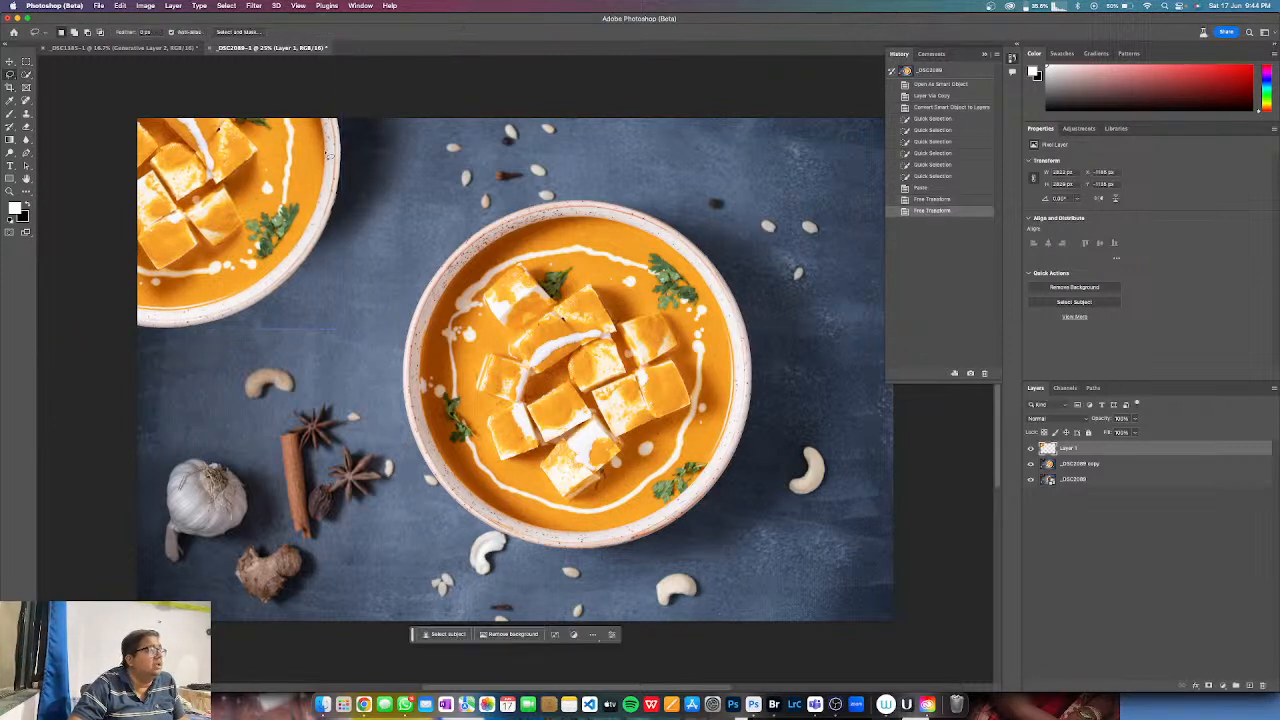
# - Lasso the background strip along the pasted bowl's lower-right rim and run Generative Fill with the prompt "bowl shadows"
pyautogui.moveTo(373, 119)
pyautogui.mouseDown()
pyautogui.moveTo(346, 292)
pyautogui.moveTo(318, 329)
pyautogui.moveTo(272, 349)
pyautogui.moveTo(232, 328)
pyautogui.moveTo(321, 262)
pyautogui.moveTo(340, 221)
pyautogui.moveTo(372, 119)
pyautogui.mouseUp()
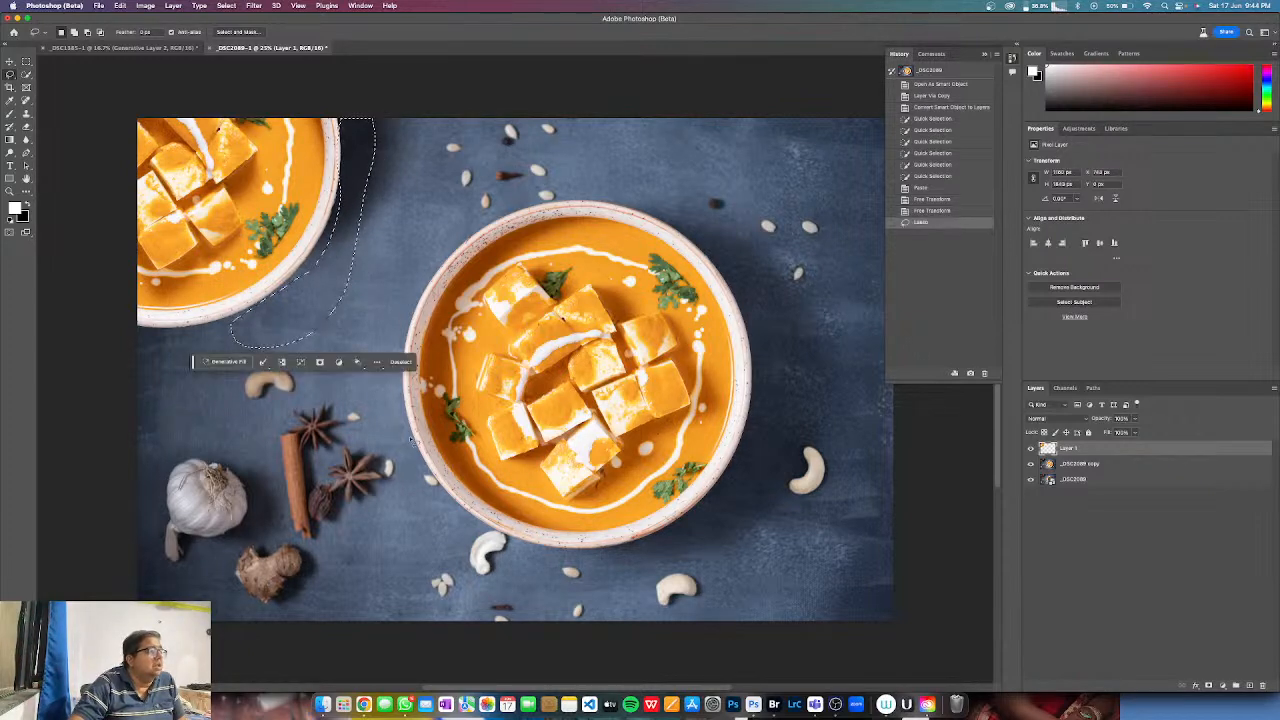
pyautogui.click(220, 362)
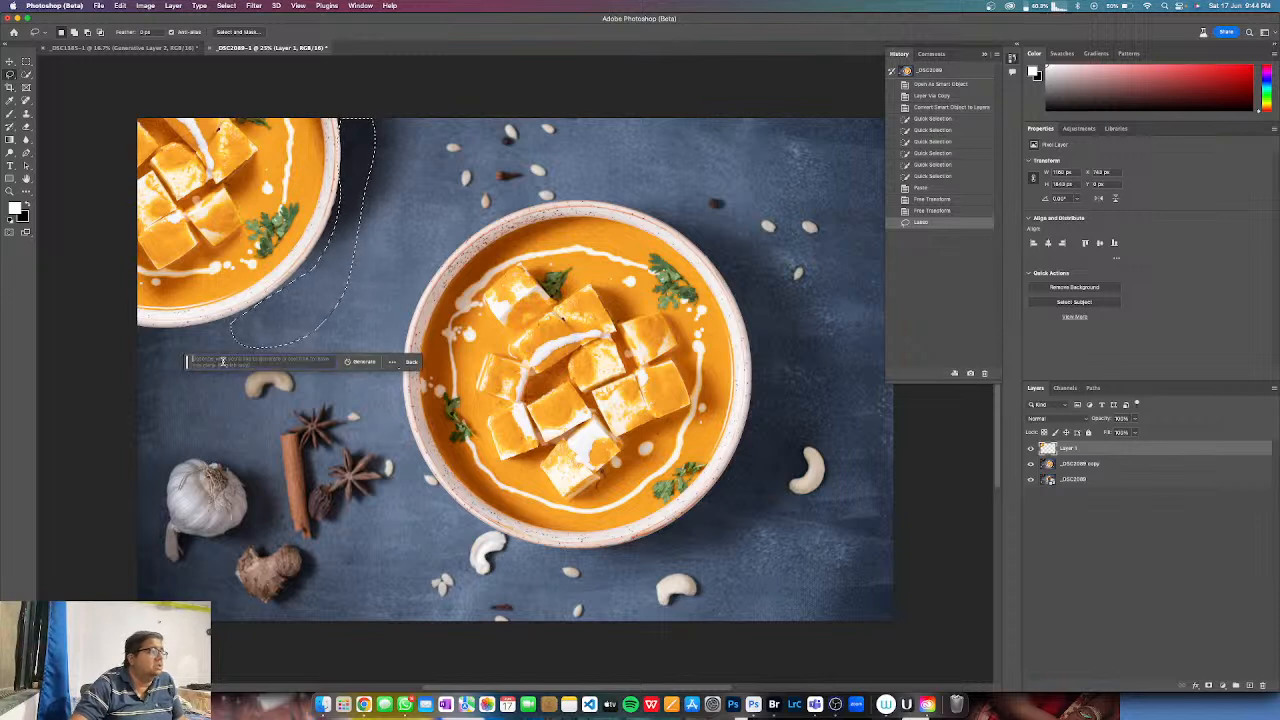
pyautogui.write('bowl cho')
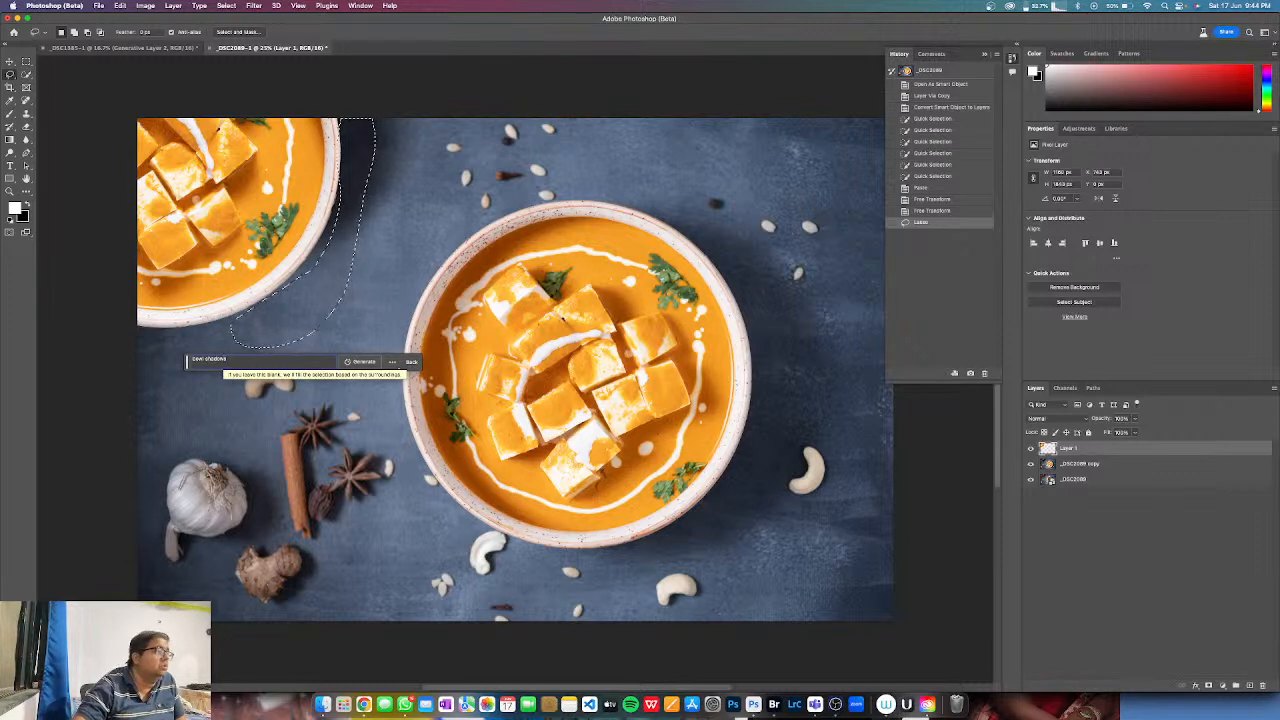
pyautogui.click(362, 362)
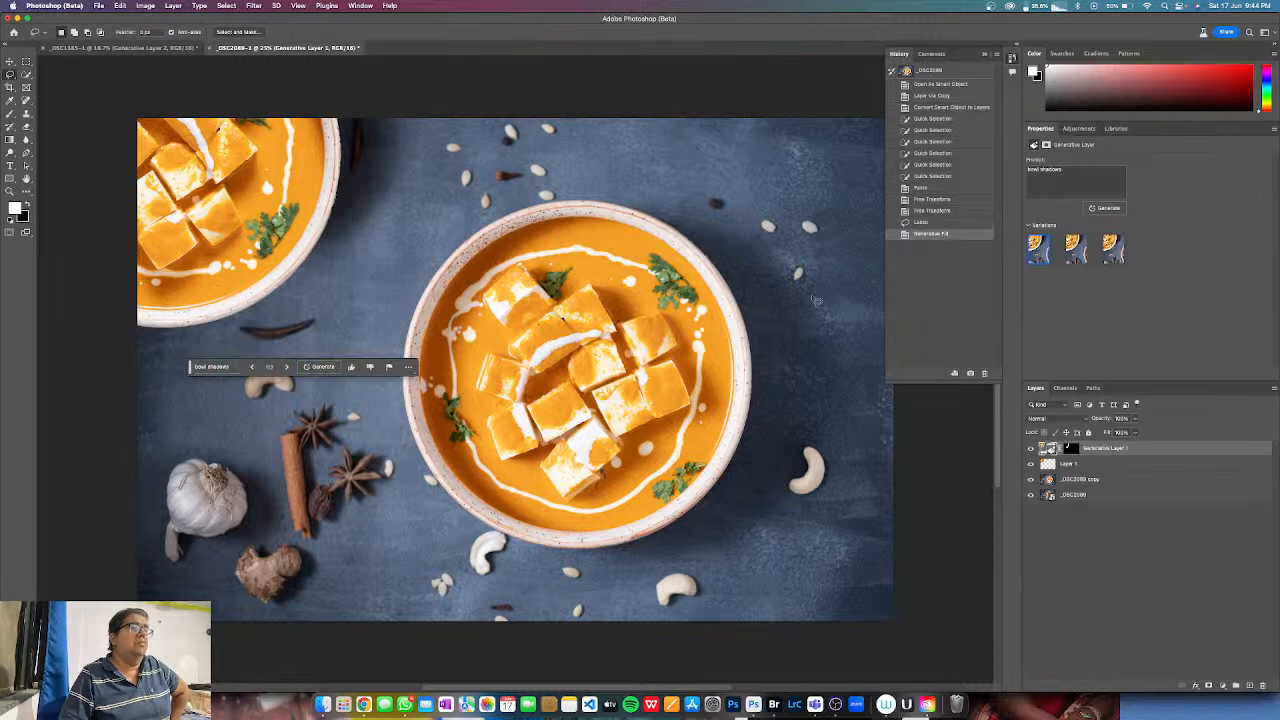
# - Compare the second and third bowl shadows variations, keep the third and leave no selection active
pyautogui.click(1076, 250)
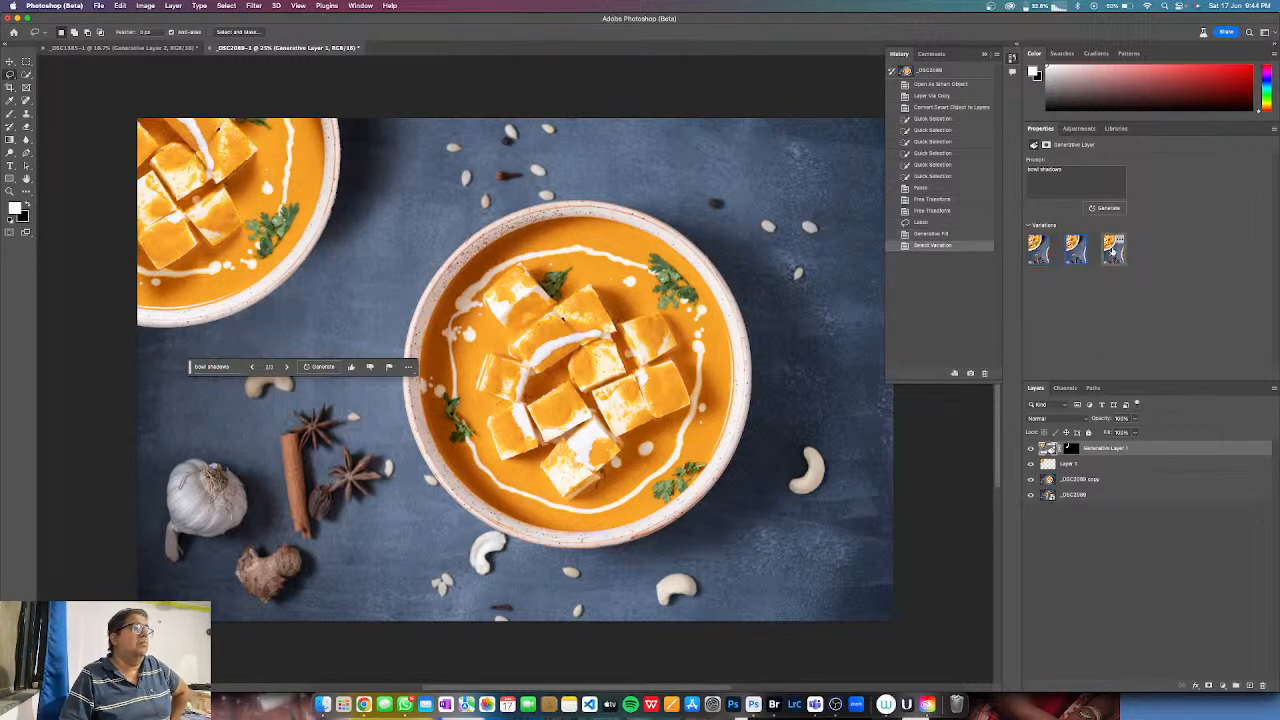
pyautogui.click(1113, 250)
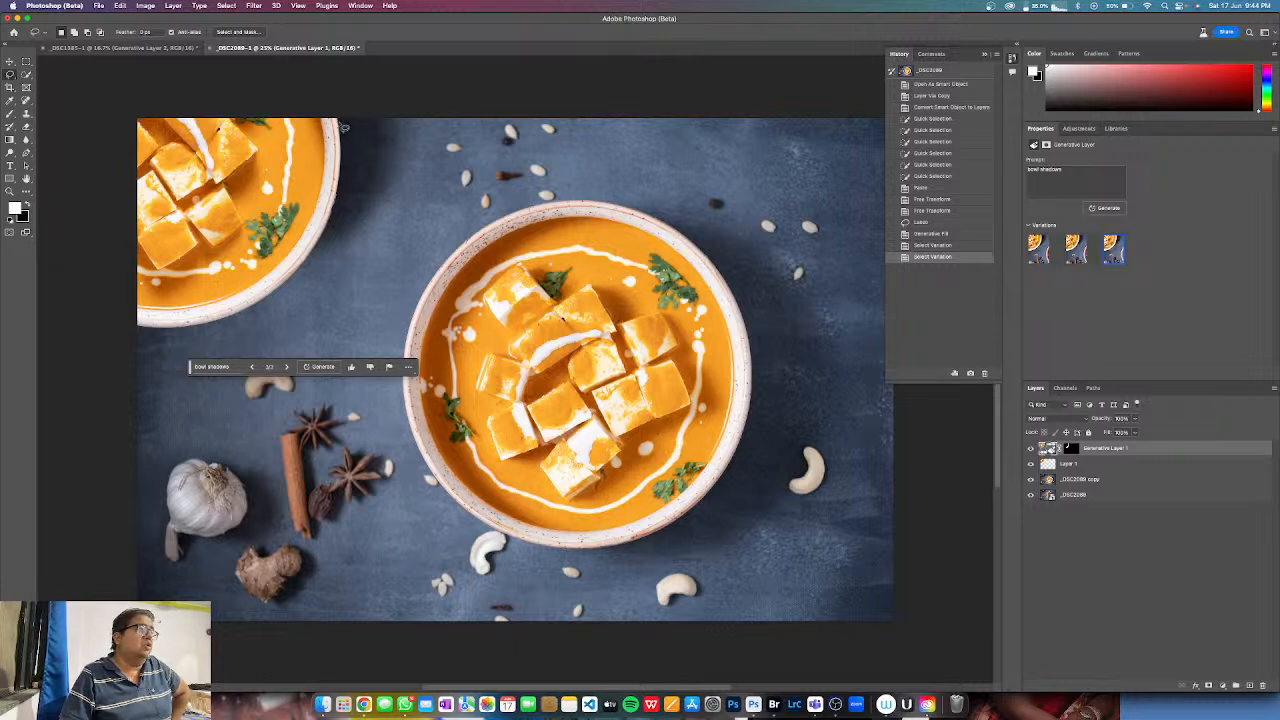
pyautogui.moveTo(340, 121); pyautogui.dragTo(312, 251)
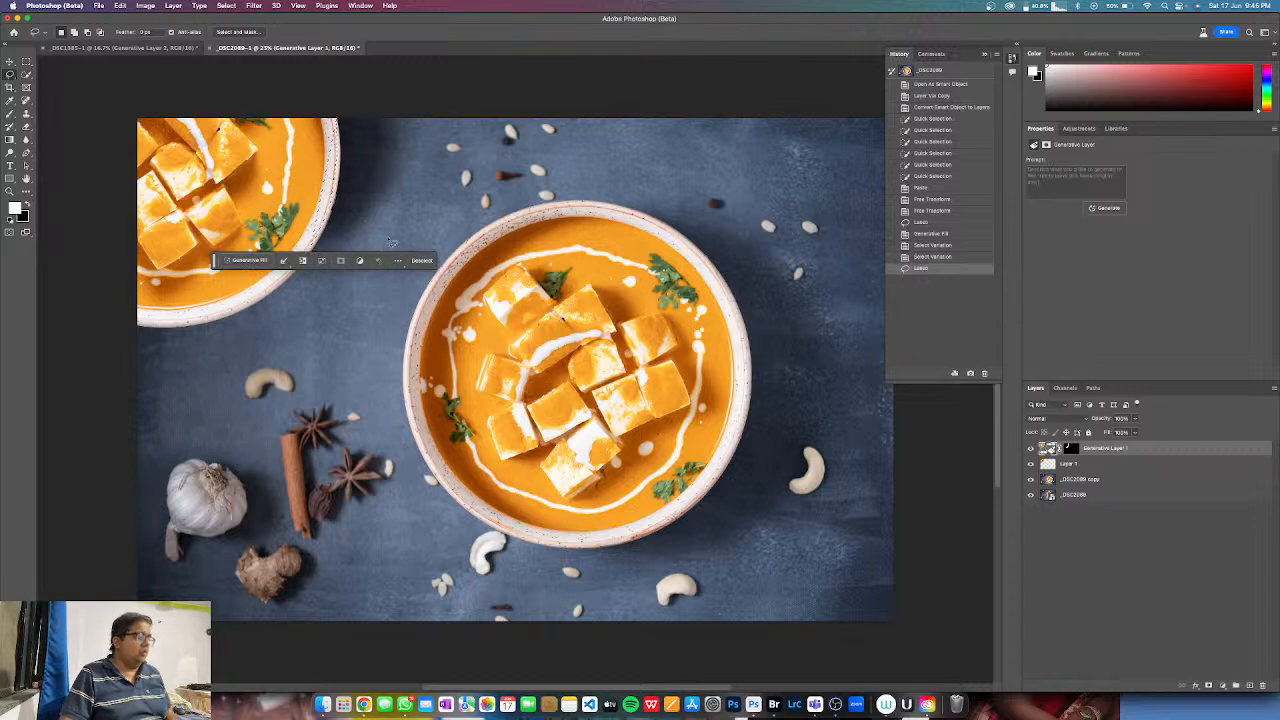
pyautogui.press('super+d')
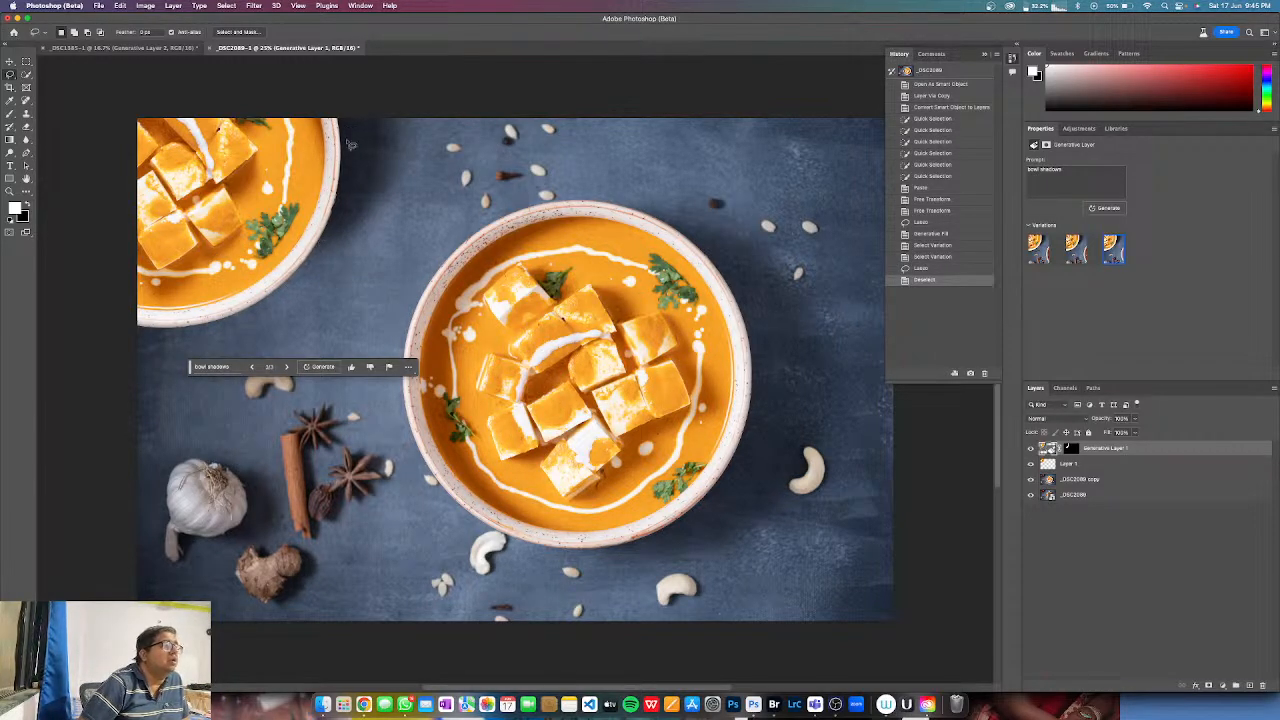
# - Lasso the background beneath the pasted bowl's lower-right rim and run Generative Fill with the prompt "shadows"
pyautogui.moveTo(367, 211)
pyautogui.mouseDown()
pyautogui.moveTo(311, 341)
pyautogui.moveTo(240, 360)
pyautogui.moveTo(249, 318)
pyautogui.moveTo(318, 251)
pyautogui.mouseUp()
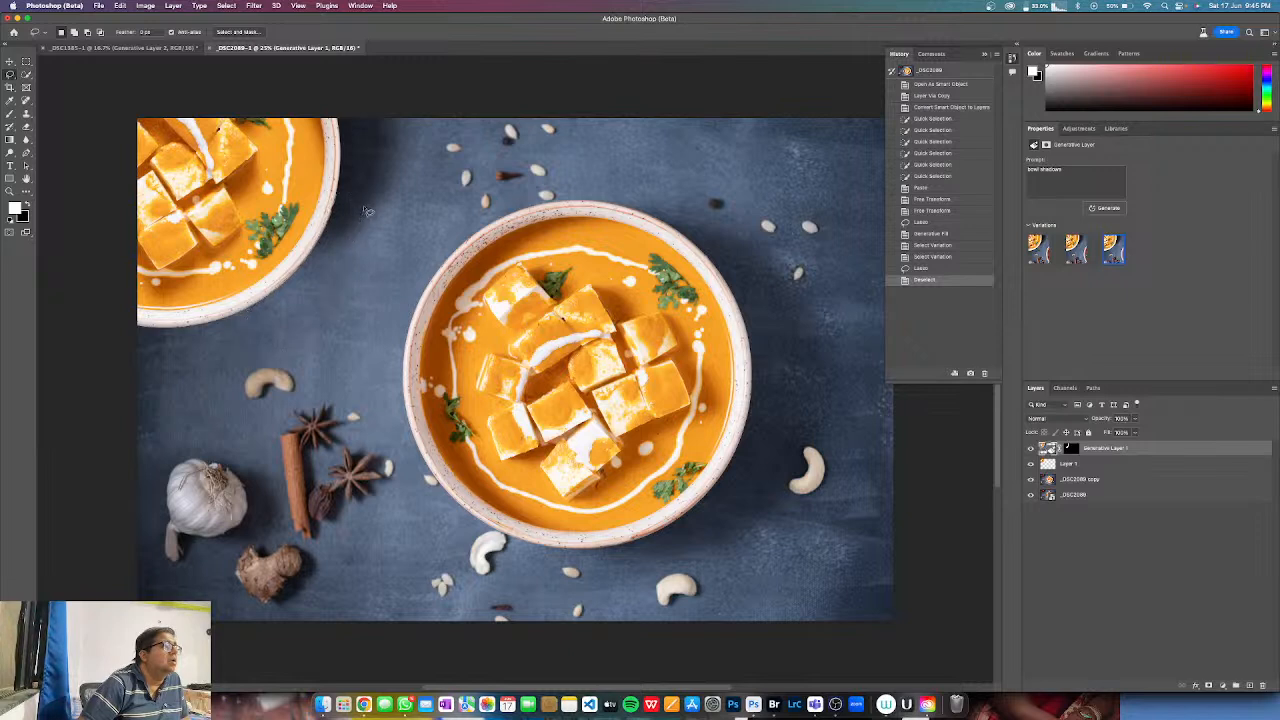
pyautogui.moveTo(368, 212); pyautogui.dragTo(366, 210)
pyautogui.click(222, 374)
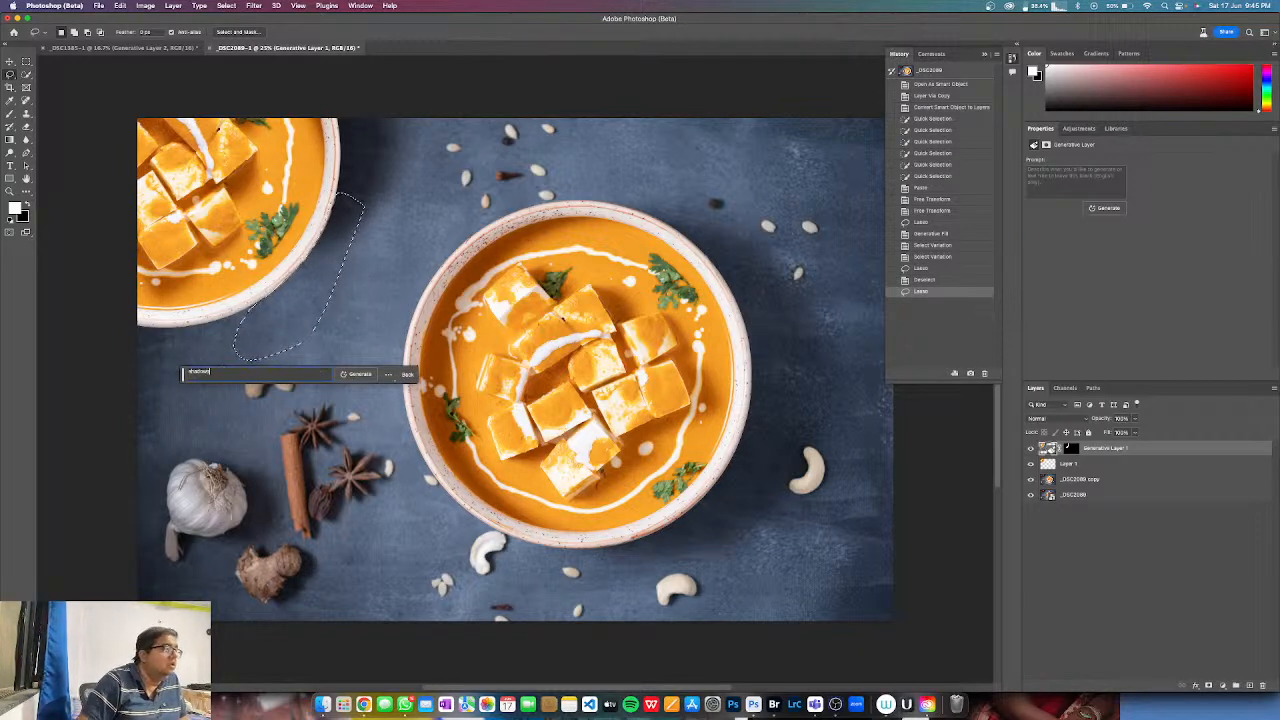
pyautogui.click(356, 374)
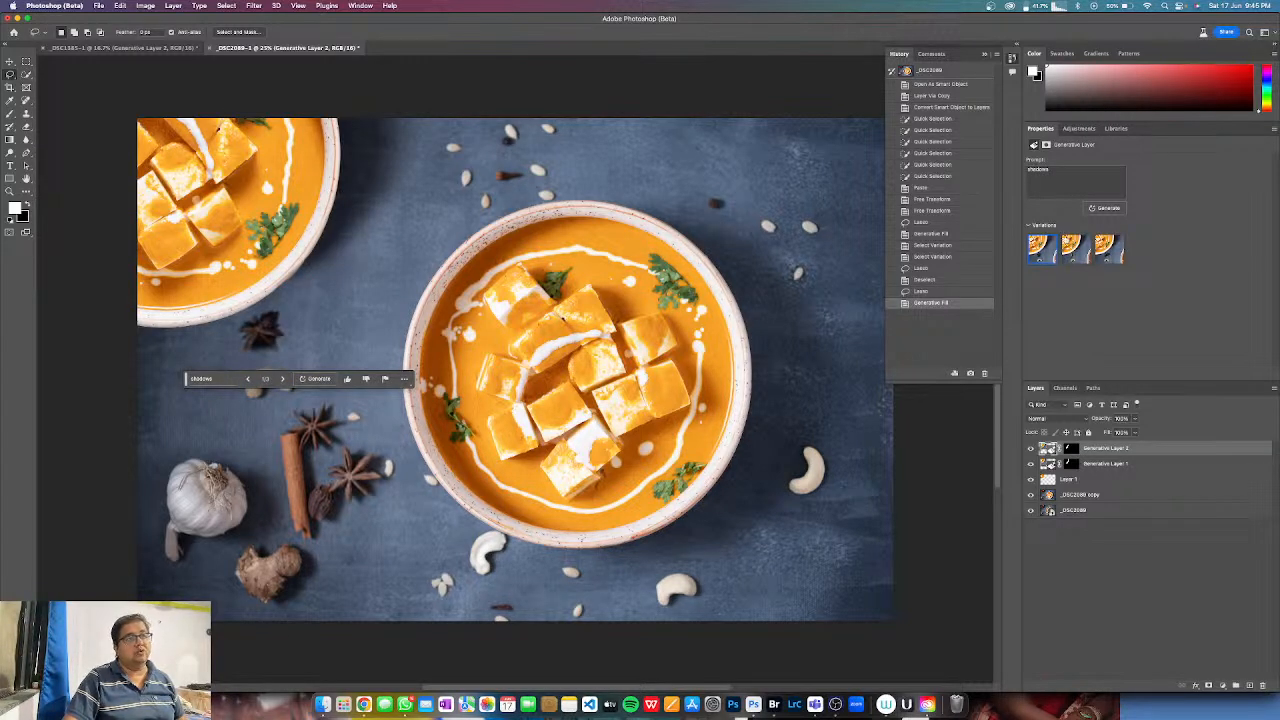
# - Compare the second and third shadows variations, ending on the second
pyautogui.click(1075, 252)
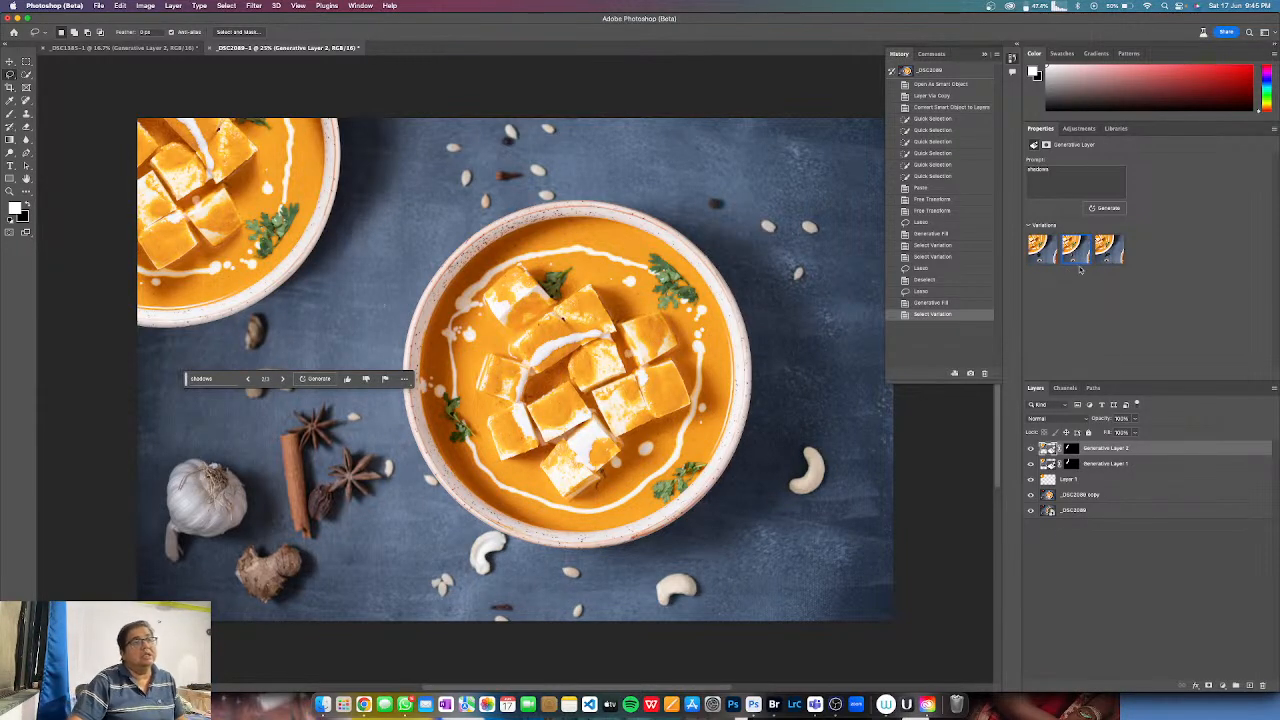
pyautogui.click(1103, 256)
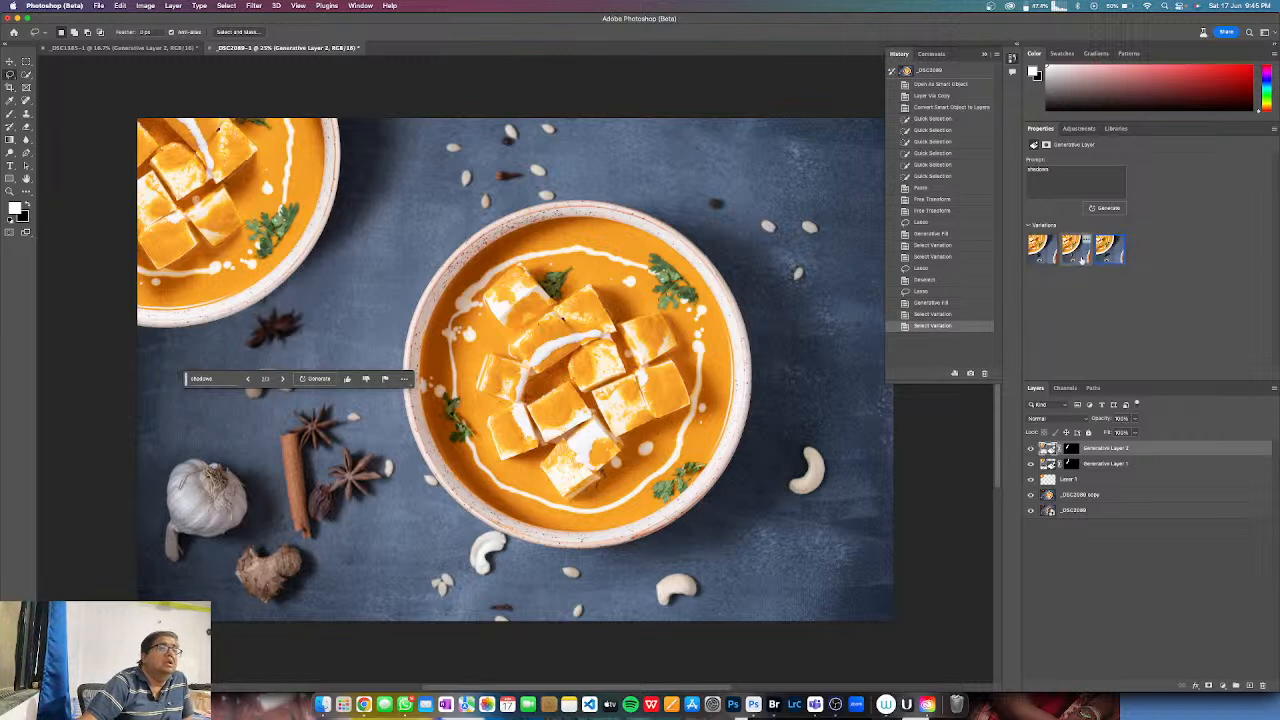
pyautogui.click(1077, 254)
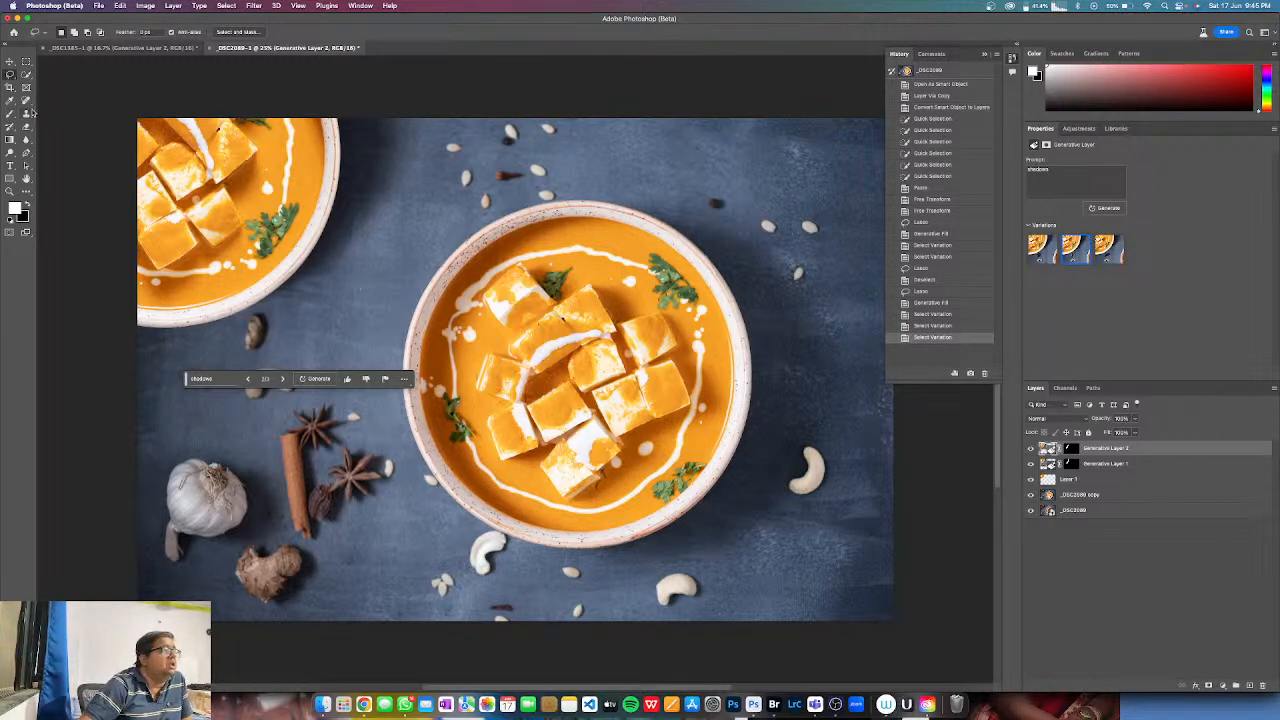
pyautogui.click(26, 100)
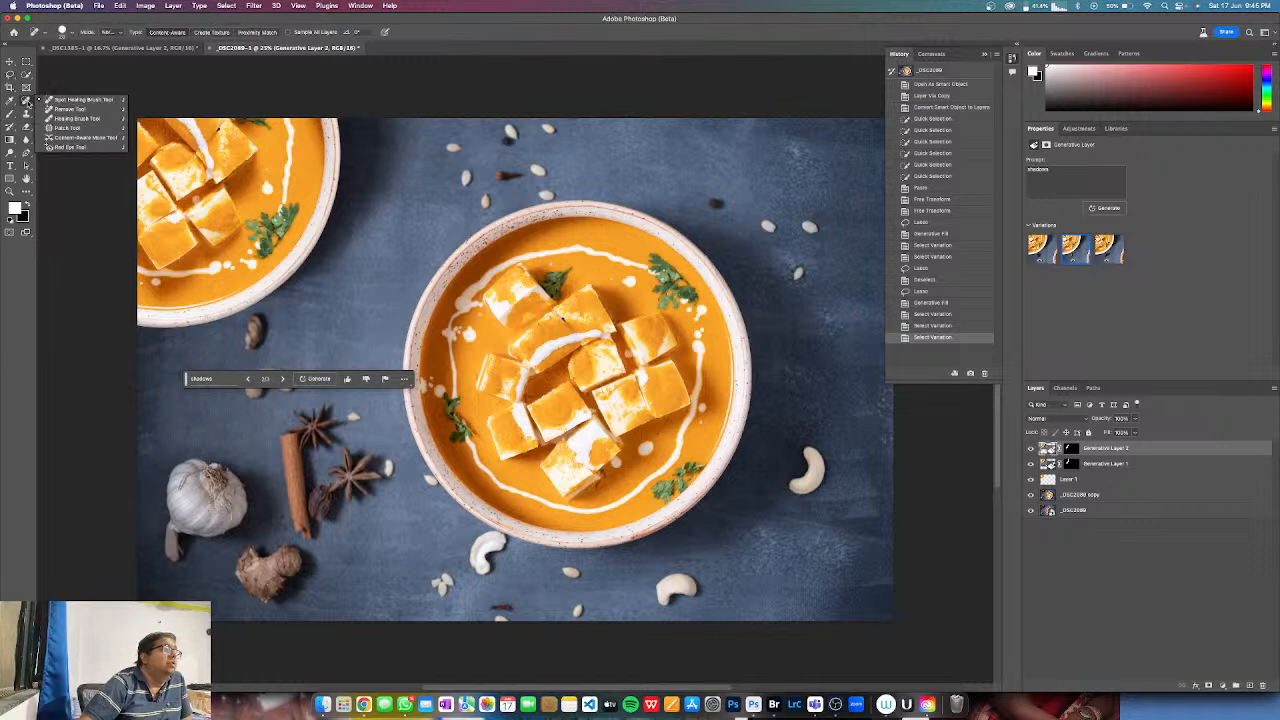
pyautogui.click(26, 87)
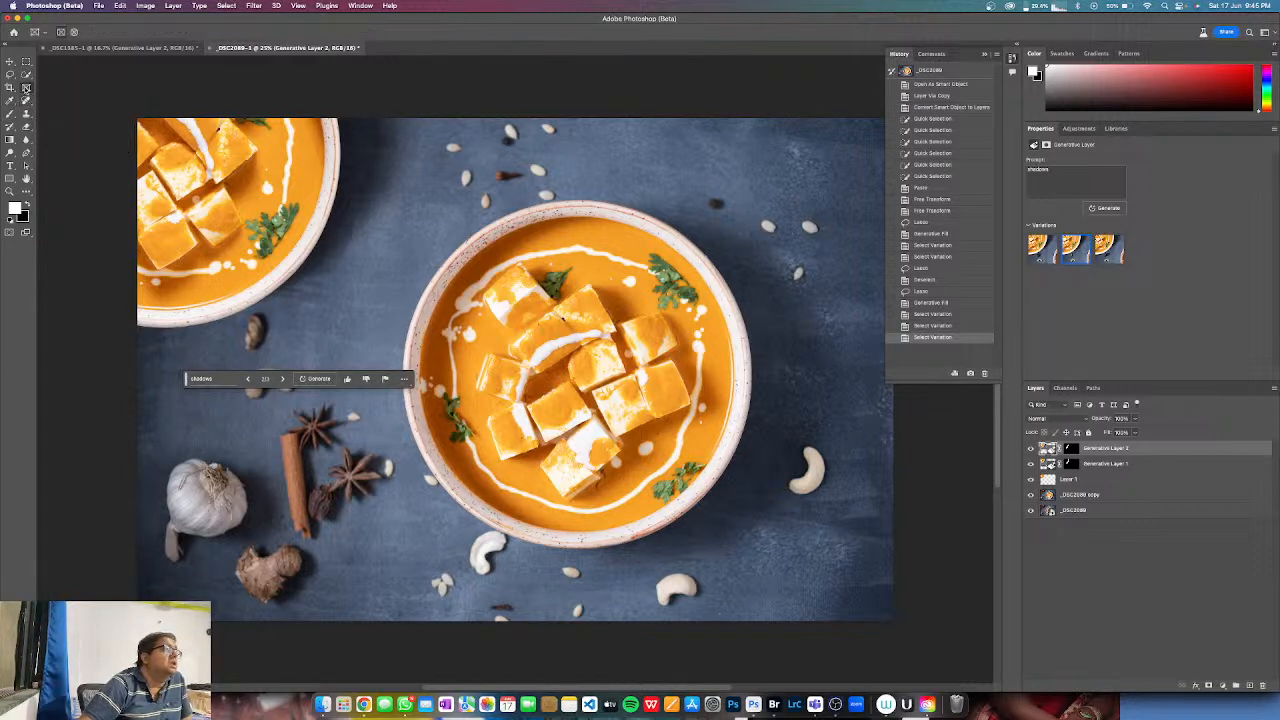
pyautogui.click(26, 76)
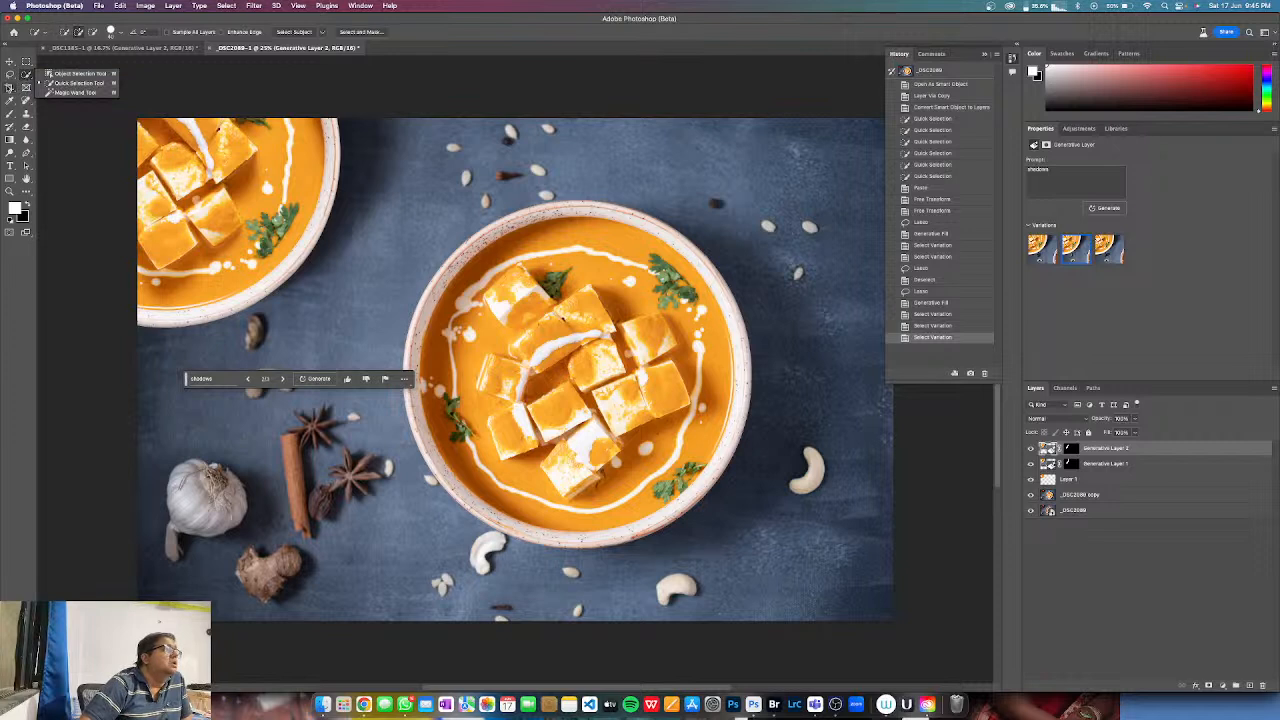
pyautogui.click(9, 87)
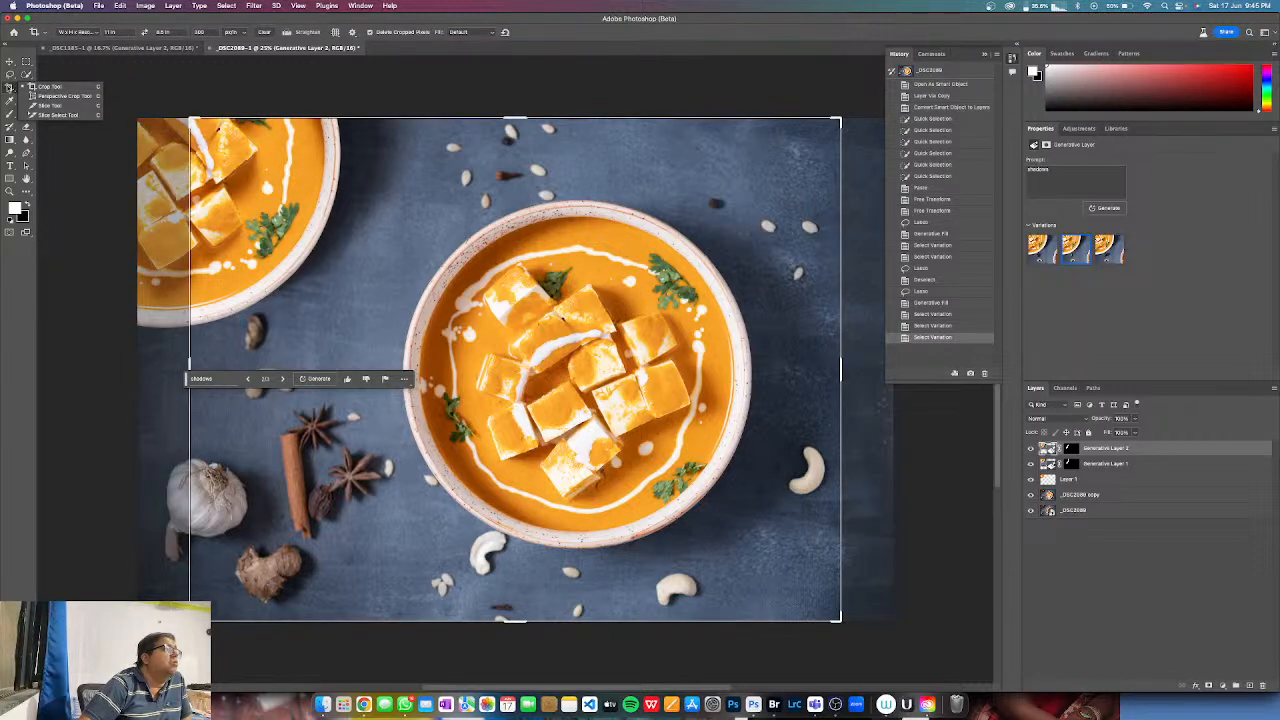
pyautogui.click(9, 113)
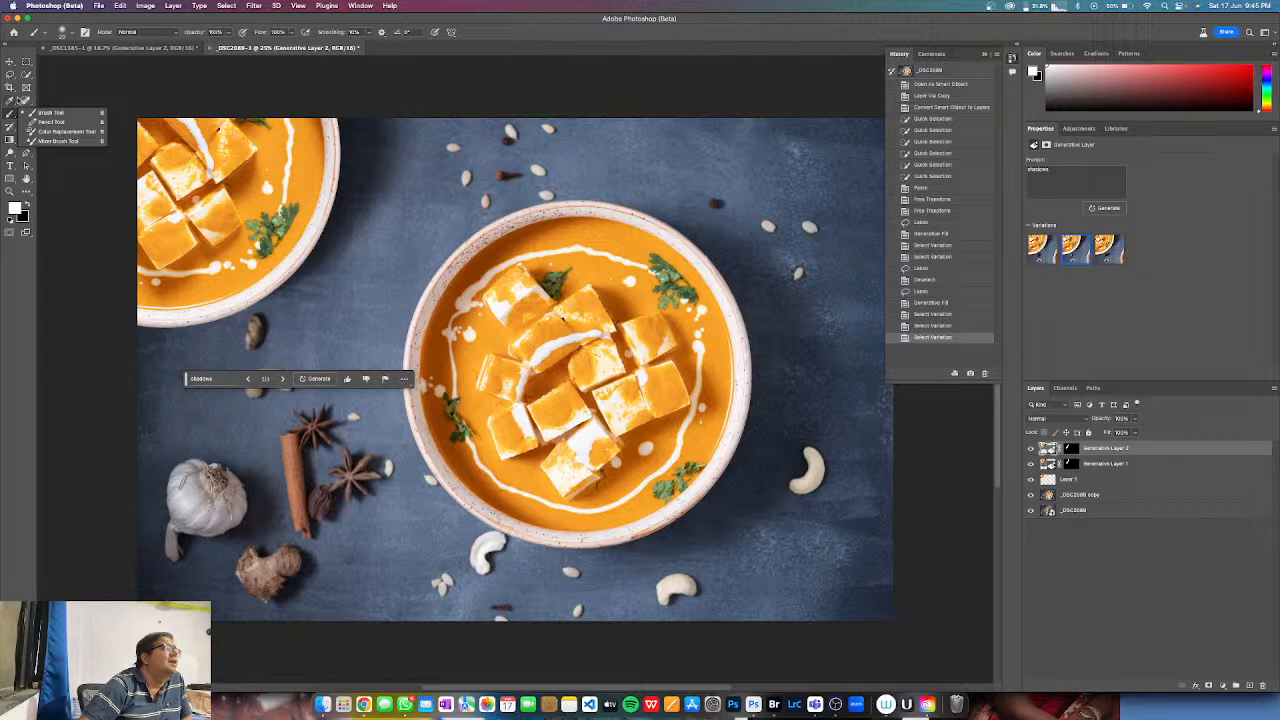
pyautogui.click(71, 88)
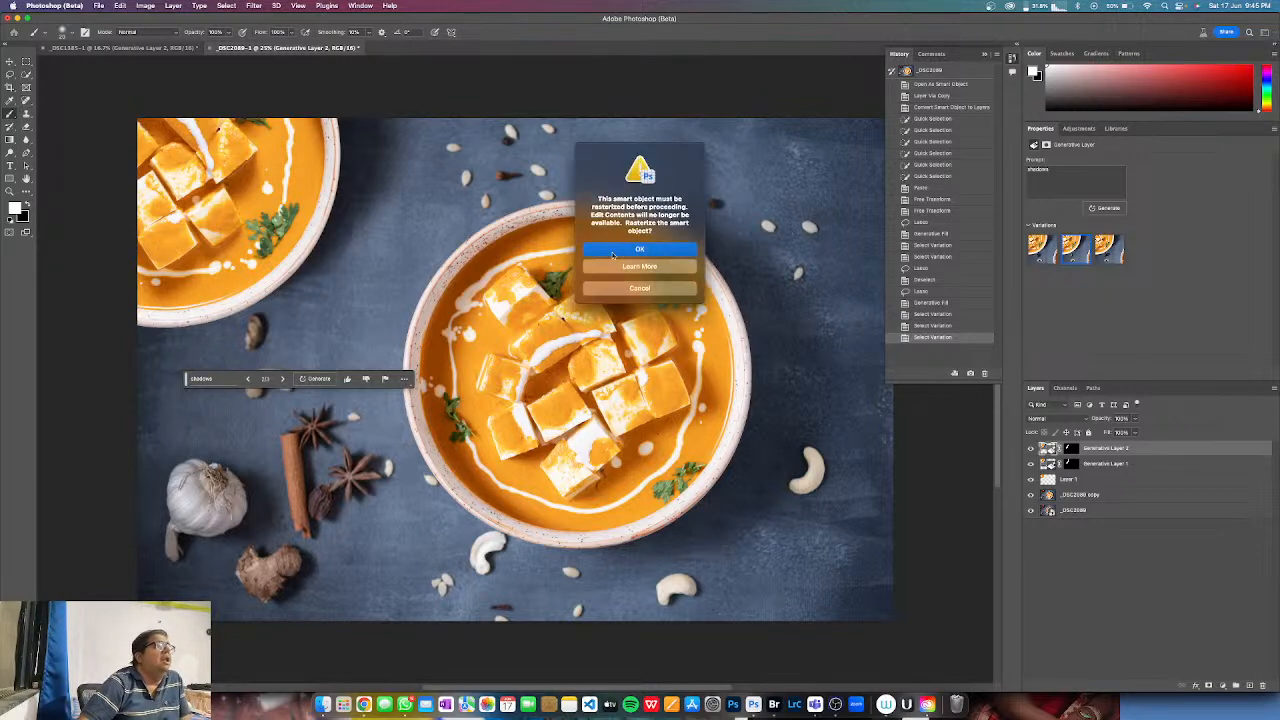
pyautogui.click(616, 252)
# - Activate the Remove Tool and stamp all visible layers into a new top layer
pyautogui.click(26, 101)
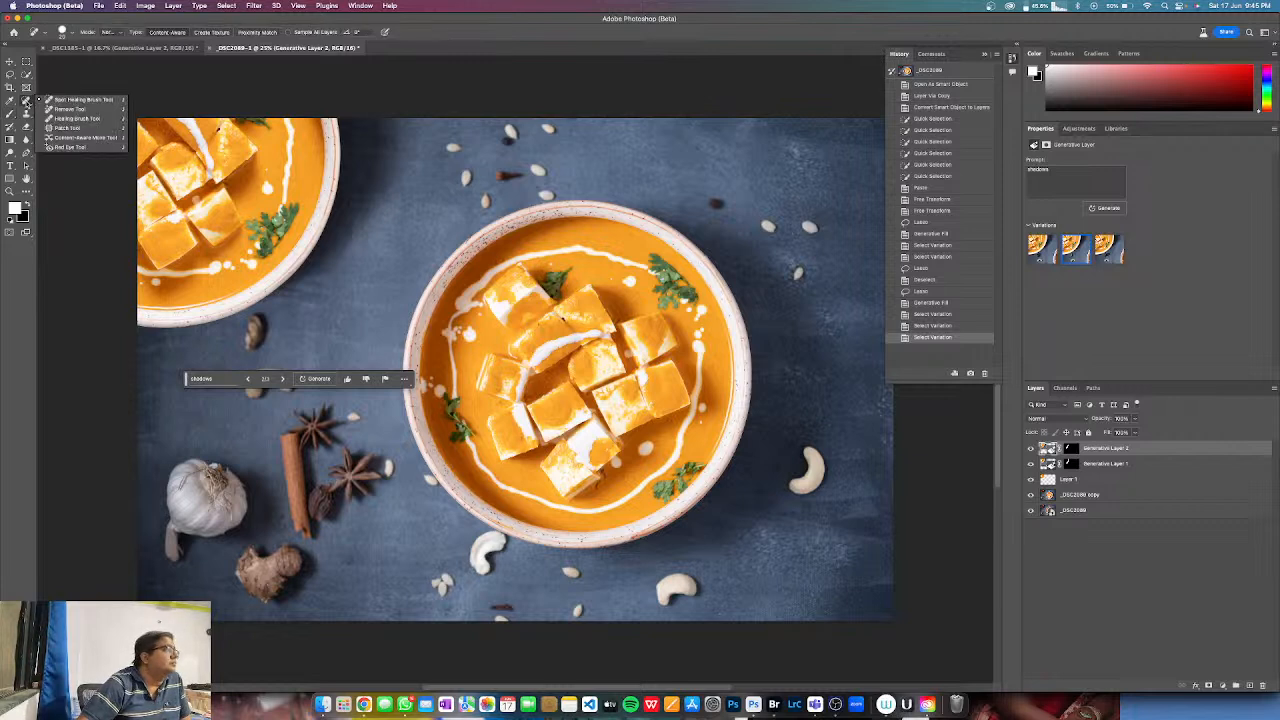
pyautogui.click(70, 108)
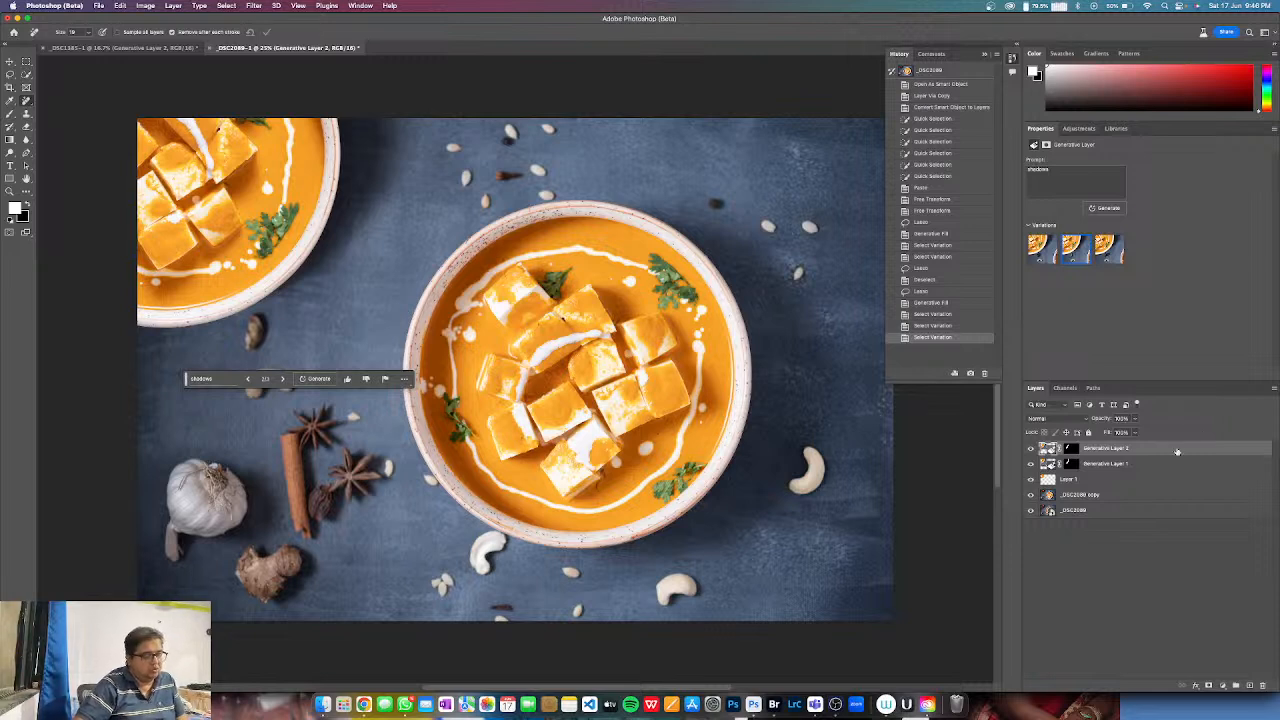
pyautogui.press('super+alt+shift+e')
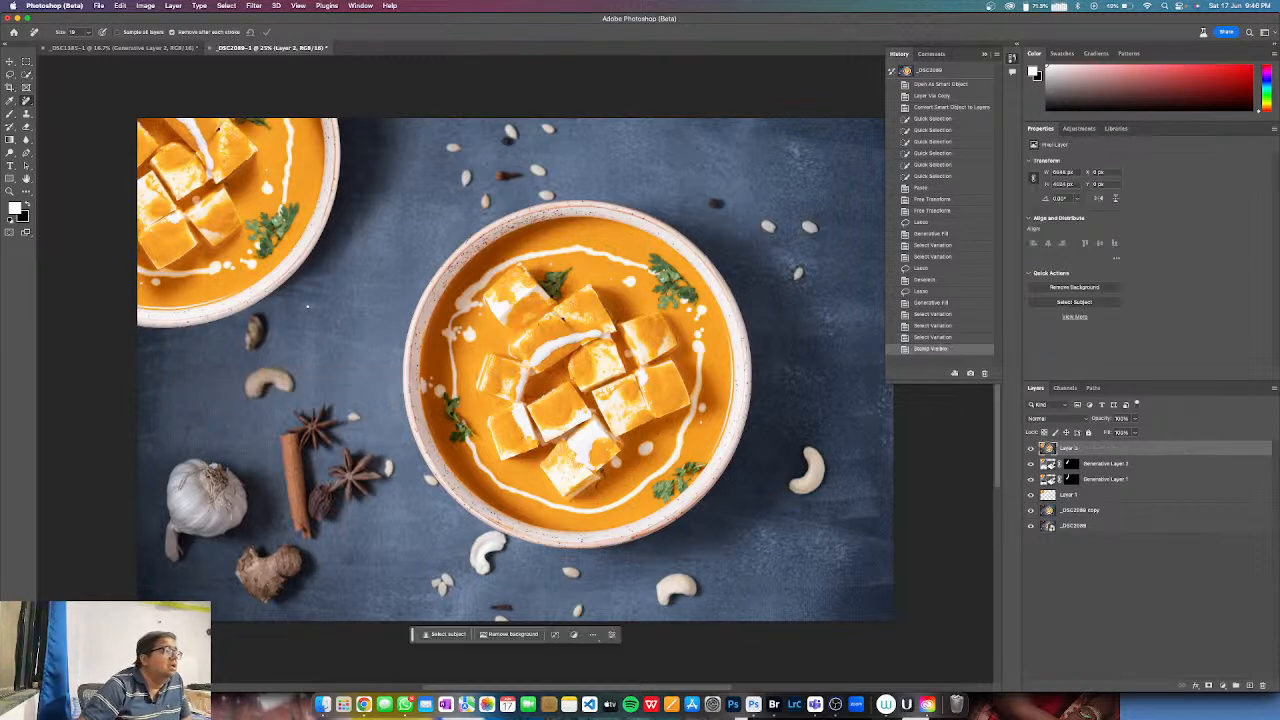
# - Enlarge the Remove Tool brush and paint over the dark spice pod below the pasted bowl until it is gone
pyautogui.press(']')
pyautogui.press(']')
pyautogui.press(']')
pyautogui.press(']')
pyautogui.press(']')
pyautogui.press(']')
pyautogui.press(']')
pyautogui.press(']')
pyautogui.press(']')
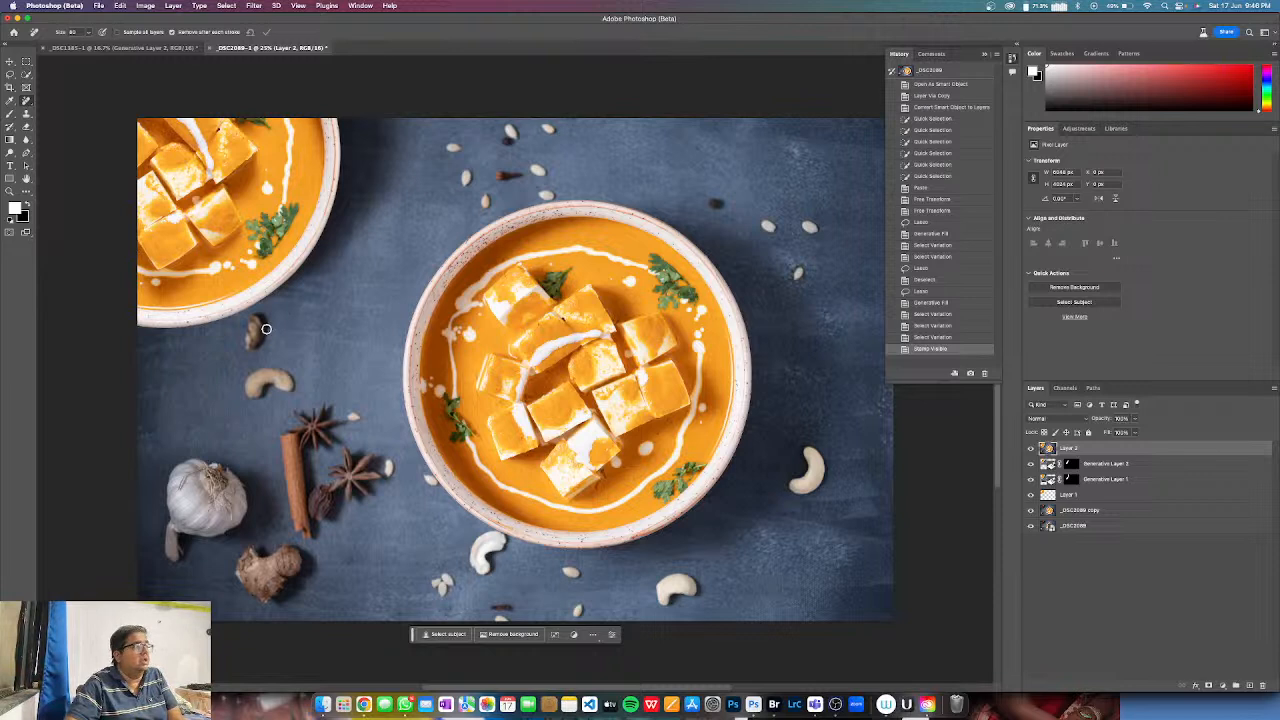
pyautogui.moveTo(258, 322); pyautogui.dragTo(251, 341)
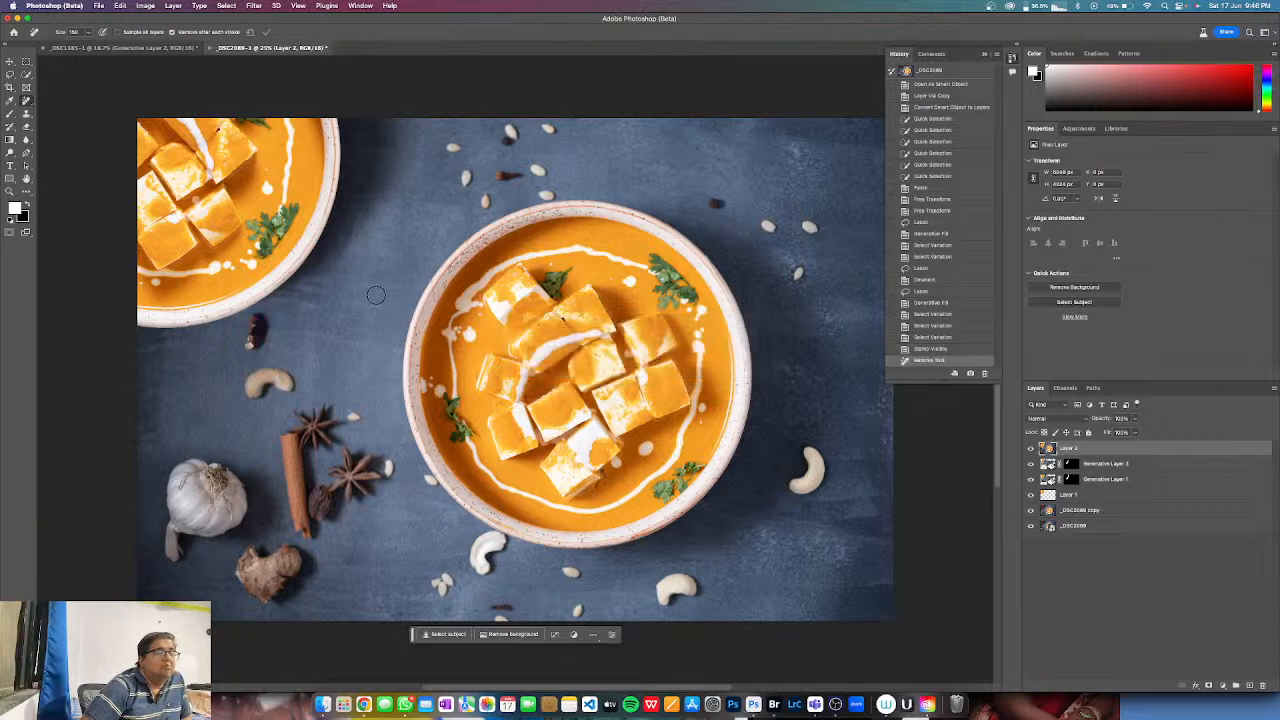
pyautogui.moveTo(255, 316); pyautogui.dragTo(254, 342)
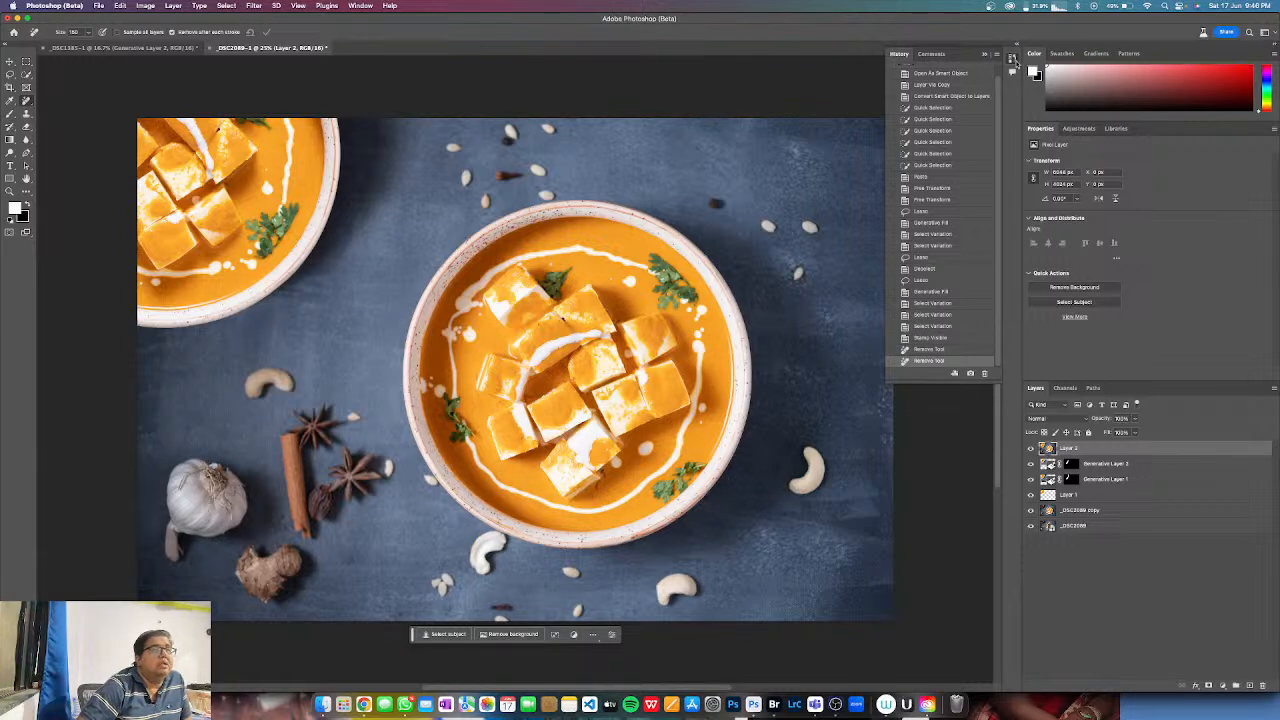
# - Lasso the empty background in the photo's upper-right corner and run Generative Fill with the prompt "bowl of indian spices"
pyautogui.click(1011, 57)
pyautogui.click(10, 74)
pyautogui.moveTo(736, 117)
pyautogui.mouseDown()
pyautogui.moveTo(735, 194)
pyautogui.moveTo(755, 256)
pyautogui.moveTo(829, 325)
pyautogui.moveTo(956, 290)
pyautogui.moveTo(976, 266)
pyautogui.moveTo(980, 158)
pyautogui.moveTo(936, 84)
pyautogui.moveTo(736, 76)
pyautogui.mouseUp()
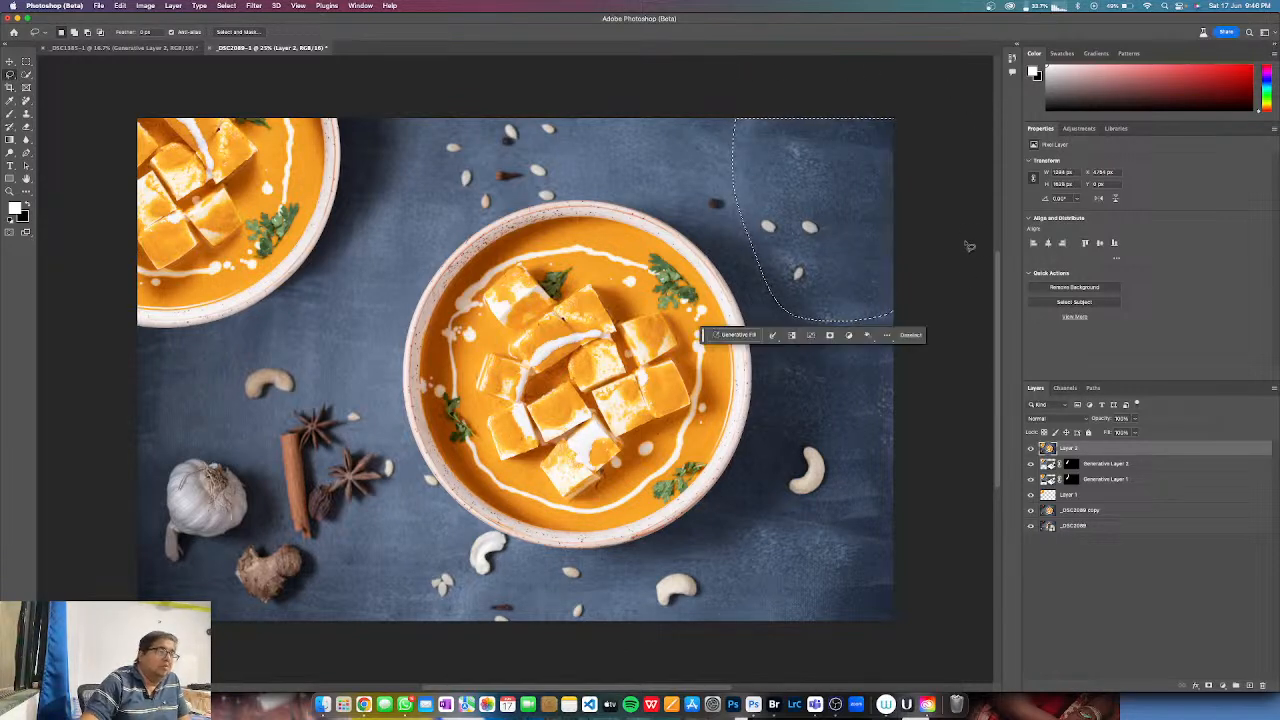
pyautogui.click(735, 334)
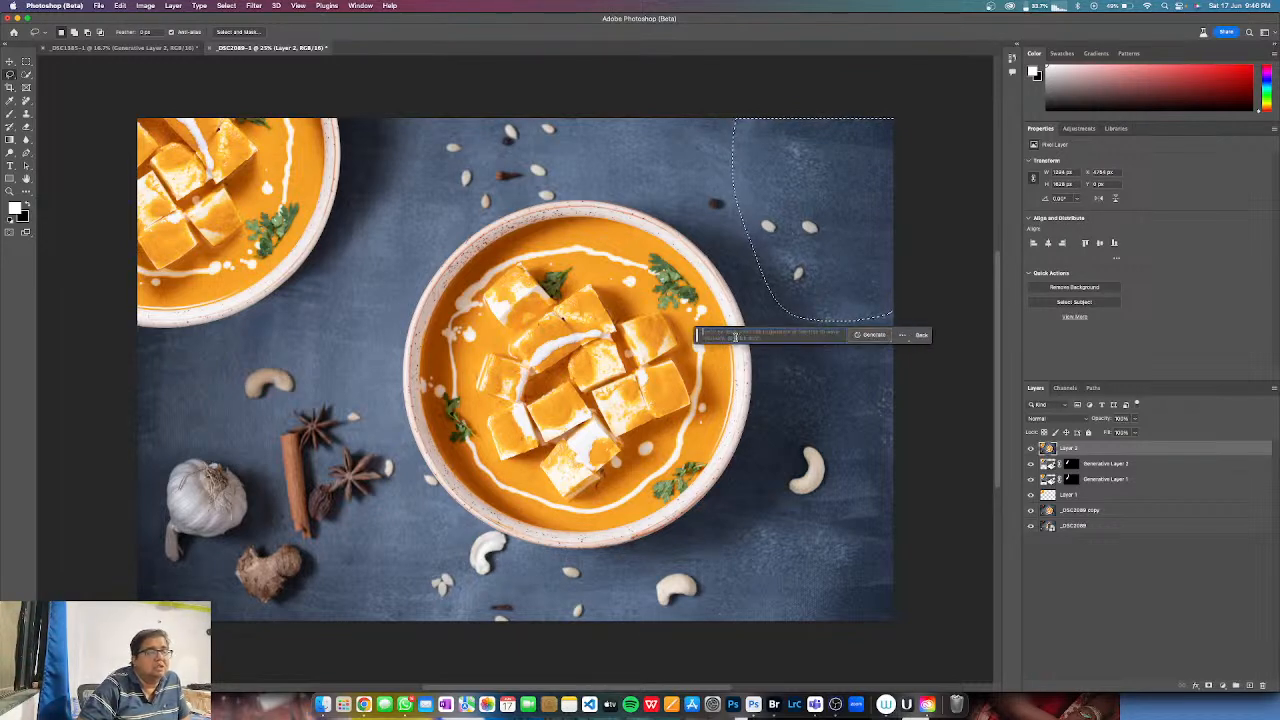
pyautogui.write('see')
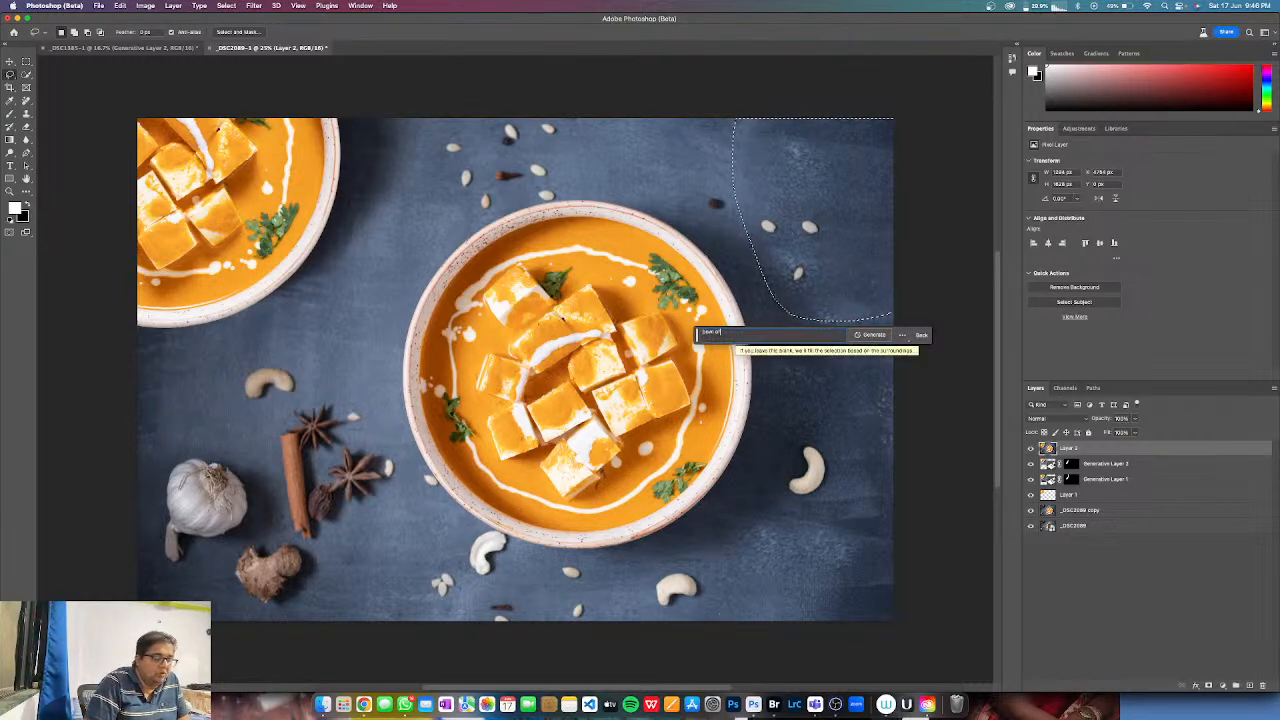
pyautogui.write('l of masala')
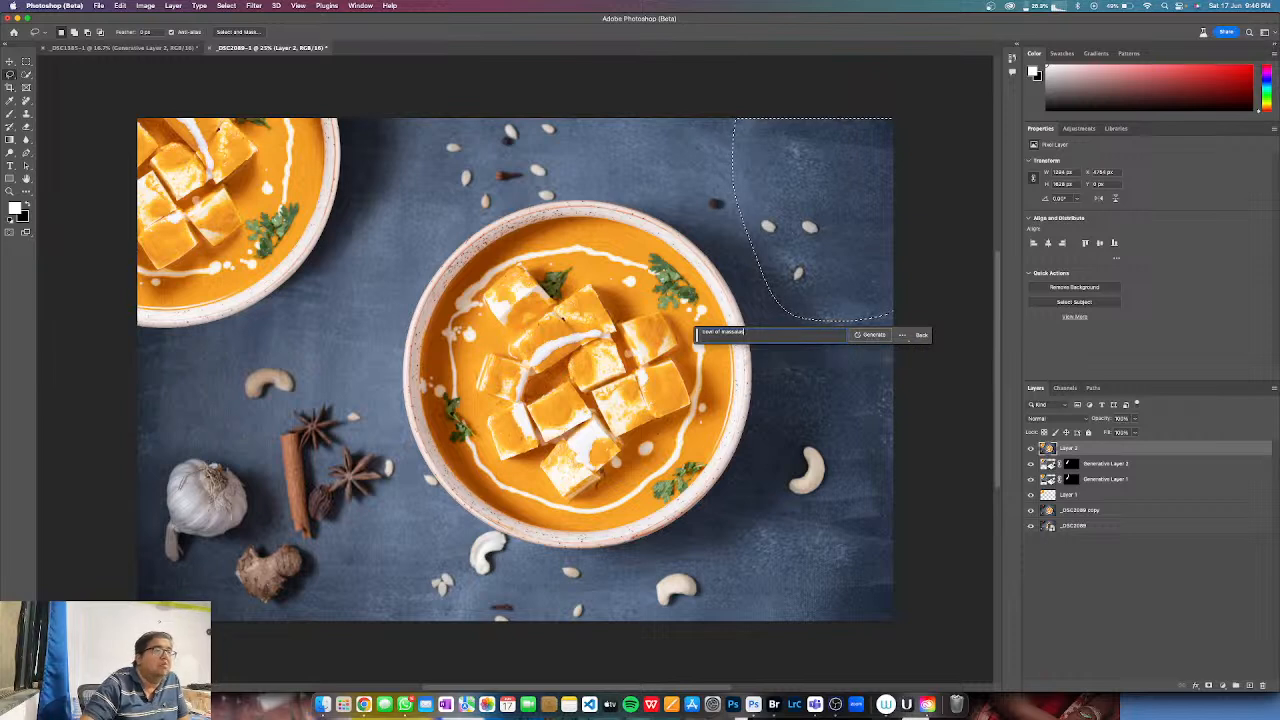
pyautogui.tripleClick(723, 331)
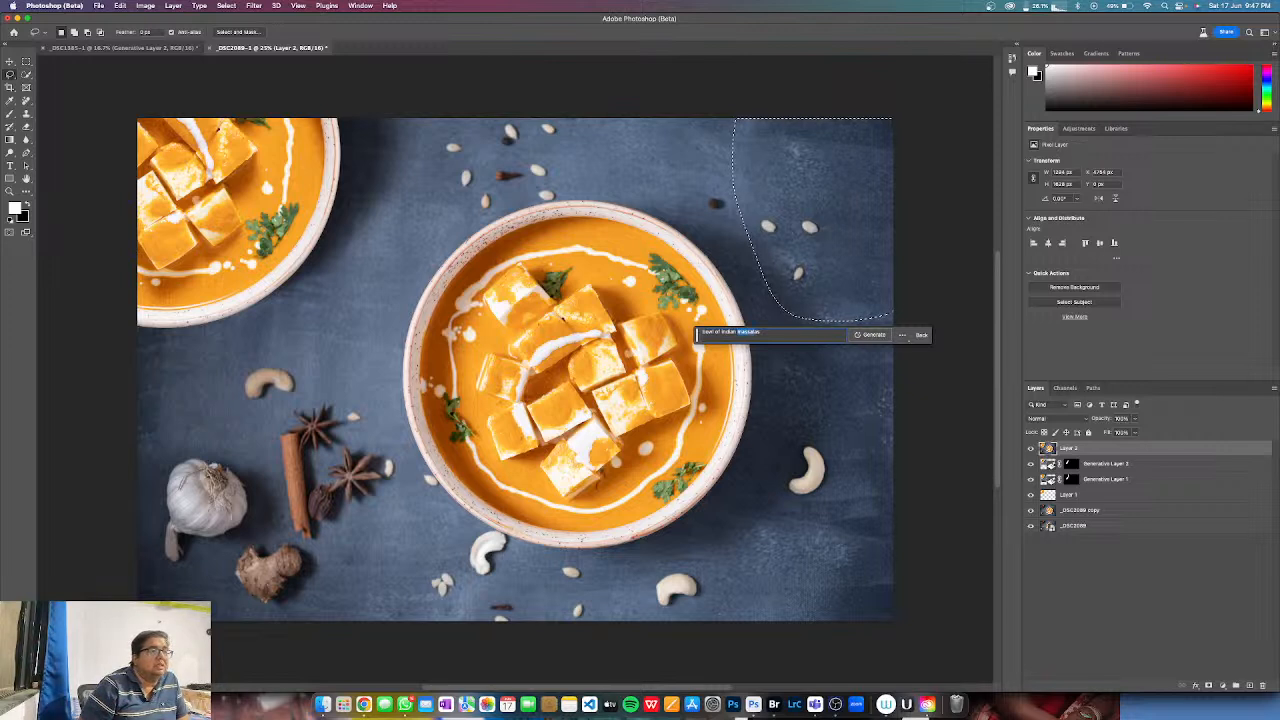
pyautogui.write('s')
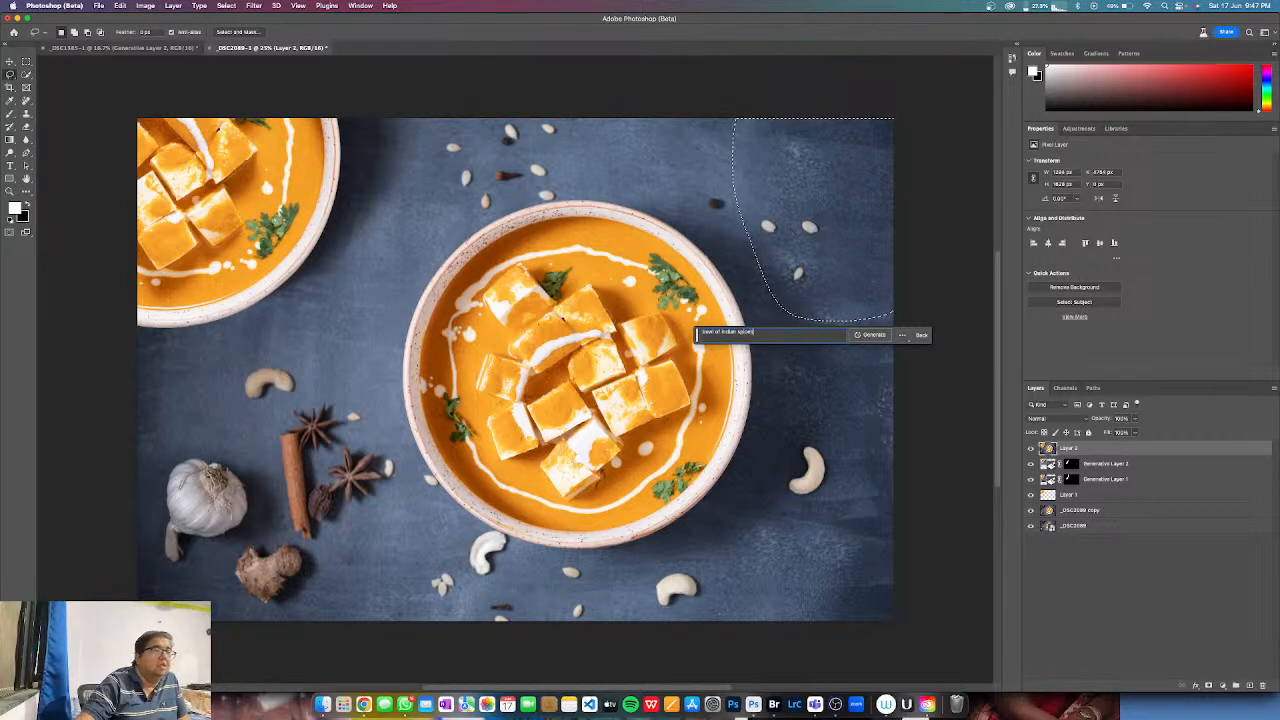
pyautogui.click(868, 337)
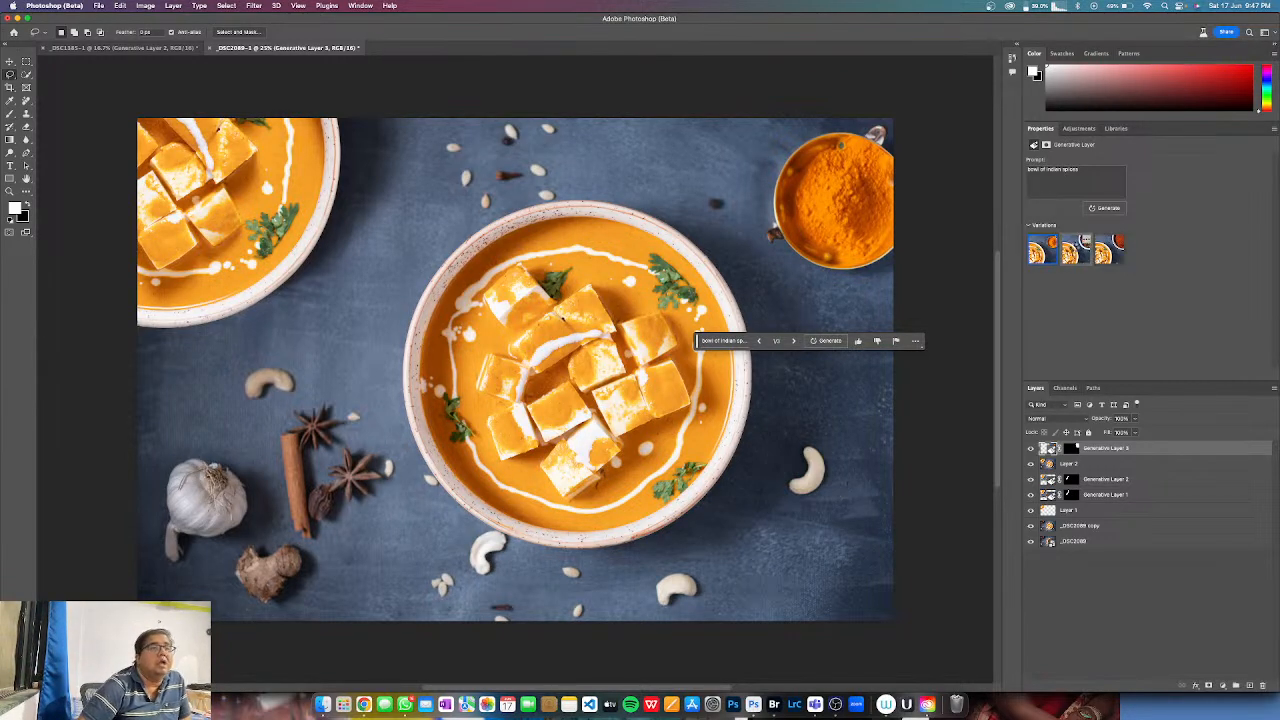
# - Compare the second and third variations of the generated spice bowl
pyautogui.click(1078, 252)
pyautogui.click(1108, 252)
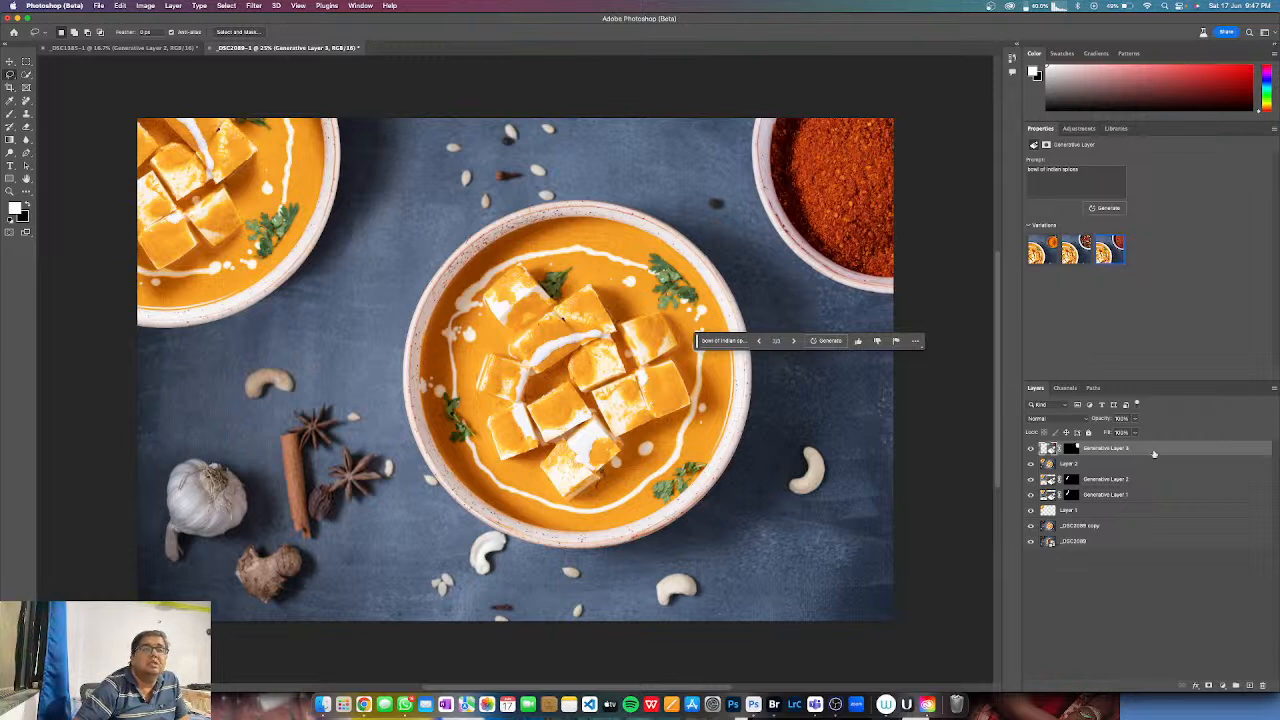
# - Change the generative layer's prompt to "bowl of indian grounded spices in a white bowl" and generate new variations
pyautogui.click(722, 341)
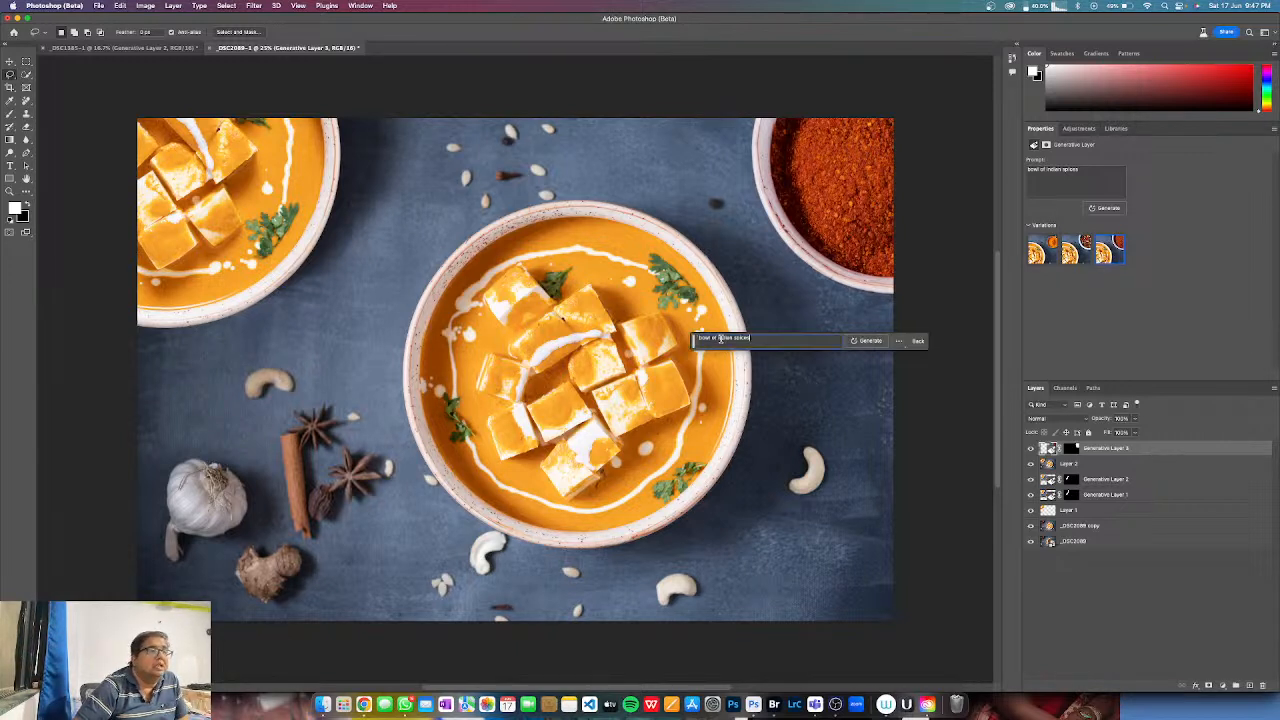
pyautogui.click(1073, 170)
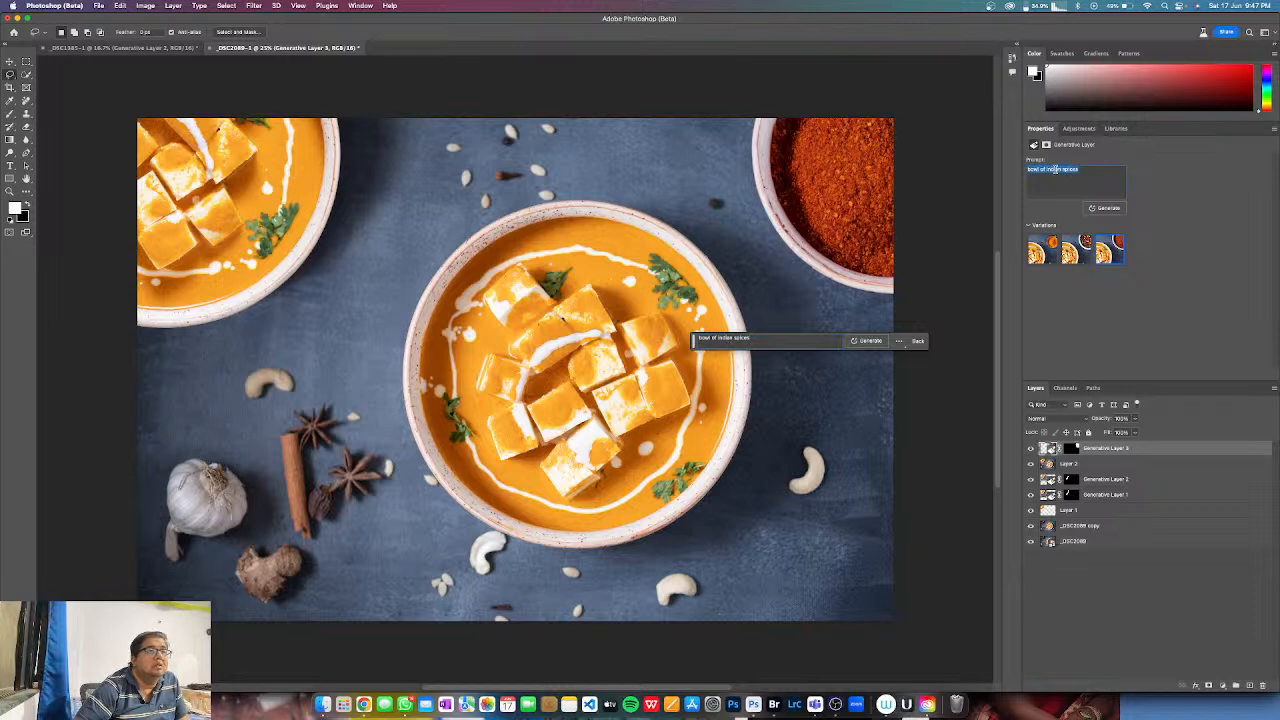
pyautogui.click(1062, 170)
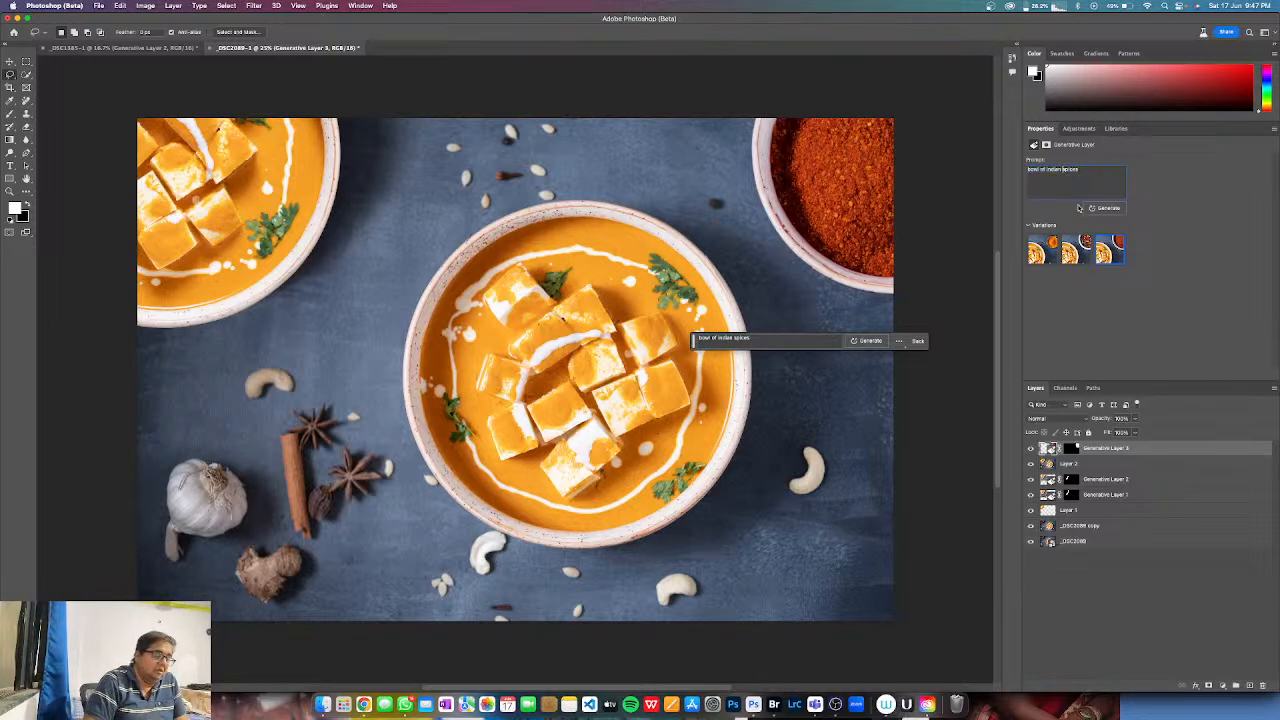
pyautogui.write('grounded')
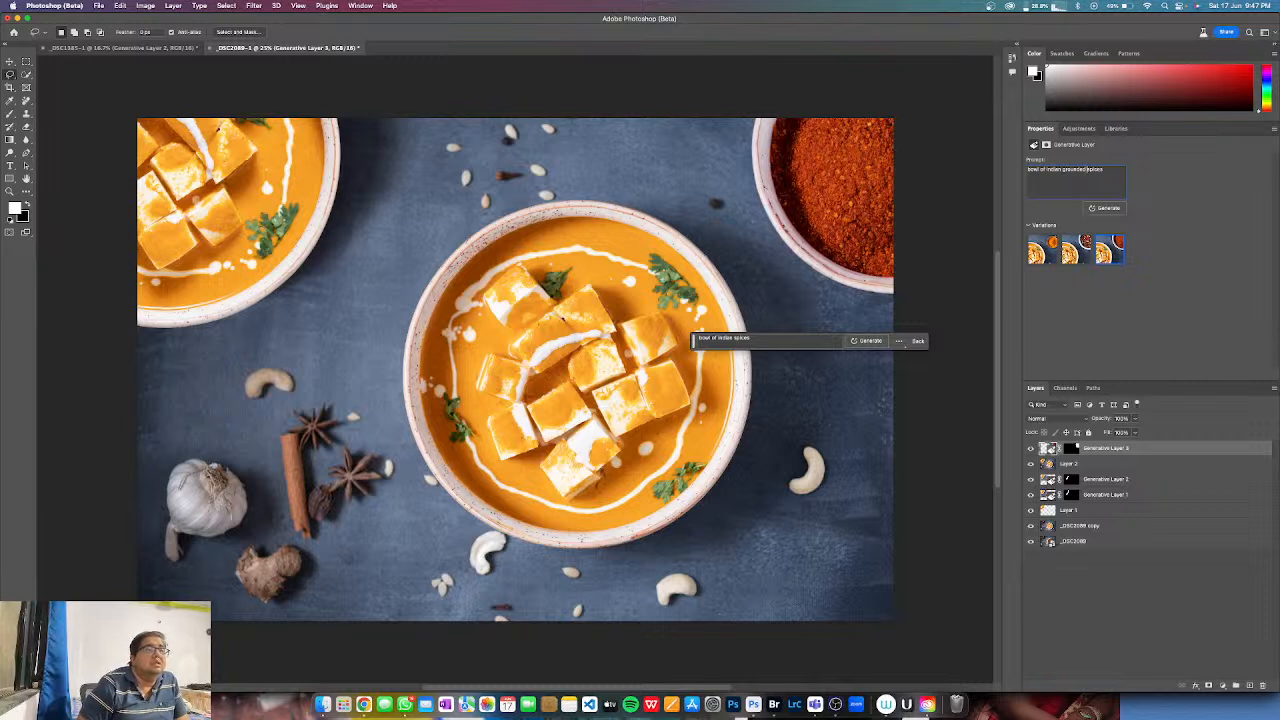
pyautogui.tripleClick(1117, 169)
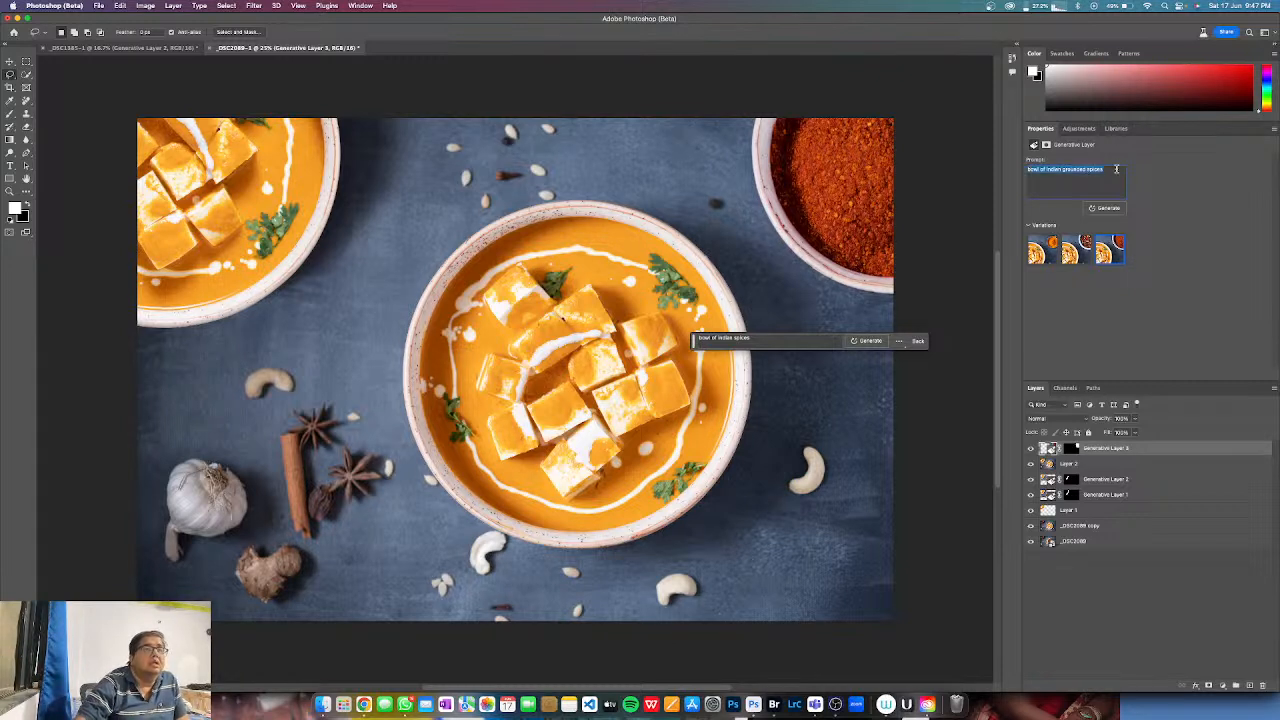
pyautogui.click(1117, 169)
pyautogui.write('tex')
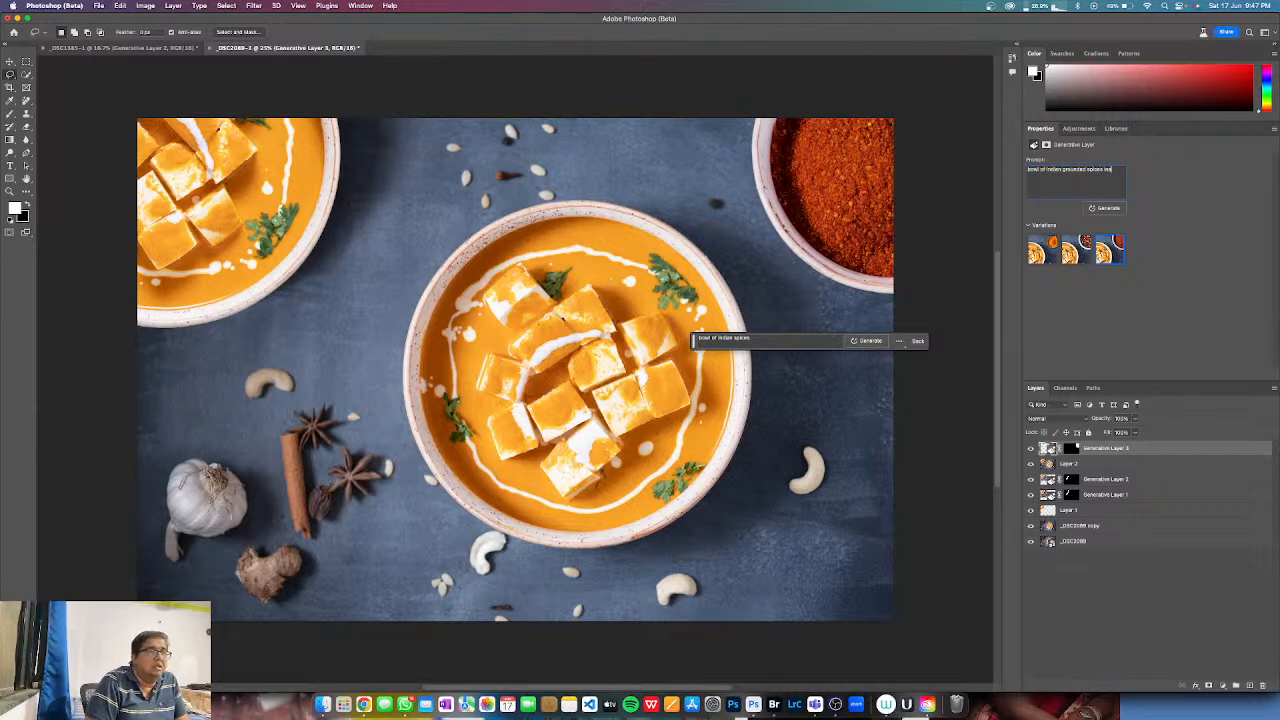
pyautogui.write('whit')
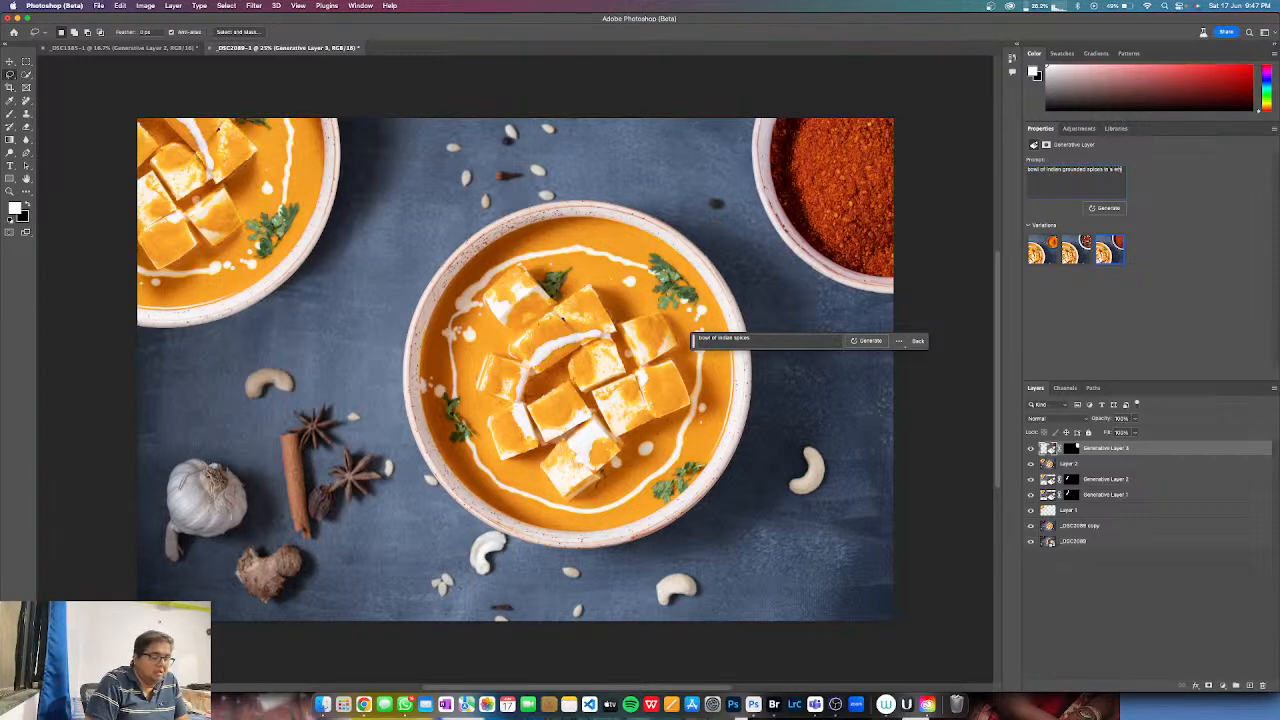
pyautogui.write('t bowl')
pyautogui.press('BackSpace')
pyautogui.press('BackSpace')
pyautogui.press('BackSpace')
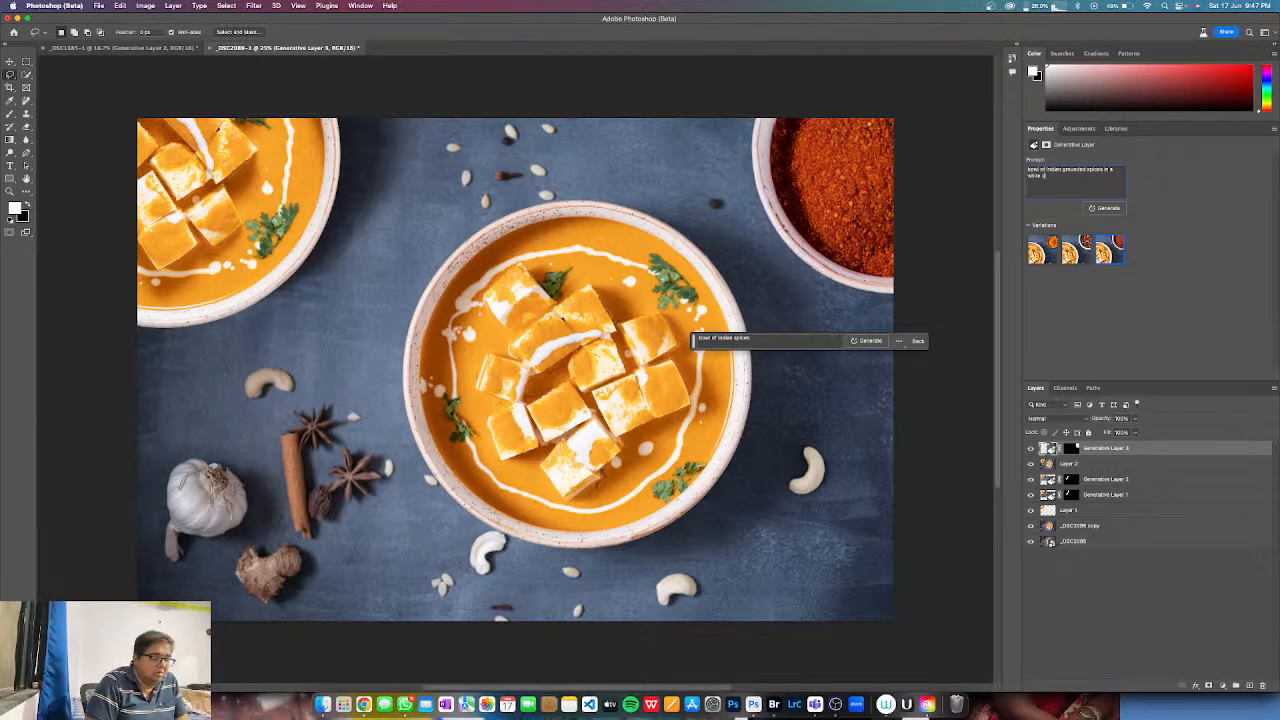
pyautogui.write('bowl')
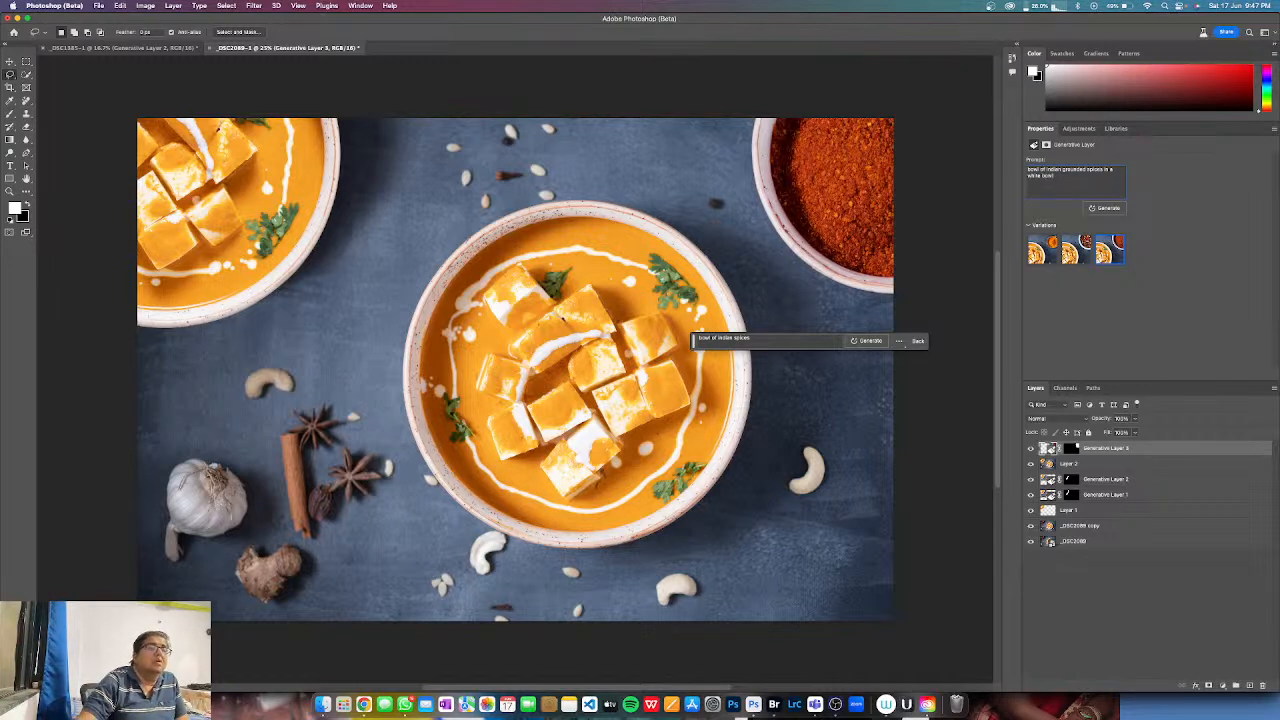
pyautogui.click(1106, 207)
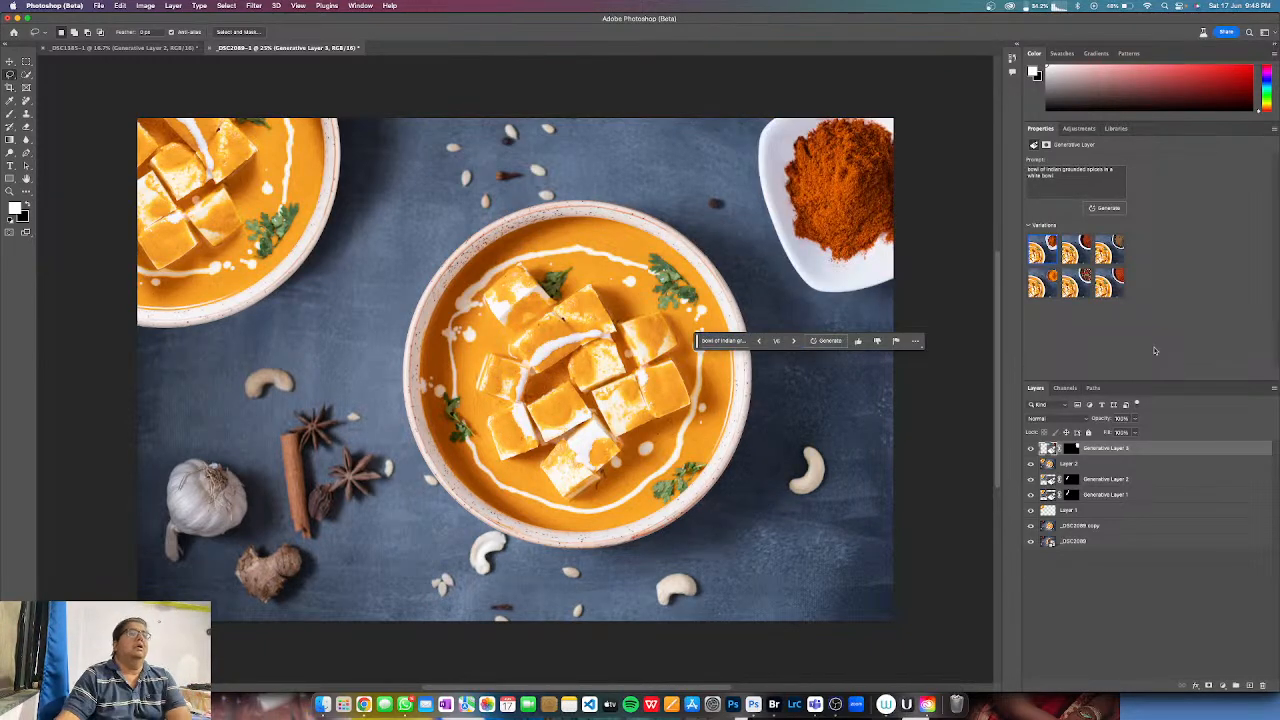
# - Compare the second and third new spice bowl variations, keep the third and stamp all visible layers into a new layer
pyautogui.click(1080, 252)
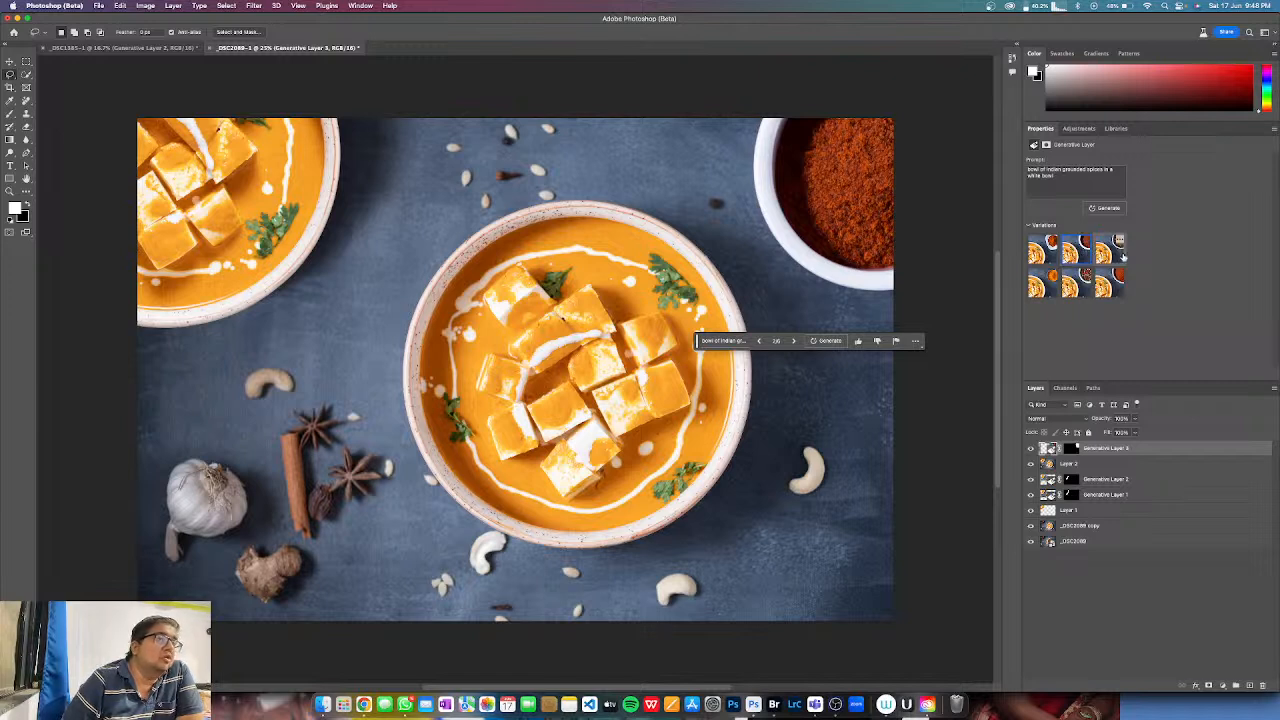
pyautogui.click(1121, 256)
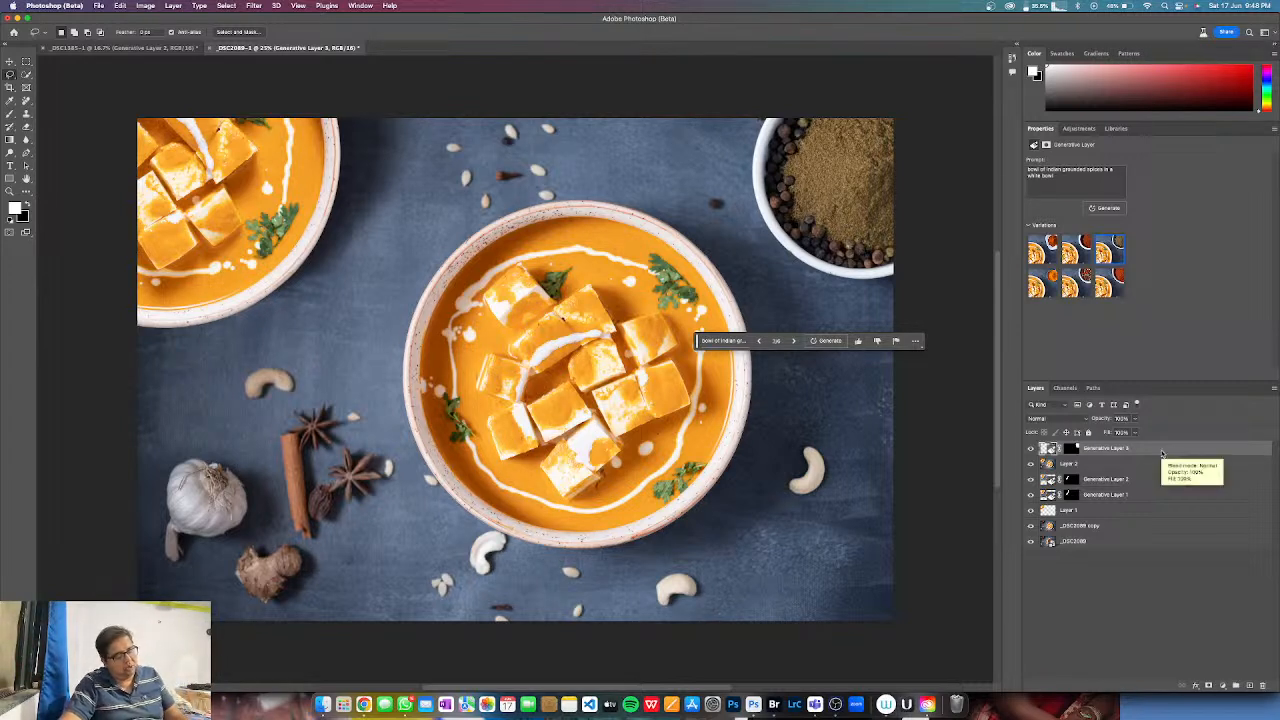
pyautogui.press('super+alt+shift+e')
# - Rotate the whole canvas 90° clockwise to turn the food photo into portrait orientation
pyautogui.press('c')
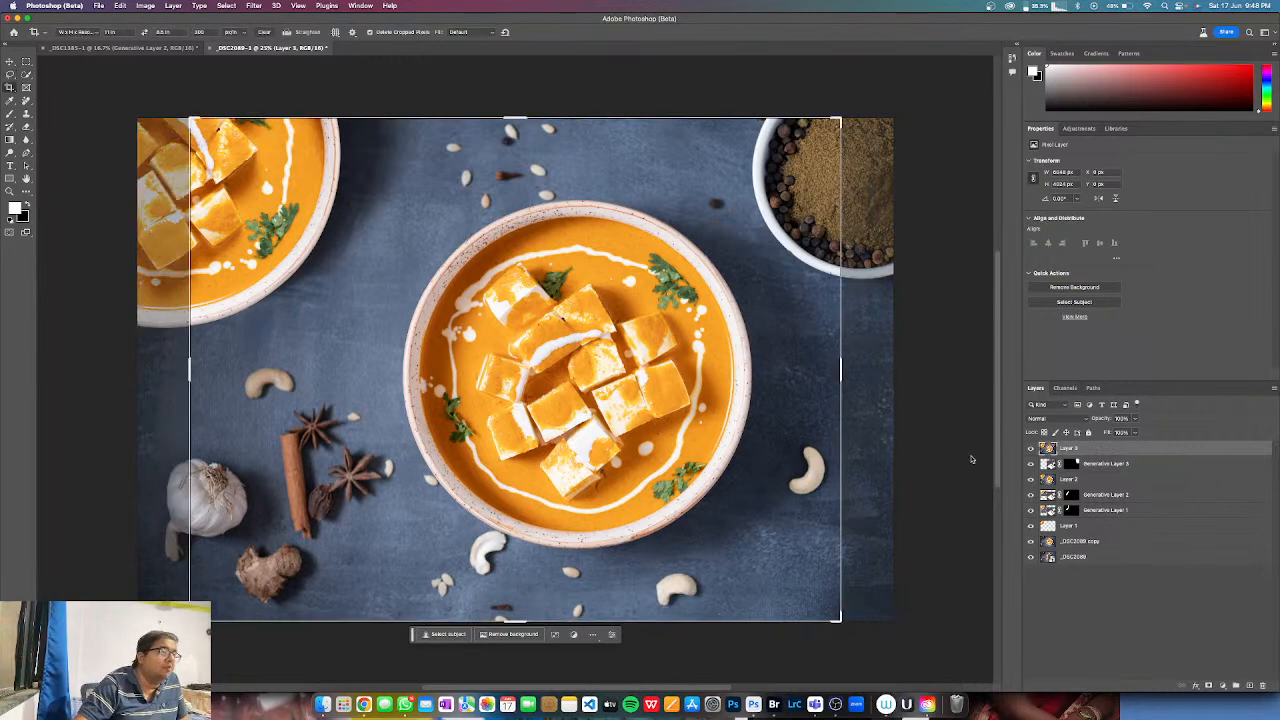
pyautogui.click(146, 6)
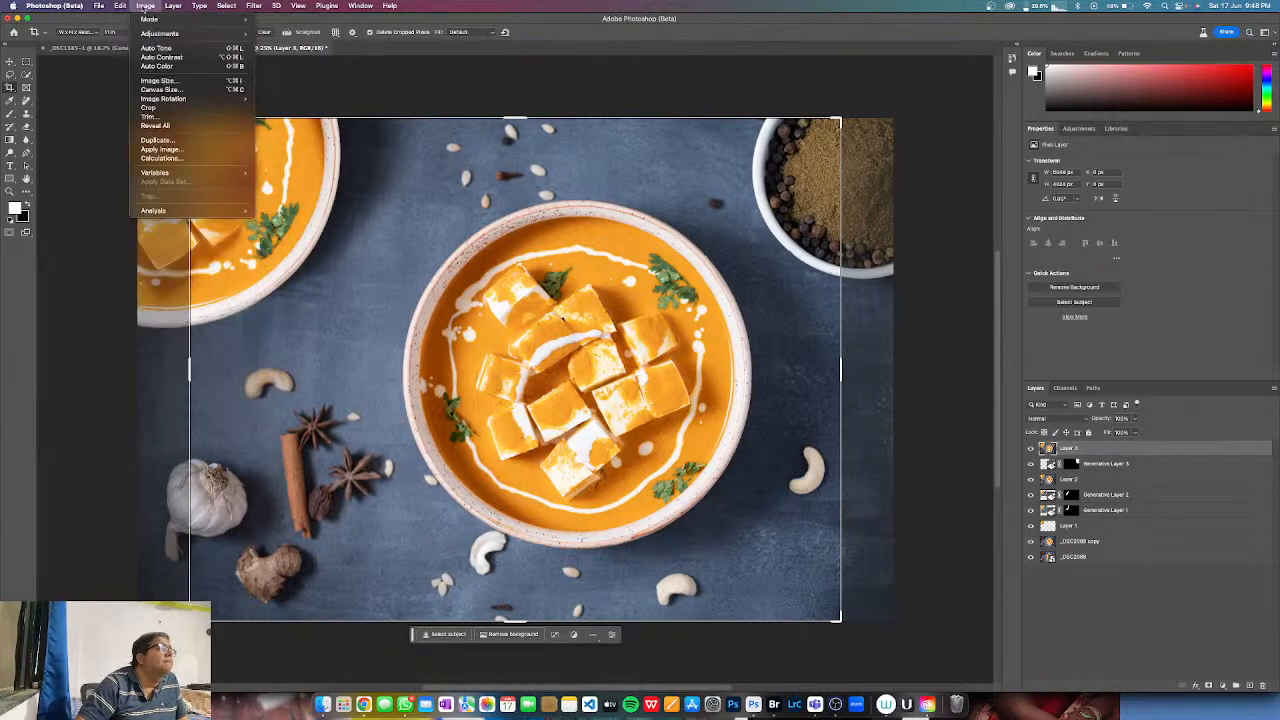
pyautogui.moveTo(207, 103)
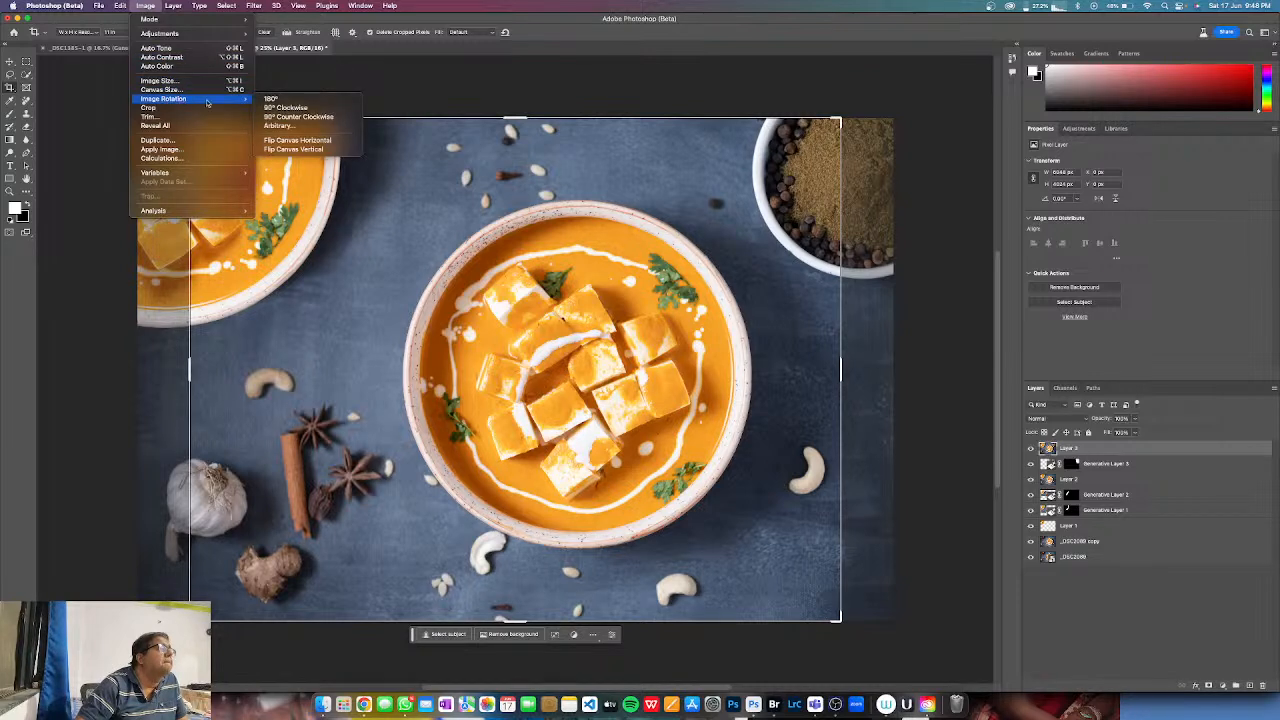
pyautogui.click(298, 116)
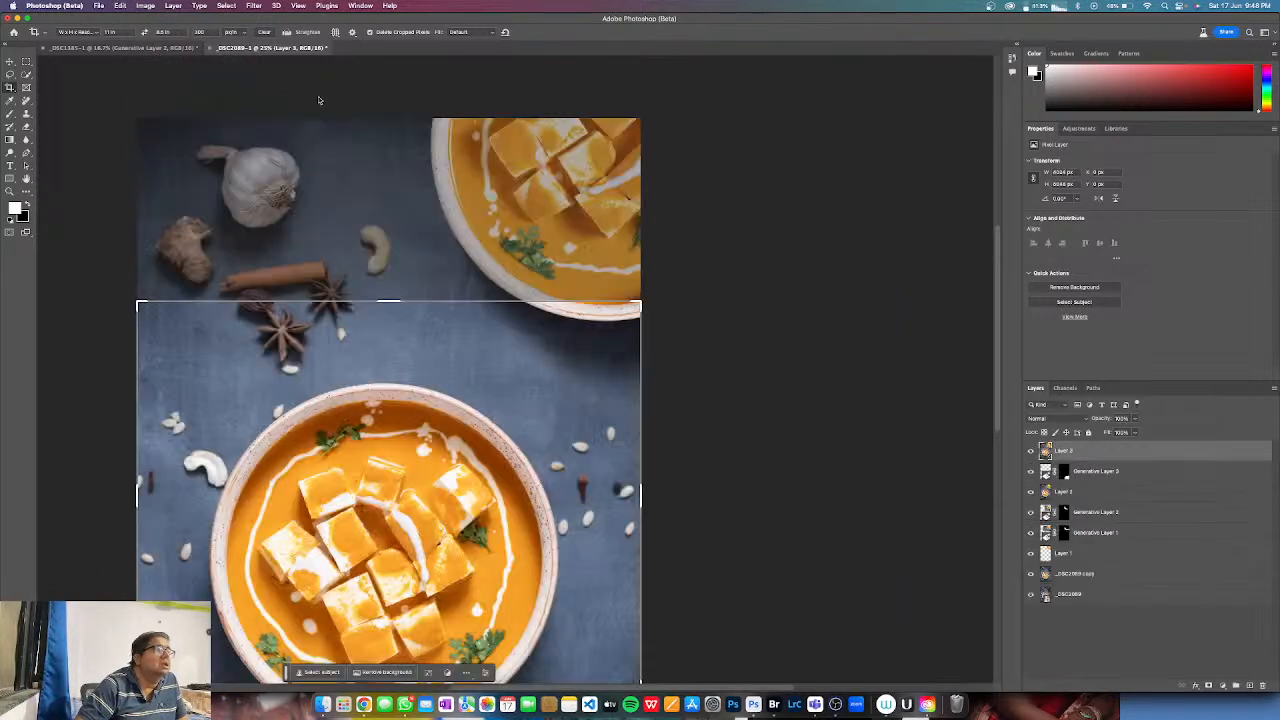
# - Fit the whole rotated photo in the document window
pyautogui.click(784, 251)
pyautogui.rightClick(783, 251)
pyautogui.click(744, 246)
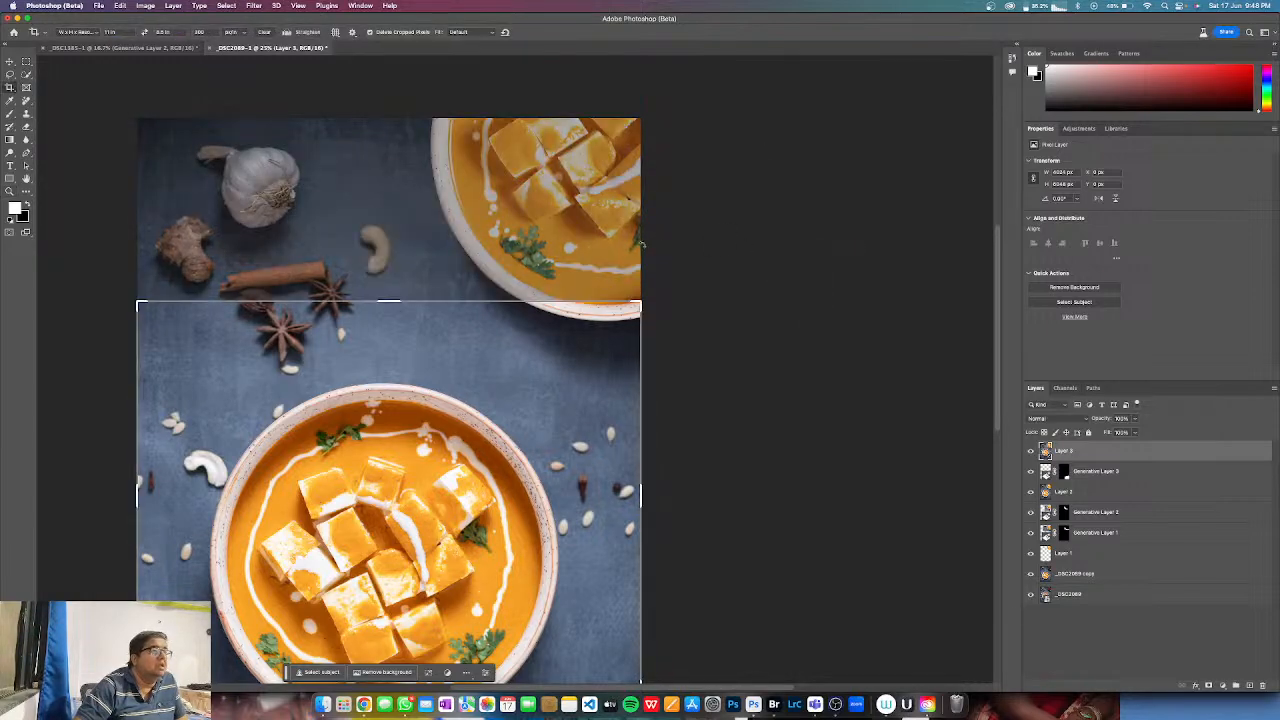
pyautogui.press('z')
pyautogui.rightClick(717, 243)
pyautogui.click(736, 246)
pyautogui.rightClick(687, 252)
pyautogui.click(690, 256)
pyautogui.rightClick(562, 266)
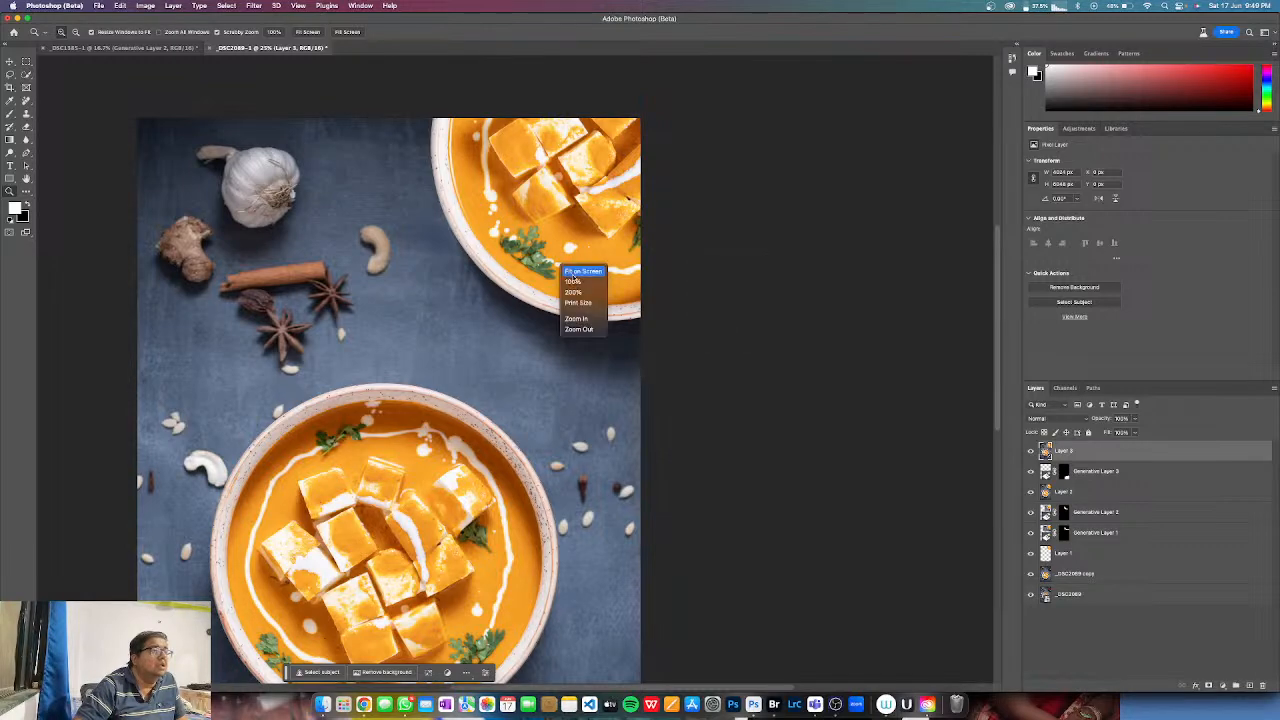
pyautogui.click(573, 283)
pyautogui.rightClick(609, 289)
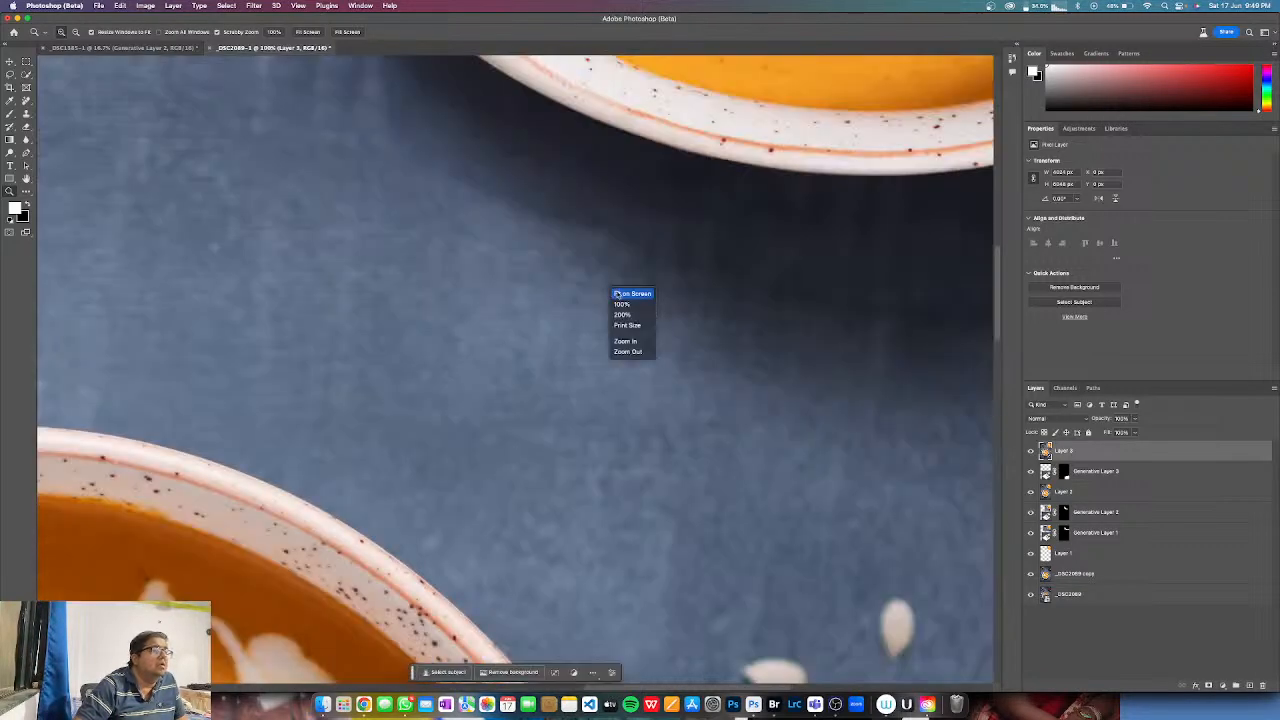
pyautogui.click(620, 293)
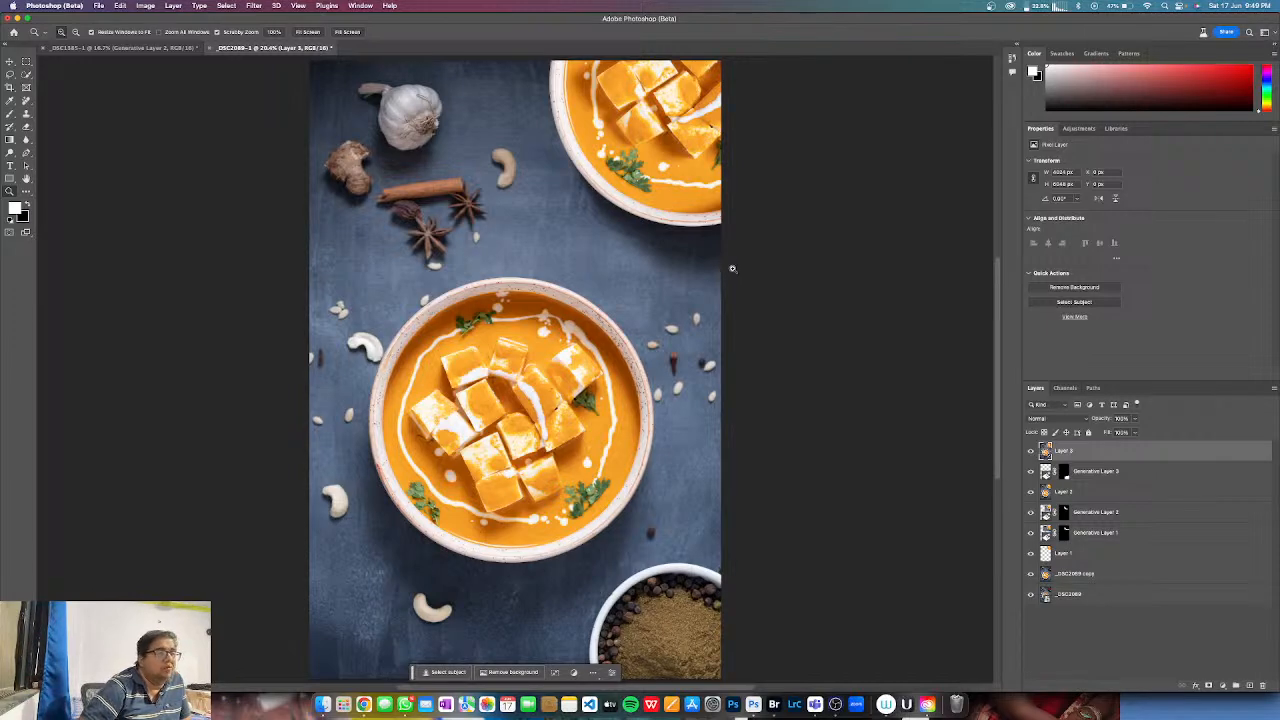
# - Swap the crop dimensions to portrait 8.5 × 11 in, shift the photo slightly up within the frame and apply the crop
pyautogui.press('c')
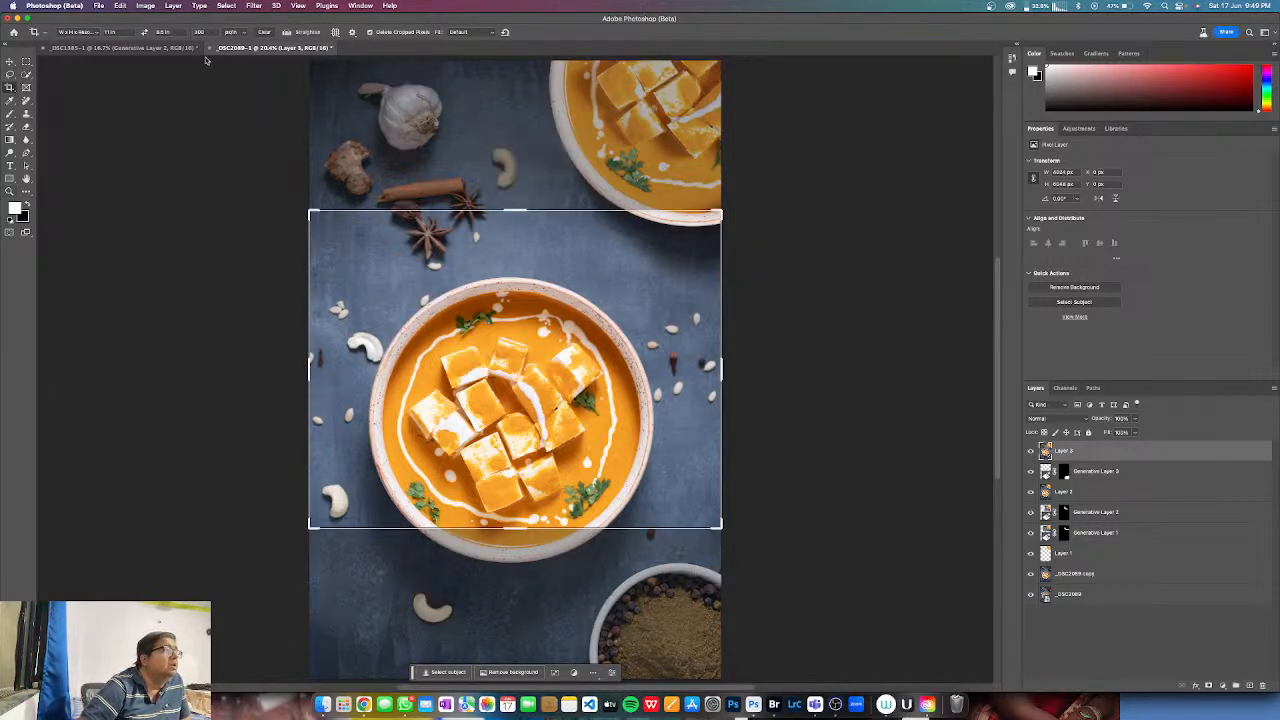
pyautogui.click(145, 32)
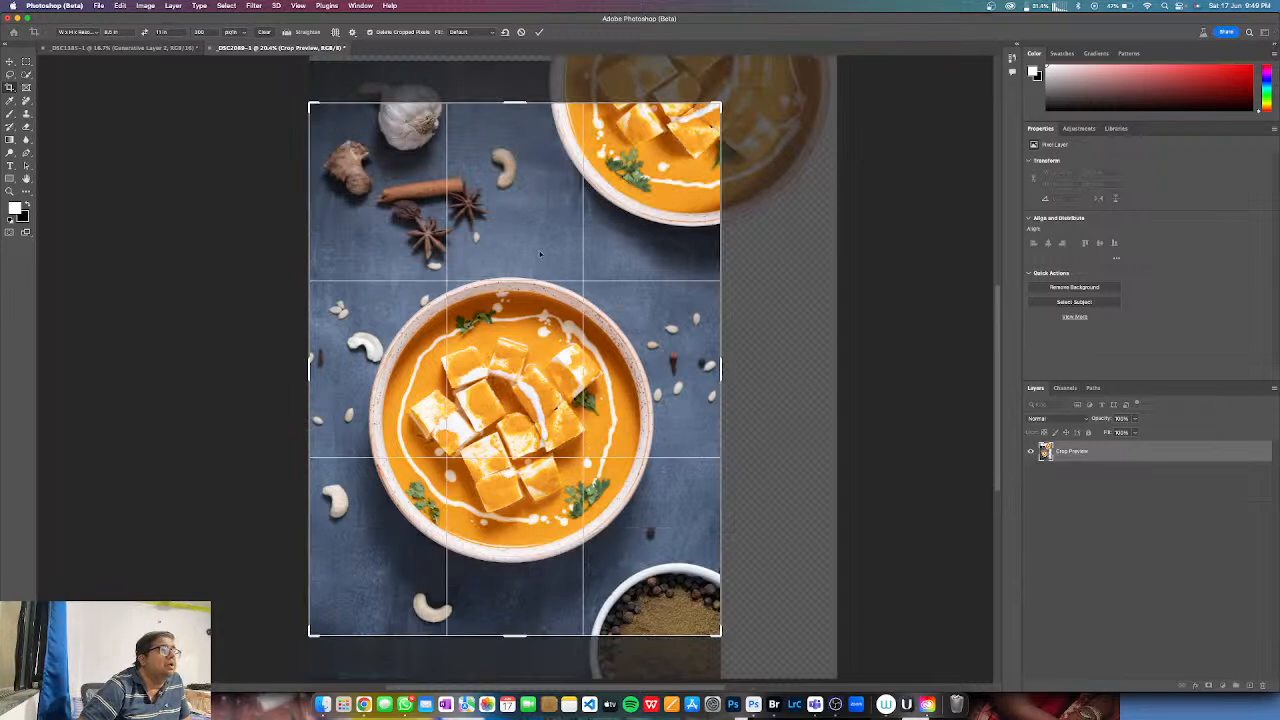
pyautogui.moveTo(643, 227); pyautogui.dragTo(643, 215)
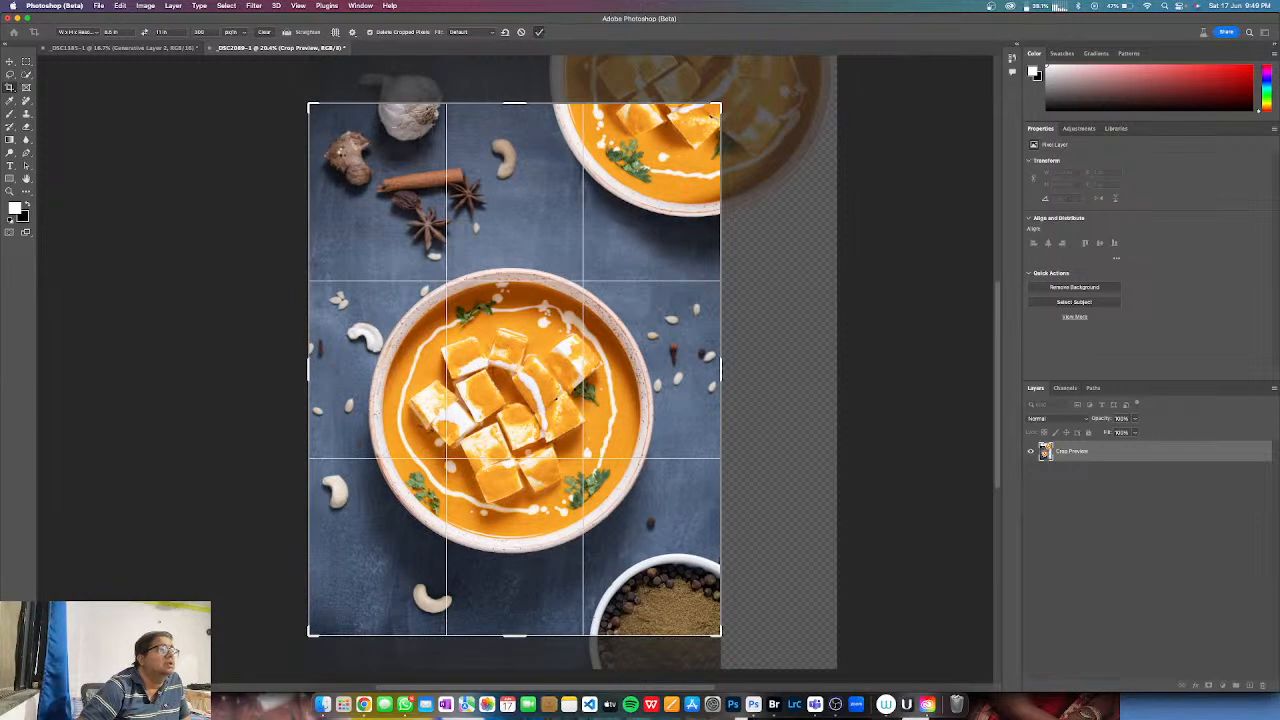
pyautogui.press('Return')
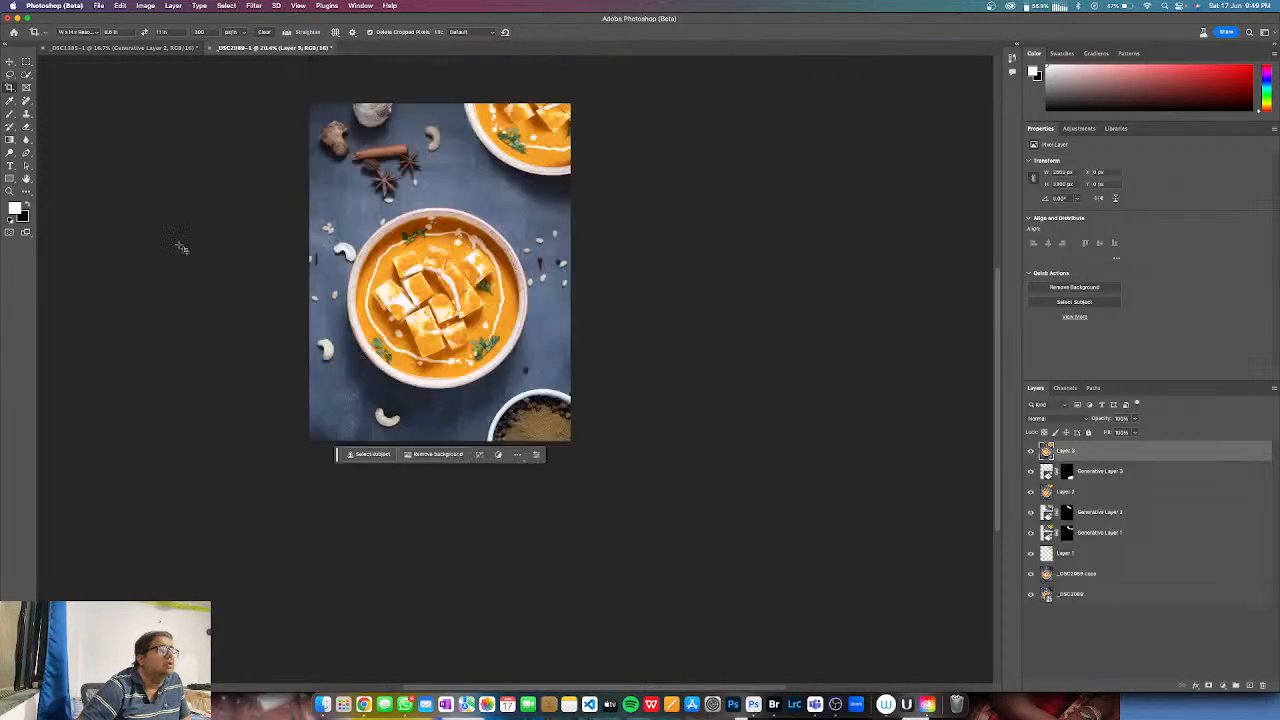